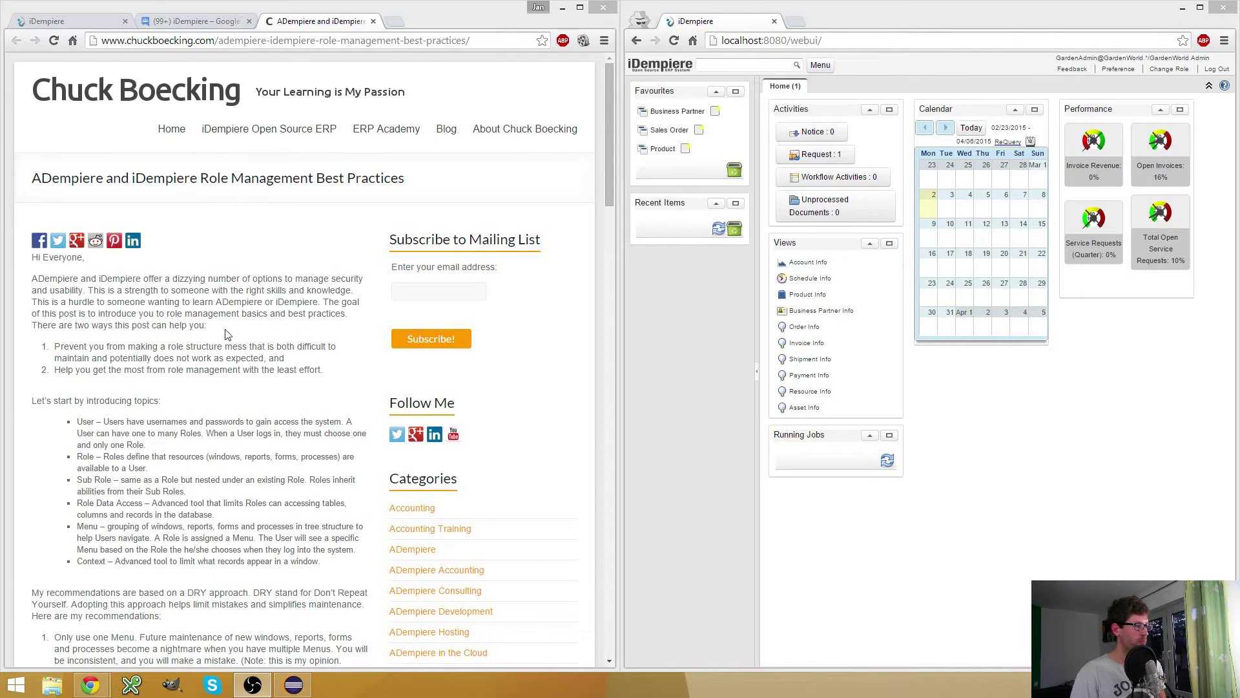
Close the role management article and the iDempiere forum page, and maximize the browser window showing the Sales Worker role
scroll(238, 319, down, 2)
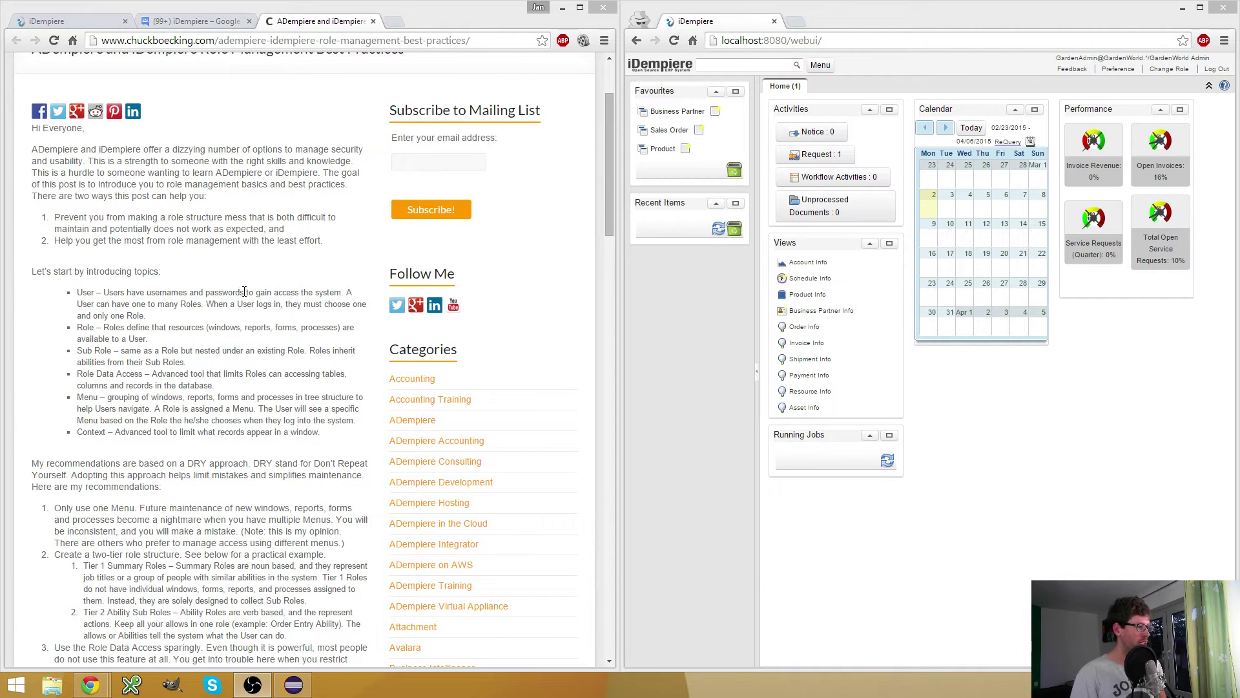
scroll(233, 278, down, 2)
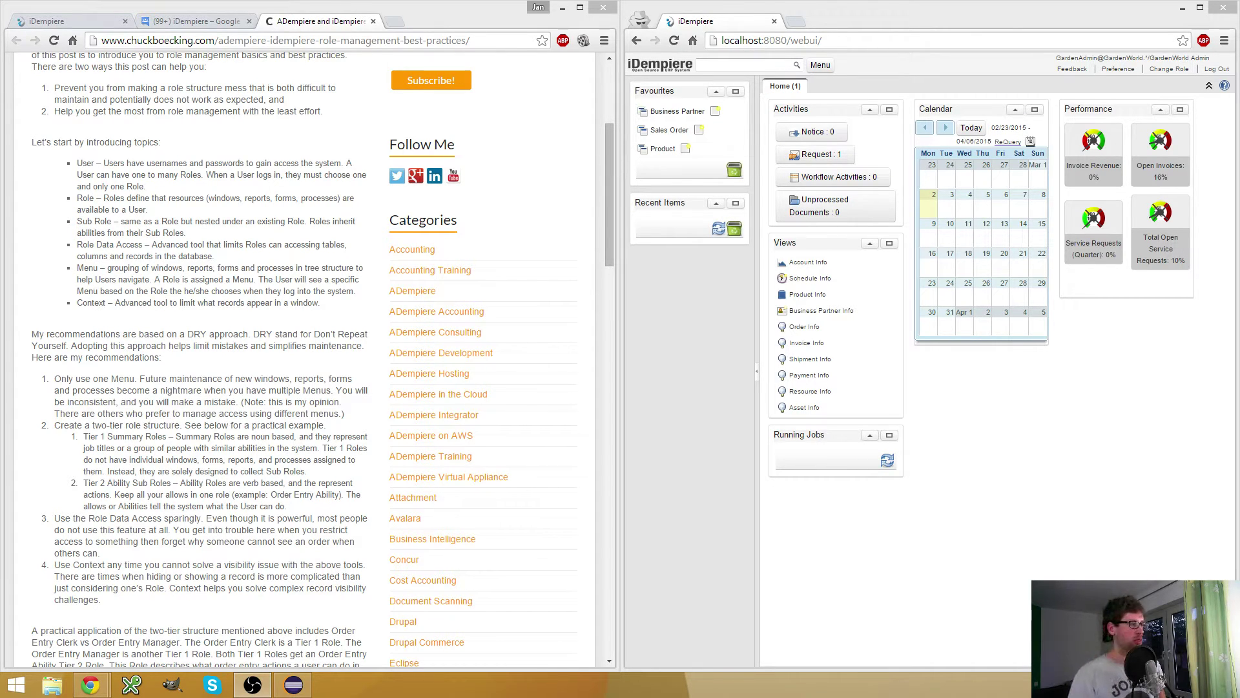
middle_click(308, 23)
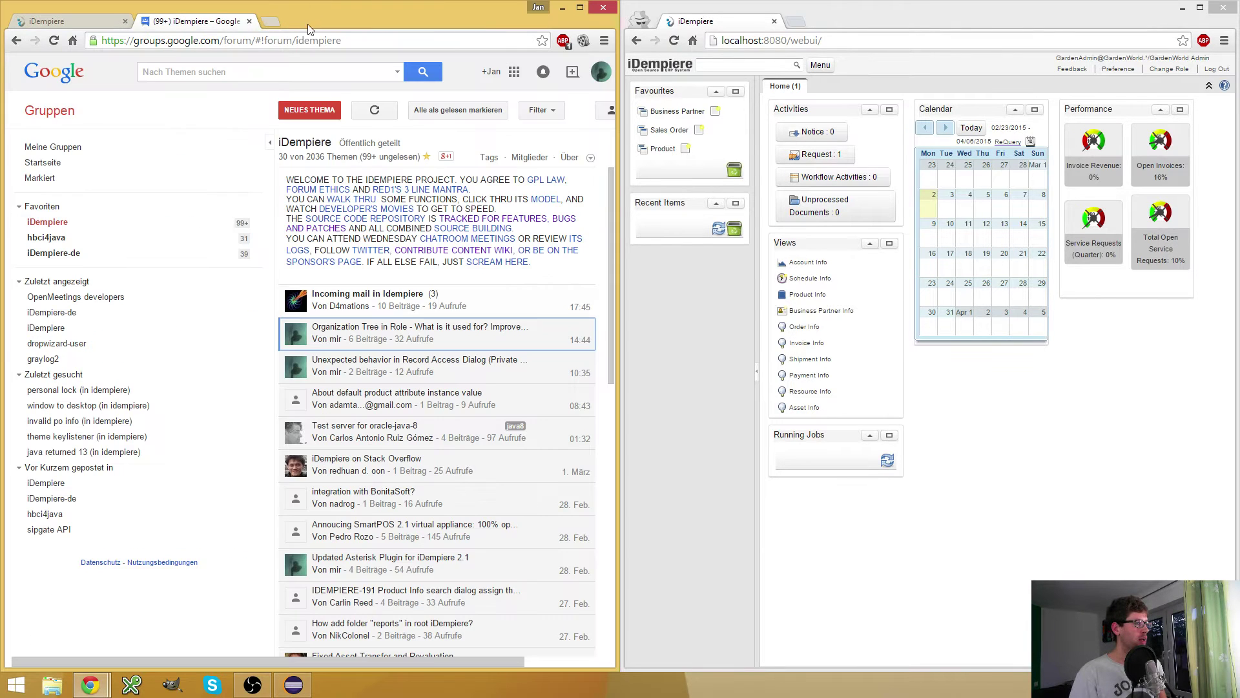
middle_click(192, 16)
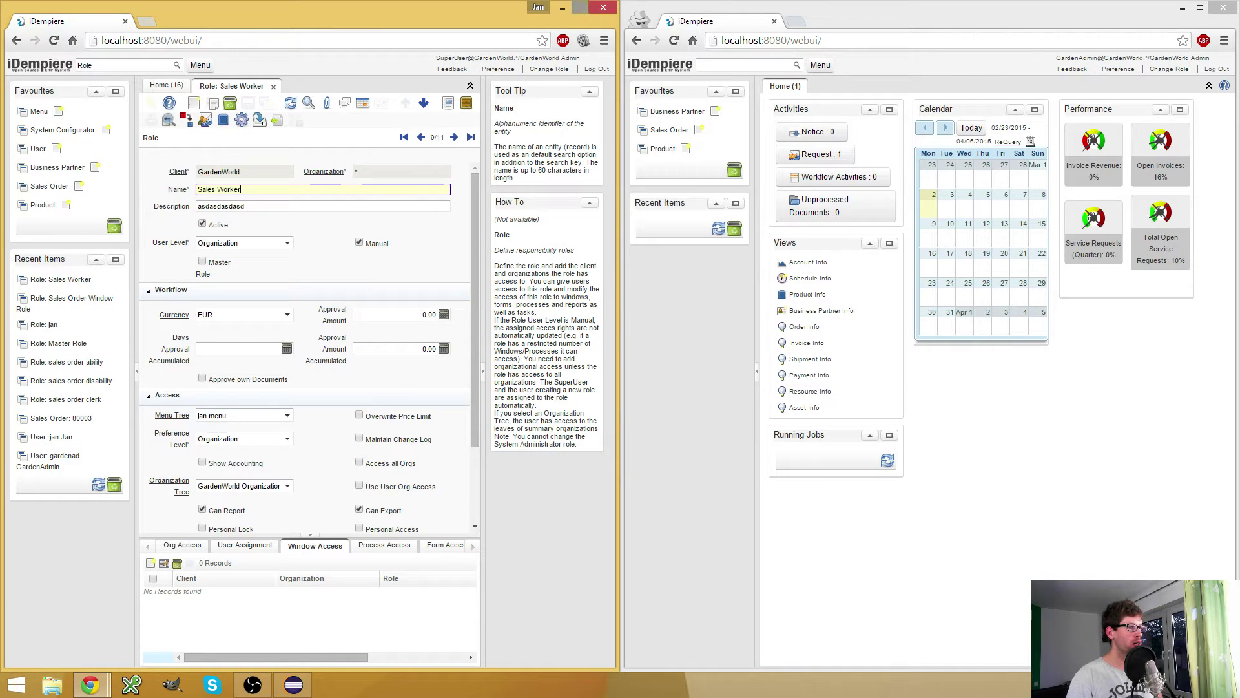
double_click(582, 5)
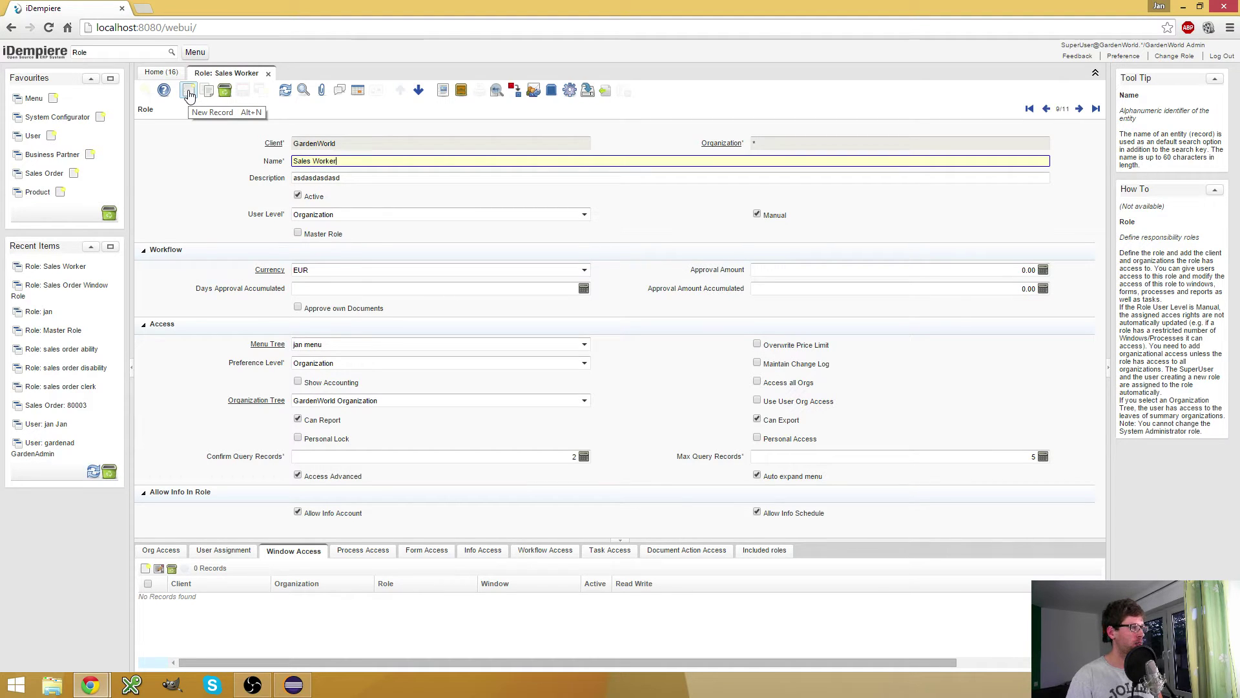
Add the Role window to the Favourites and close the extra Role window opened for GardenWorld Admin
click(173, 53)
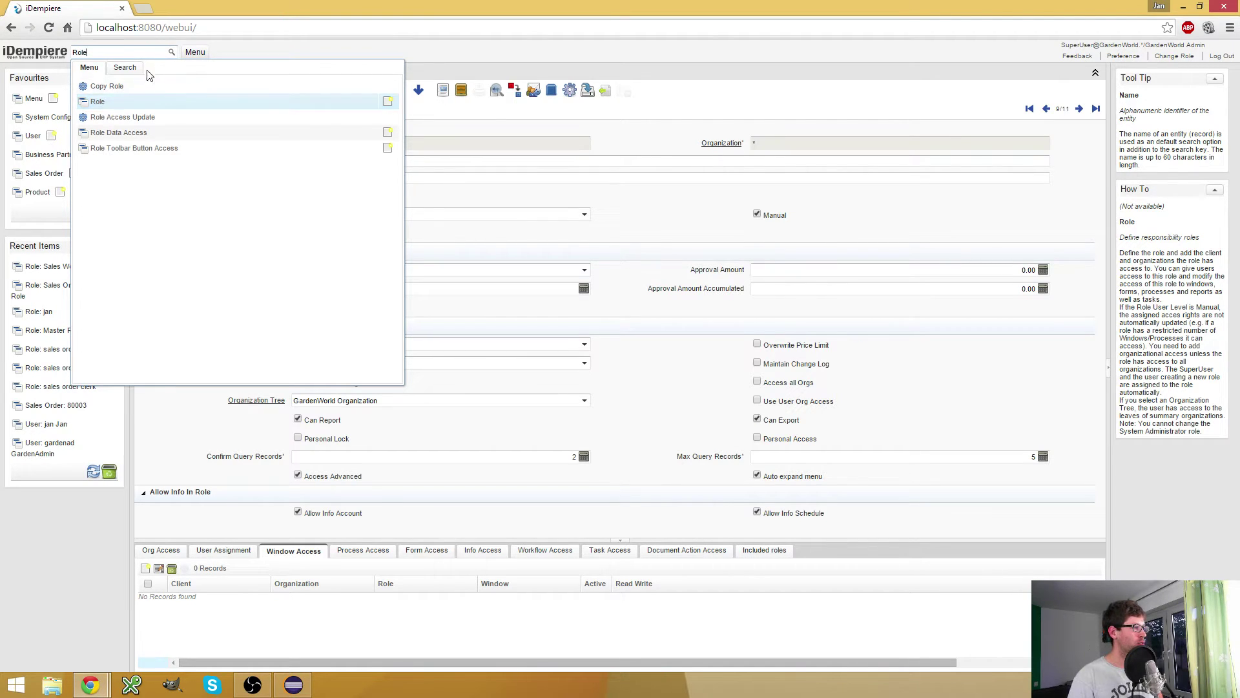
click(195, 57)
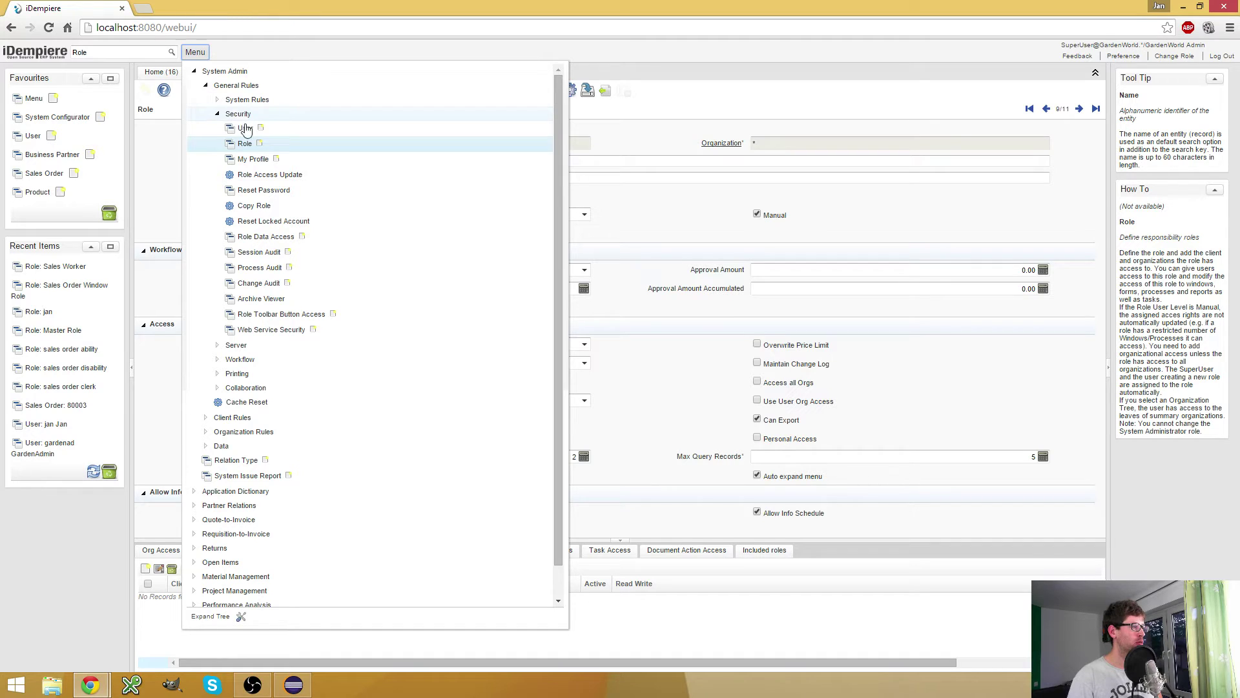
click(337, 145)
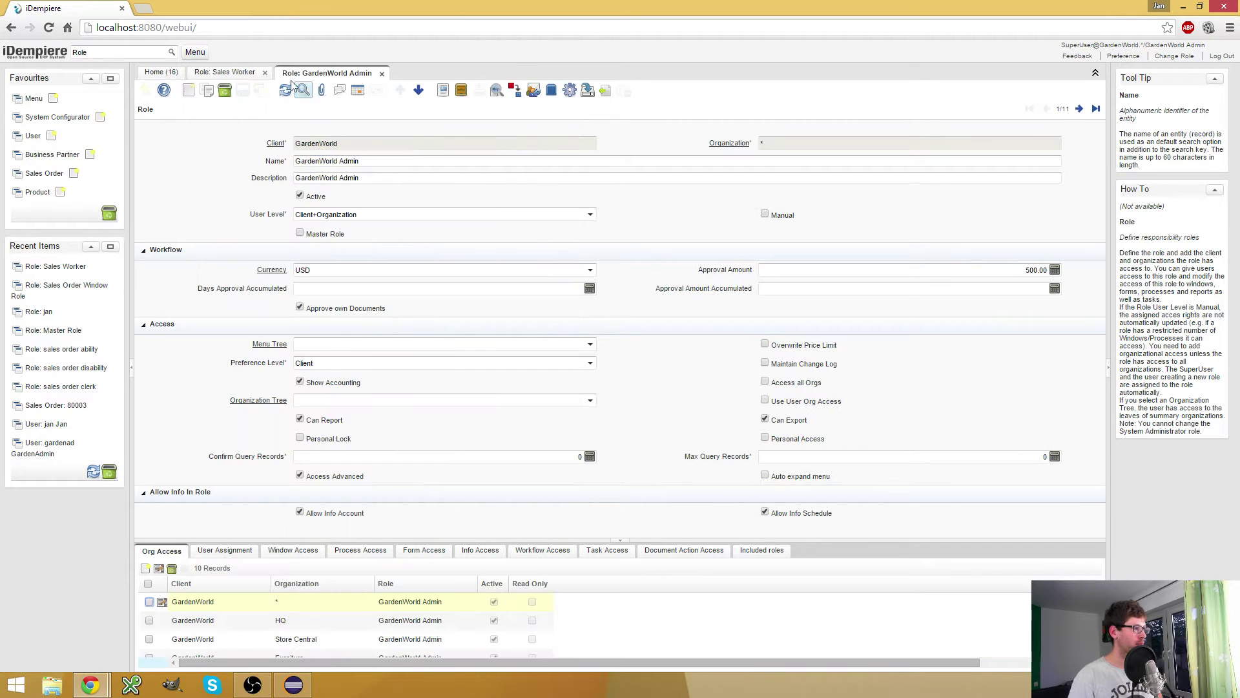
click(194, 52)
drag(249, 144, 103, 177)
click(276, 51)
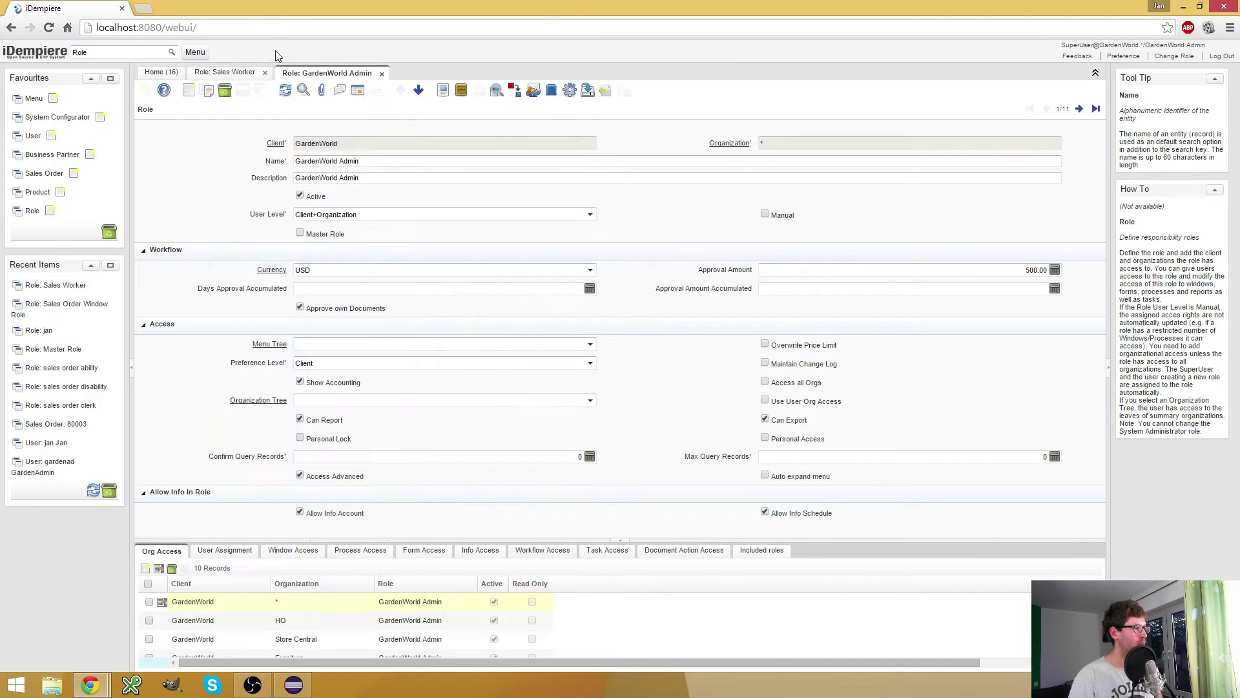
click(382, 75)
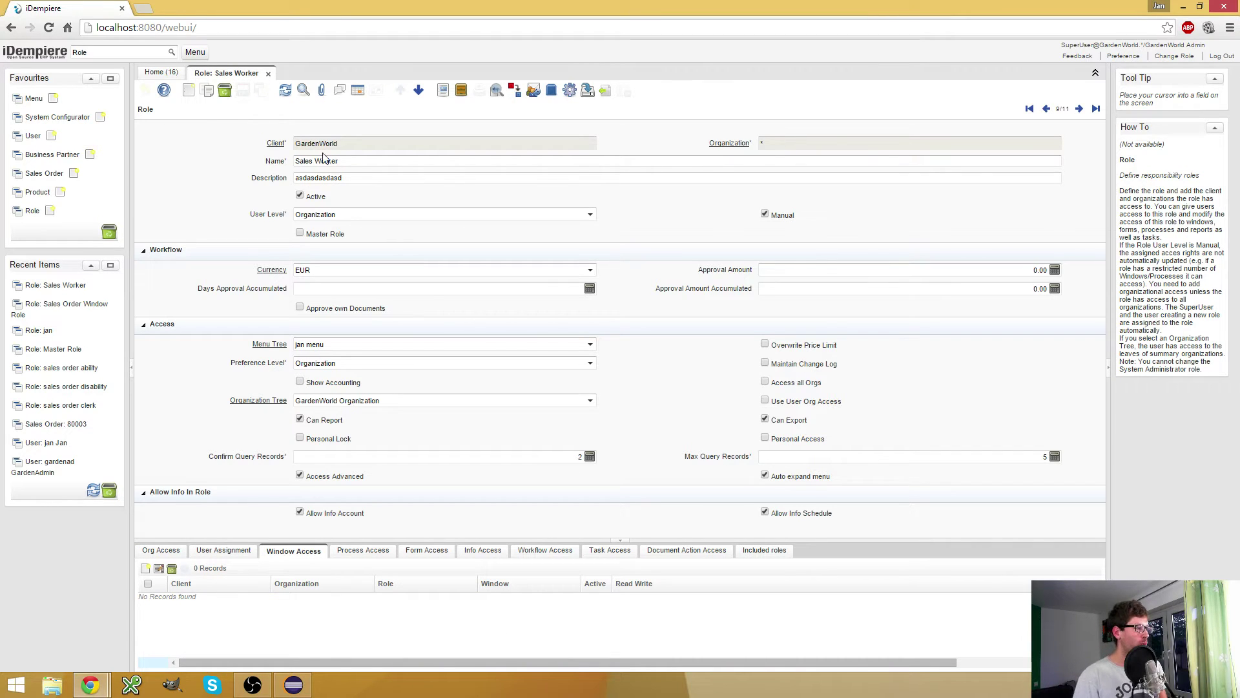
View the GardenWorld Admin and GardenWorld User roles, and create a new blank role record, checking its organization choices
click(1030, 108)
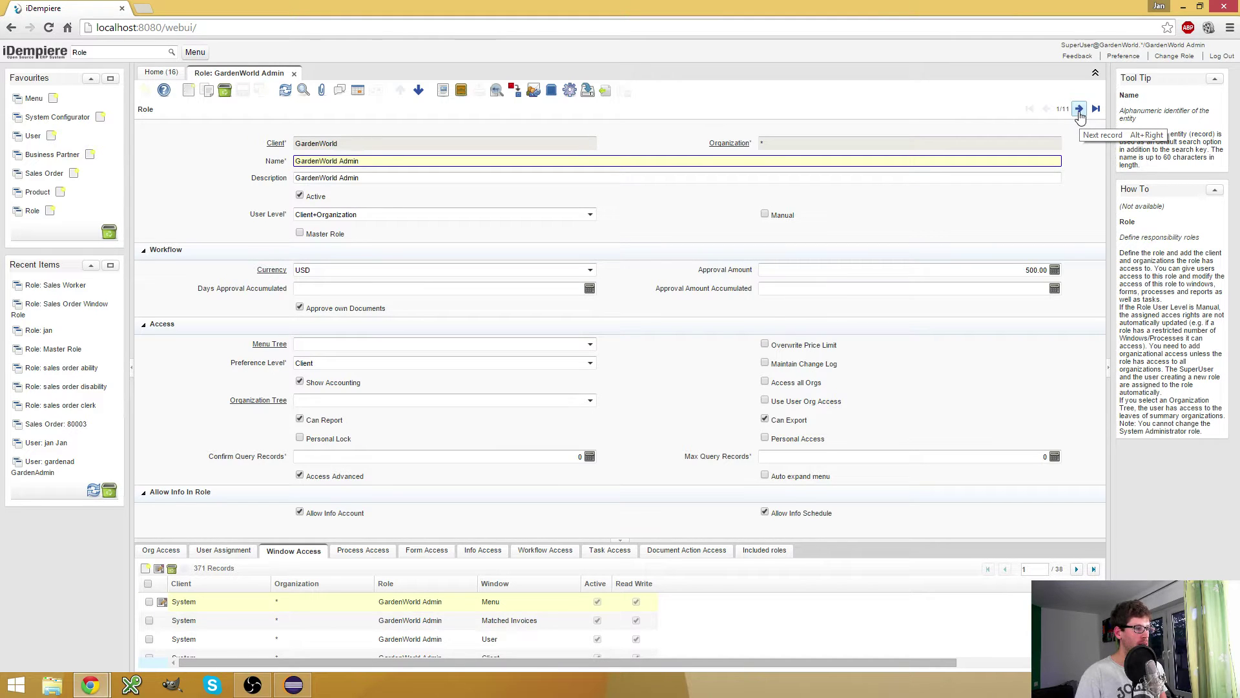
click(1079, 110)
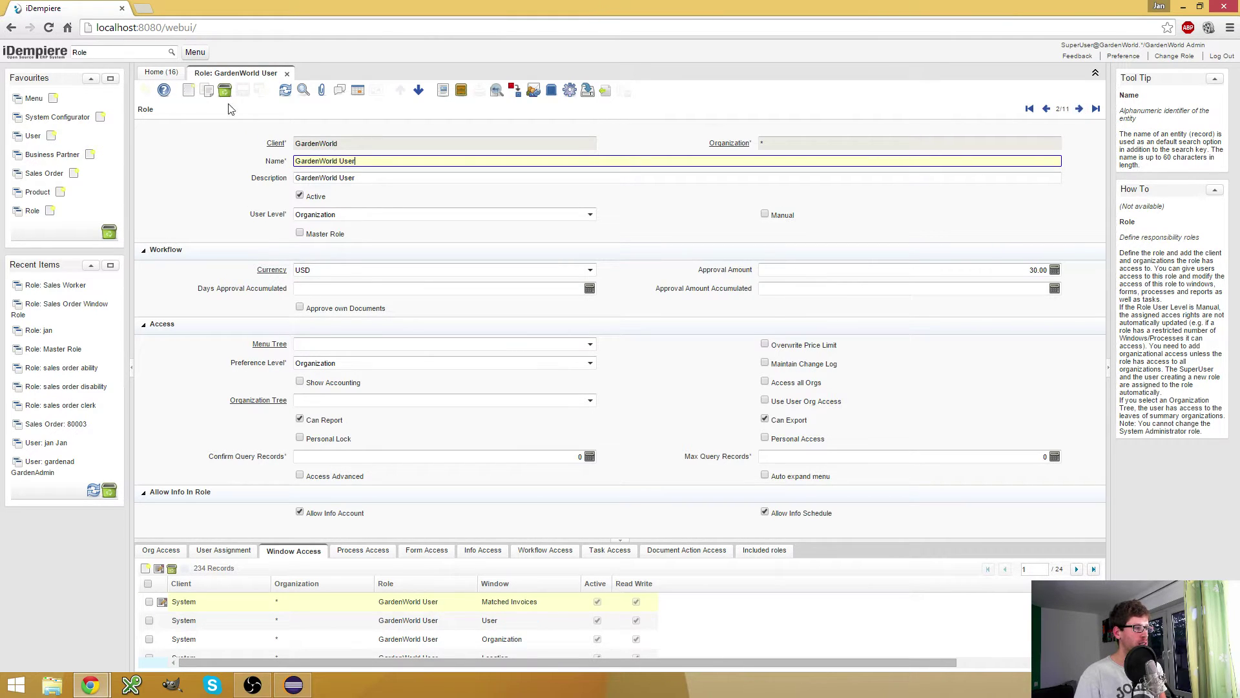
click(187, 91)
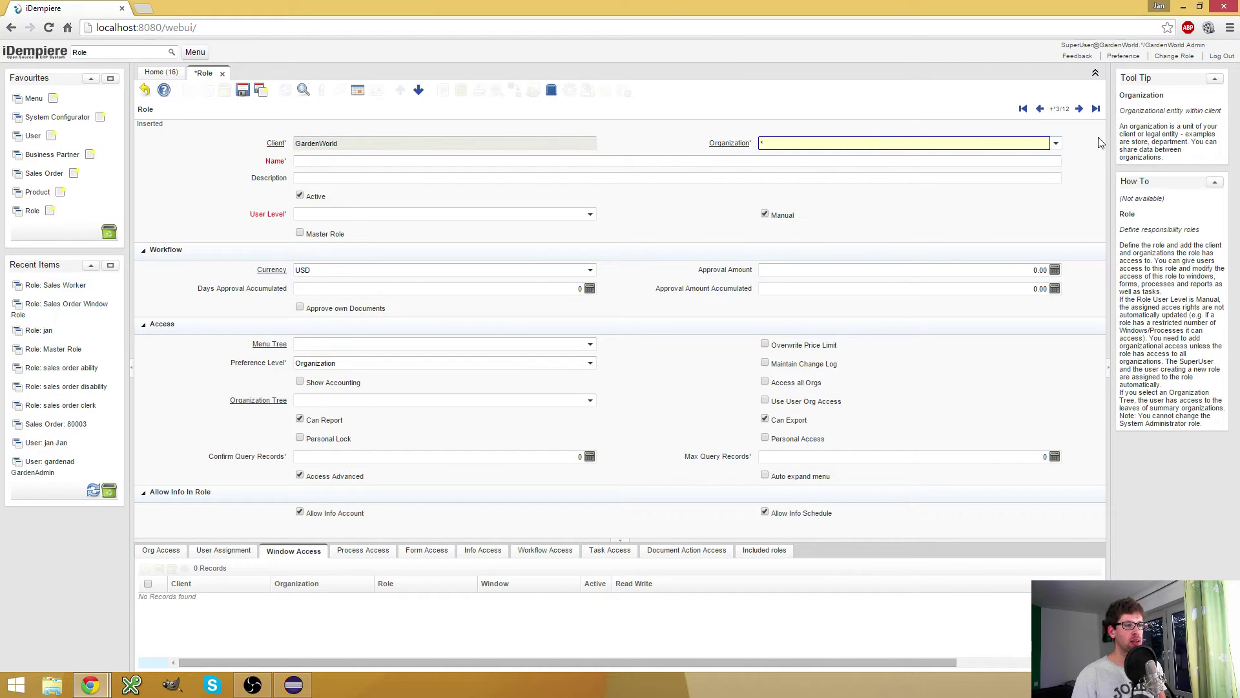
click(1055, 143)
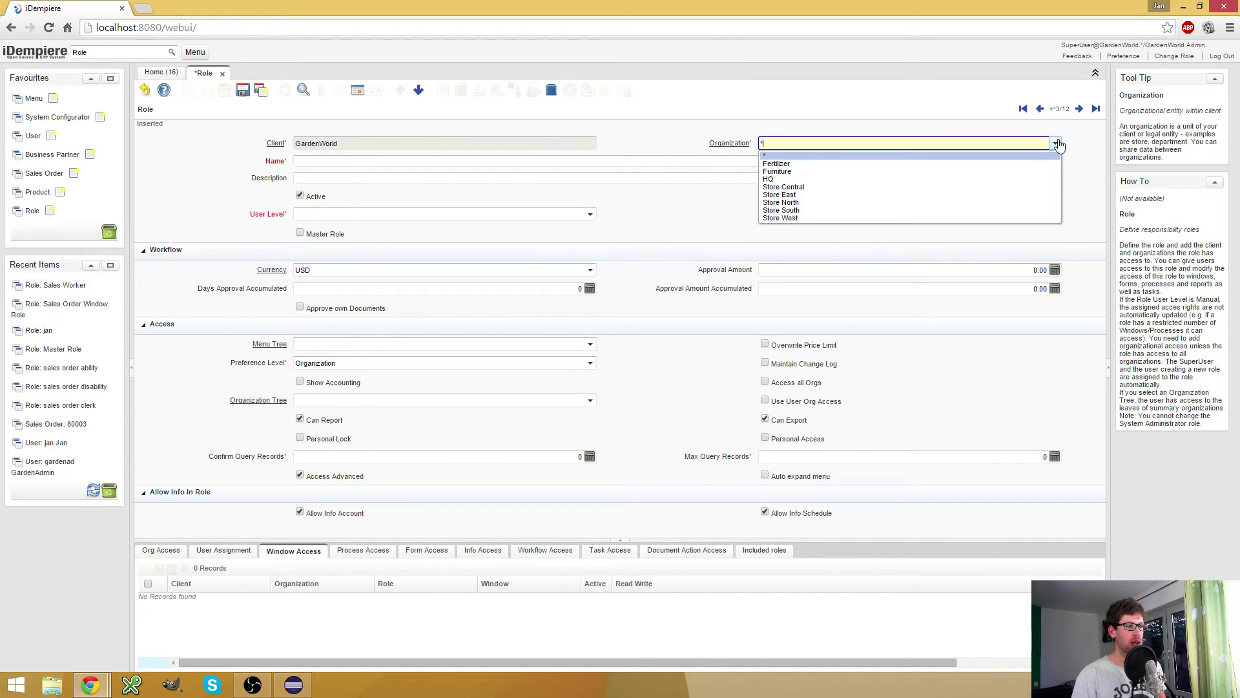
click(665, 138)
Name the new role Sales Order Window Open Ability
click(355, 161)
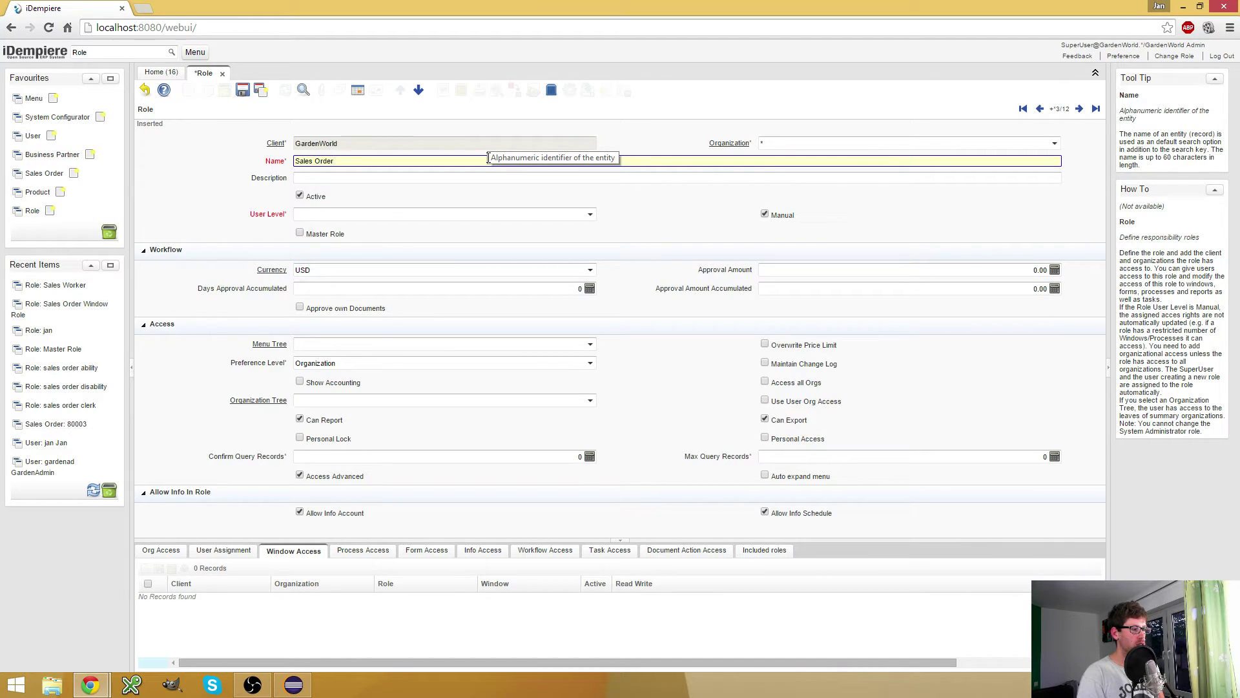
text(indow Open)
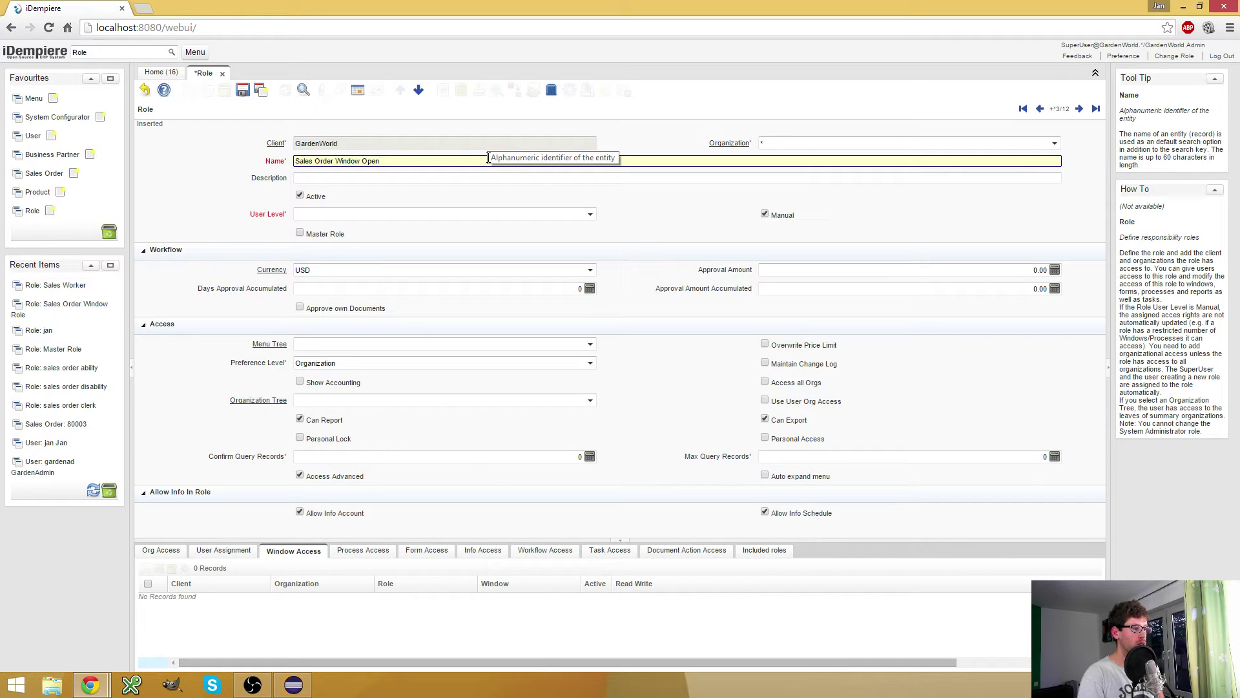
text( Ability)
key(Tab)
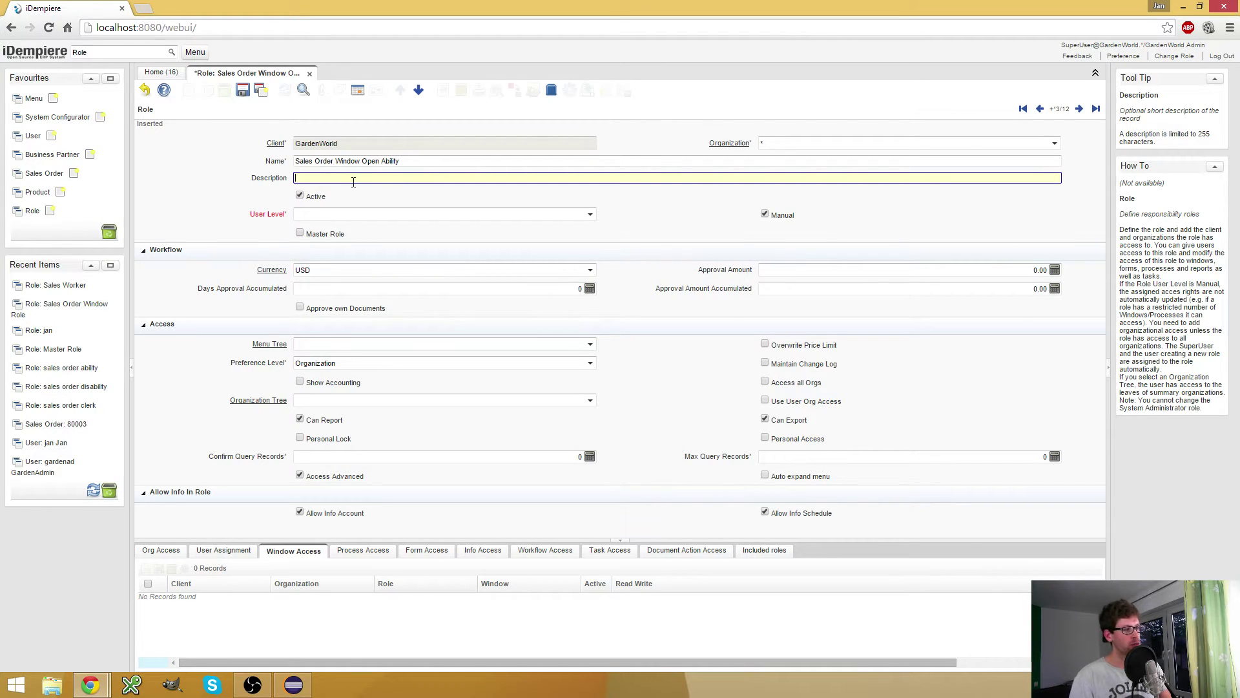
Replace the new role's entire name with Enter Sales Order
double_click(392, 160)
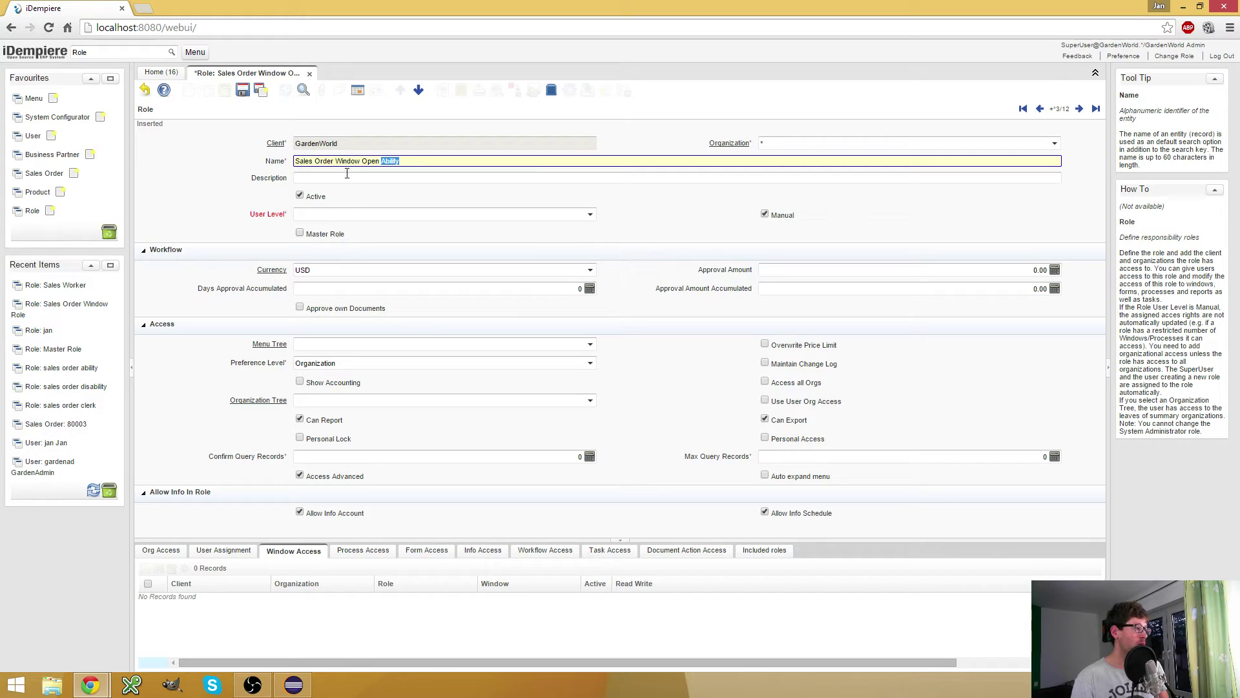
click(295, 162)
drag(295, 163, 401, 162)
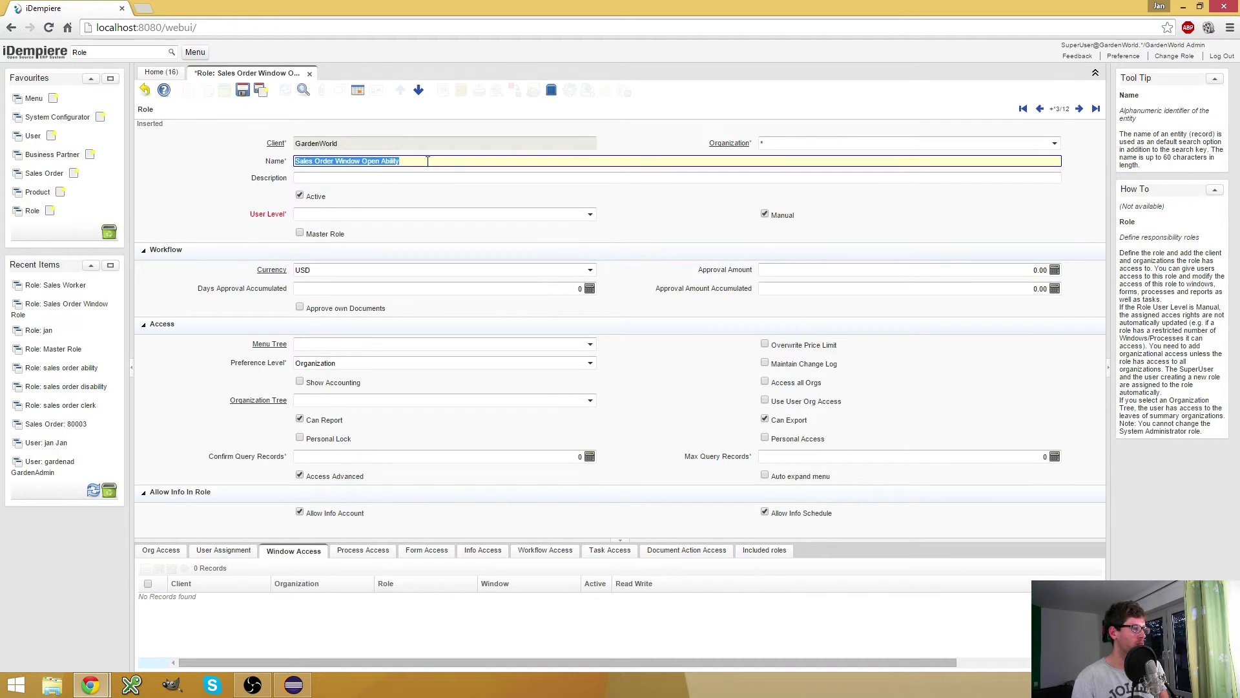
click(427, 162)
key(ctrl+a)
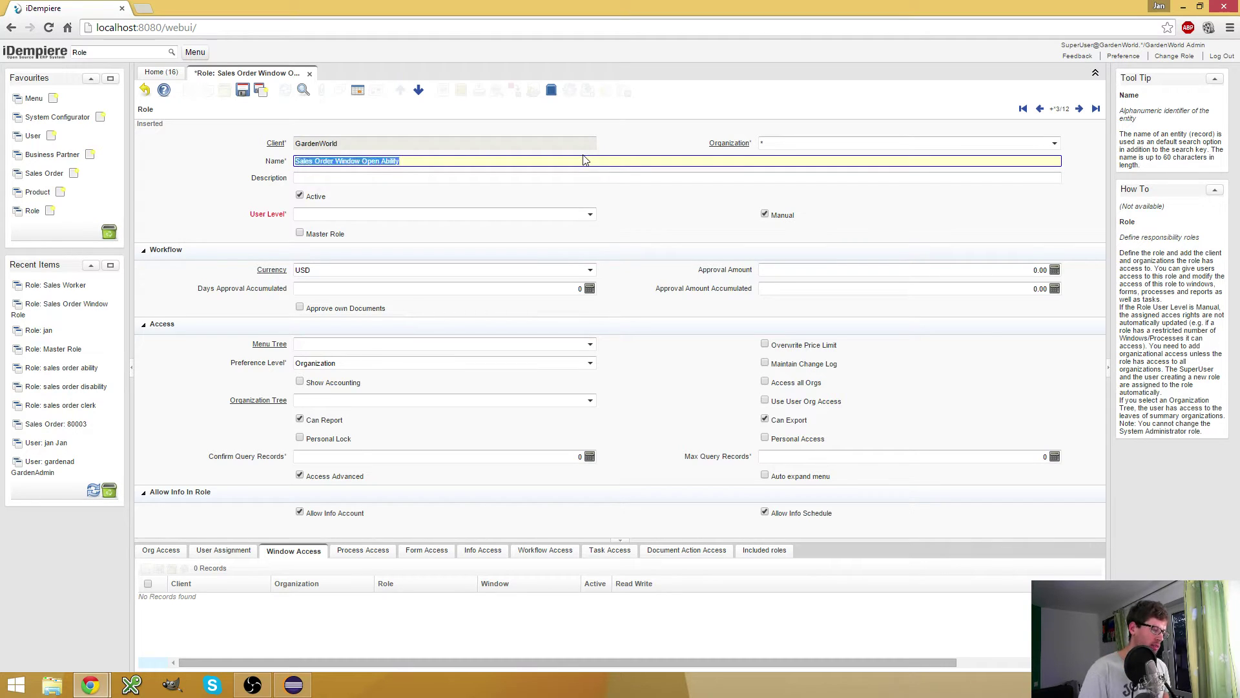
key(BackSpace)
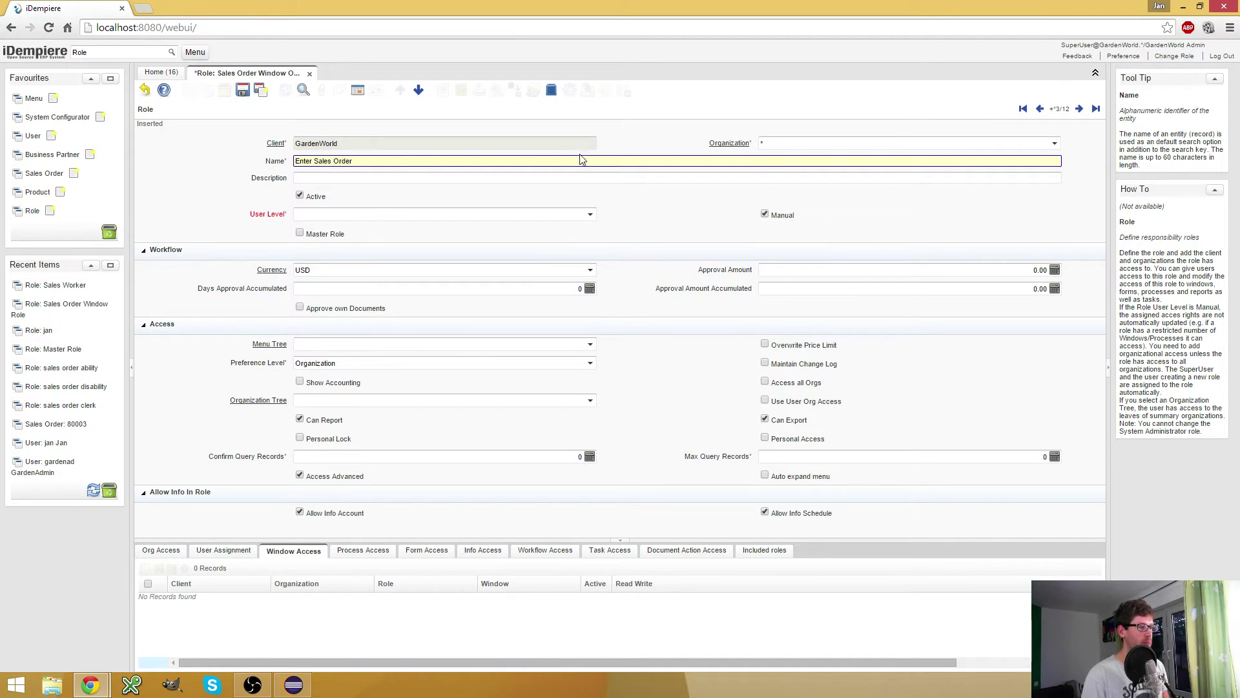
Set the role's user level to Client+Organization and save the record
click(590, 213)
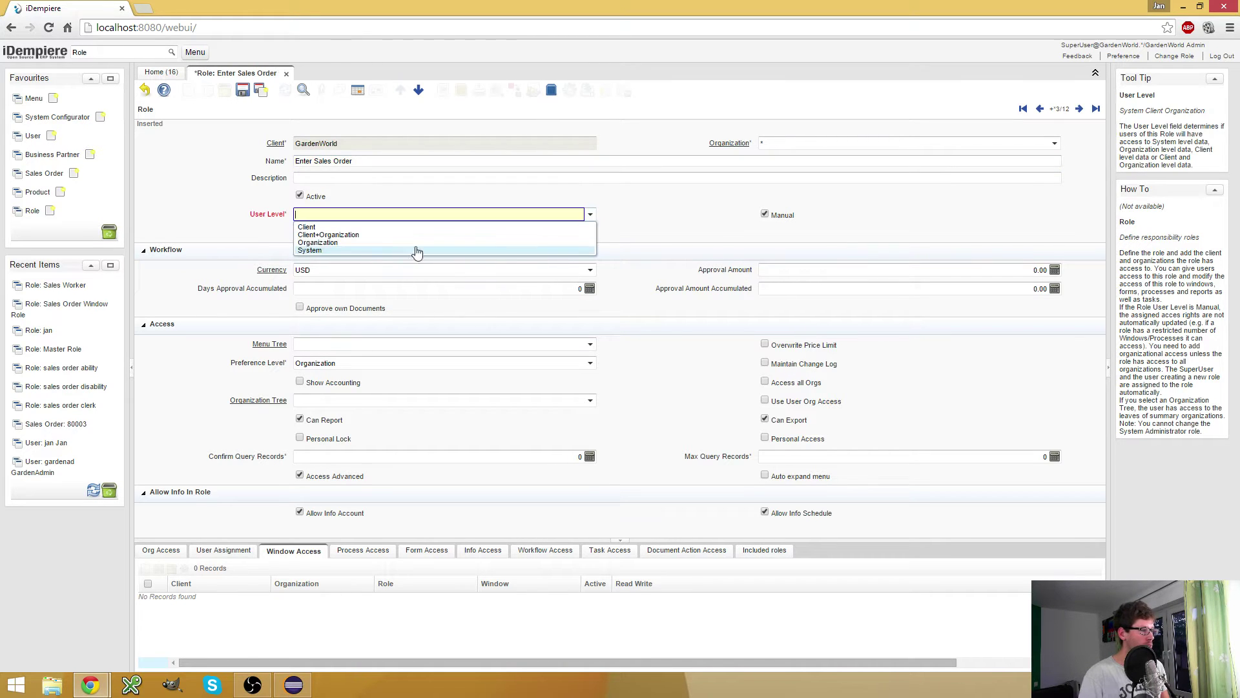
click(361, 235)
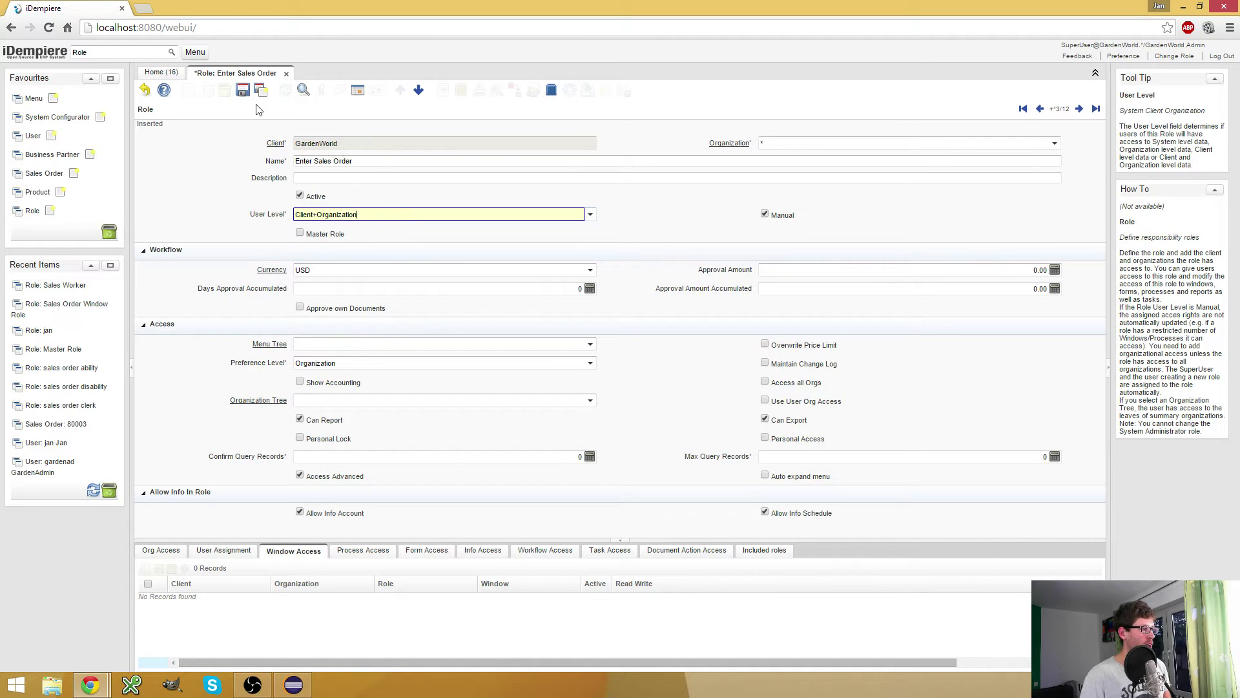
click(243, 90)
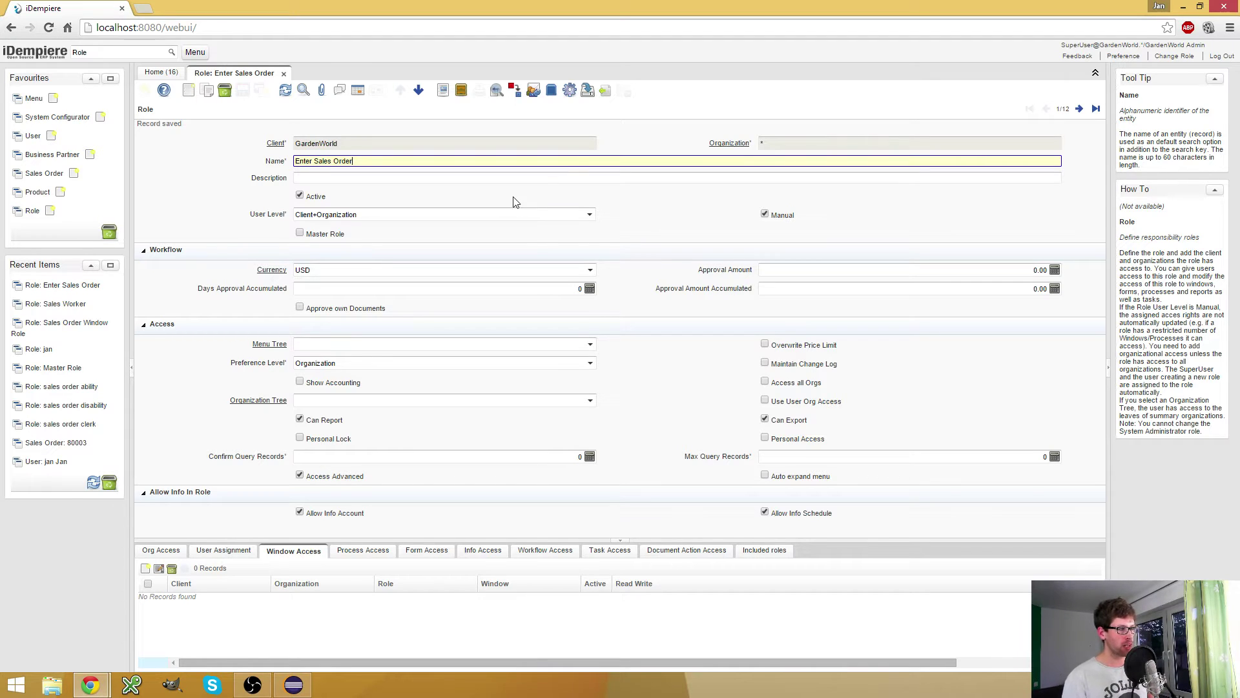
Mark the Enter Sales Order role as a master role, review its form through document action access lists, and save it
click(337, 235)
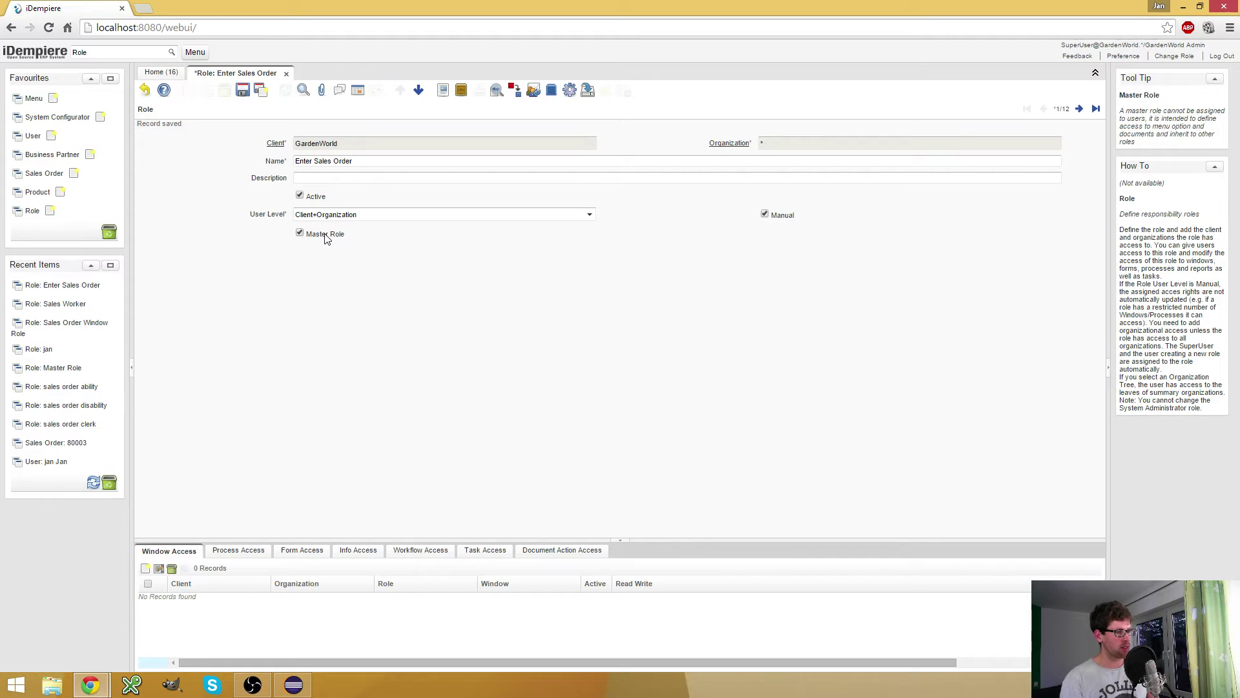
click(326, 237)
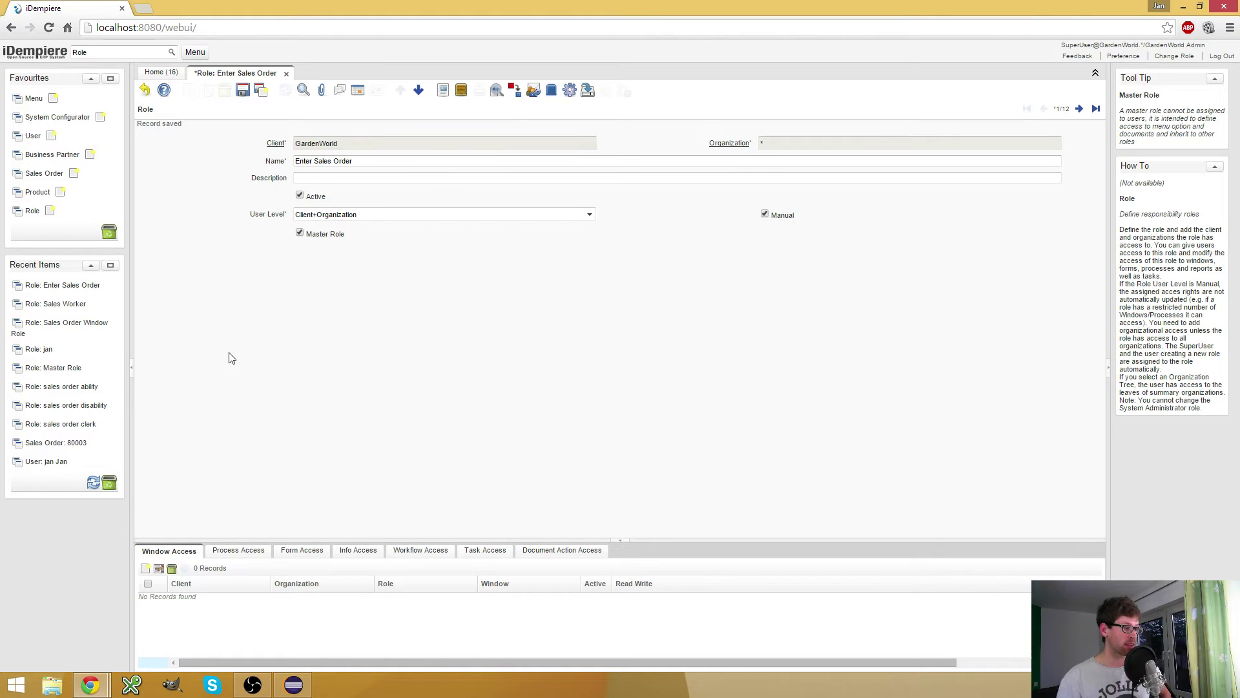
click(318, 550)
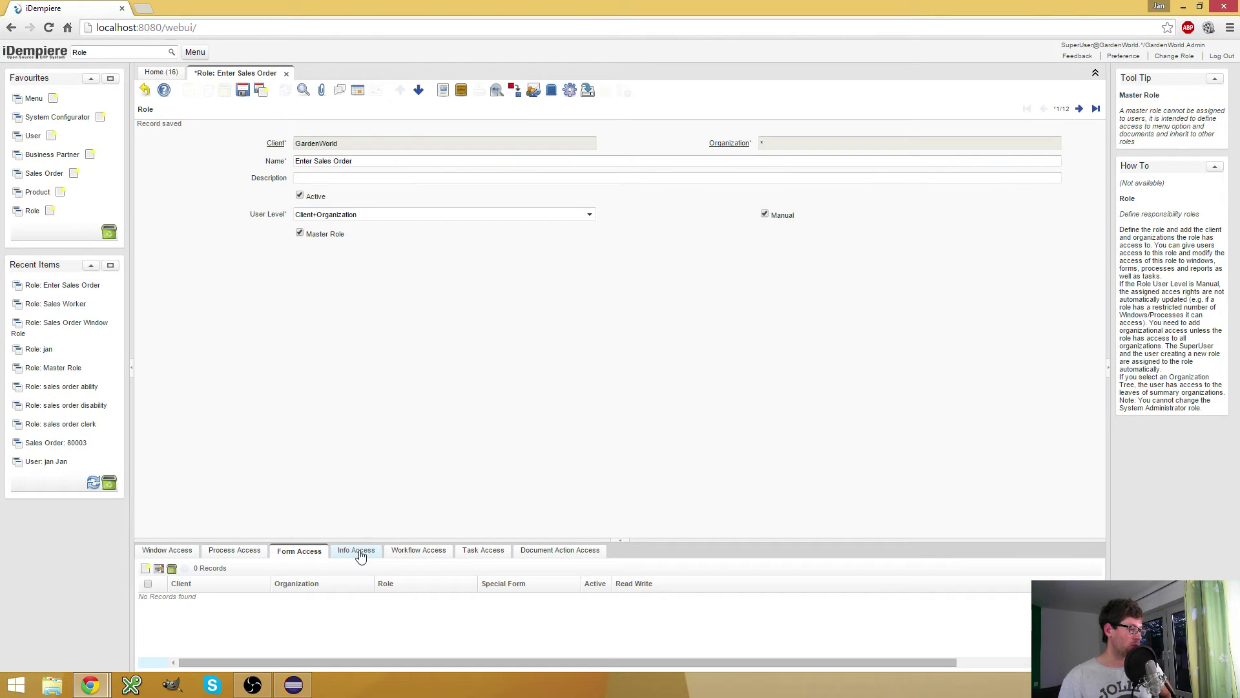
click(361, 550)
click(419, 553)
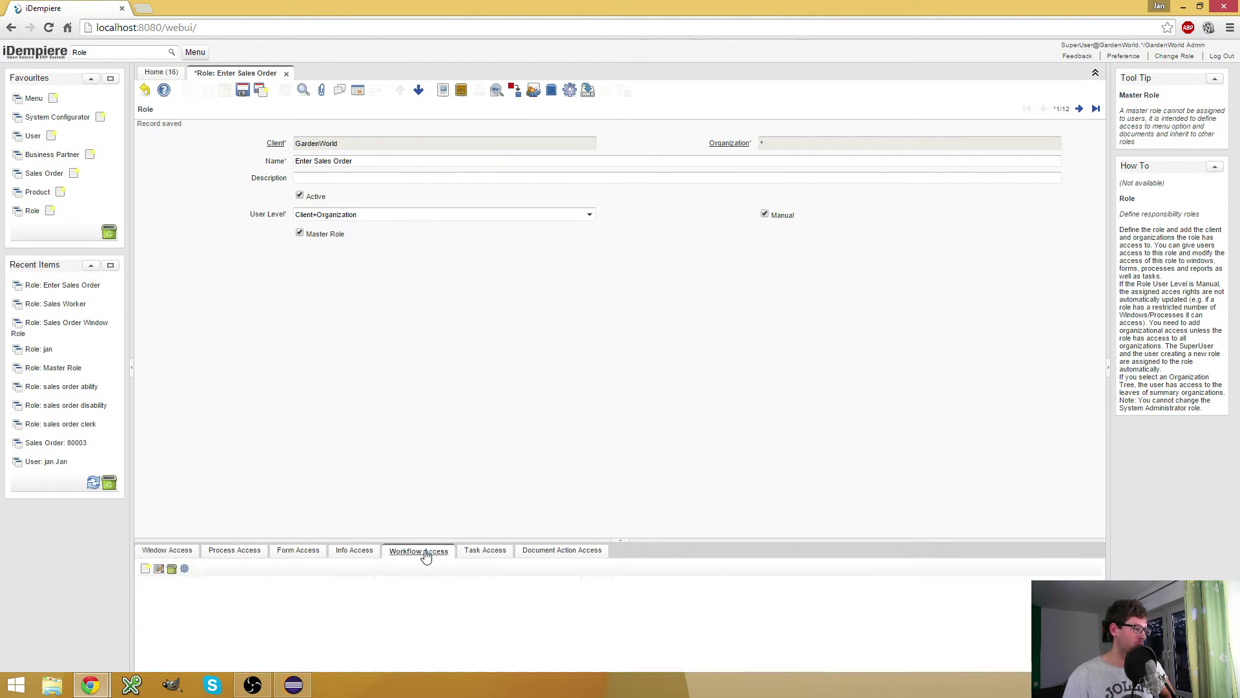
click(483, 555)
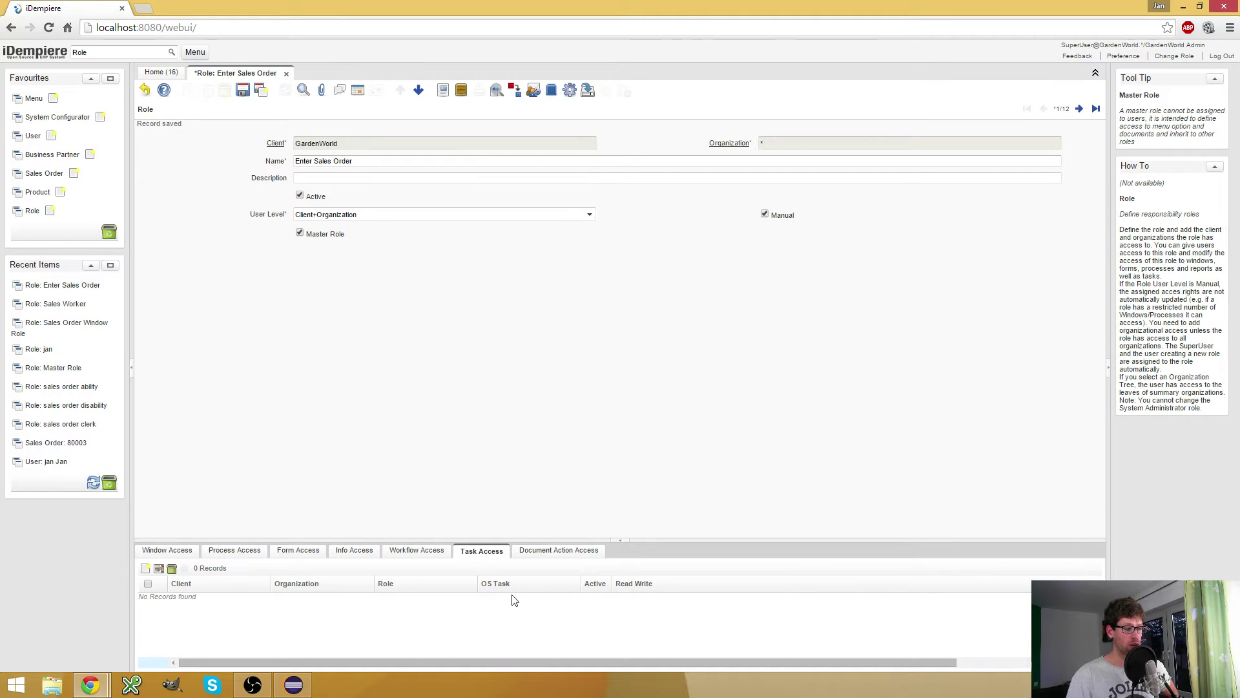
click(558, 558)
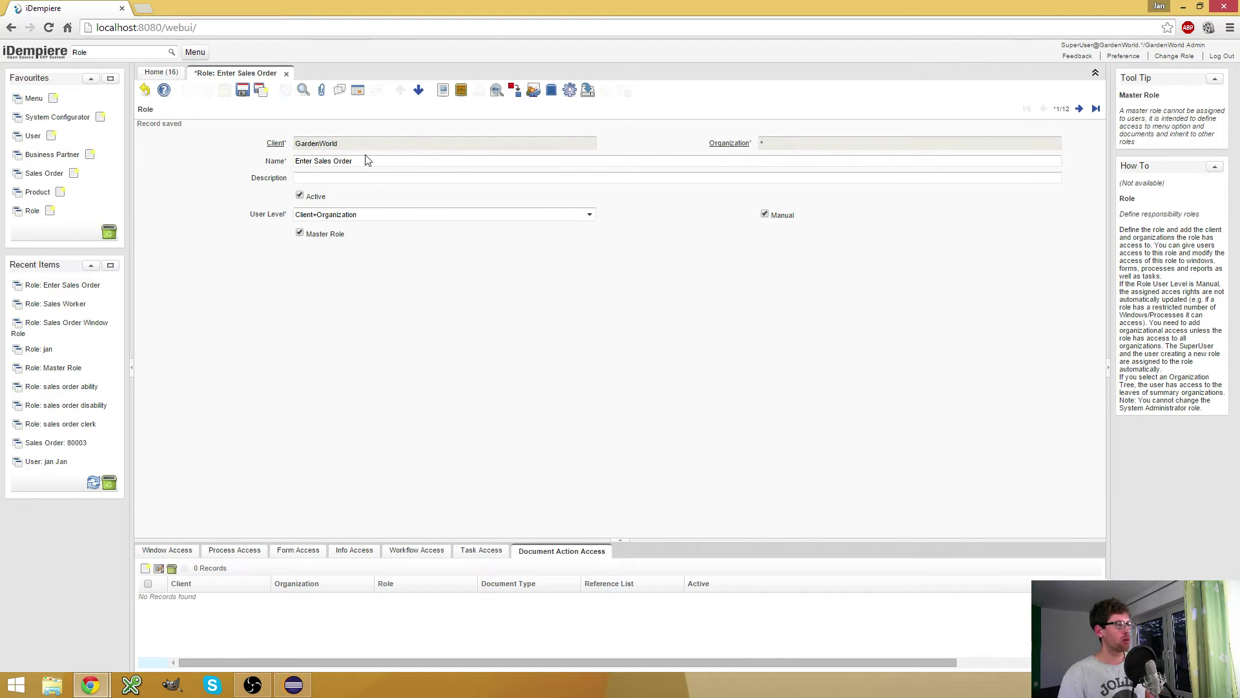
click(242, 90)
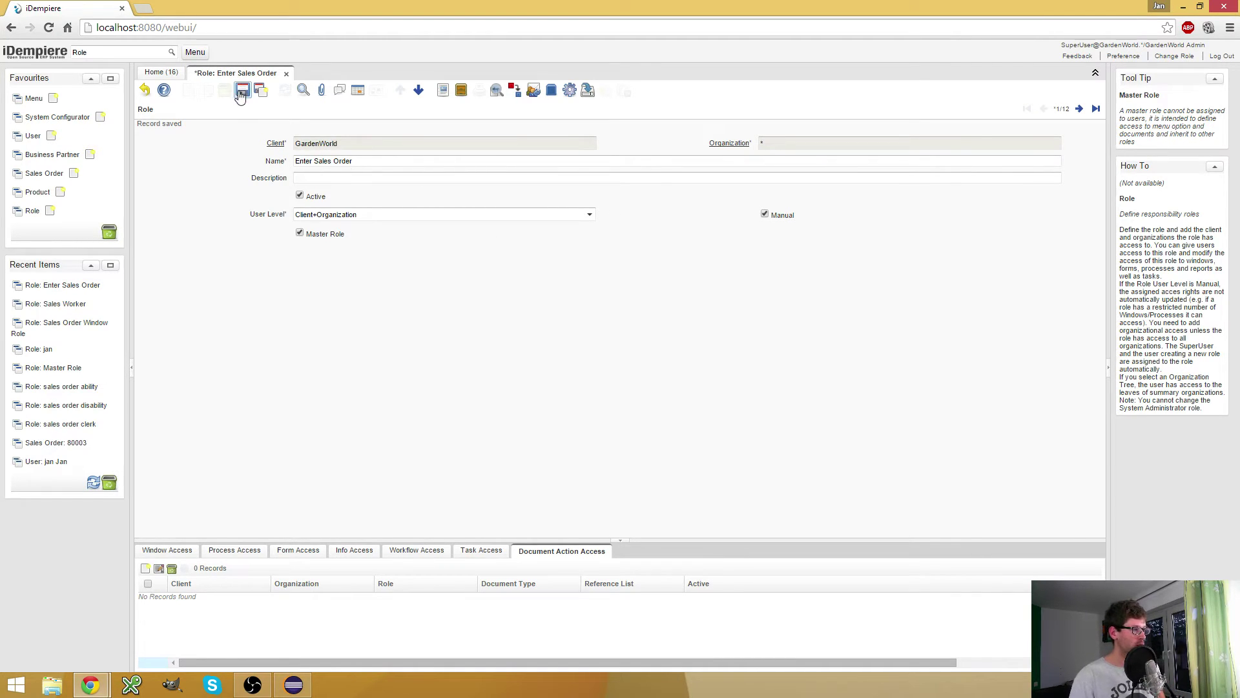
Add a Window Access record granting the Enter Sales Order role read-write access to the Sales Order window, save it, and return to the role
click(167, 550)
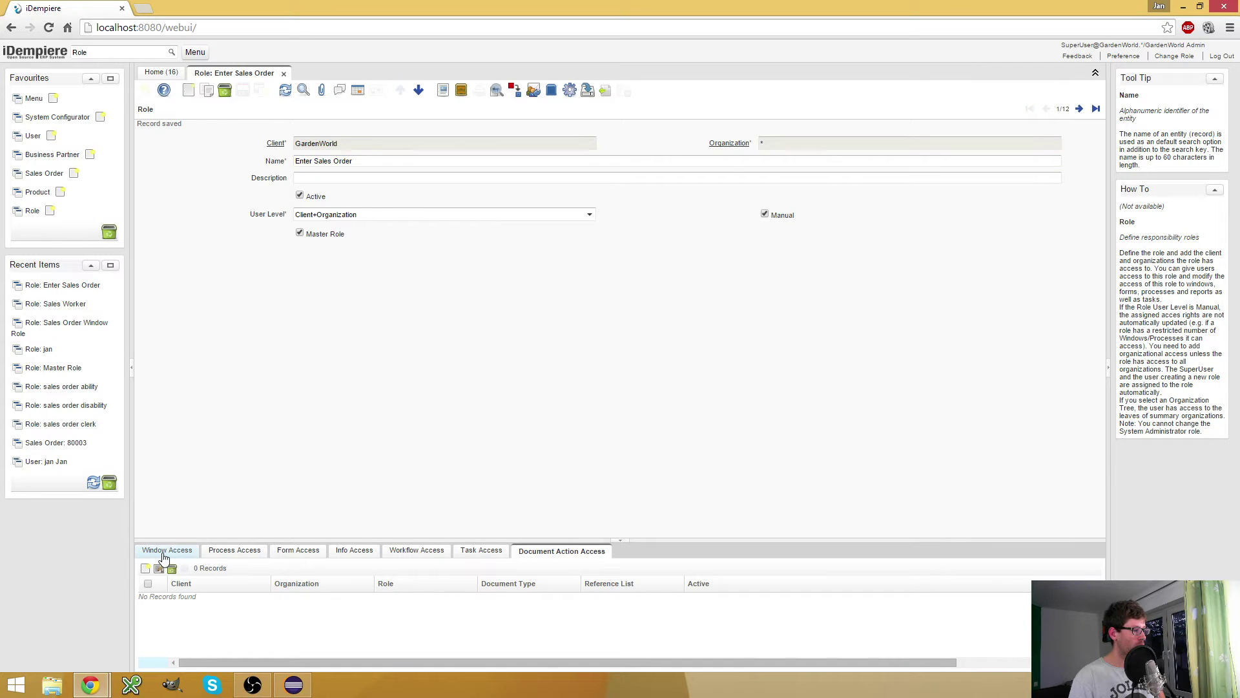
click(145, 568)
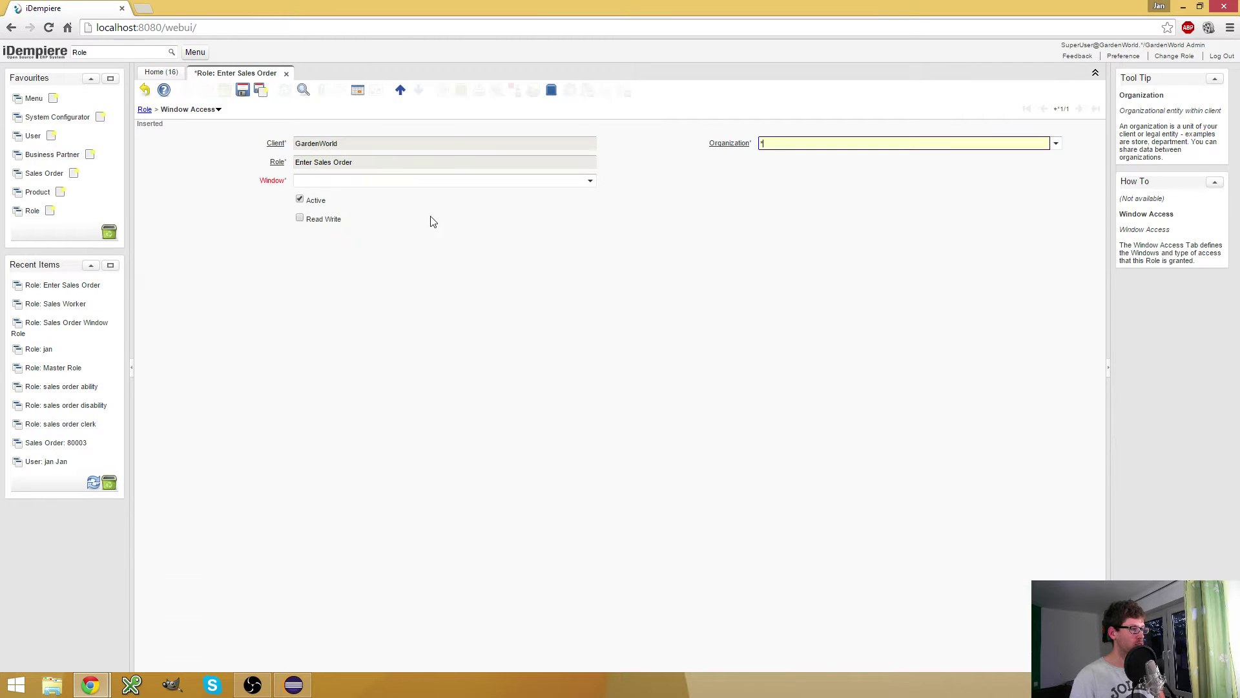
click(401, 181)
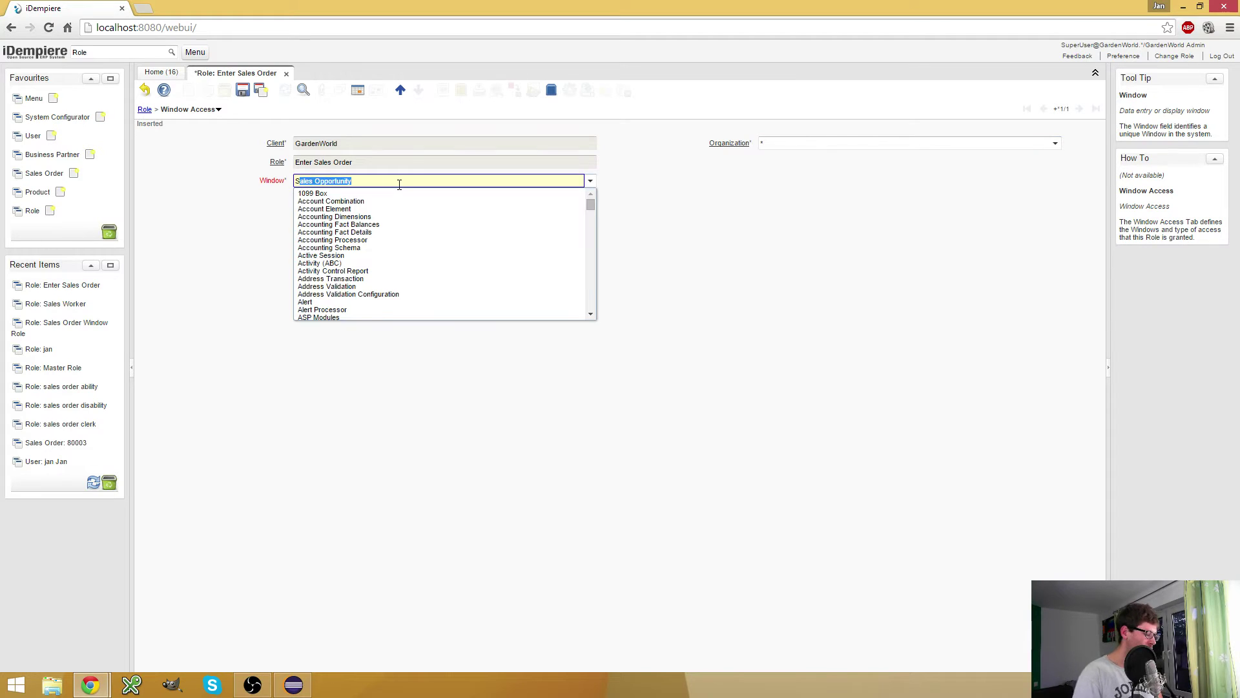
text(Sales Order)
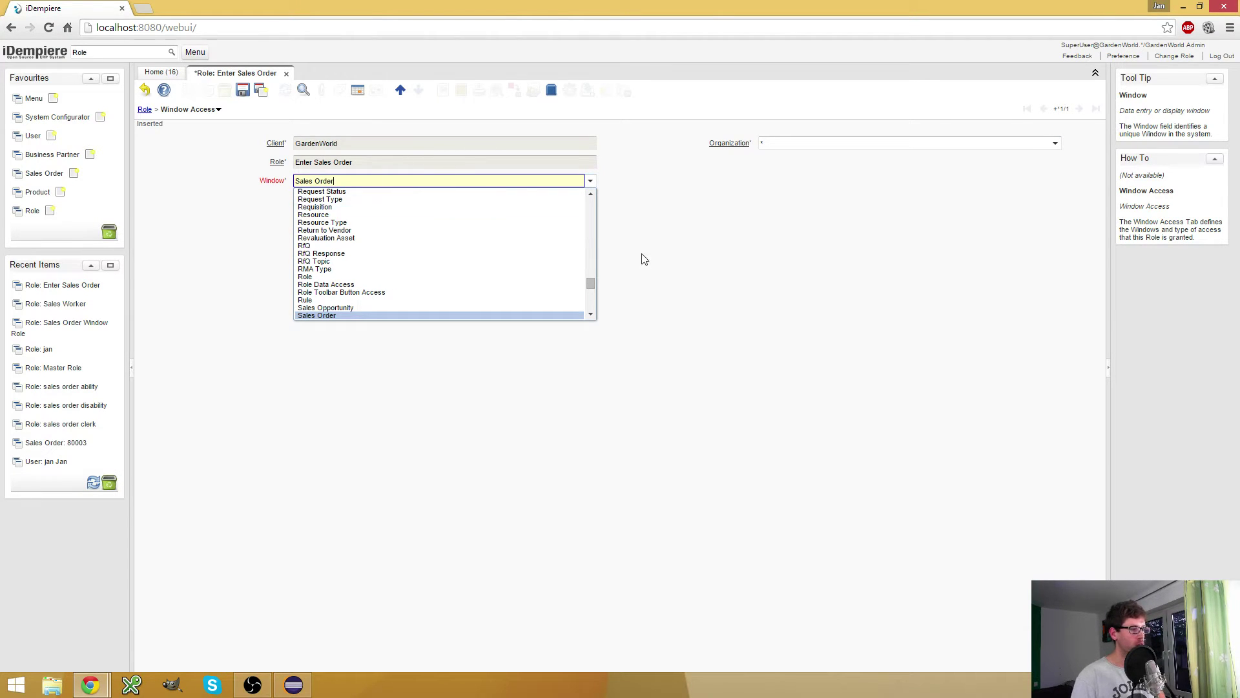
click(689, 270)
click(300, 217)
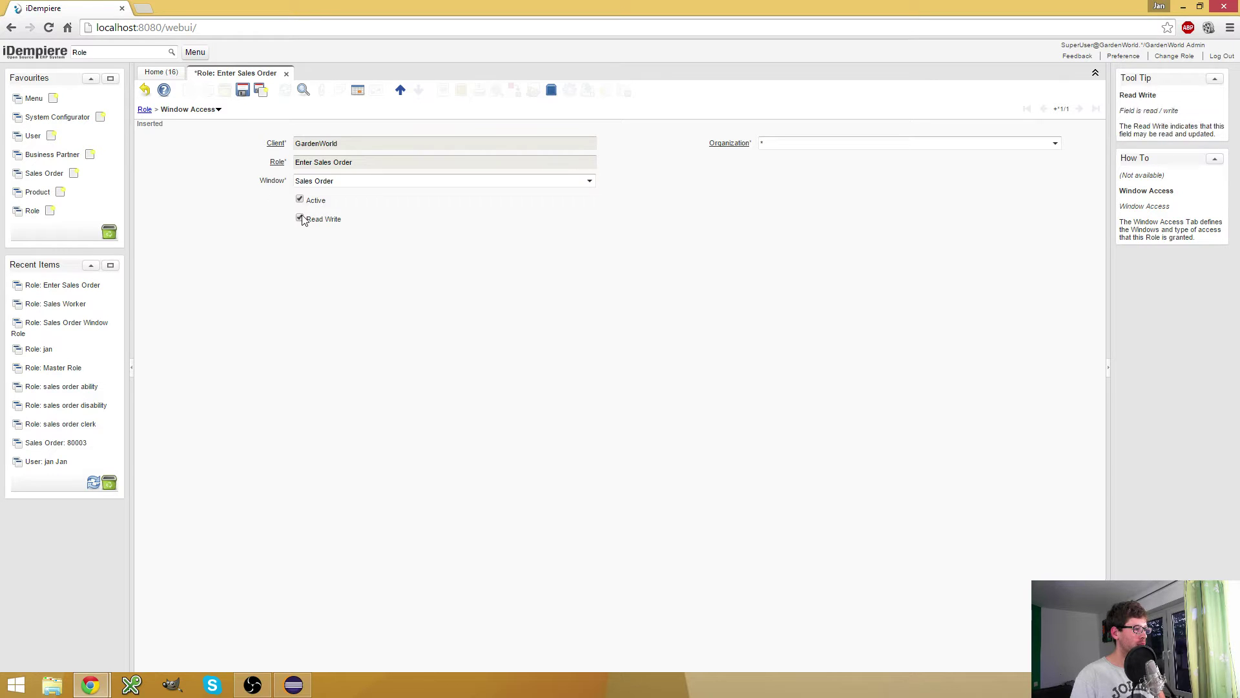
click(242, 89)
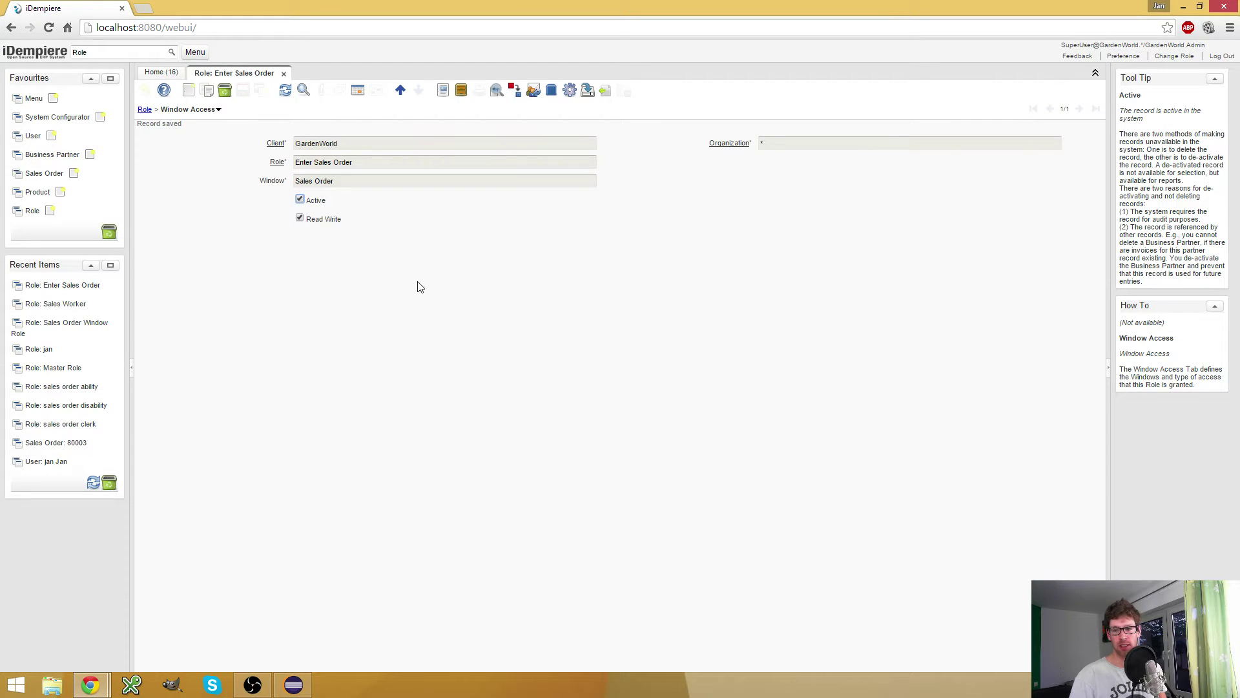
click(143, 110)
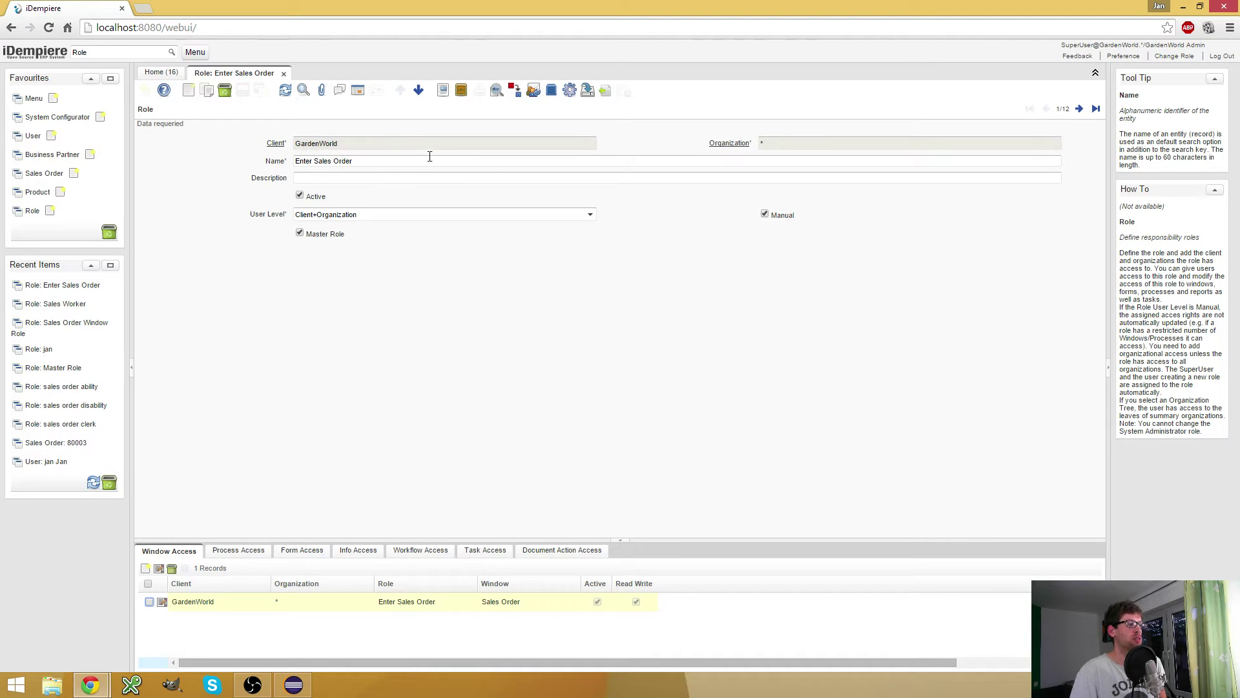
Create a new role named Sales Order Clerk
click(189, 91)
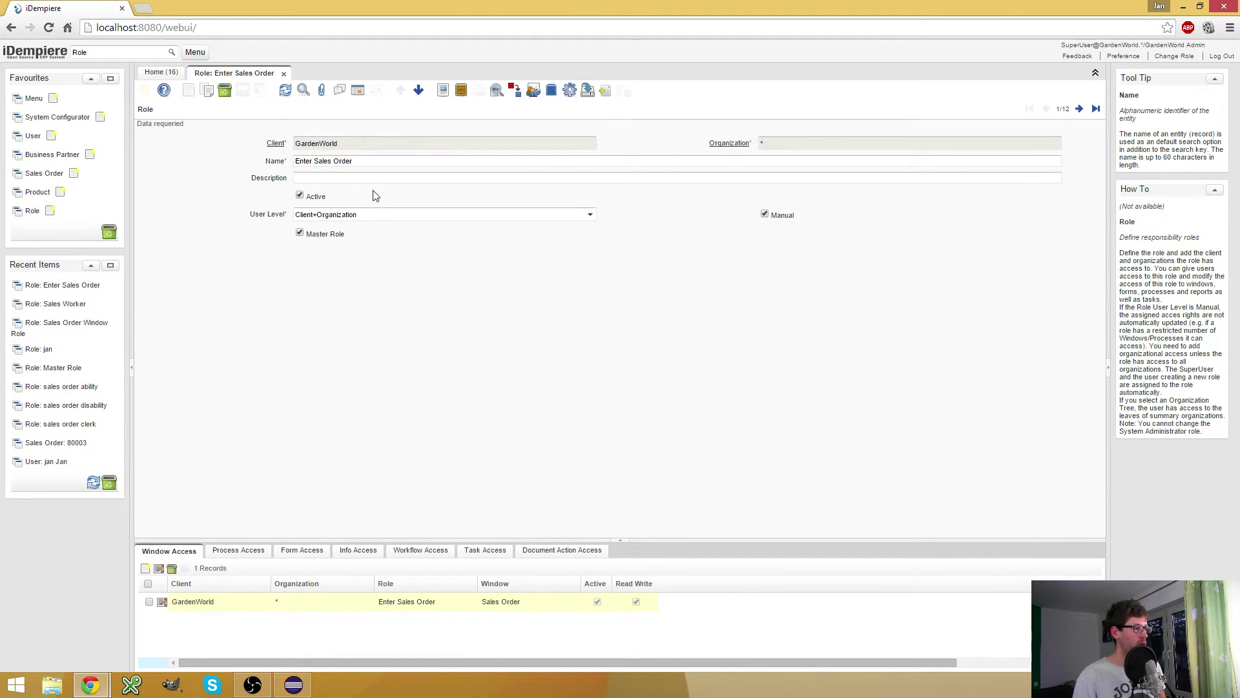
click(483, 160)
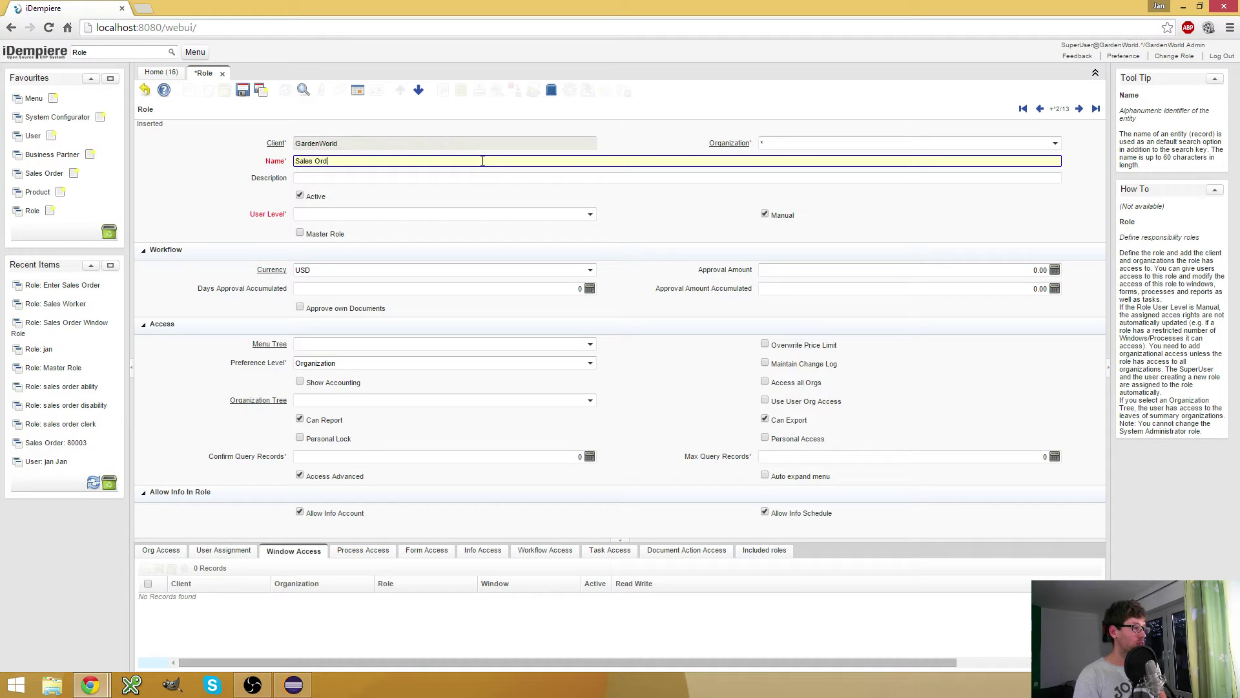
text(Sales Order Clerc)
key(Tab)
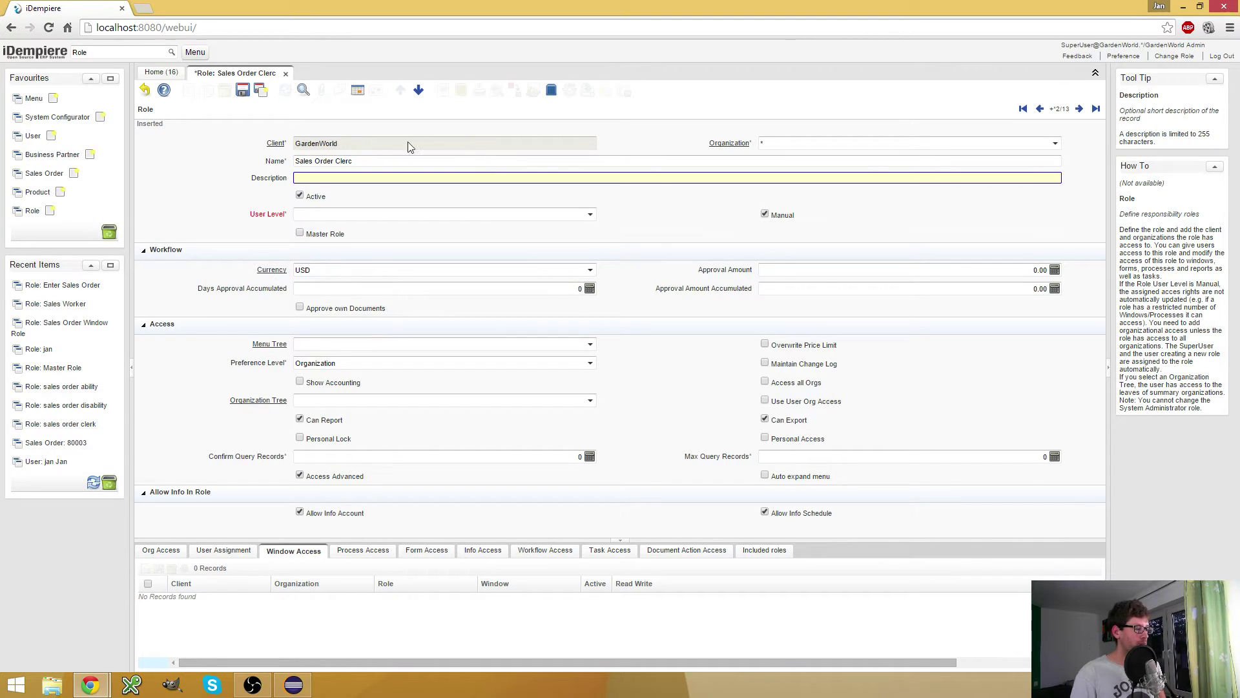
click(389, 160)
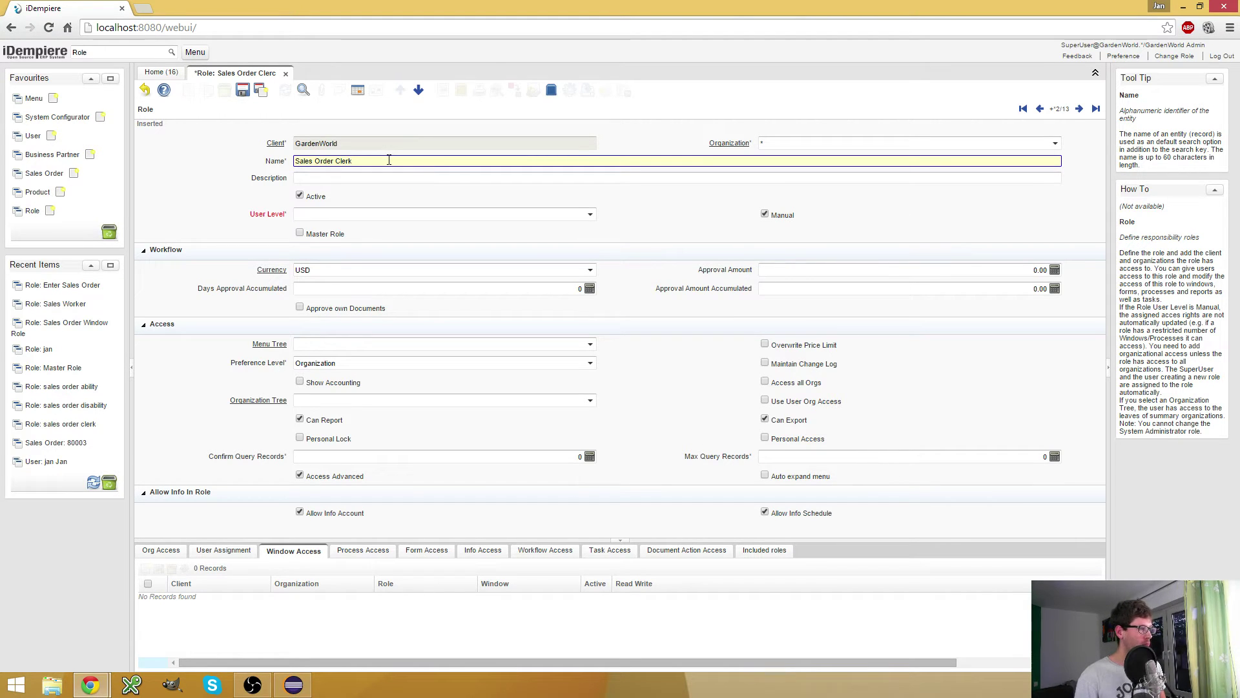
Set the Sales Order Clerk role's user level to Client+Organization and save the record
click(590, 214)
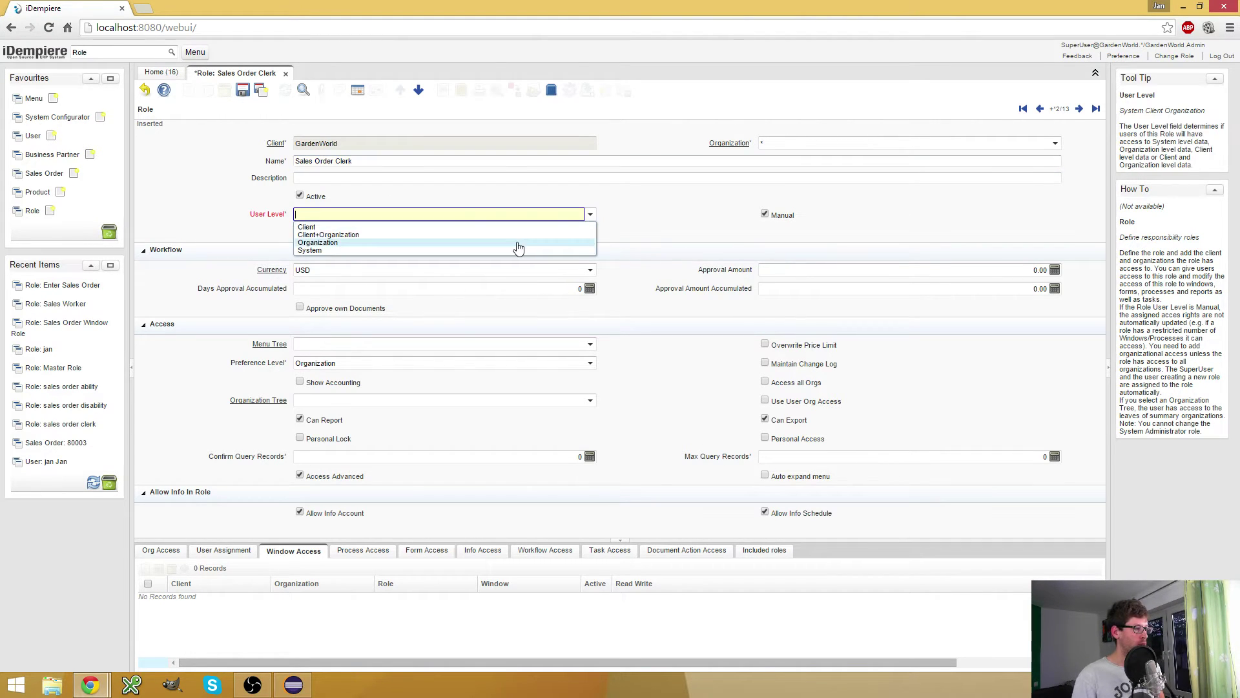
click(517, 237)
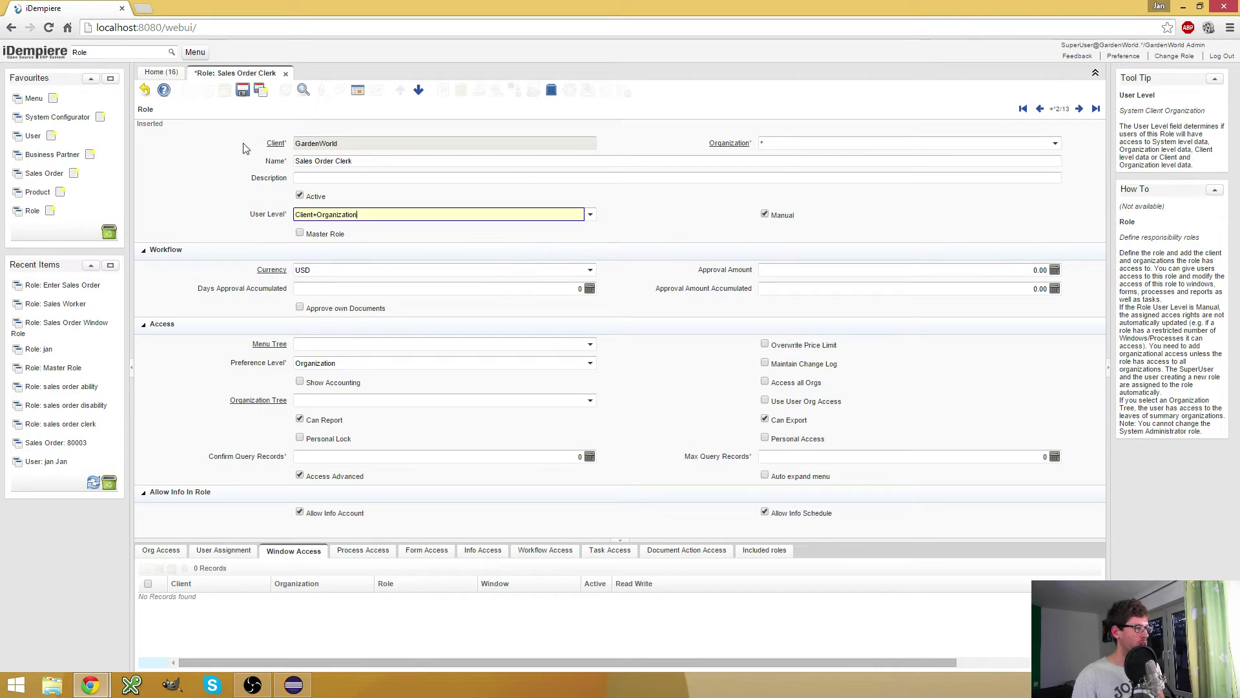
click(242, 91)
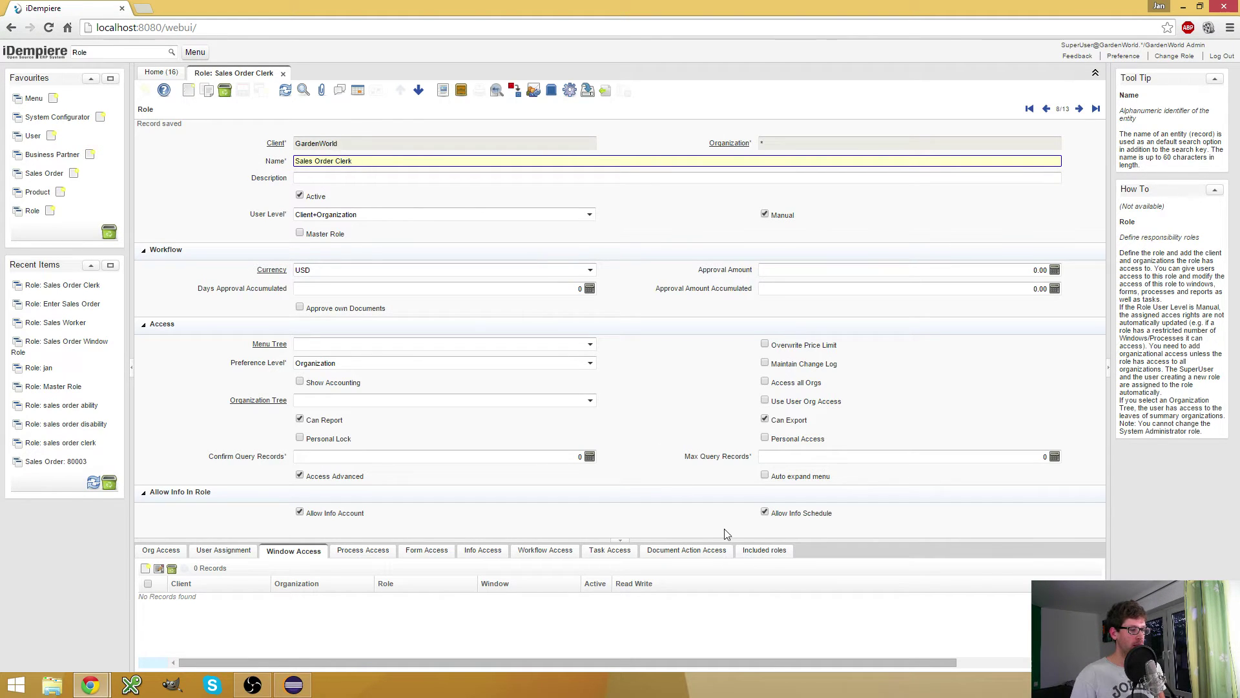
Add Enter Sales Order as an included role of Sales Order Clerk, save the entry, and return to the role
click(762, 553)
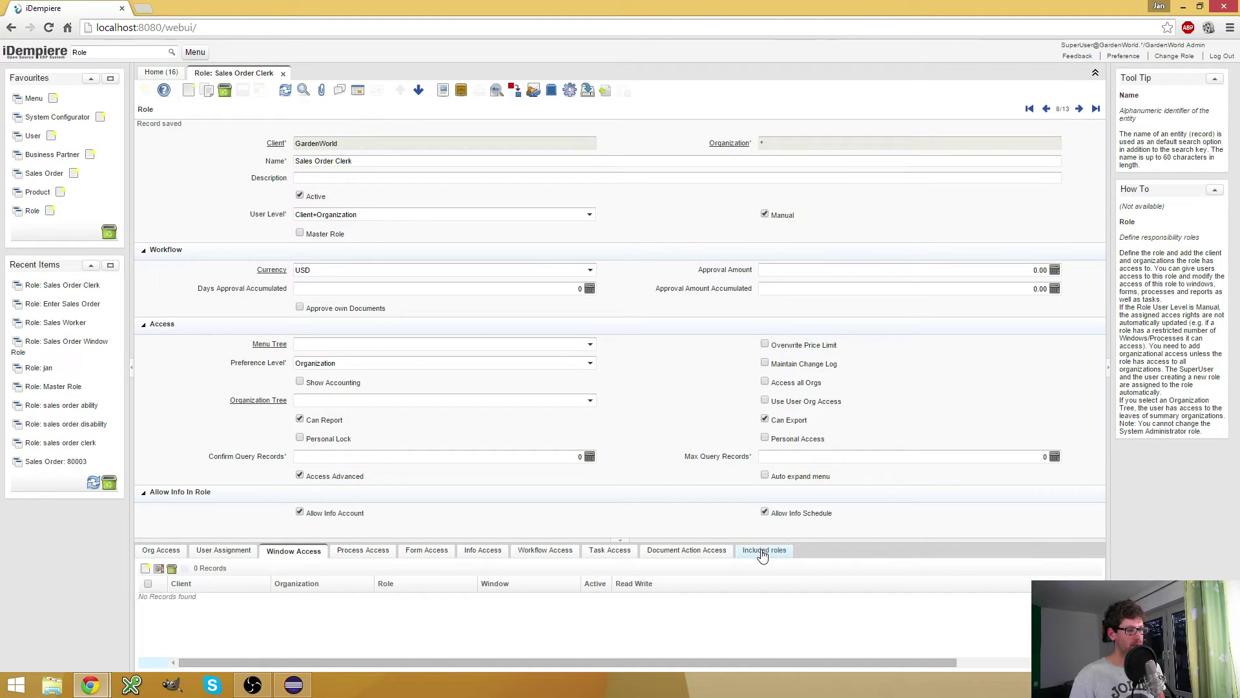
click(145, 569)
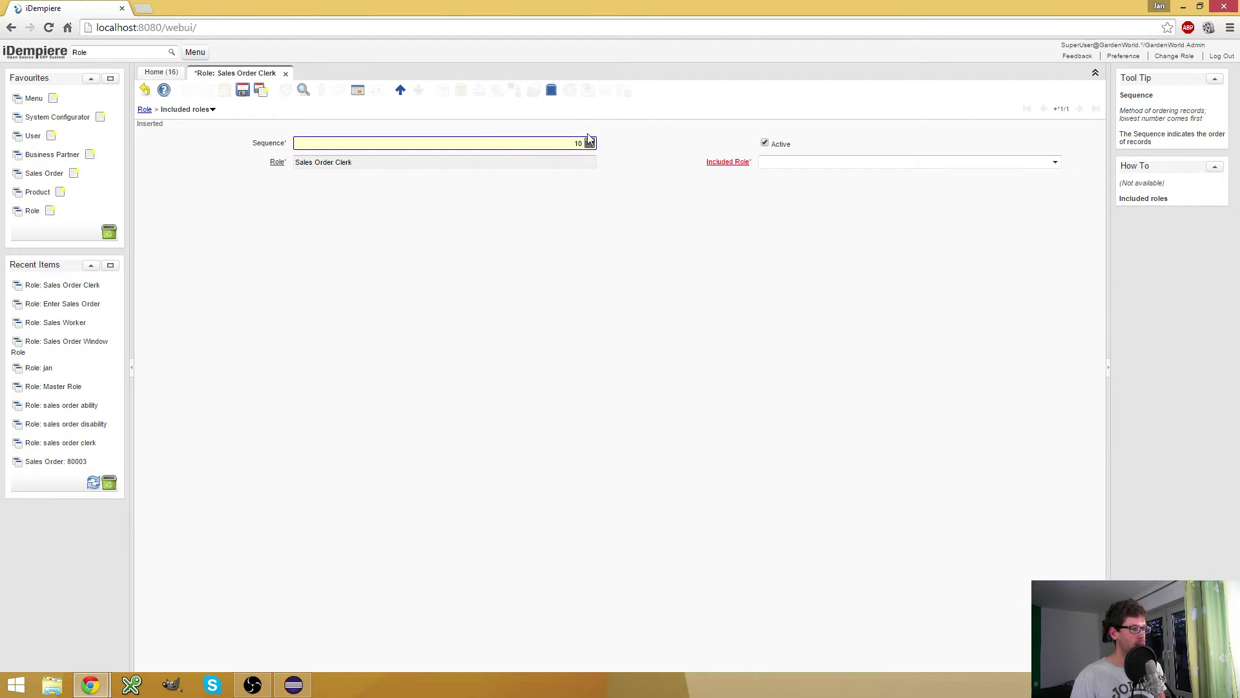
click(1055, 162)
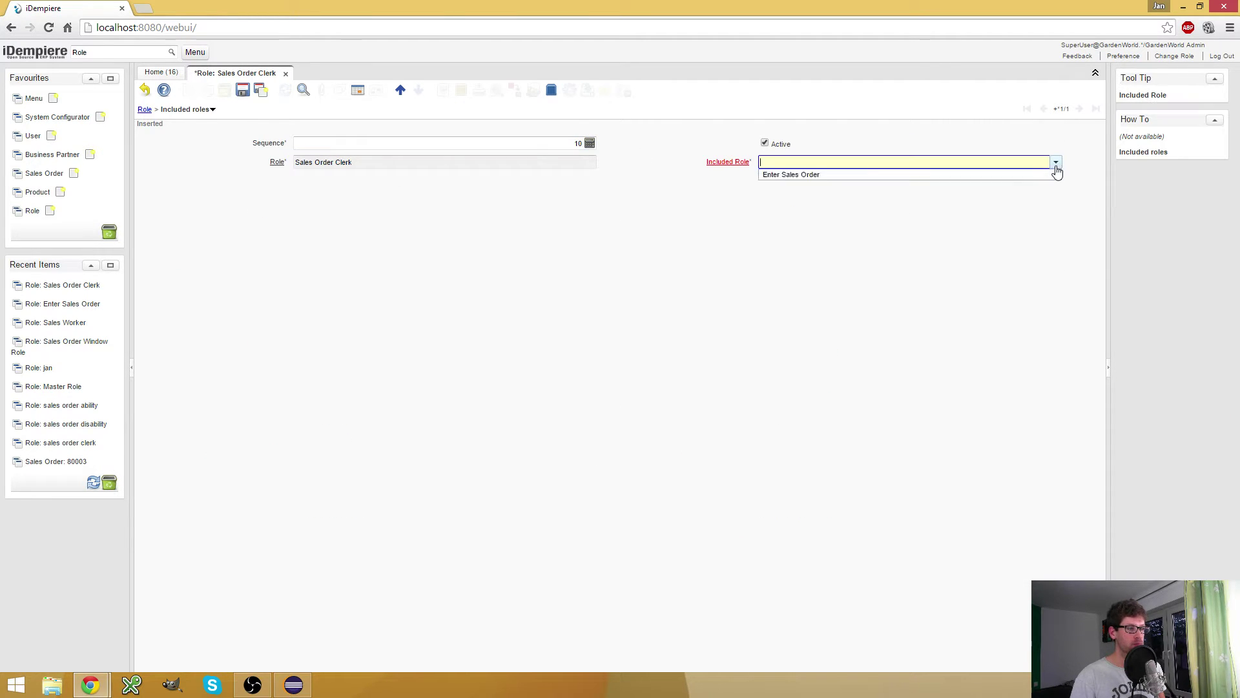
click(824, 175)
click(244, 91)
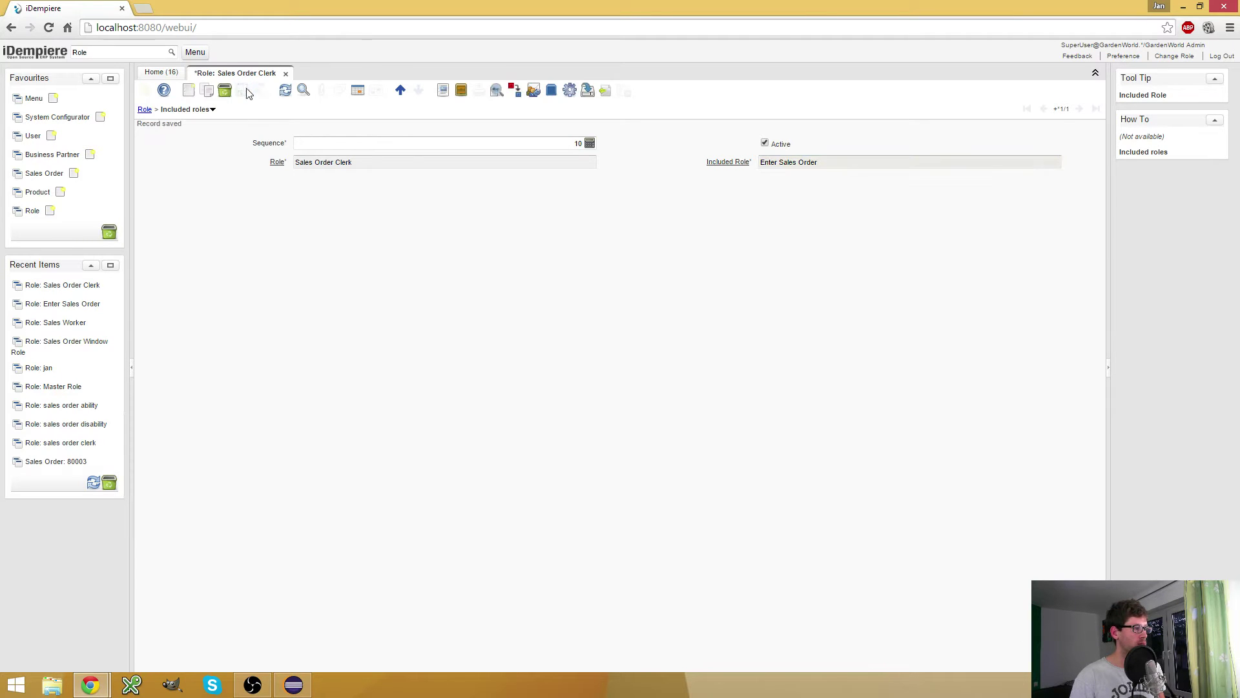
click(145, 110)
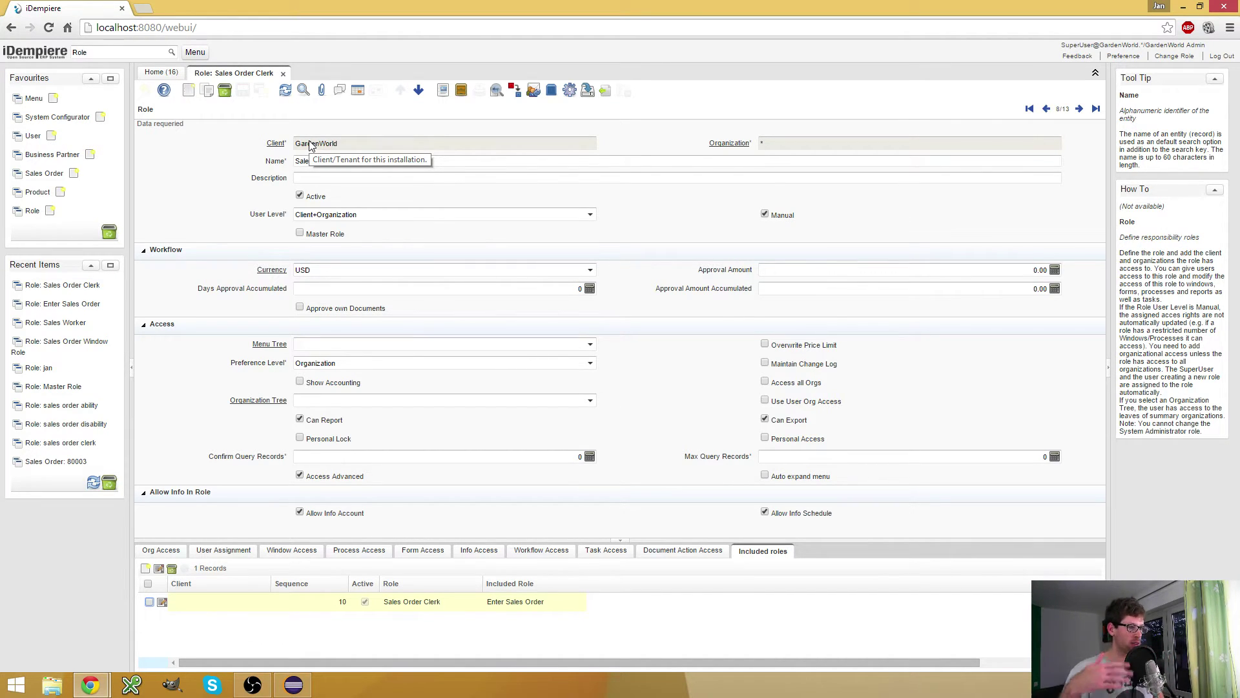
Review the Sales Order Clerk role's currency and accumulated approval fields, and set its Approval Amount to 50.00
click(439, 178)
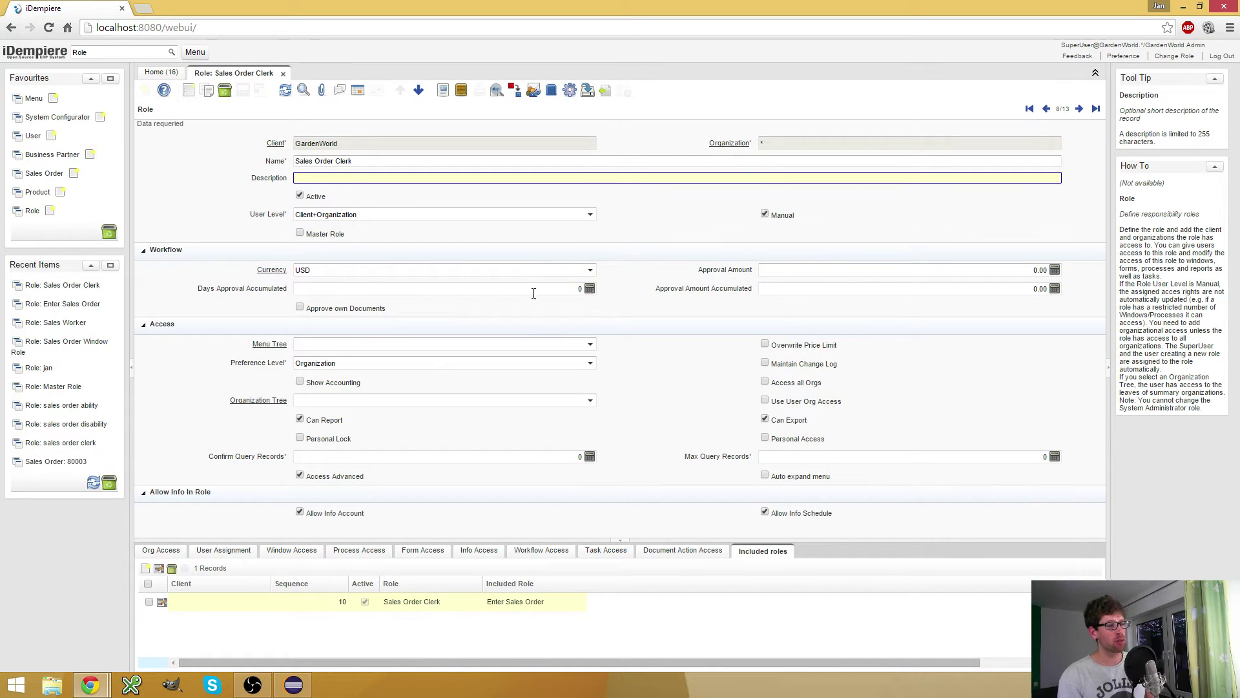
click(590, 270)
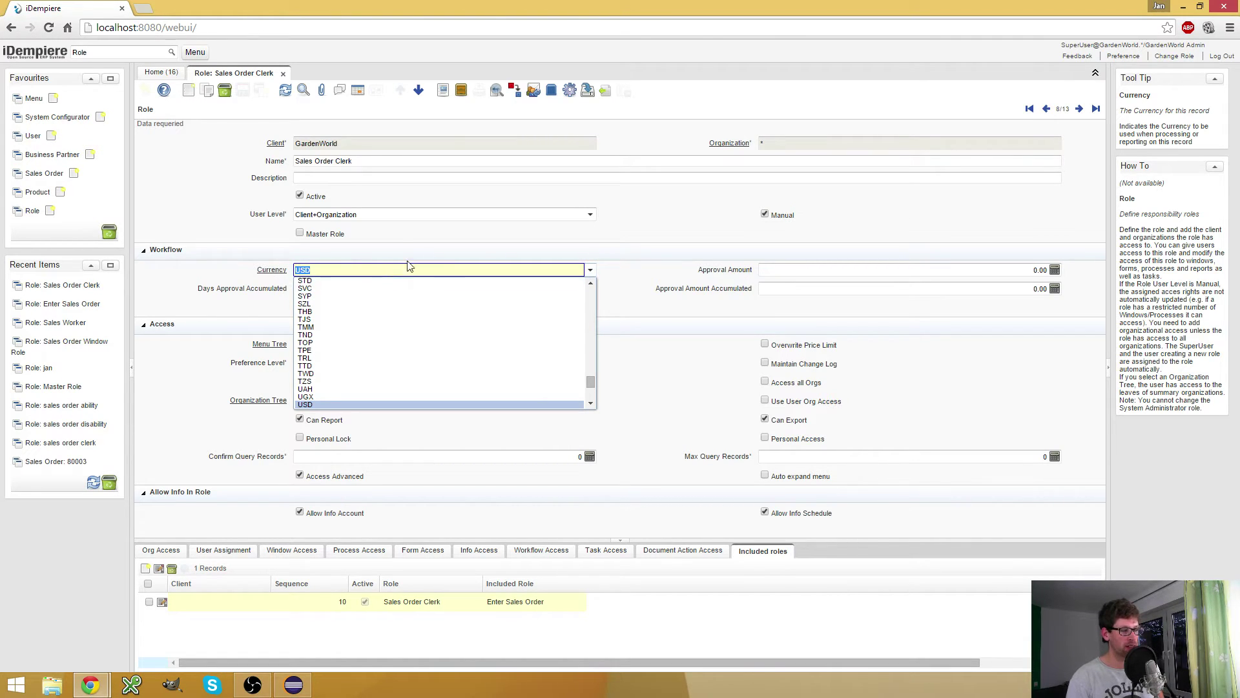
click(651, 256)
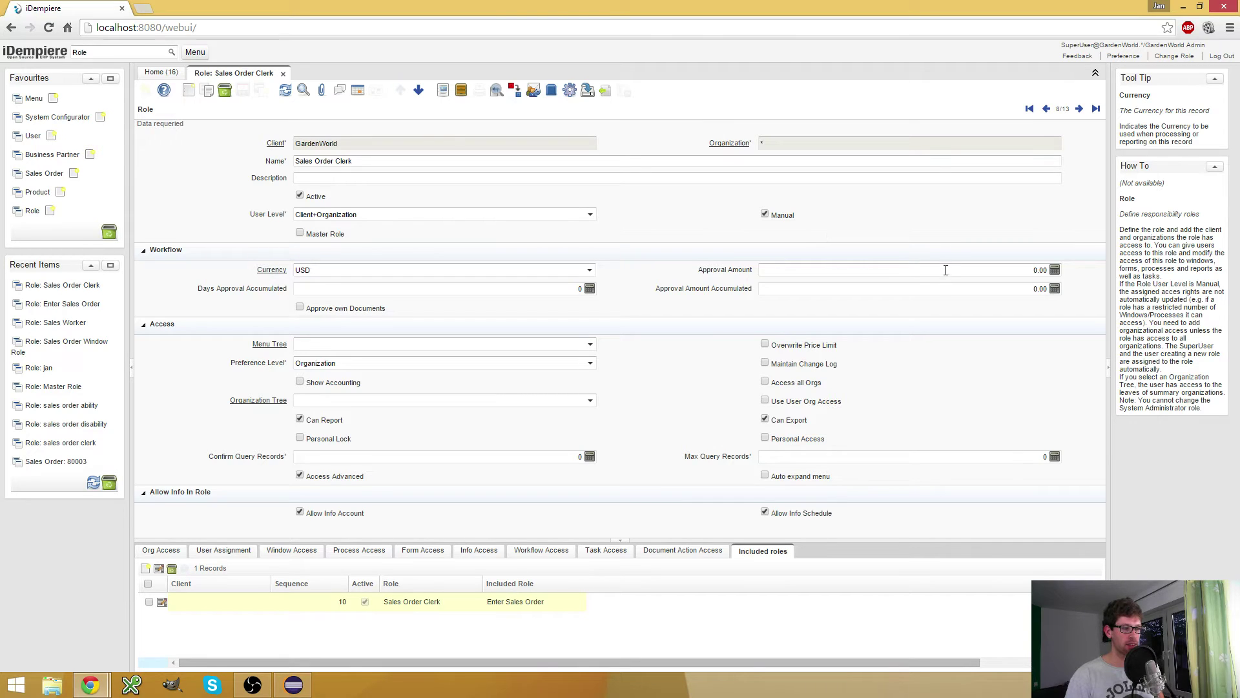
click(892, 269)
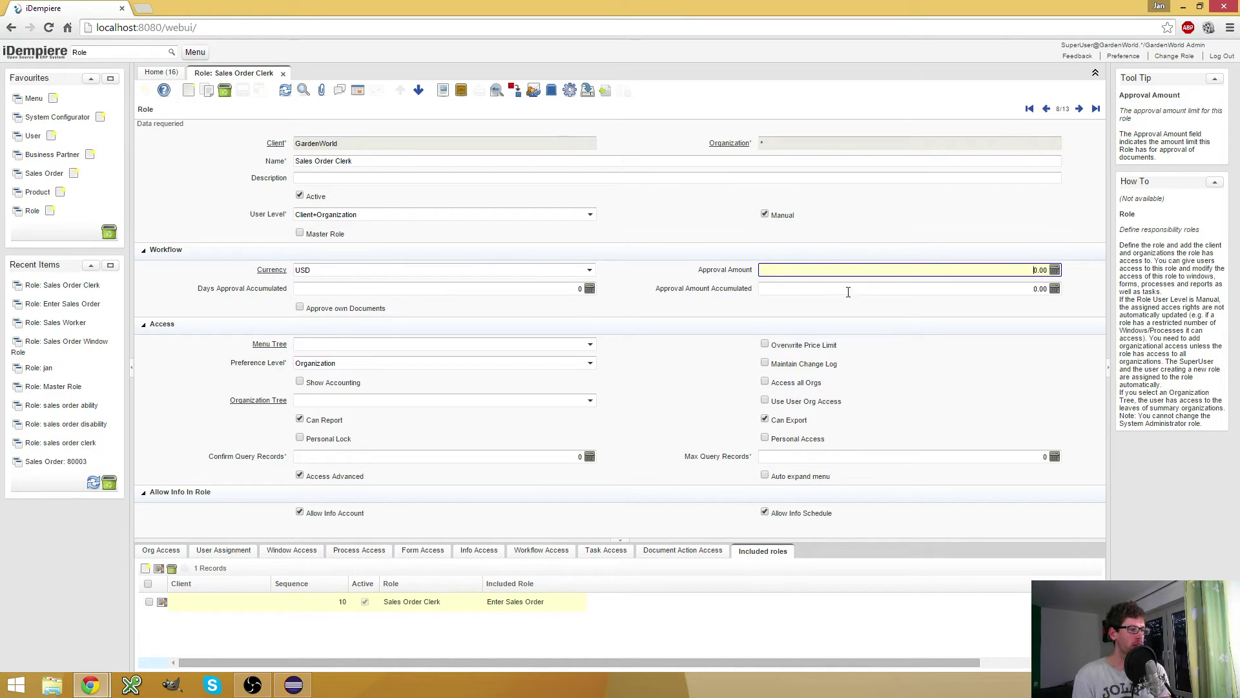
click(762, 288)
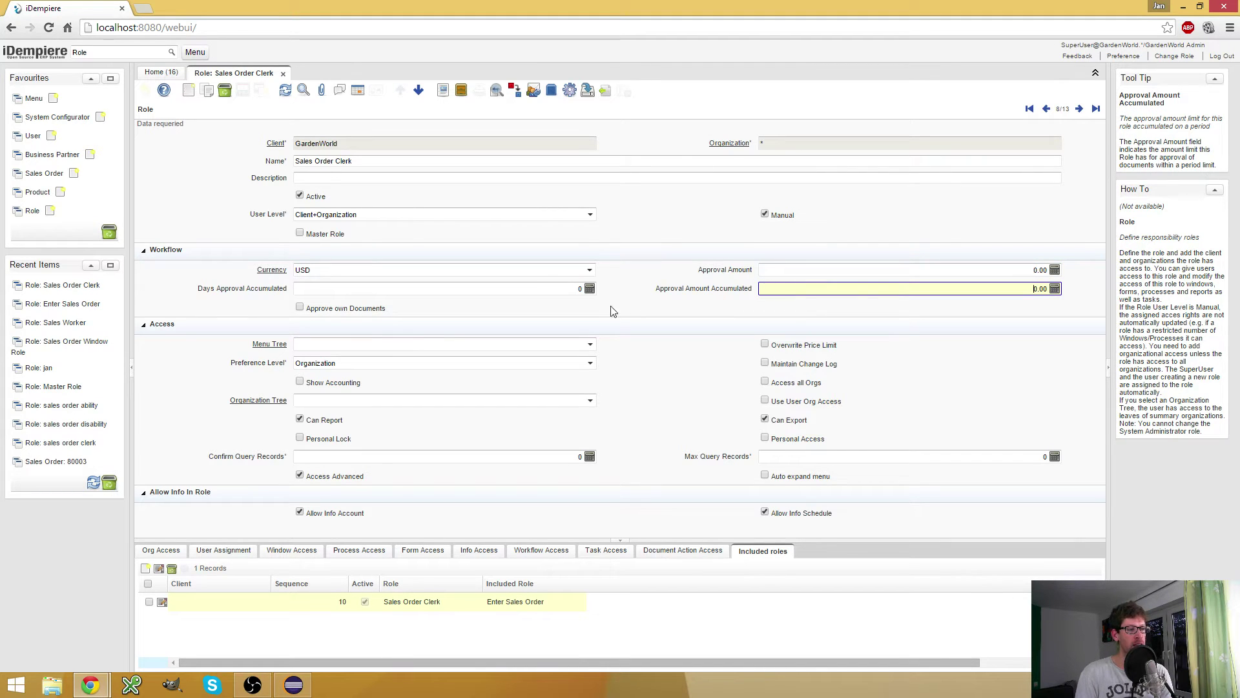
click(478, 290)
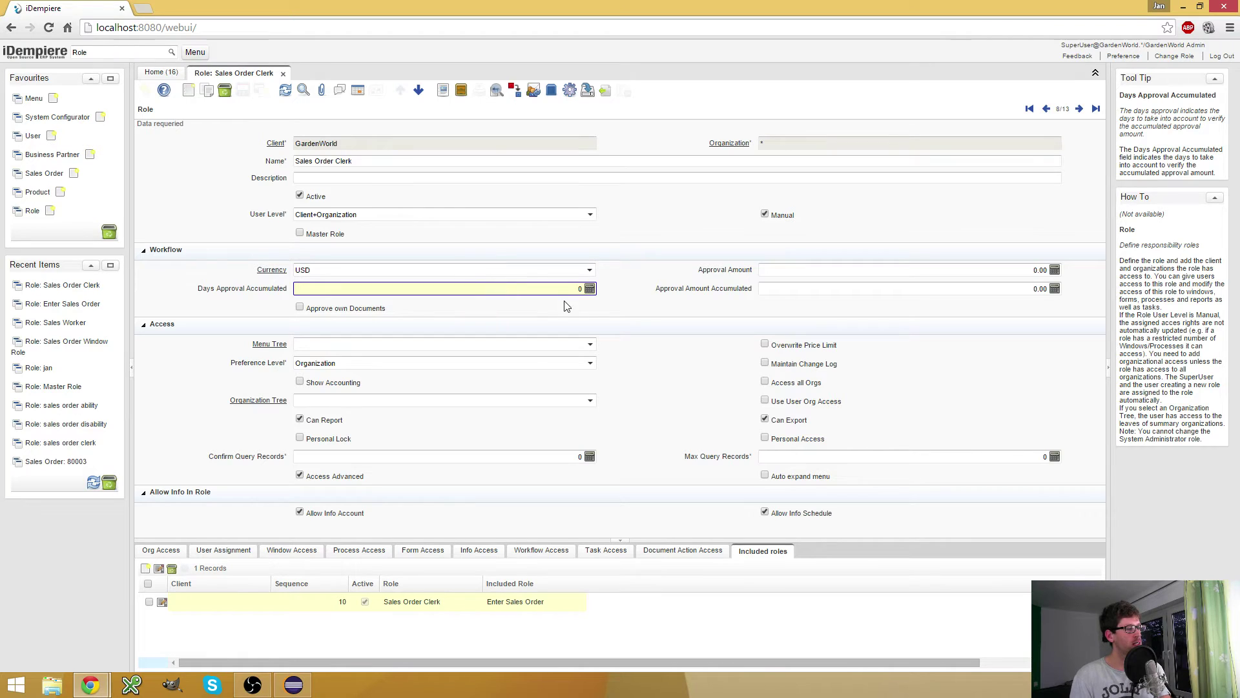
click(942, 271)
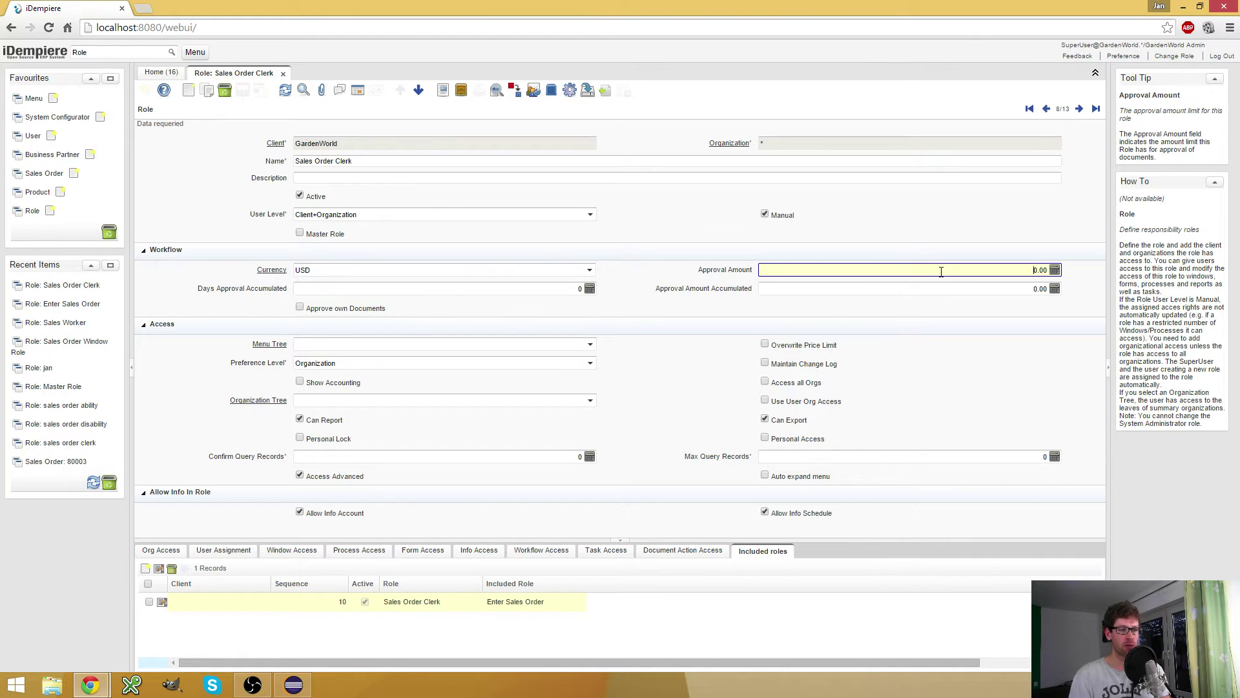
click(981, 288)
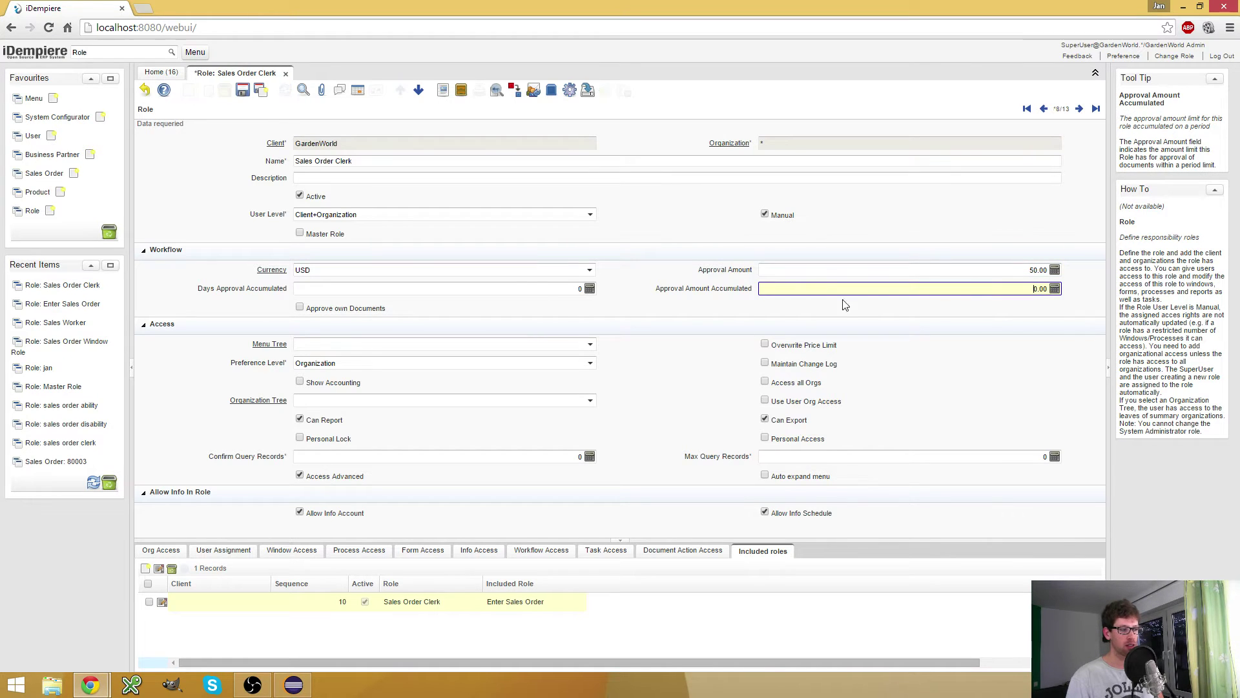
click(374, 269)
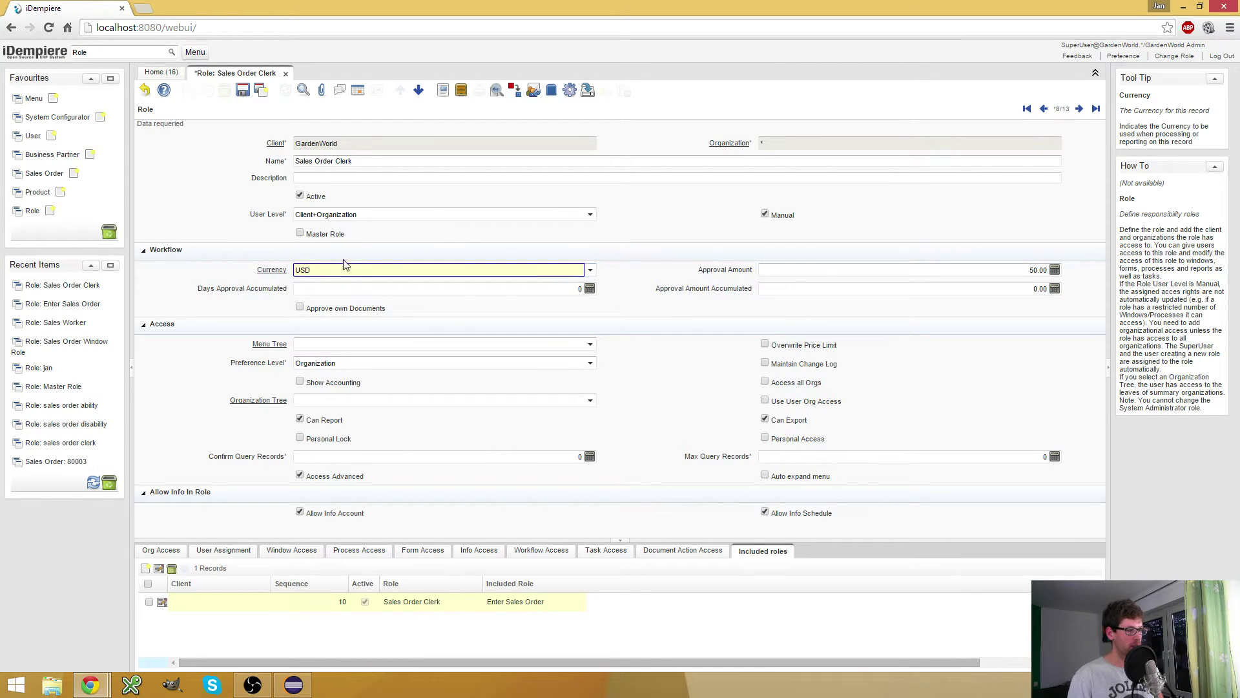
click(1026, 269)
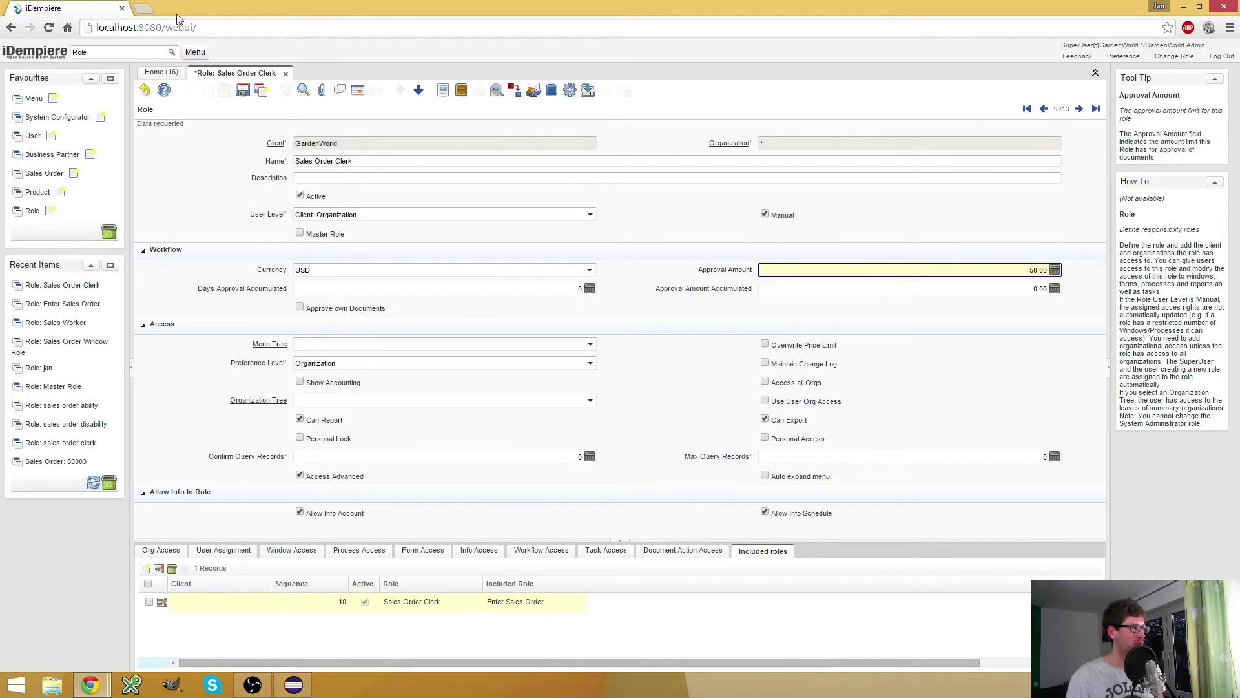
Search the web in a new browser tab for "50 dollar in euro" and compare the conversion with the role's approval settings
click(144, 10)
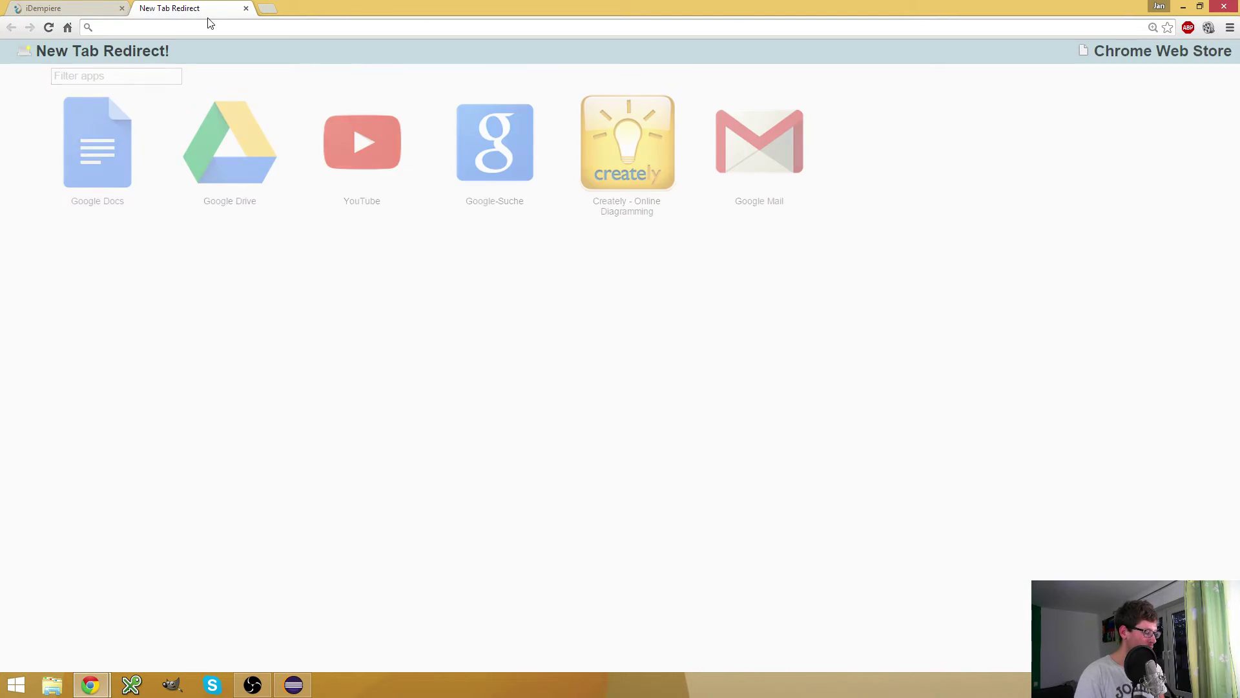
text(50 dollar in euro)
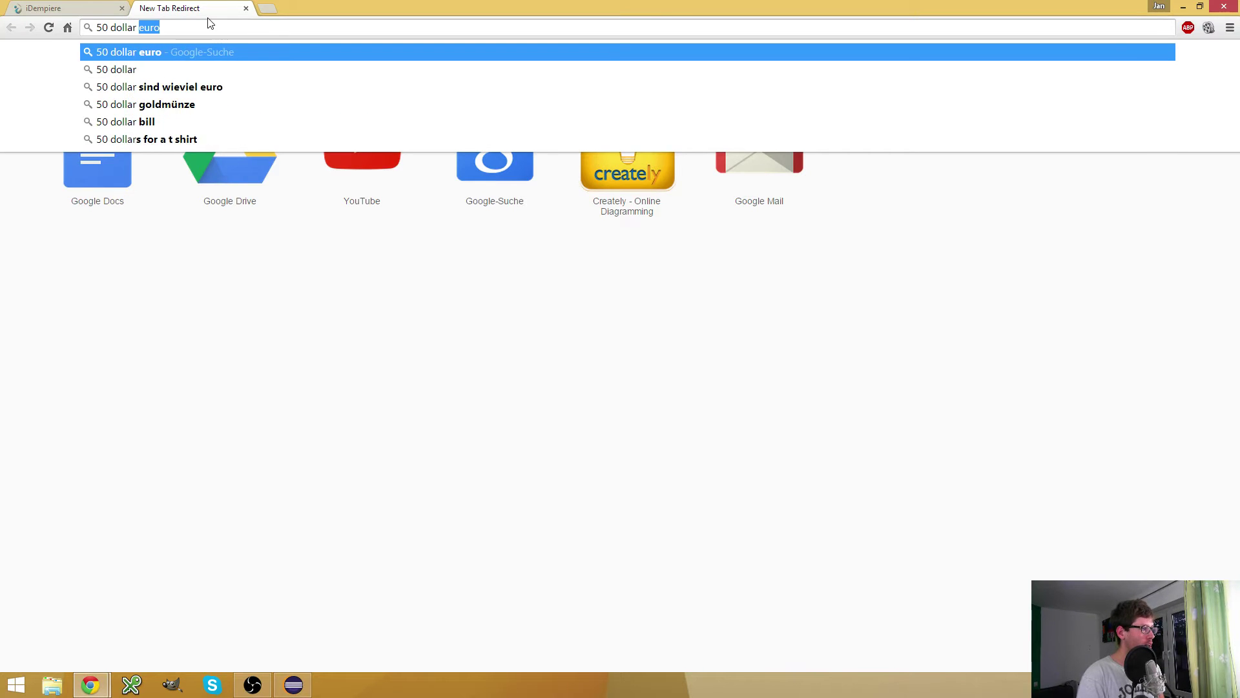
key(Return)
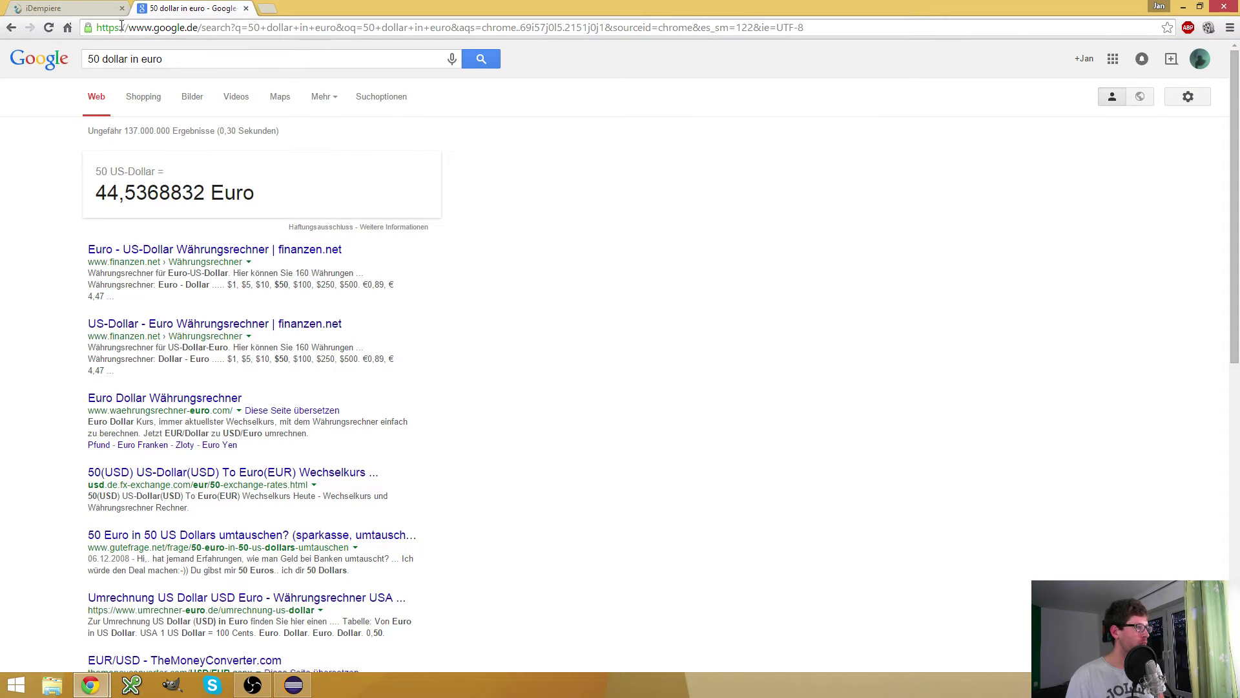
click(72, 10)
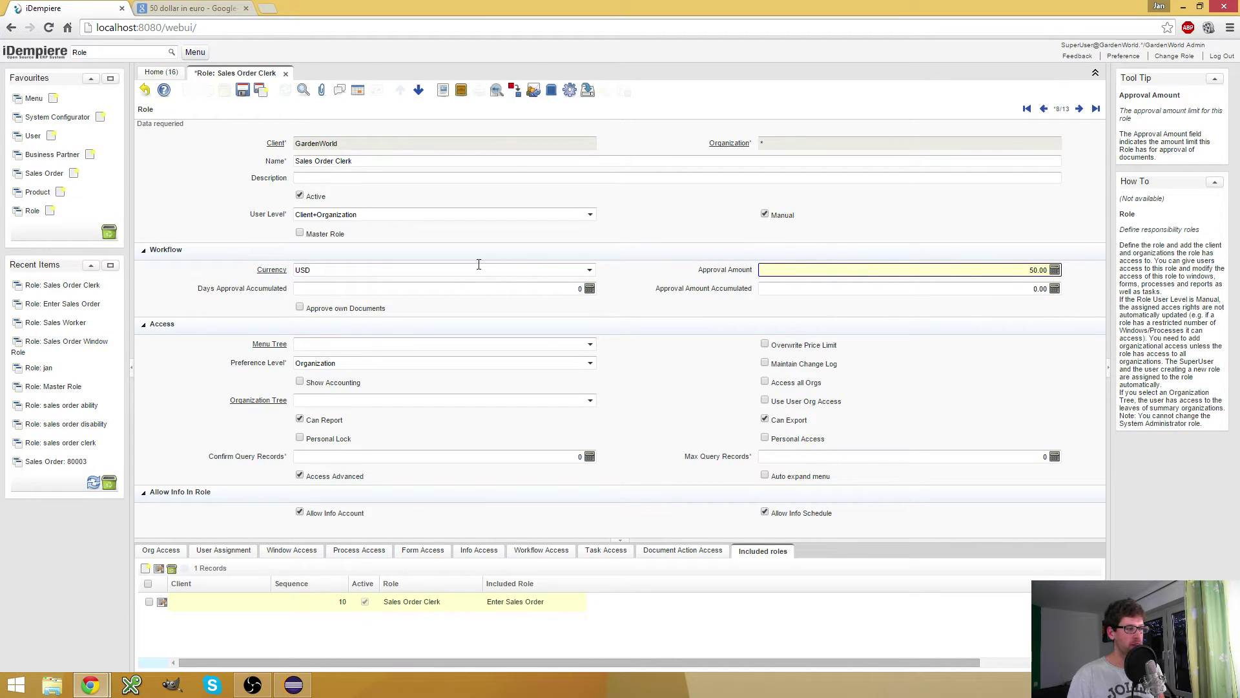
click(194, 9)
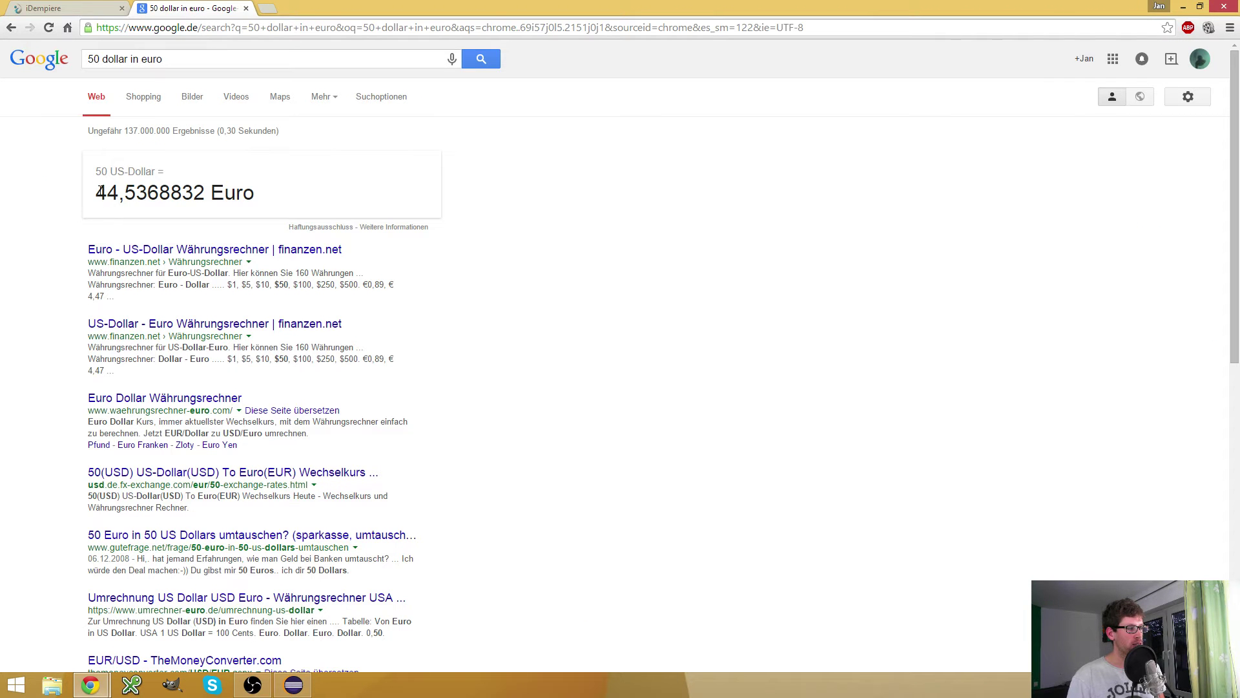
drag(99, 191, 118, 188)
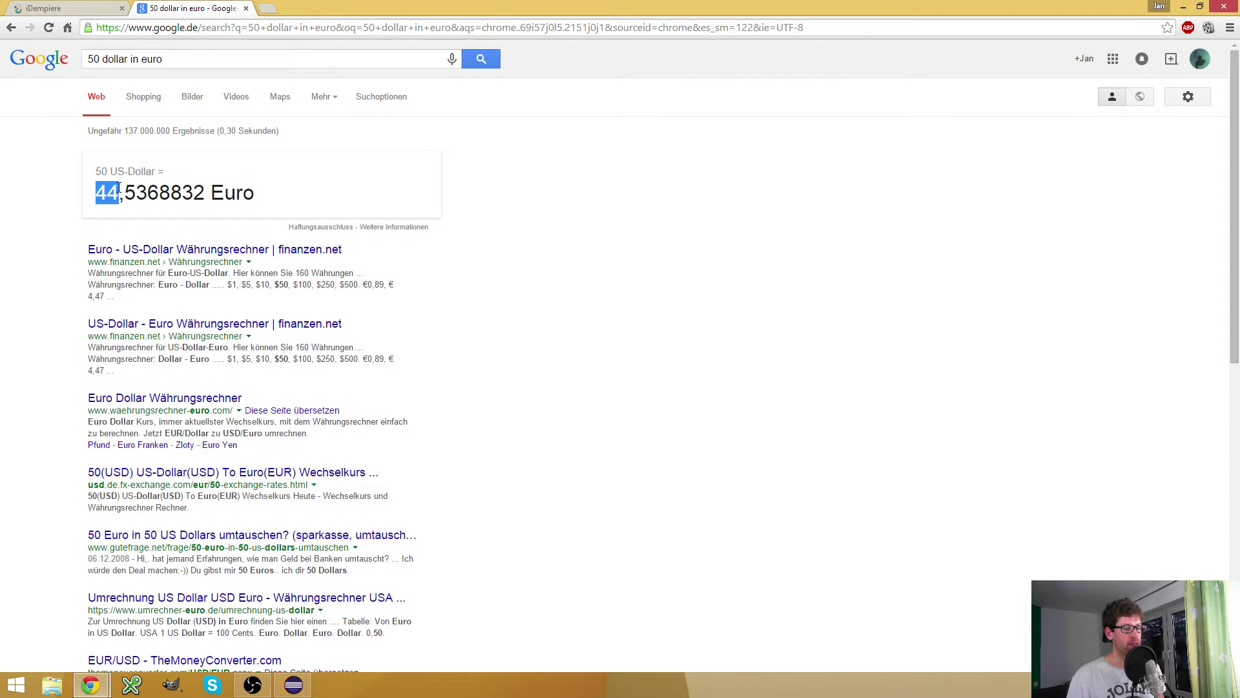
Return to the Sales Order Clerk role and set Days Approval Accumulated to 5 and Approval Amount Accumulated to 150.00
click(75, 11)
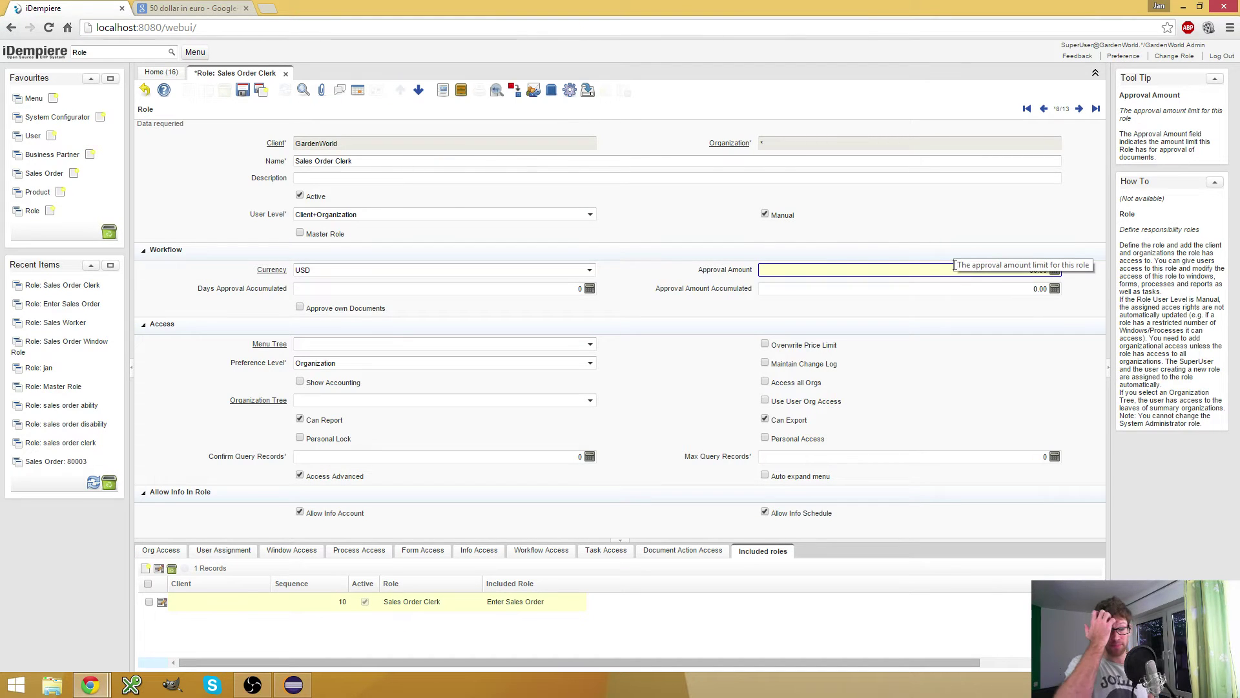
click(1018, 288)
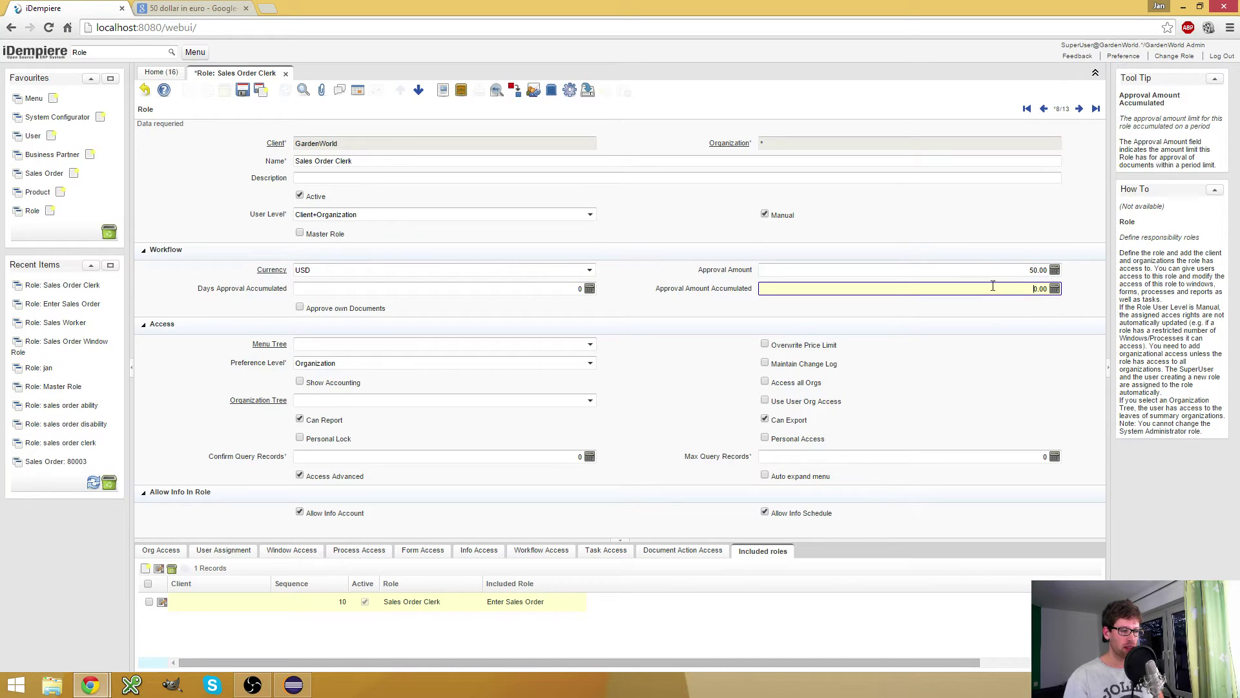
click(981, 267)
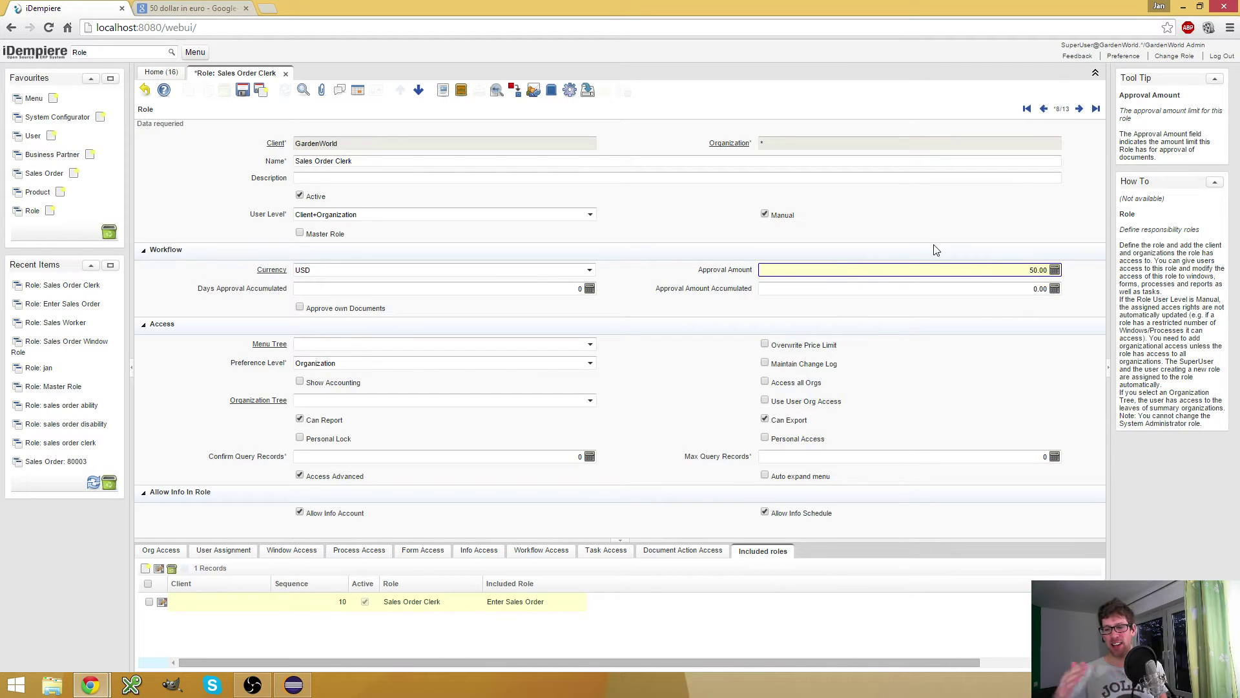
click(532, 288)
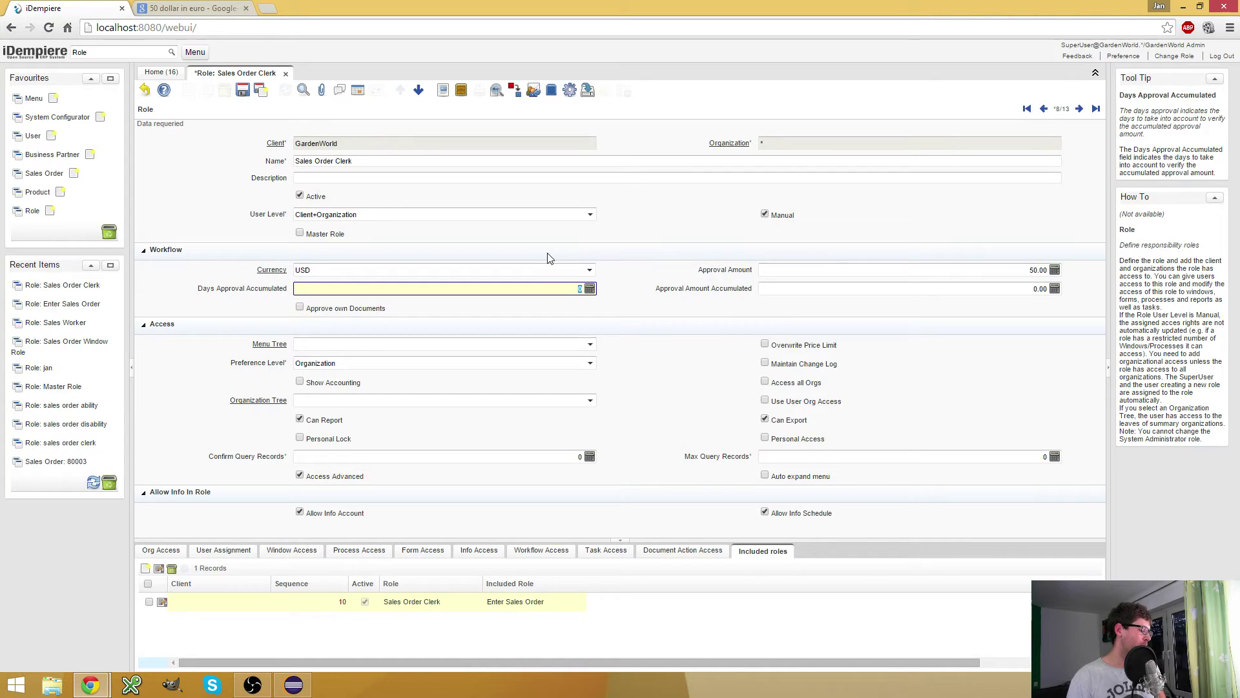
text(5)
click(846, 285)
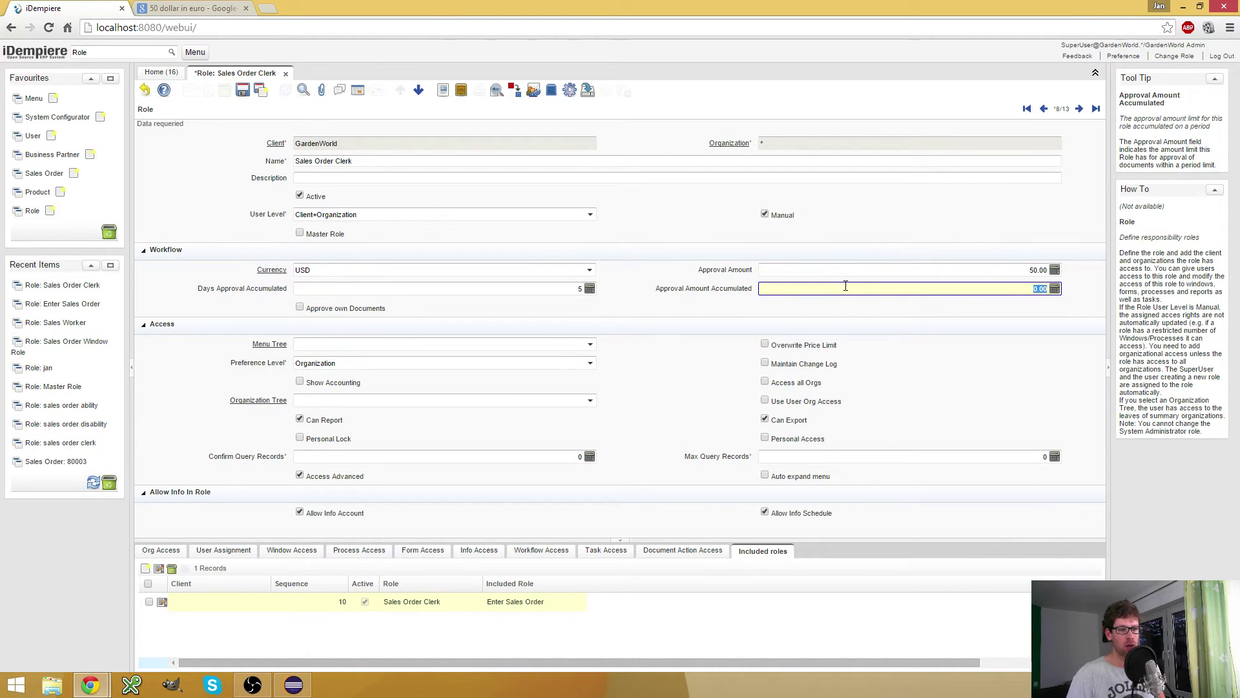
text(150)
key(Tab)
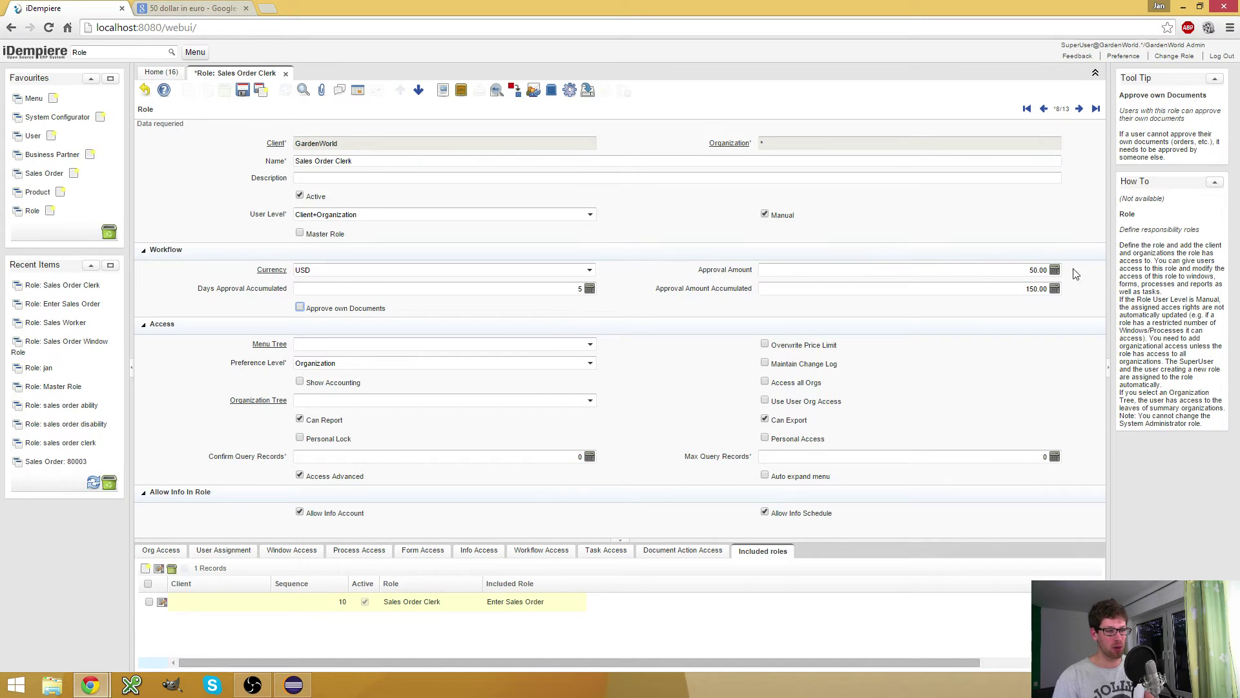
click(961, 269)
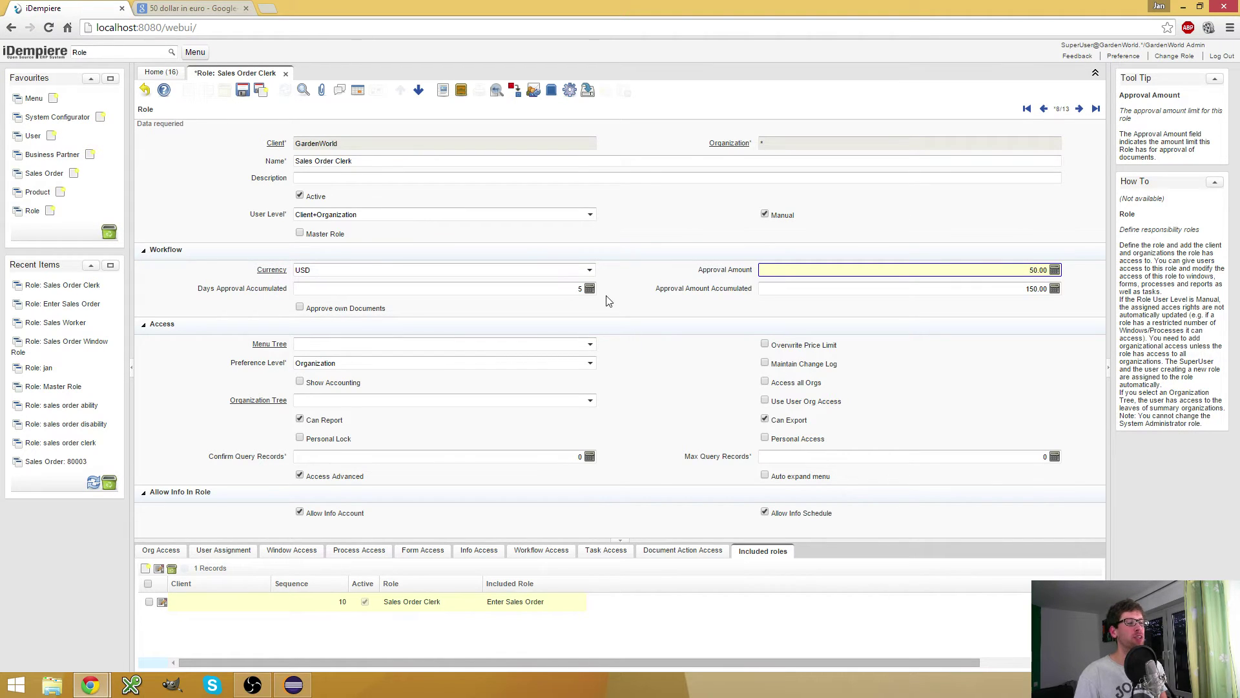
Examine how the main menu tree is organised, collapsing System Admin and expanding Project Management, and return to the role record
click(583, 343)
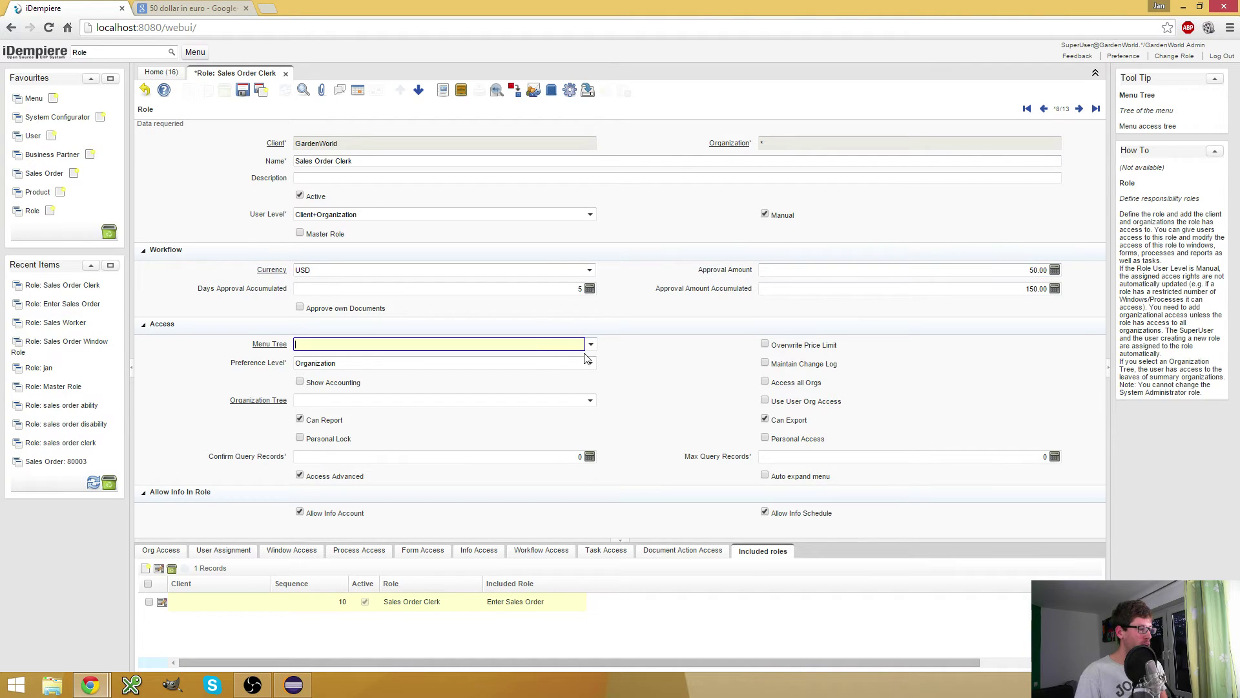
click(196, 53)
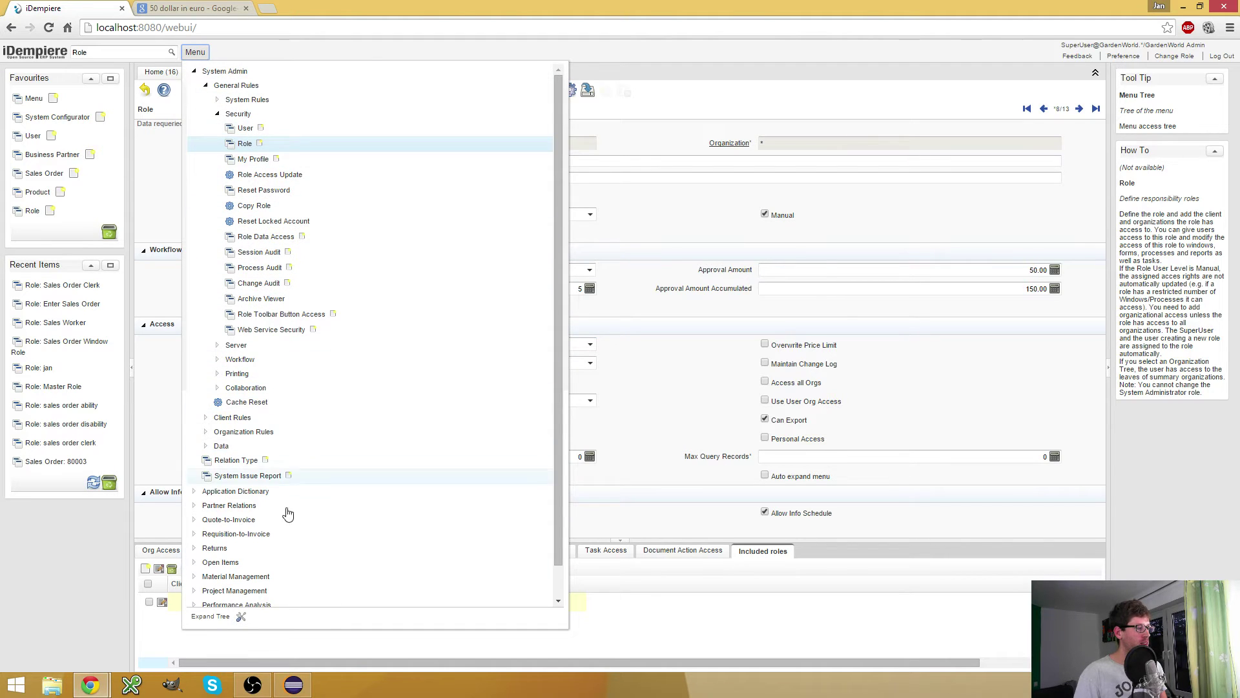
click(206, 85)
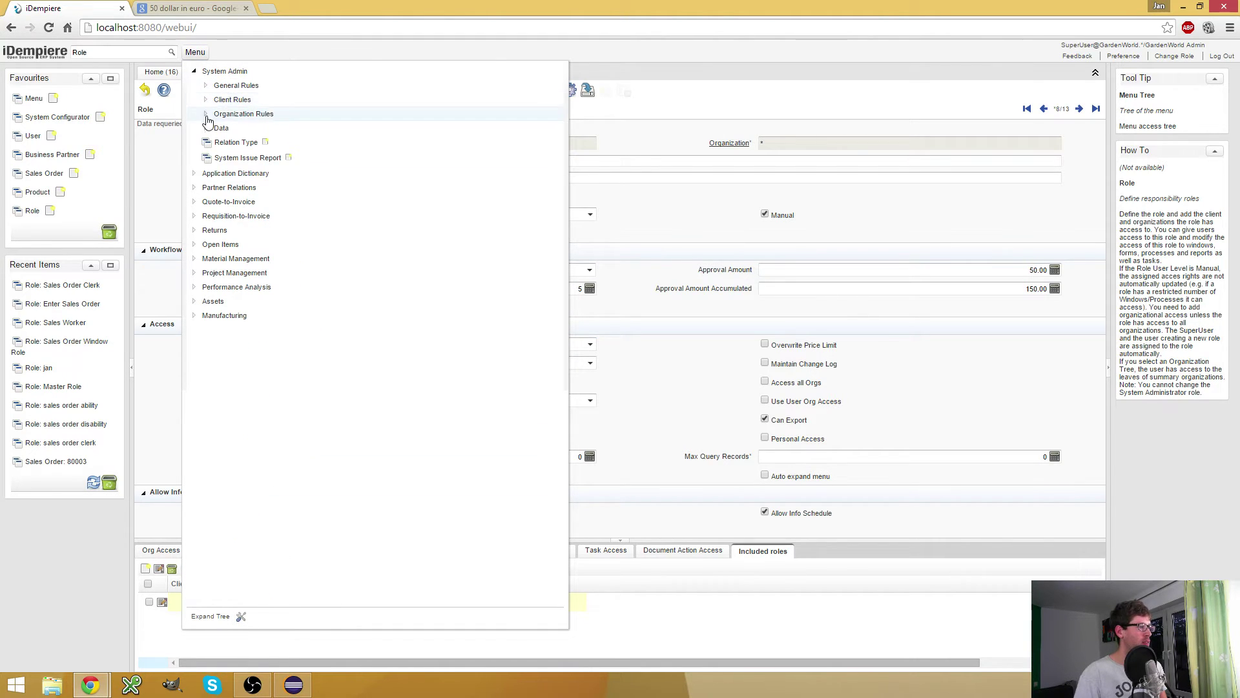
click(193, 71)
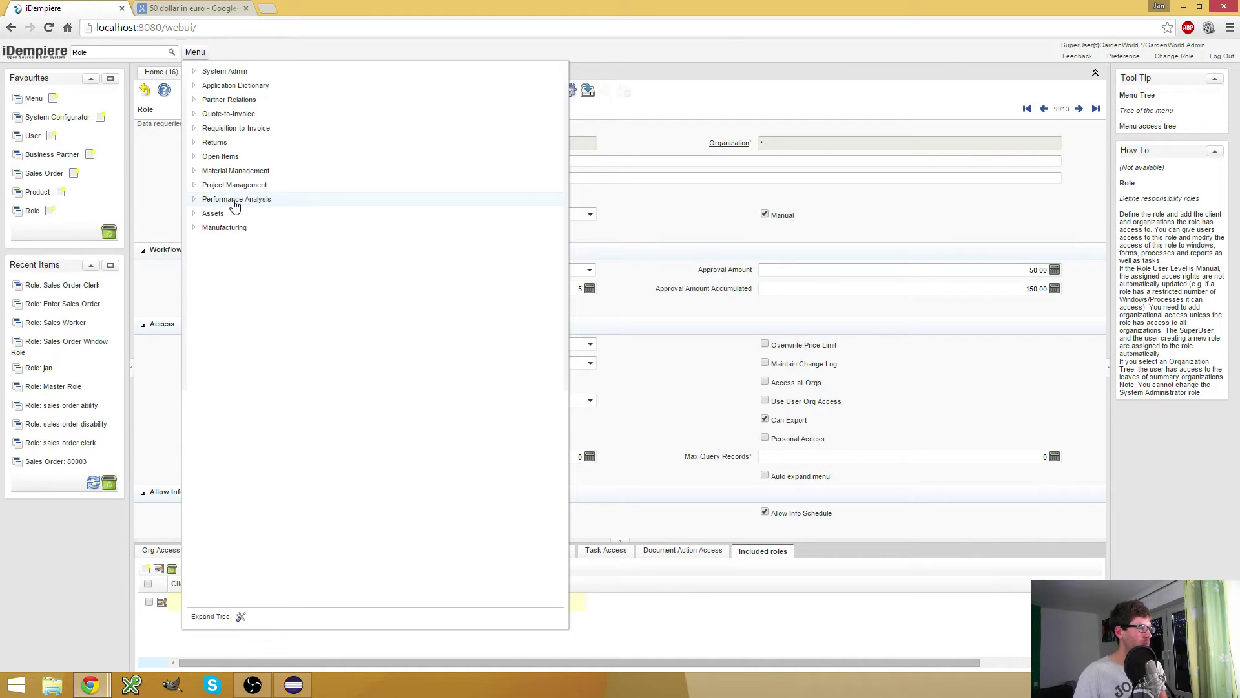
click(199, 186)
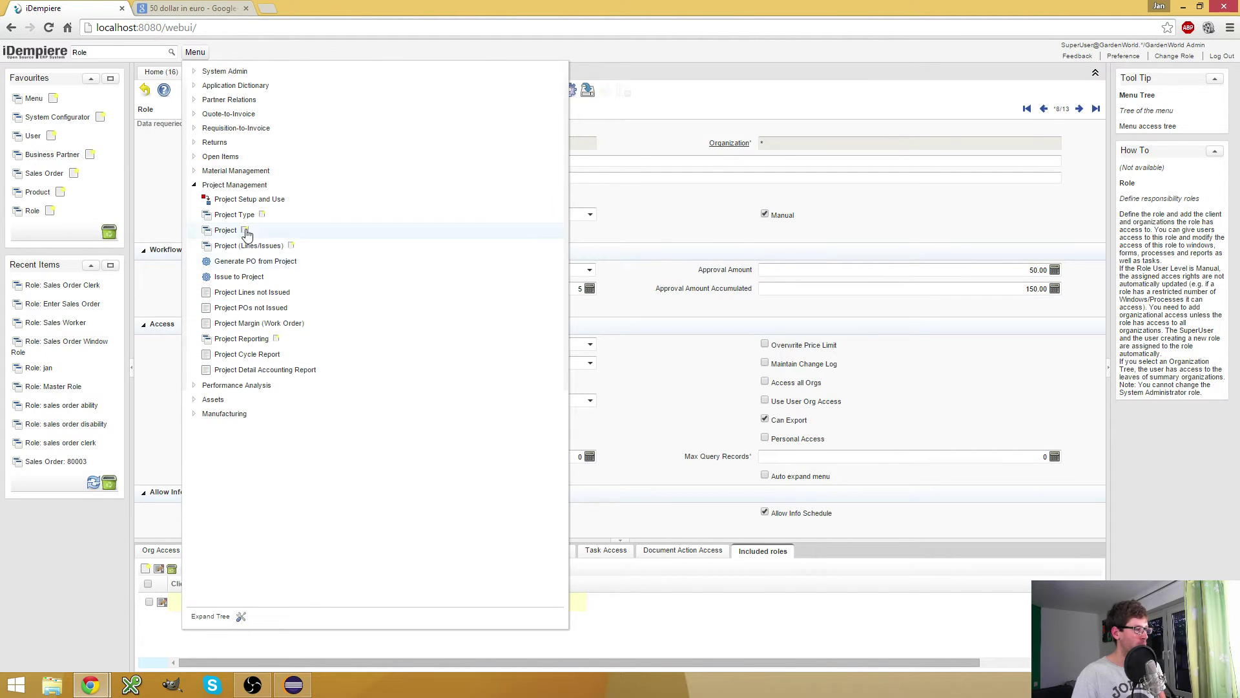
click(642, 221)
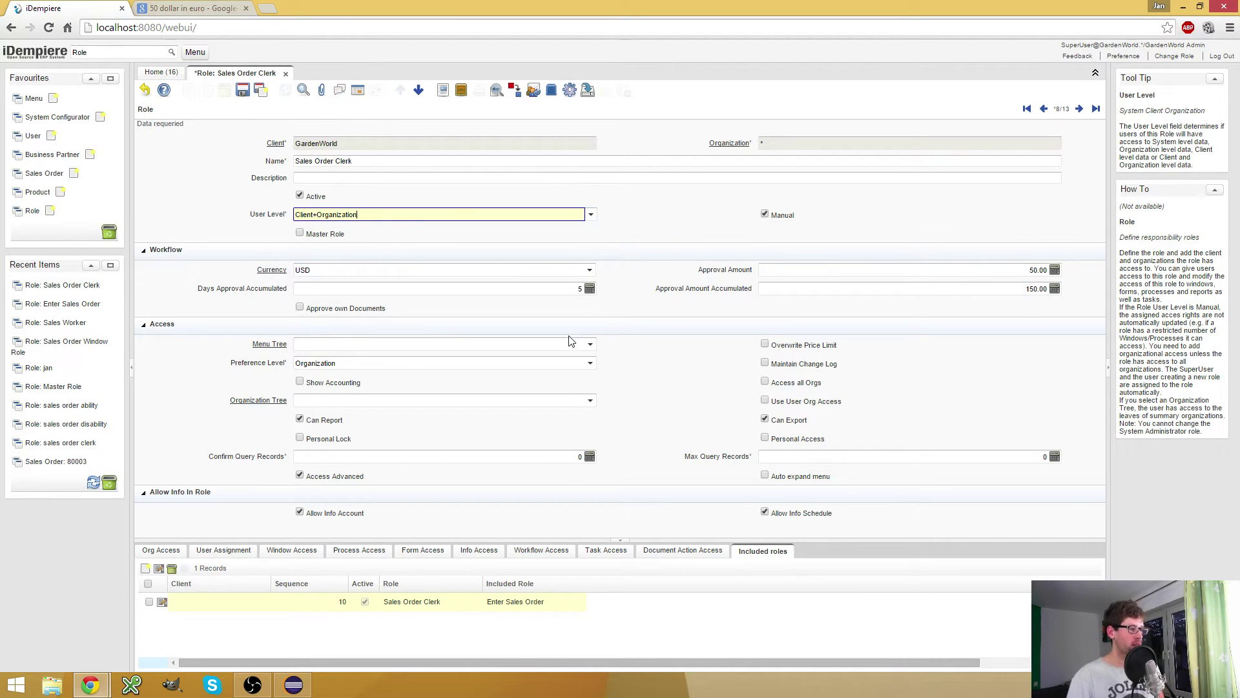
Open the Tree window from the role's Menu Tree field, start a new tree record, and discard it
right_click(533, 345)
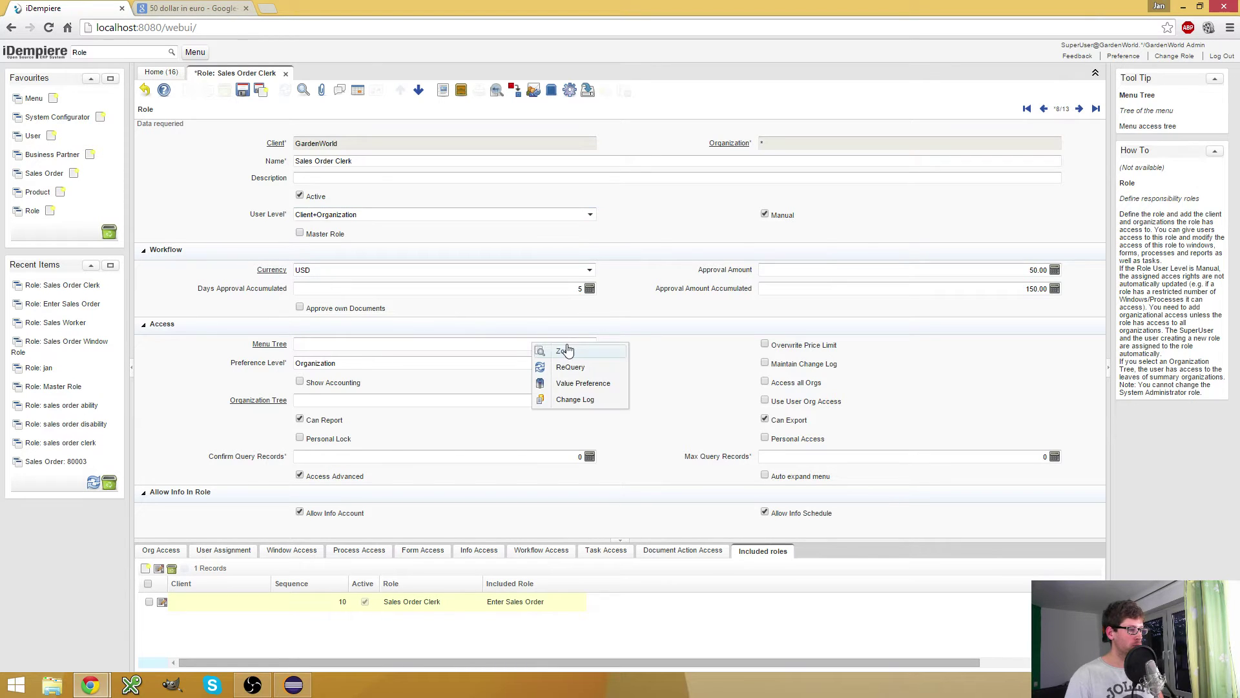
click(564, 351)
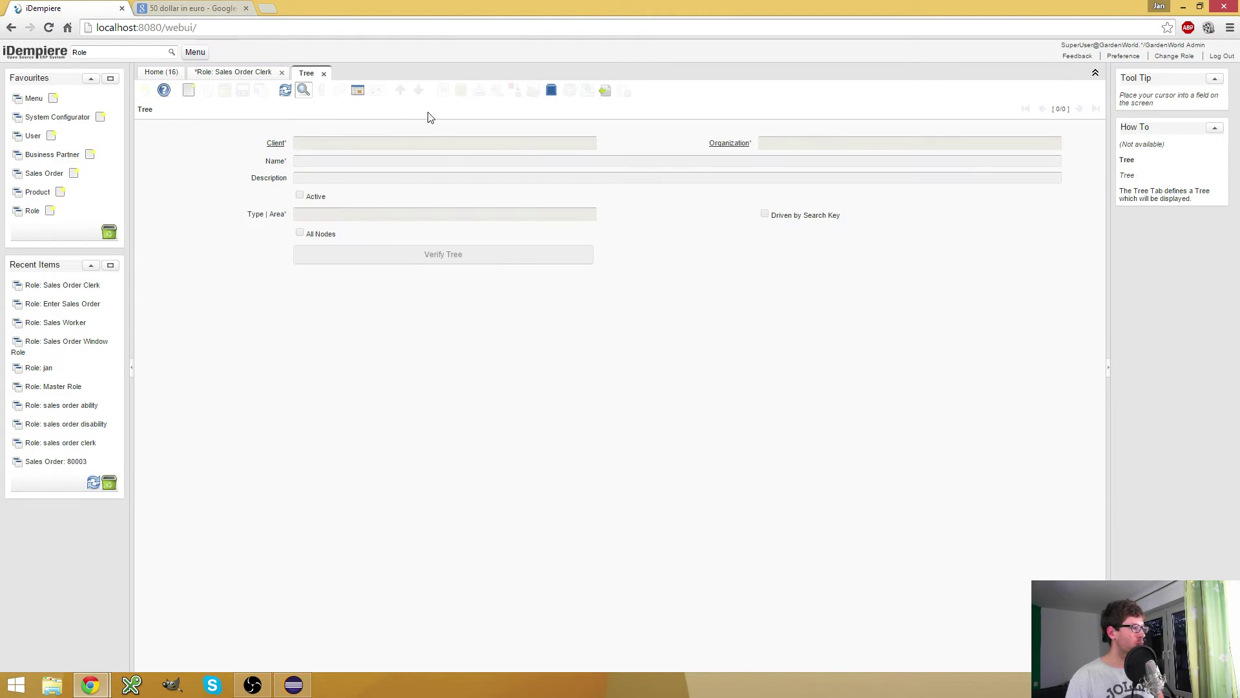
click(188, 90)
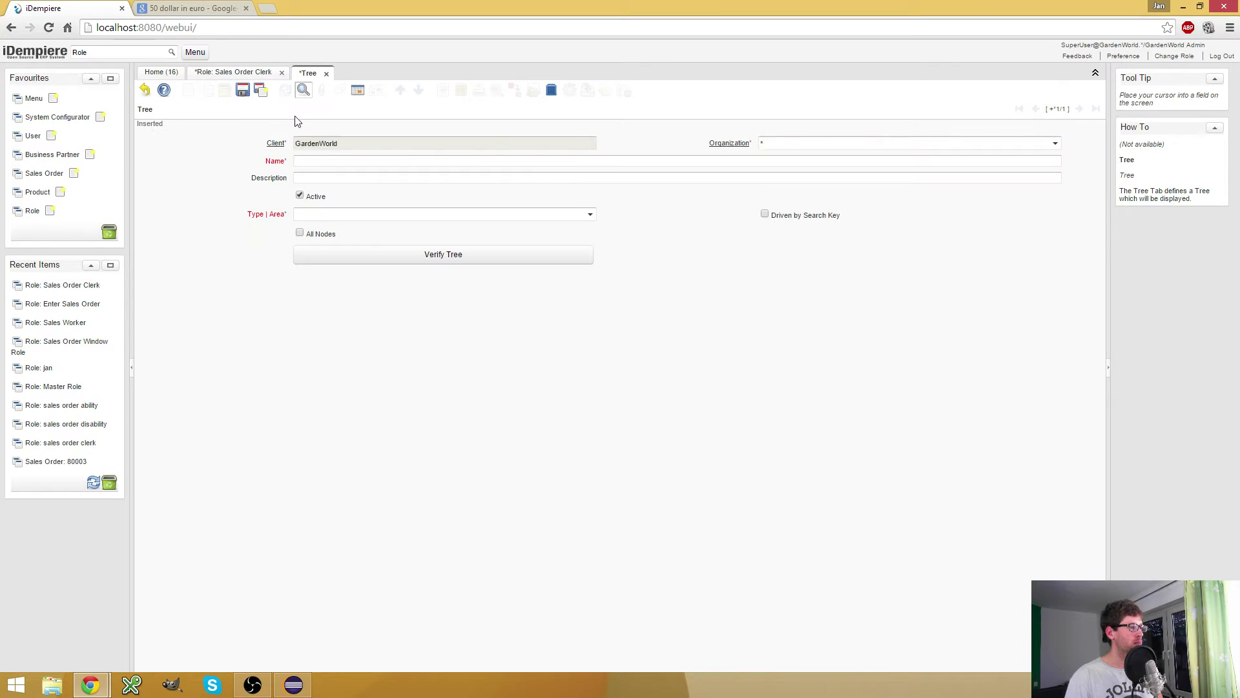
click(143, 90)
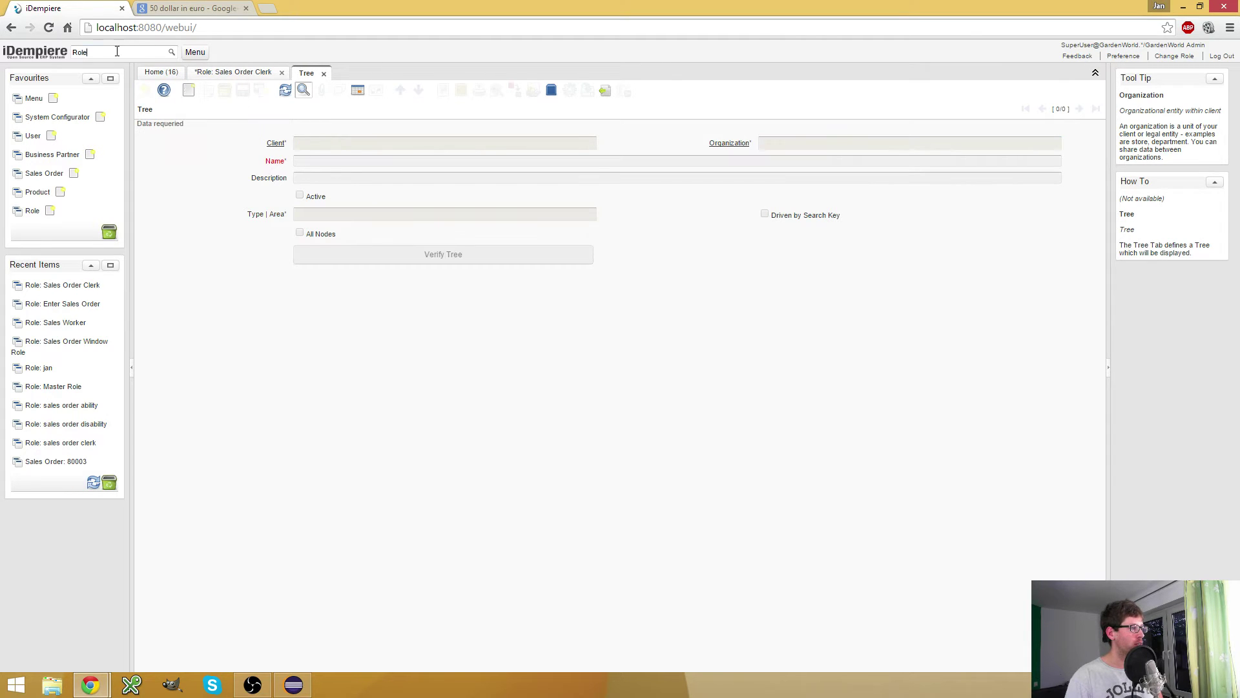
Open Tree Maintenance, load the "jan menu" tree, and expand its Sales Orders node to examine the entries
text(Tree main)
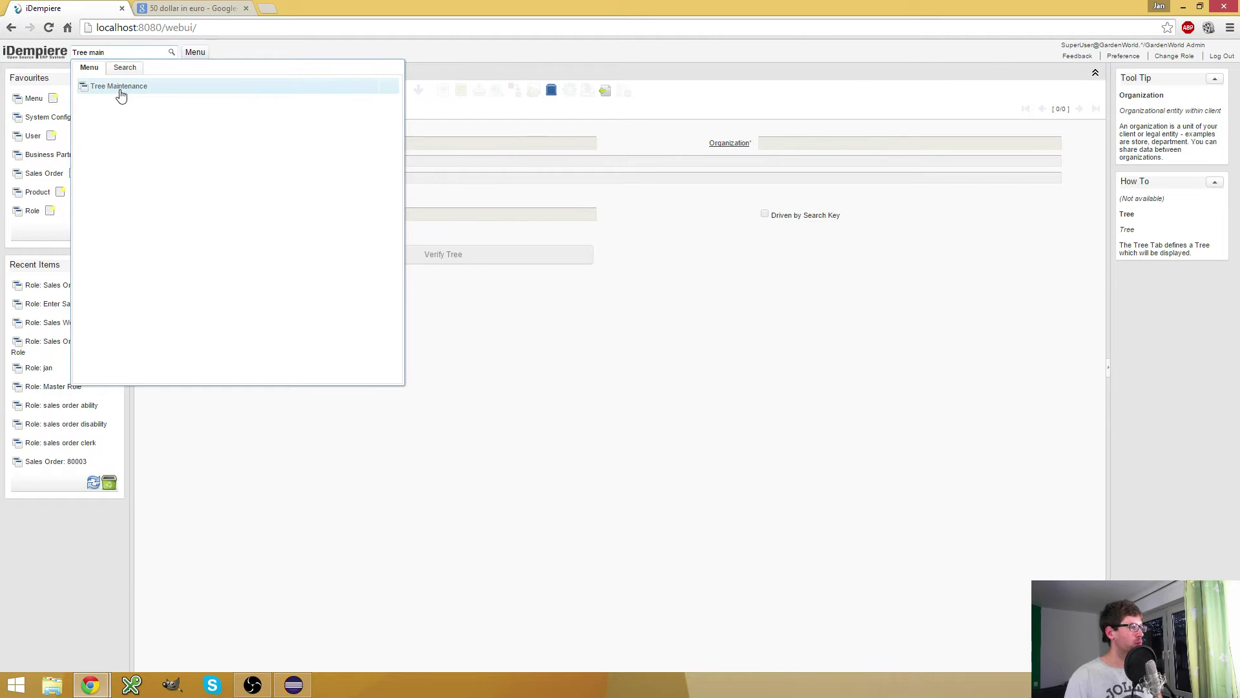
click(120, 89)
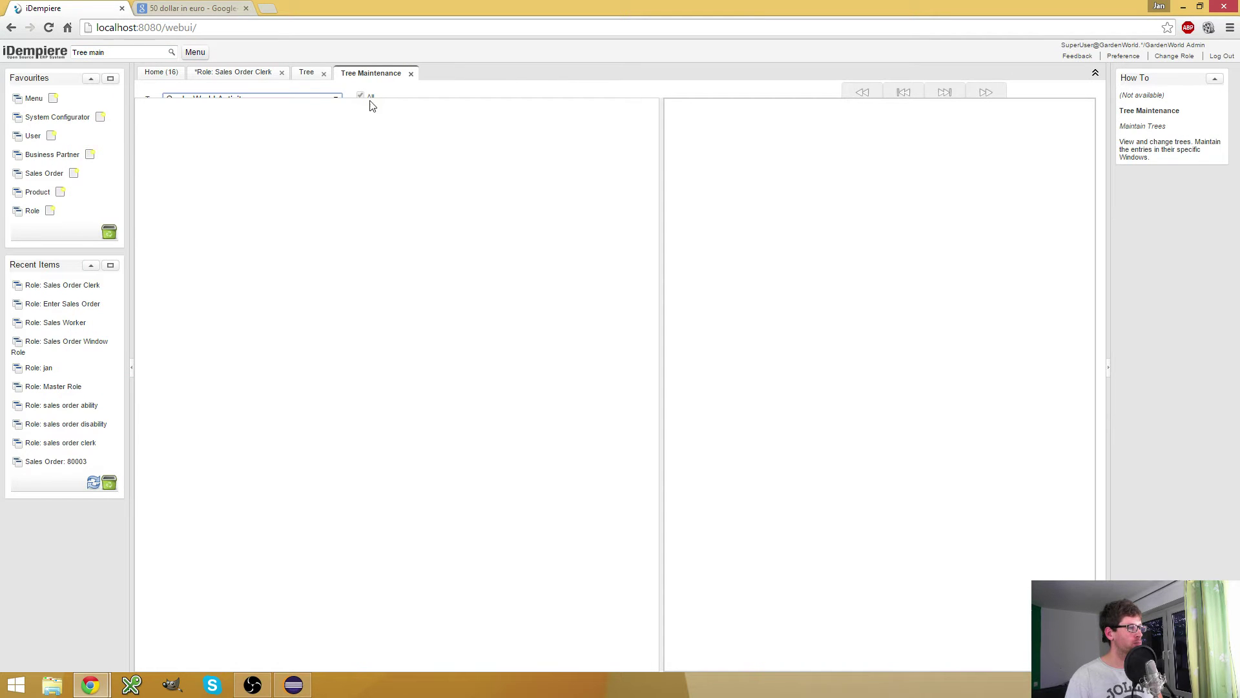
click(411, 73)
click(169, 52)
click(131, 89)
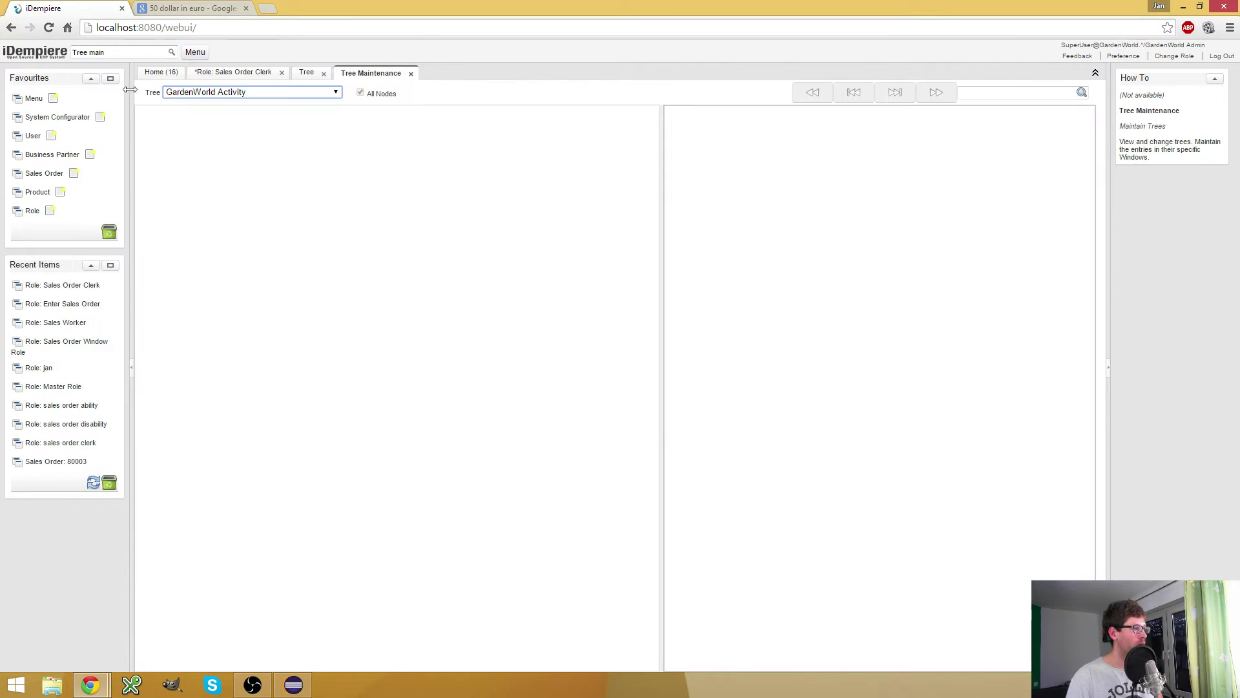
click(307, 94)
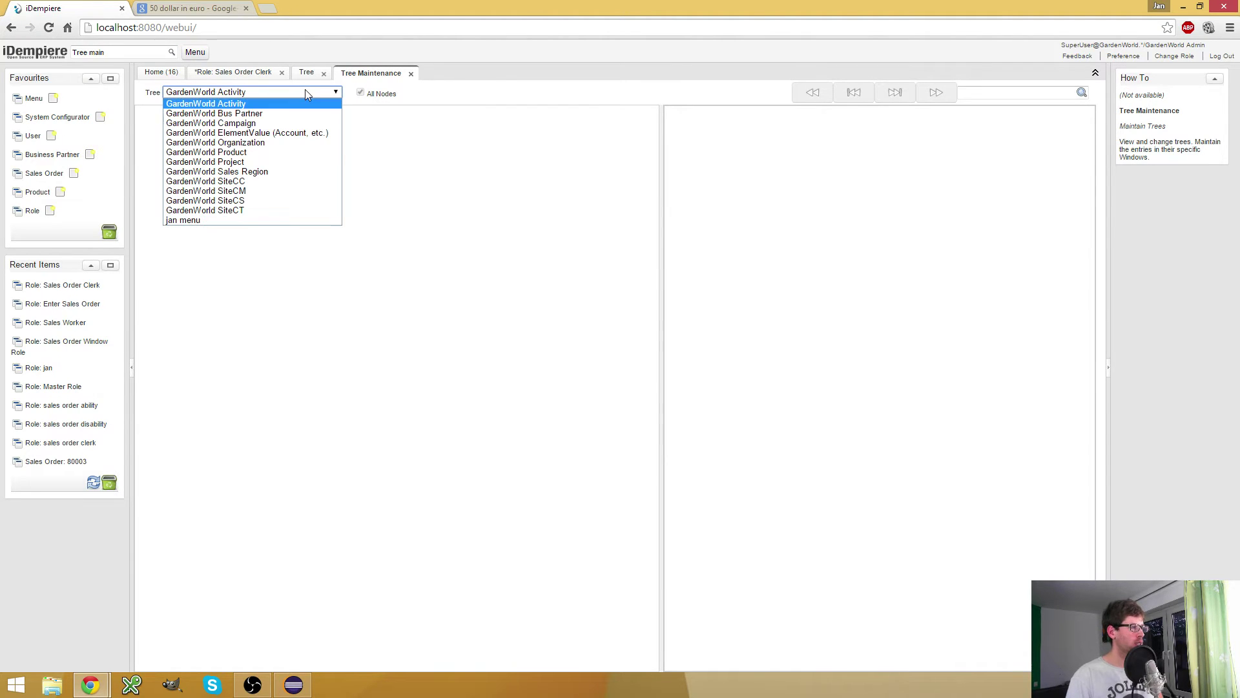
click(219, 221)
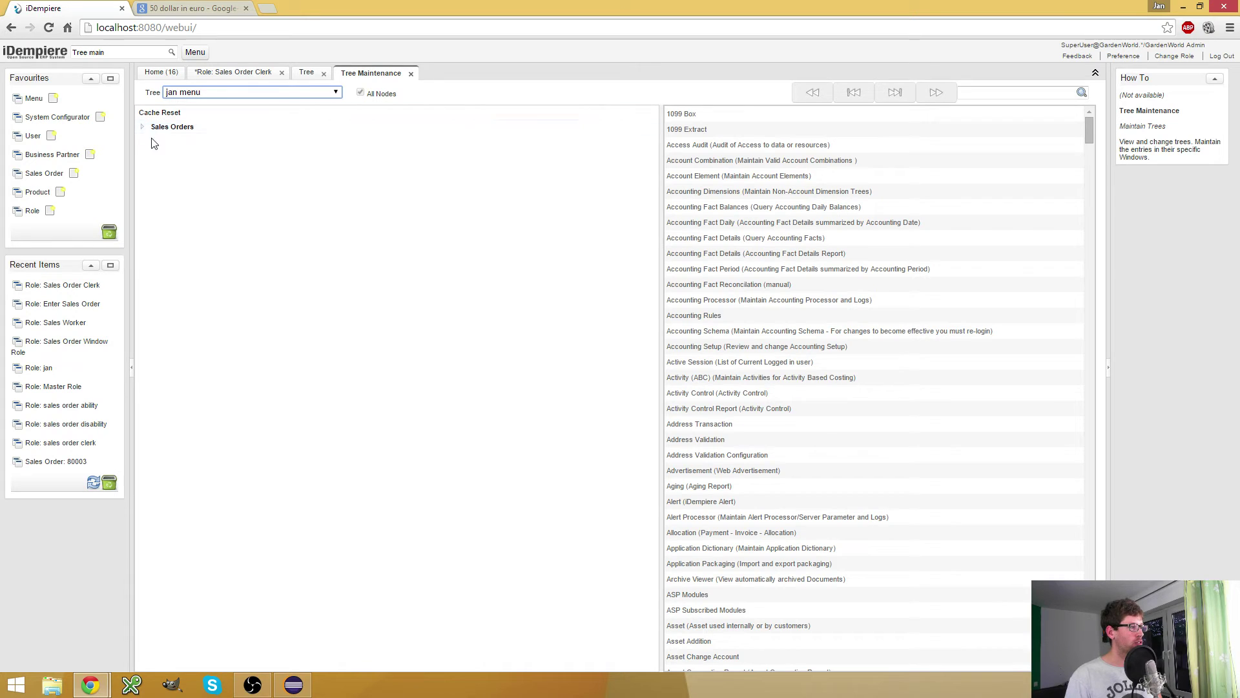
click(142, 127)
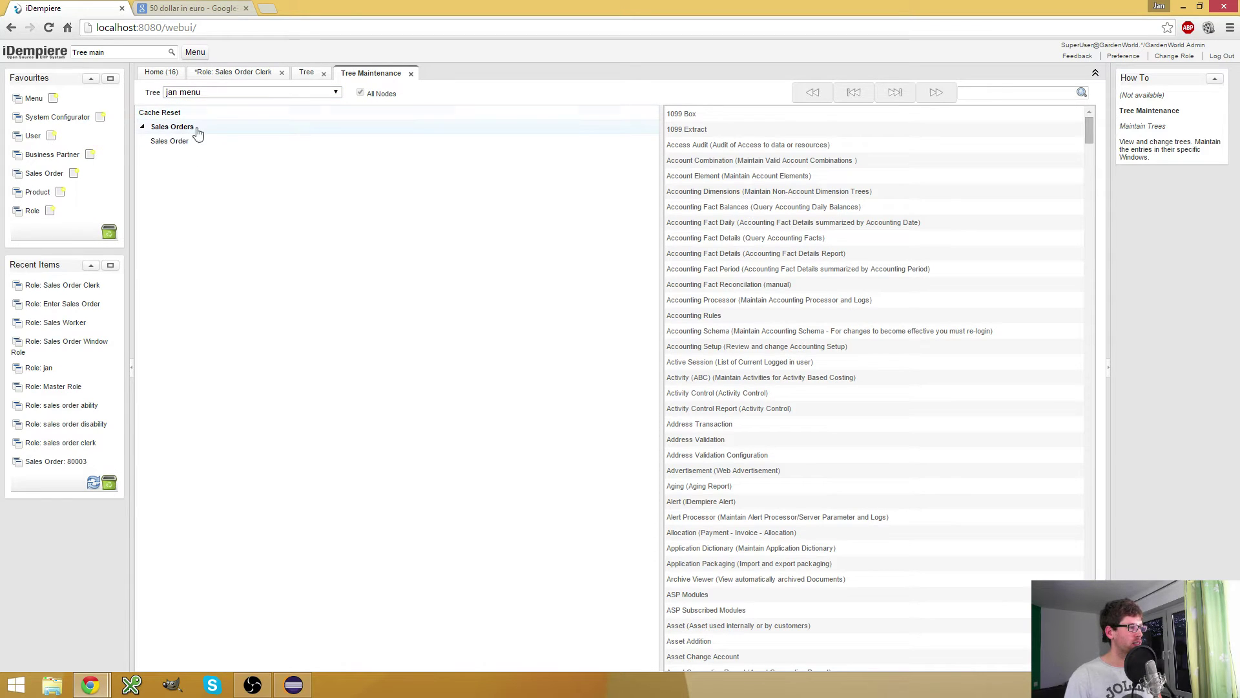
Set the Sales Order Clerk role's Menu Tree to "jan menu" and save the record
click(262, 77)
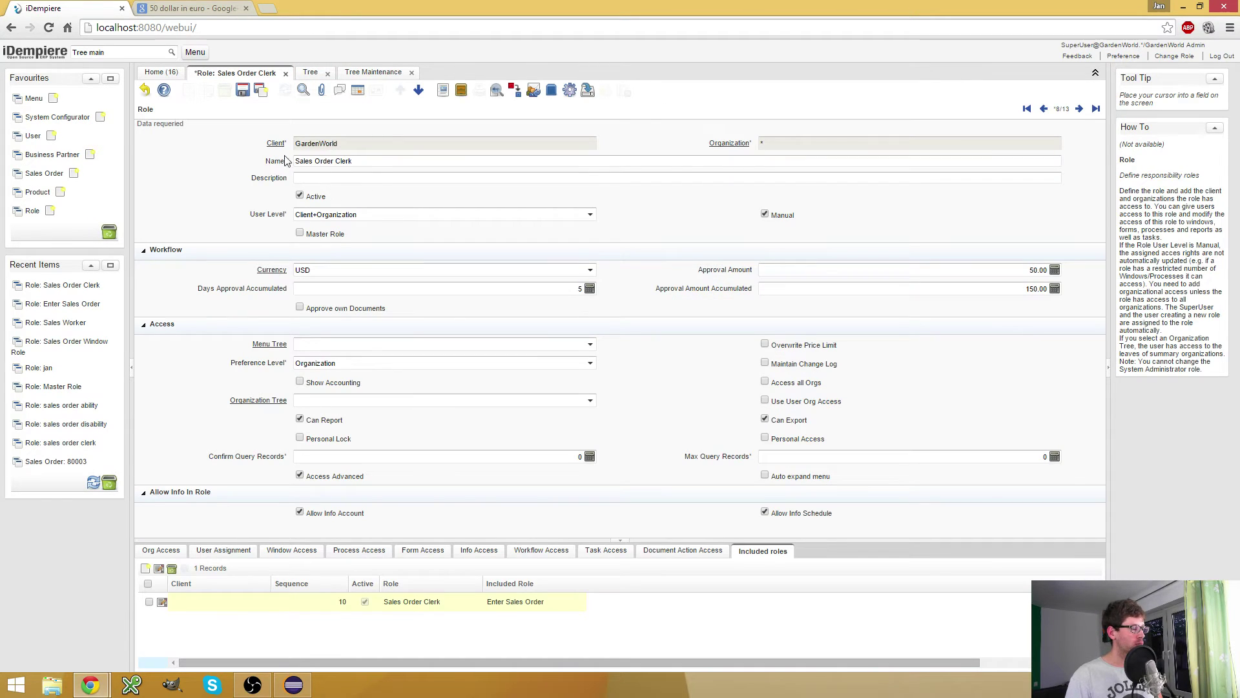
click(590, 344)
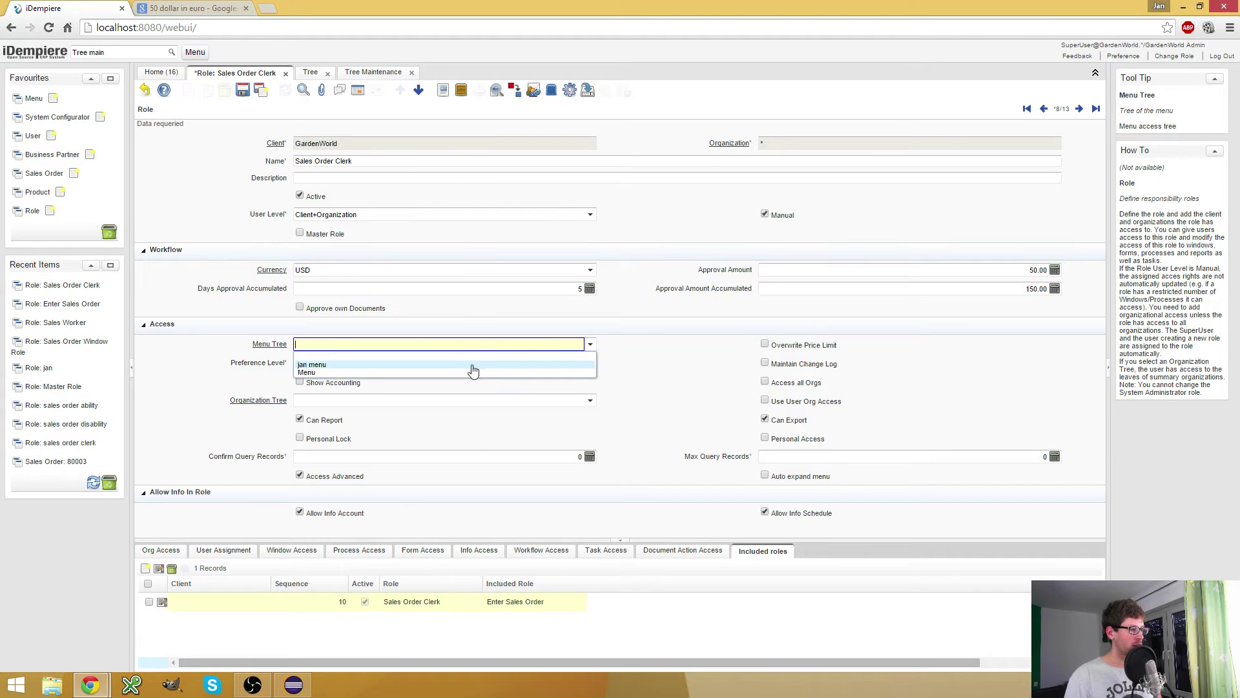
click(465, 366)
click(242, 90)
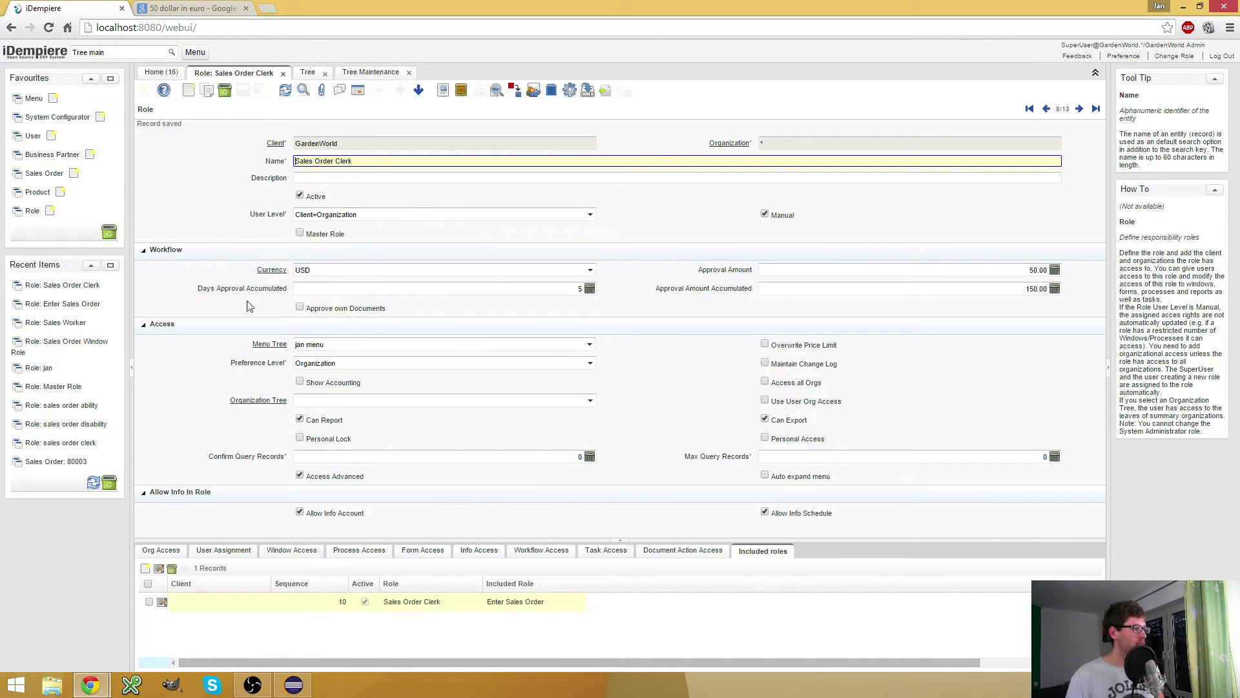
Add a user assignment for GardenAdmin to the Sales Order Clerk role, save it, and return to the role record
click(221, 551)
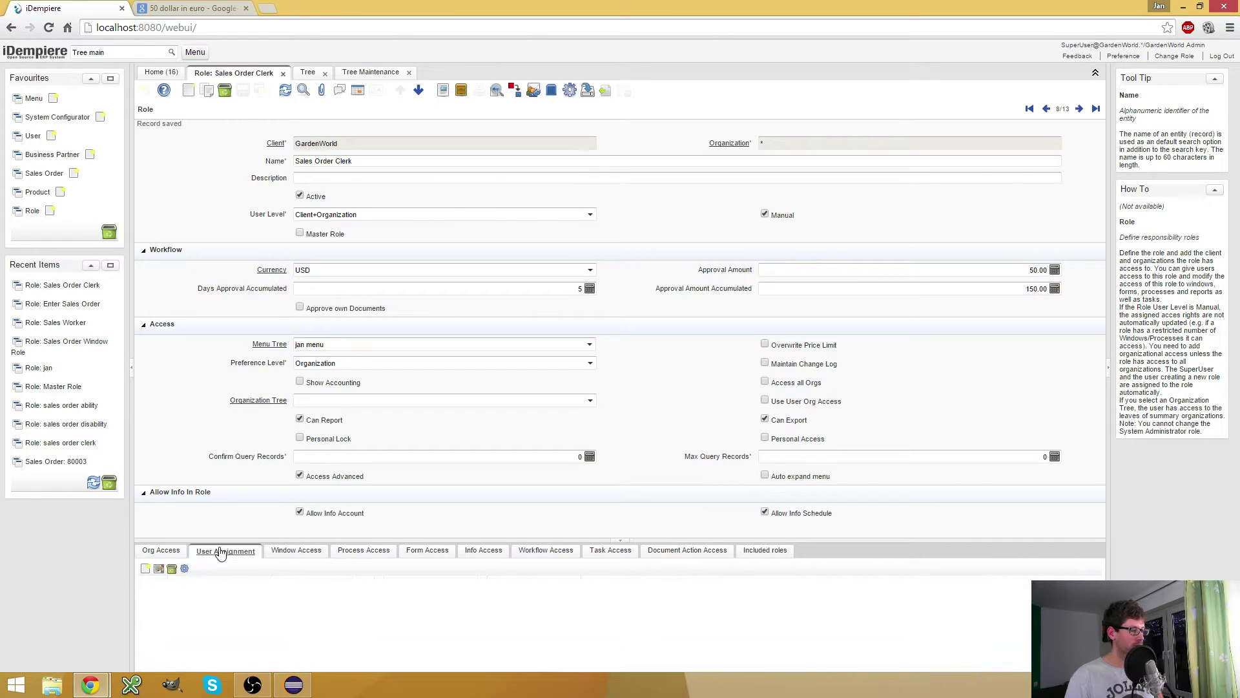
click(146, 568)
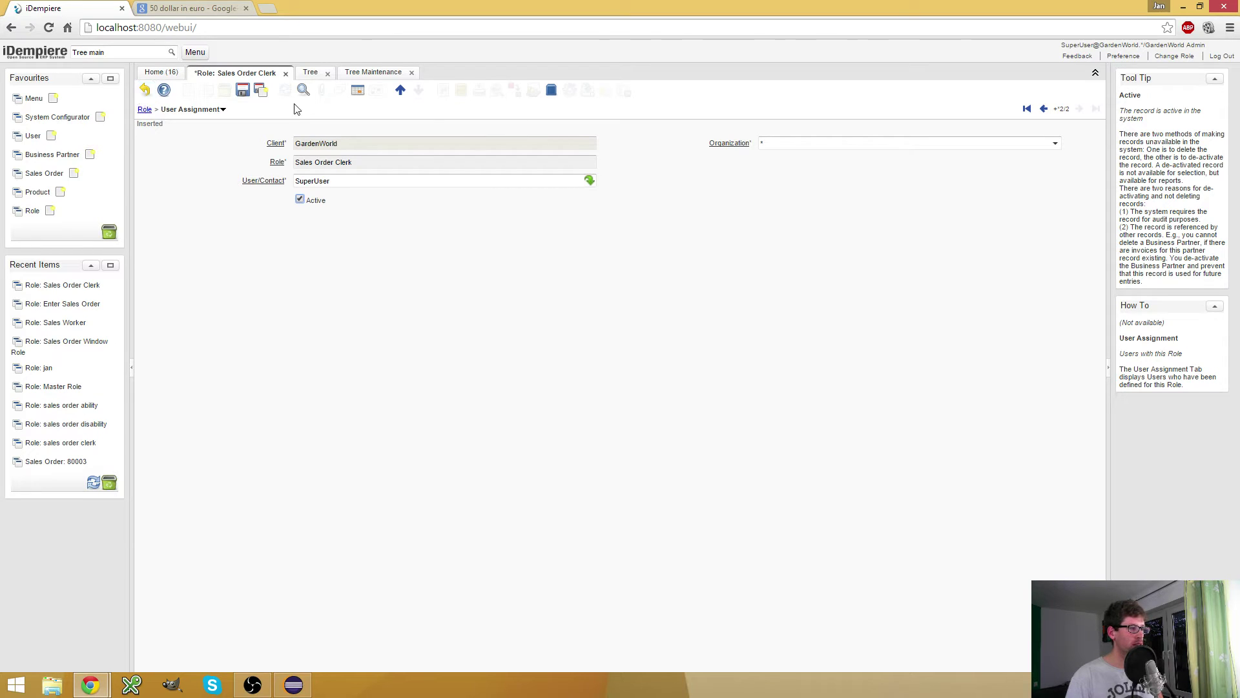
click(246, 184)
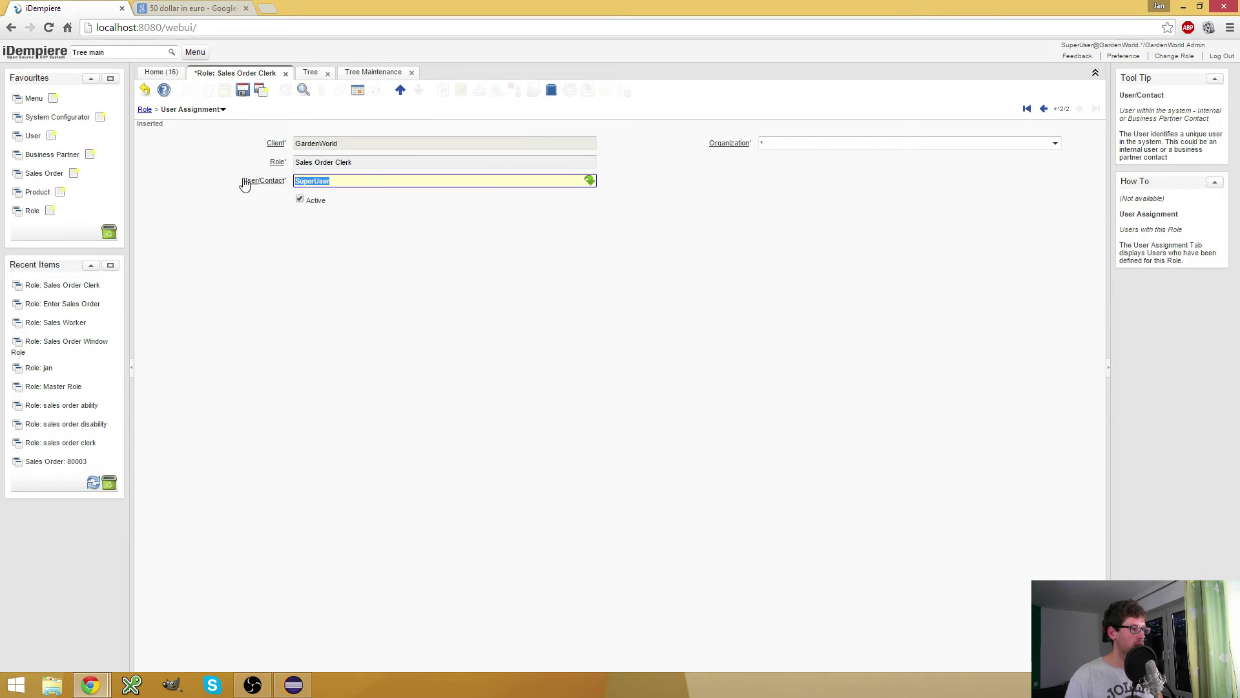
text(GardenAD)
key(Tab)
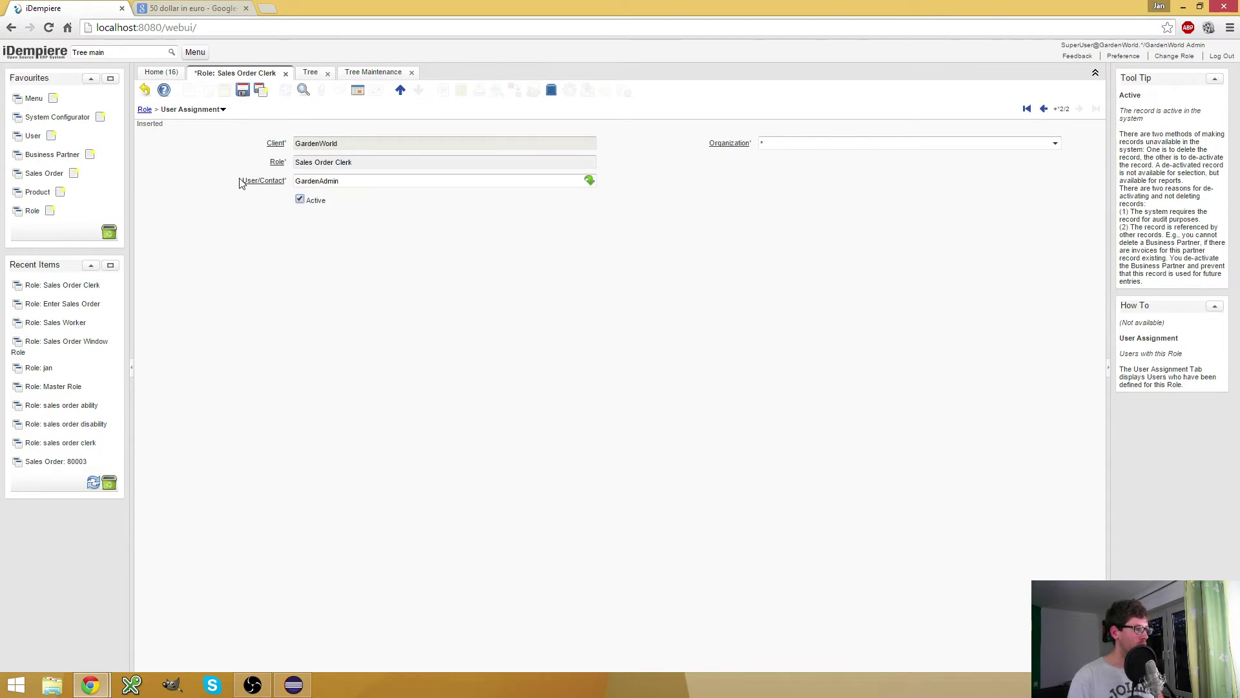
click(240, 91)
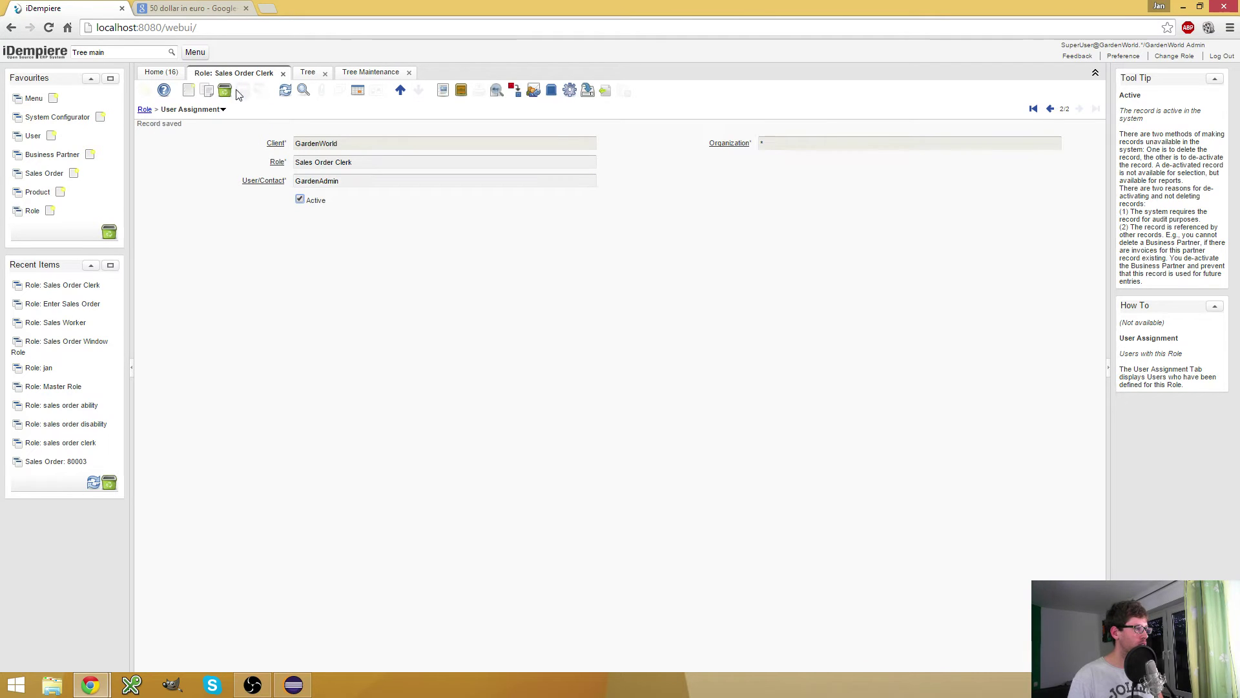
click(145, 110)
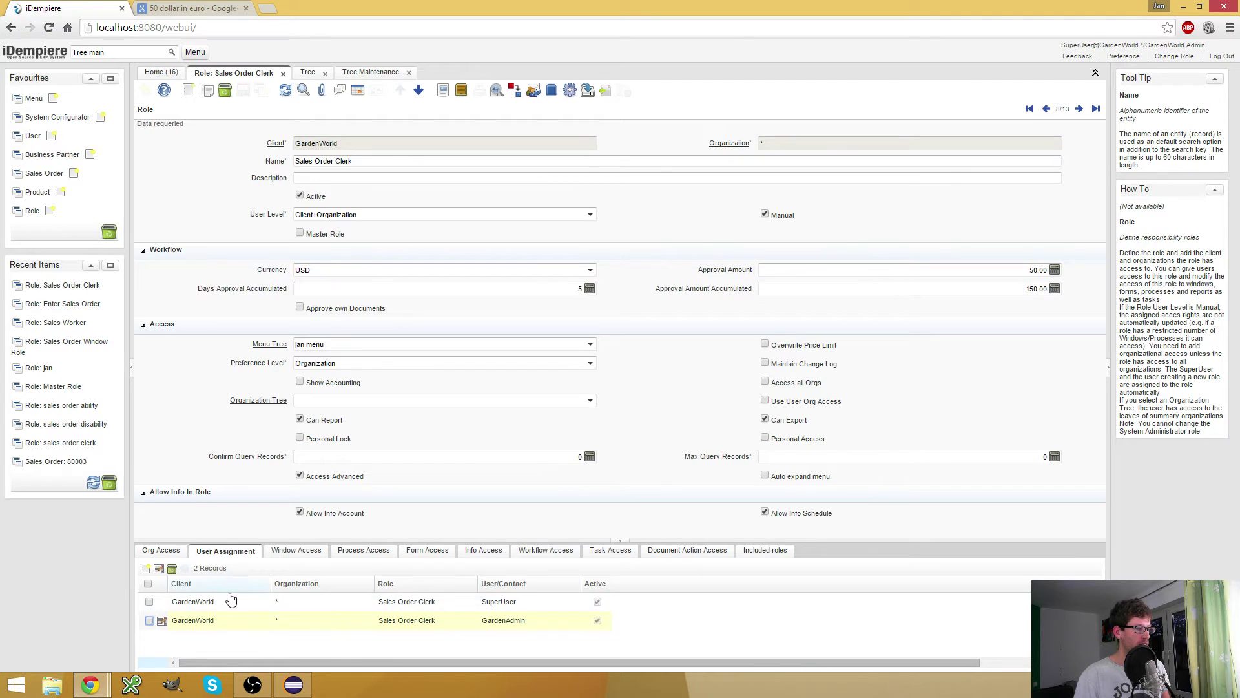
Open the User window to view where user roles are maintained, close it, and return to the Sales Order Clerk role
click(32, 137)
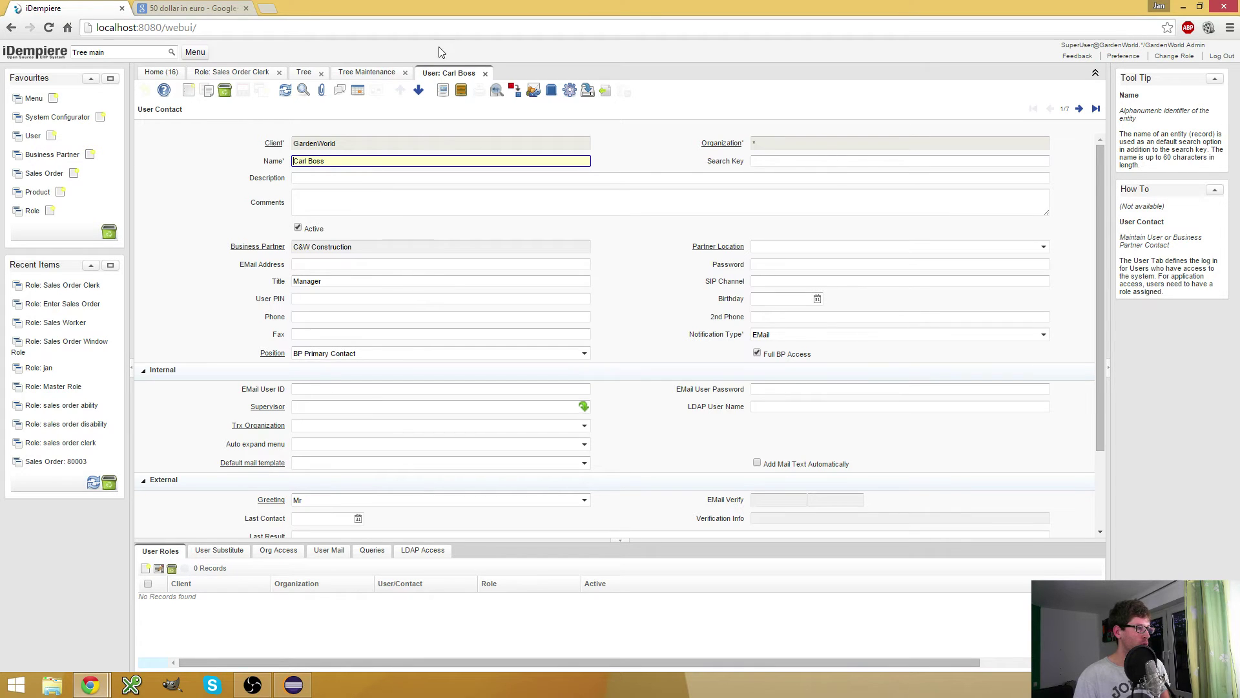
click(487, 74)
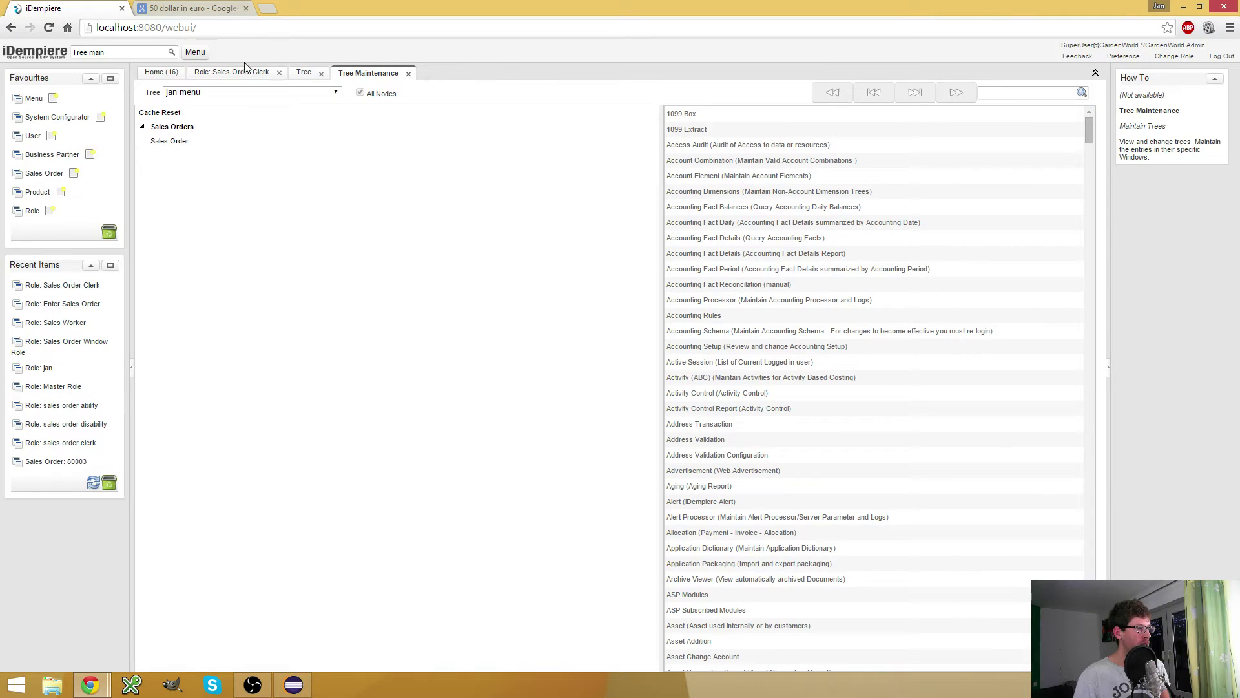
click(210, 72)
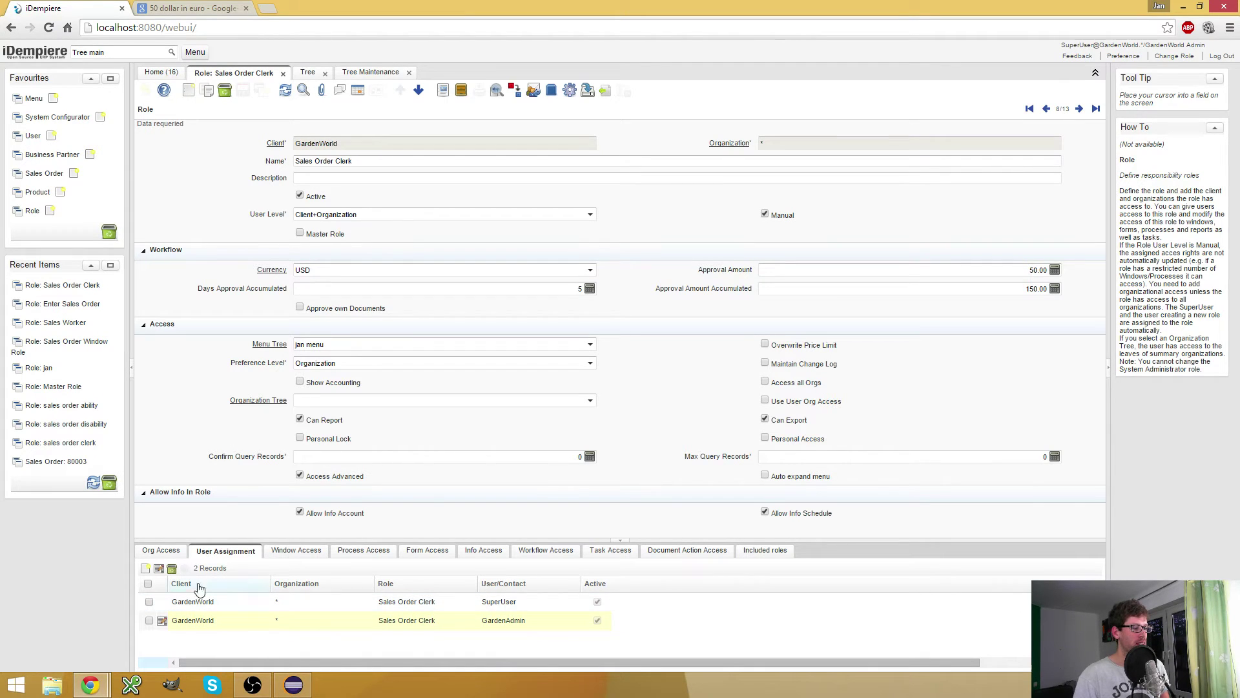
Open the GardenAdmin user assignment, examine the role and user IDs in its record info, and return to the role record
click(224, 553)
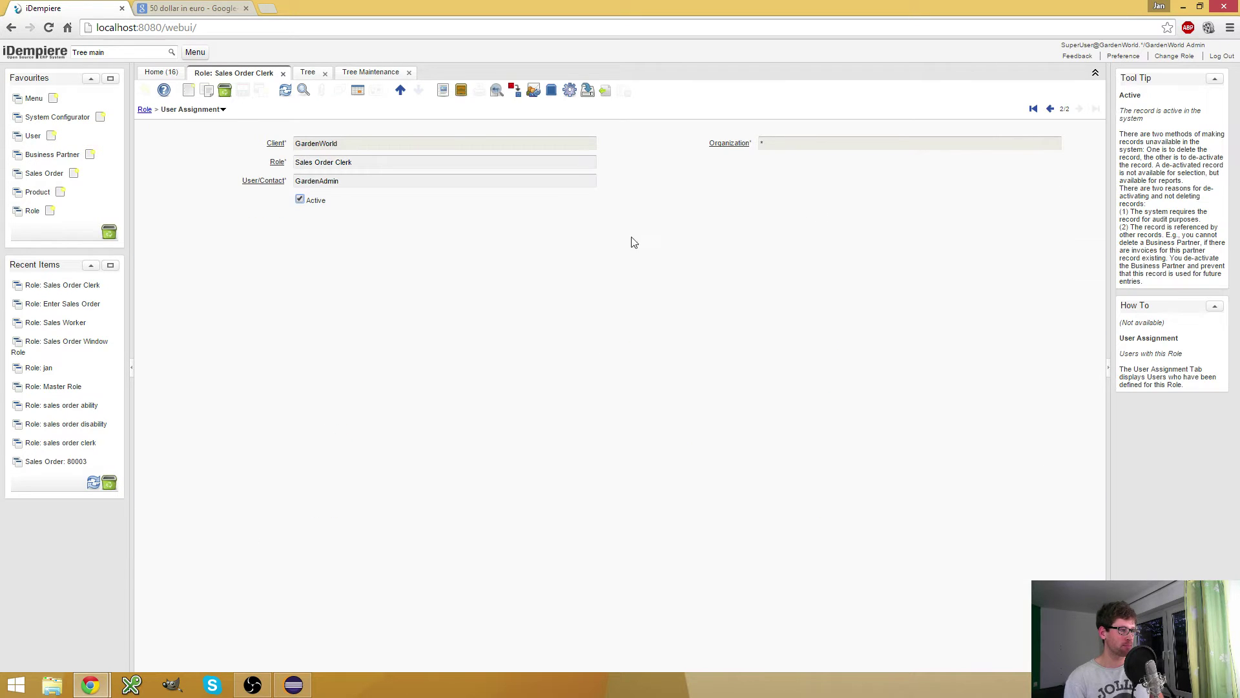
click(1066, 110)
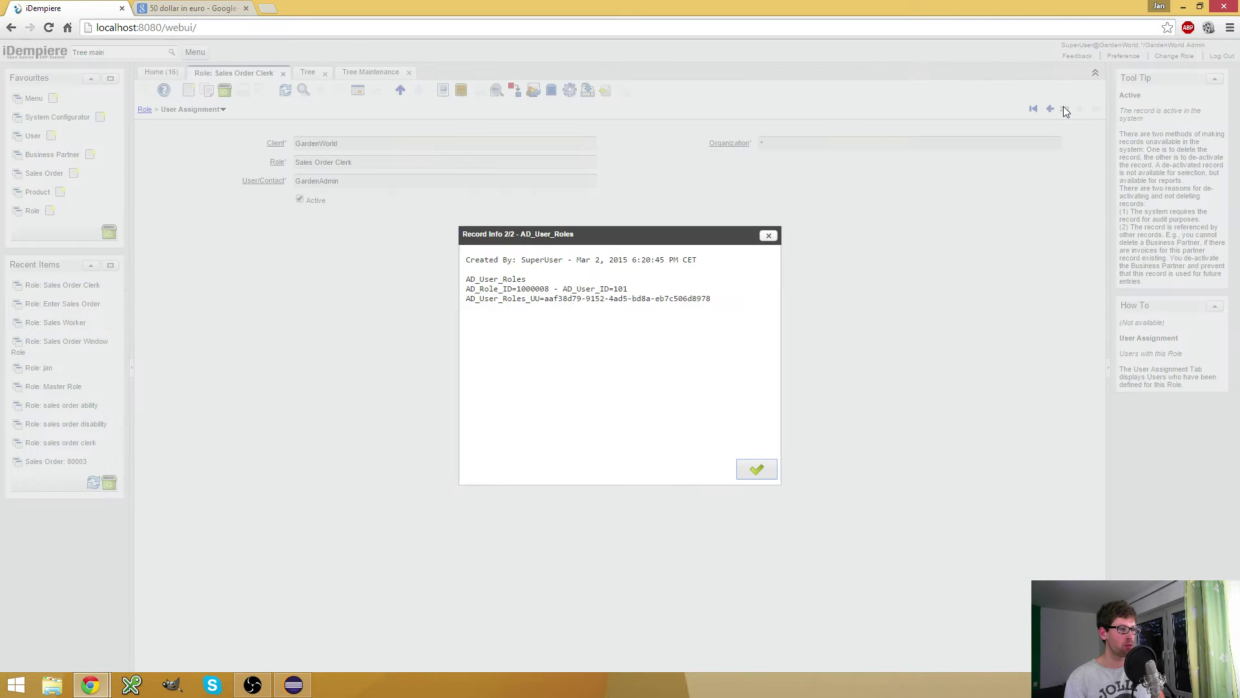
click(767, 236)
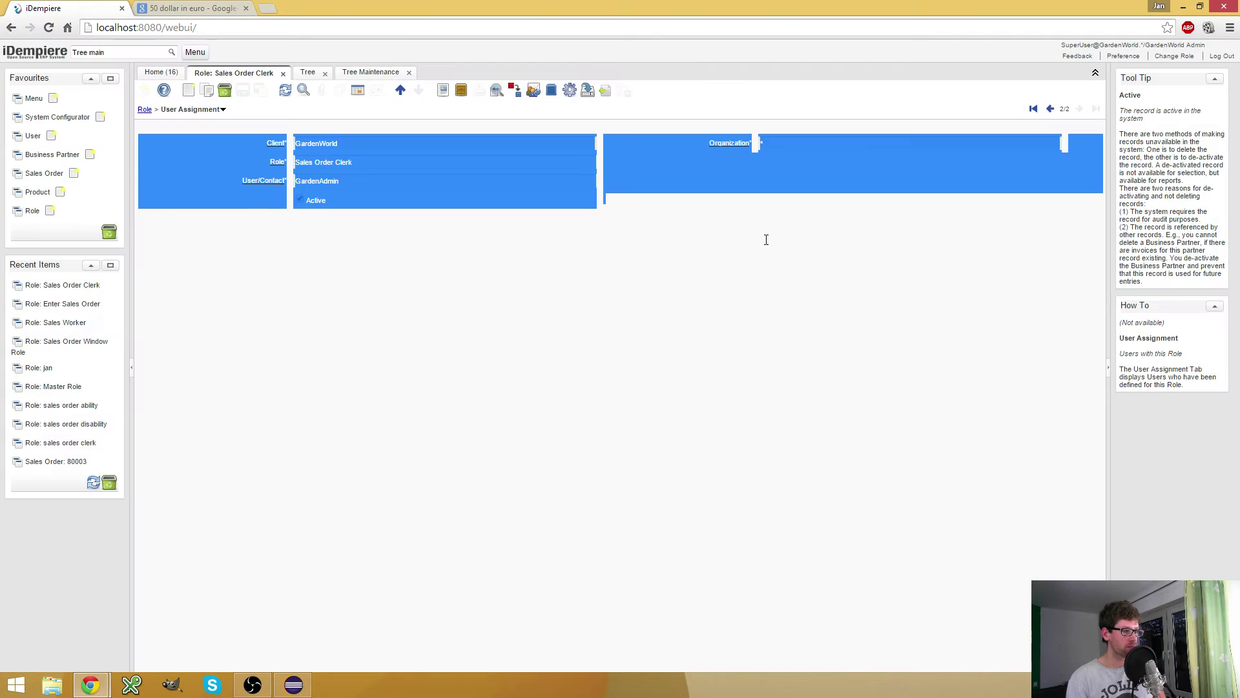
click(1064, 111)
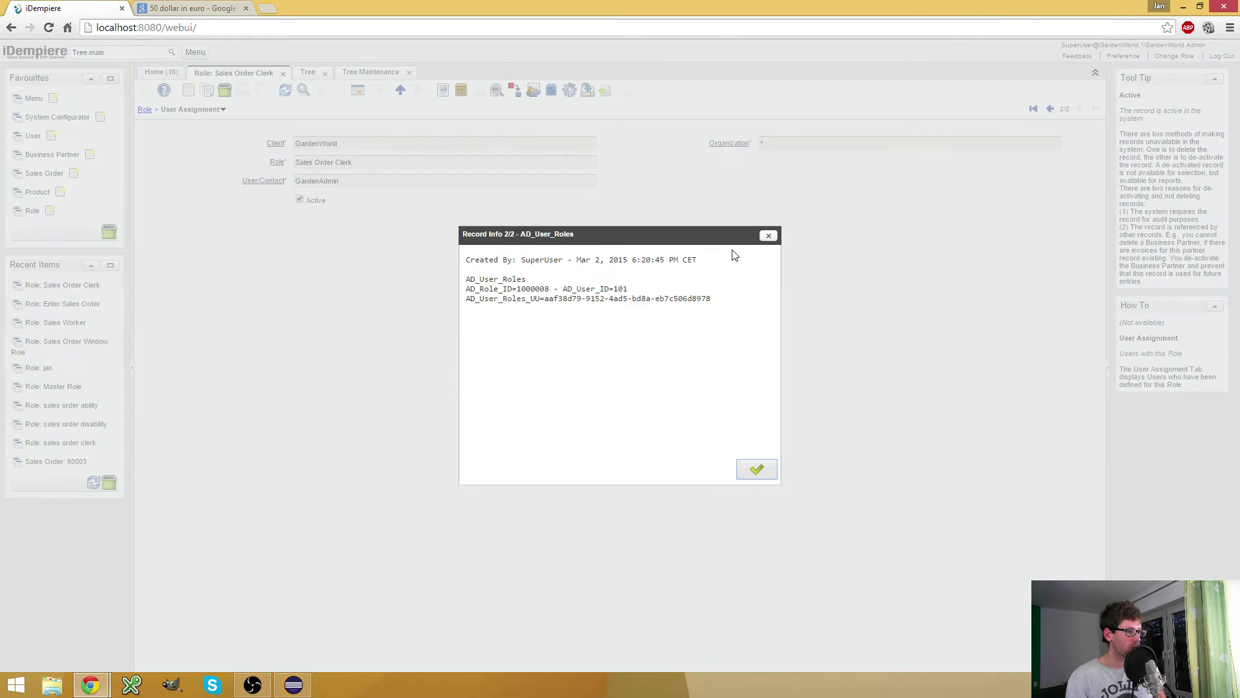
double_click(587, 290)
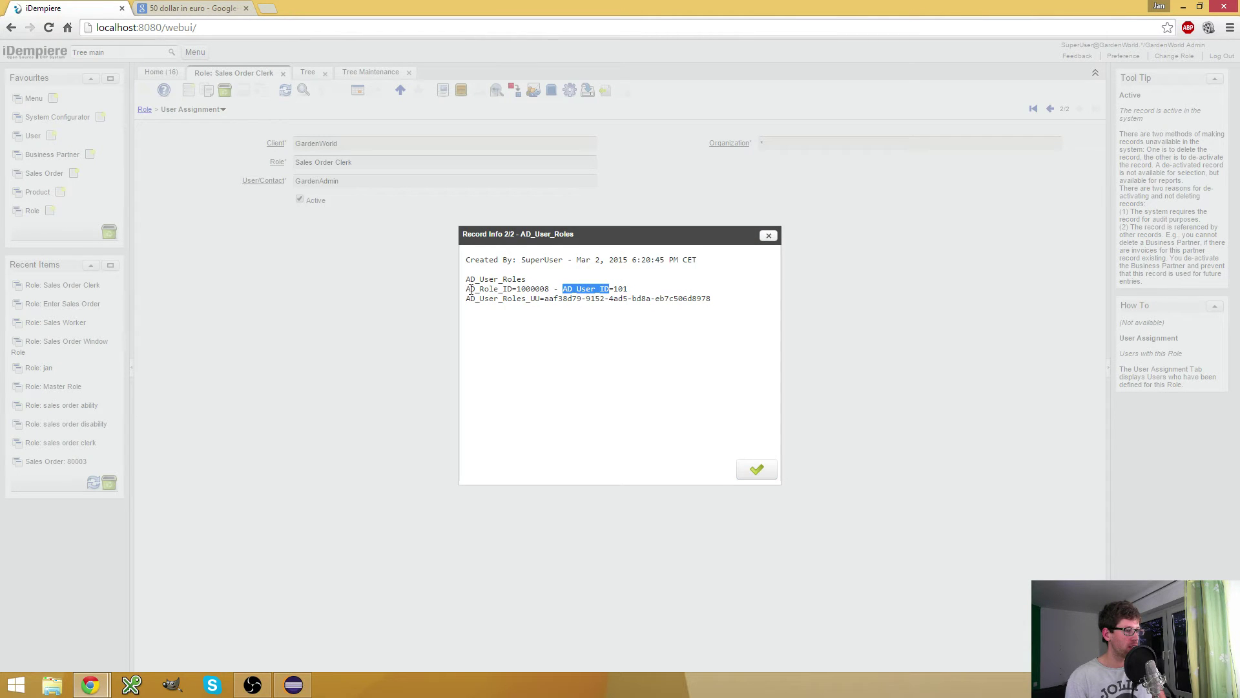
double_click(499, 290)
click(769, 236)
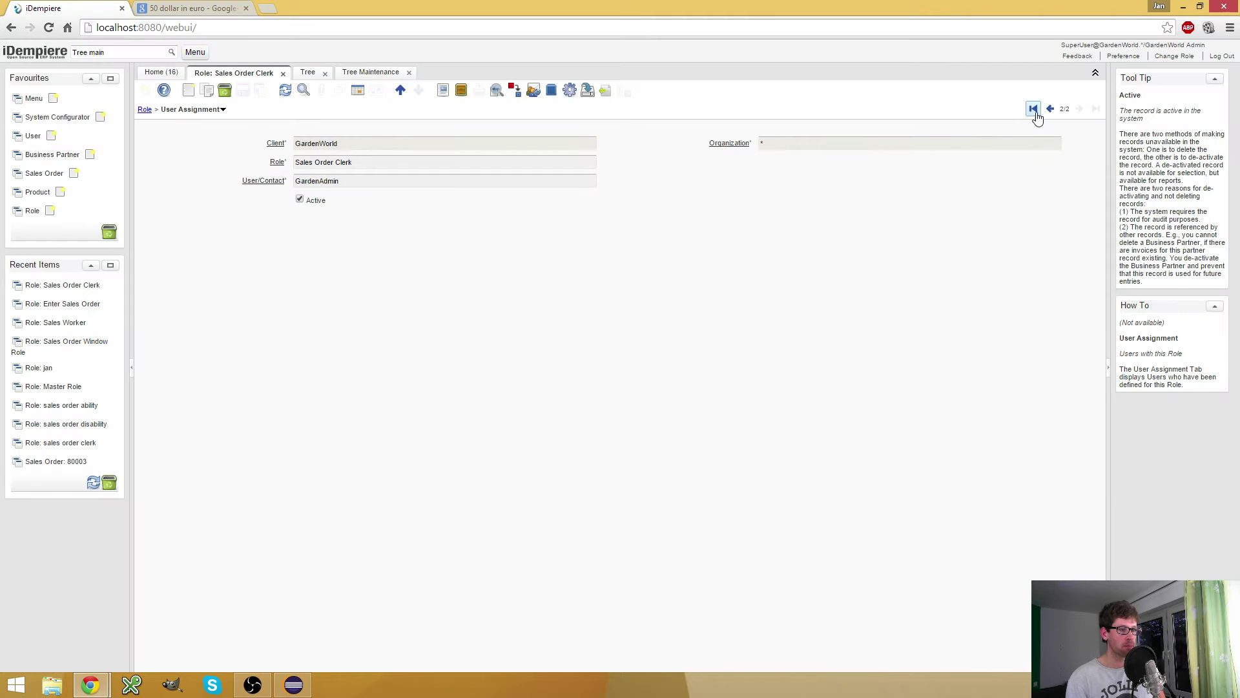
click(145, 110)
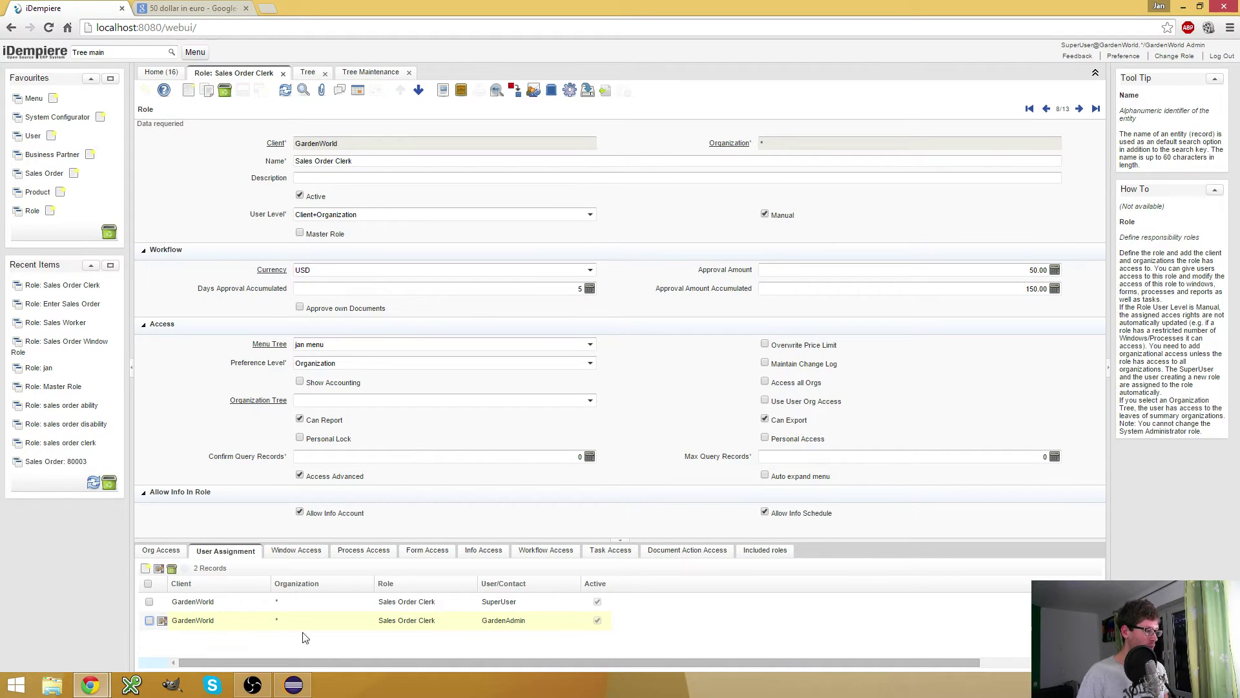
Switch to the browser window with the GardenAdmin session and open its role selection to check the available roles and organizations
mouse_move(97, 684)
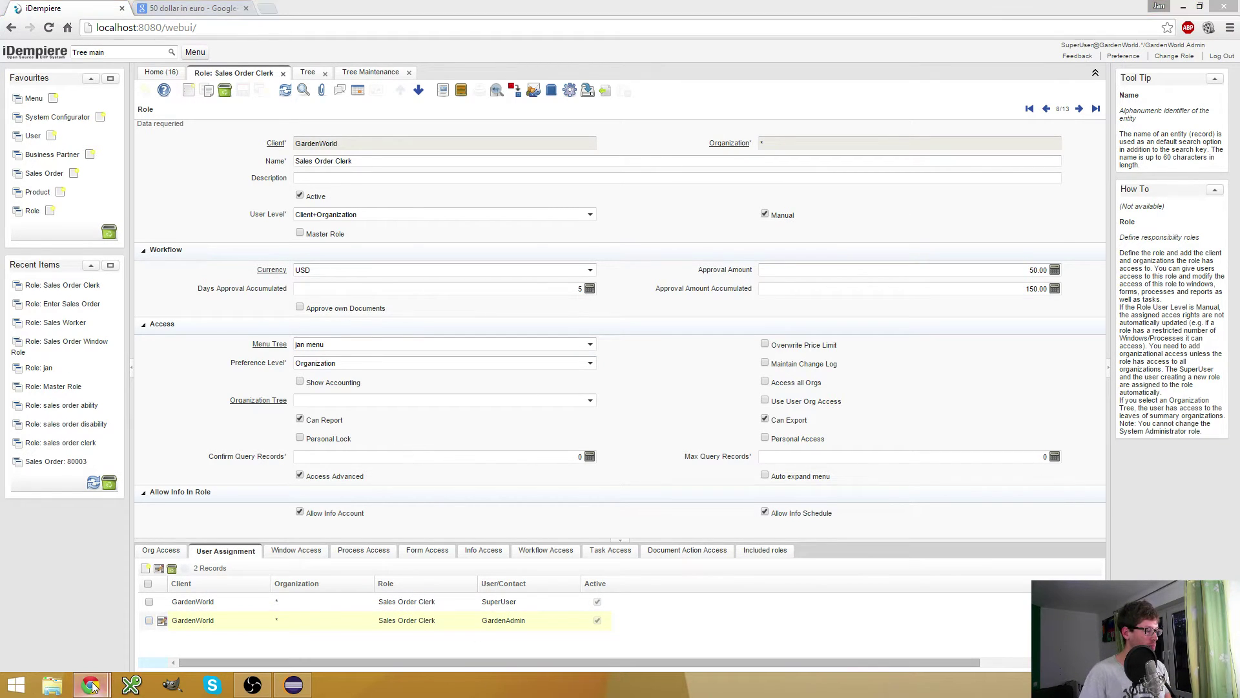
click(232, 630)
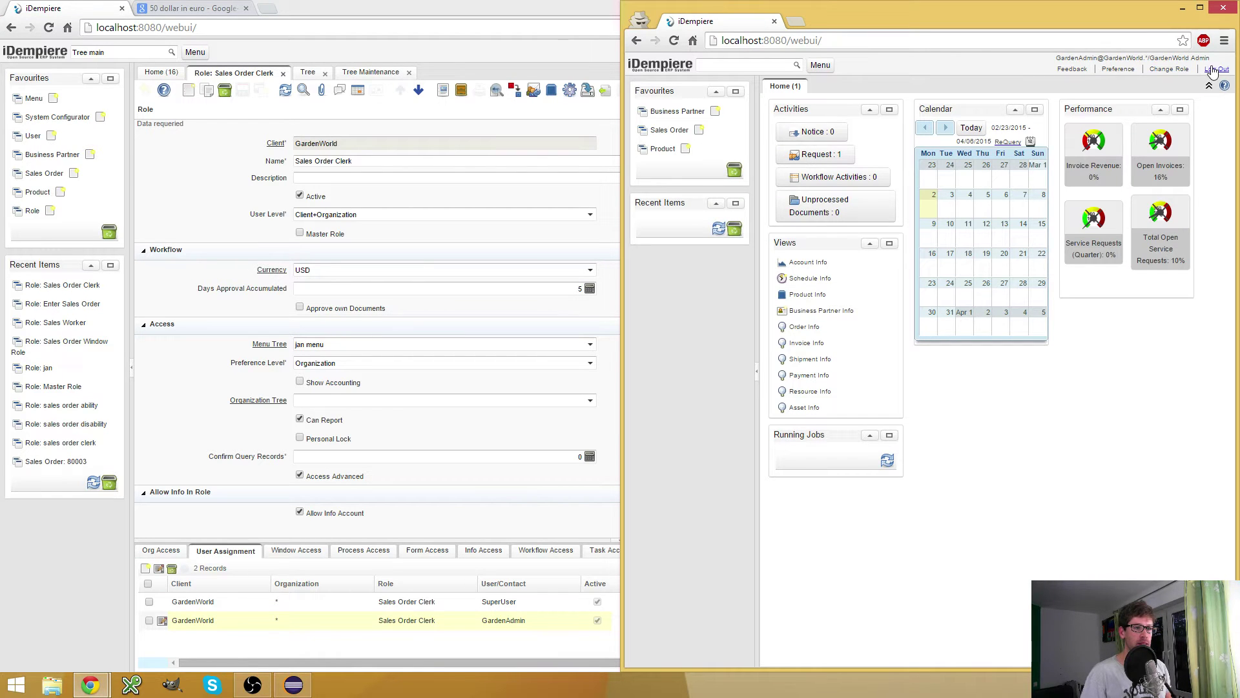
click(1173, 69)
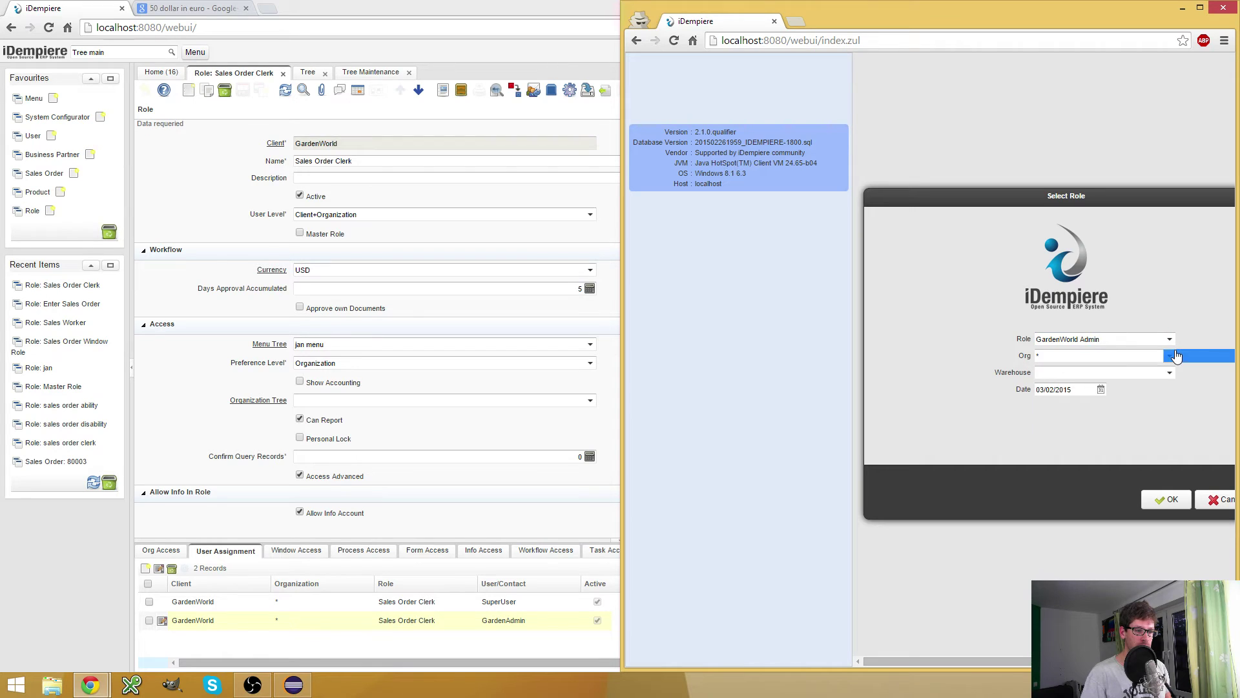
click(1169, 355)
click(1178, 338)
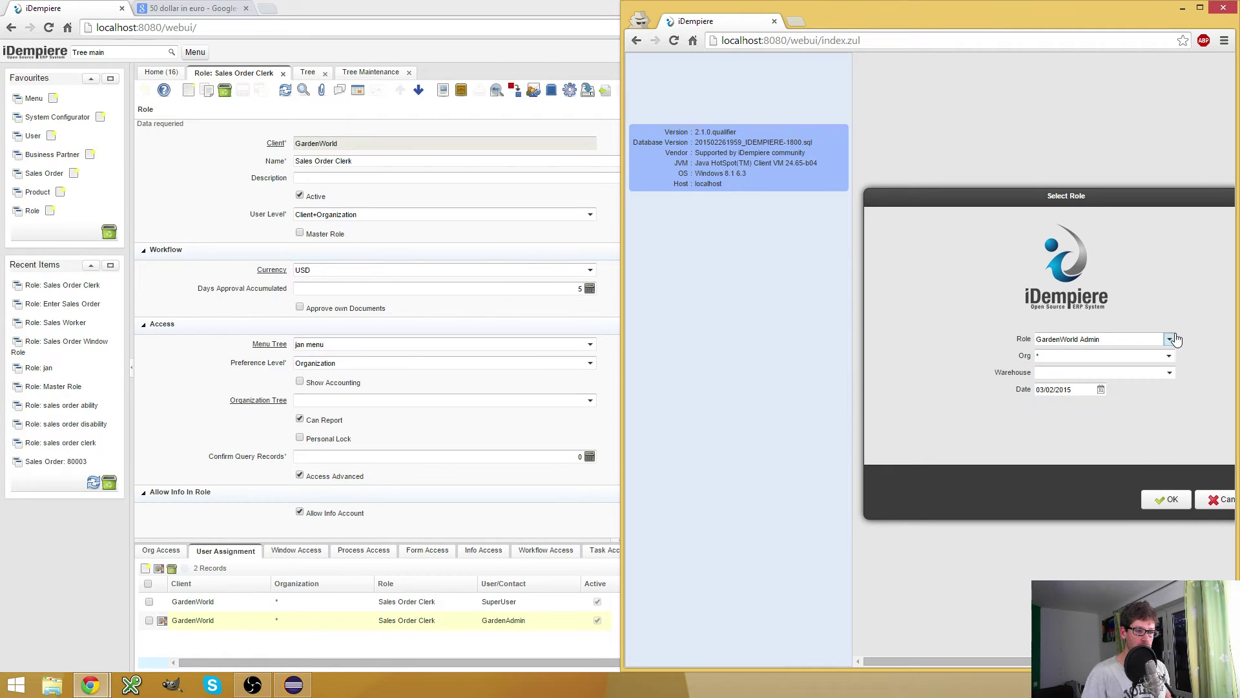
click(1170, 339)
click(1190, 313)
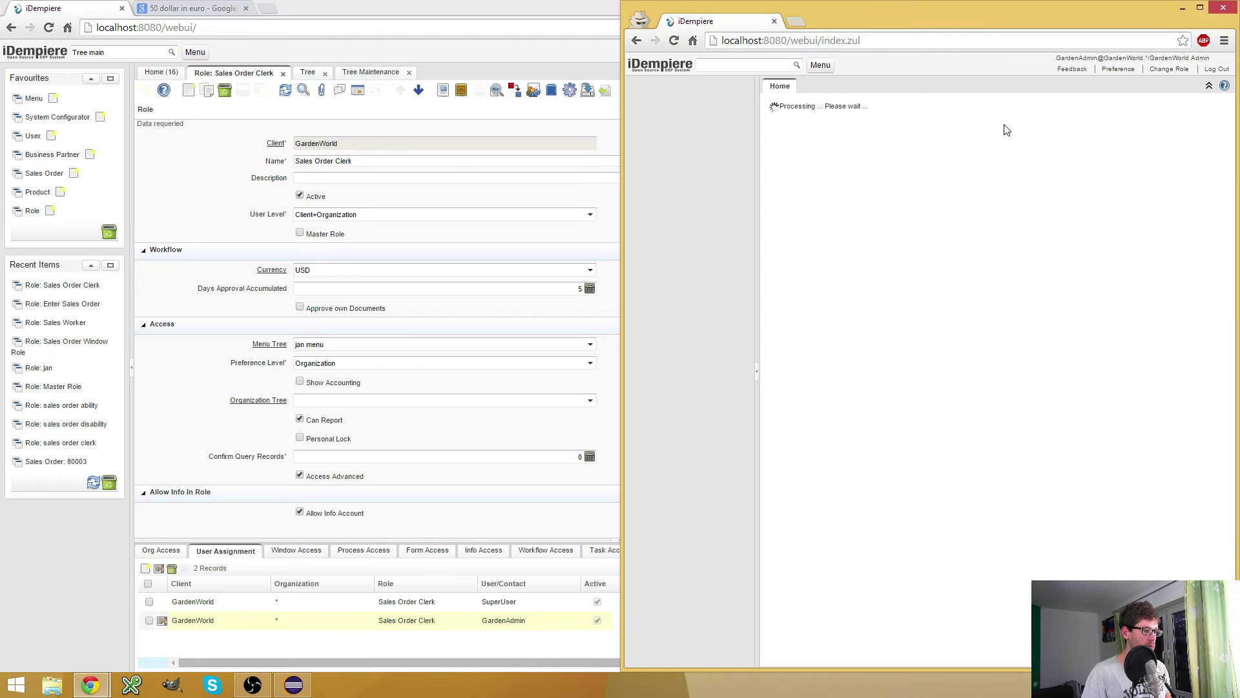
Add an organization access record for HQ to the Sales Order Clerk role, save it, and return to the role record
click(173, 551)
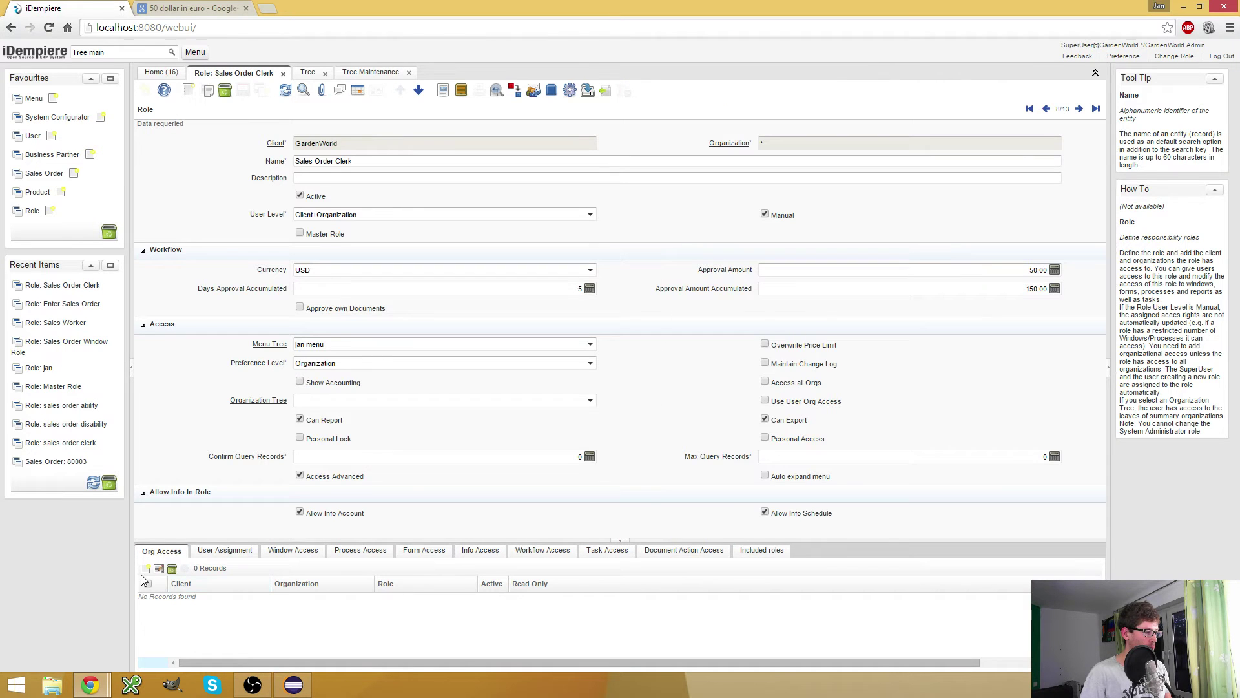
click(146, 568)
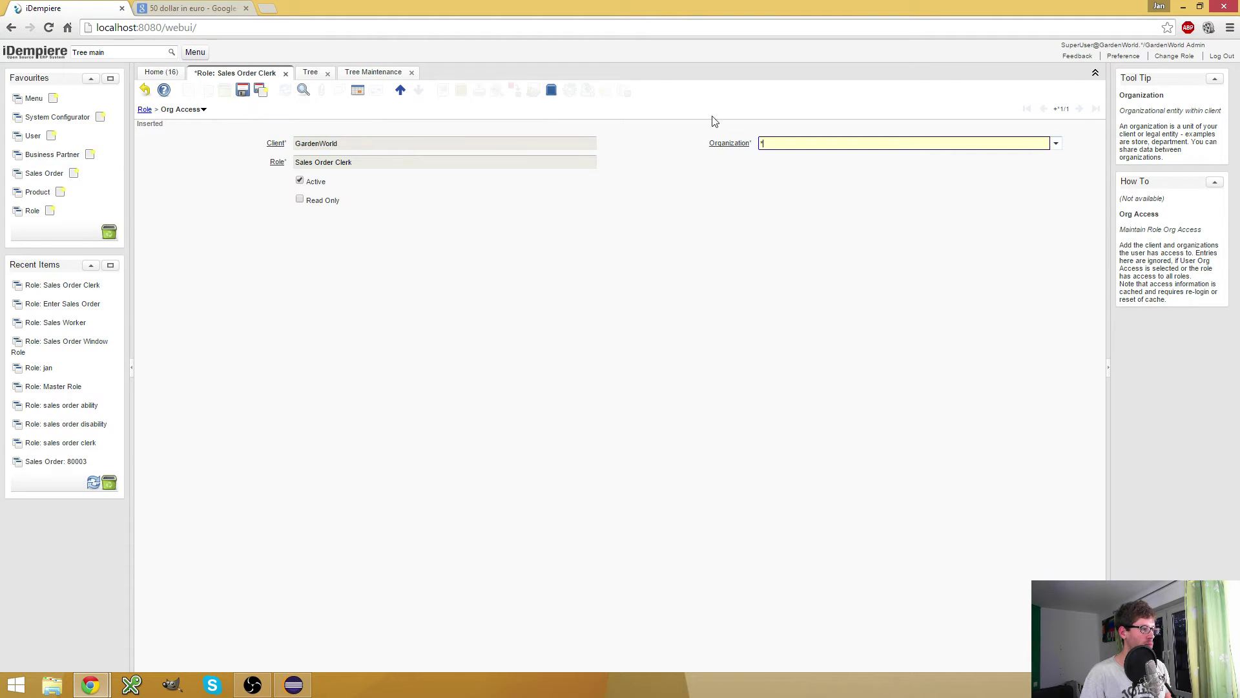
click(1055, 144)
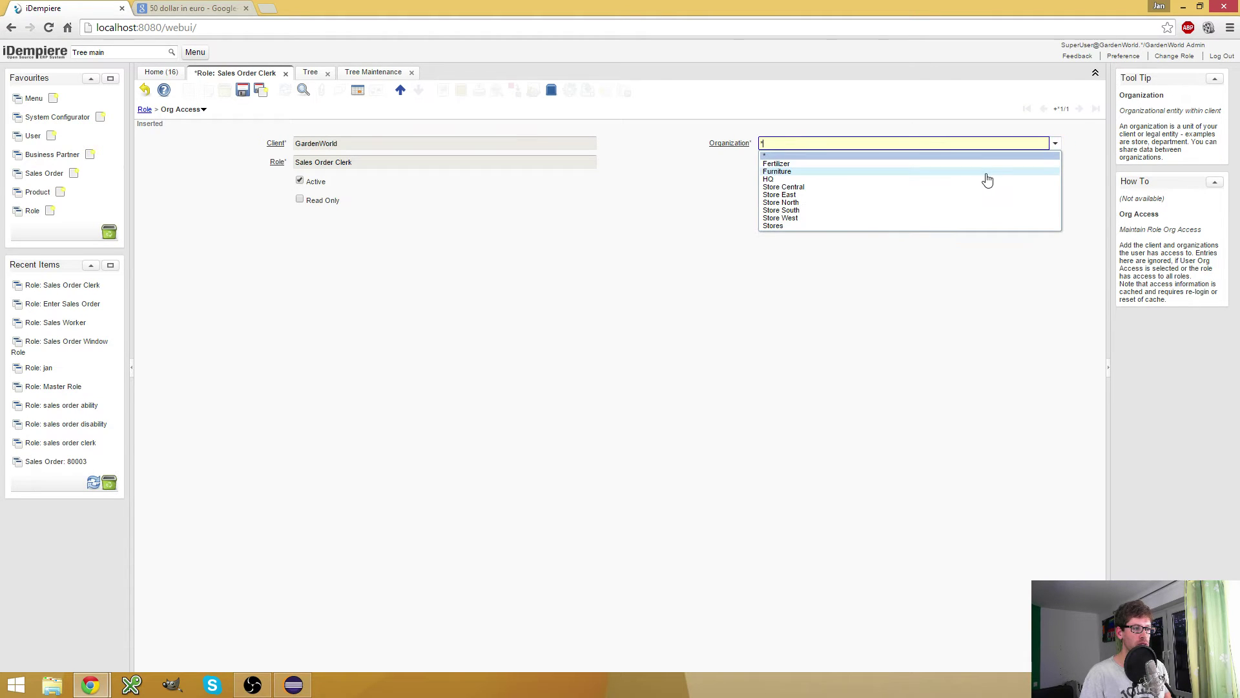
click(959, 179)
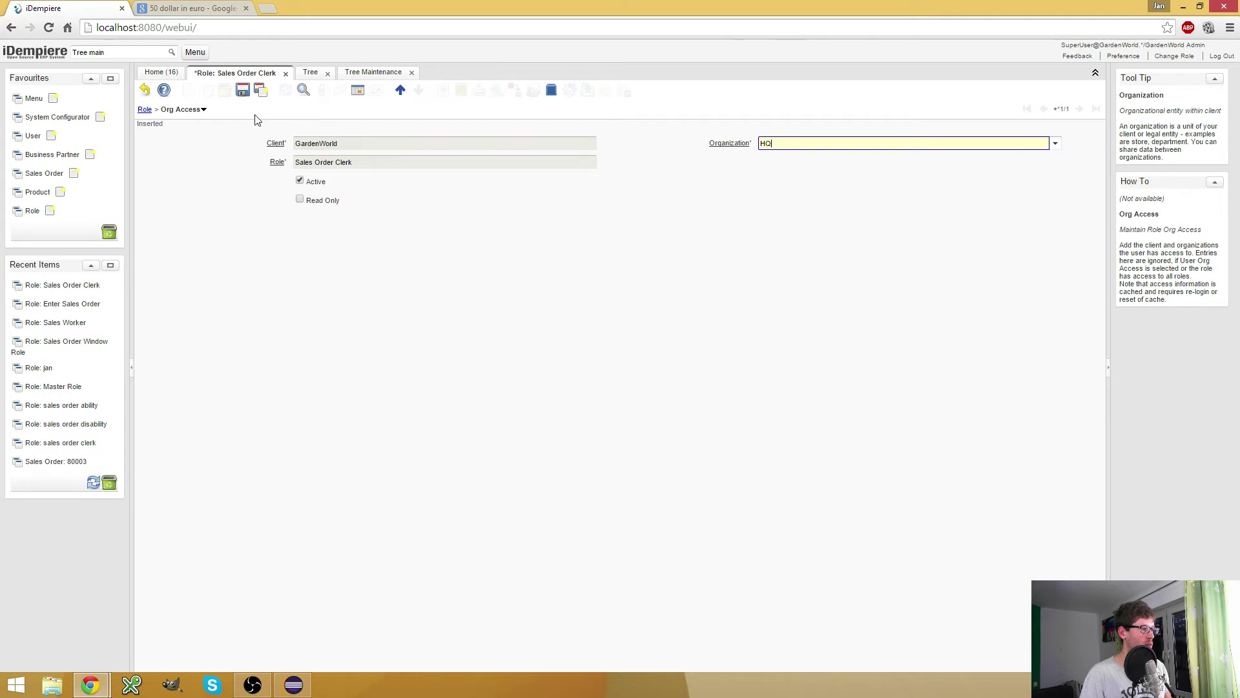
click(243, 90)
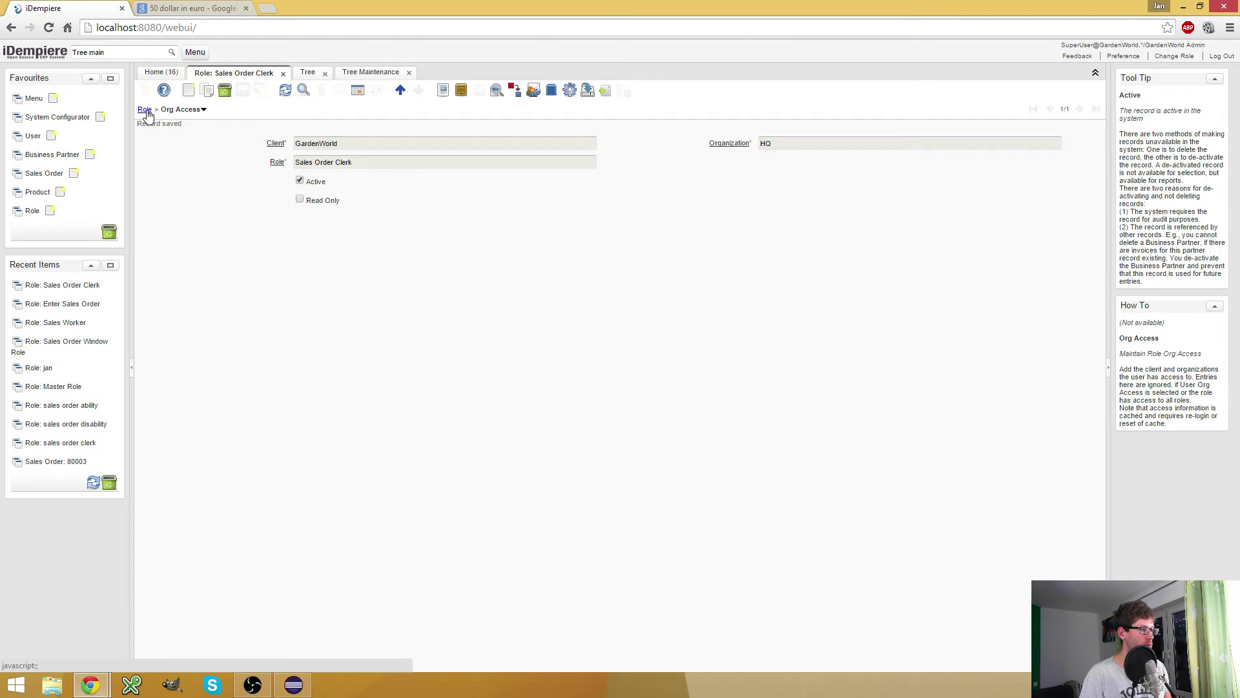
click(146, 110)
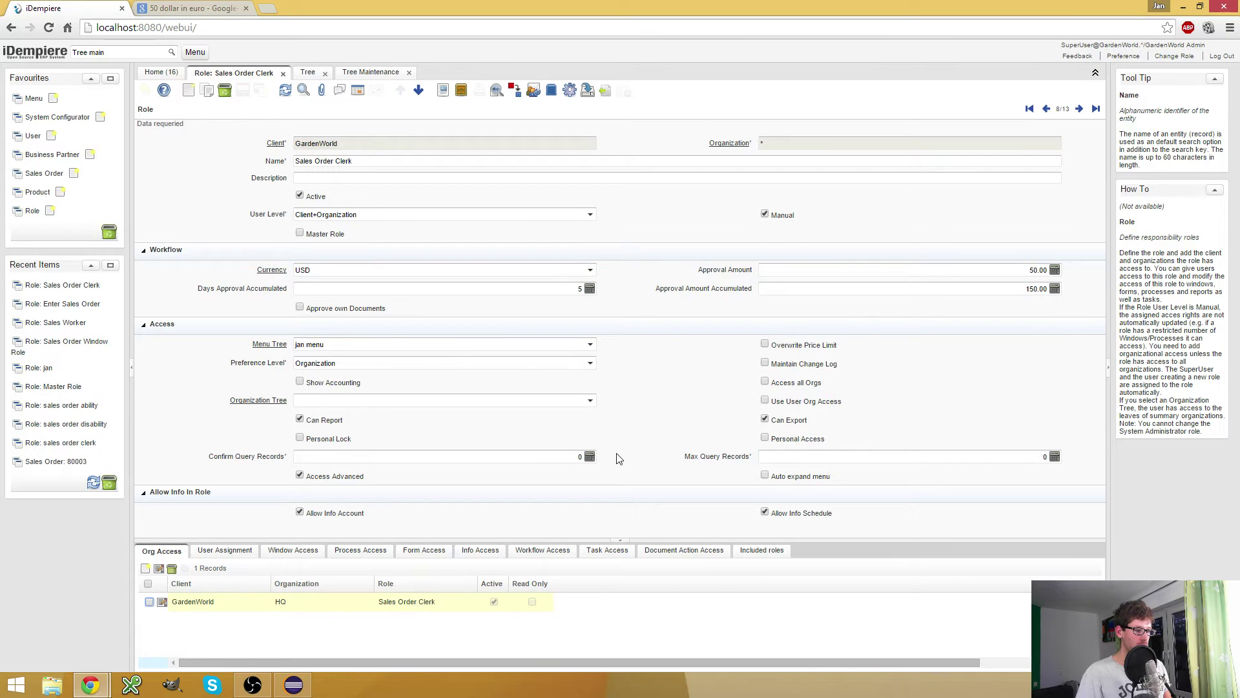
Switch to the GardenAdmin browser window, log out, and log back in as GardenAdmin with the account password
key(alt+Tab)
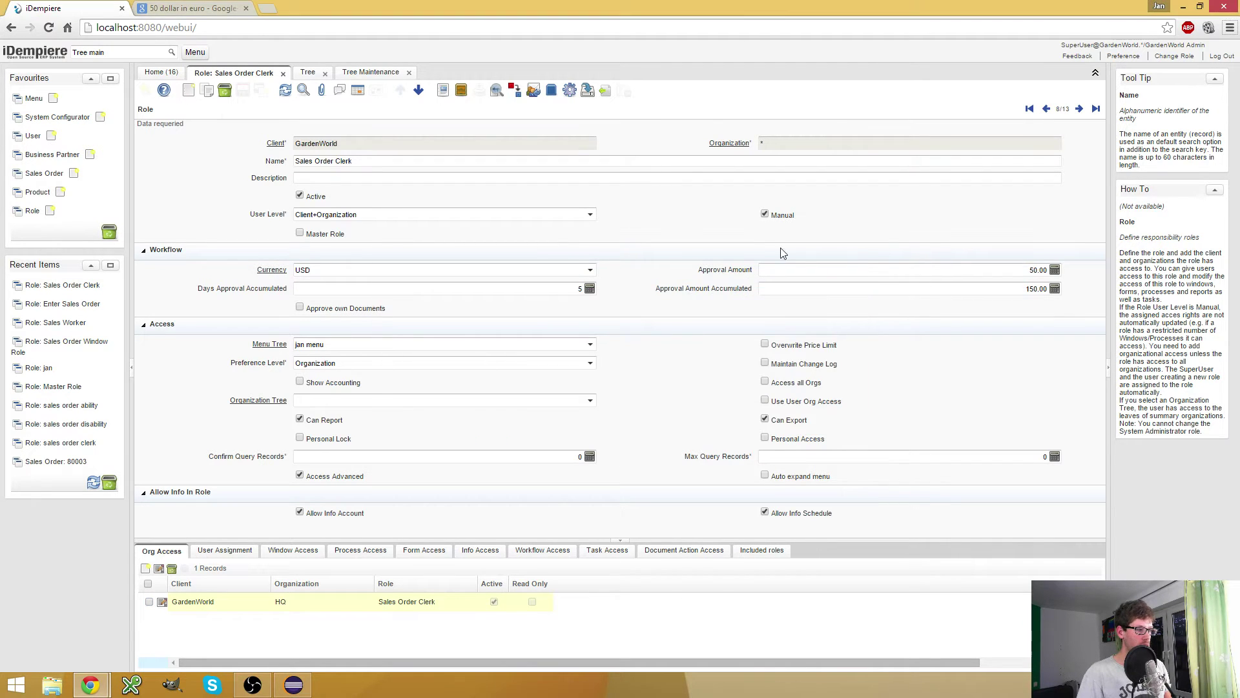
key(alt+Tab)
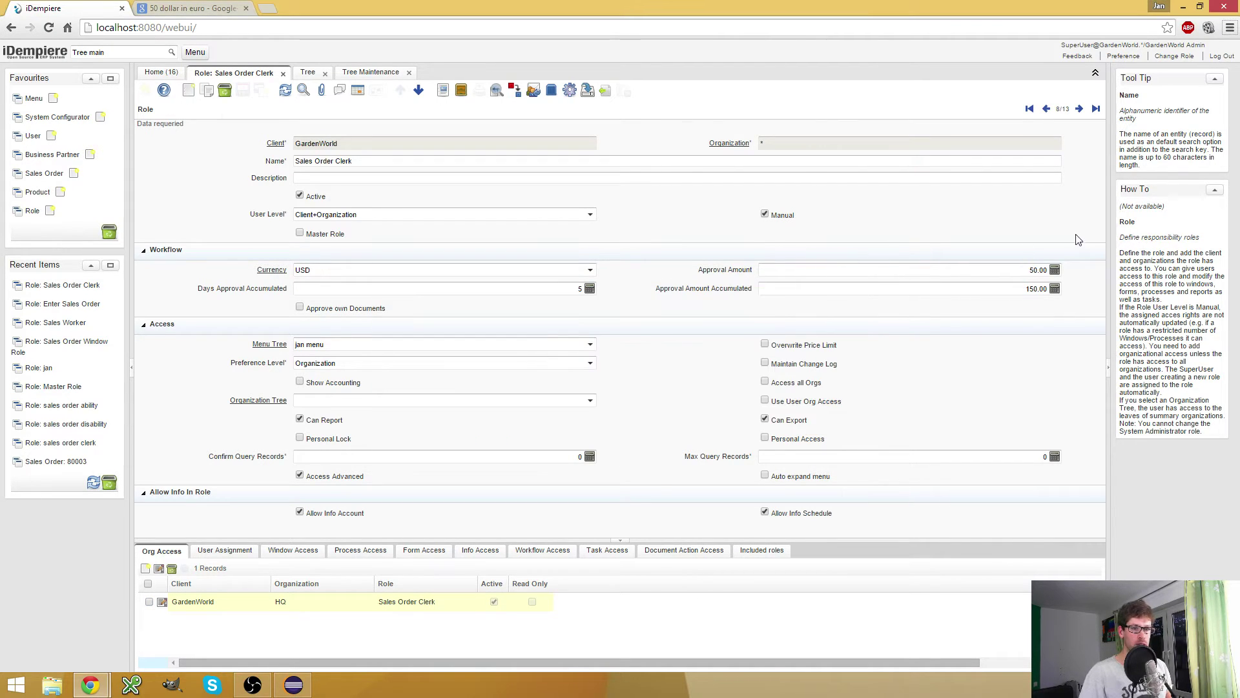
mouse_move(91, 684)
click(229, 613)
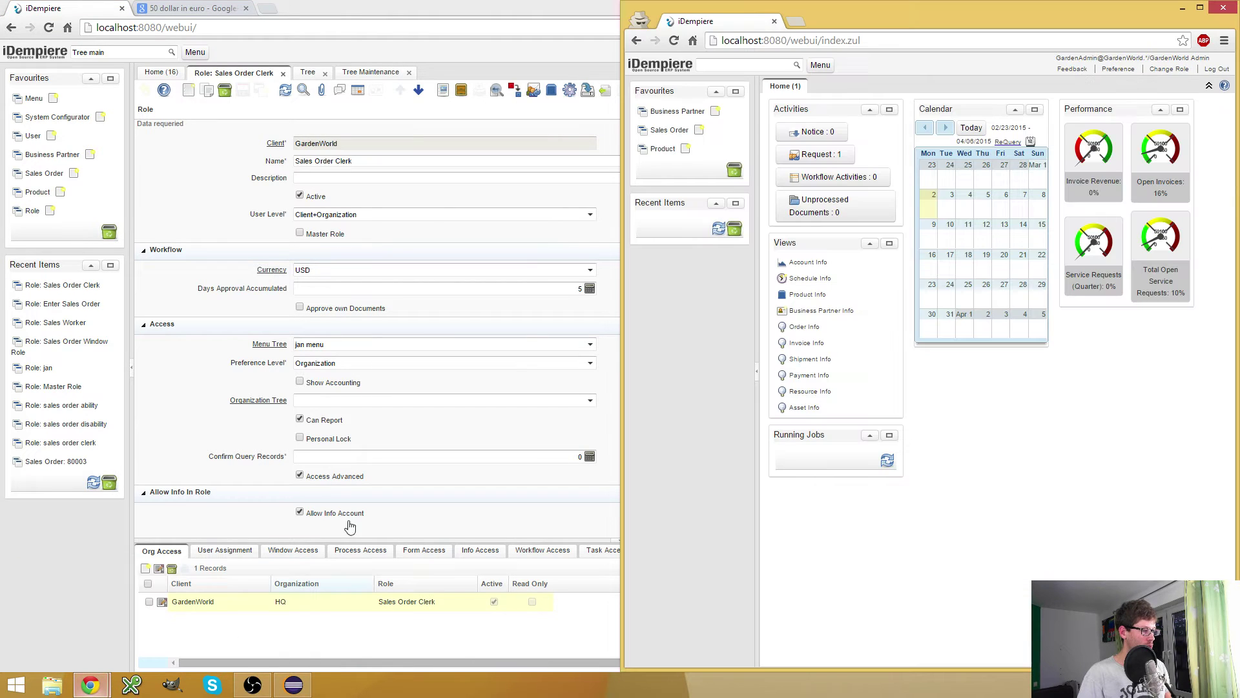
click(1220, 69)
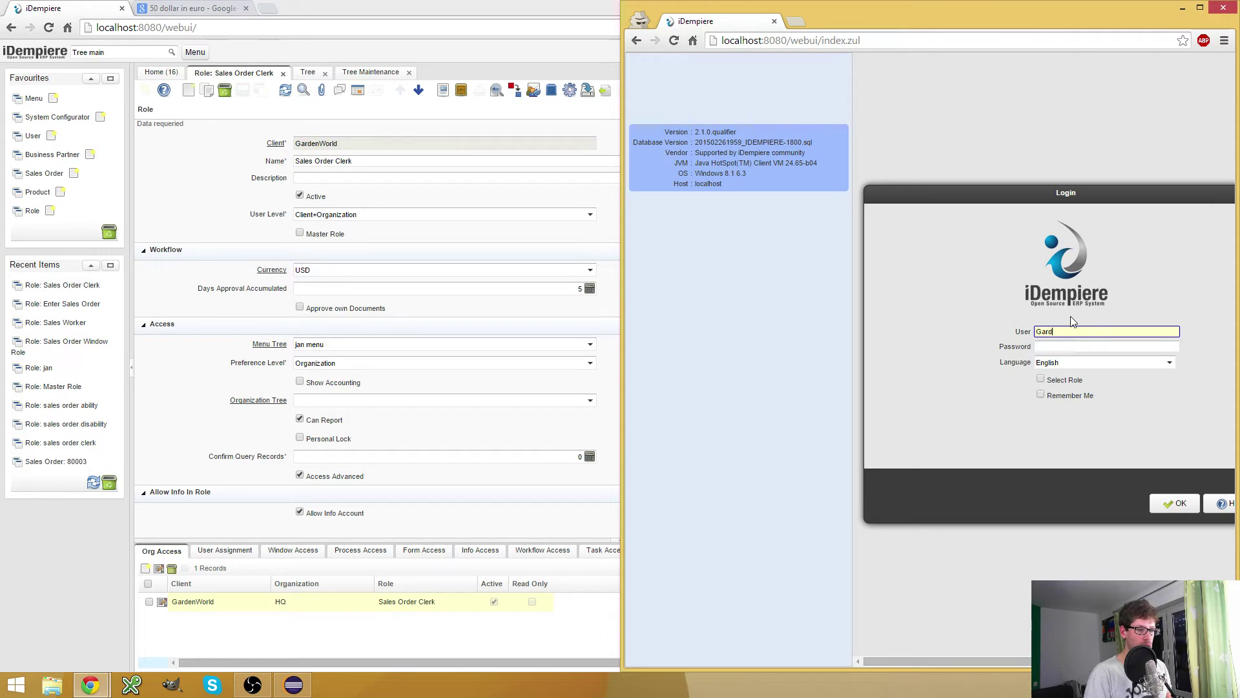
text(GardenAdmin)
key(Tab)
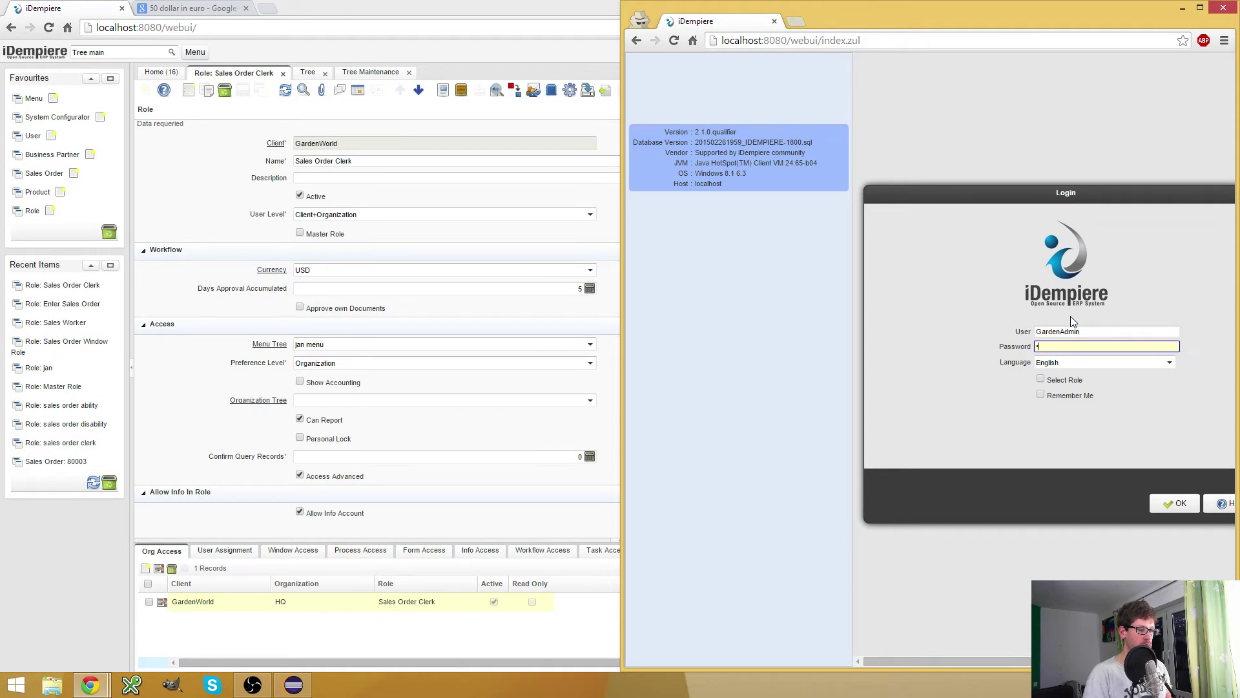
key(Return)
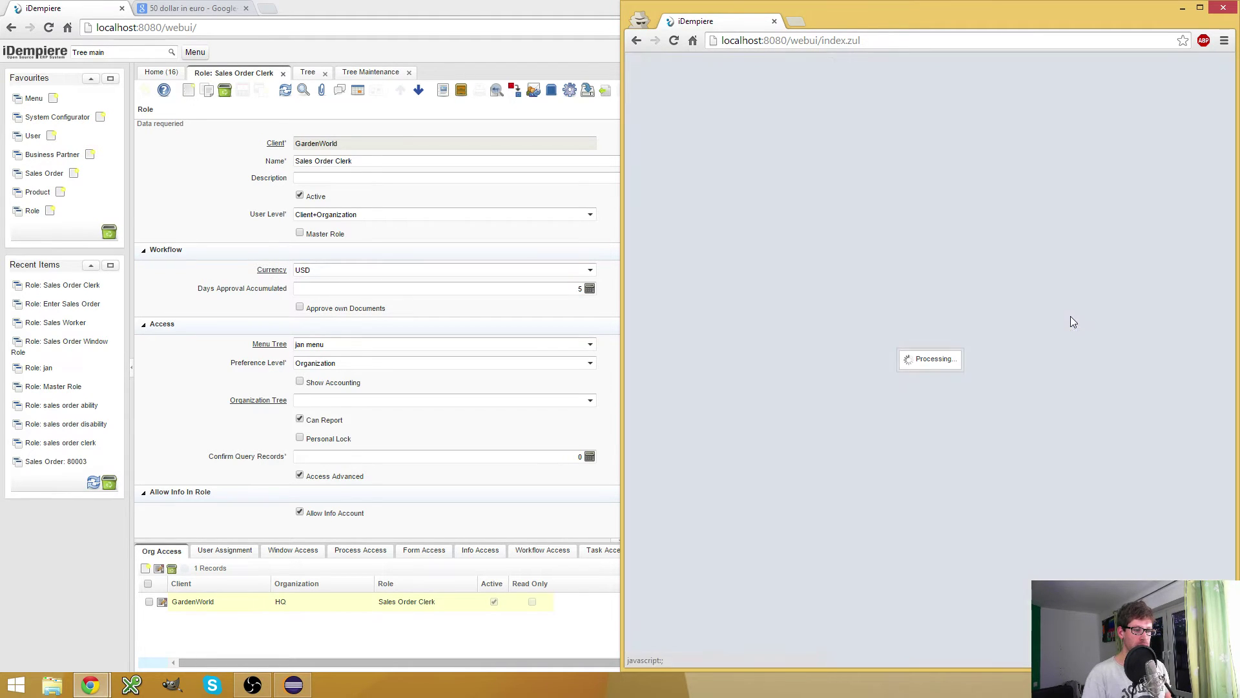
Change the GardenAdmin session's role to Sales Order Clerk with organization HQ and HQ Warehouse
click(1169, 68)
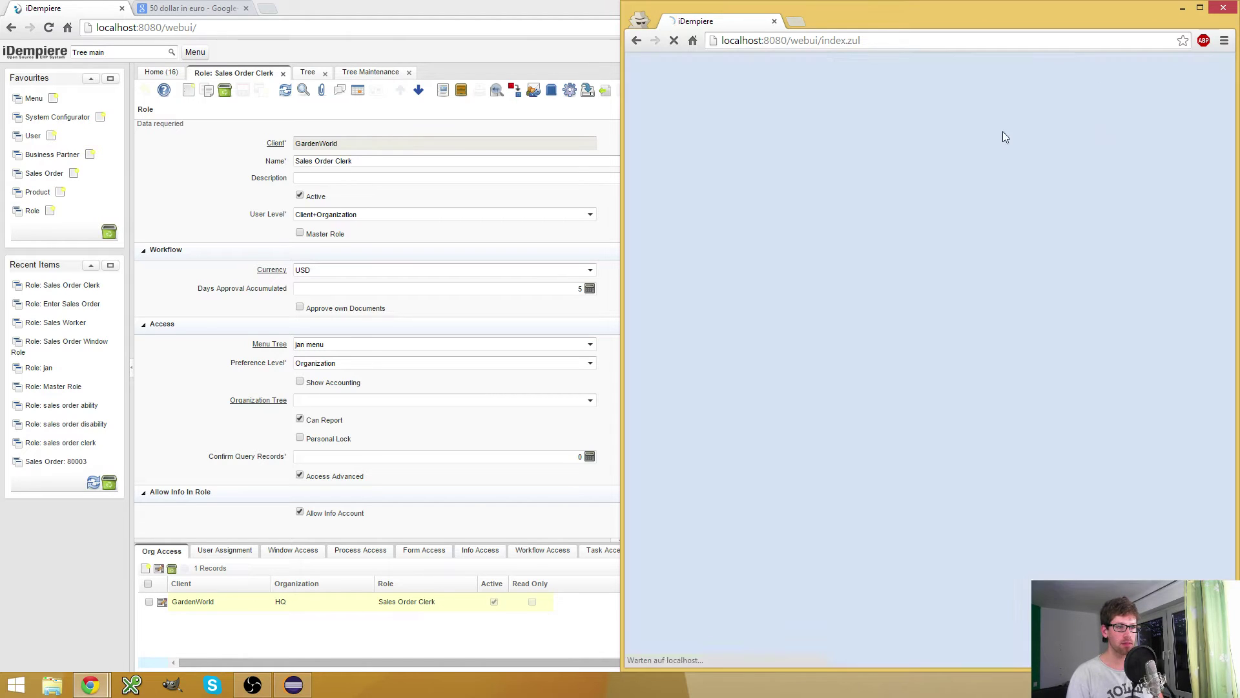
click(1170, 340)
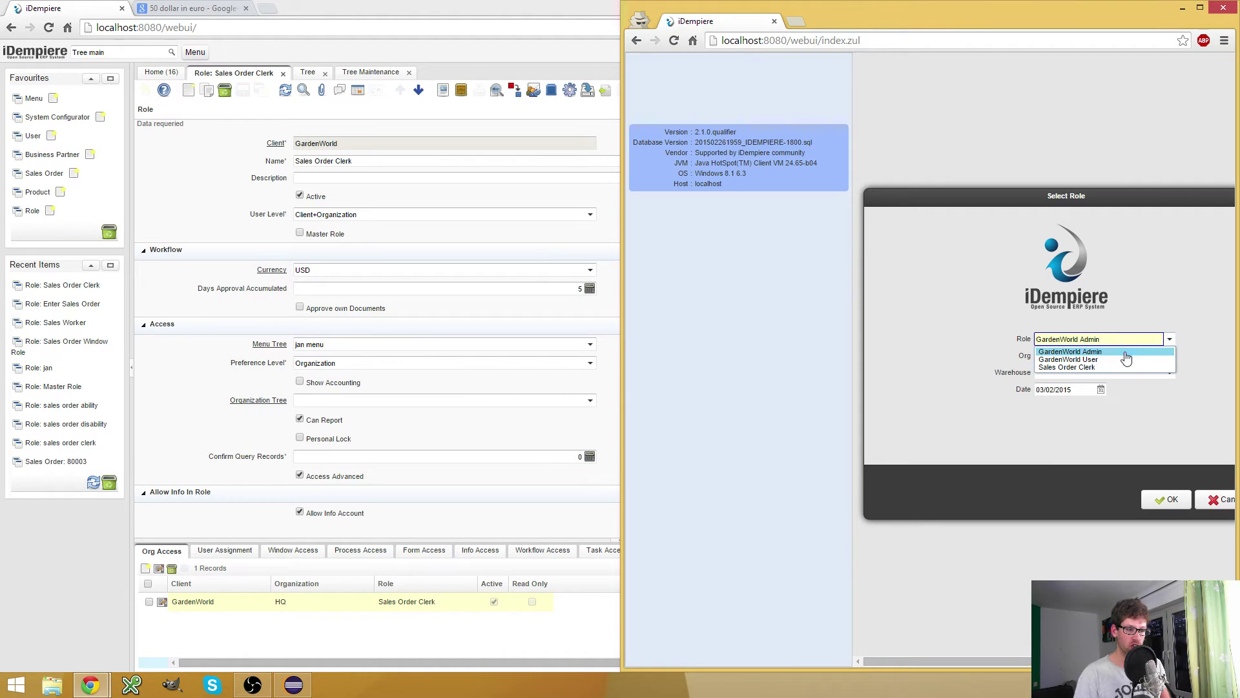
click(1077, 367)
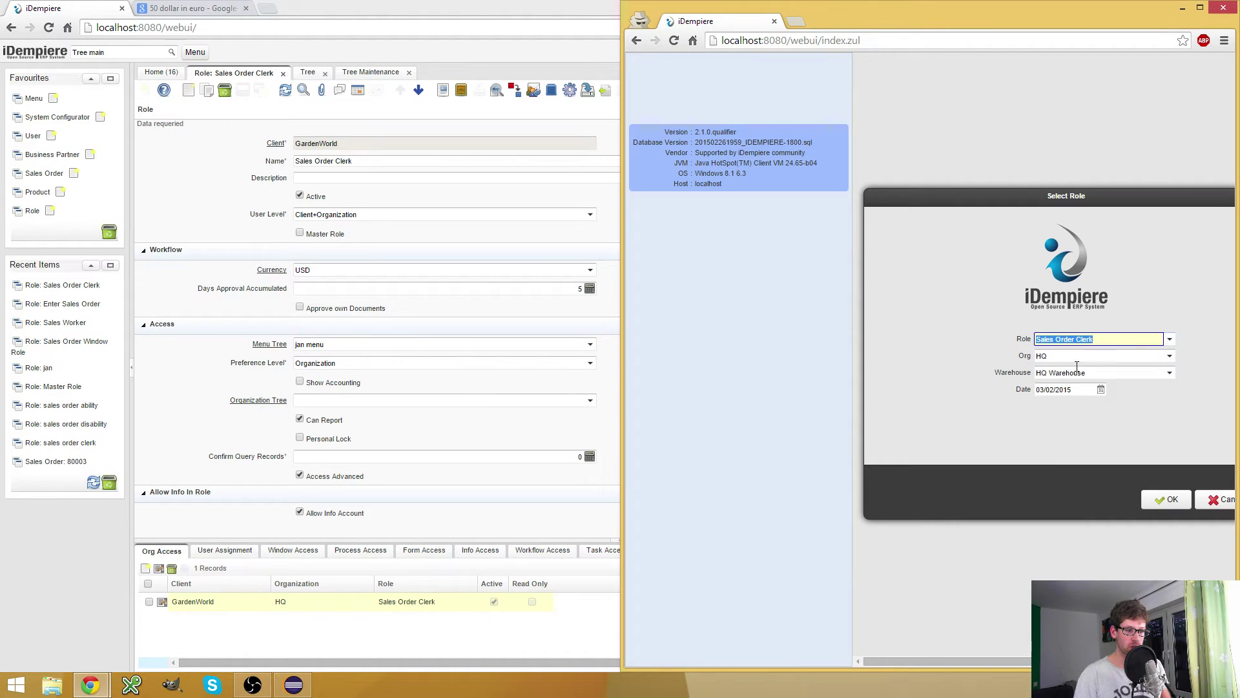
click(1169, 356)
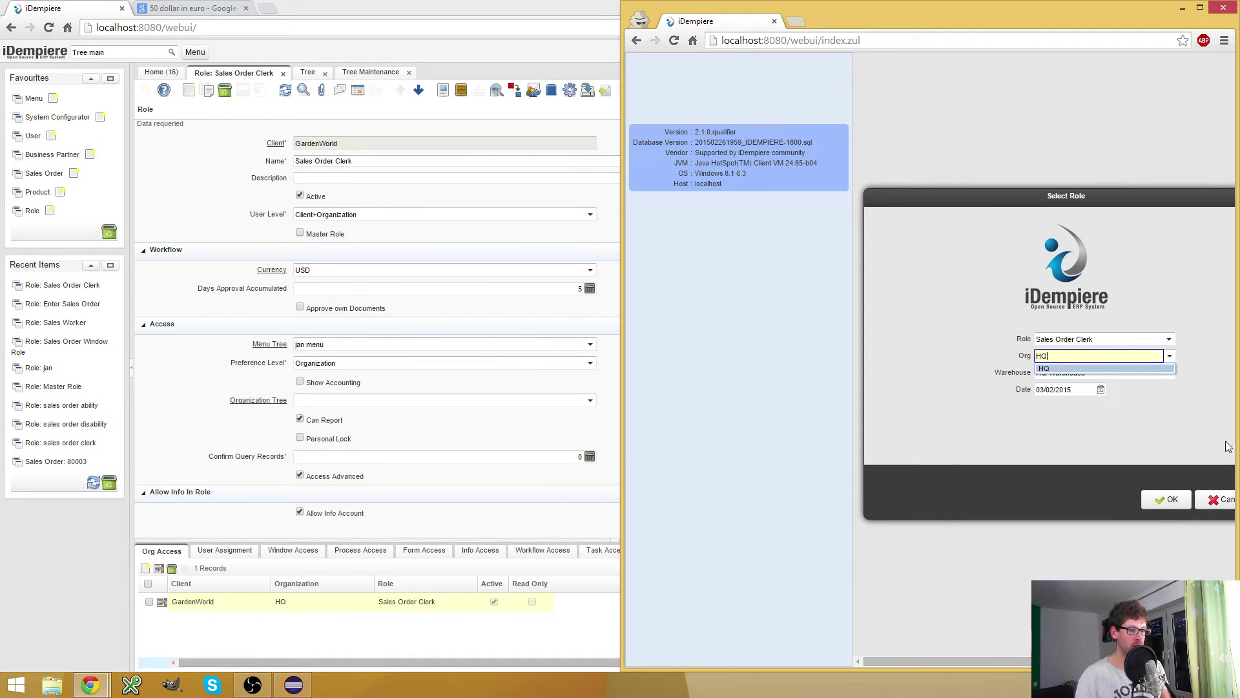
click(1170, 356)
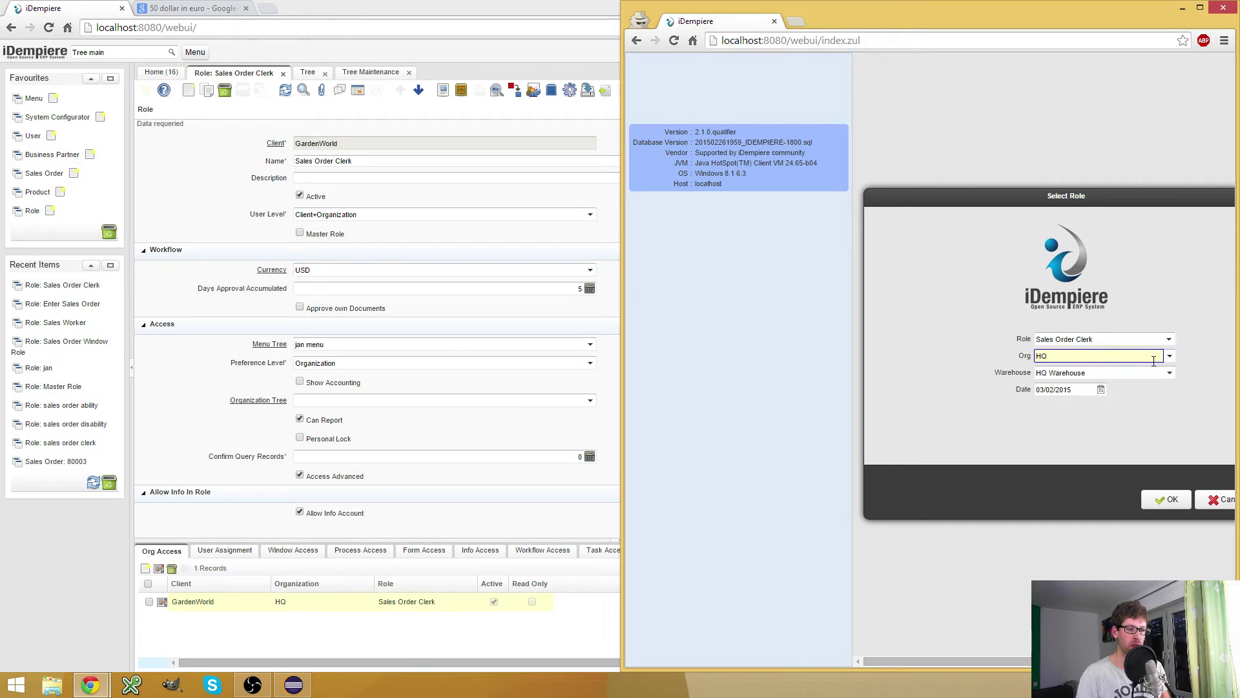
click(1155, 495)
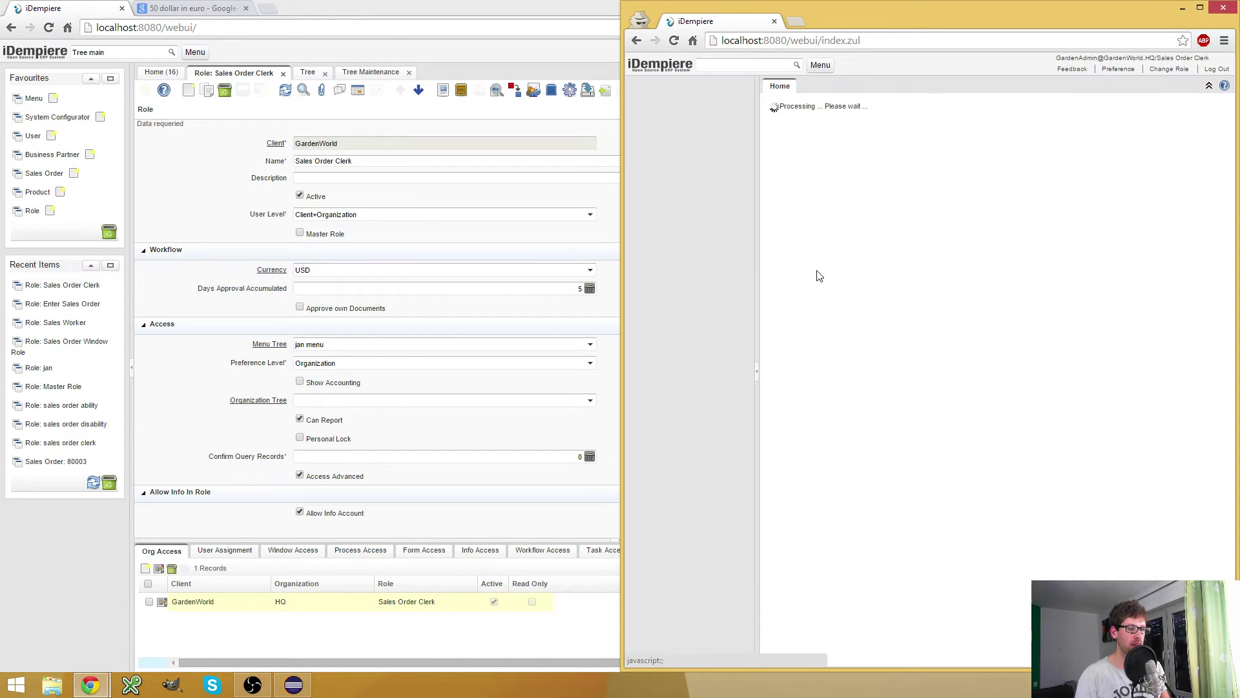
Expand Sales Orders in the clerk's menu and compare its entries with the "jan menu" tree in Tree Maintenance
click(821, 67)
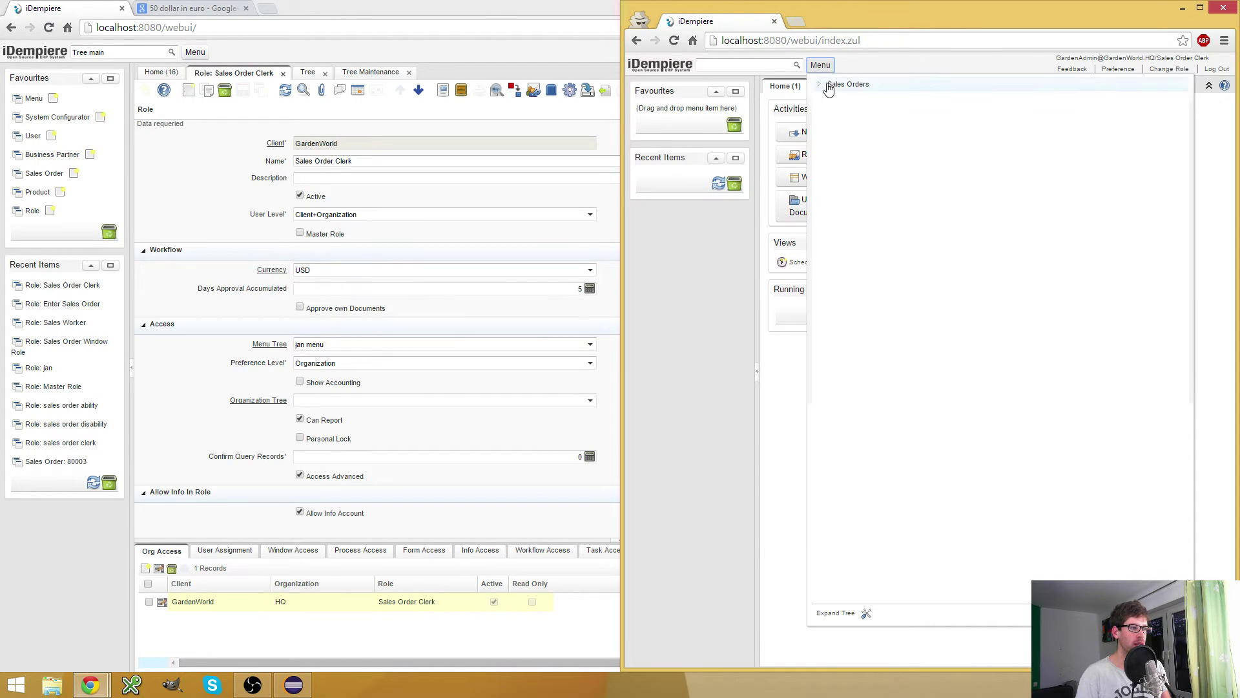
click(820, 86)
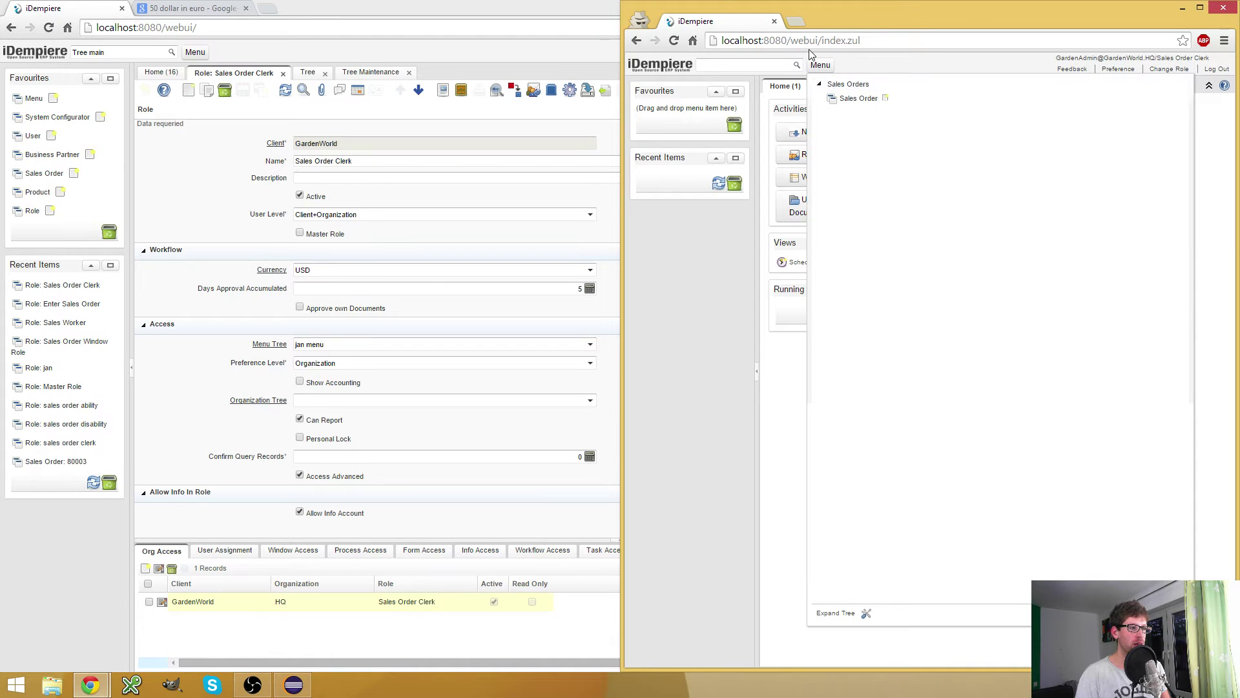
click(365, 73)
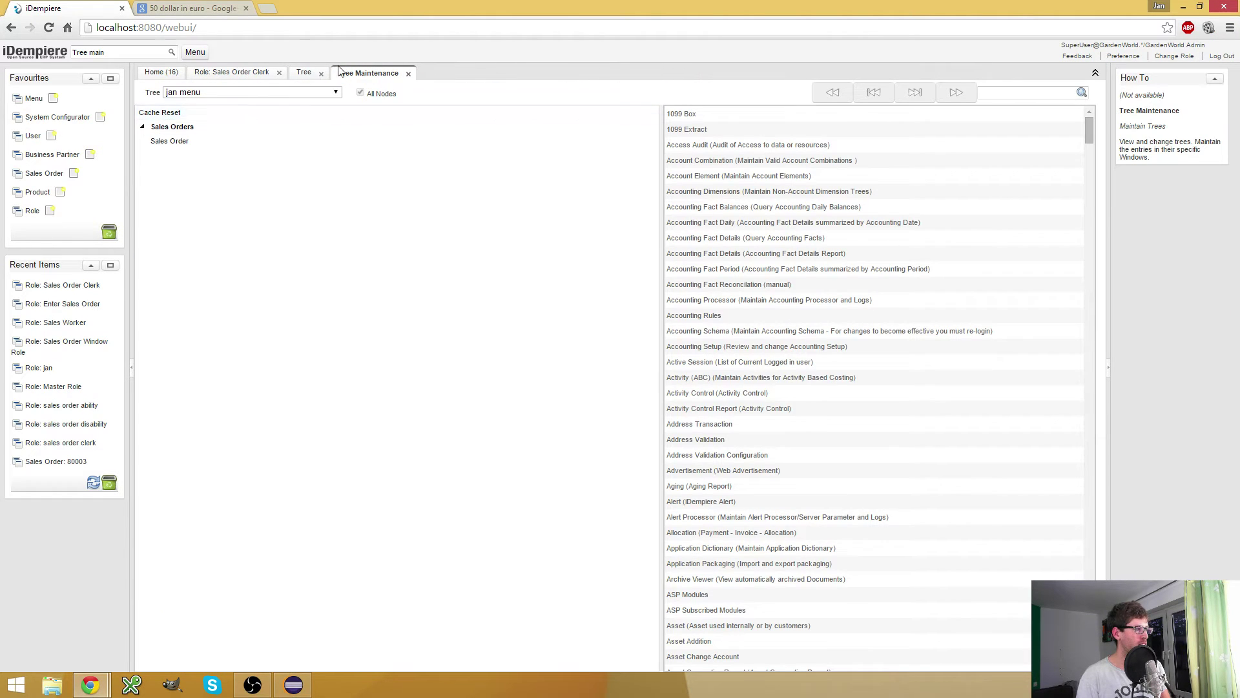
Return to the Sales Order Clerk role record and view its included roles
click(201, 75)
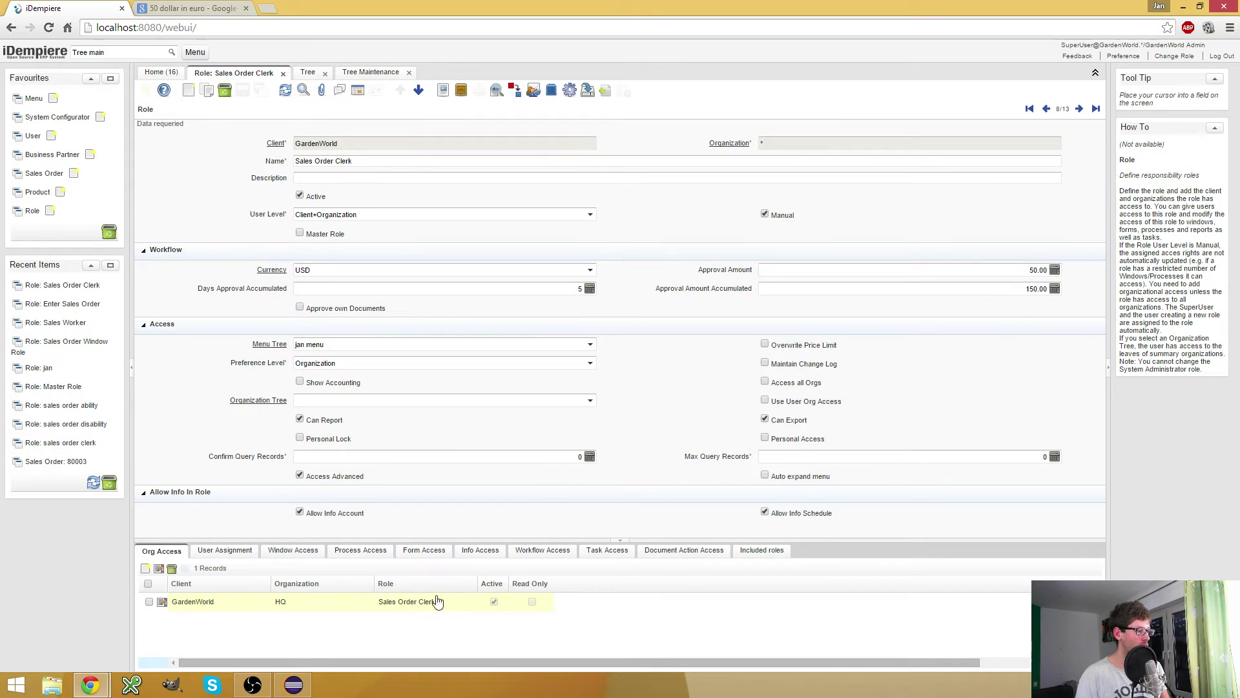
click(762, 552)
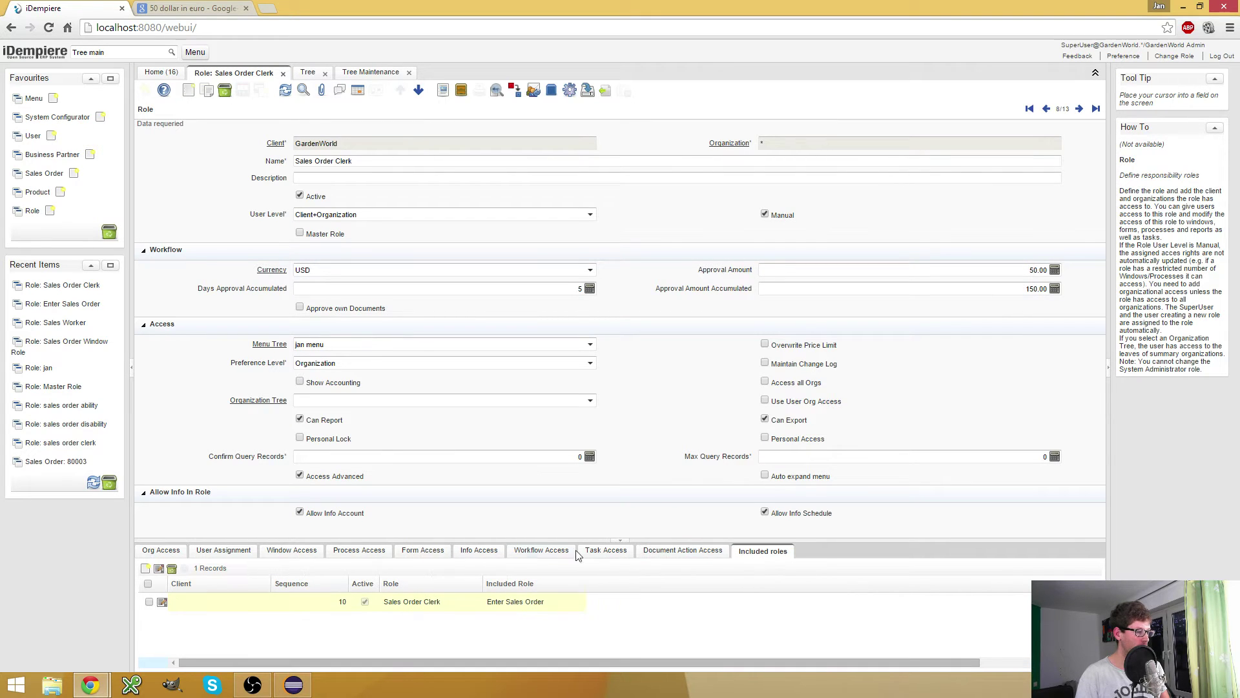
Review the Sales Order Clerk role's process, form and info access entries
click(359, 553)
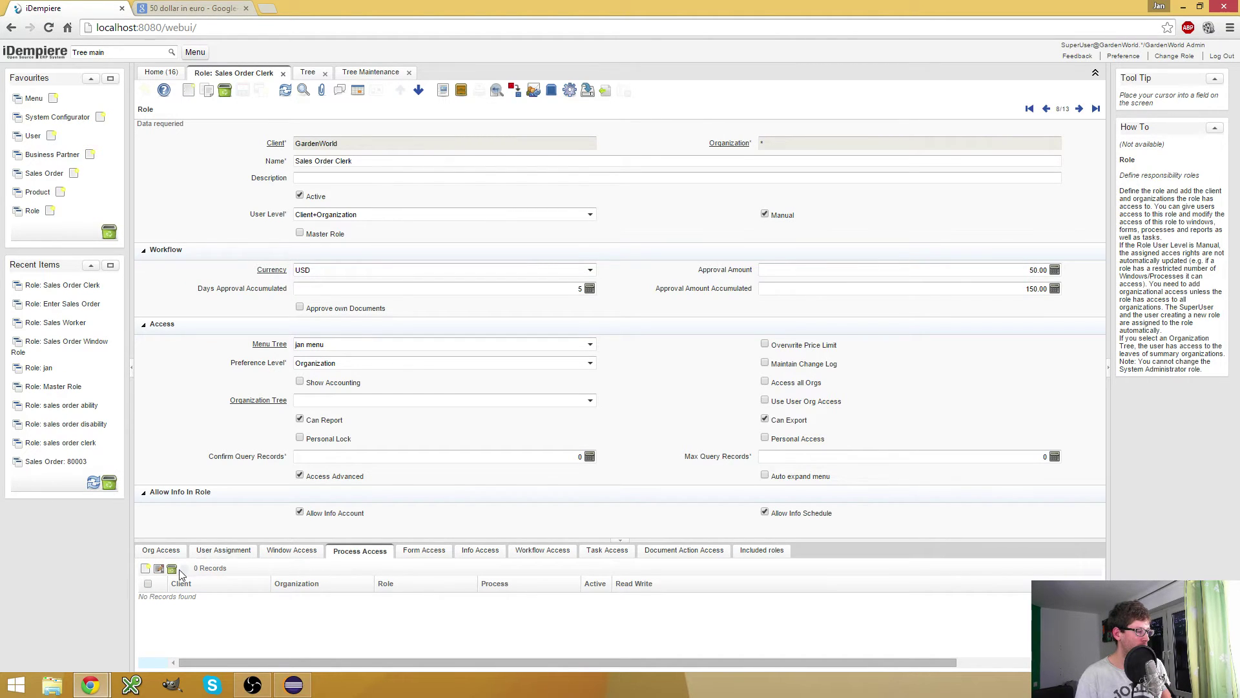
click(450, 552)
click(478, 553)
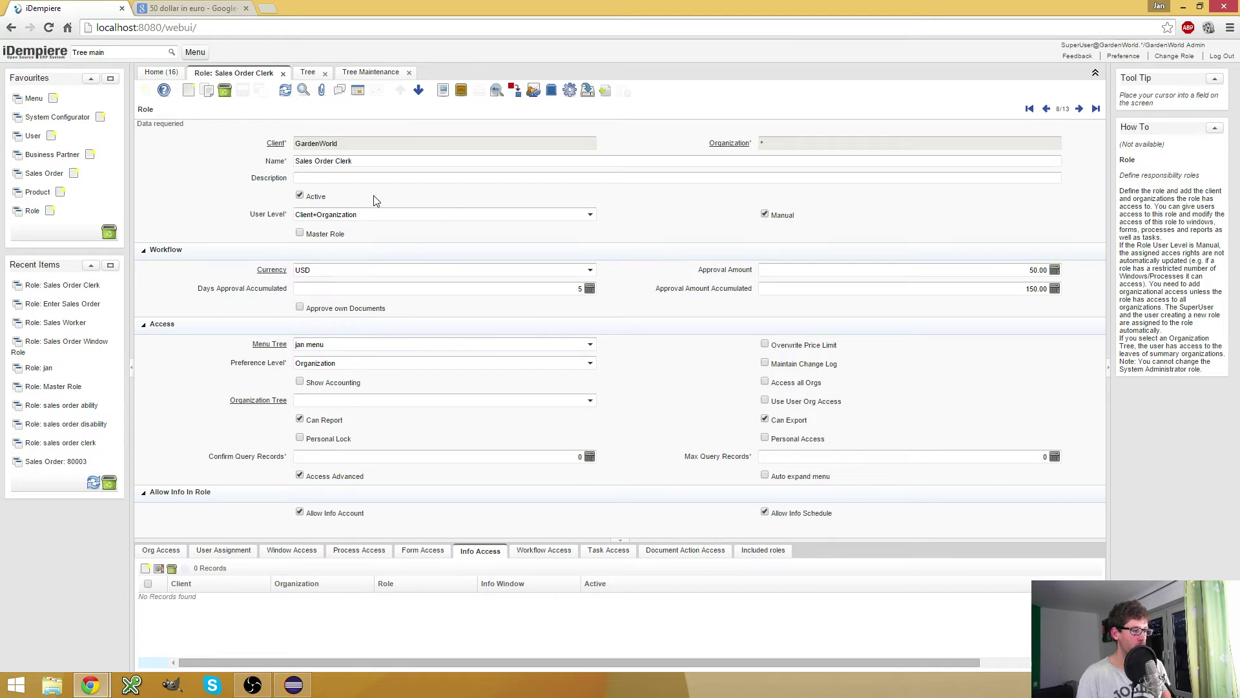
Create and save a new master role named "Cache Reset Ability" with user level Client+Organization
click(188, 90)
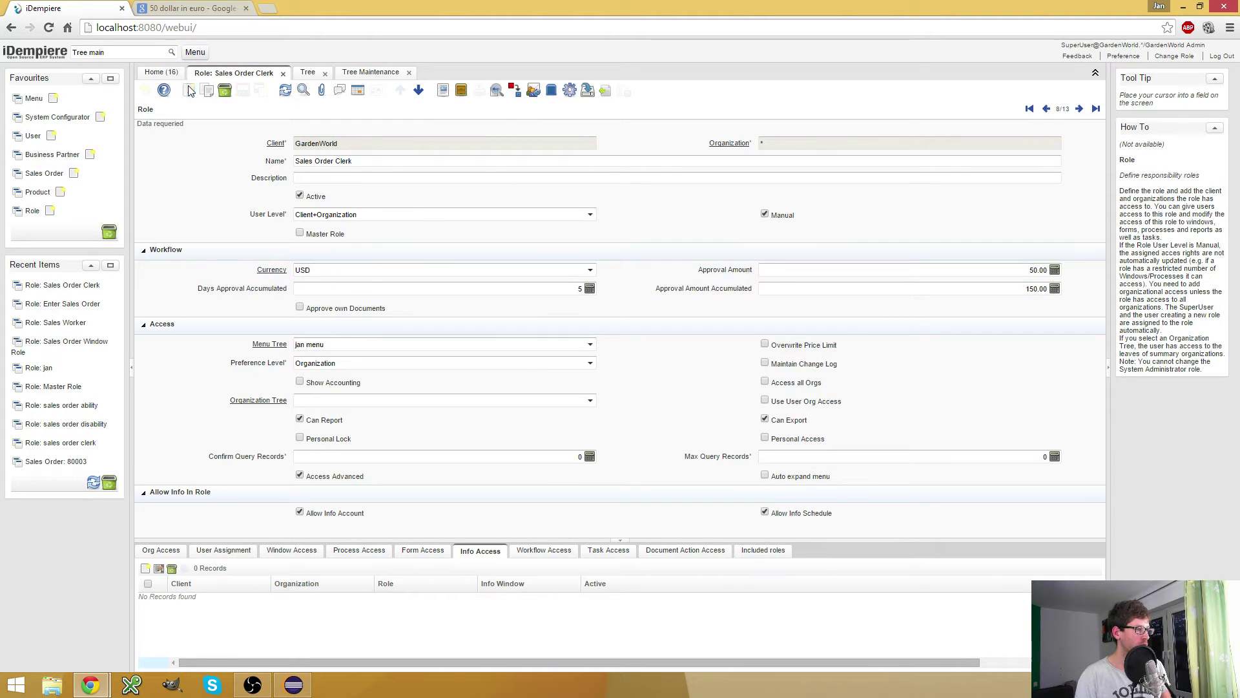
click(301, 233)
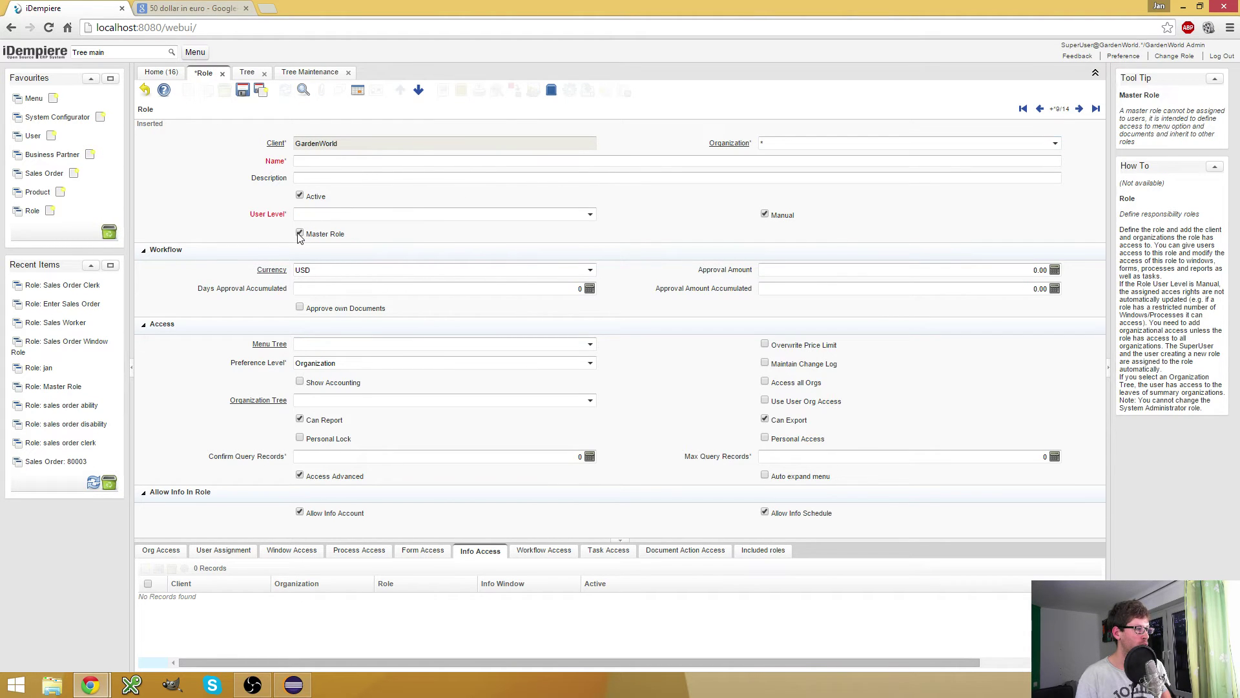
click(354, 165)
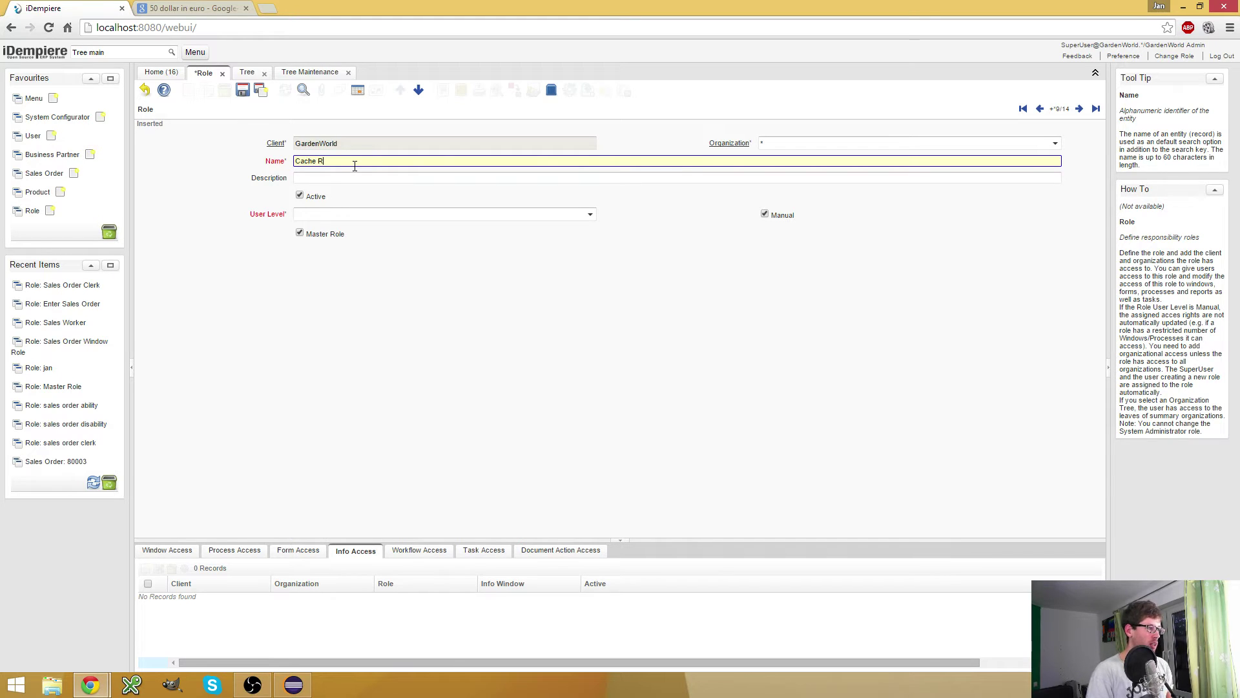
text(Cache Reset Ability)
key(Tab)
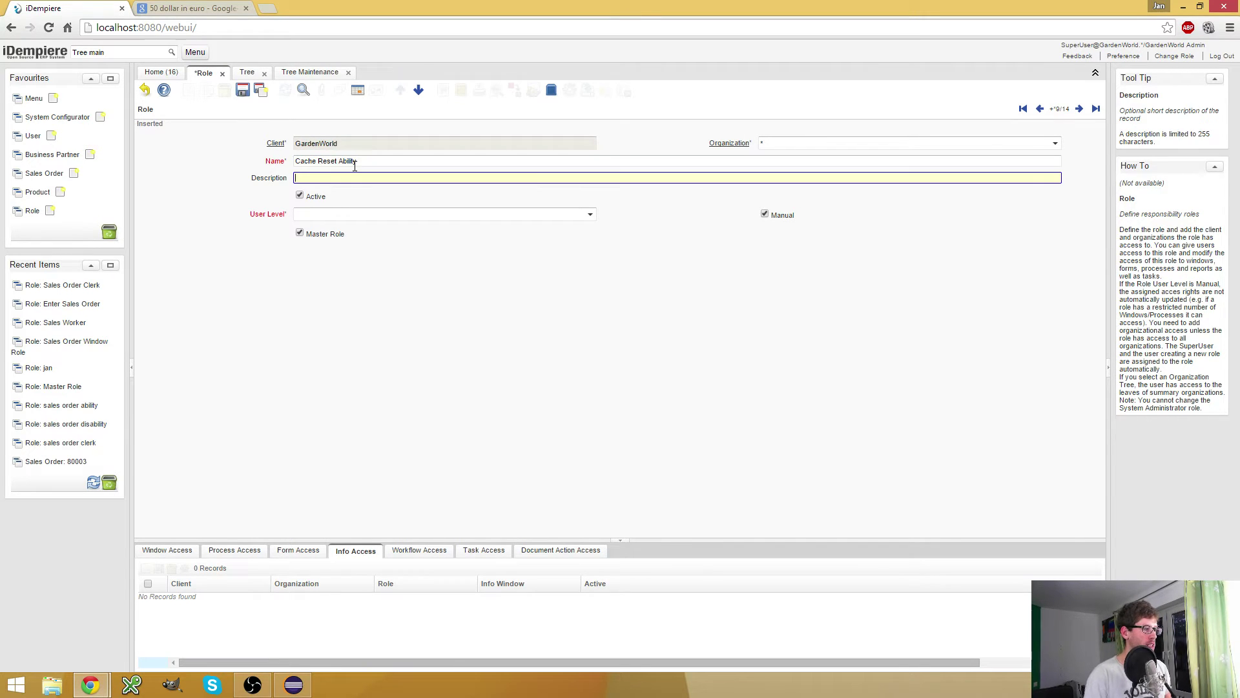
click(590, 215)
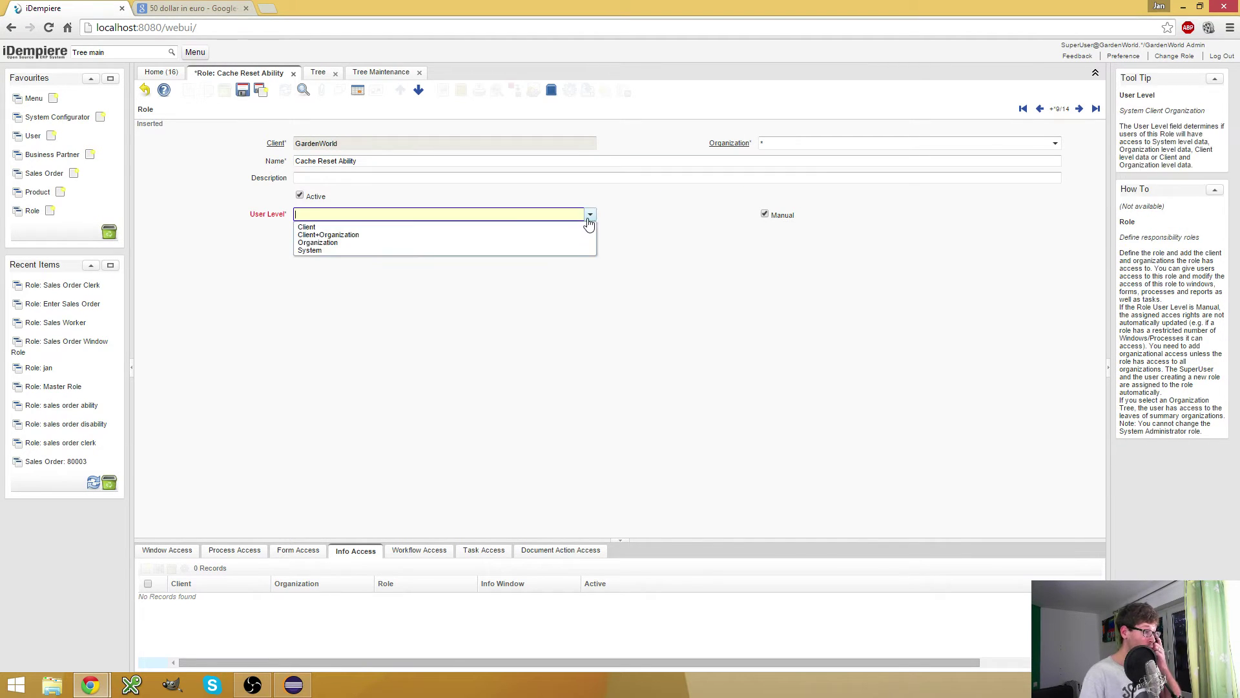
click(400, 236)
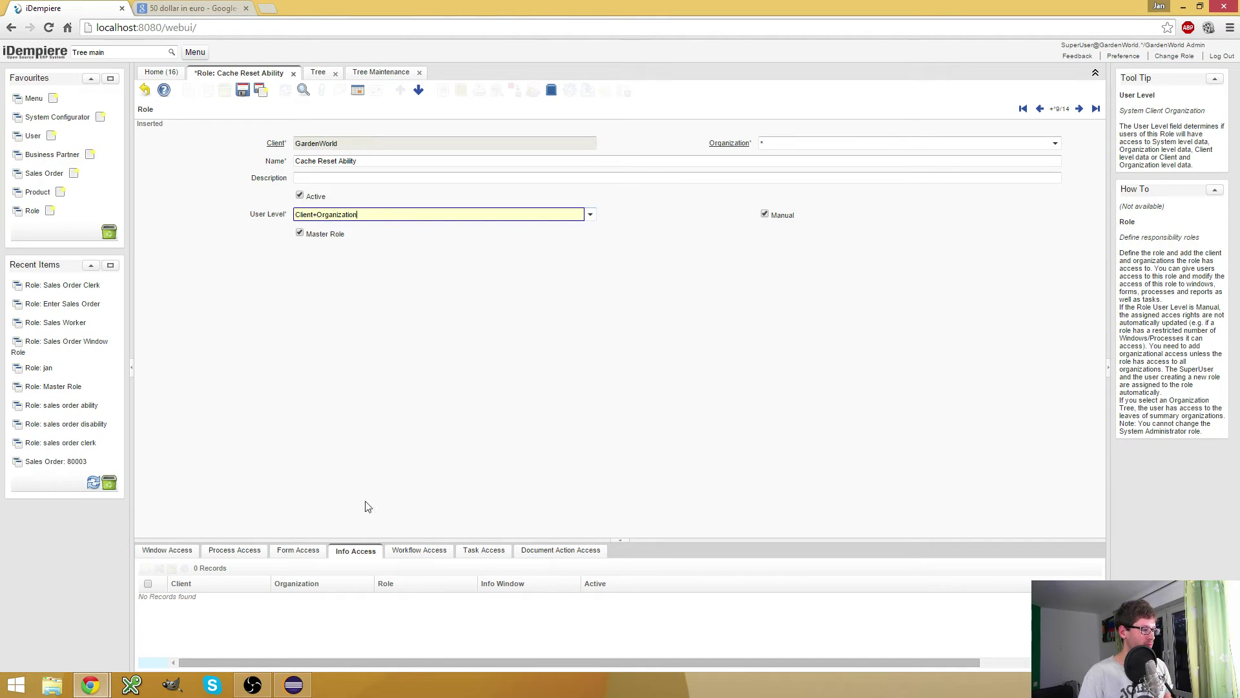
click(241, 90)
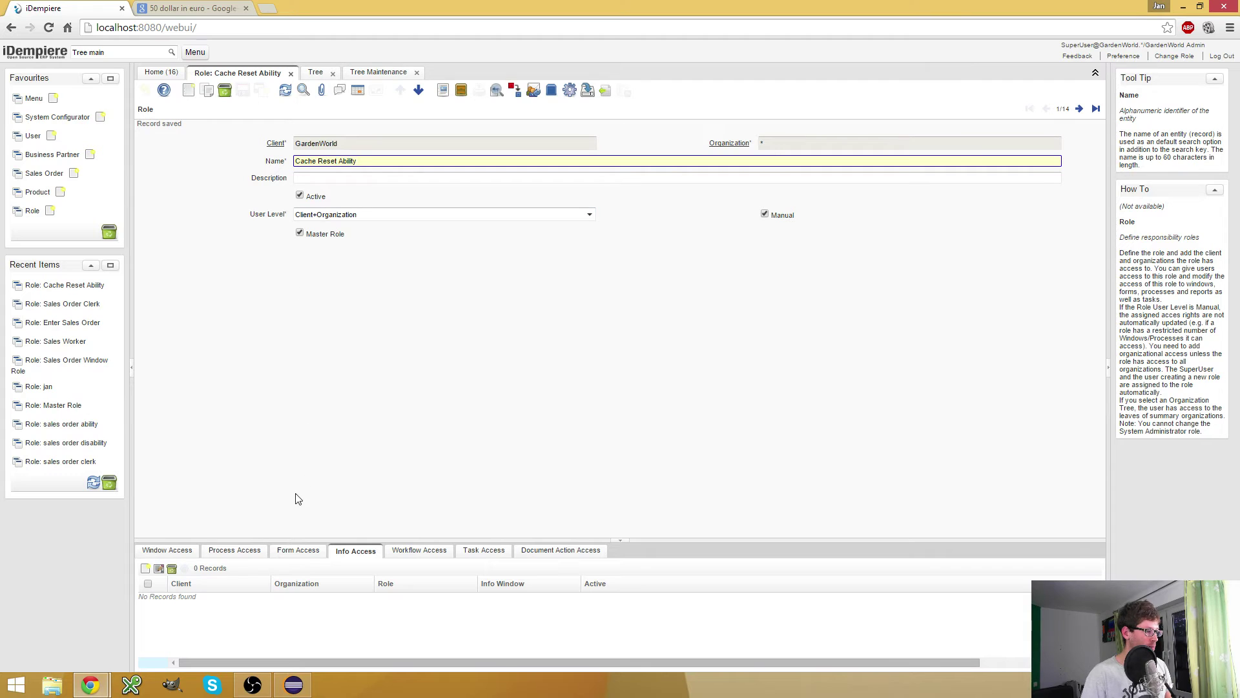
Add a process access record for Cache Reset_Cache Reset to the Cache Reset Ability role and save it
click(235, 550)
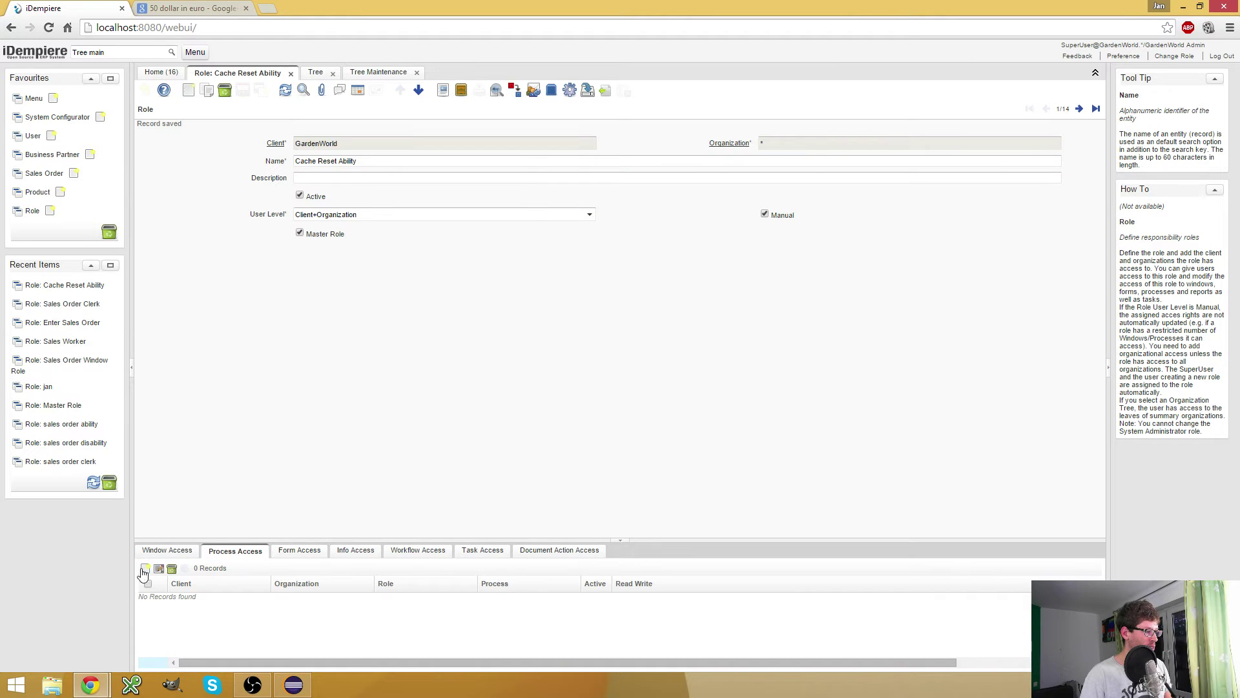
click(444, 180)
text(Cache Reset_Cache Reset)
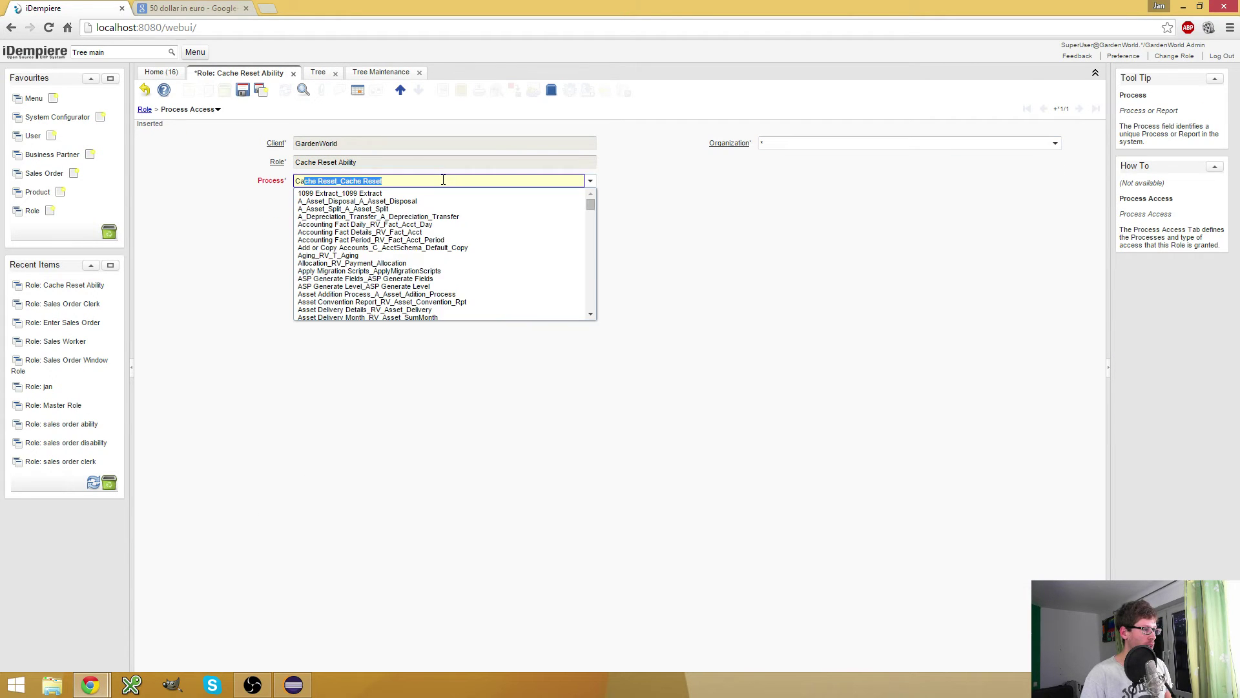
key(Tab)
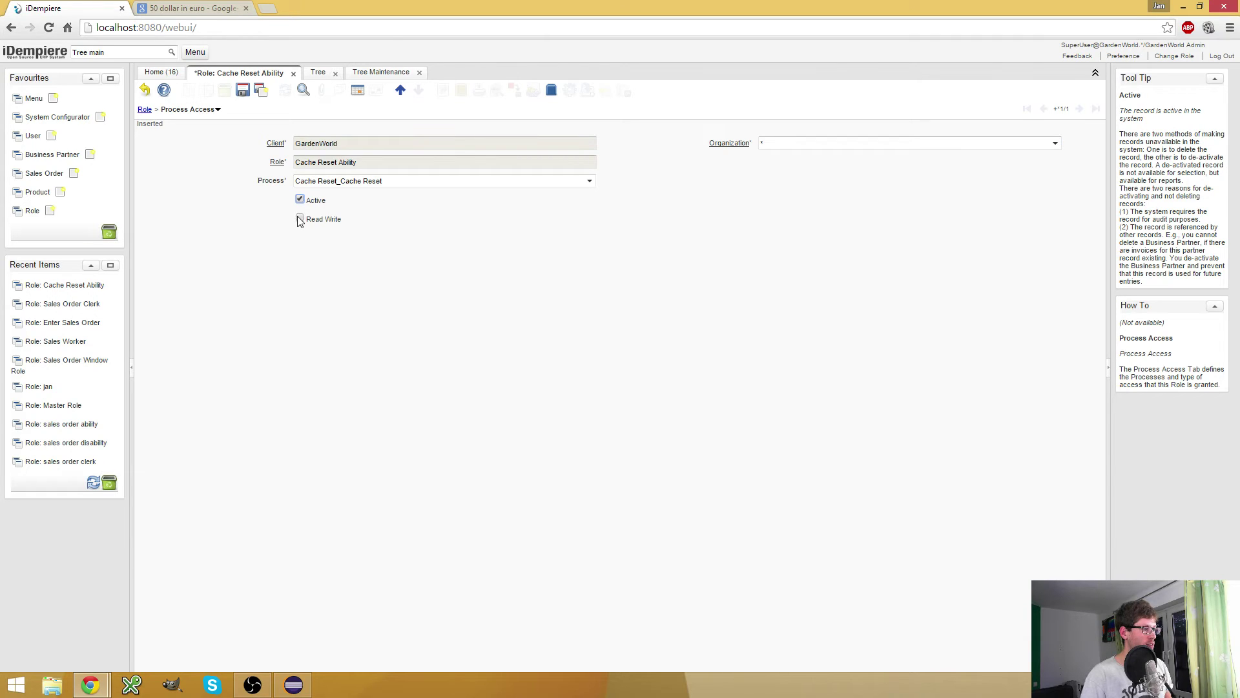
click(242, 90)
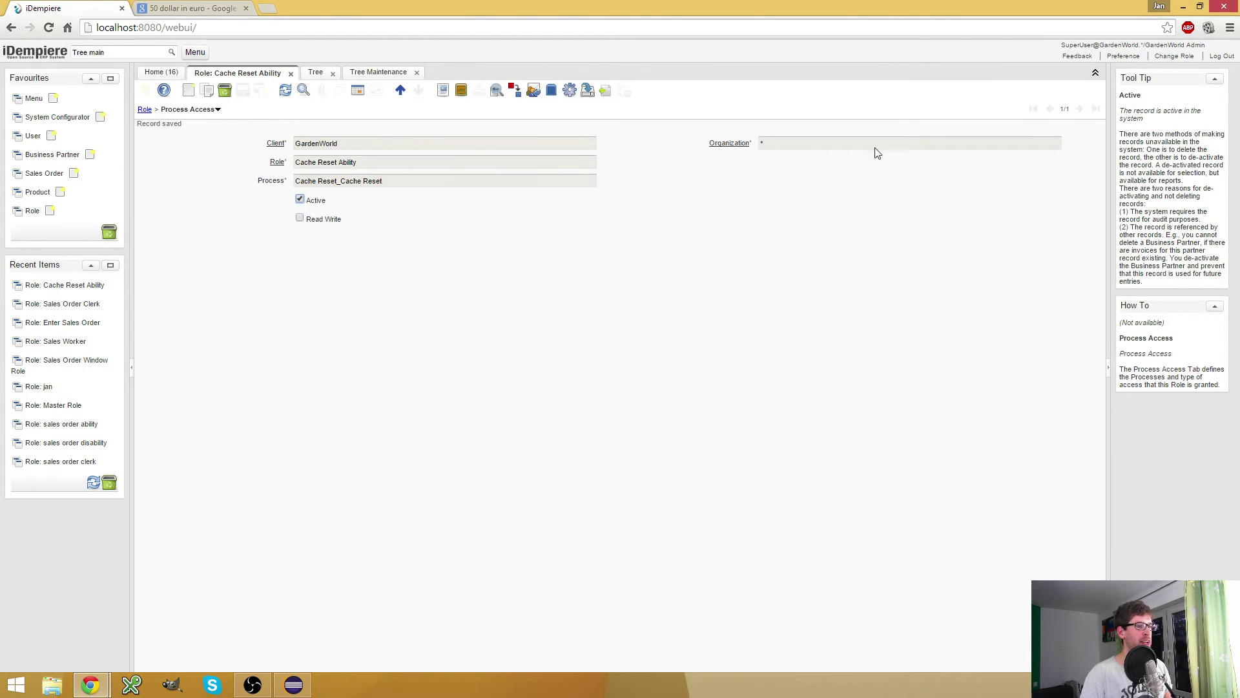
Switch to the GardenAdmin browser window and re-enter the Sales Order Clerk role with organization HQ and HQ Warehouse
mouse_move(91, 690)
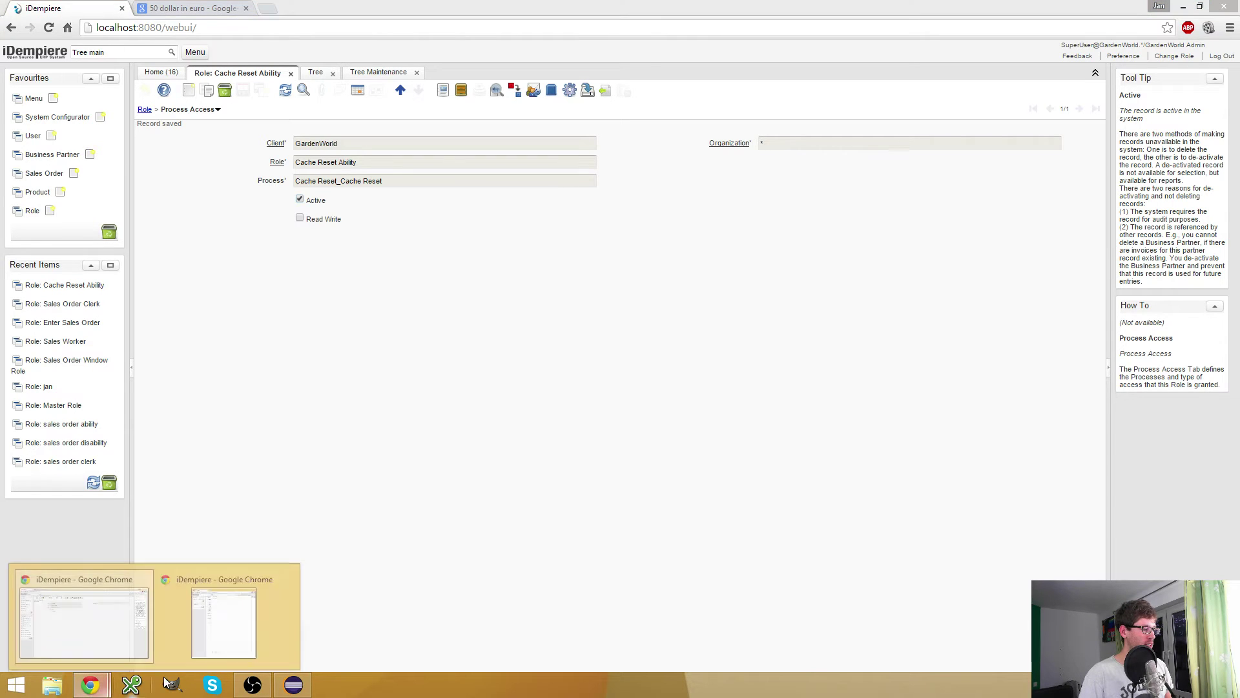
click(230, 623)
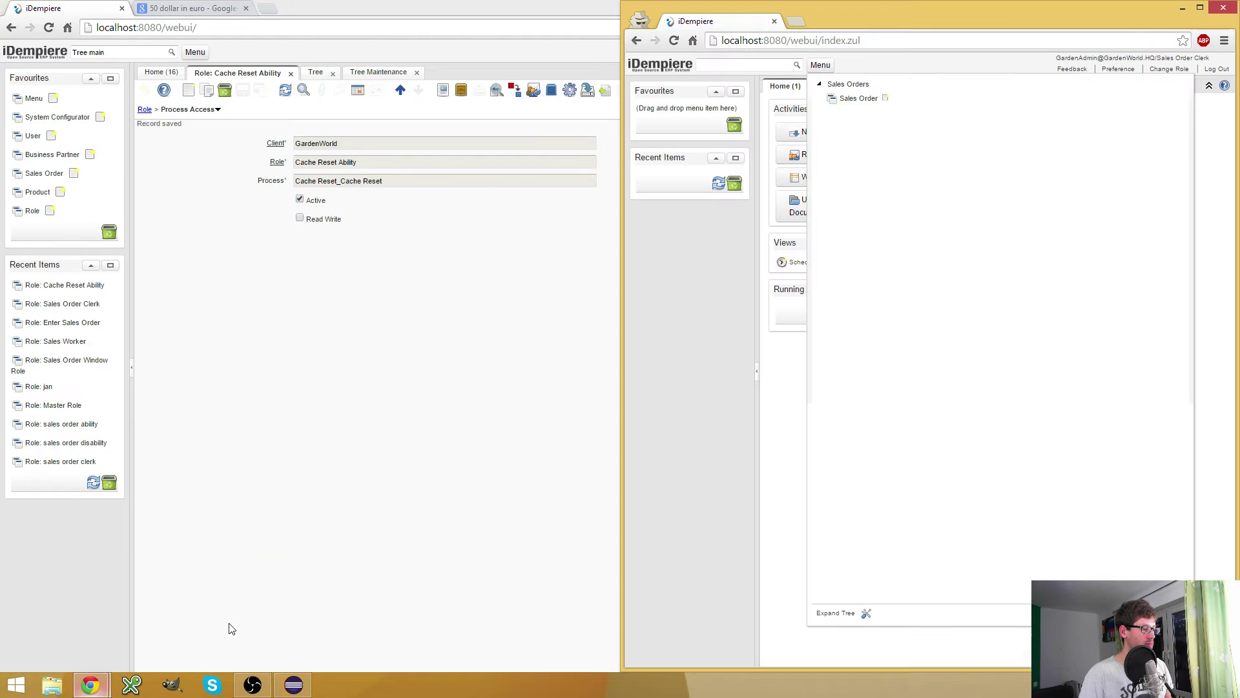
click(1184, 69)
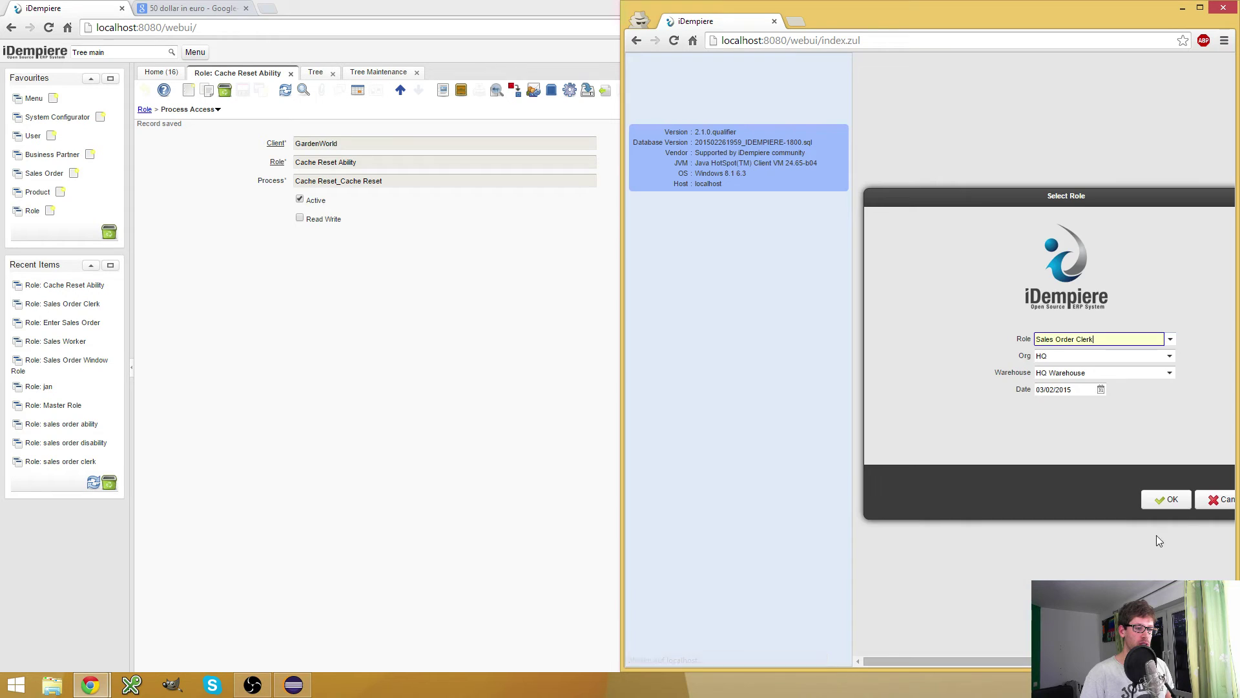
click(1167, 496)
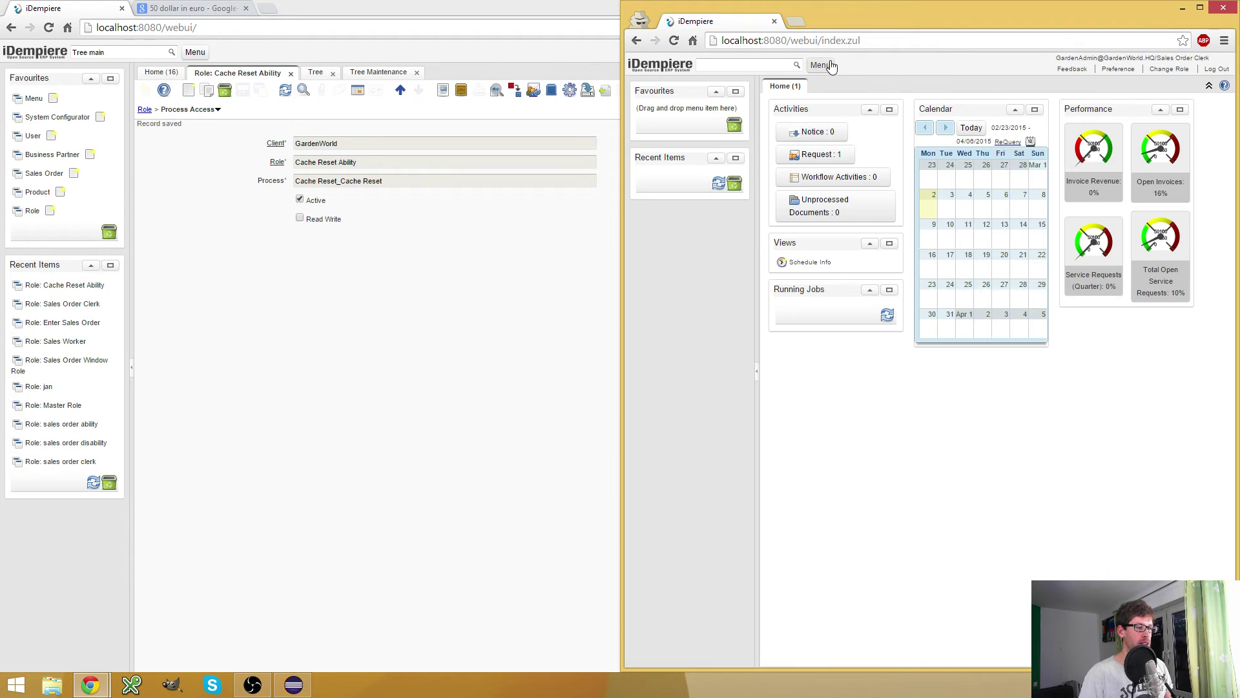
Add Cache Reset Ability as an included role of the Sales Order Clerk role and save the record
click(145, 110)
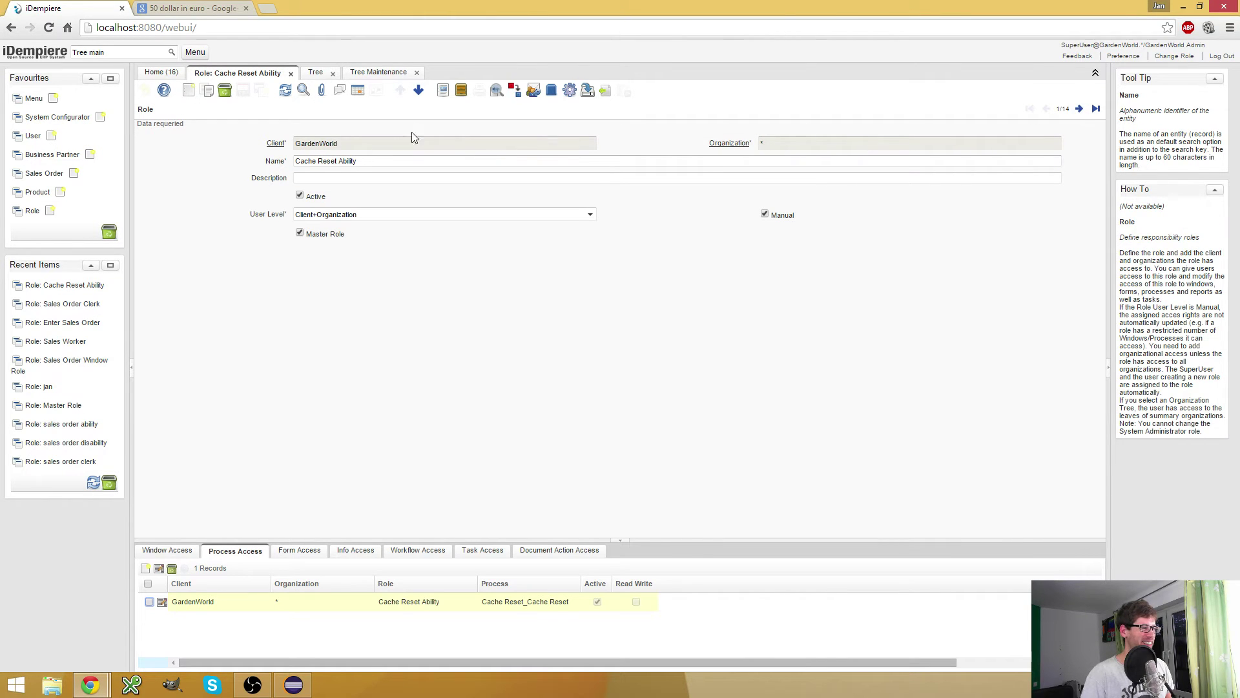
click(1080, 109)
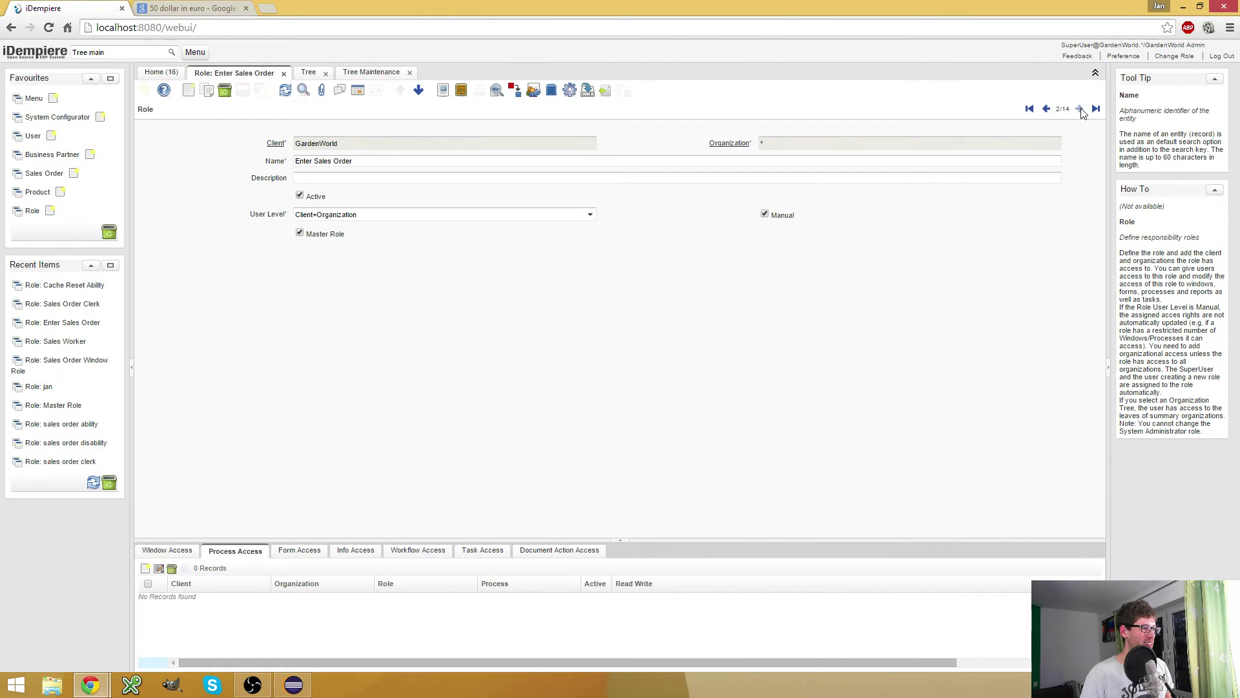
click(1081, 110)
click(1080, 110)
click(1080, 110)
click(1081, 109)
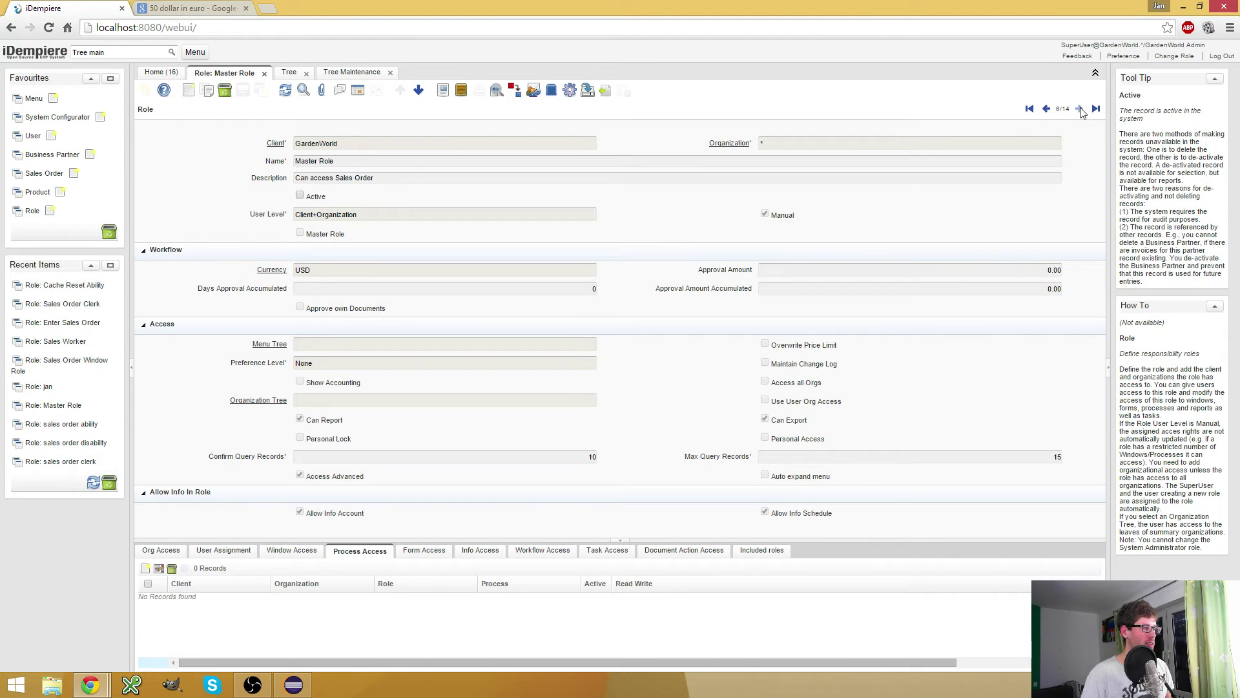
click(1081, 109)
click(1081, 110)
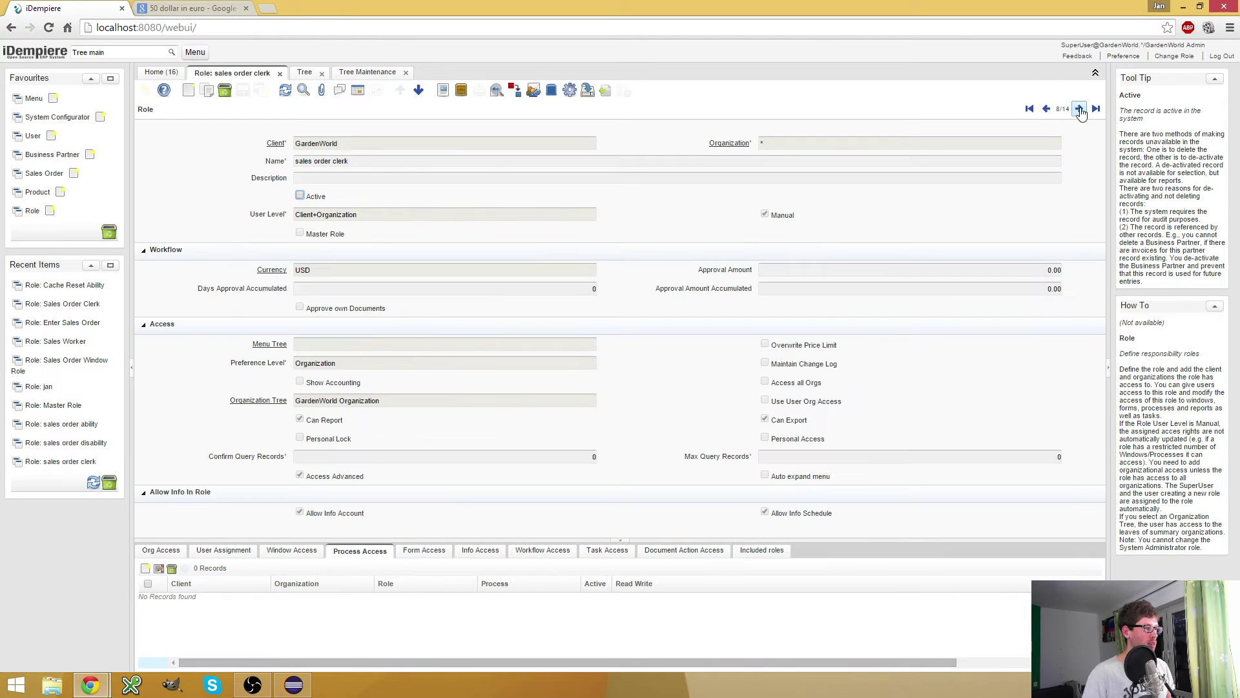
click(1081, 110)
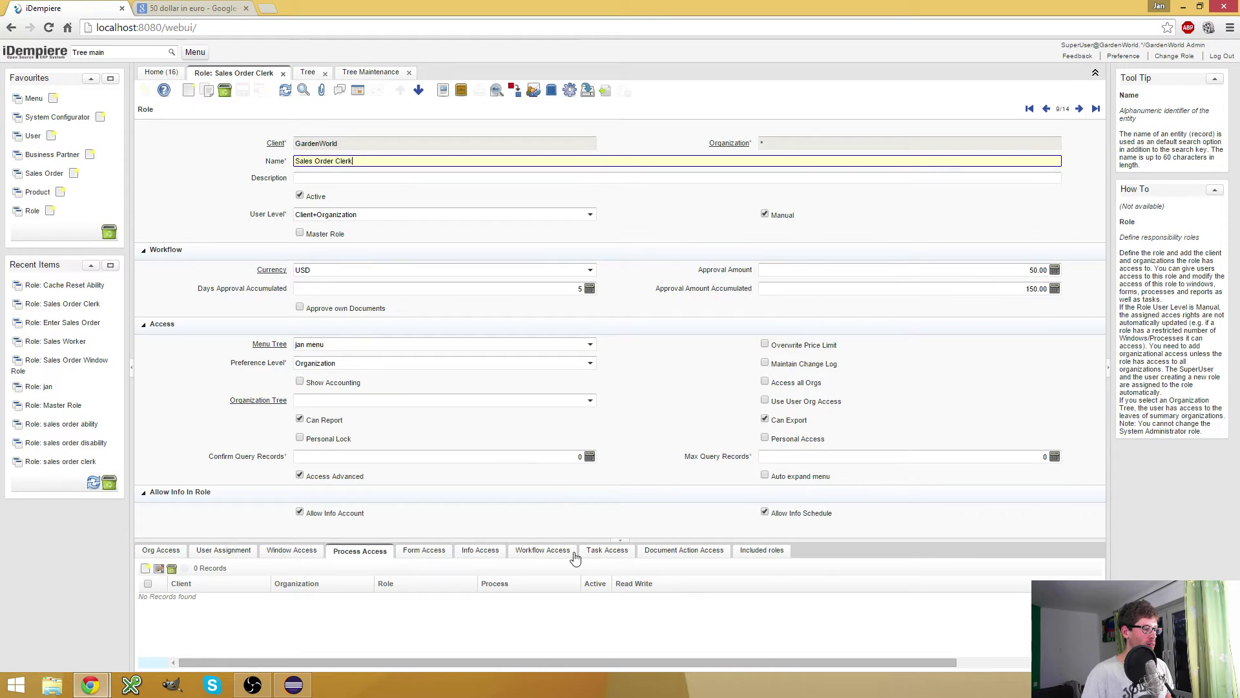
click(762, 550)
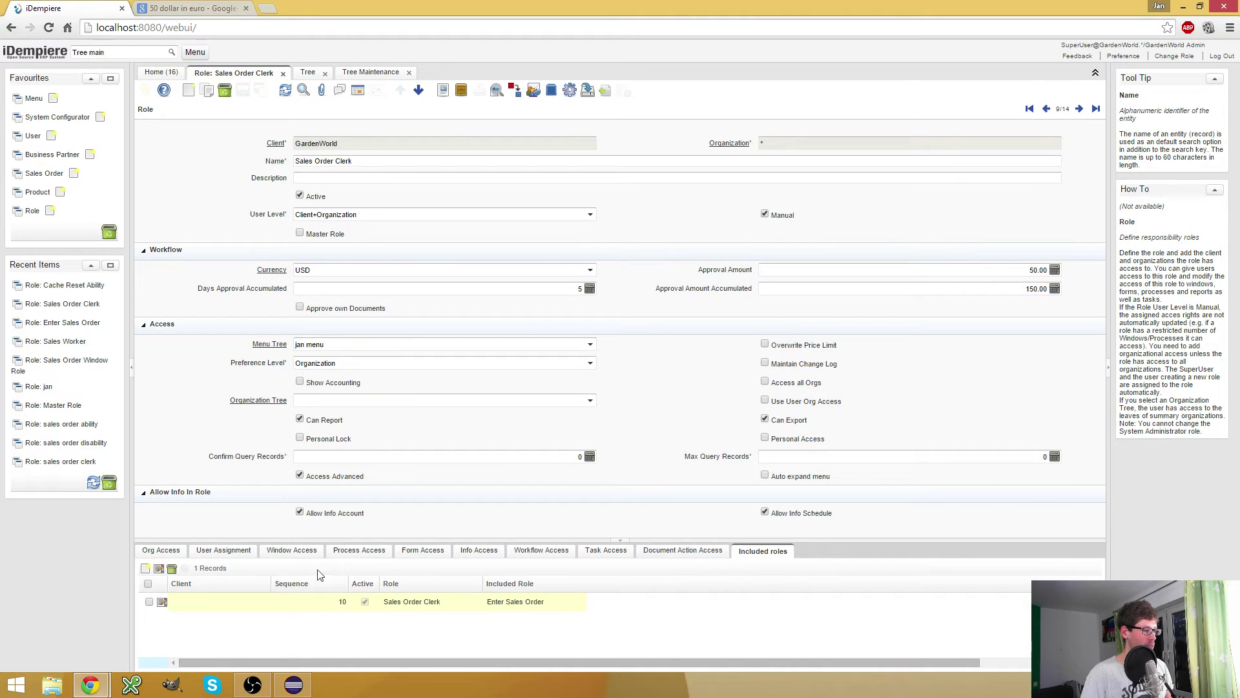
click(145, 568)
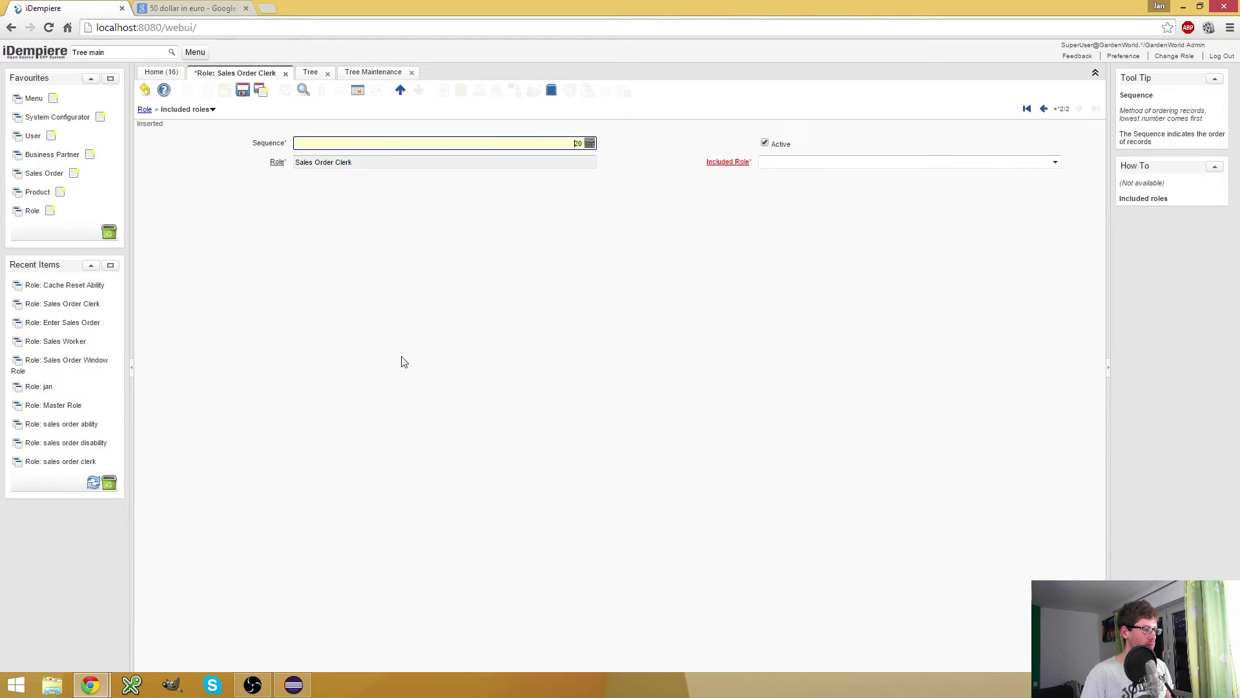
click(1056, 162)
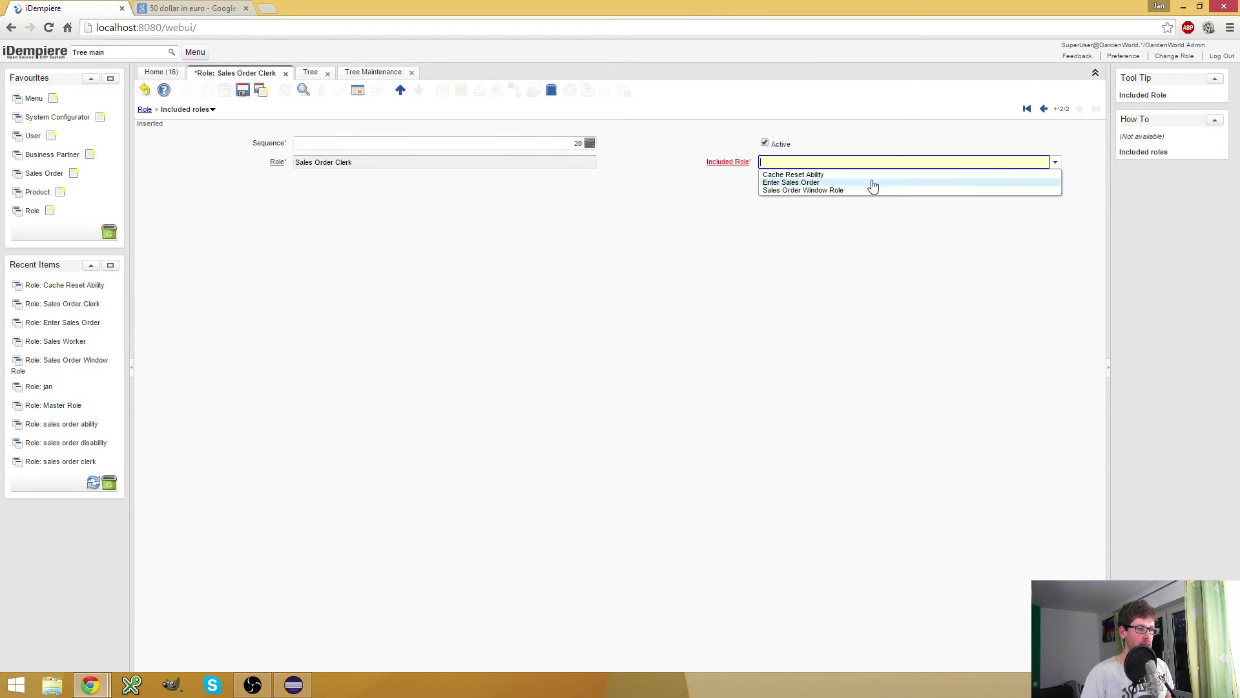
click(792, 174)
click(241, 92)
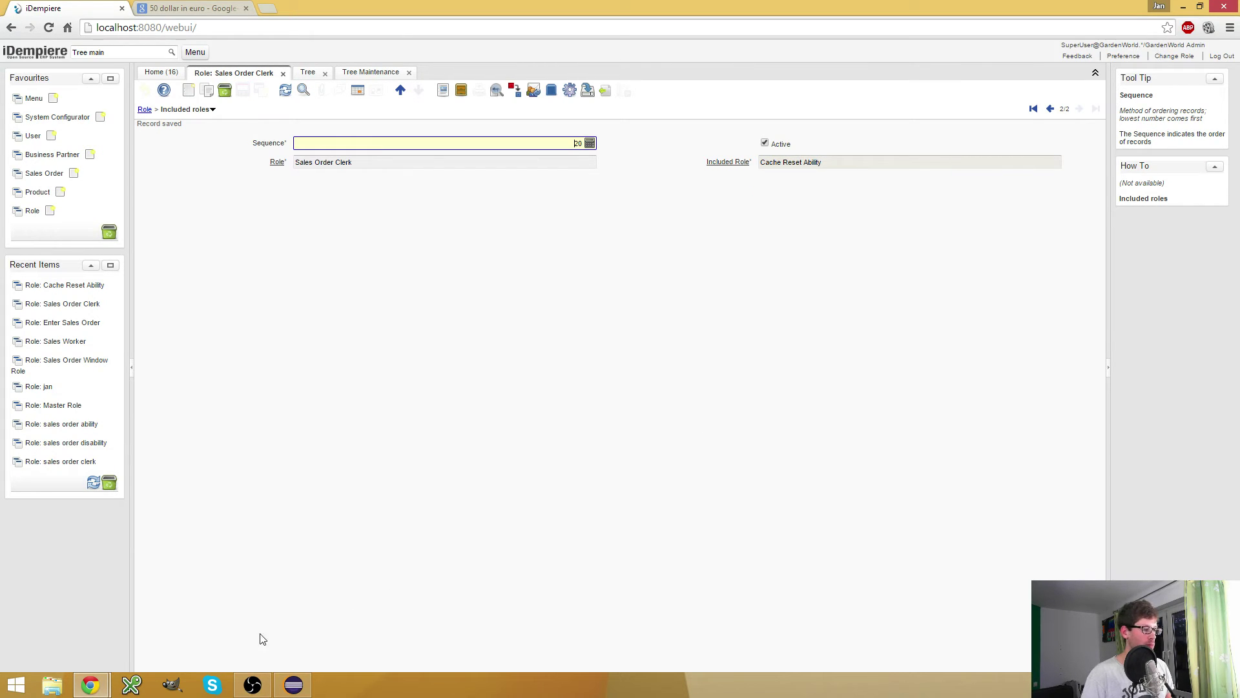
Reload the Sales Order Clerk role in the GardenAdmin browser window, keeping organization HQ and HQ Warehouse
mouse_move(90, 684)
click(207, 646)
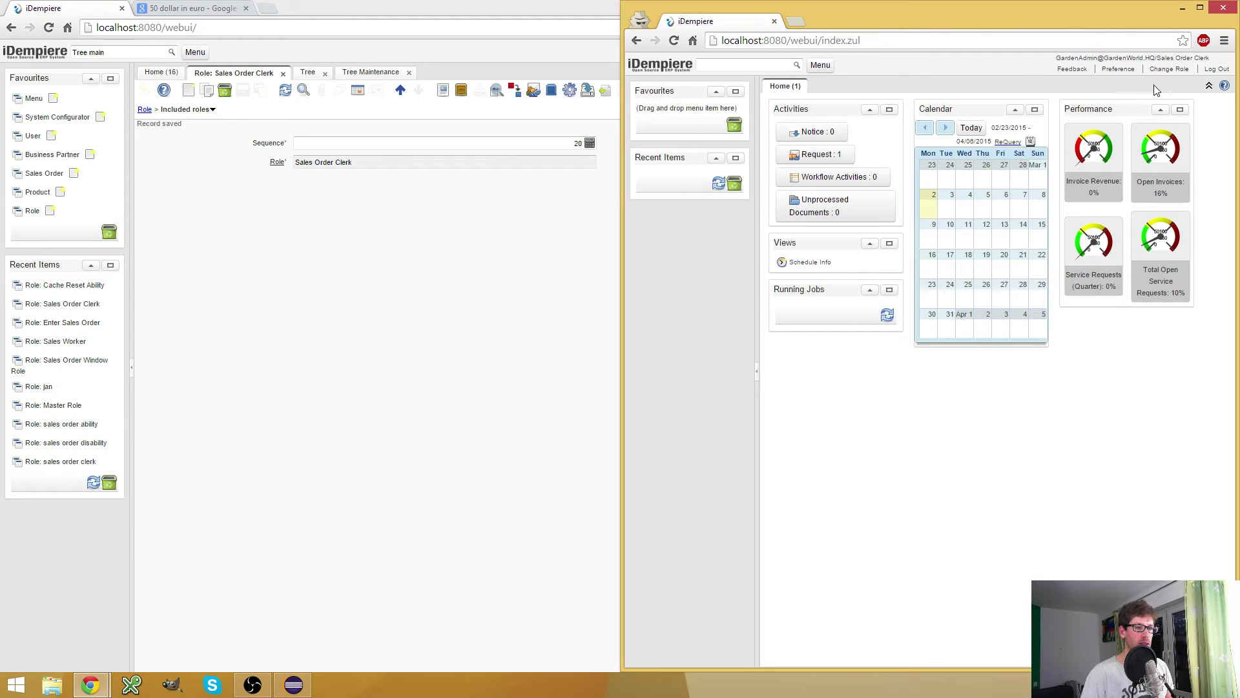
click(1182, 69)
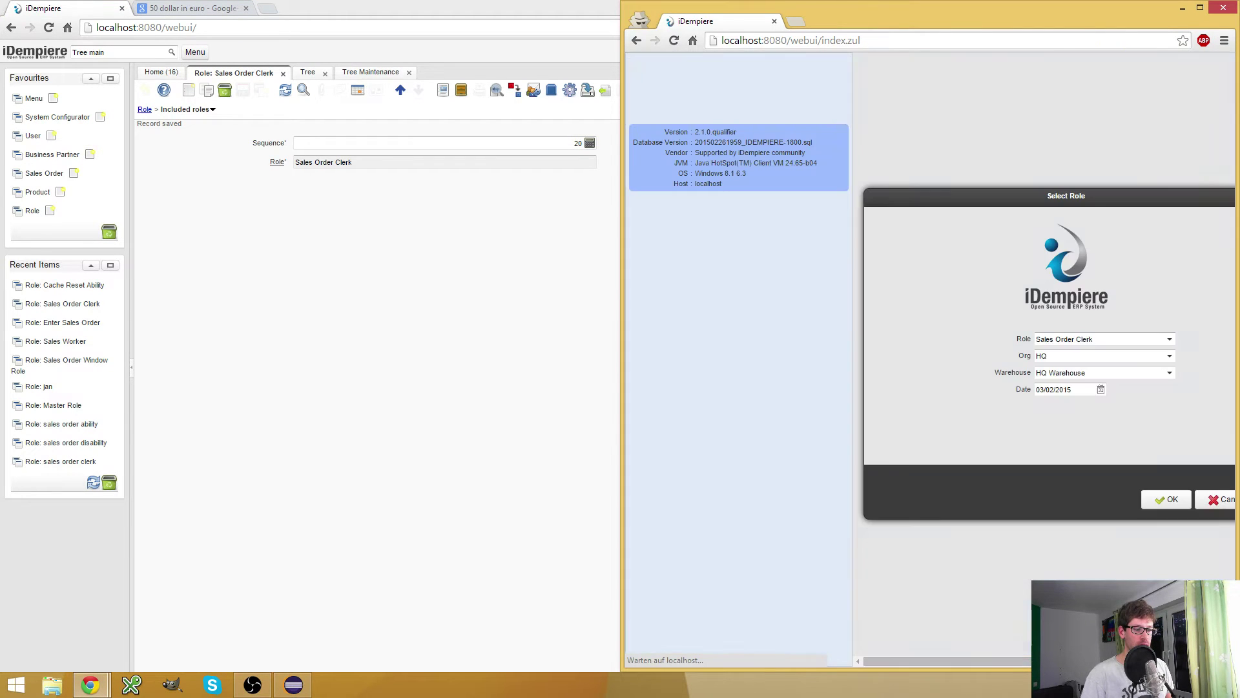
click(1162, 498)
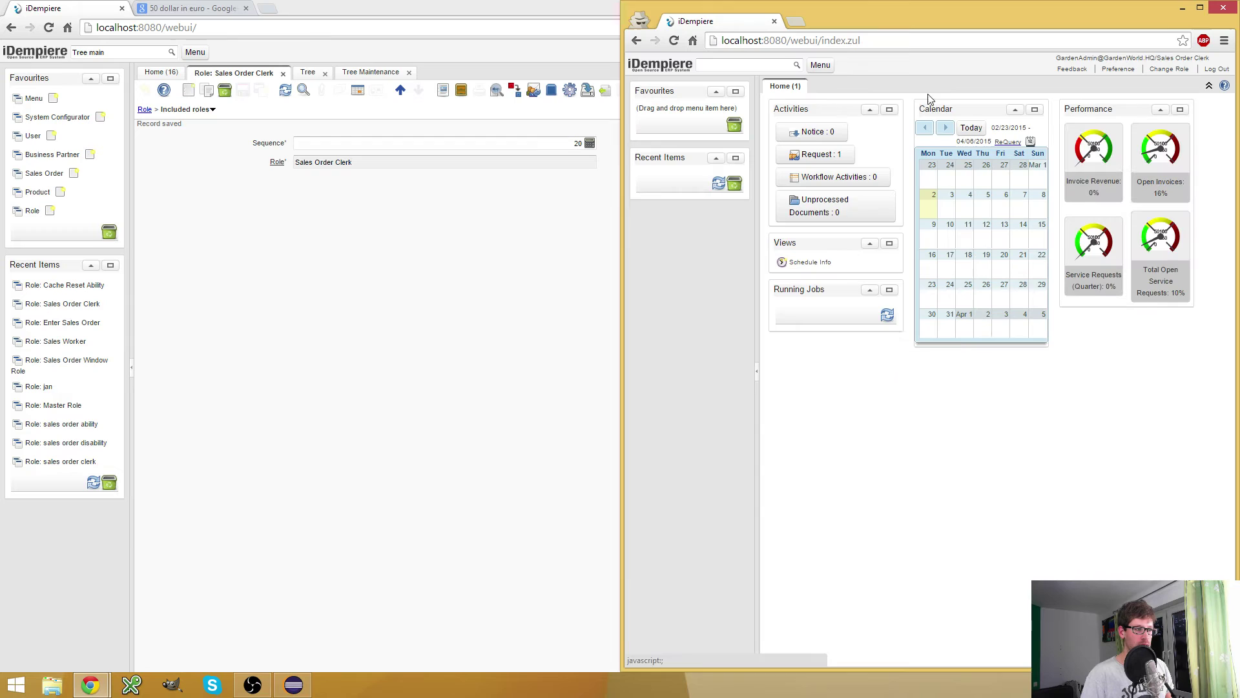
Open Cache Reset from the clerk's menu and examine whether the role may access the process
click(820, 64)
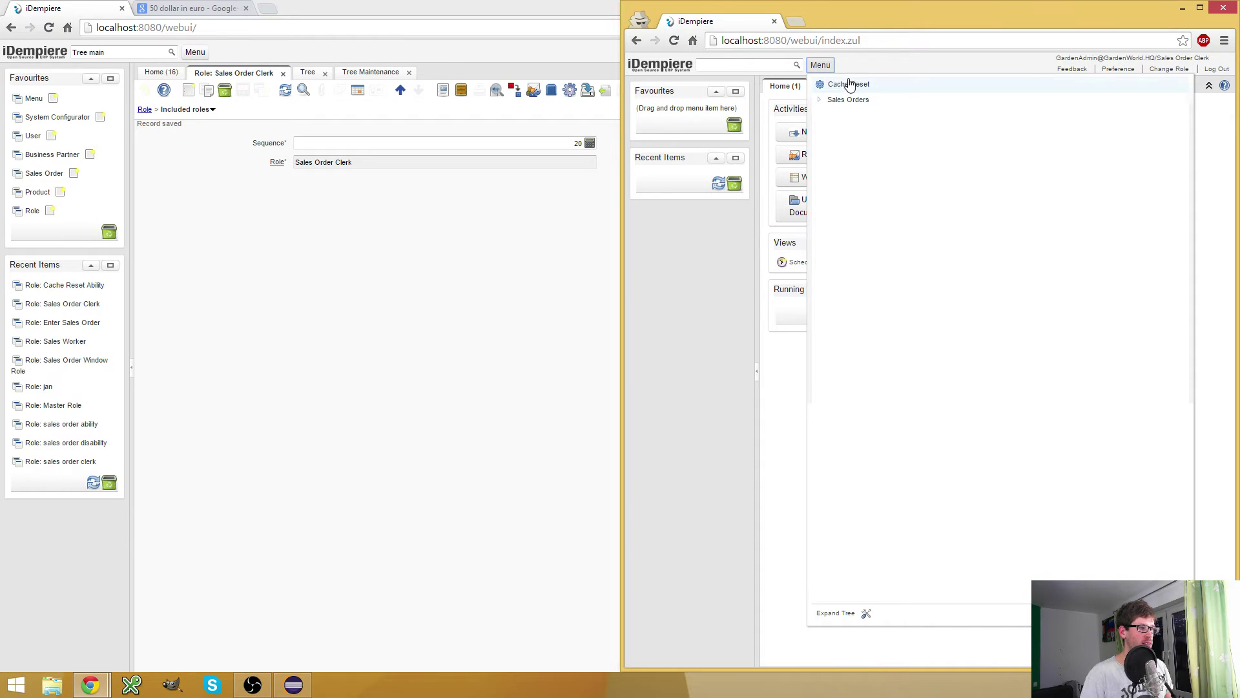
click(848, 84)
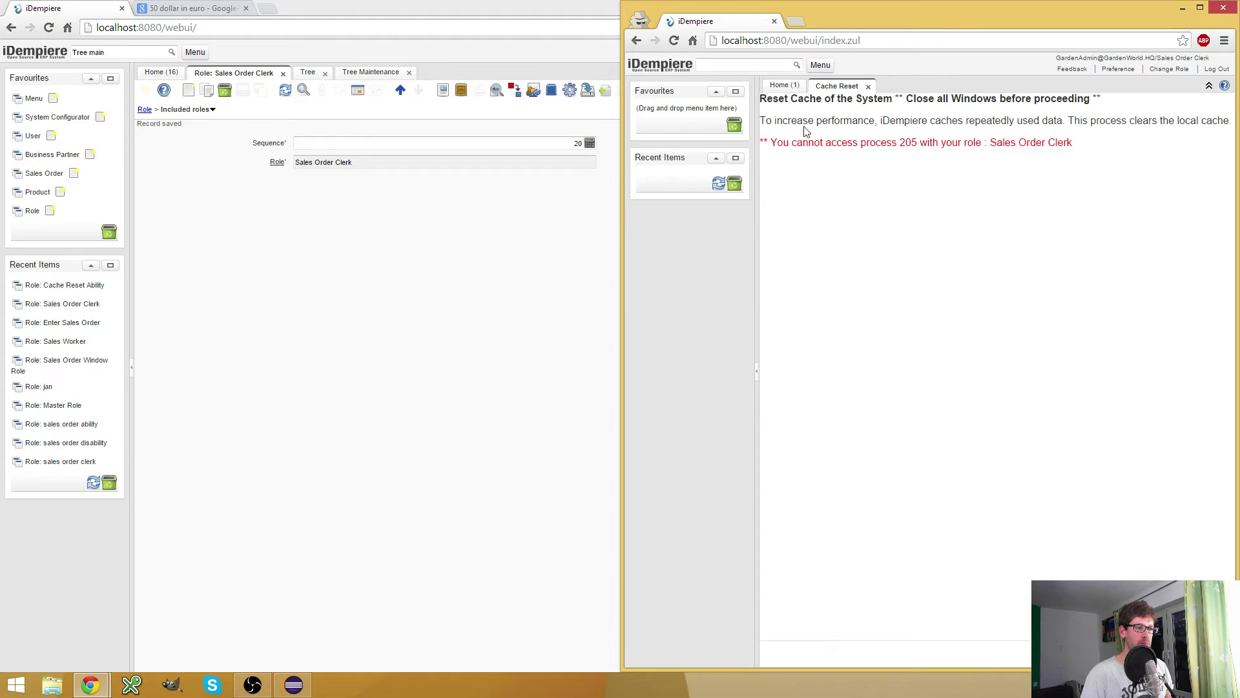
drag(772, 144, 1087, 148)
click(1087, 149)
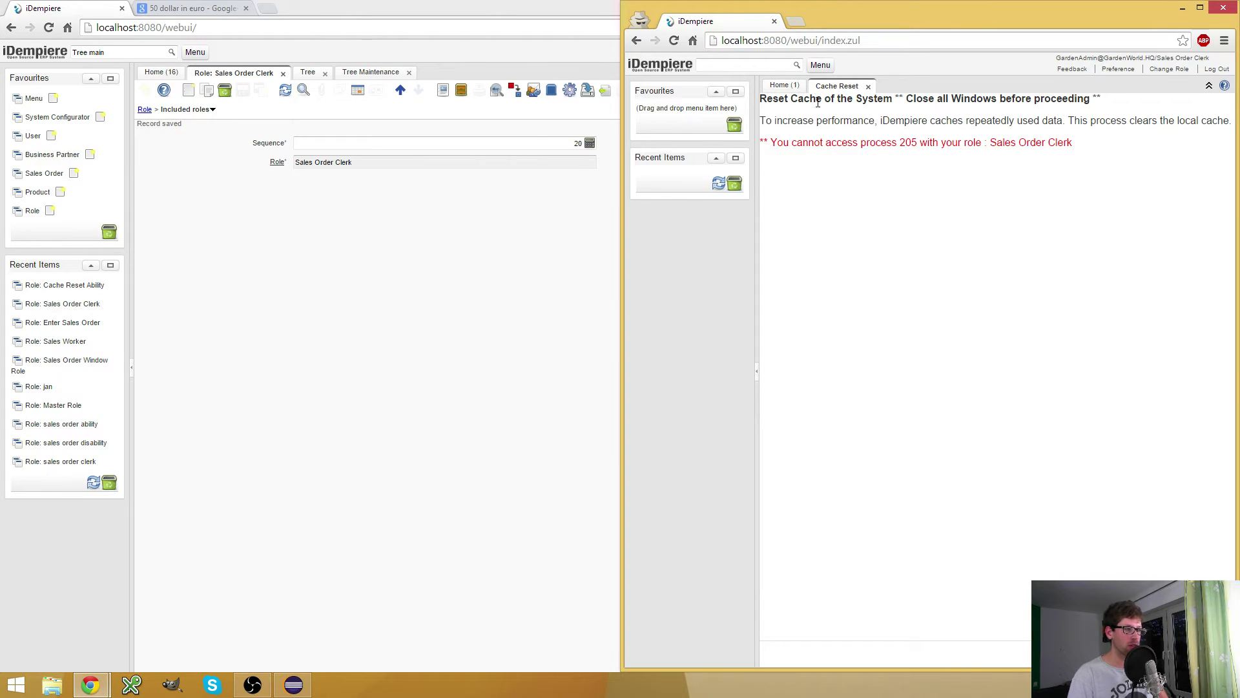
In the SuperUser browser window, enable Read Write on the Cache Reset process access of the Cache Reset Ability role and save it
click(279, 256)
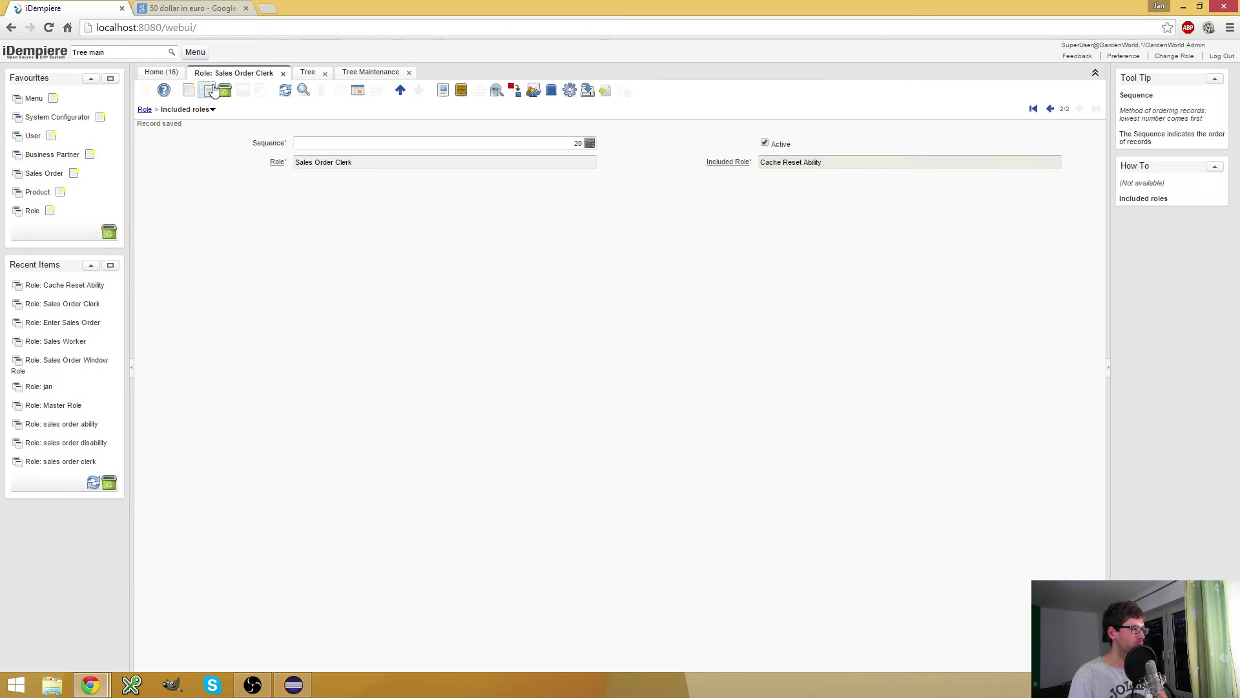
click(1033, 107)
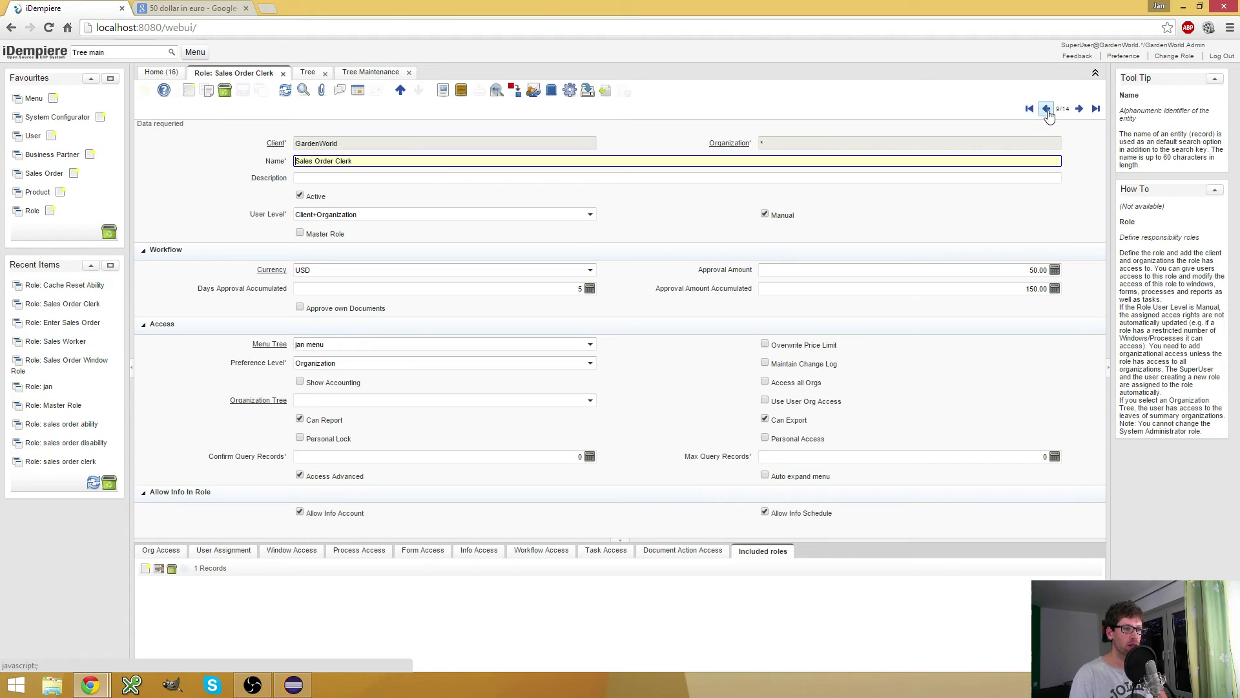
click(1079, 109)
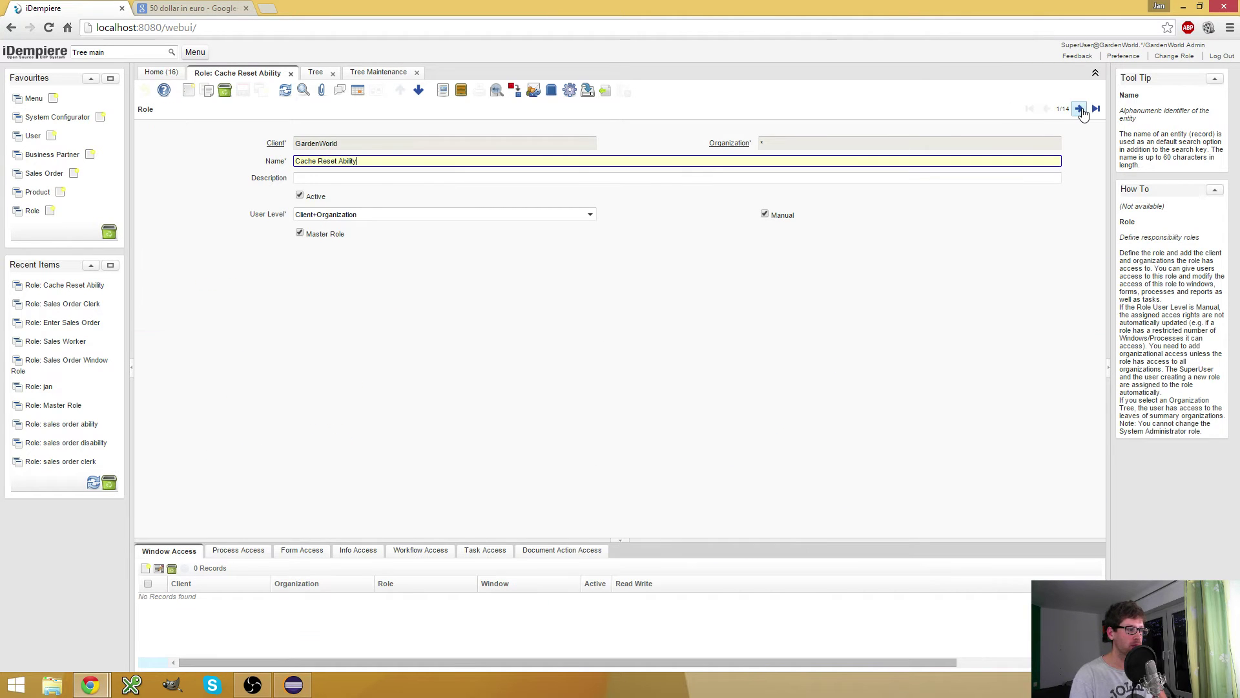
click(231, 554)
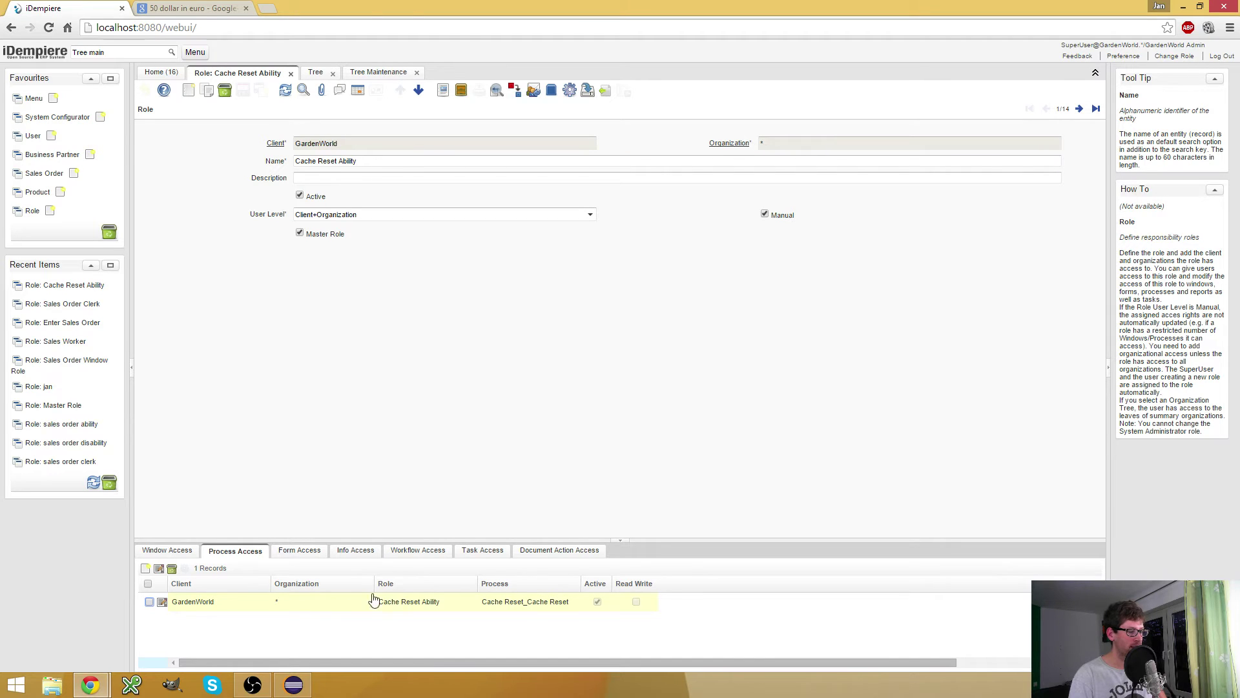
click(162, 601)
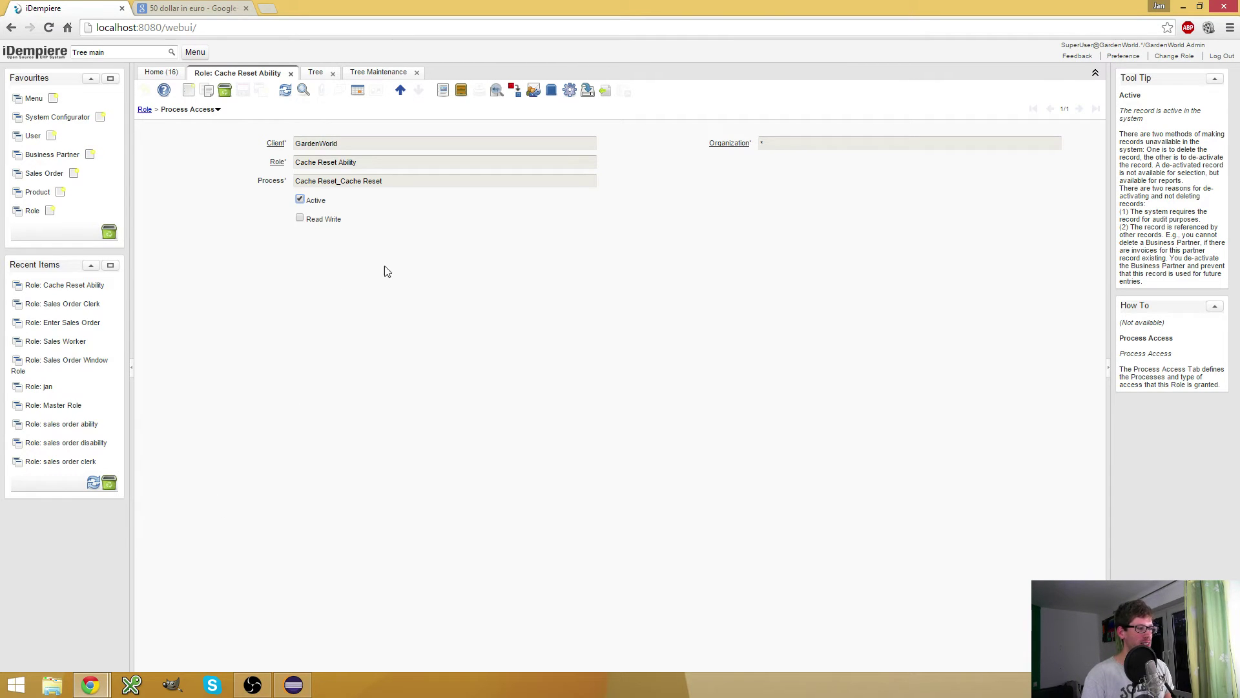
click(299, 218)
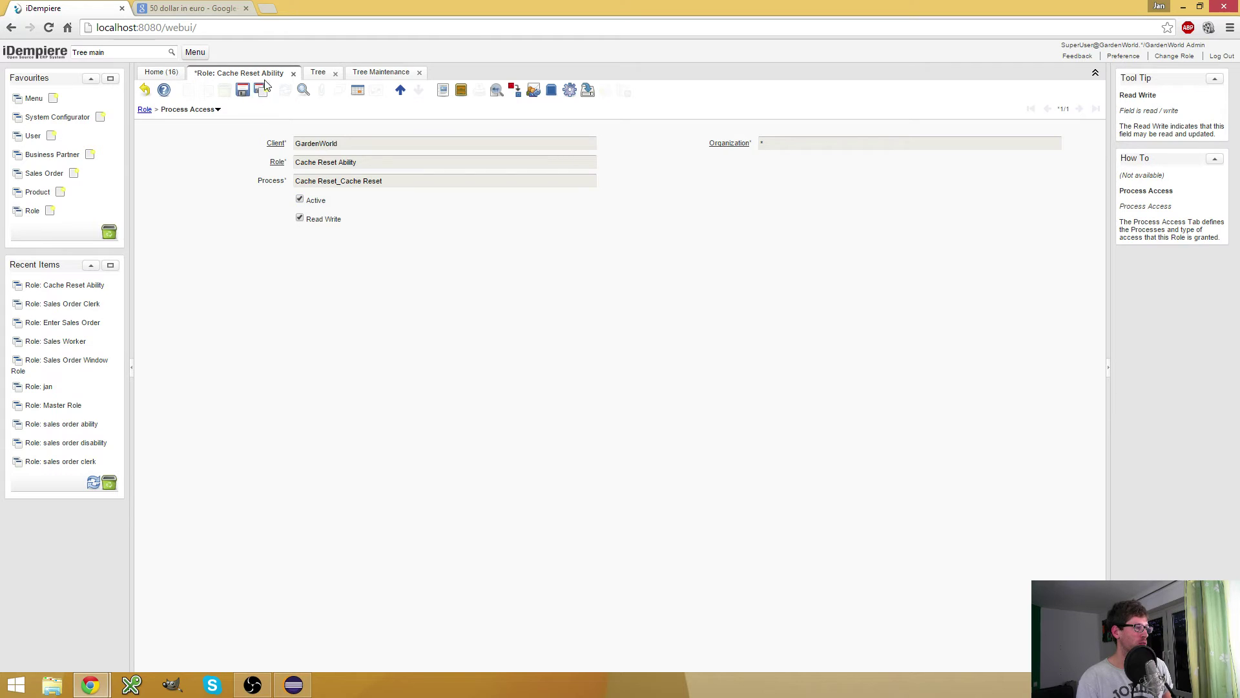
click(242, 91)
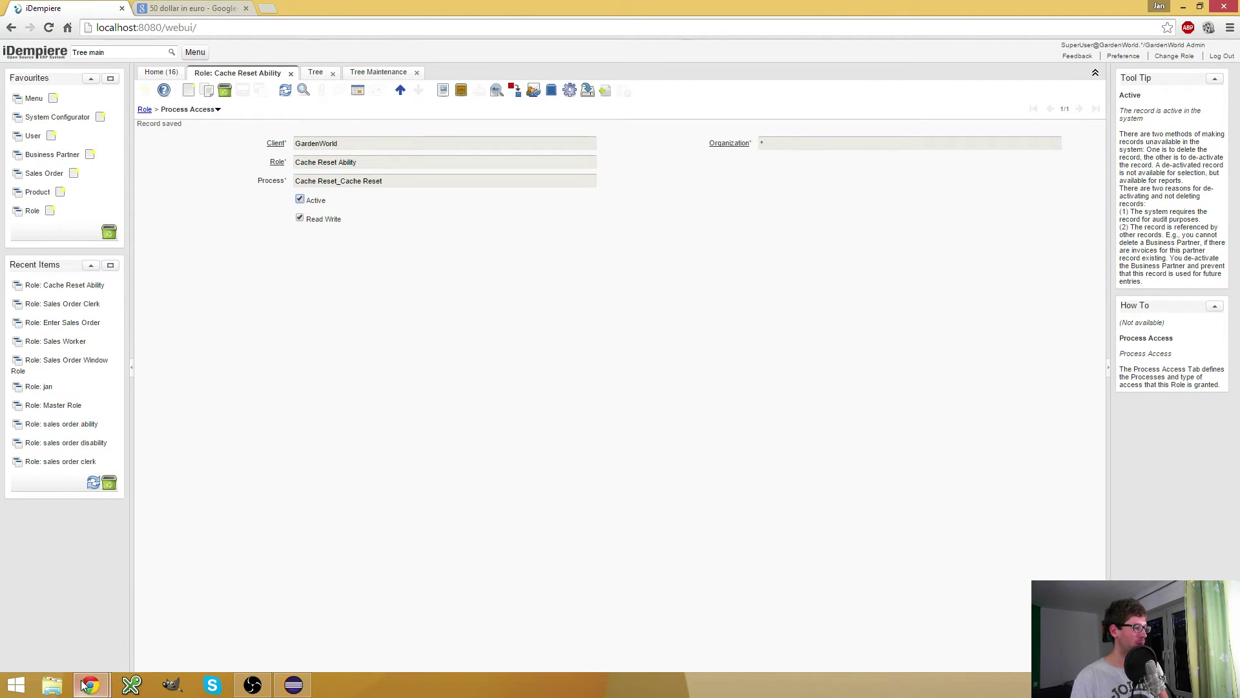
Switch to the GardenAdmin browser window, close the Cache Reset process and reload the Sales Order Clerk role
mouse_move(90, 685)
click(230, 631)
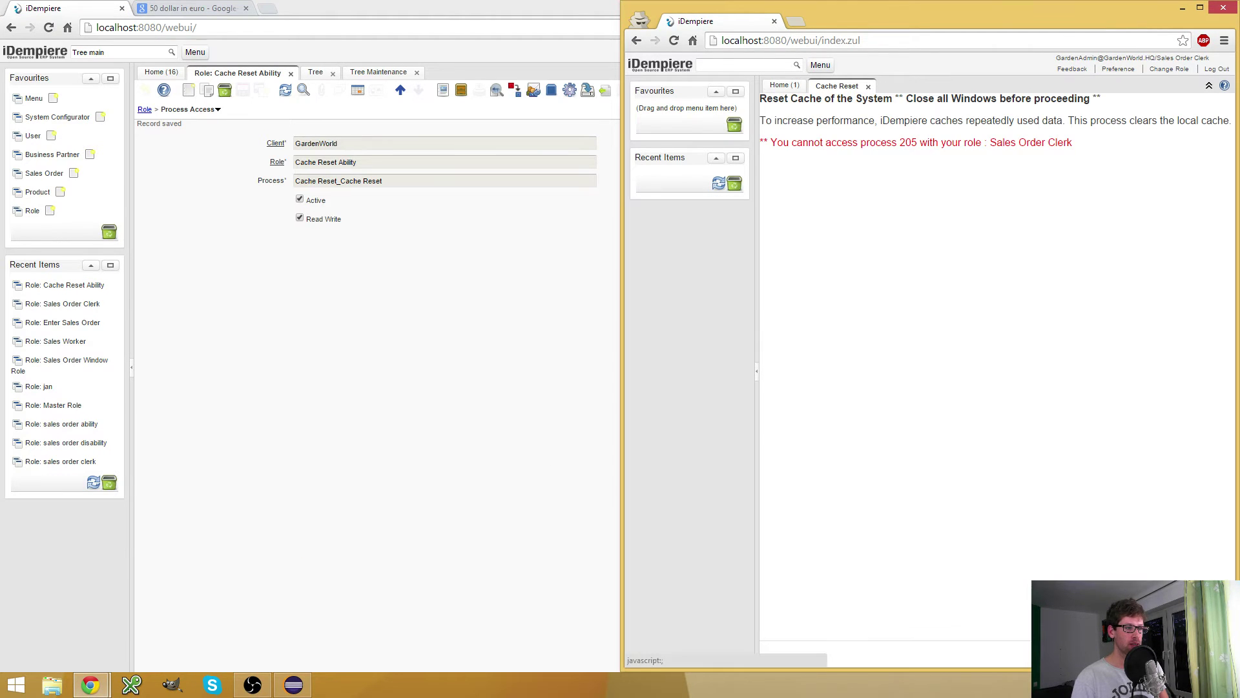
click(868, 86)
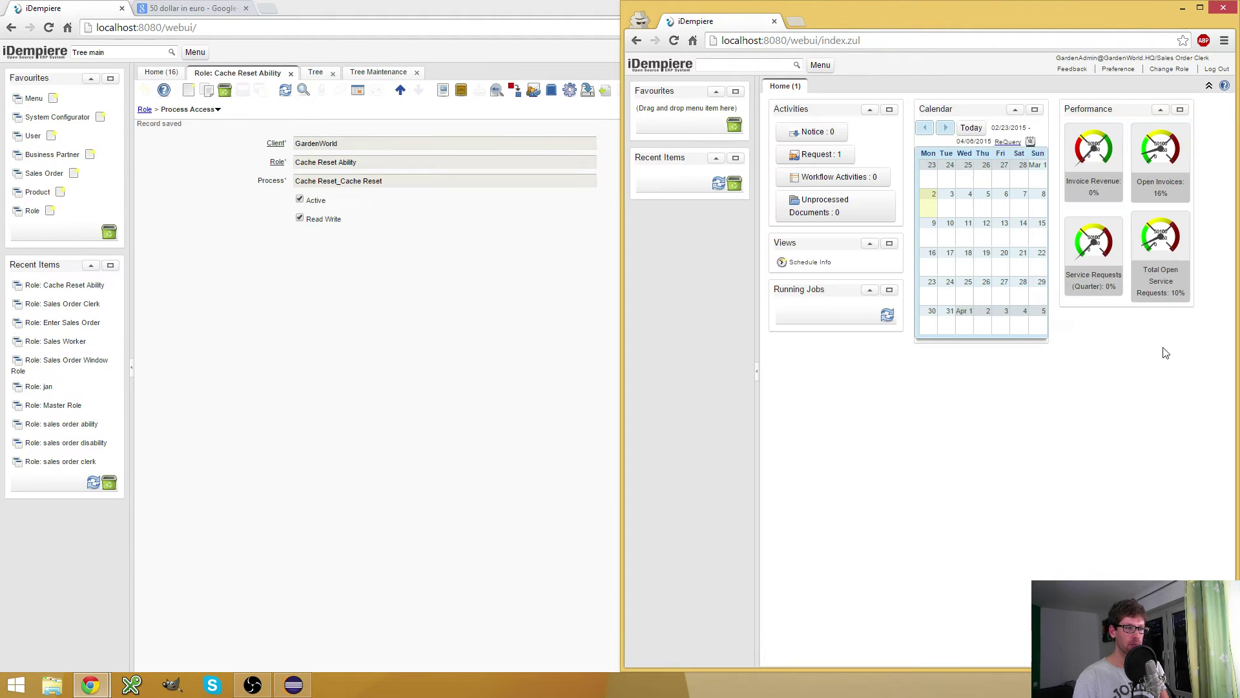
click(1170, 71)
click(1163, 502)
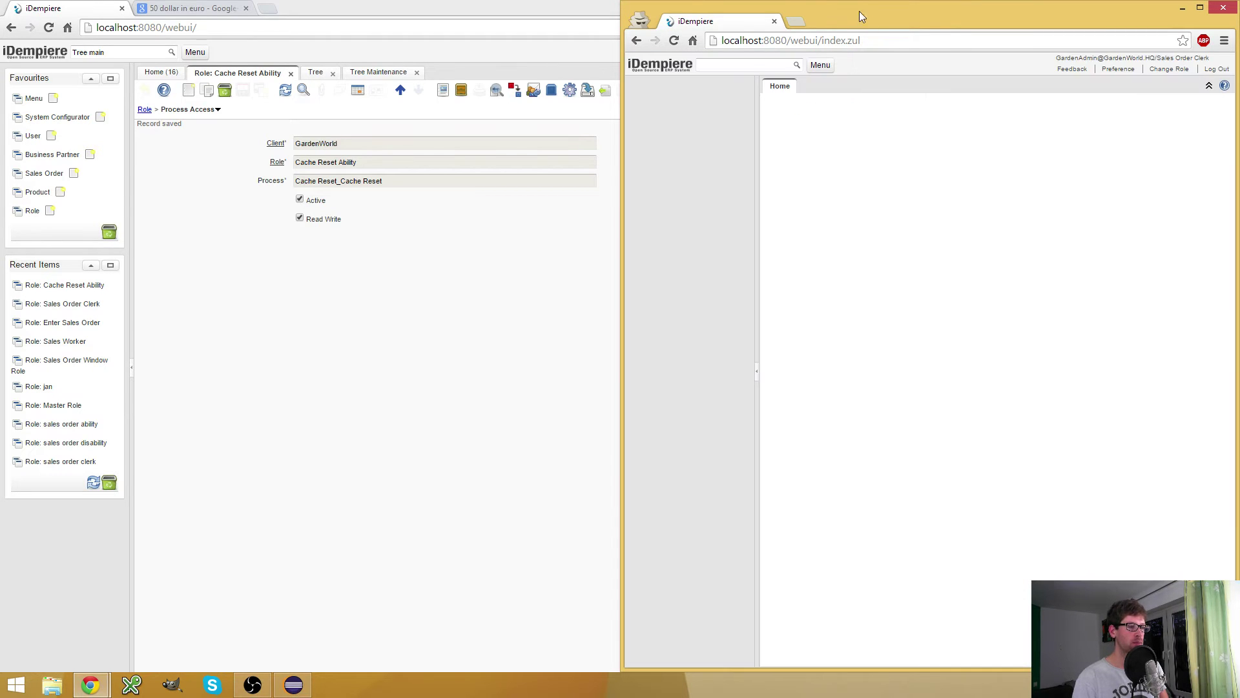
Run the Cache Reset process from the clerk's menu and return to its start form
click(815, 65)
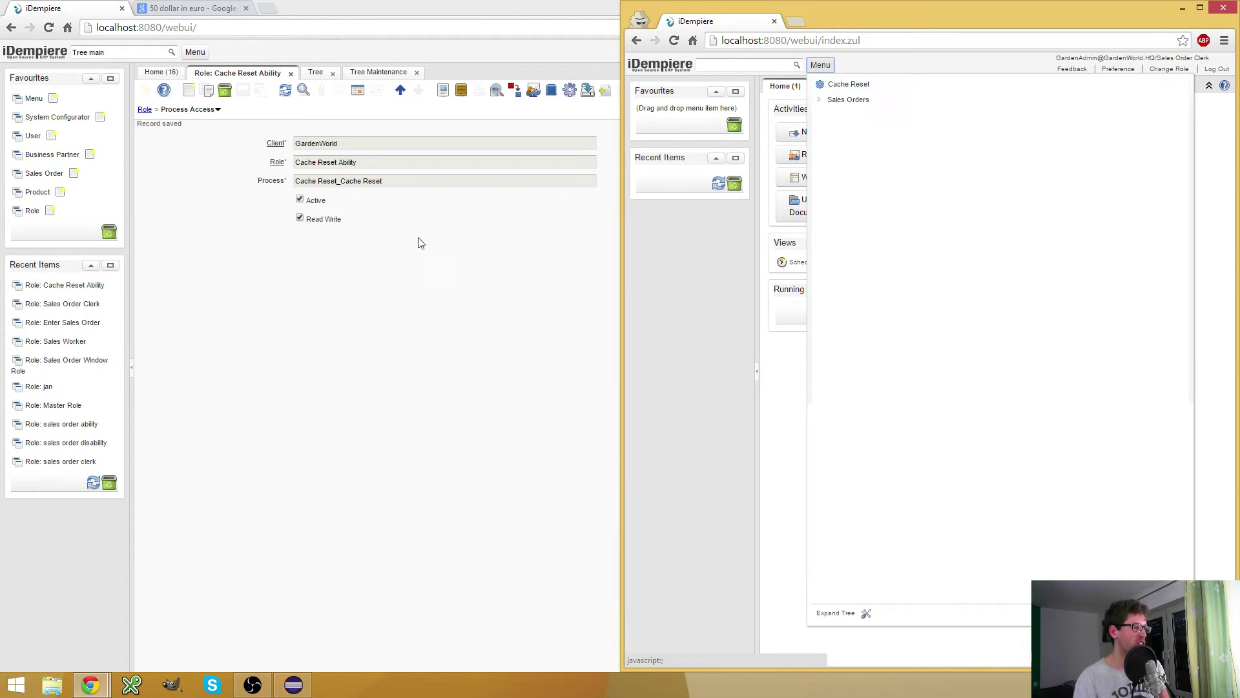
click(841, 86)
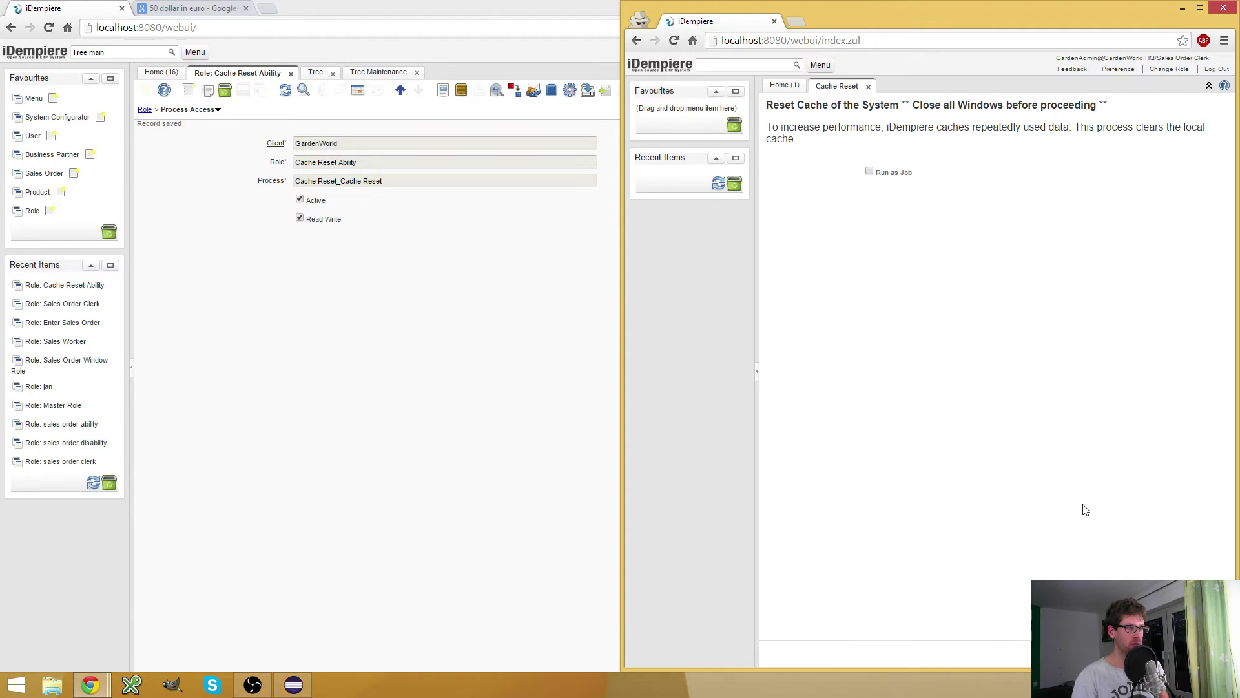
click(1166, 654)
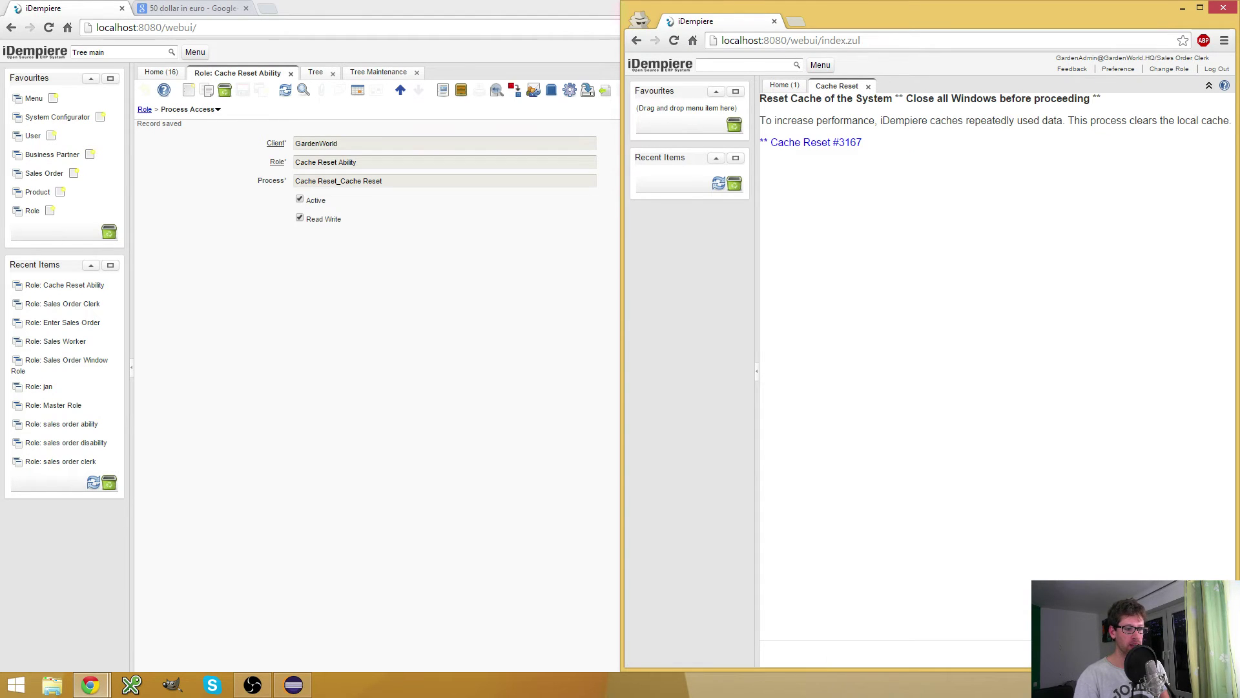
click(1166, 653)
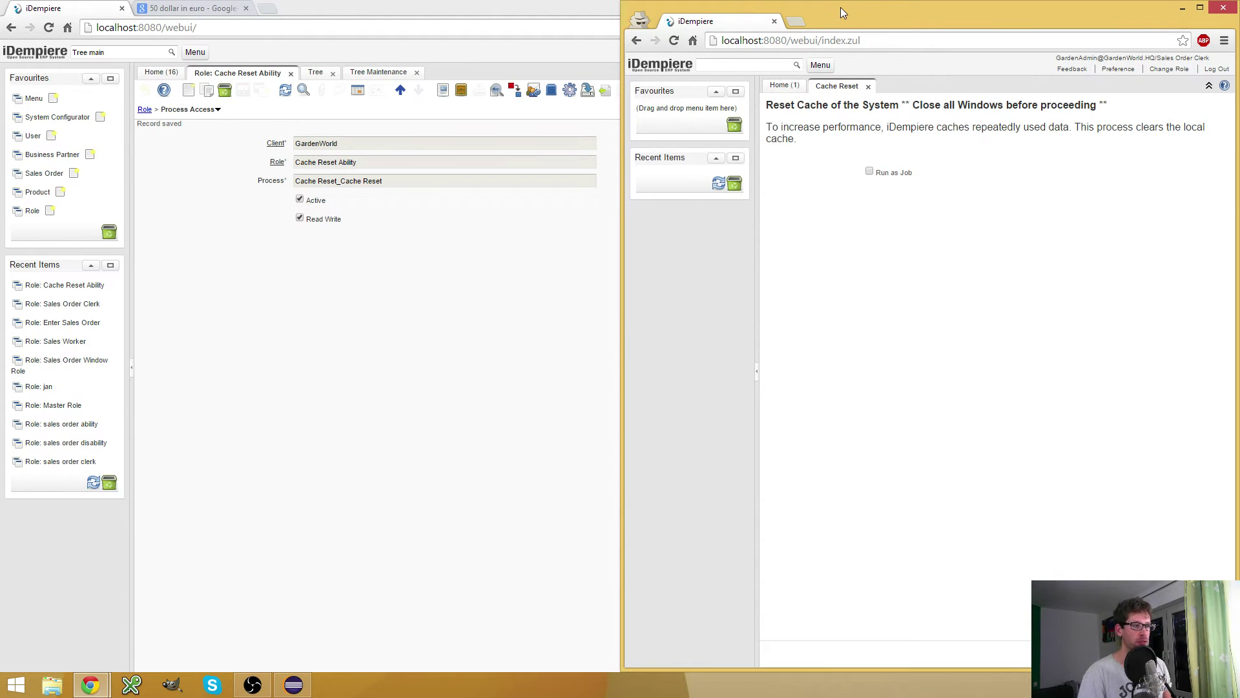
Return to the SuperUser browser window and bring up the Sales Order Clerk role record
click(478, 325)
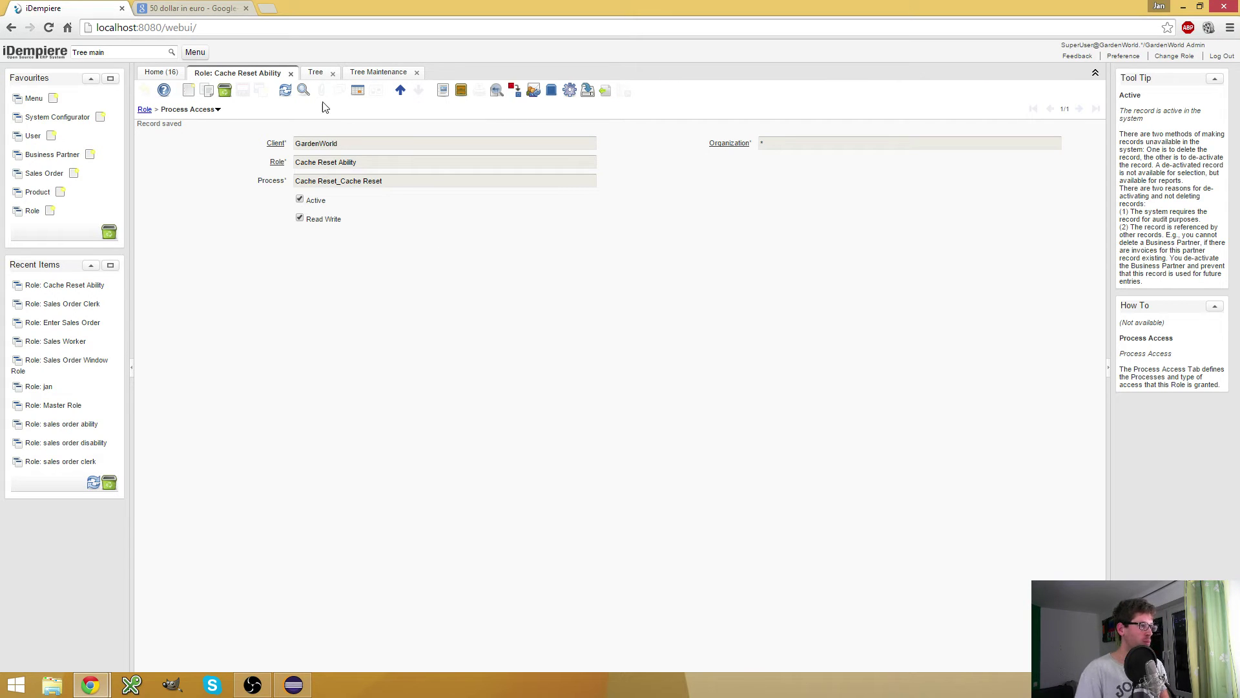
click(145, 110)
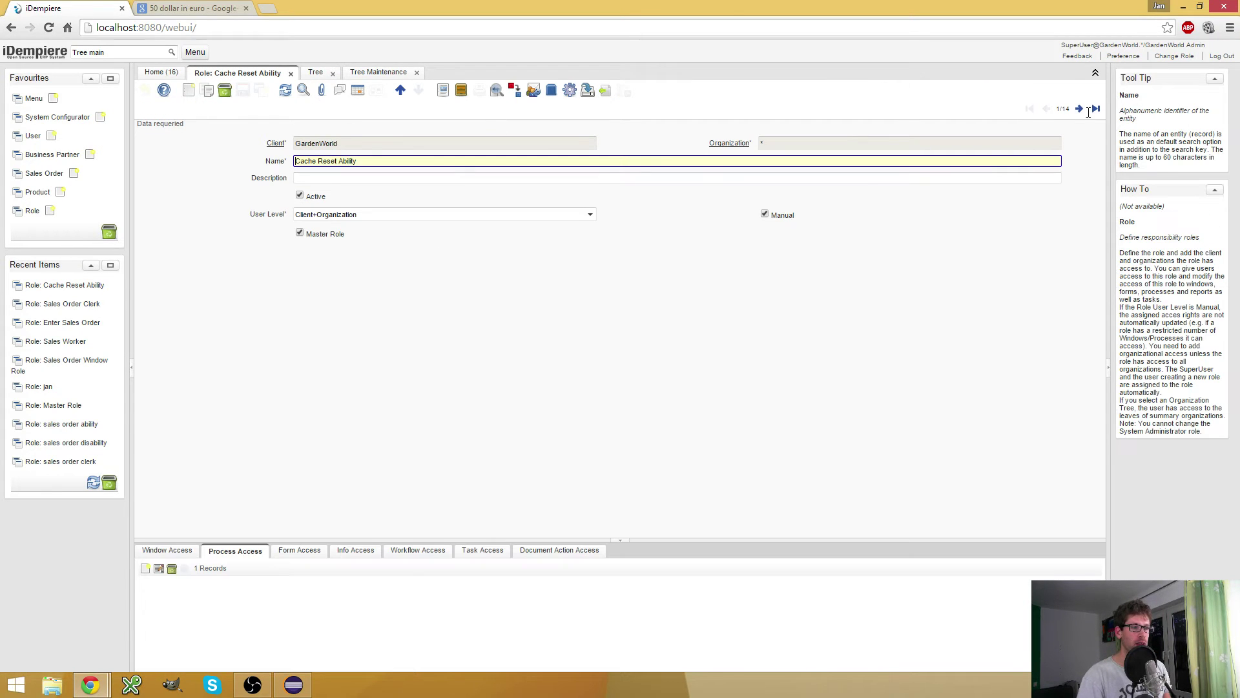
click(1096, 108)
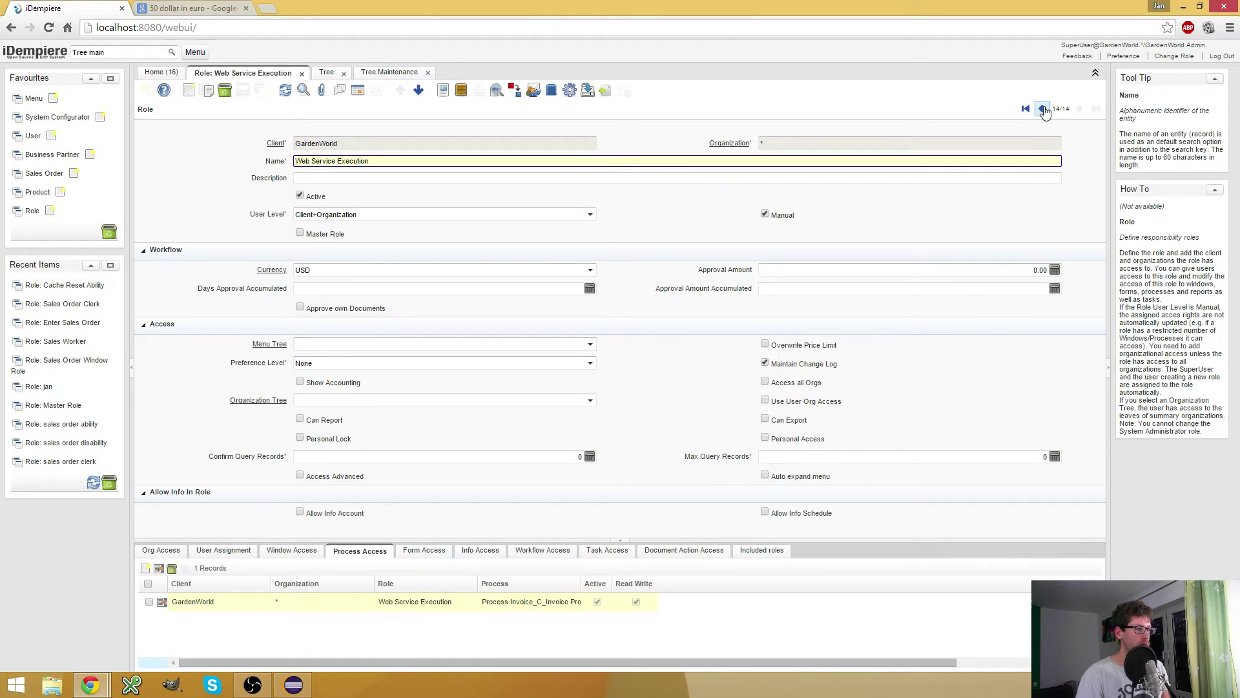
click(1043, 108)
click(1044, 108)
click(1043, 109)
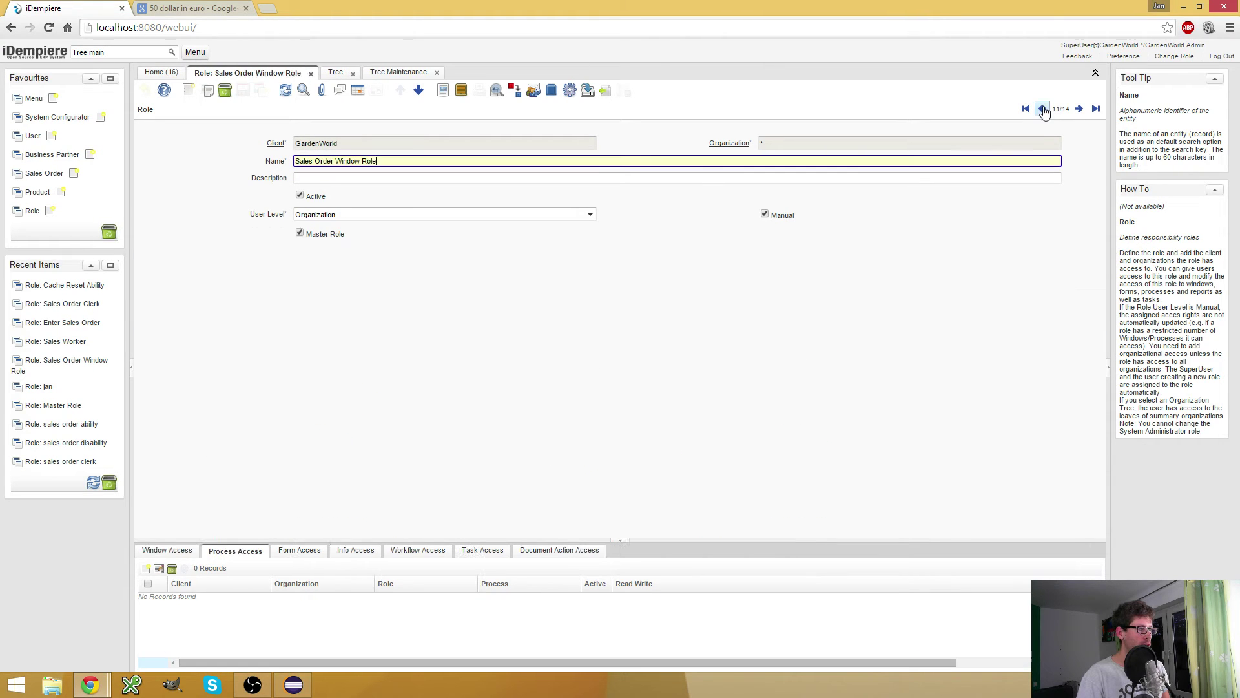
click(1043, 109)
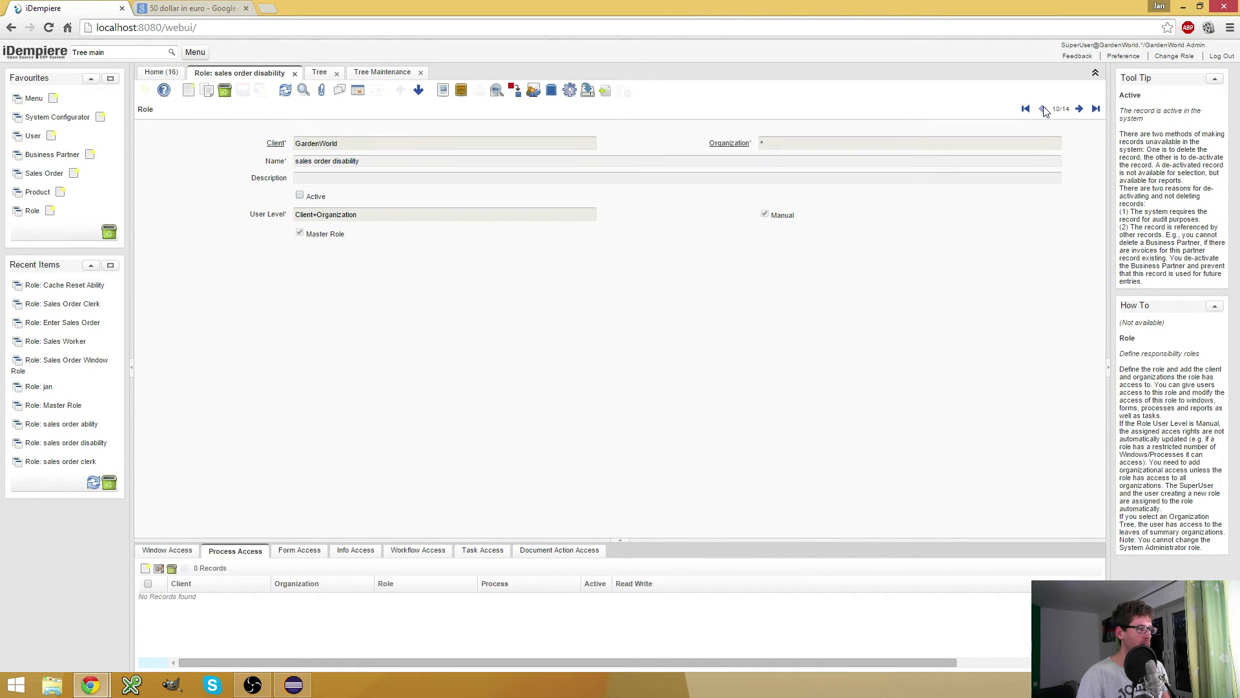
click(1043, 109)
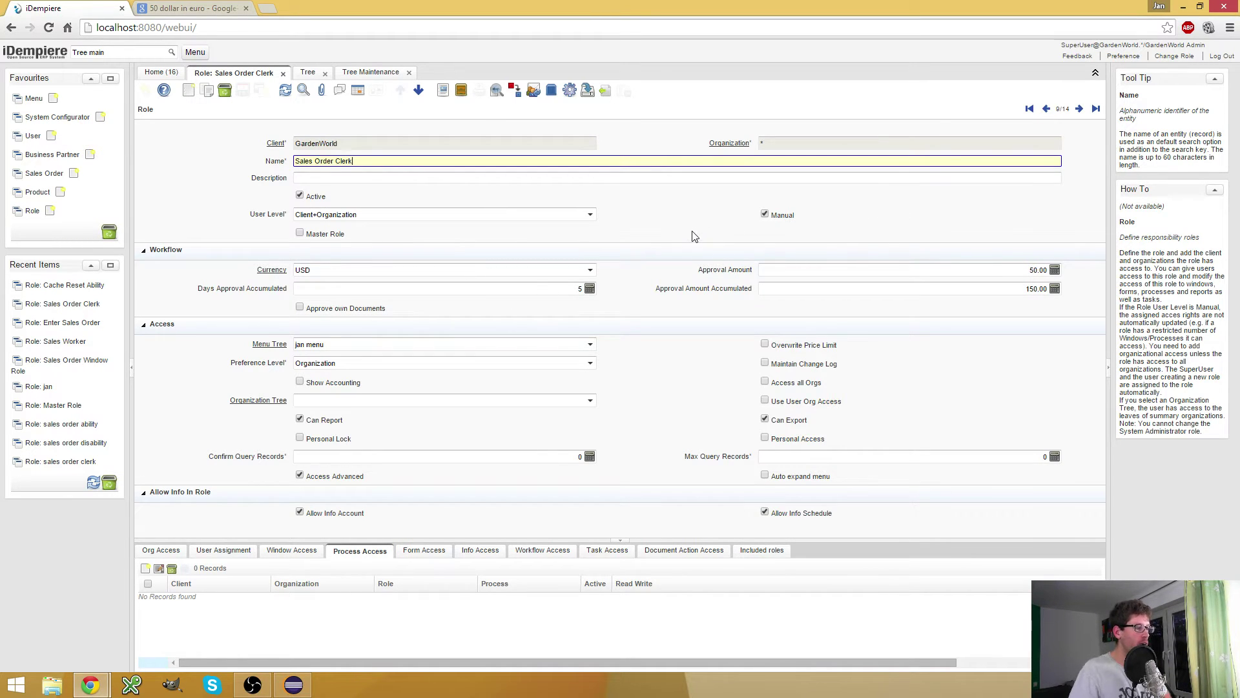
Review the Sales Order Clerk role's organization access, user assignments, window, process, form, info, workflow, task and document action access, and included roles
click(161, 551)
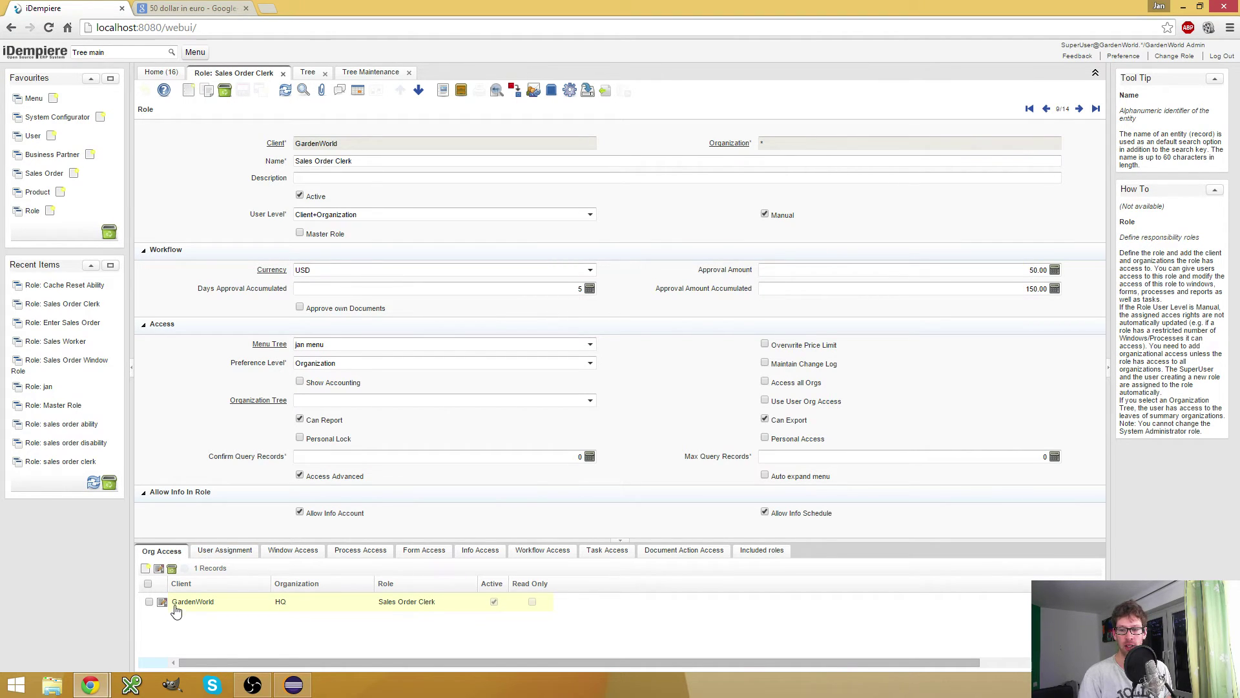
click(773, 550)
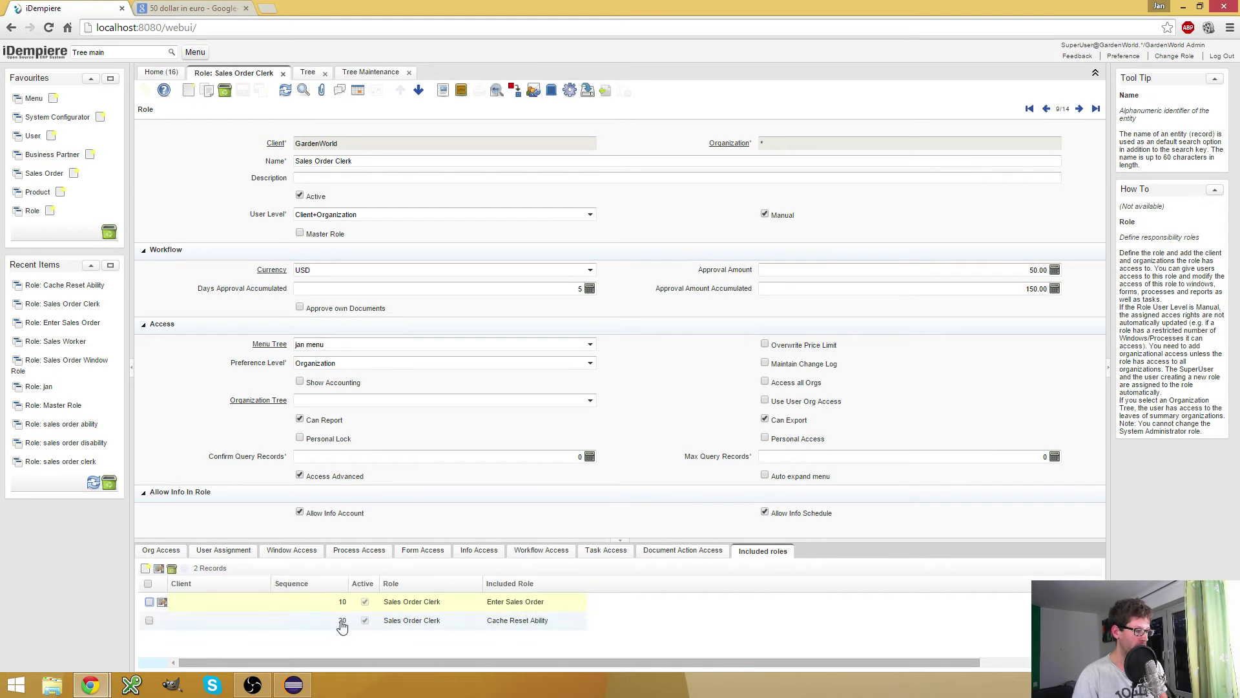
click(163, 551)
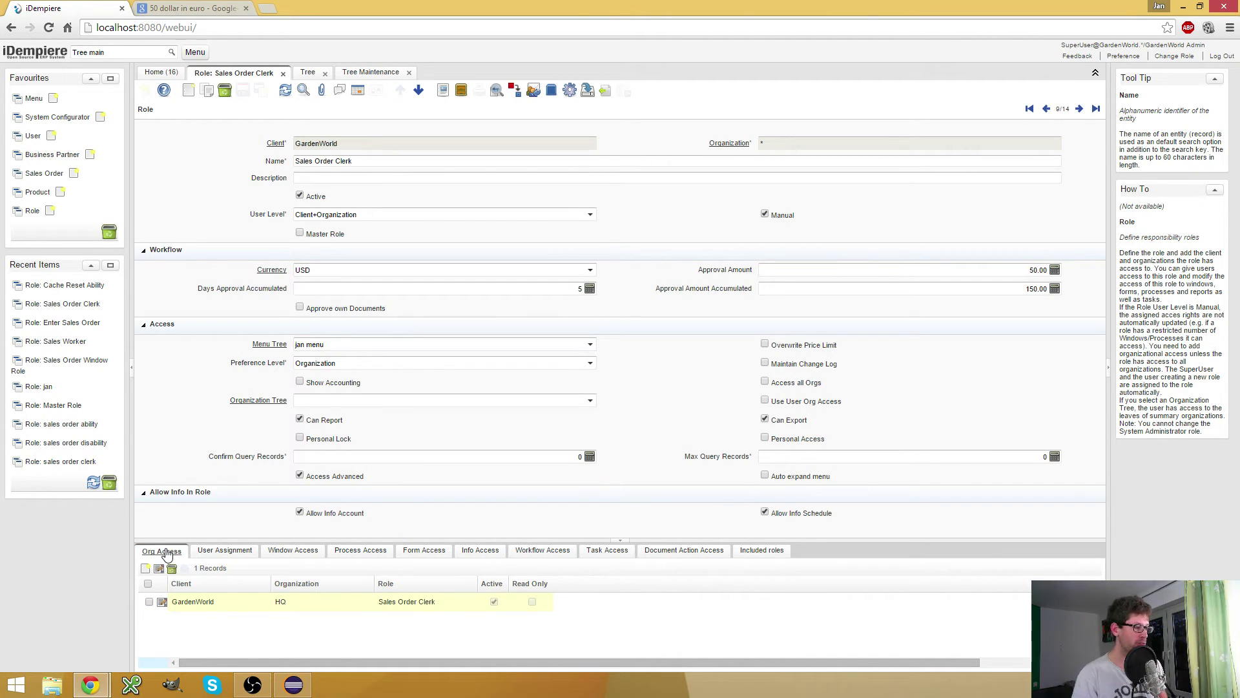
click(233, 553)
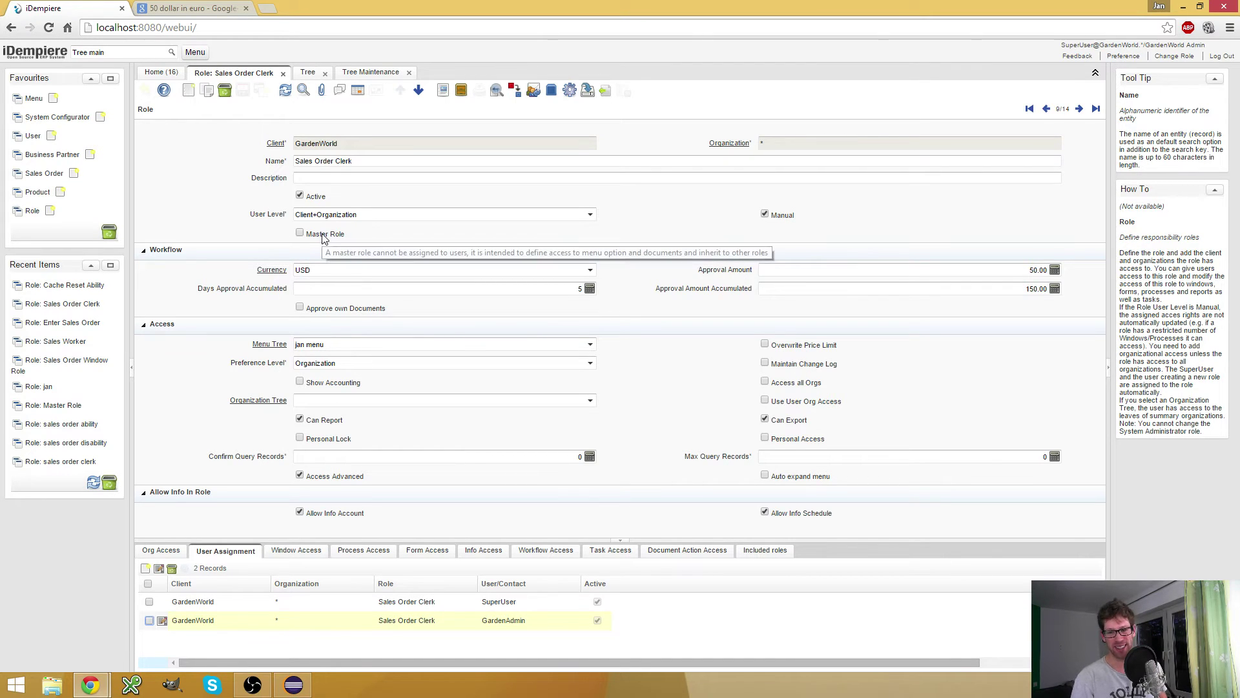
click(308, 551)
click(363, 549)
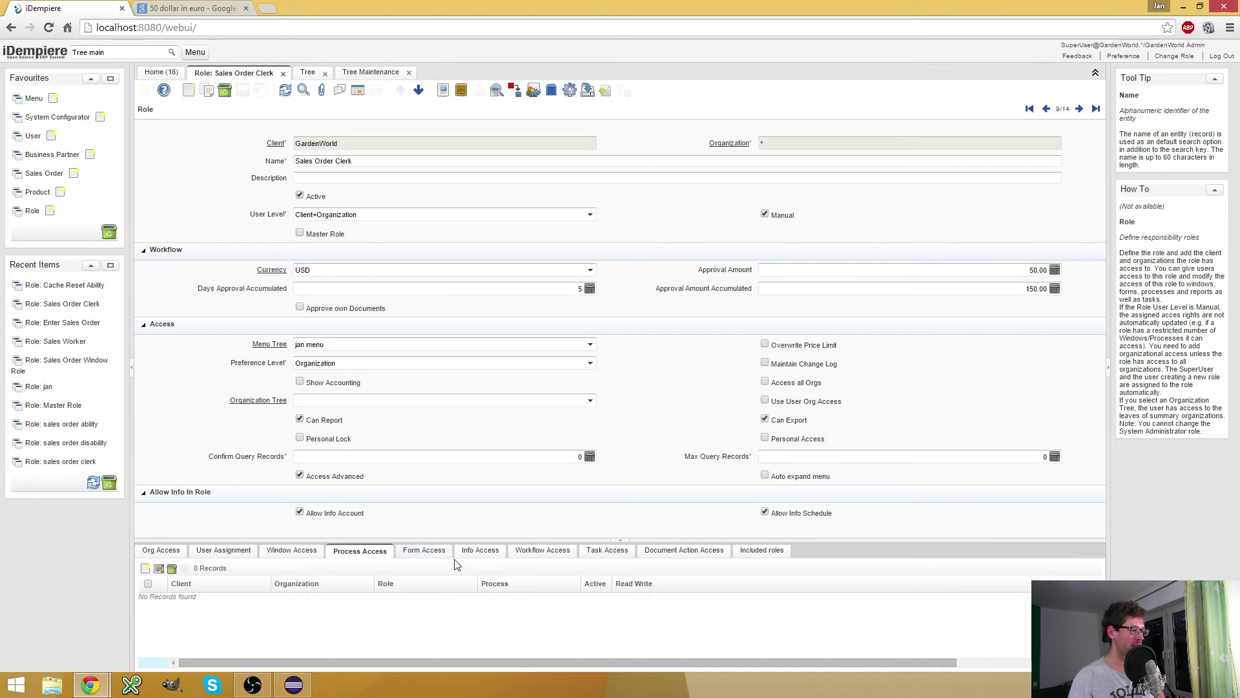
click(425, 550)
click(481, 550)
click(546, 551)
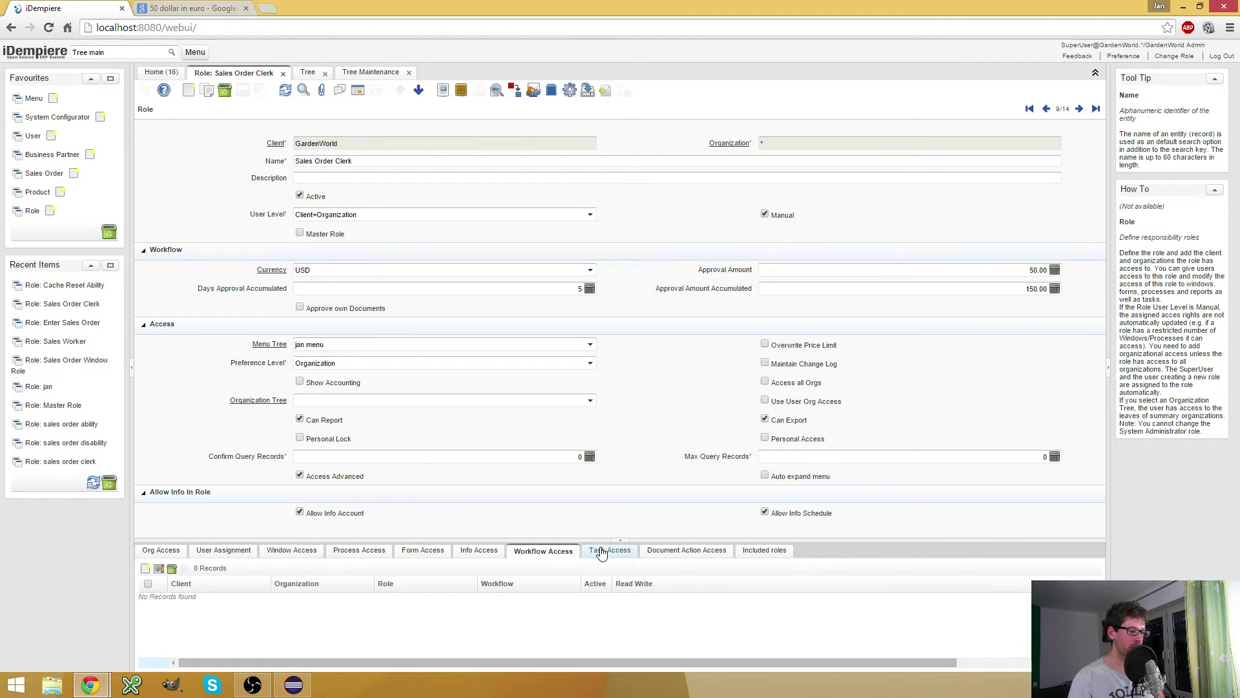
click(607, 551)
click(696, 550)
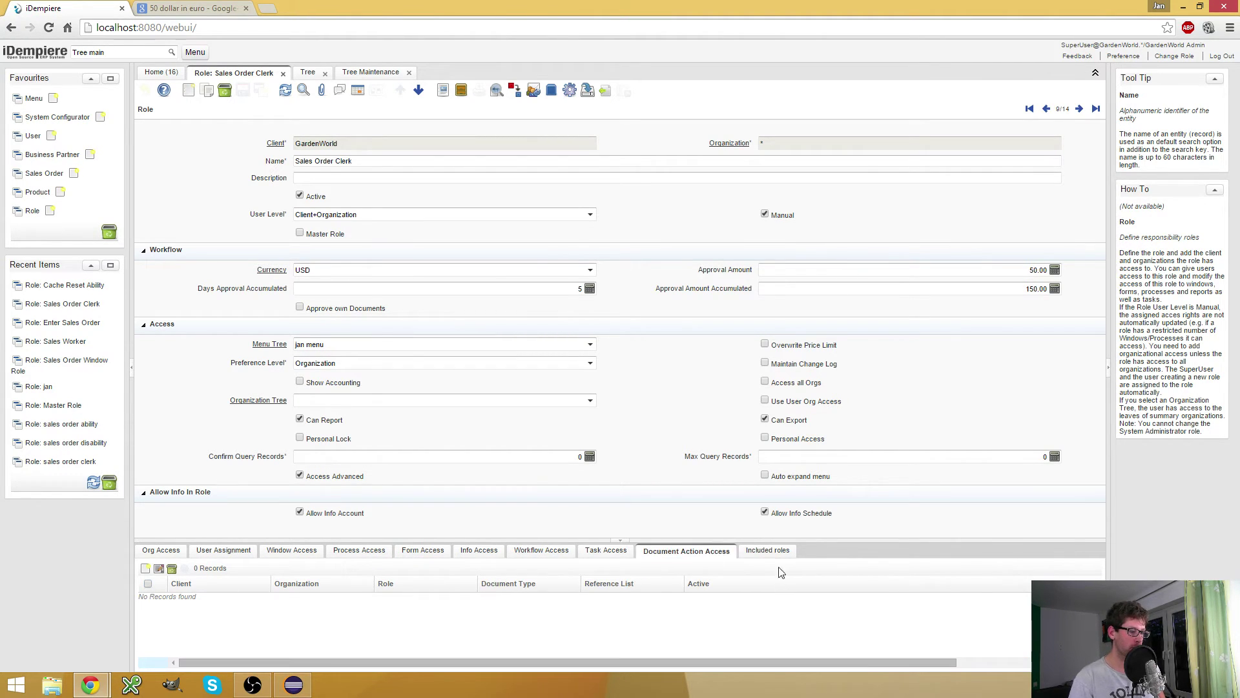
click(770, 550)
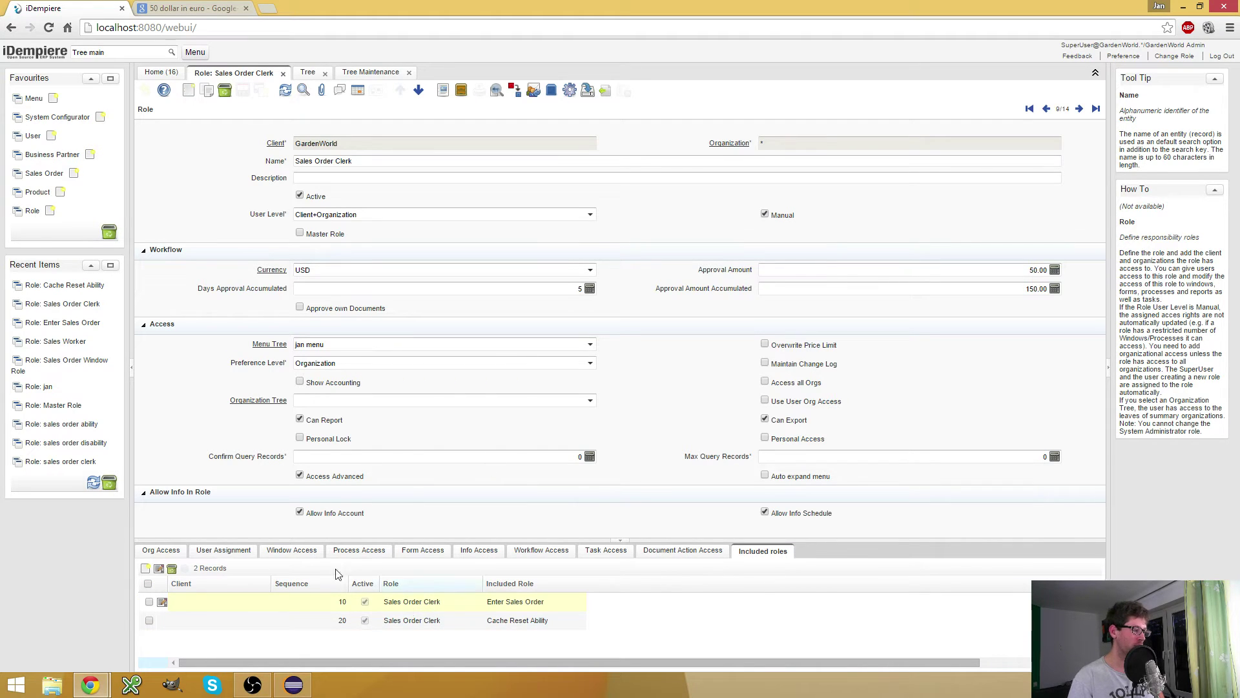
click(163, 555)
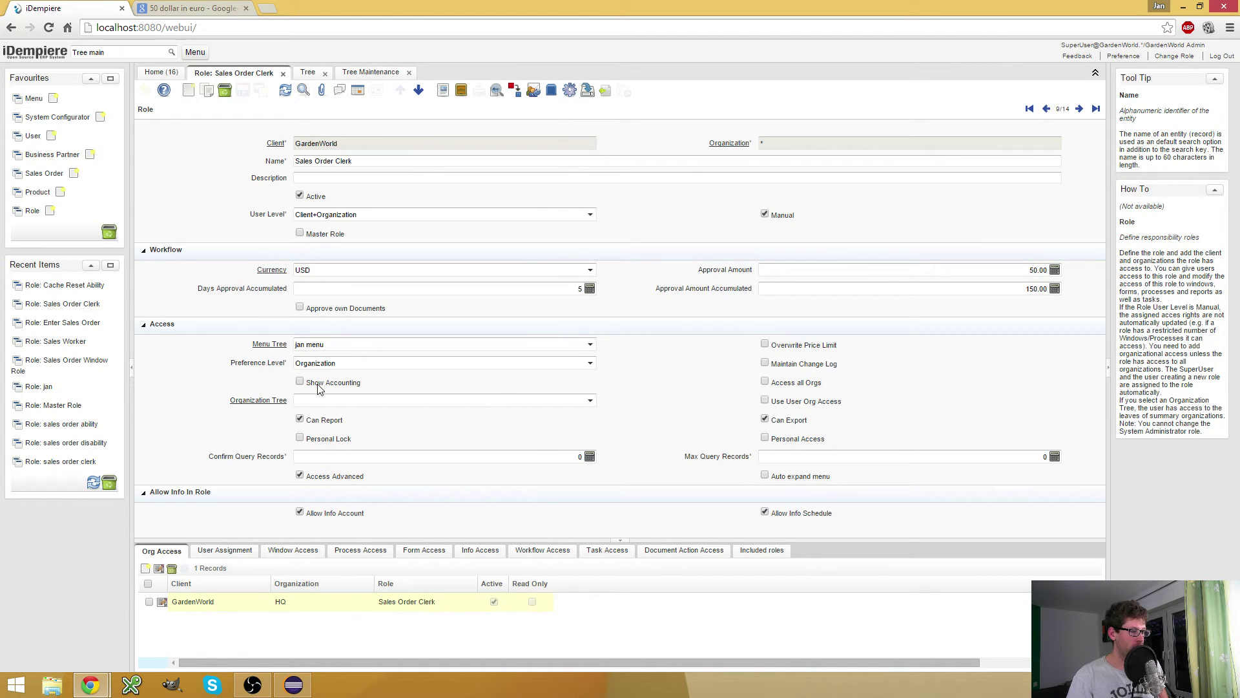
mouse_move(318, 387)
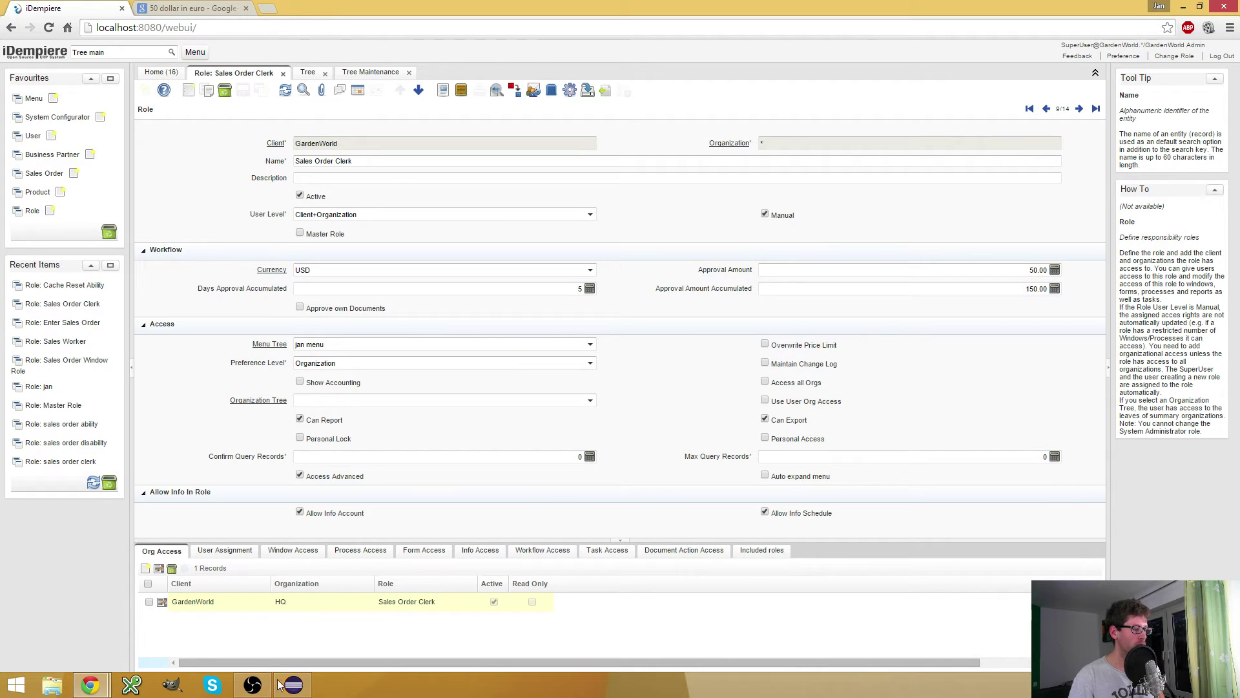
In the GardenAdmin browser window, log out and submit the SuperUser login with the account password and Select Role enabled
mouse_move(90, 684)
click(193, 639)
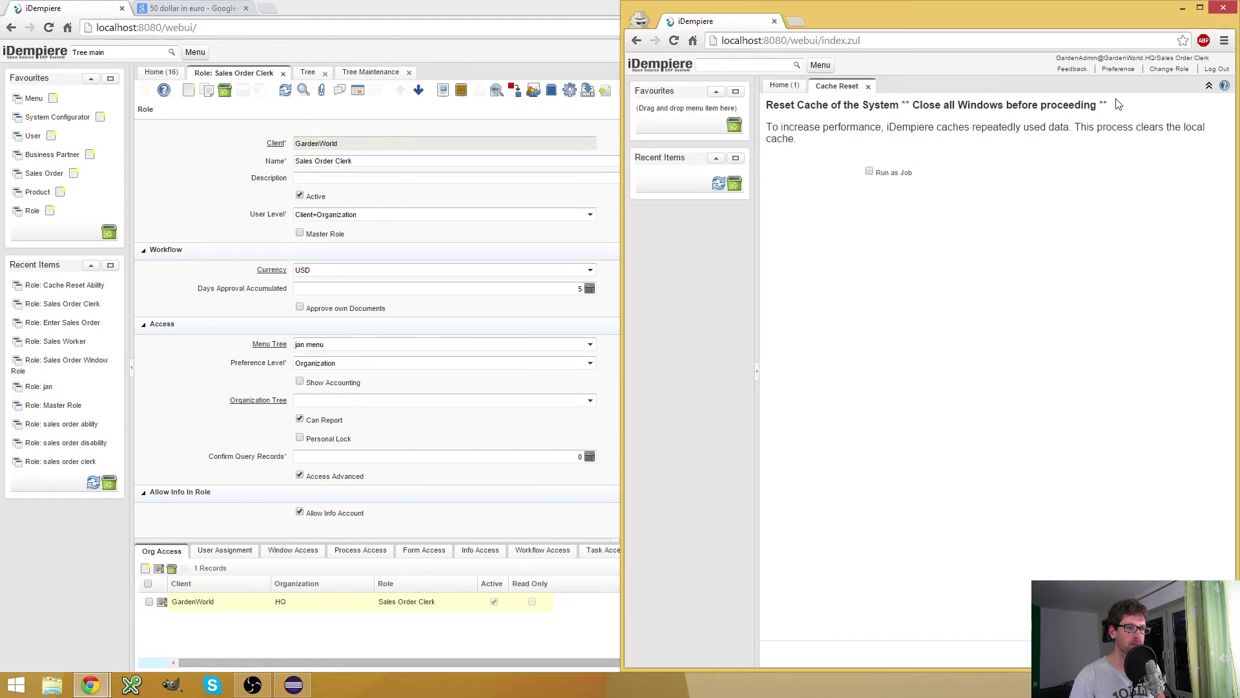
click(1217, 69)
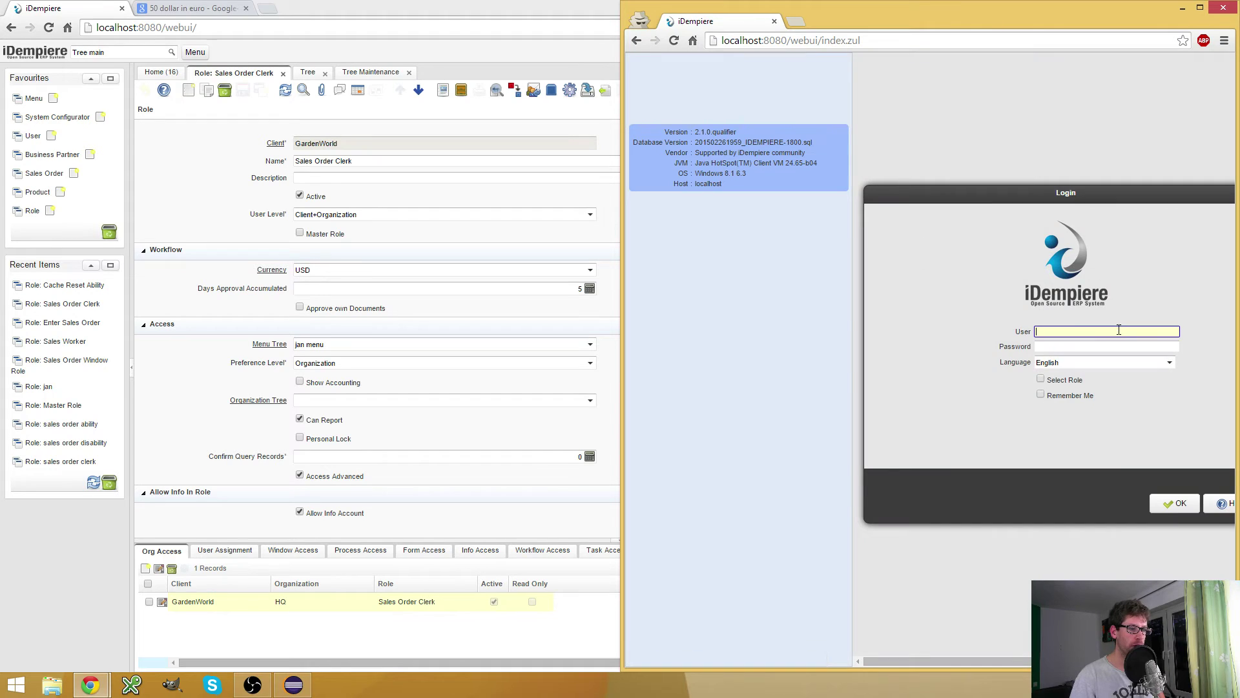
text(Super)
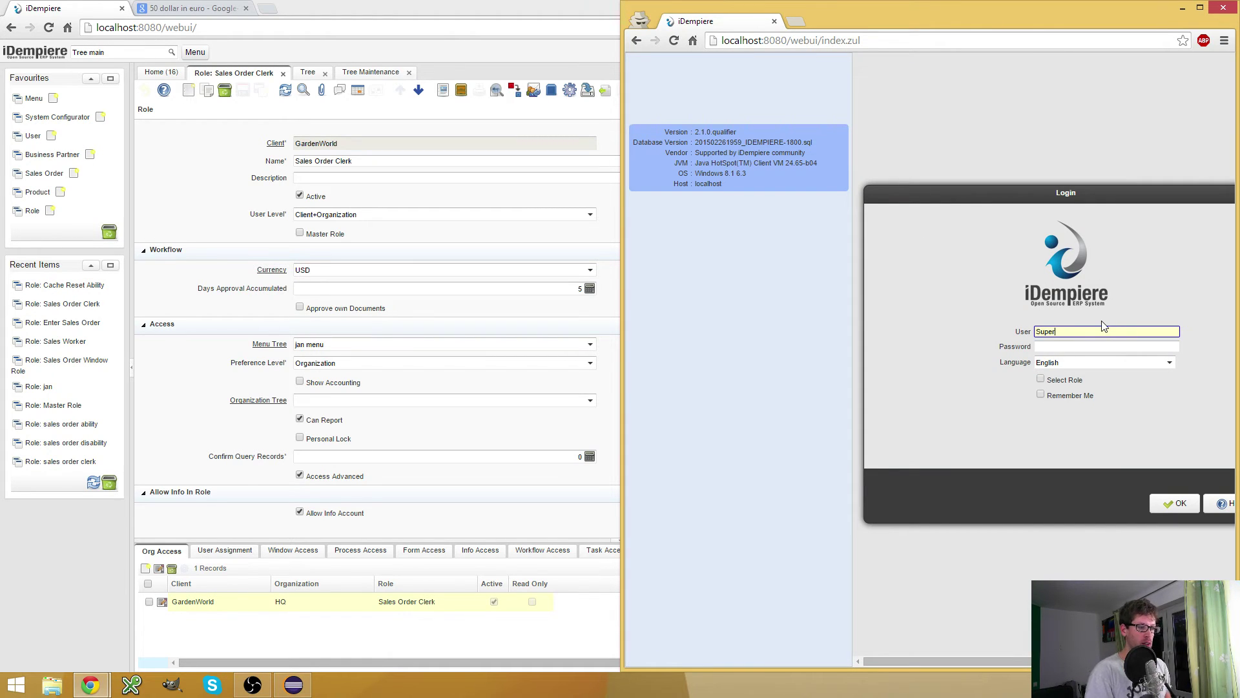
text(User)
key(Tab)
text(S)
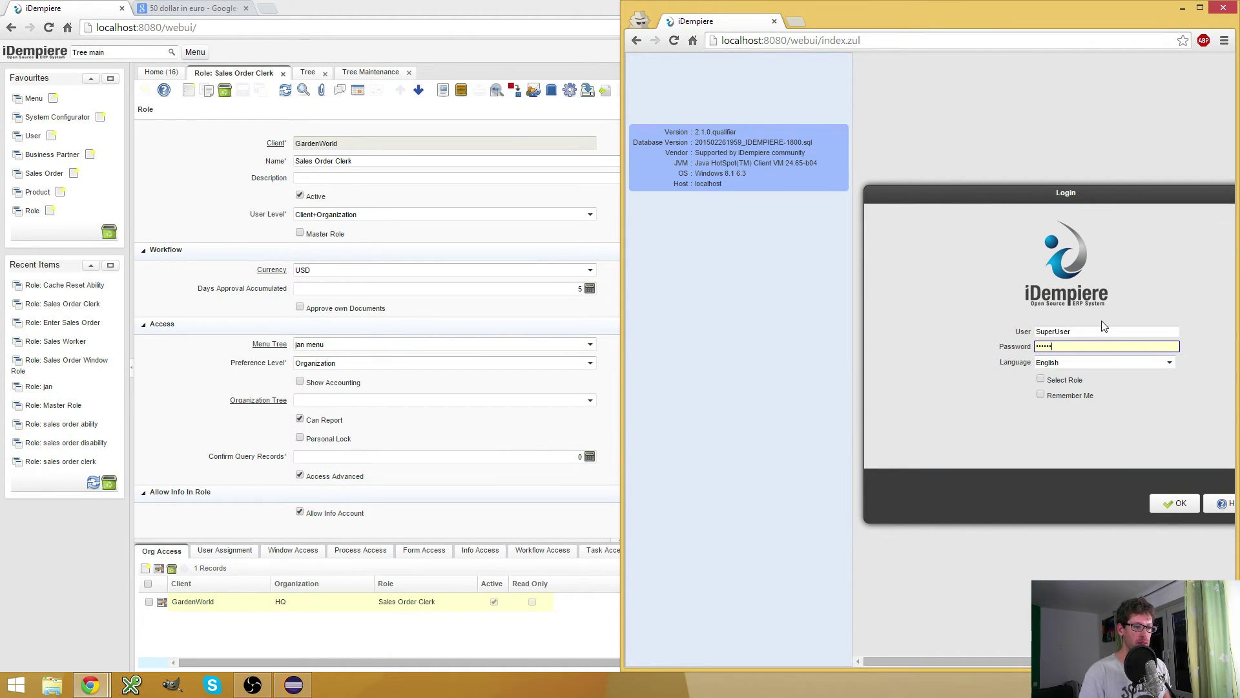
click(1041, 379)
click(1171, 501)
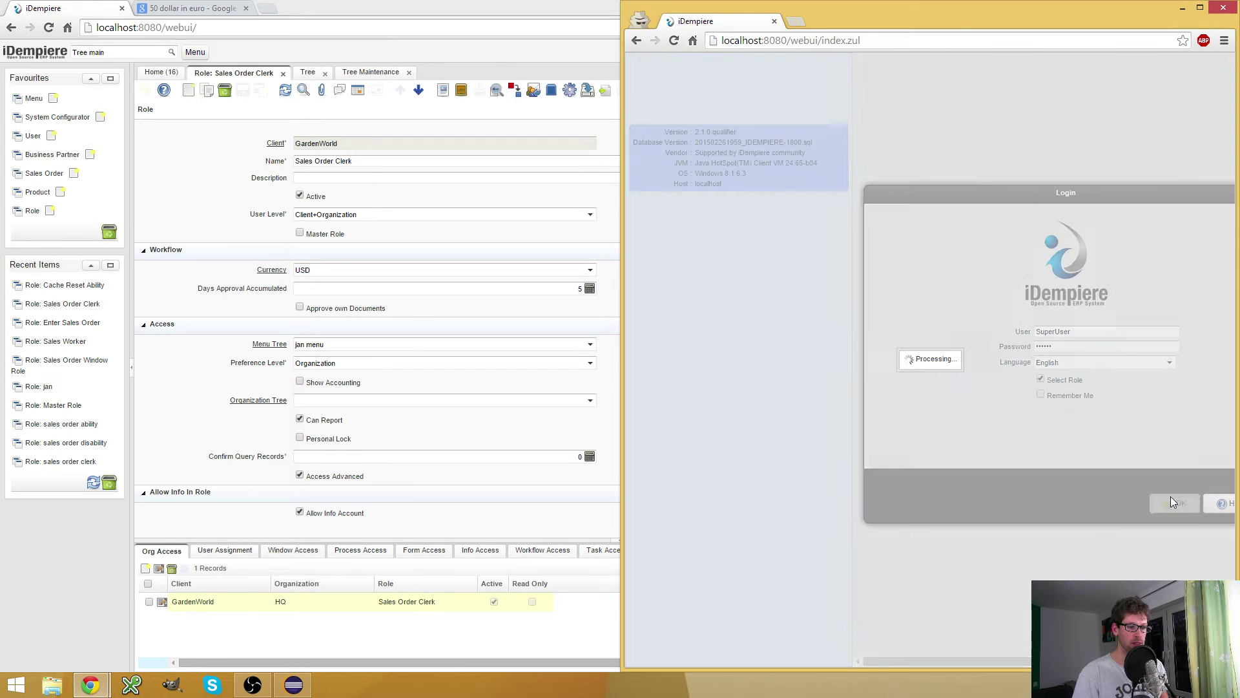
Select the System client for the SuperUser session and complete the login
click(1169, 329)
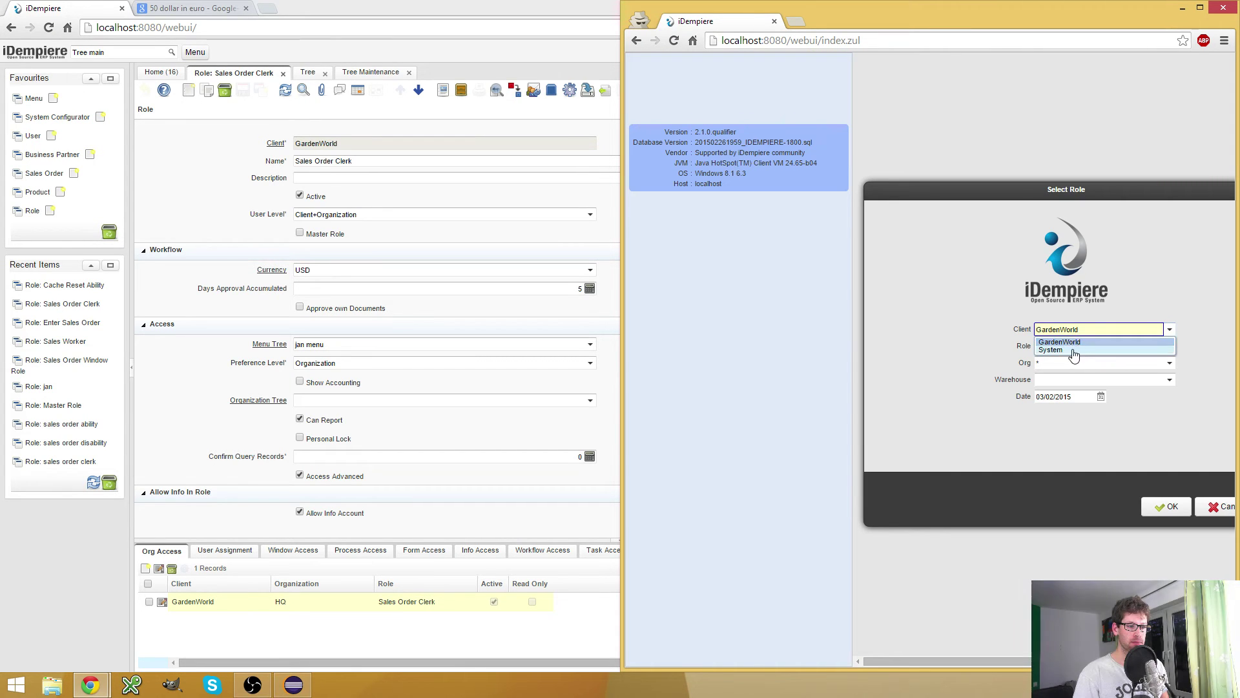
click(1074, 349)
click(1166, 507)
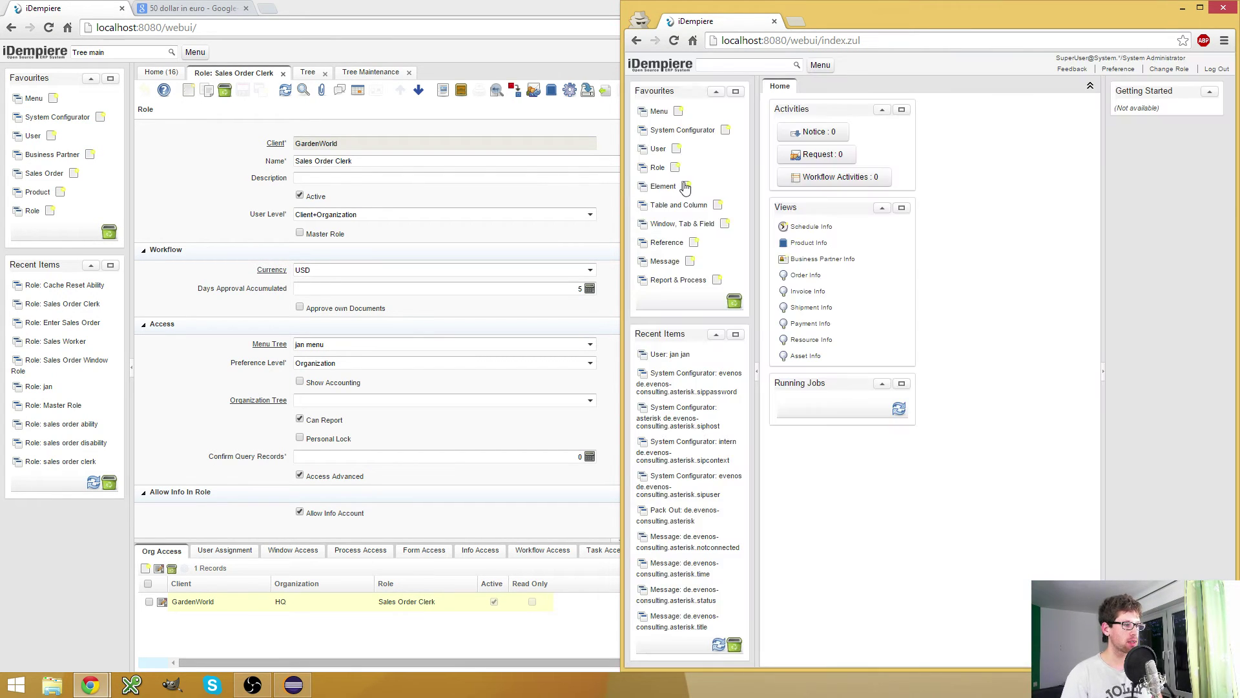
Look up window definitions named "Sale" in Window, Tab & Field and enlarge the list of the found window's tabs
click(690, 226)
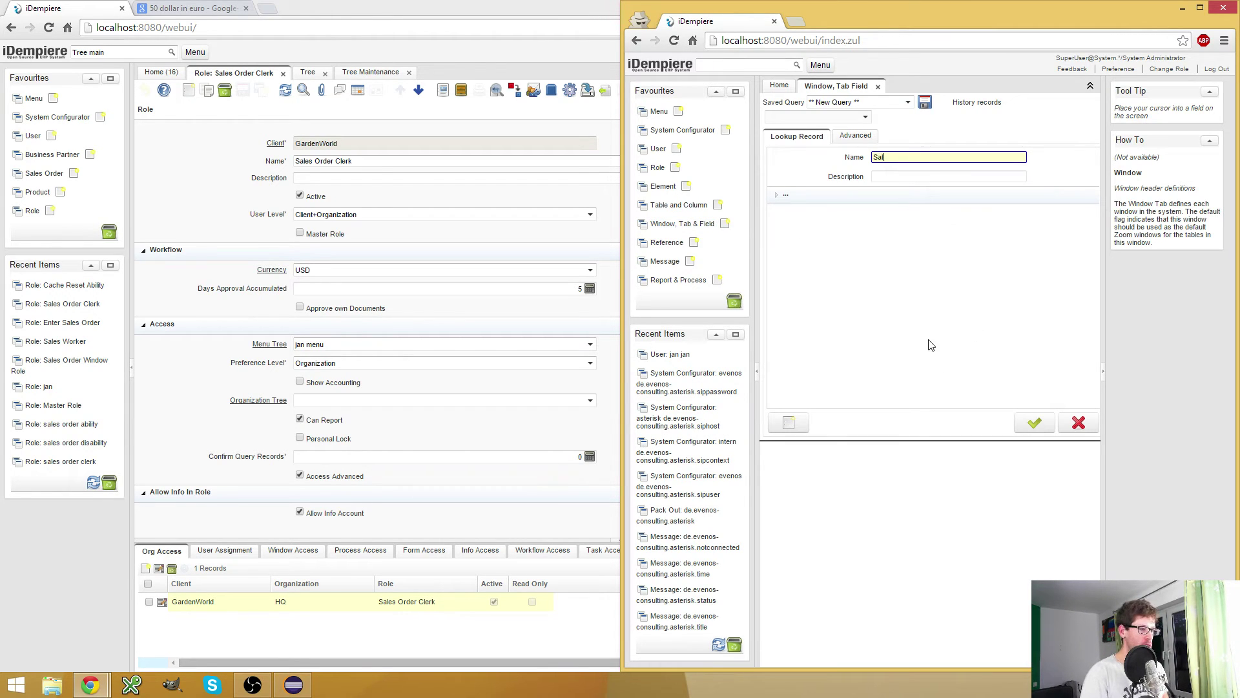
key(Return)
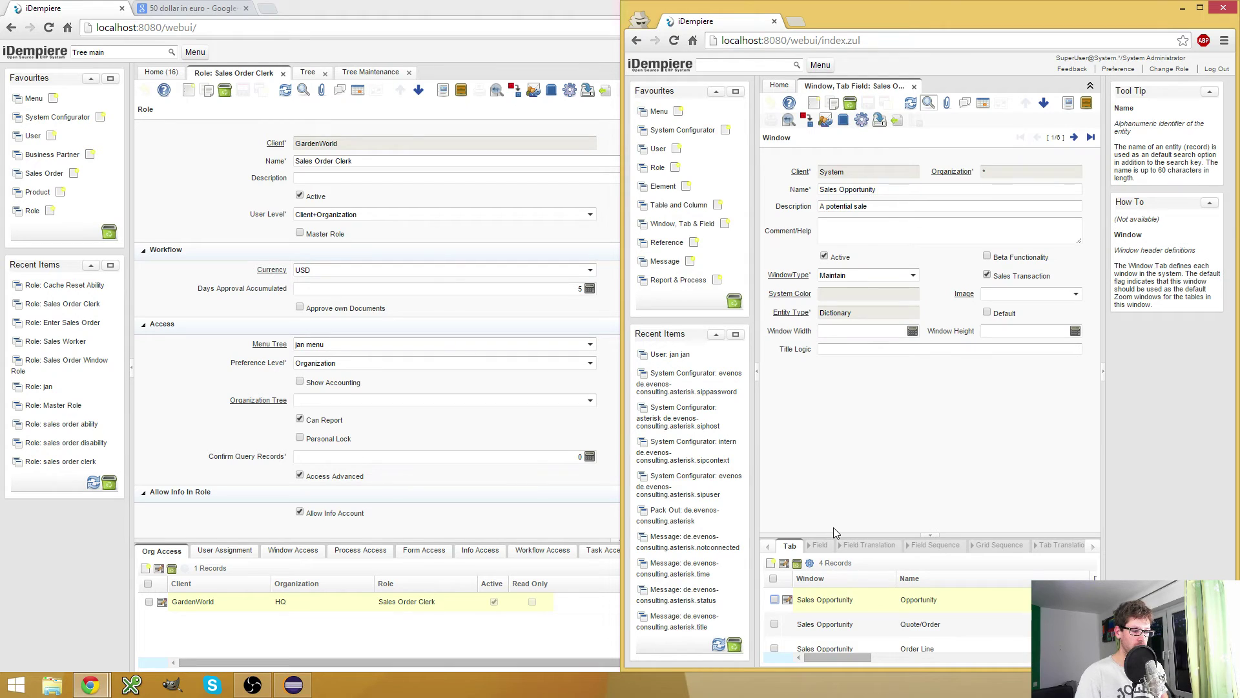
drag(839, 533, 855, 280)
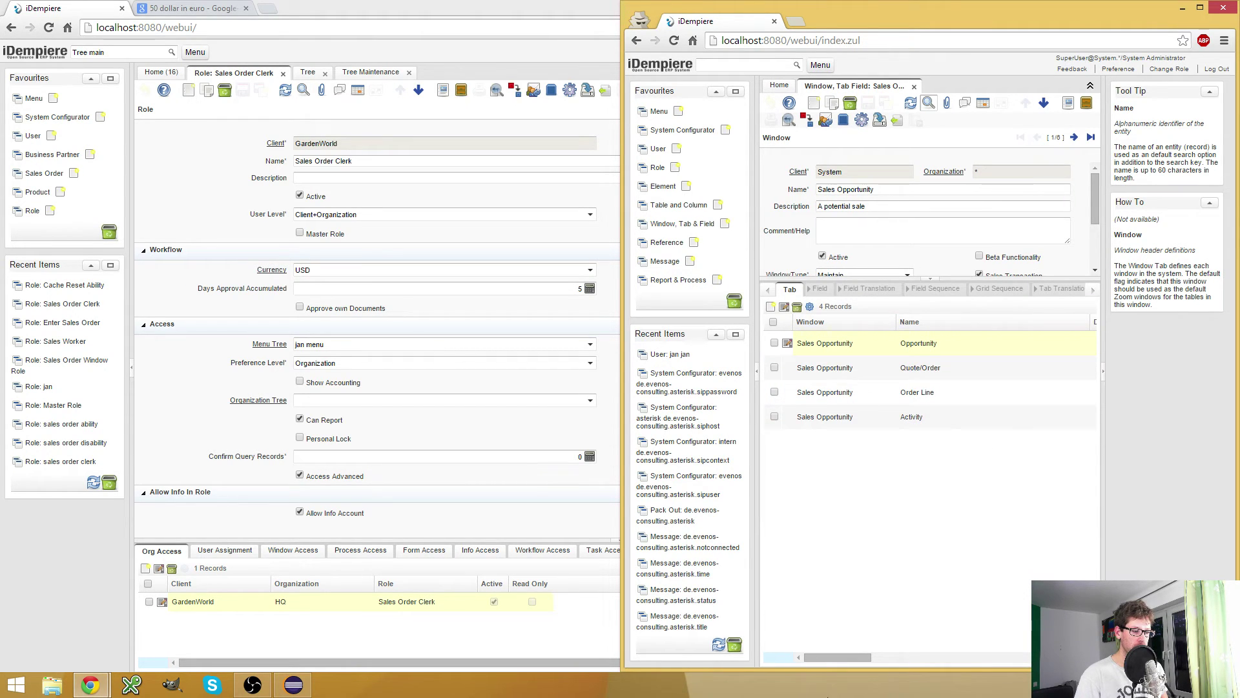
drag(827, 654, 739, 623)
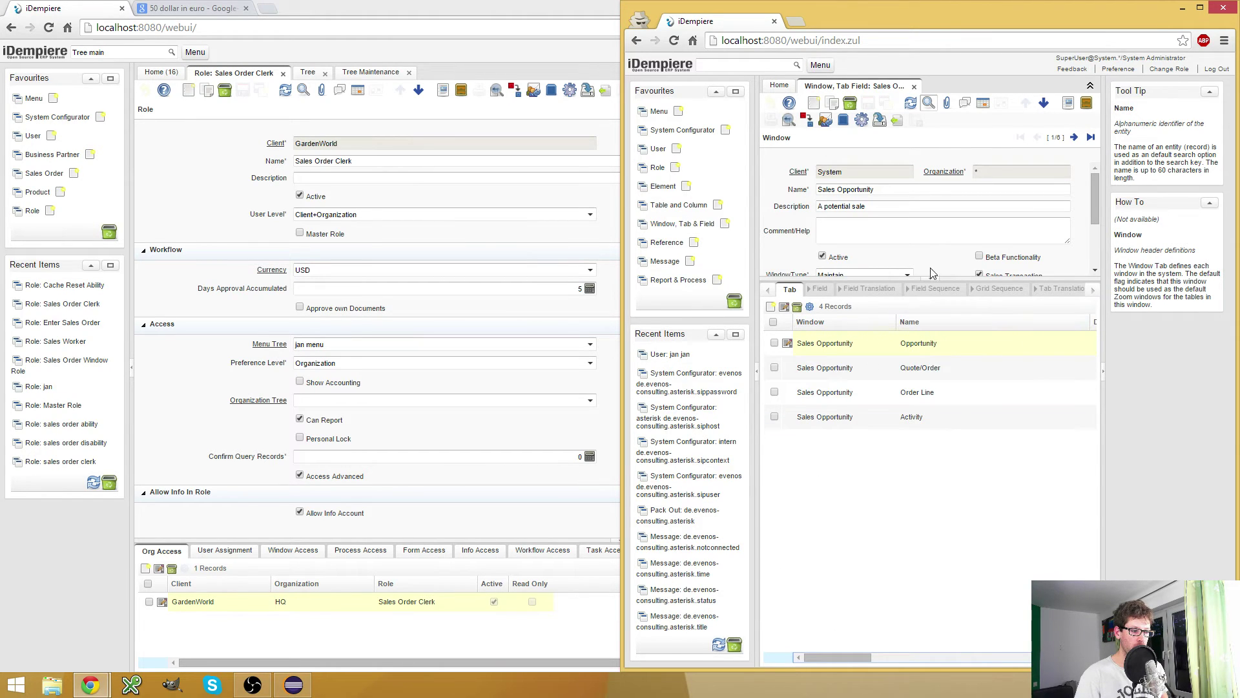
Look up window definitions starting with "Pro", maximize the browser window and go to the Product window record
click(928, 103)
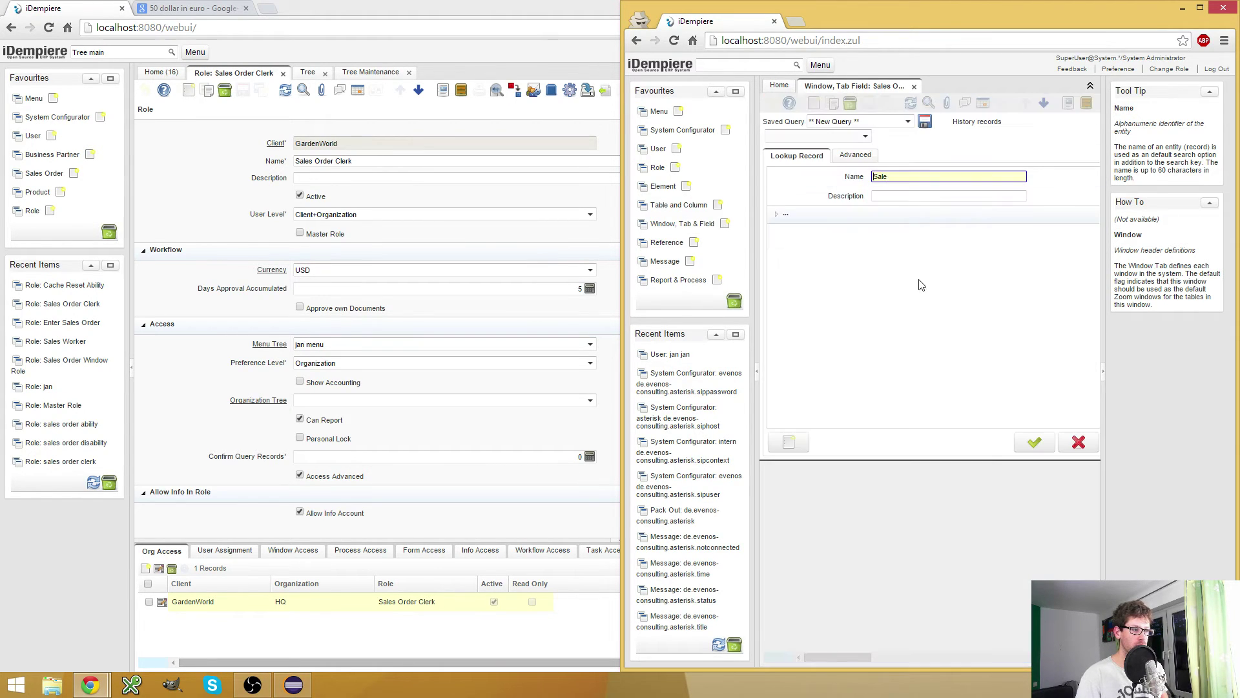
drag(942, 176, 778, 178)
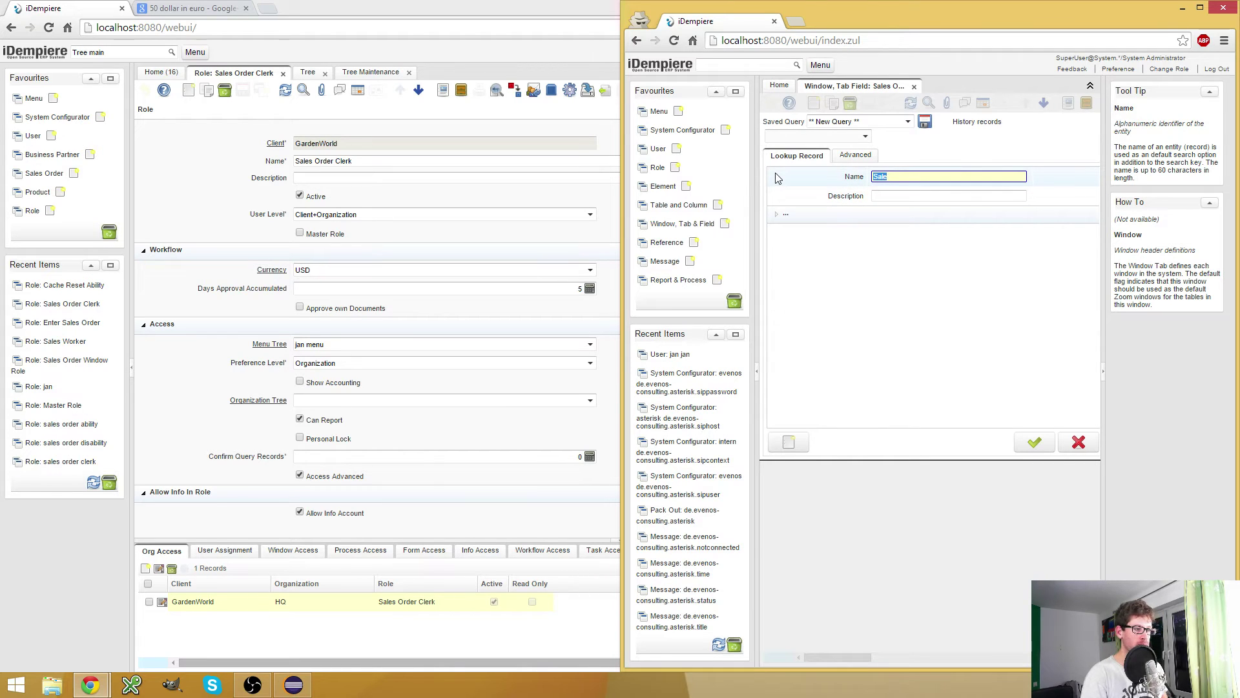
text(Pro)
key(Return)
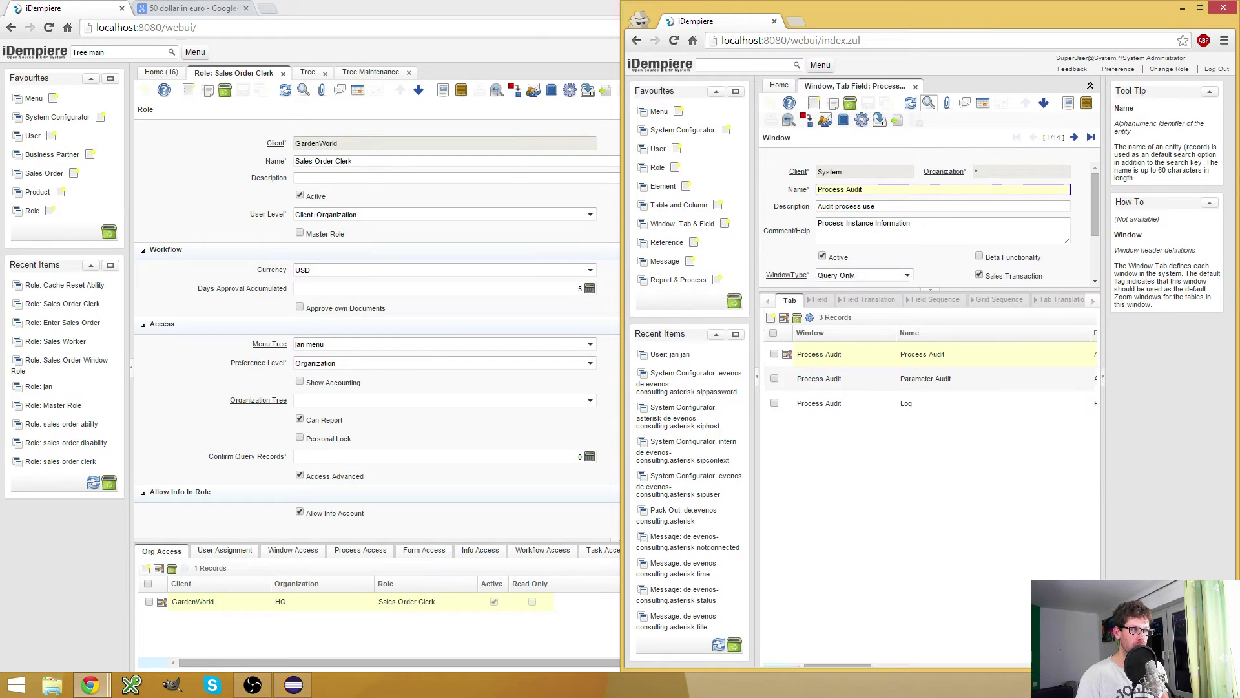
drag(969, 7, 969, 6)
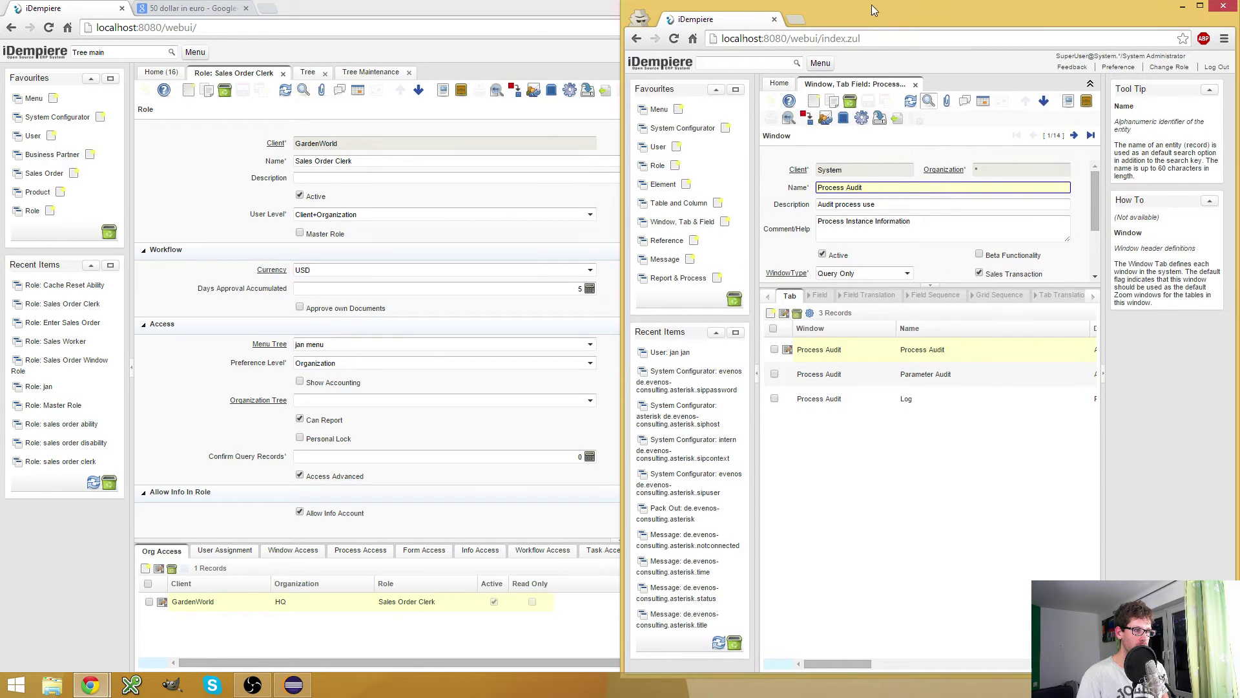
drag(871, 6, 662, 1)
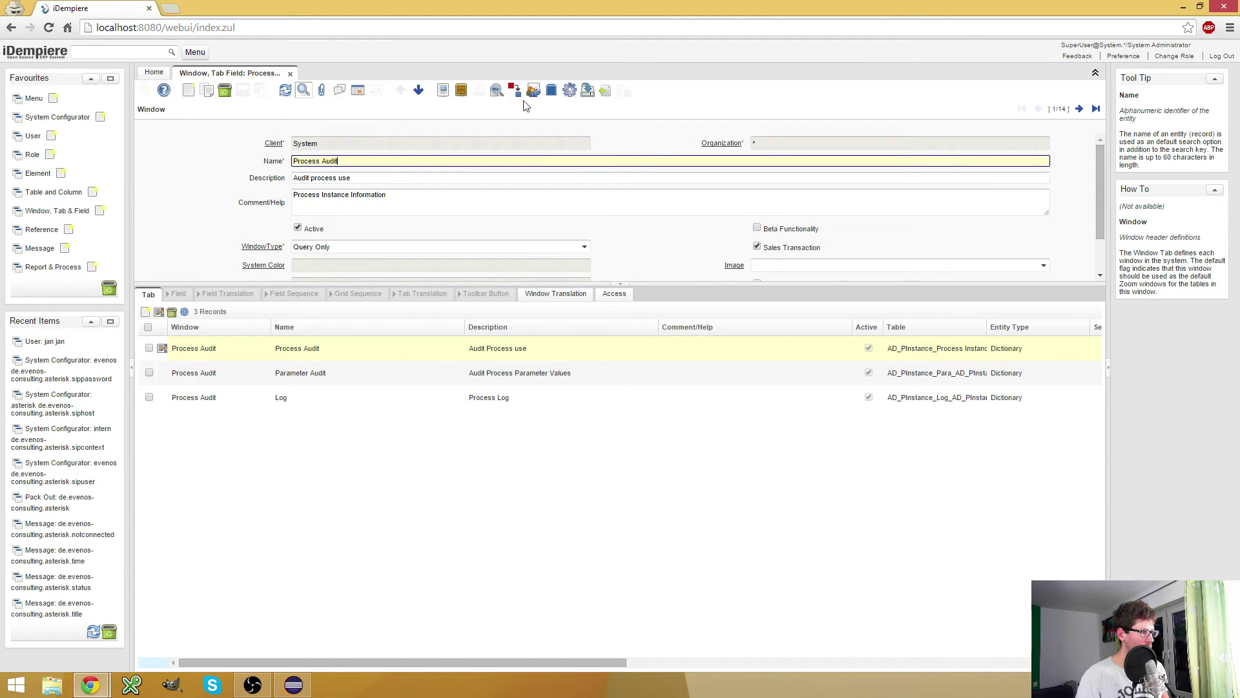
click(1080, 109)
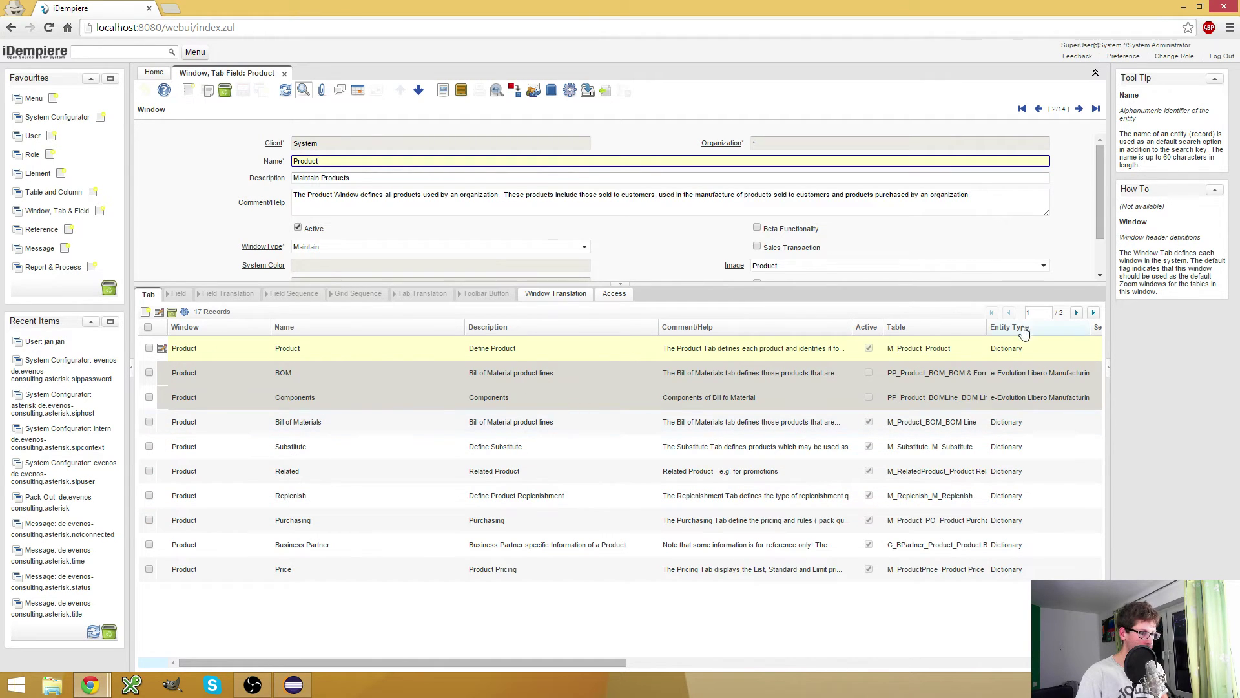
Find the Accounting tab among the Product window's tabs and view its full definition
click(1077, 313)
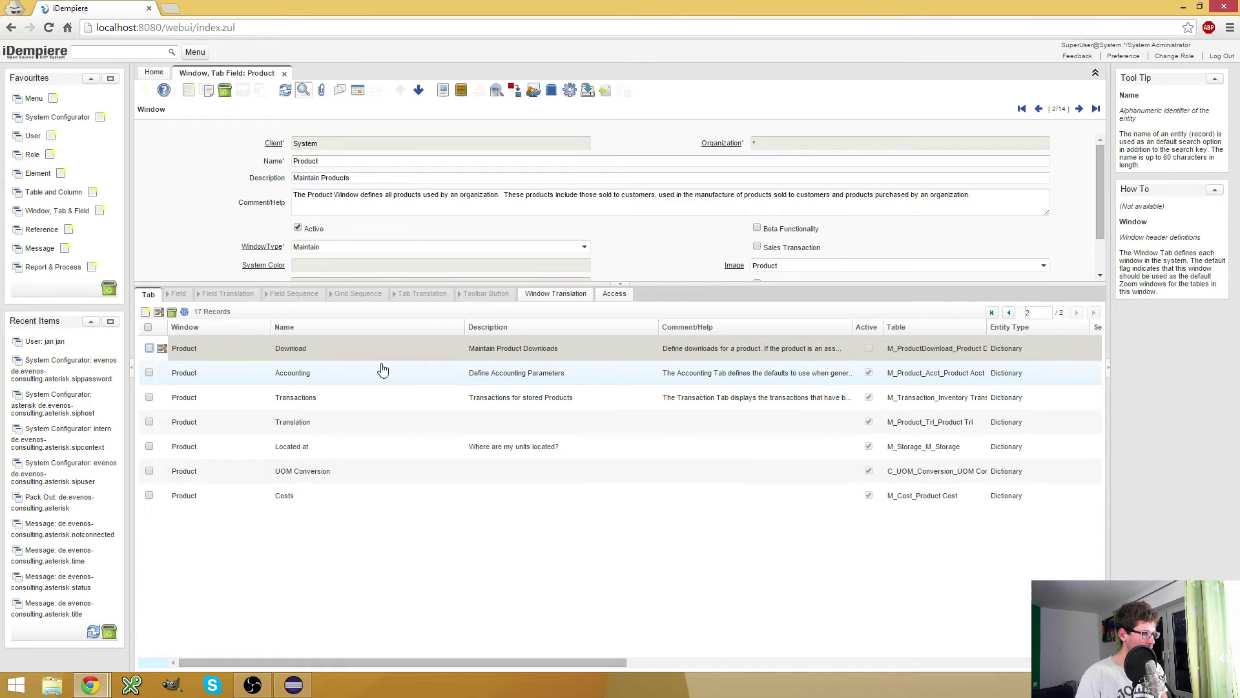
click(297, 375)
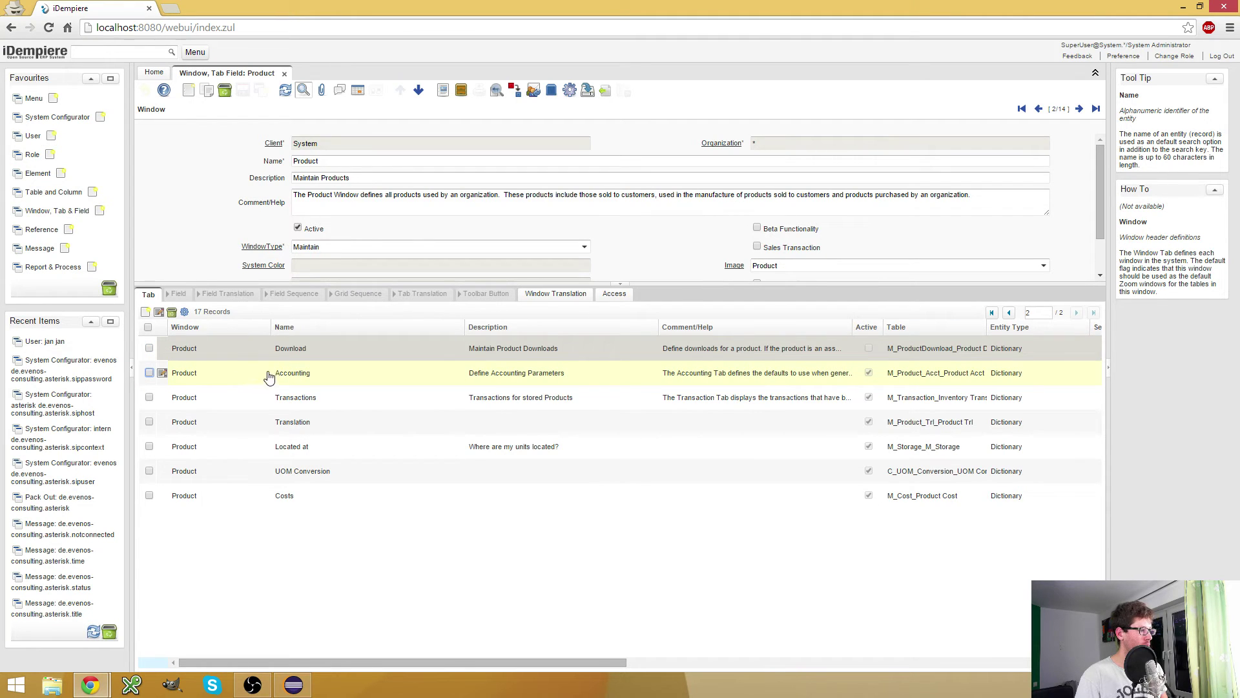
click(162, 373)
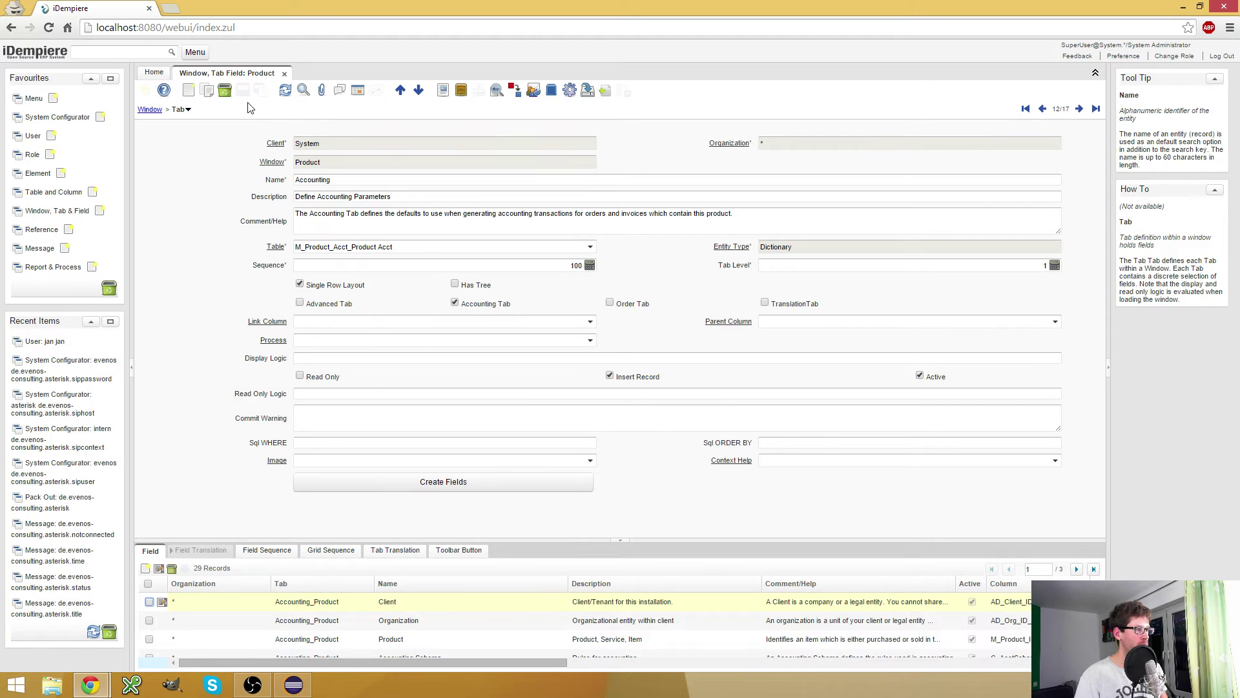
Close the window definition, restore the System browser window to its smaller size and return to the Sales Order Clerk role record
click(284, 73)
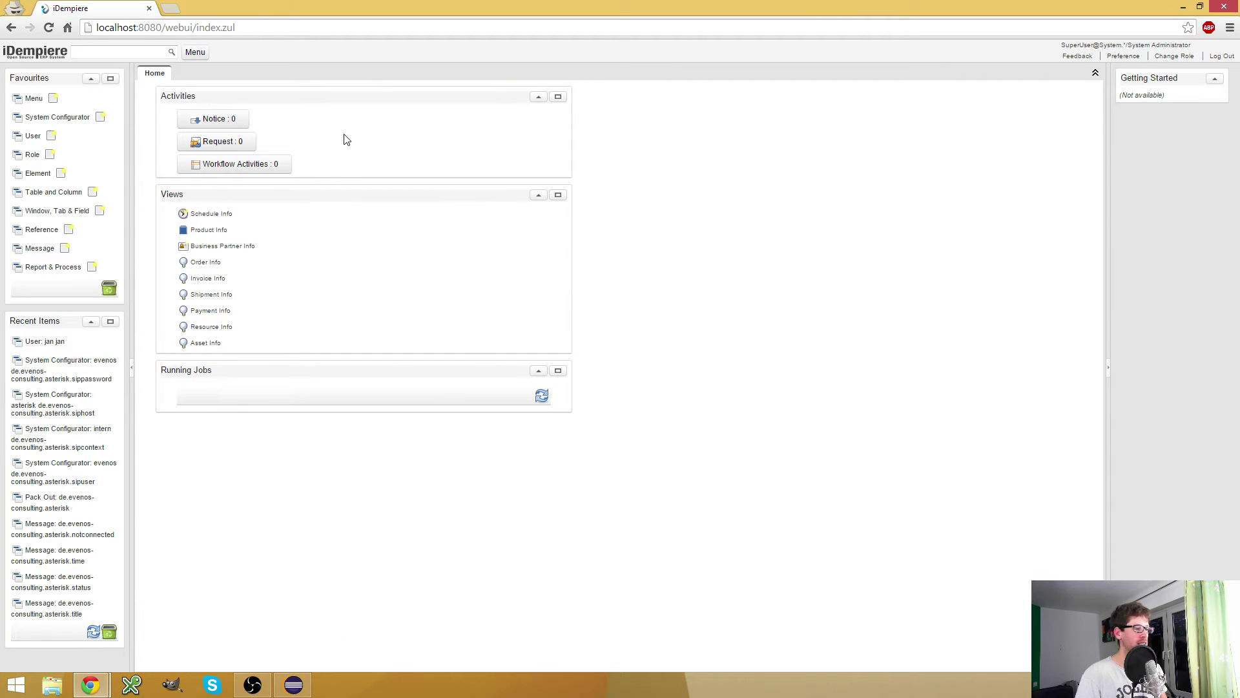
drag(310, 8, 894, 61)
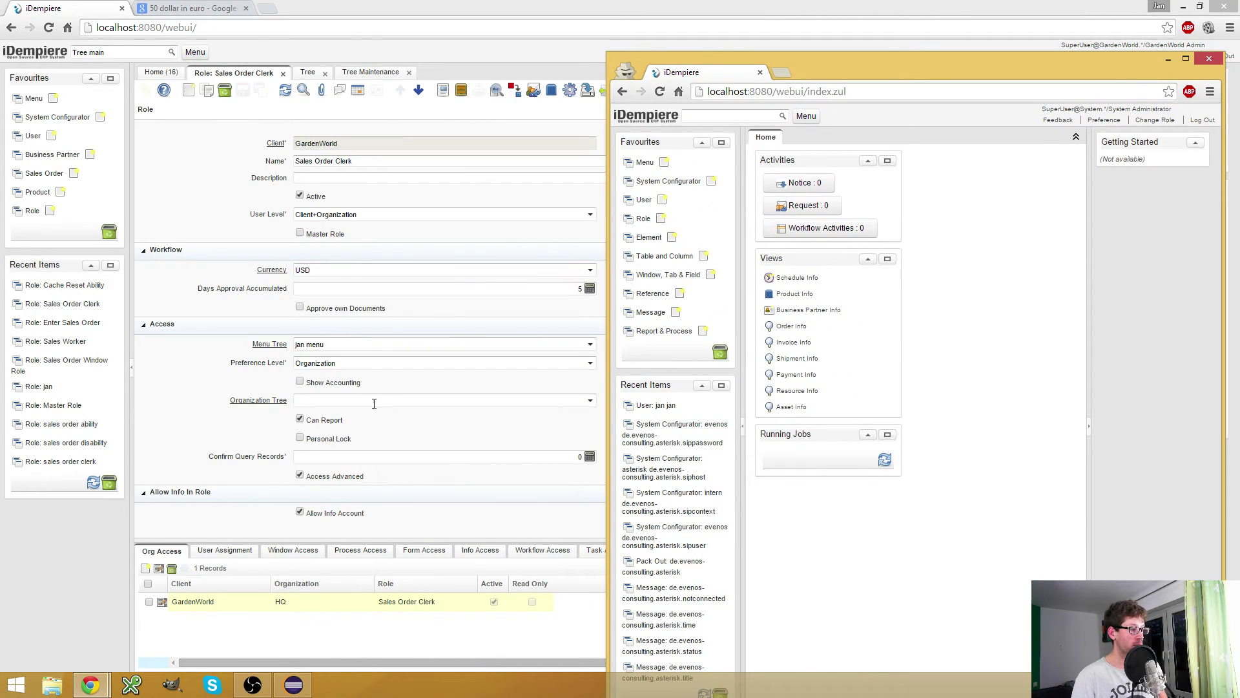
click(527, 381)
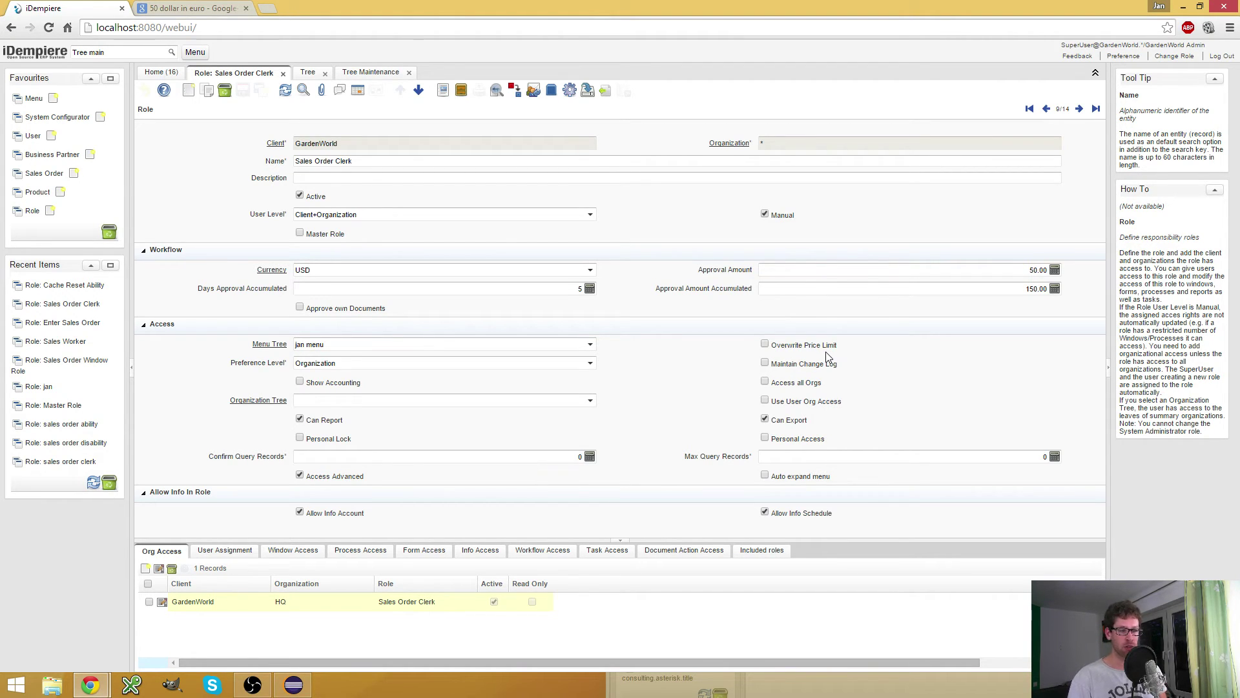
Set the Sales Order Clerk role's description to "xyvyxcv" and save the record
click(401, 176)
text(xyvyxcv)
click(355, 163)
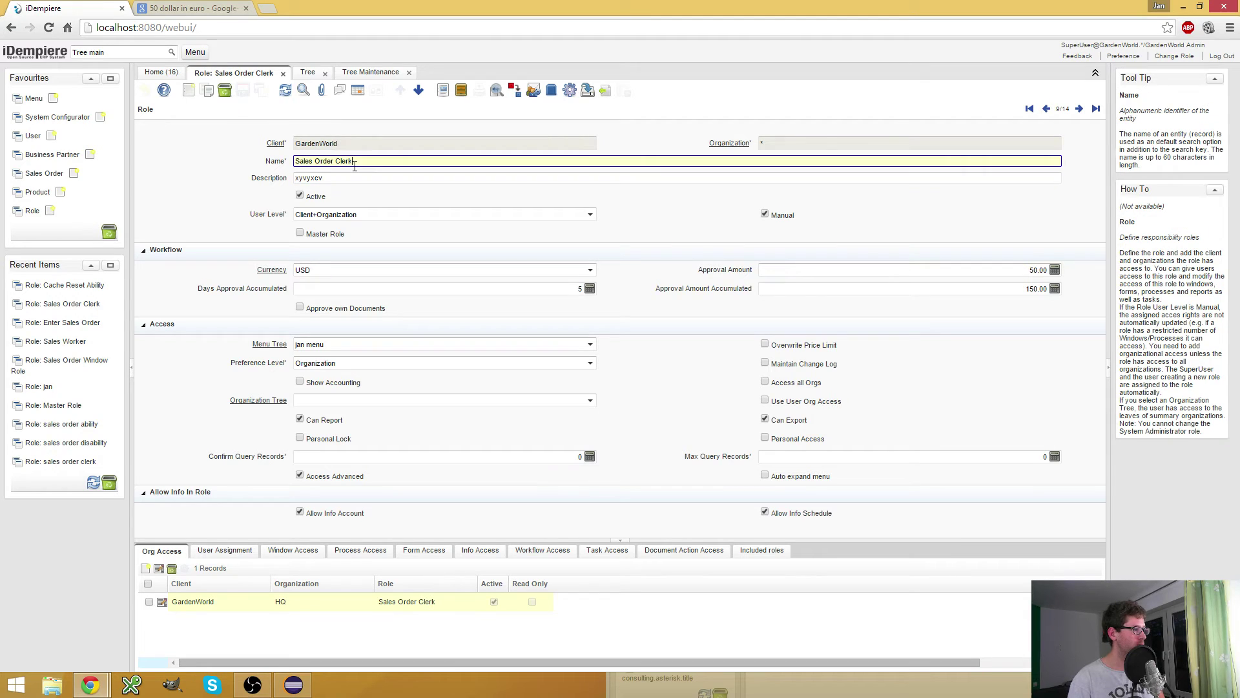
click(243, 91)
View the change log of the role's Description field
right_click(366, 178)
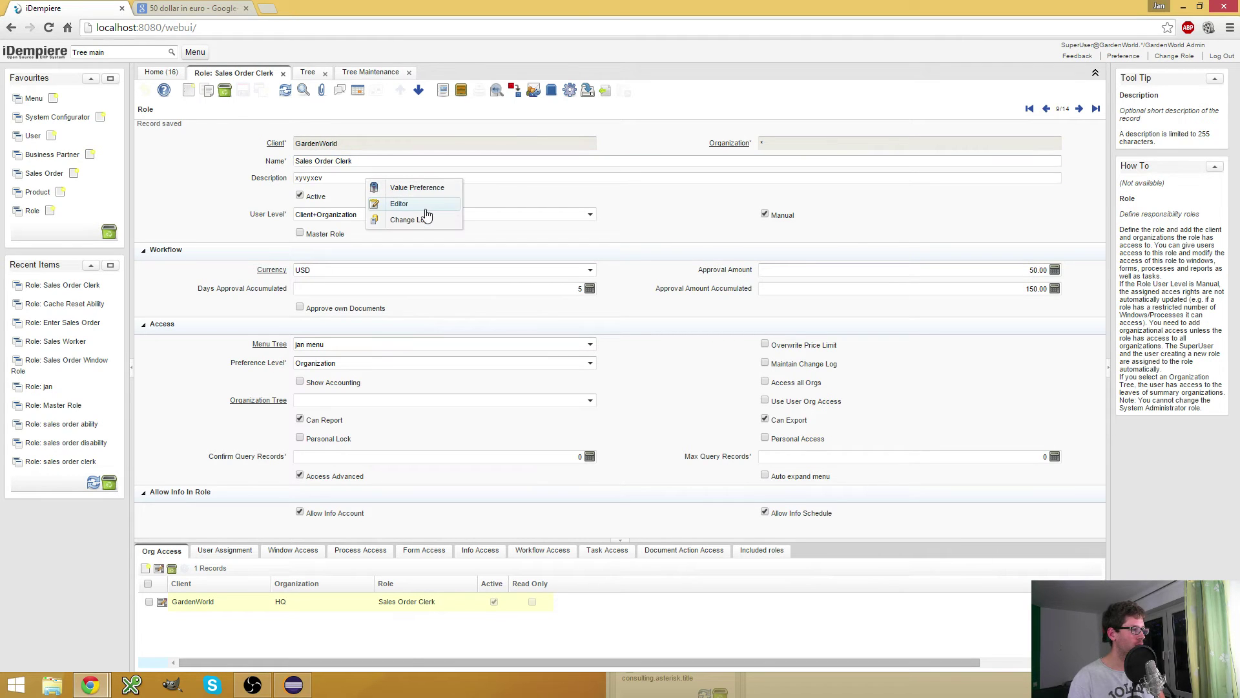
click(421, 220)
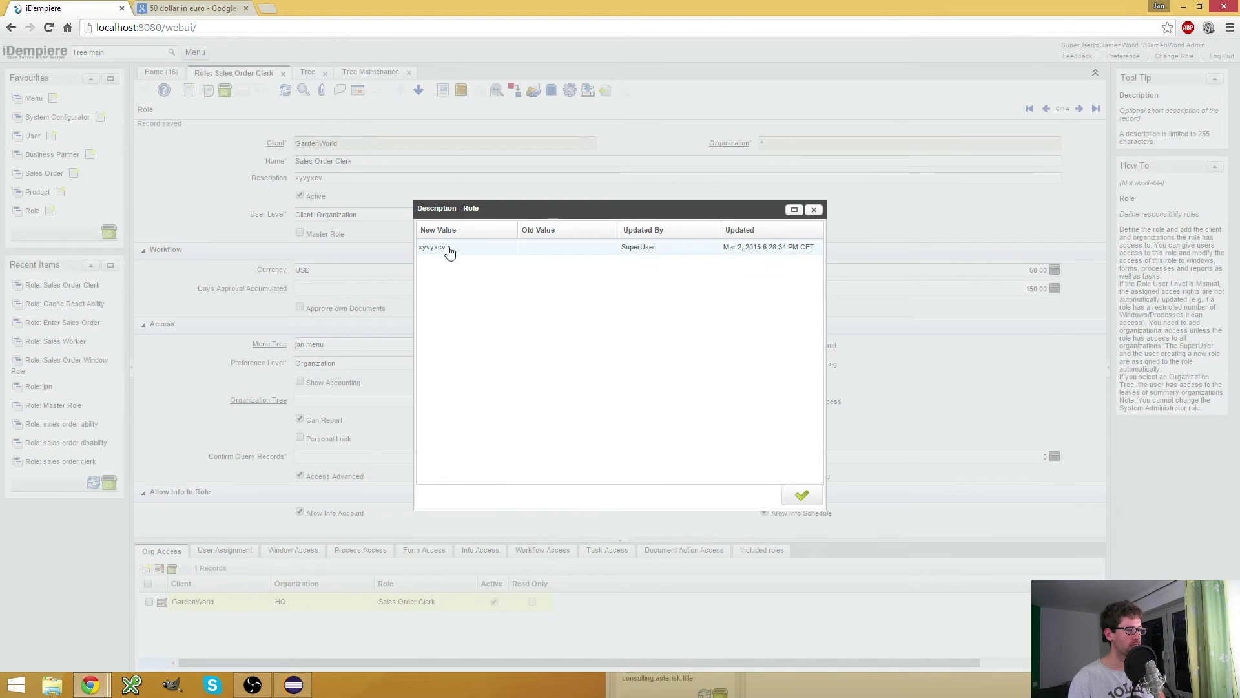
Close the change log, clear the Description of the Sales Order Clerk role and save the record
click(813, 209)
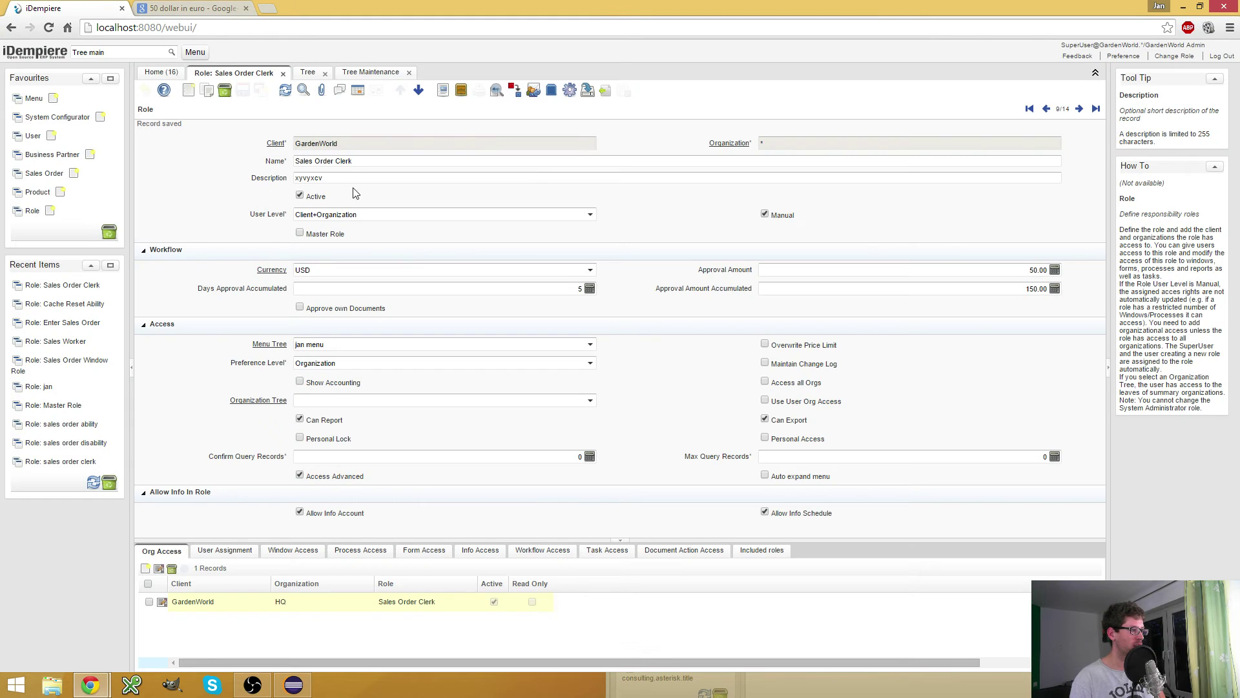
drag(348, 178, 187, 173)
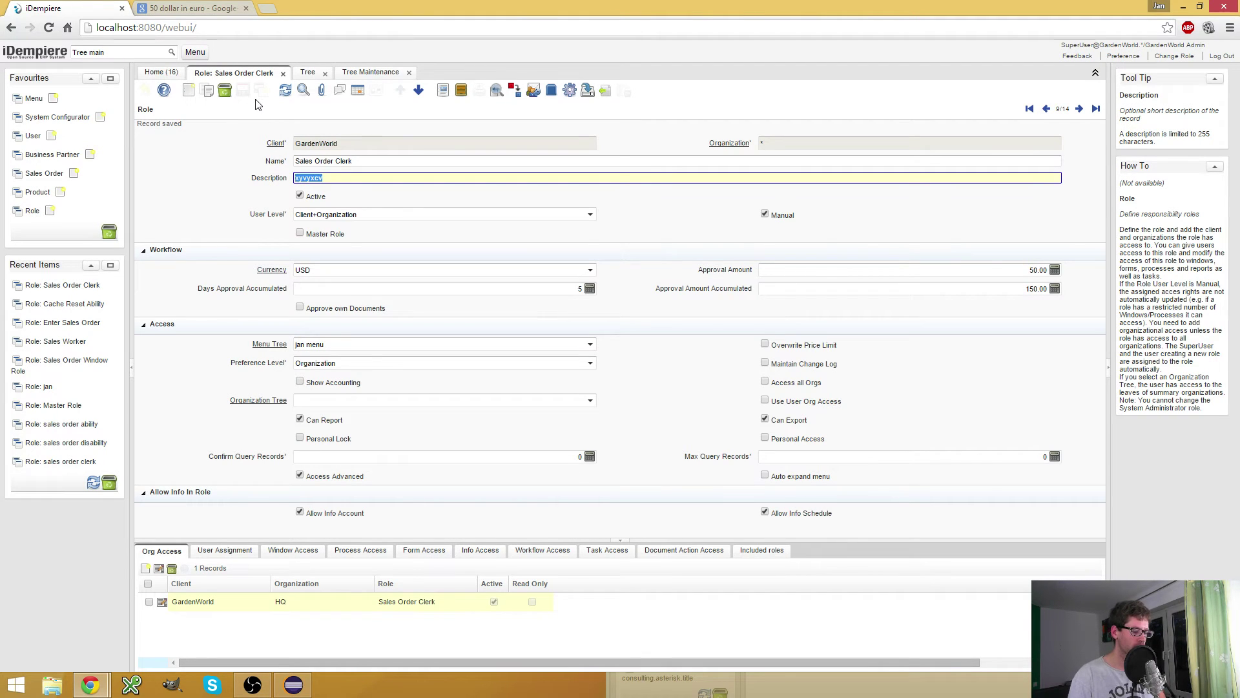
key(Delete)
click(334, 161)
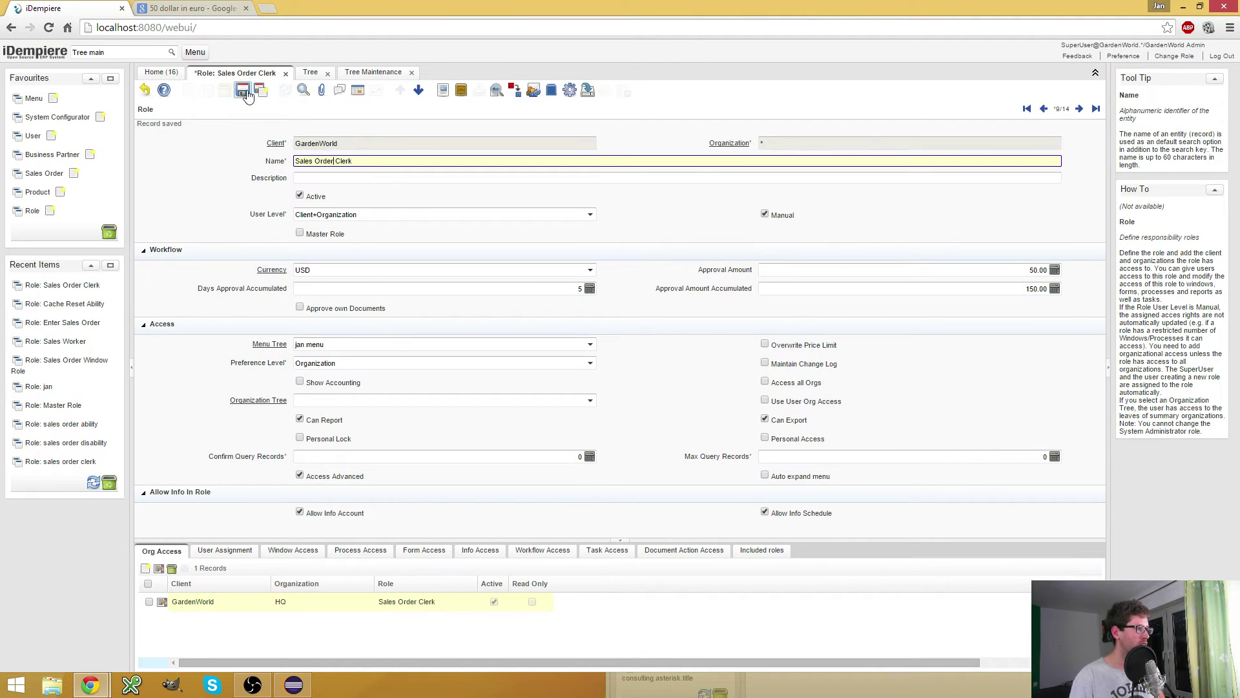
View the change log of the role's Description field and close it
right_click(347, 178)
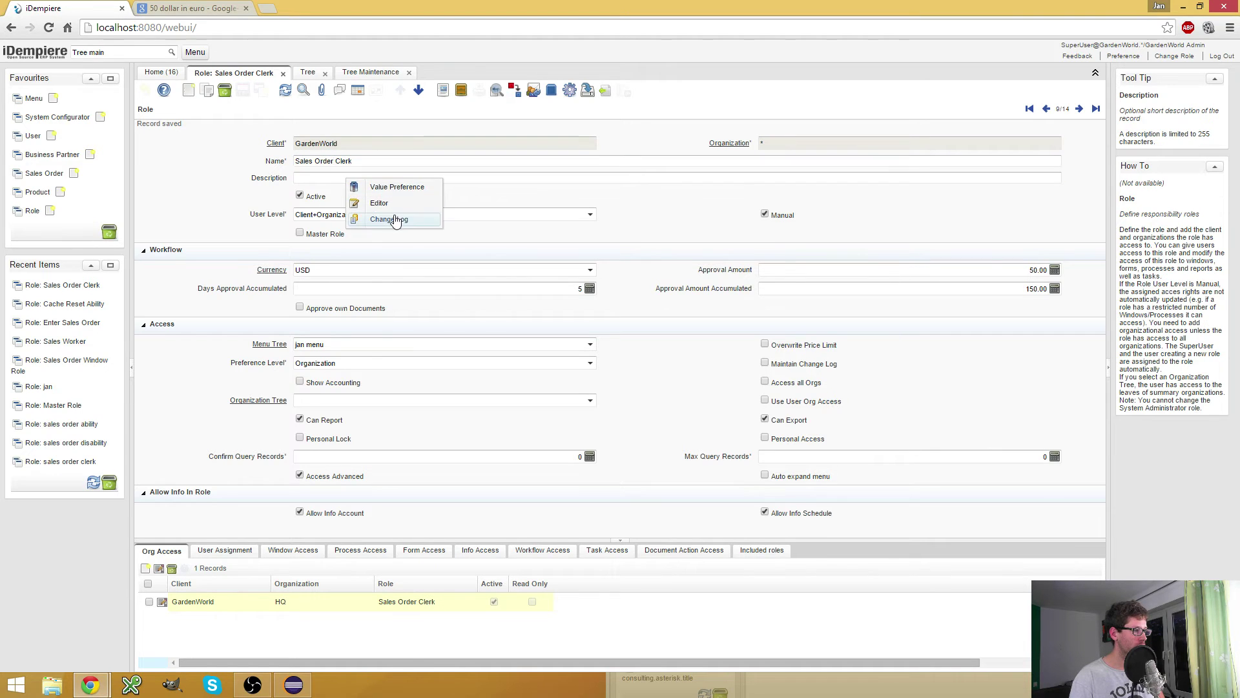
click(390, 218)
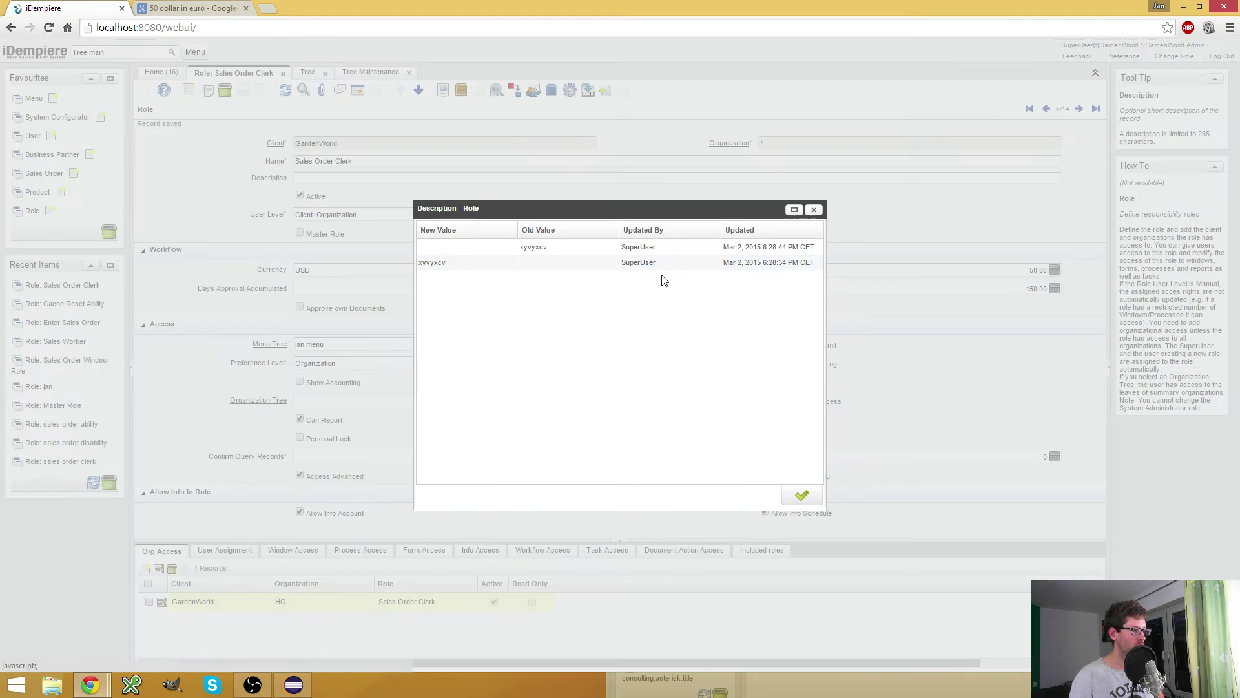
click(814, 209)
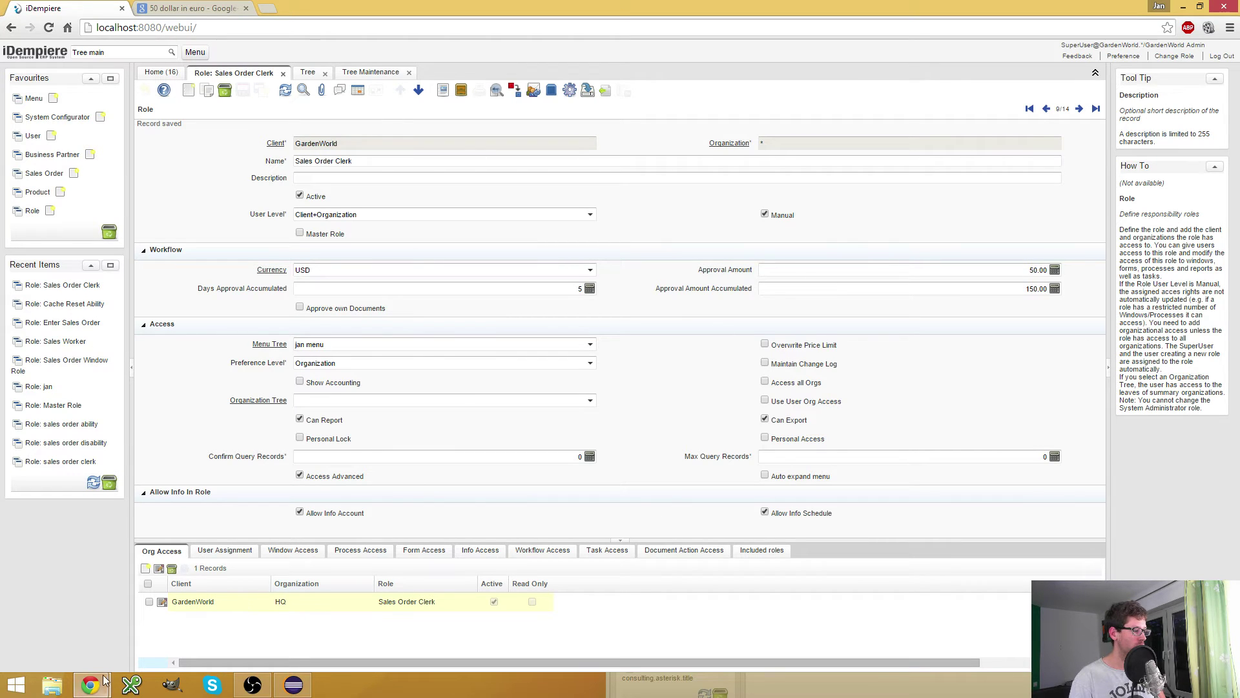
Switch to the second browser window, move it fully into view and log out of its System Administrator session
mouse_move(105, 680)
click(238, 618)
drag(920, 56, 719, 10)
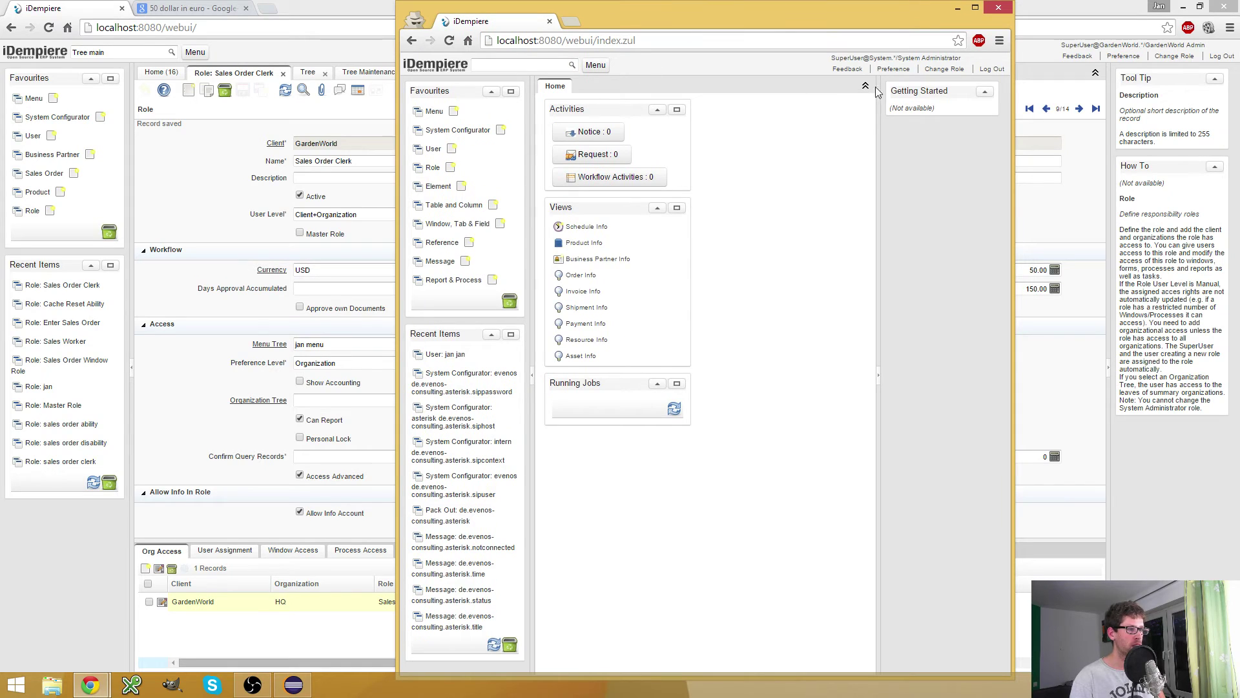
click(992, 68)
Sign in as user GardenAdmin with the account password, with the Select Role option enabled
text(G)
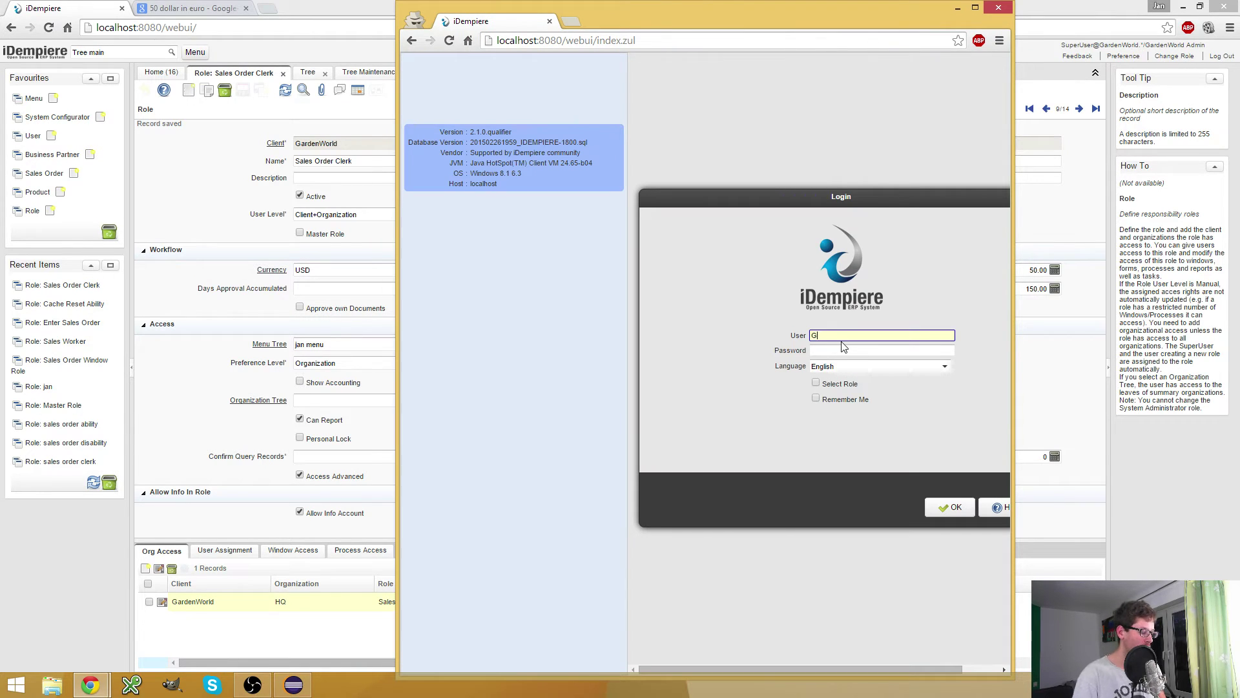
text(ardenAdmin)
key(Tab)
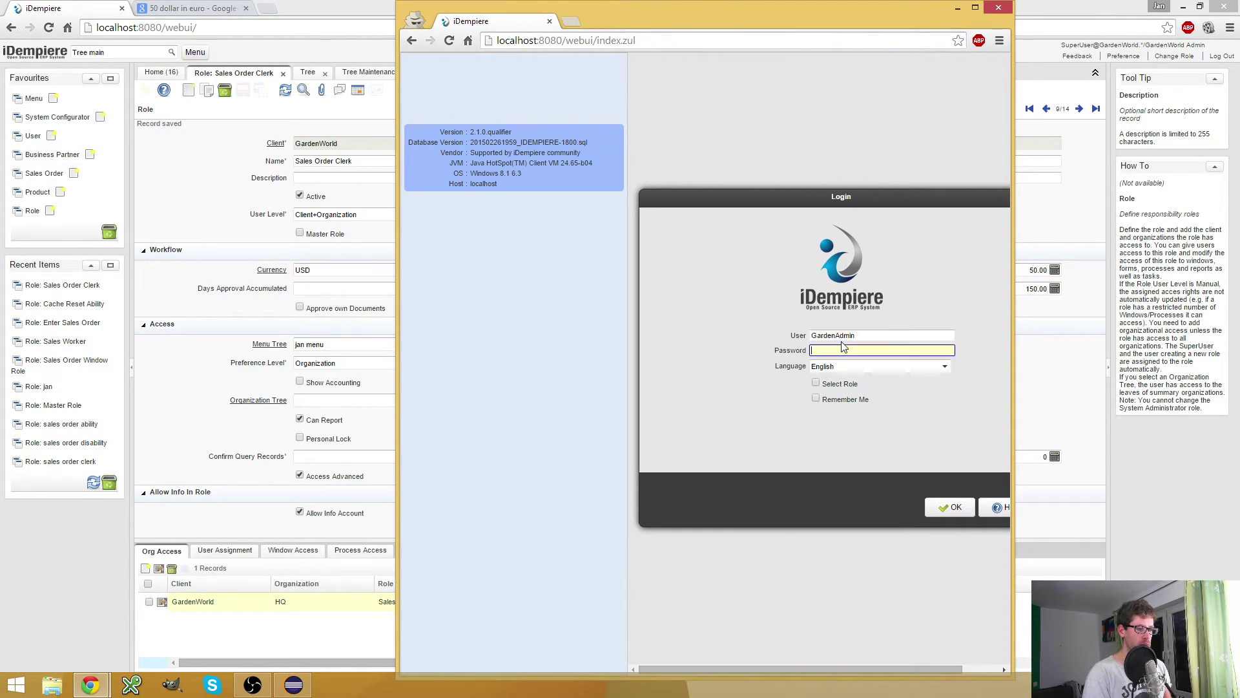
text(GardenAdmin)
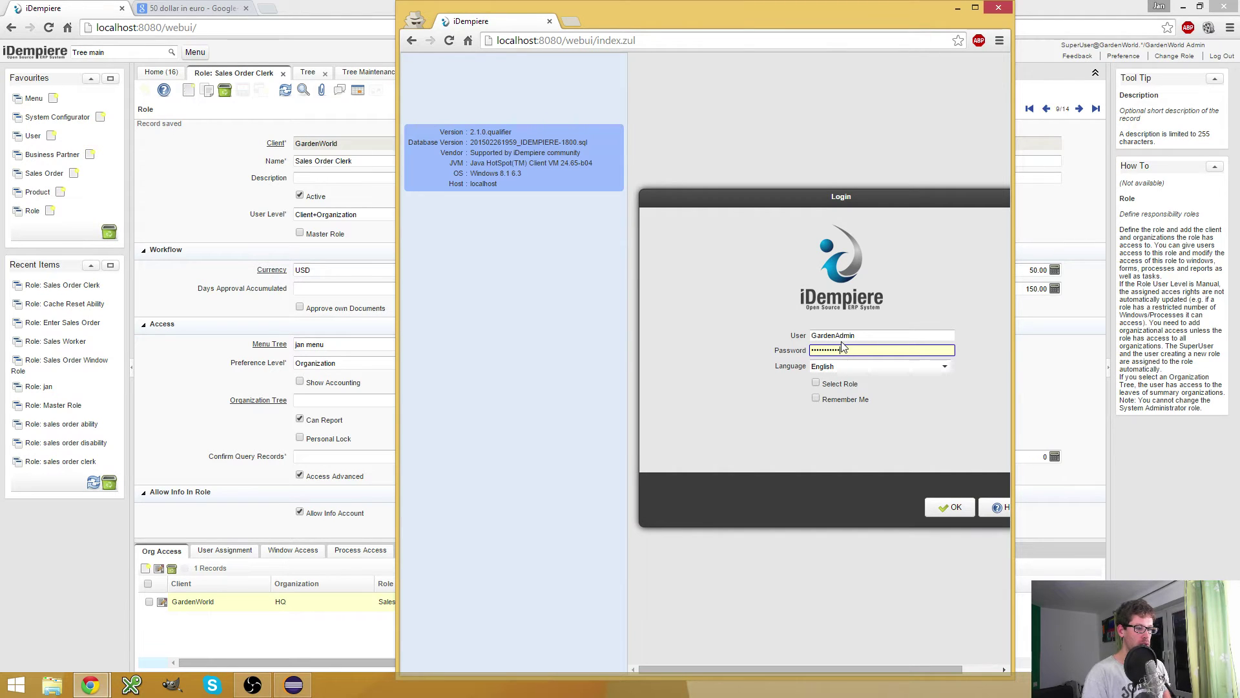
click(873, 461)
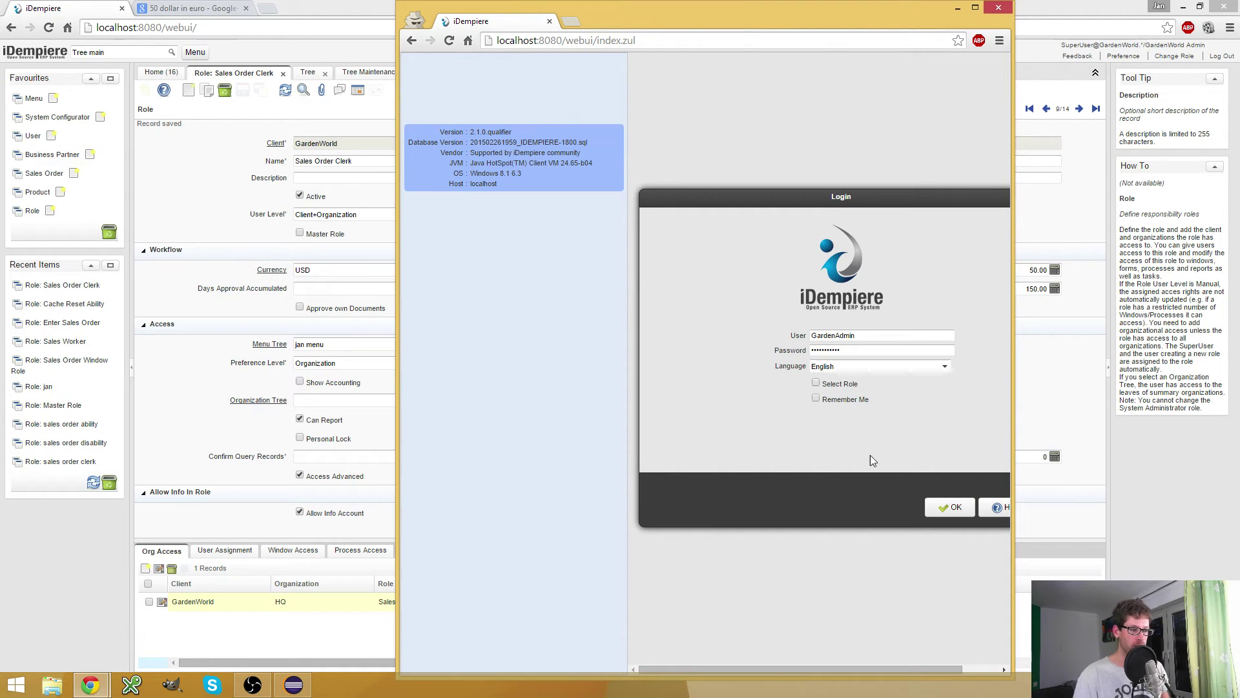
click(816, 383)
click(955, 508)
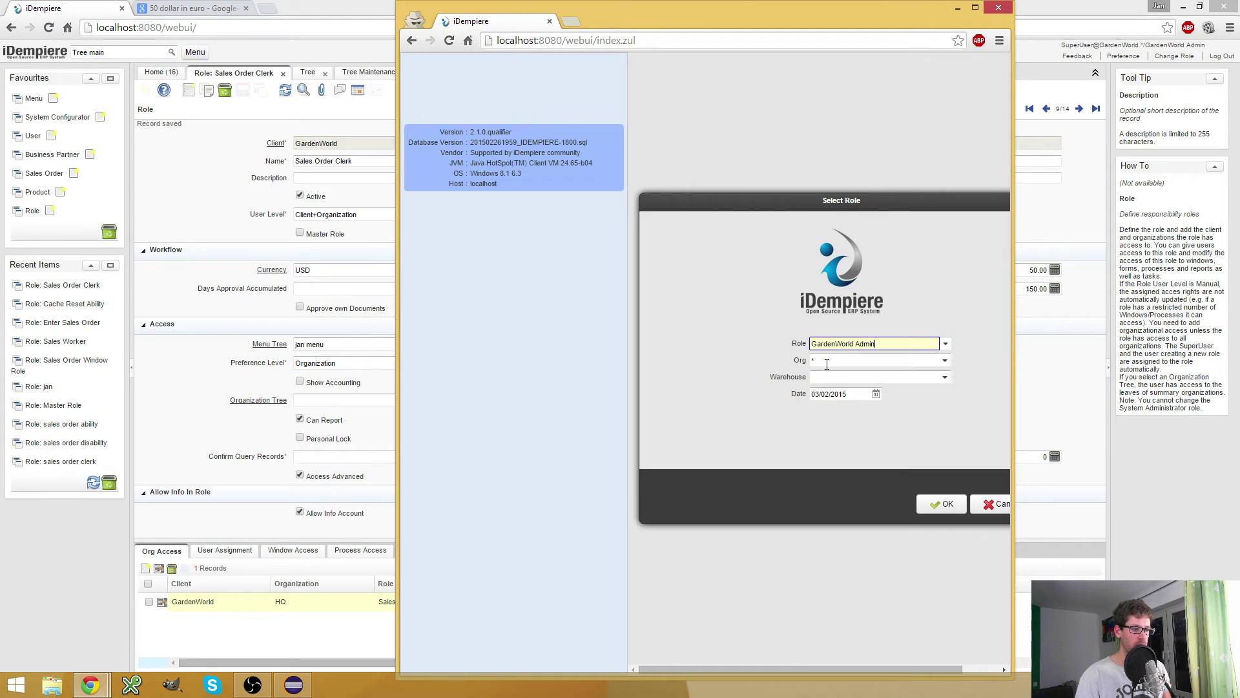
Choose the Sales Order Clerk role and complete the login
click(945, 344)
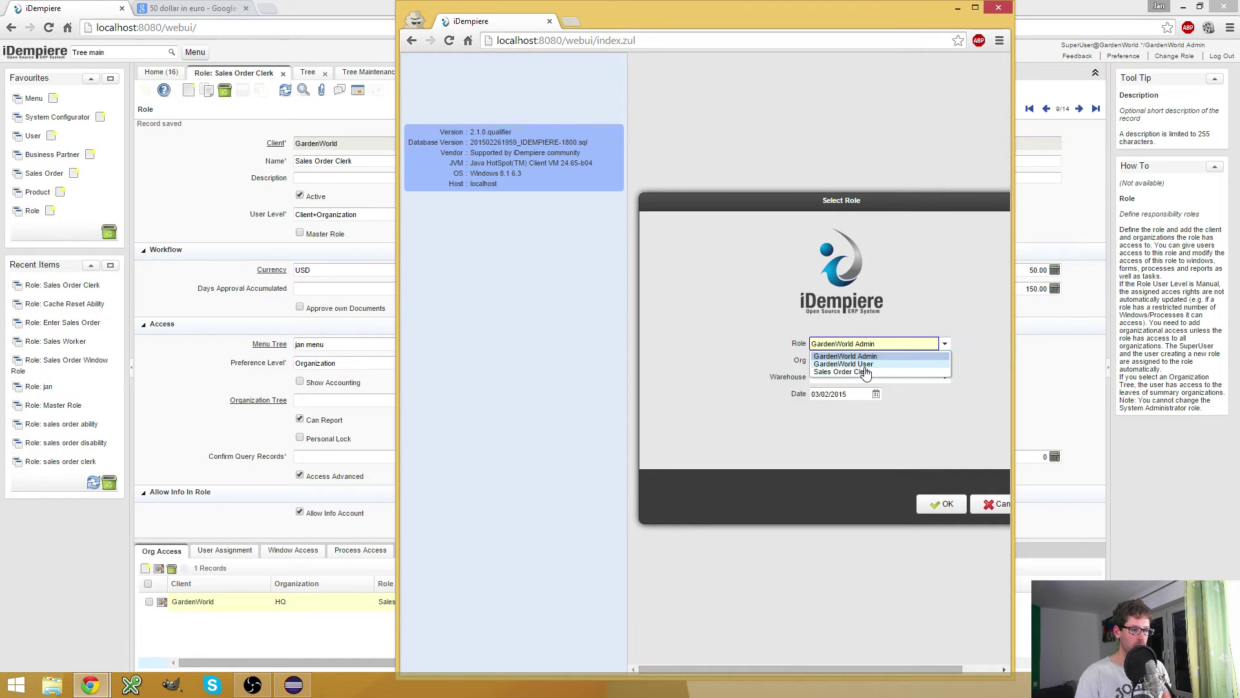
click(840, 372)
click(943, 504)
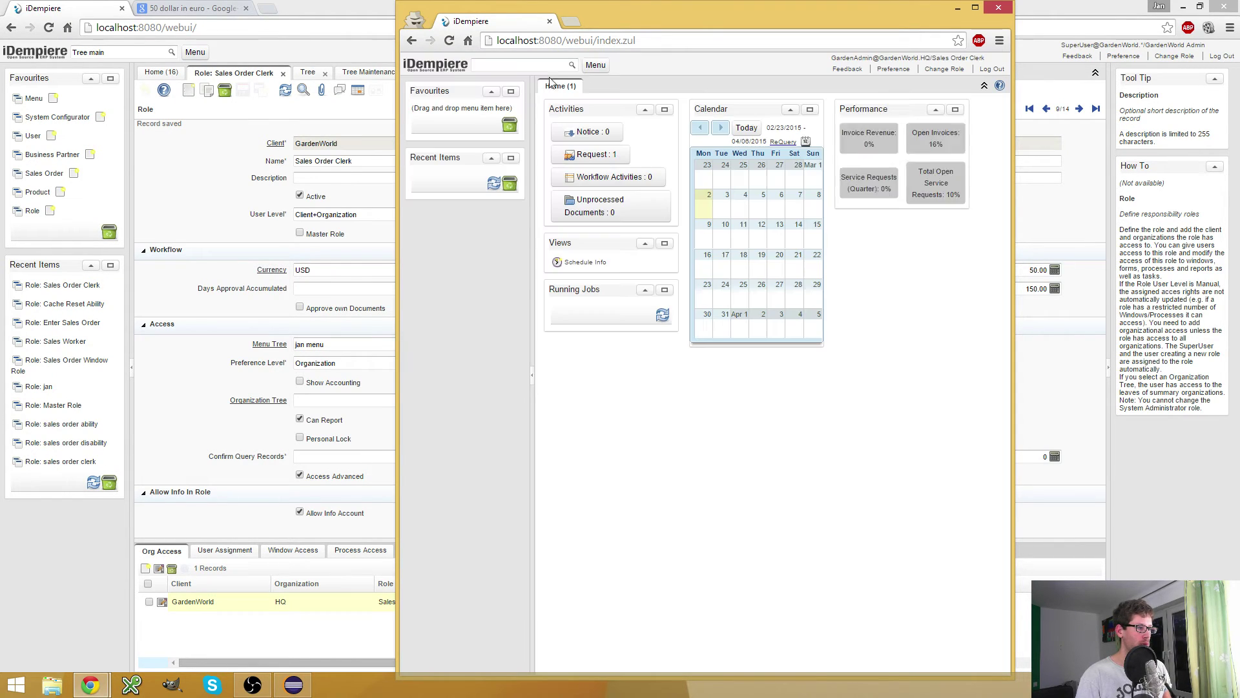
Open the Sales Order window from the Sales Orders folder of the menu tree
click(596, 65)
click(625, 100)
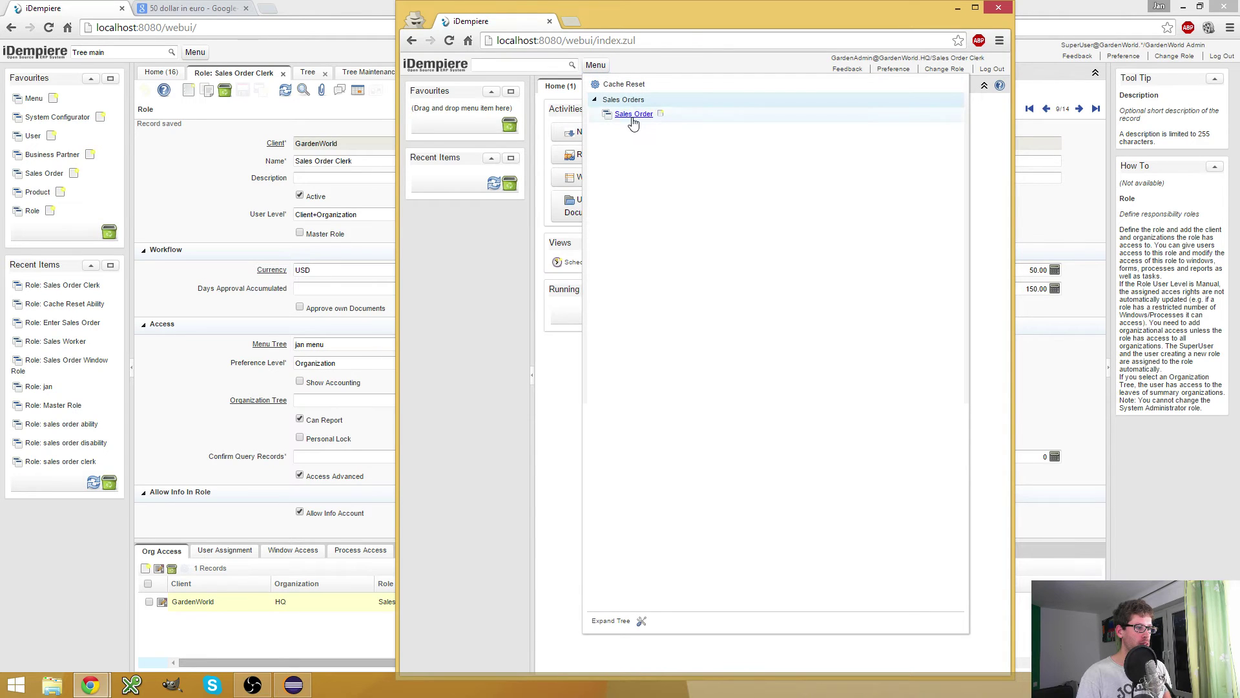
click(633, 119)
Check the change log of the Description field on sales order 80003 and close it
right_click(655, 207)
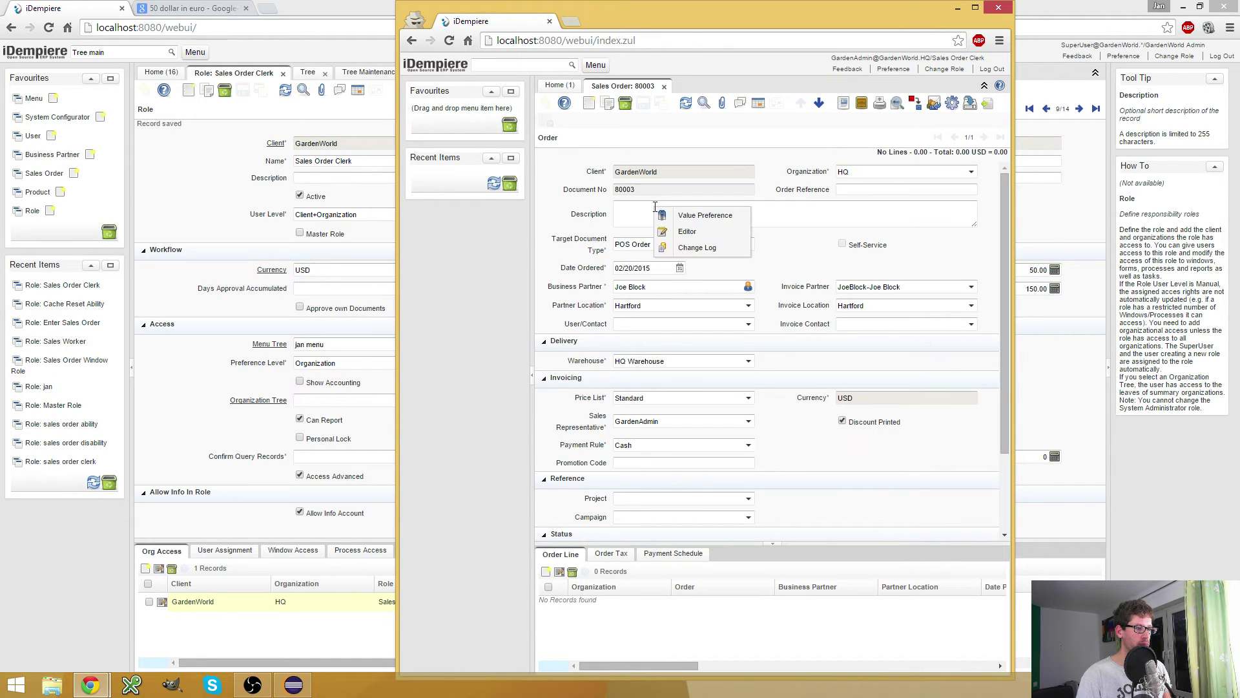
click(686, 231)
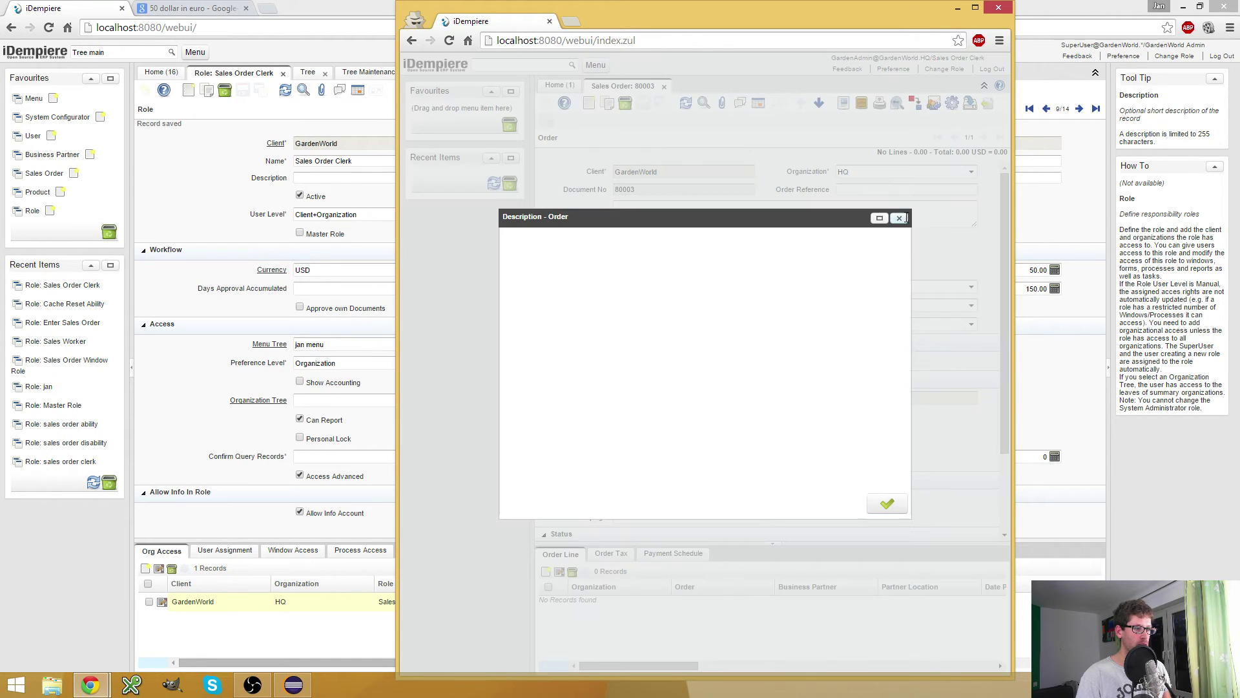
click(899, 217)
Enter "asdasd" as the sales order's Description and save the record
text(asdasd)
key(Tab)
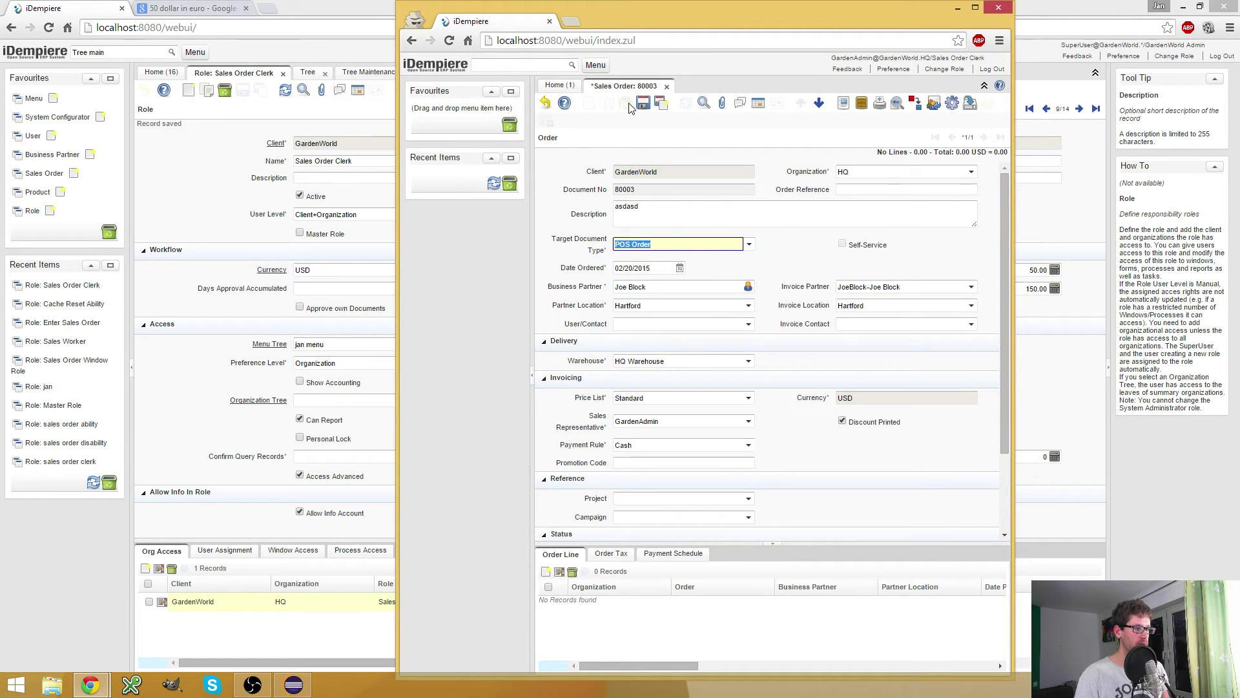
click(643, 103)
Clear the sales order's Description and save the record again
click(678, 207)
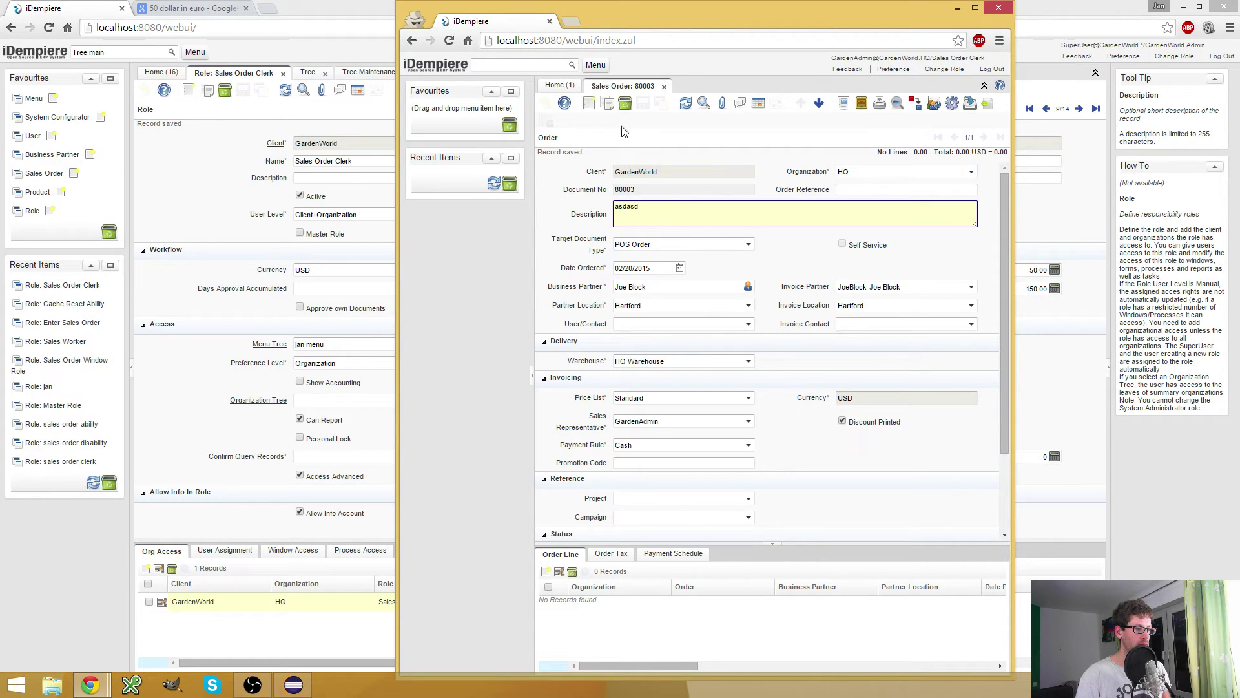
key(BackSpace)
key(BackSpace)
key(BackSpace)
key(BackSpace)
key(BackSpace)
key(BackSpace)
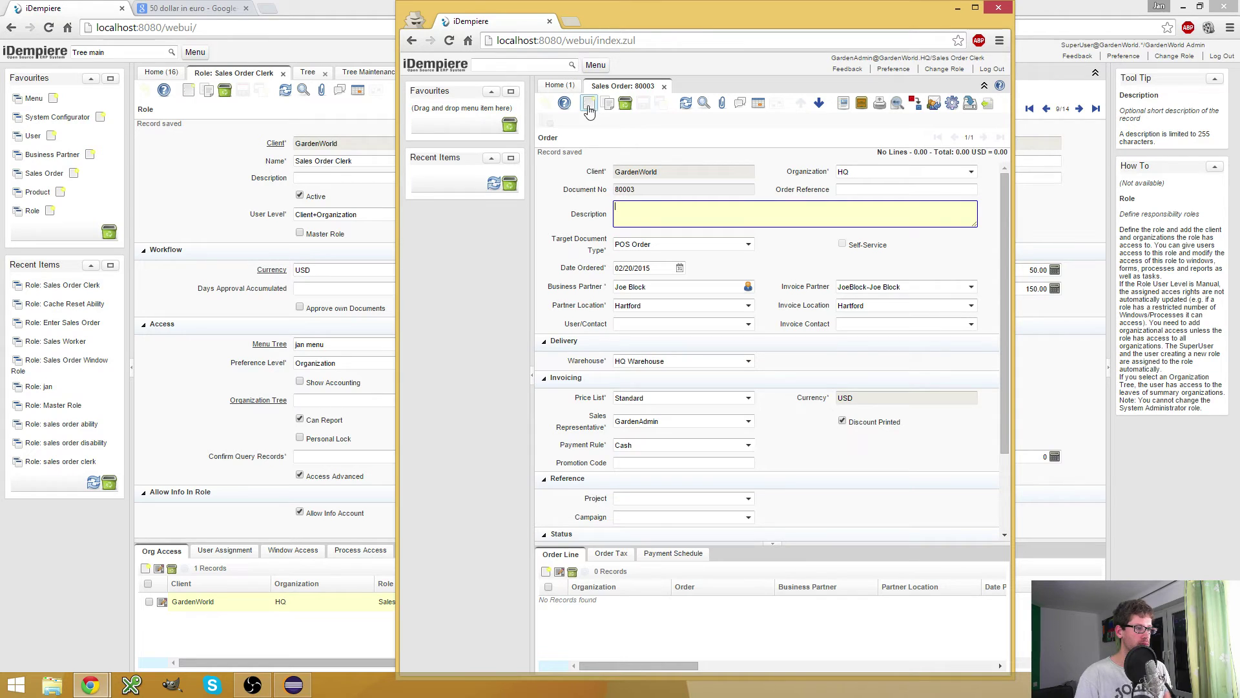
key(Tab)
Compare the change log of the order's Description with that of the role's Description, closing both logs
right_click(683, 208)
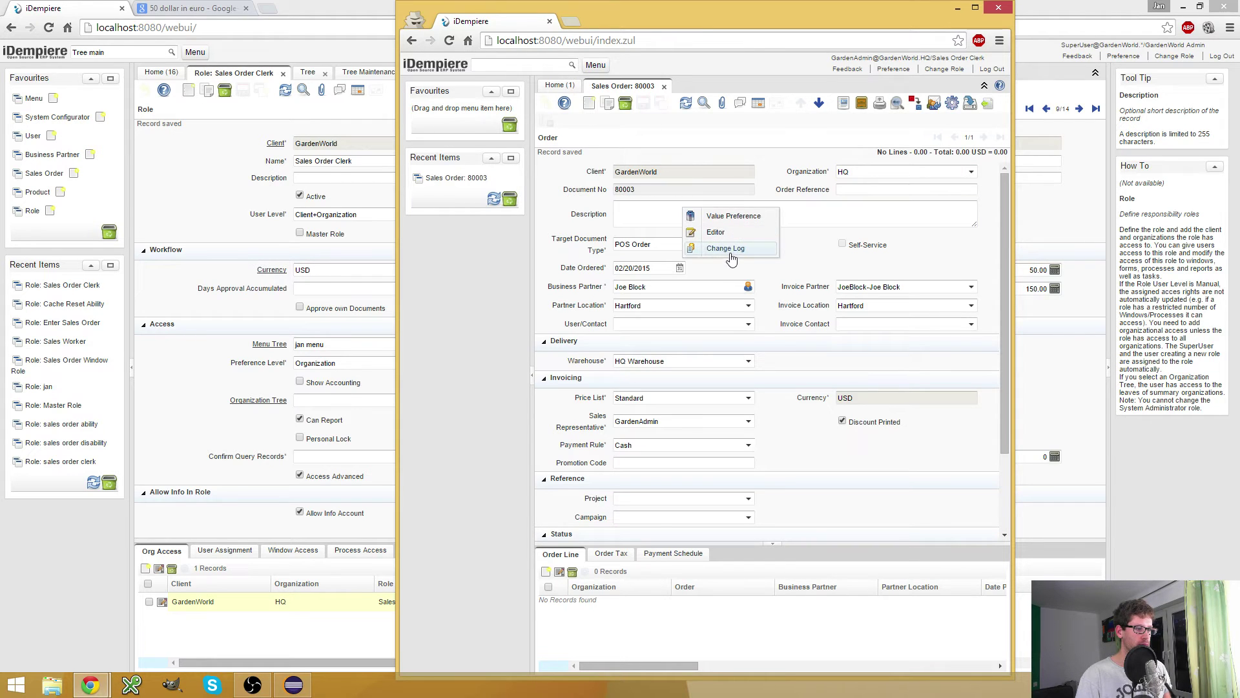
click(717, 232)
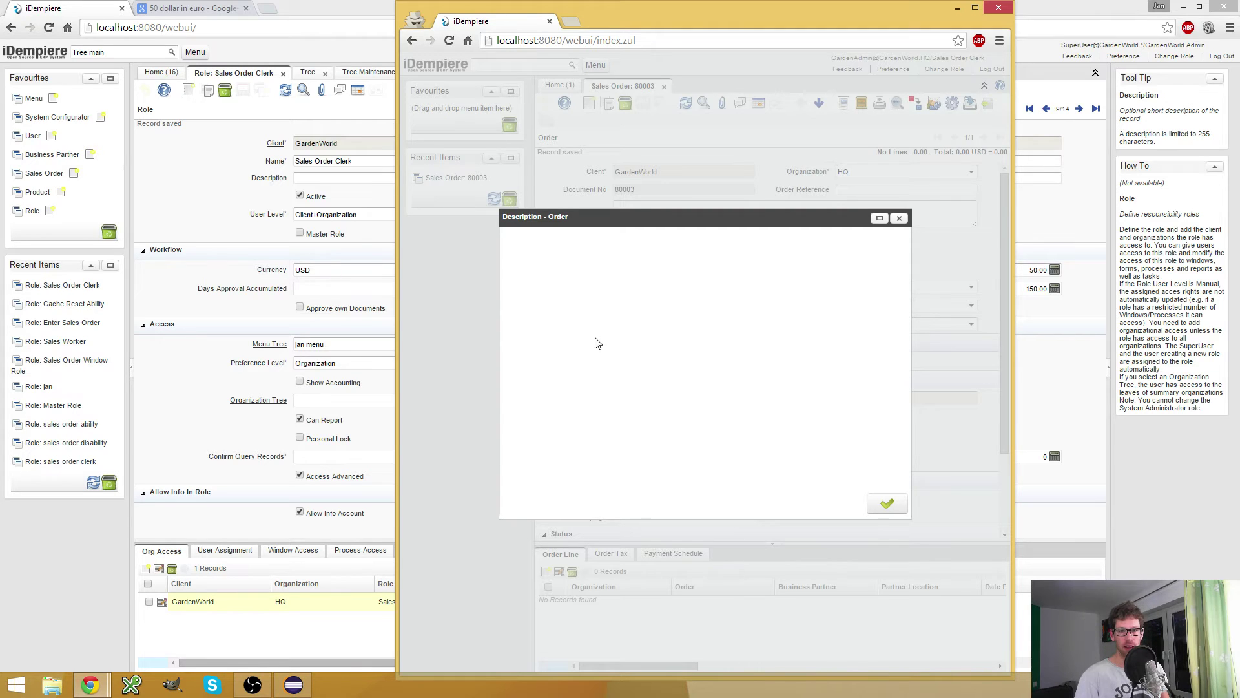
right_click(328, 175)
click(385, 217)
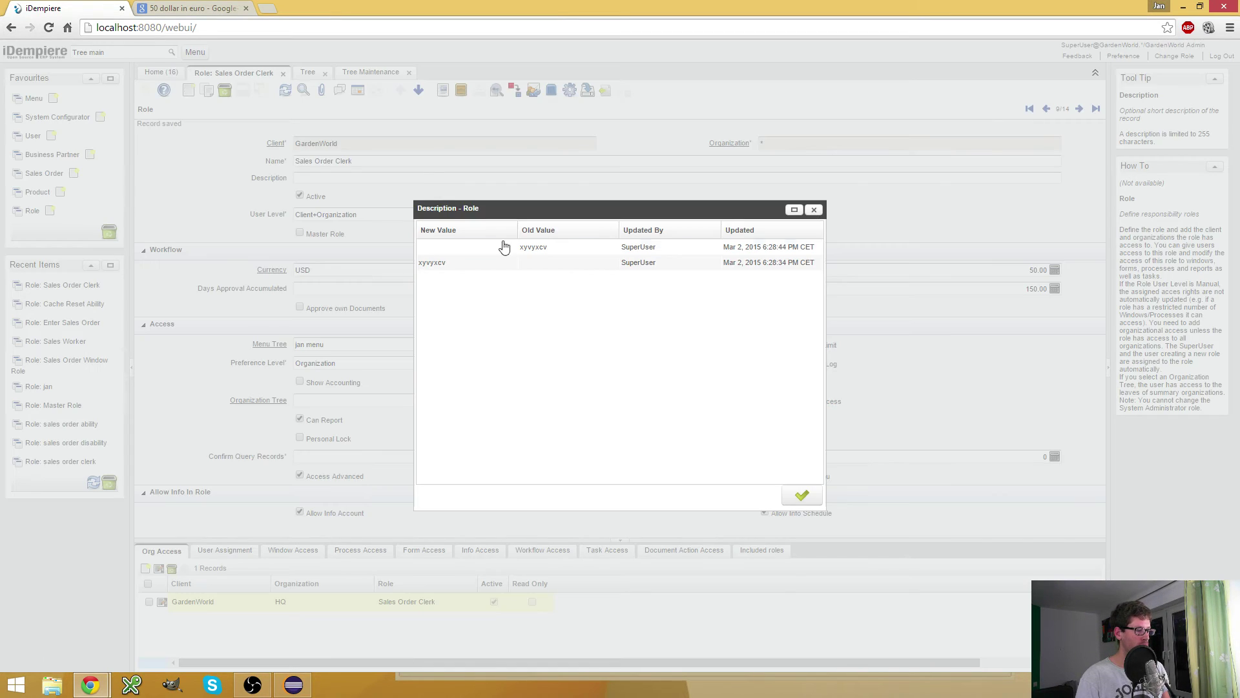
click(814, 210)
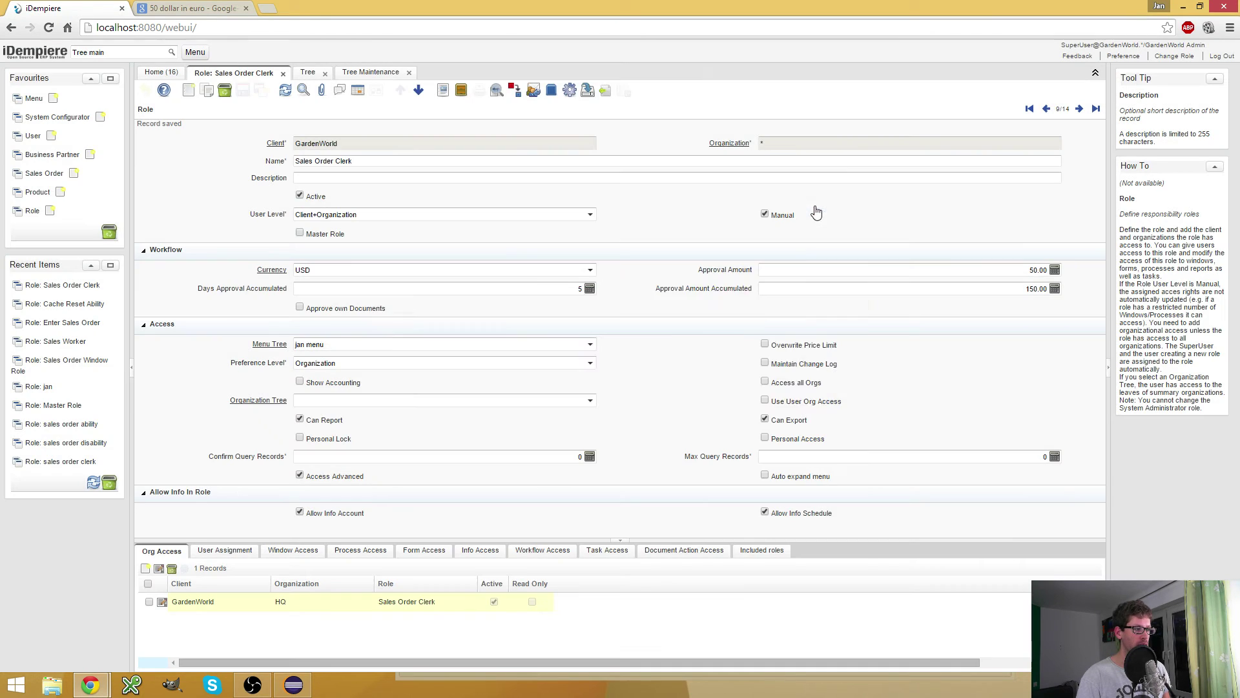
key(alt+Tab)
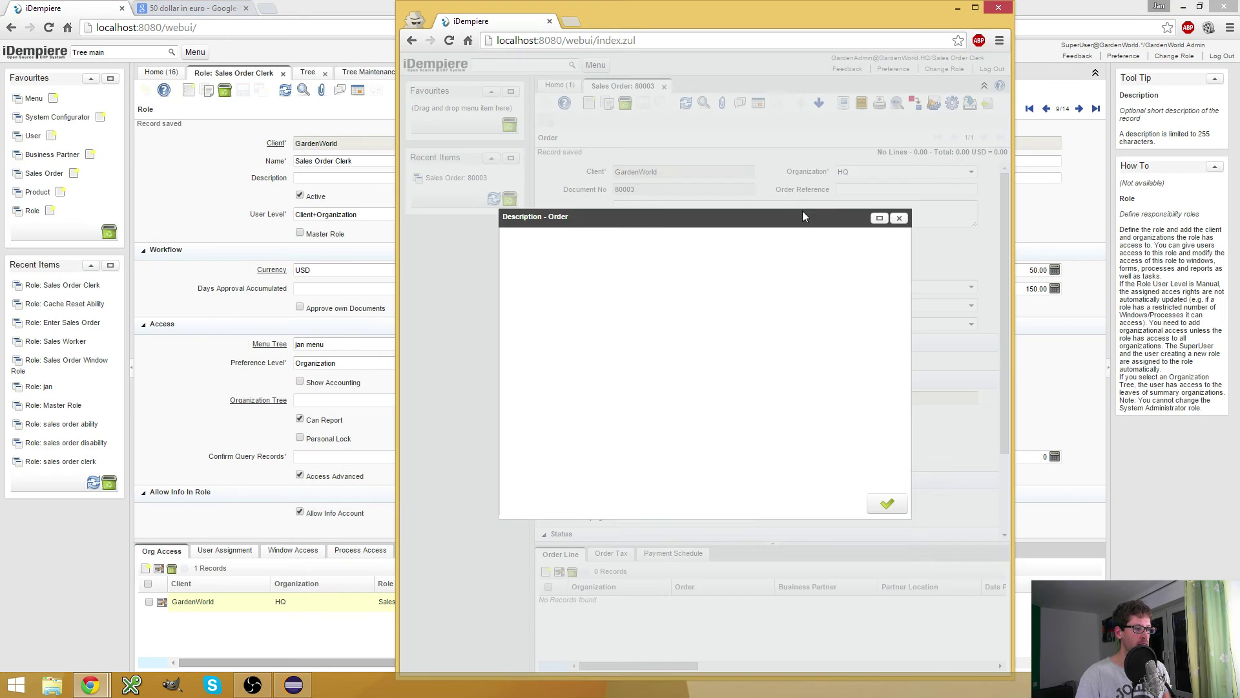
click(900, 219)
Return to the Sales Order Clerk role and toggle Access all Orgs on and off again
key(alt+Tab)
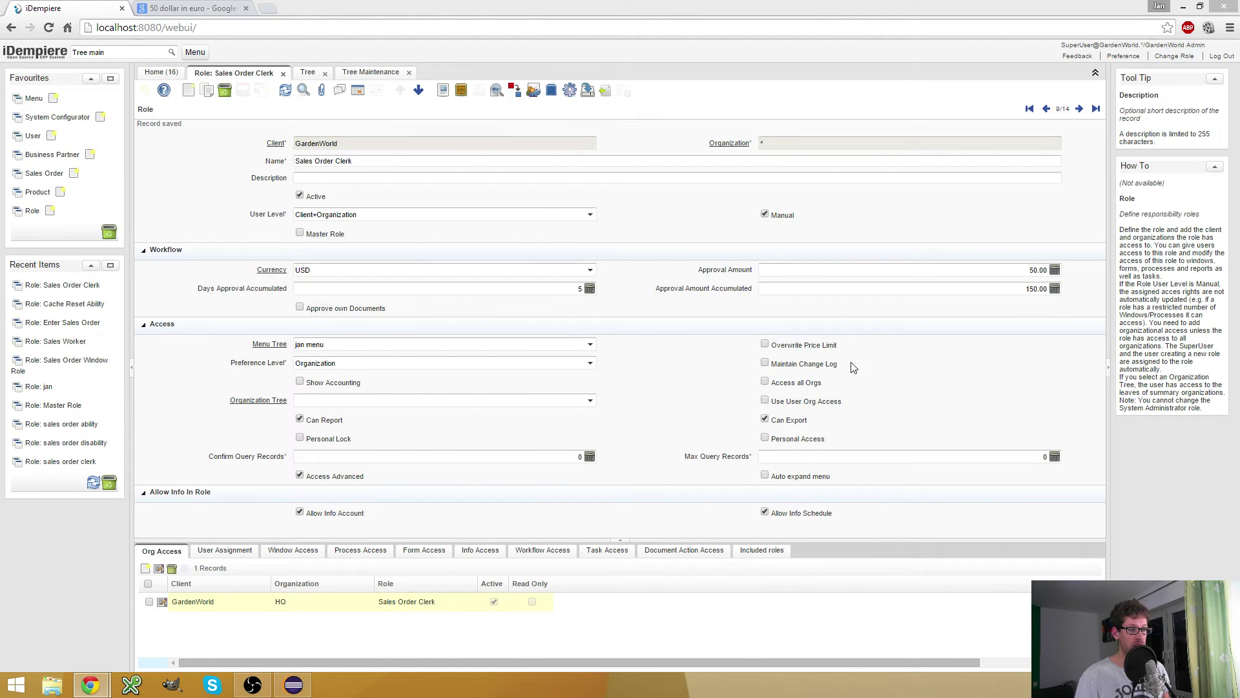
click(804, 386)
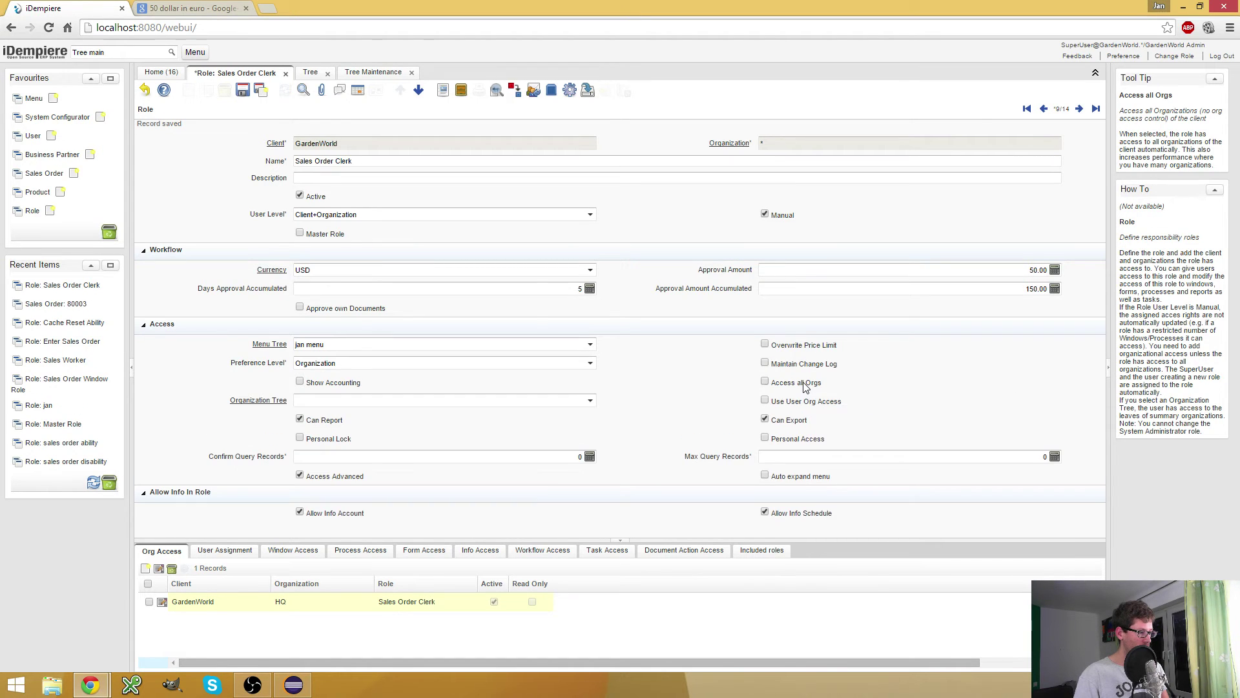
click(804, 386)
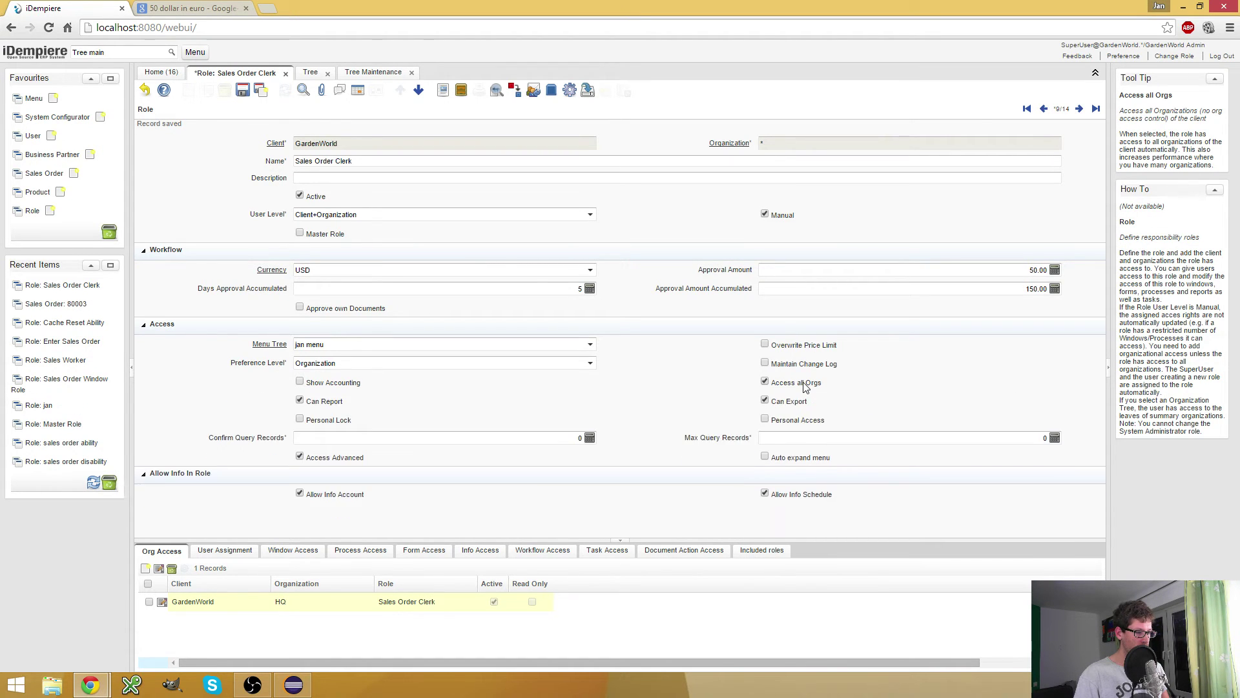
click(804, 386)
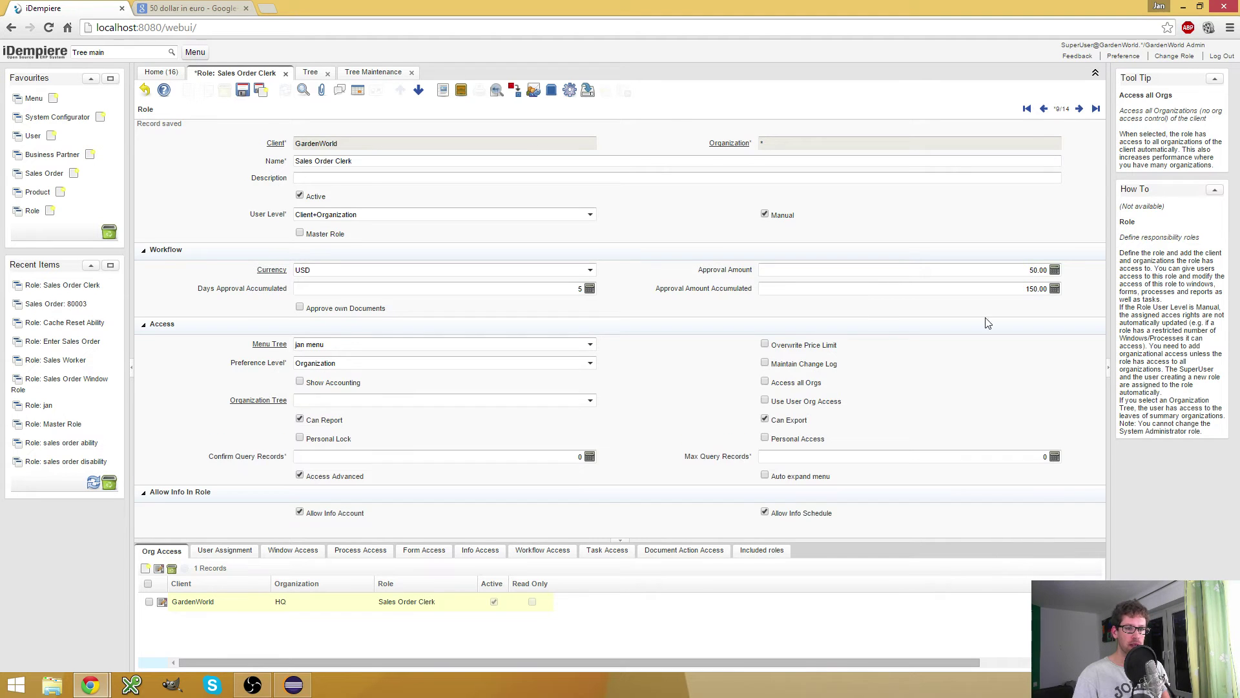
Maximize the Sales Order Clerk session's window and try to start a new sales order
drag(1239, 220, 542, 2)
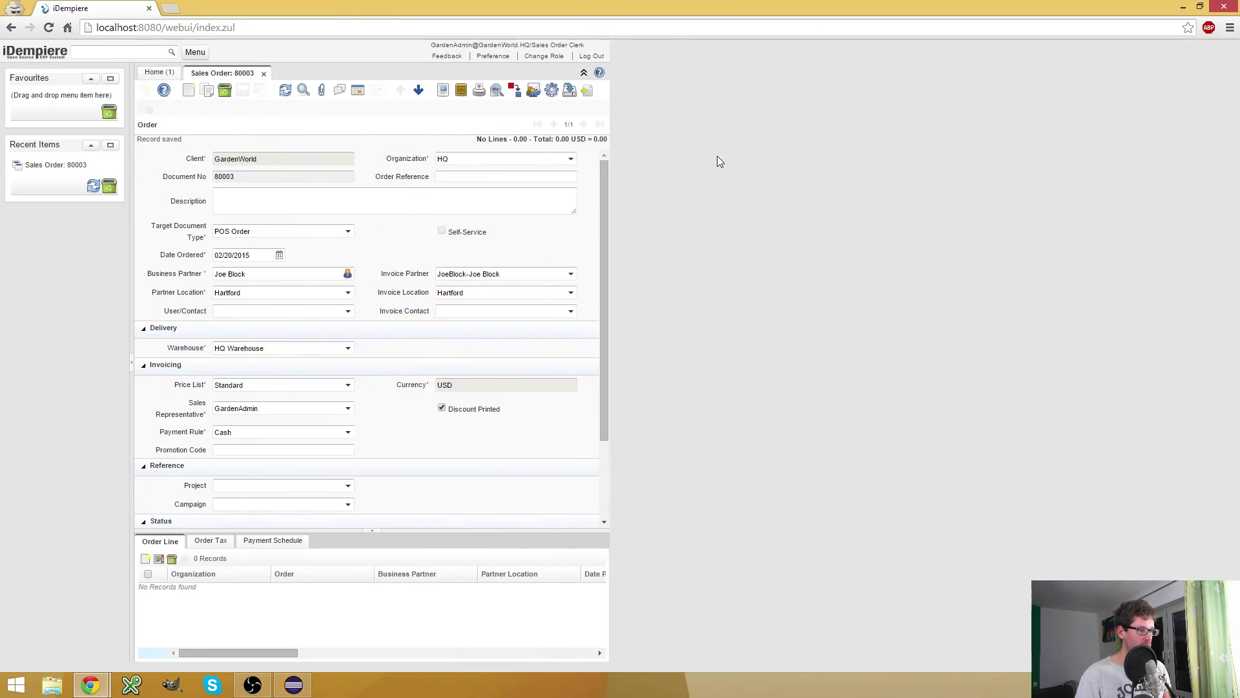
click(188, 89)
click(1179, 144)
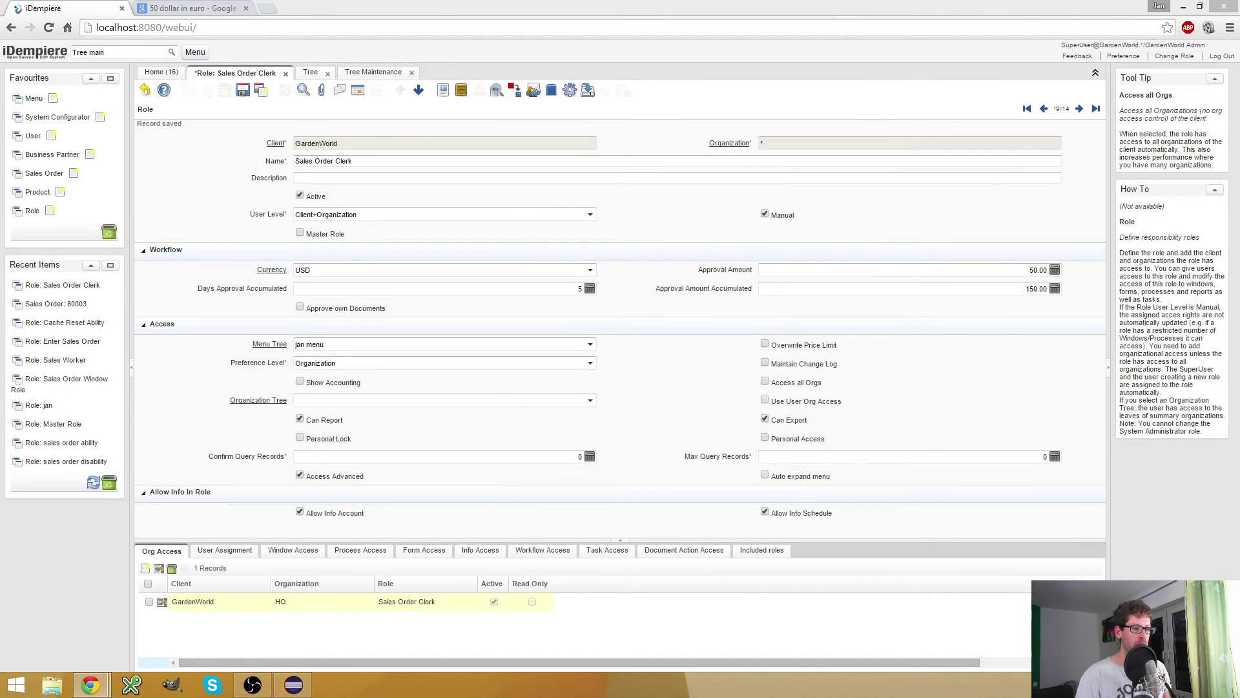
Enable Access all Orgs for the Sales Order Clerk role and save the record
click(804, 387)
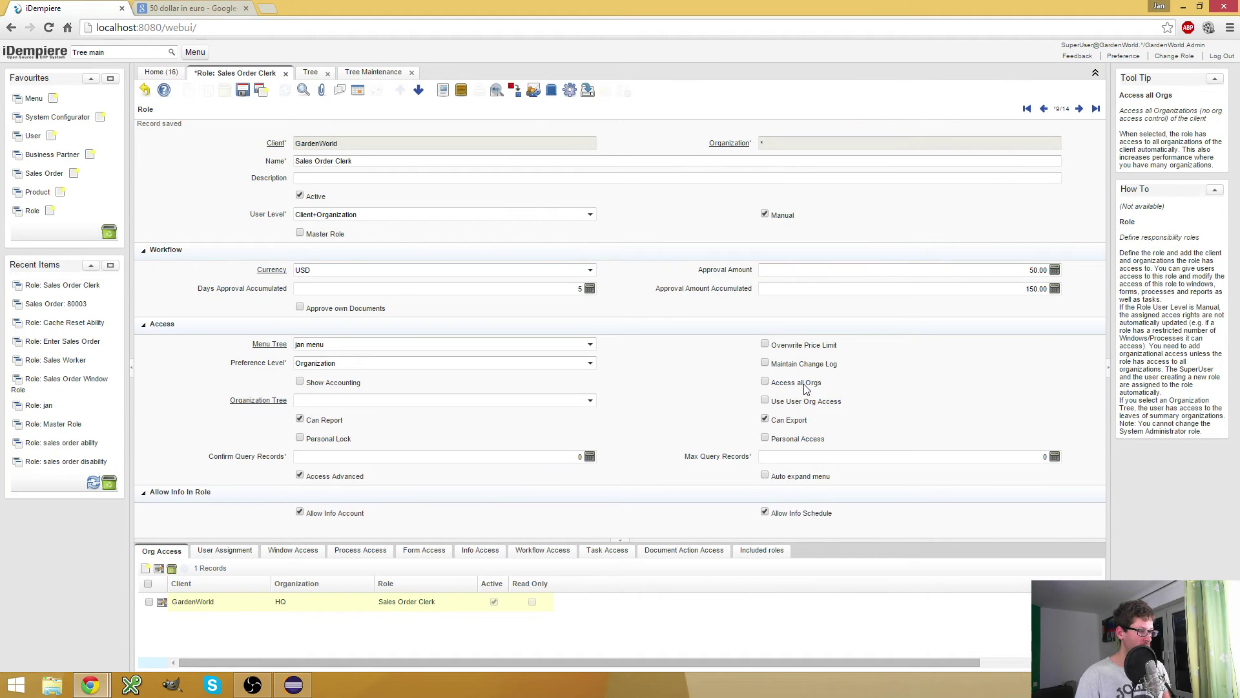
click(805, 388)
click(765, 385)
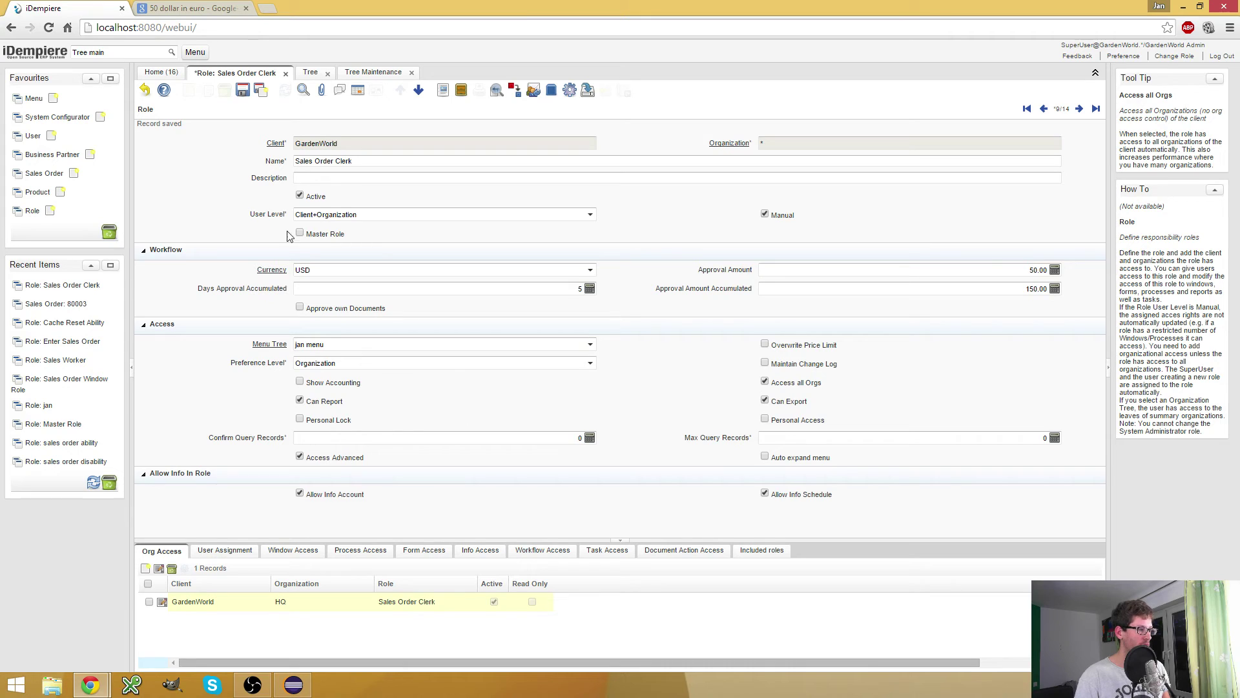
click(242, 90)
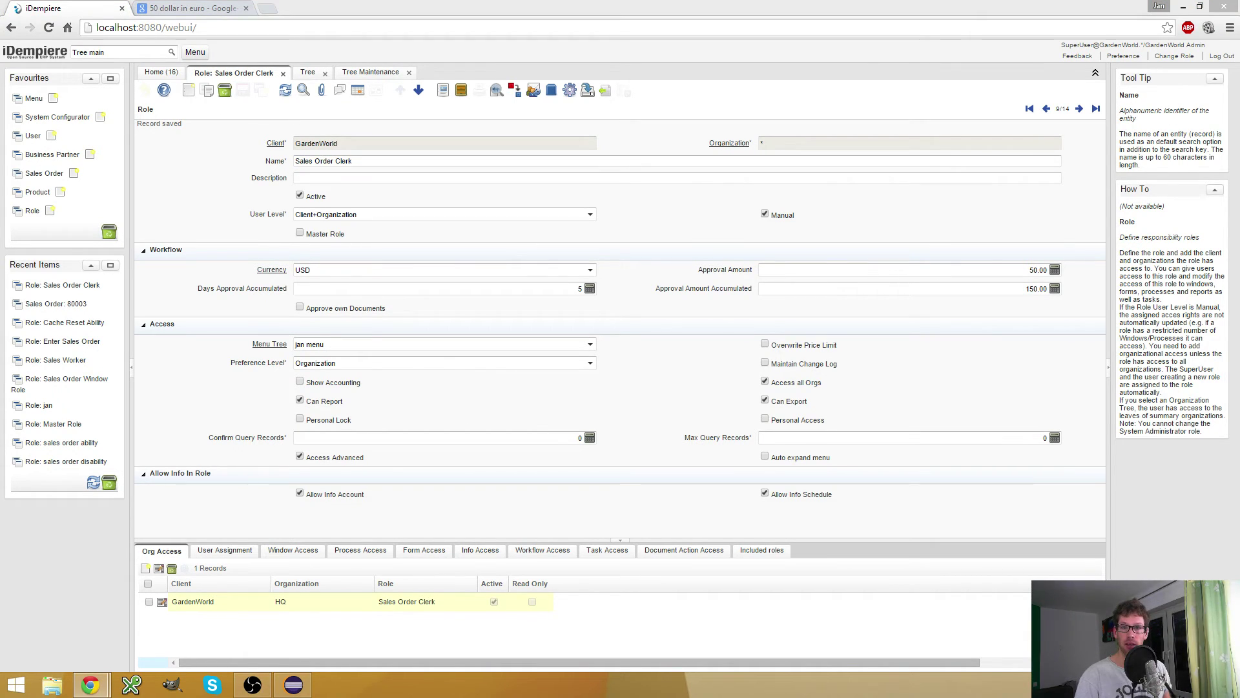
Log the Sales Order Clerk session in again through Change Role and list the organizations offered in the recent sales order
drag(1046, 696, 687, 2)
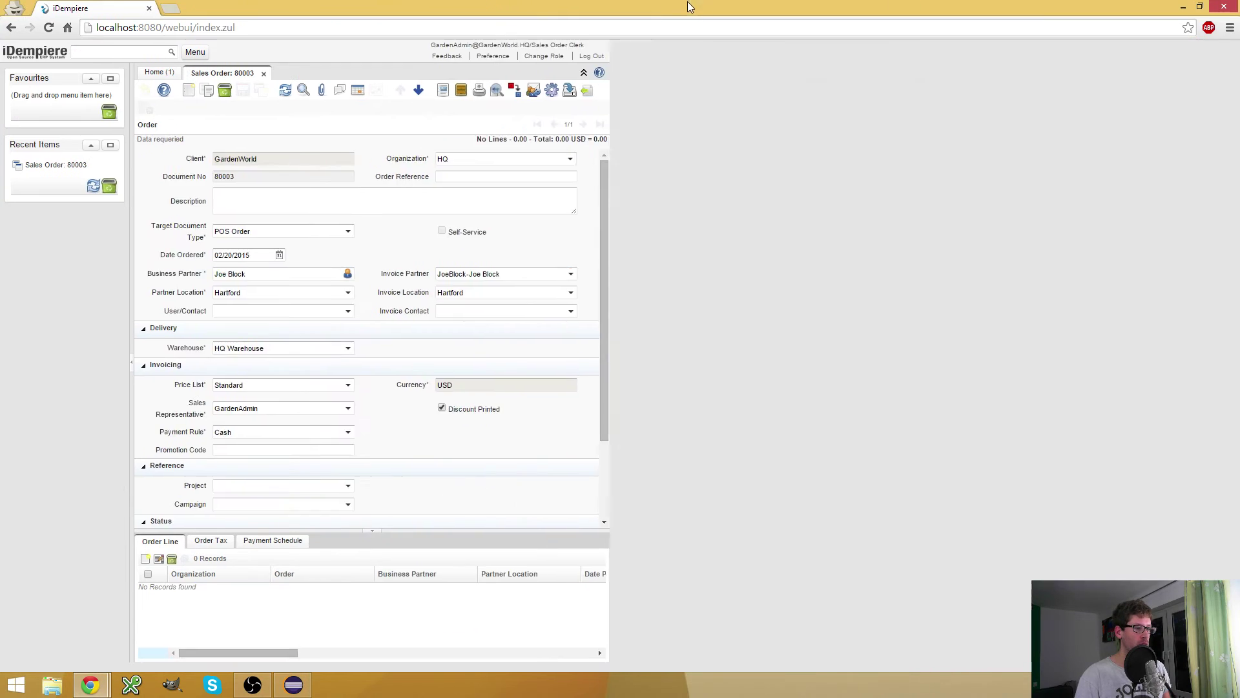
click(1174, 56)
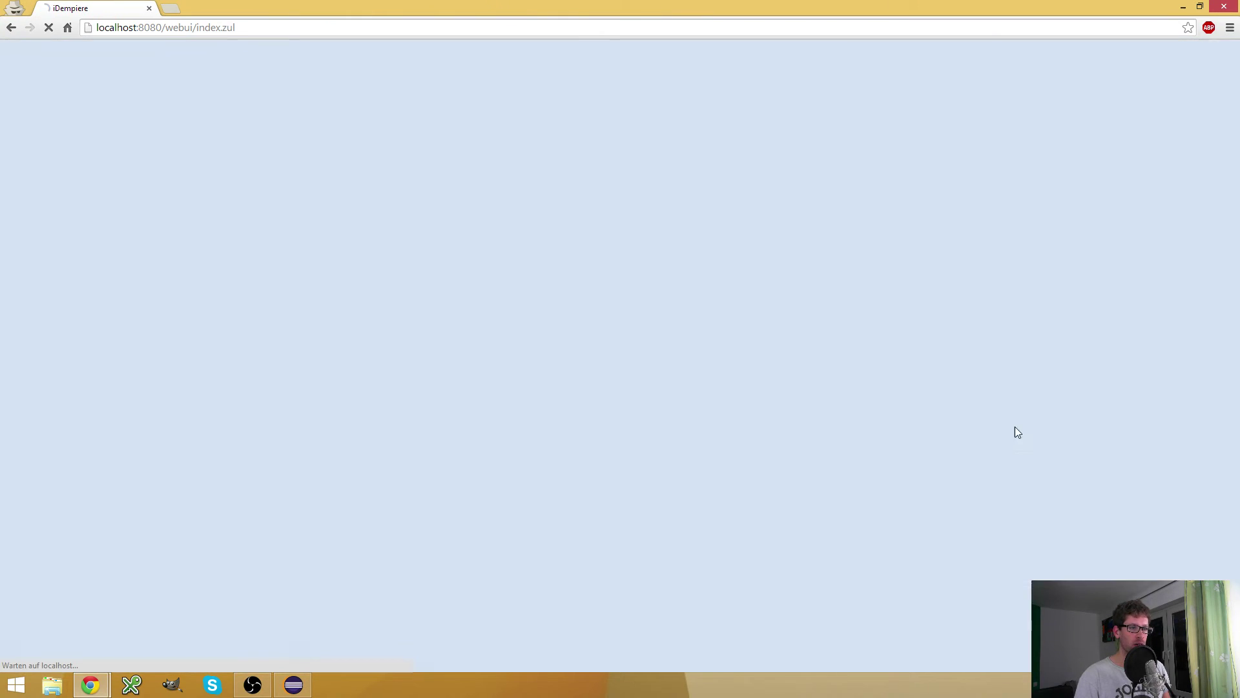
click(837, 501)
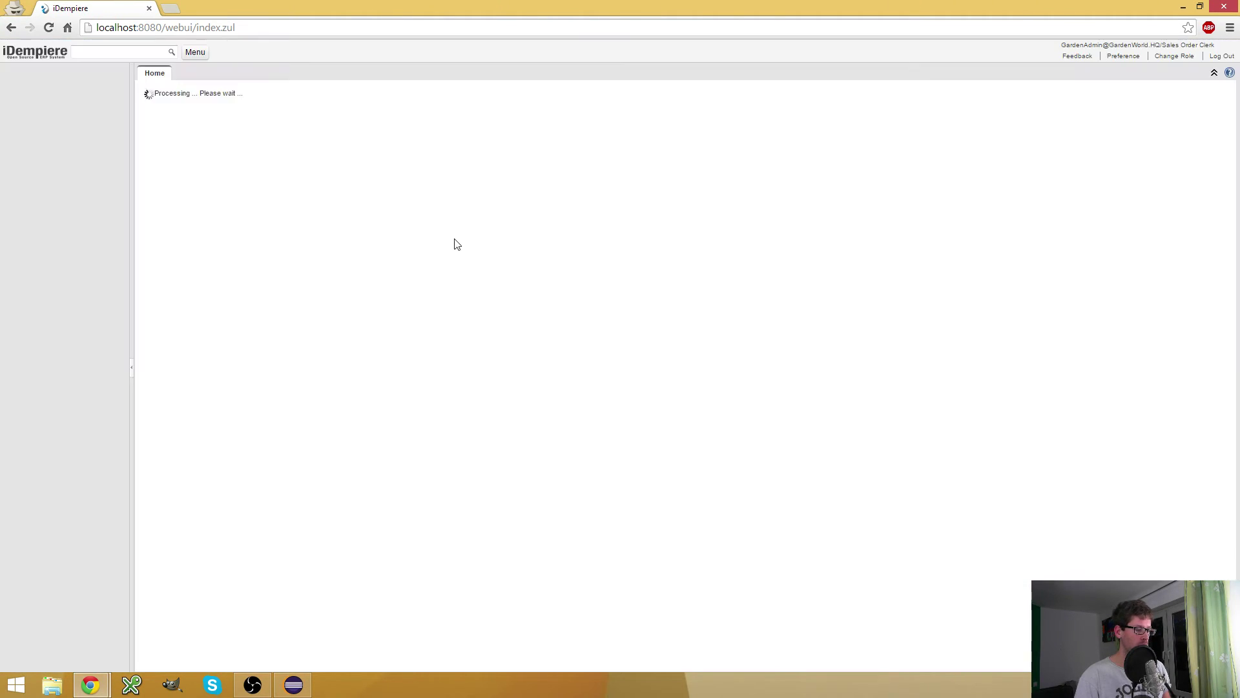
click(56, 165)
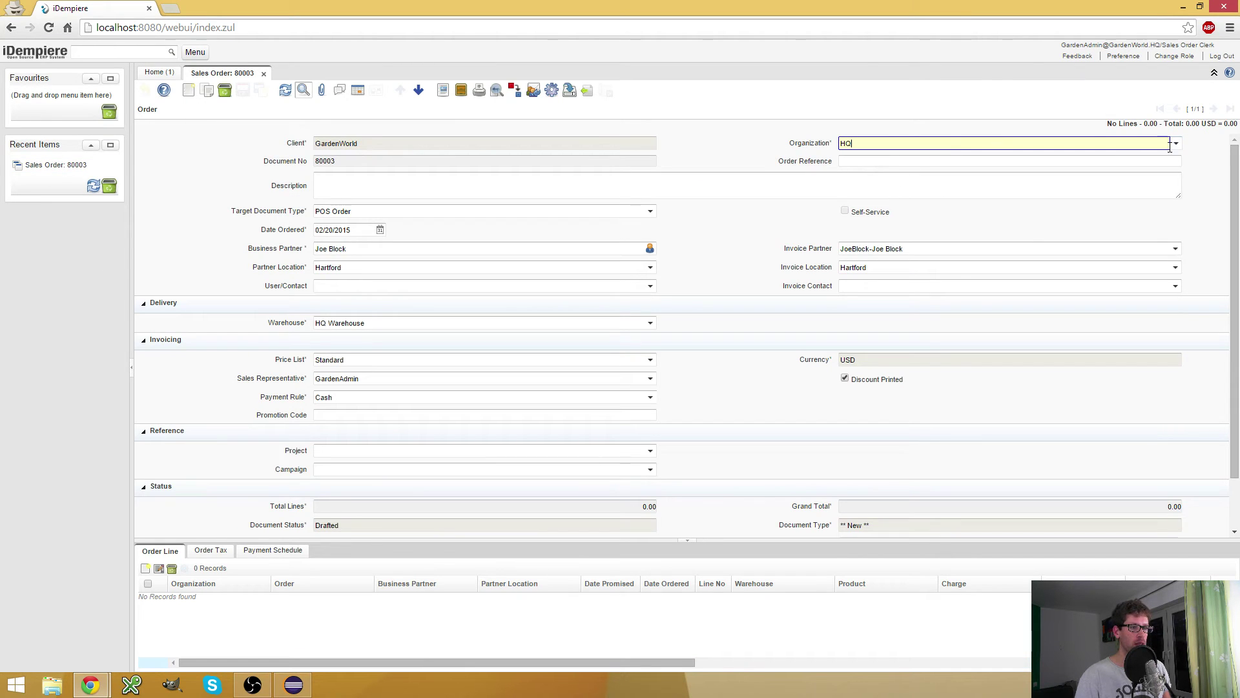
click(1175, 144)
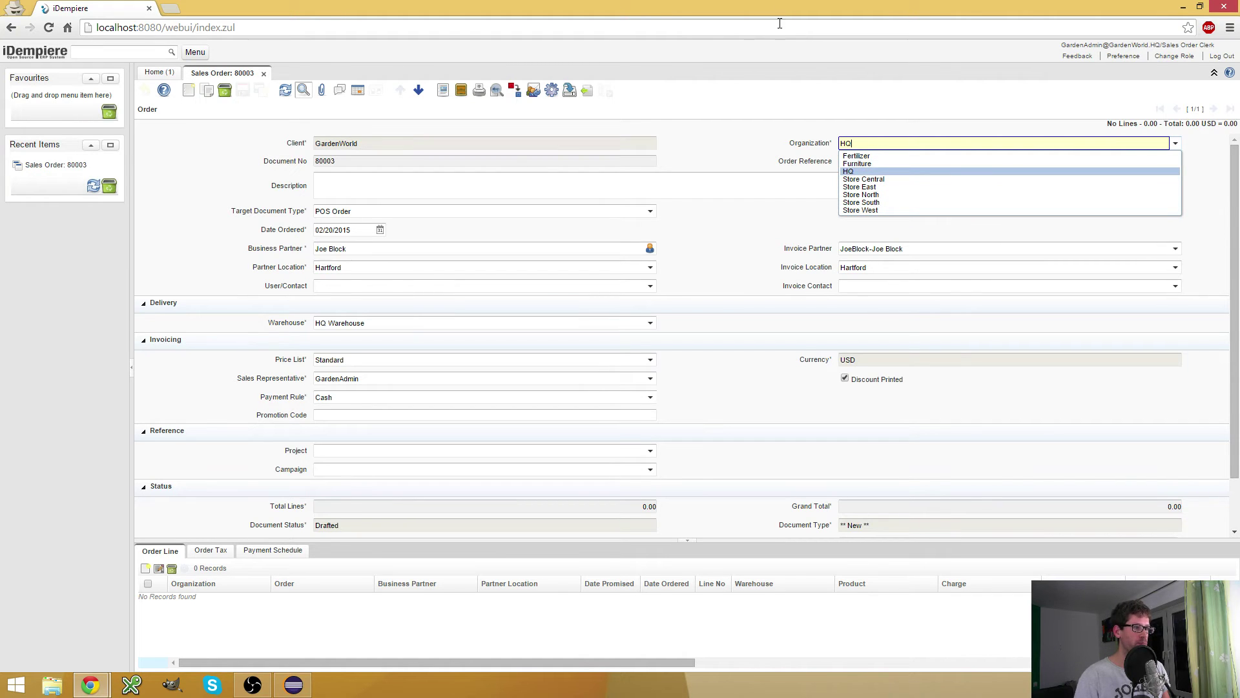
click(696, 194)
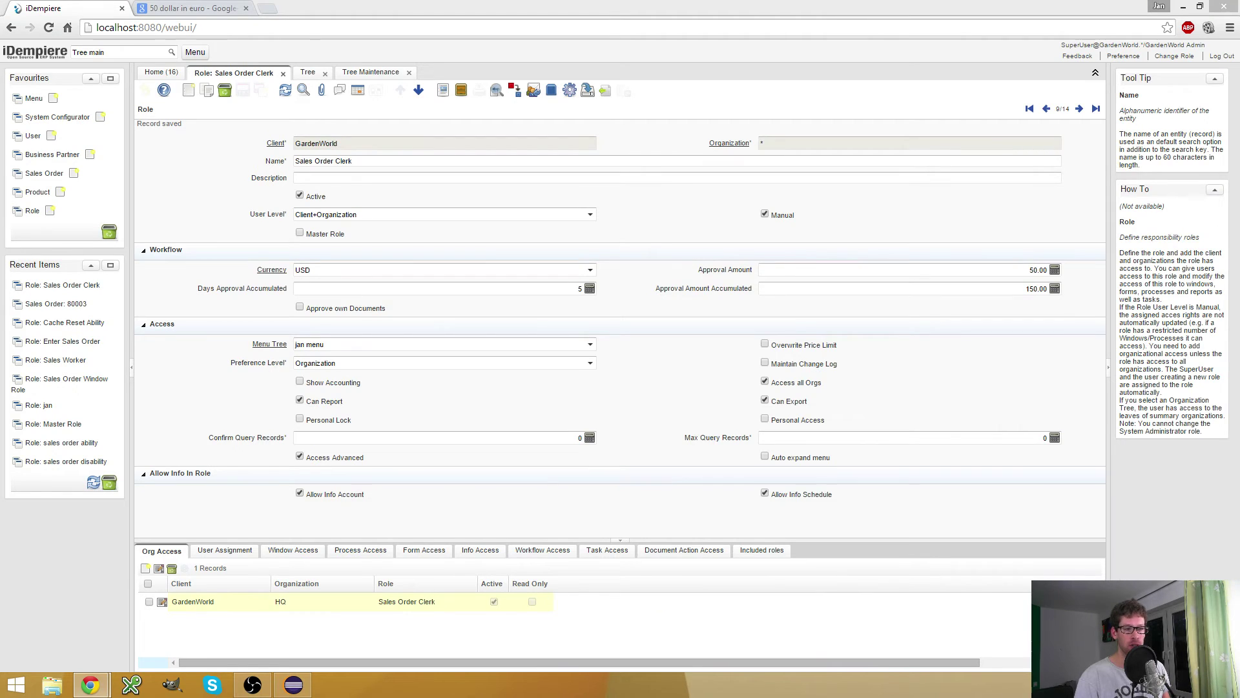
Change role in the clerk session, check the organizations offered at login, and continue as Sales Order Clerk with HQ
drag(730, 697, 630, 17)
click(864, 60)
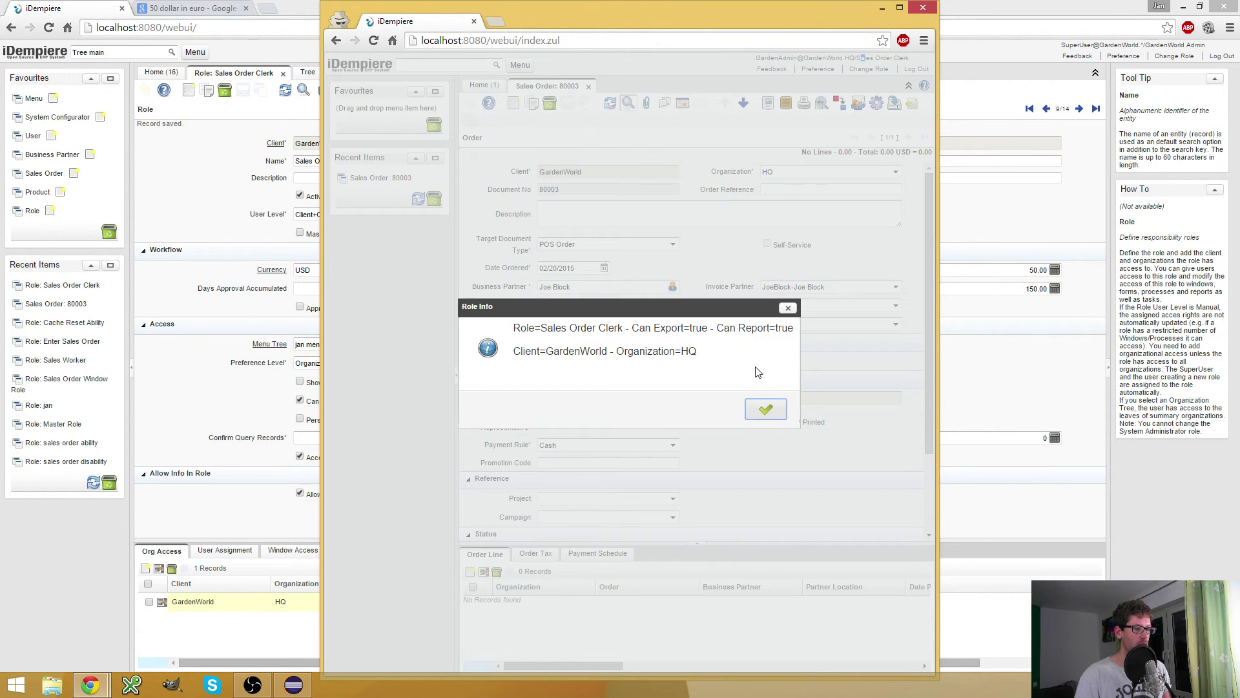
click(766, 408)
click(868, 69)
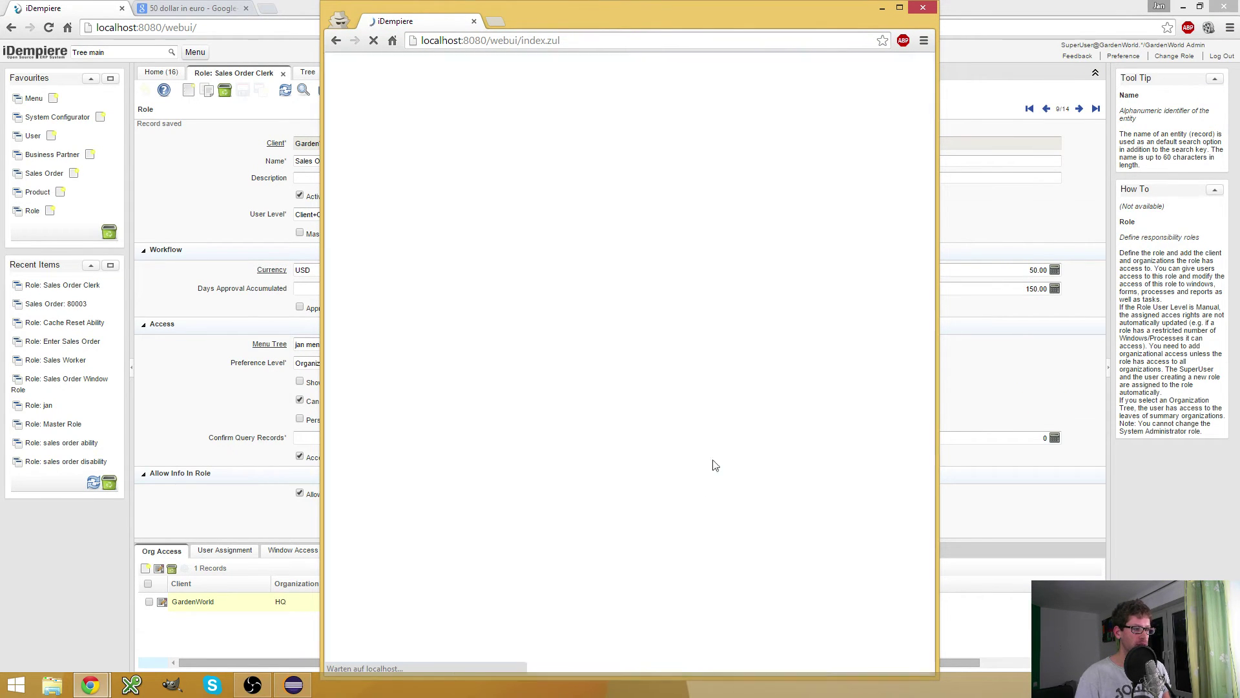
click(870, 360)
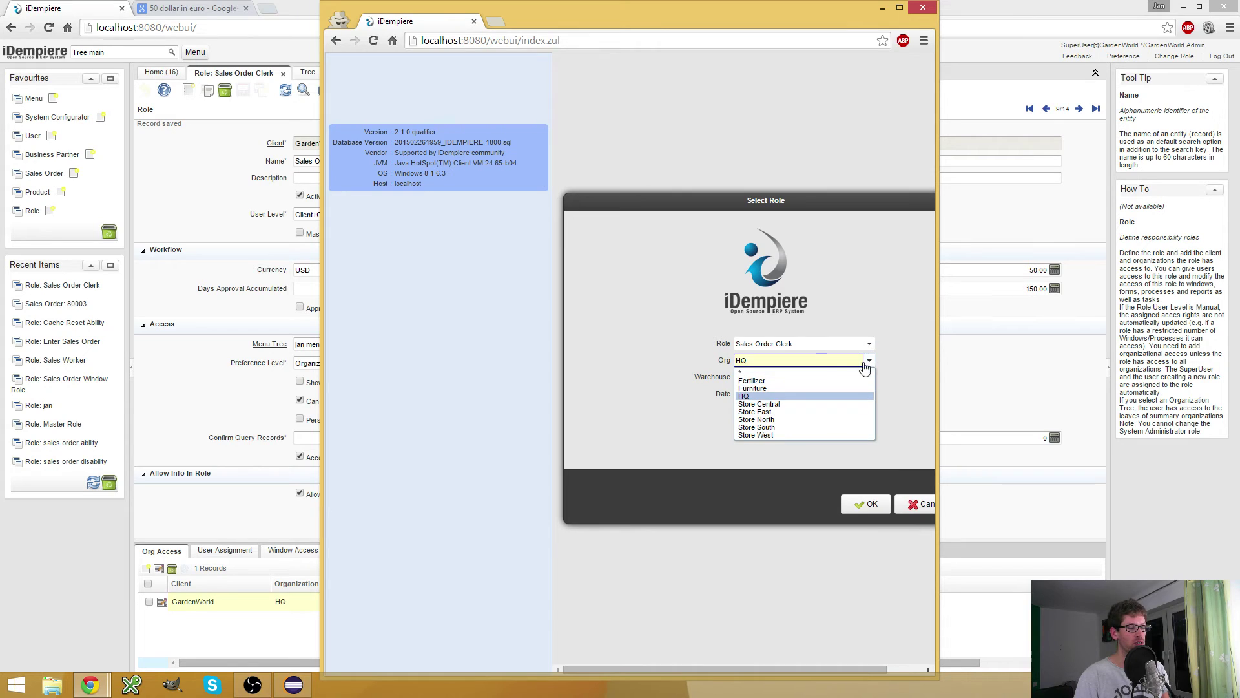
click(894, 432)
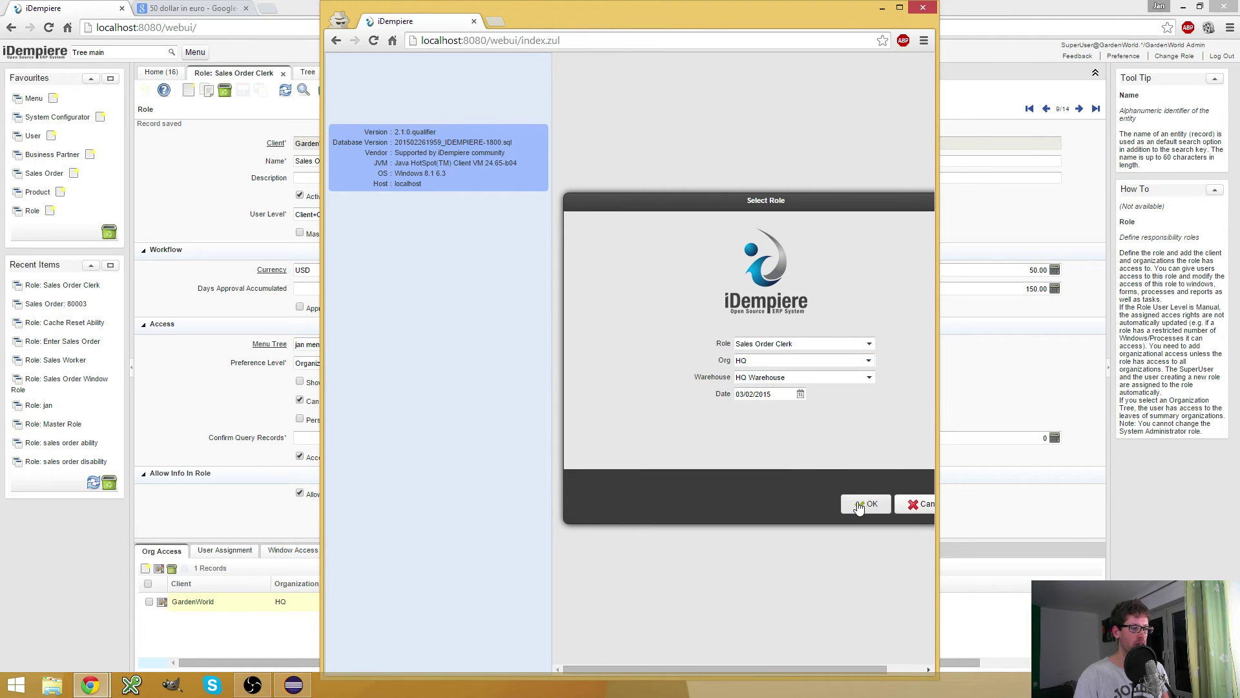
click(866, 503)
drag(758, 22, 1239, 77)
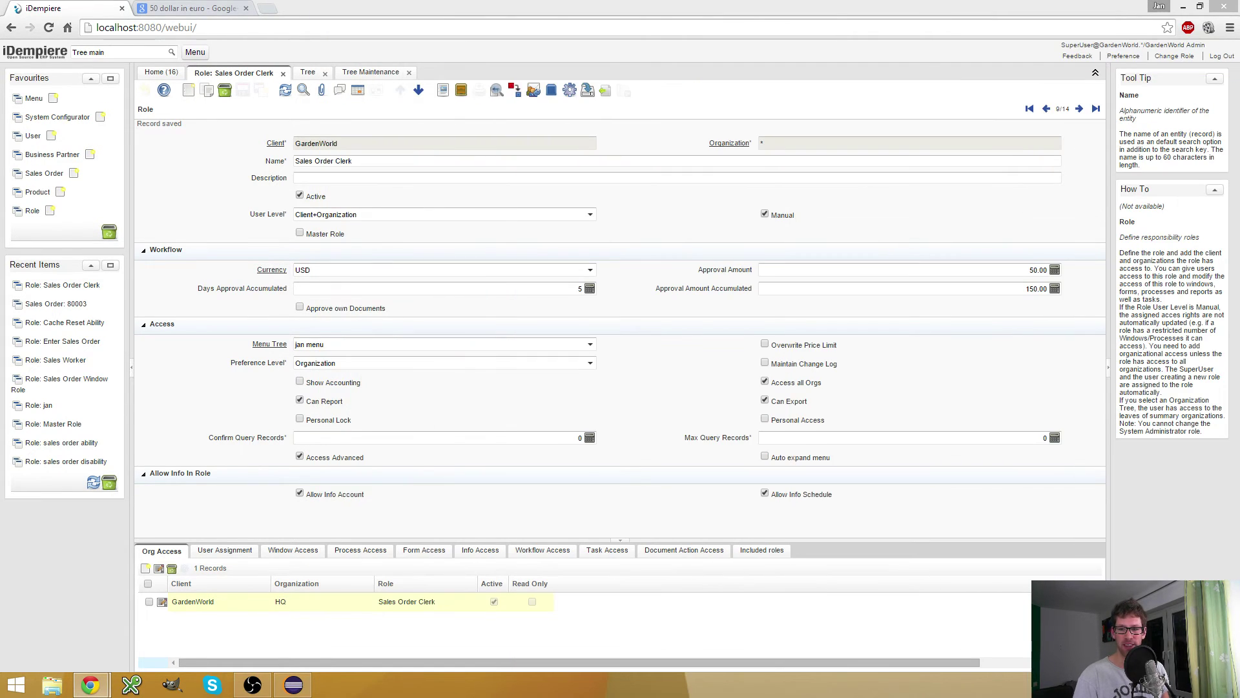
Disable Access all Orgs for the Sales Order Clerk role, set its Organization Tree to GardenWorld Organization, and save
click(764, 382)
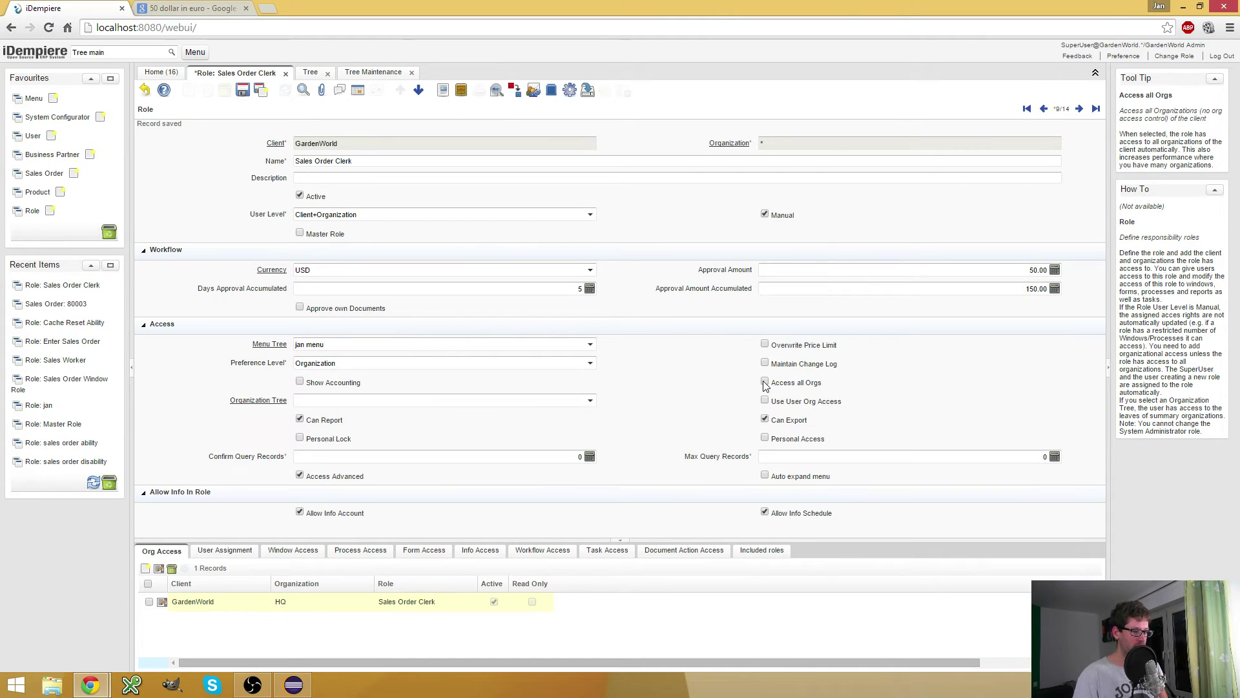
click(427, 402)
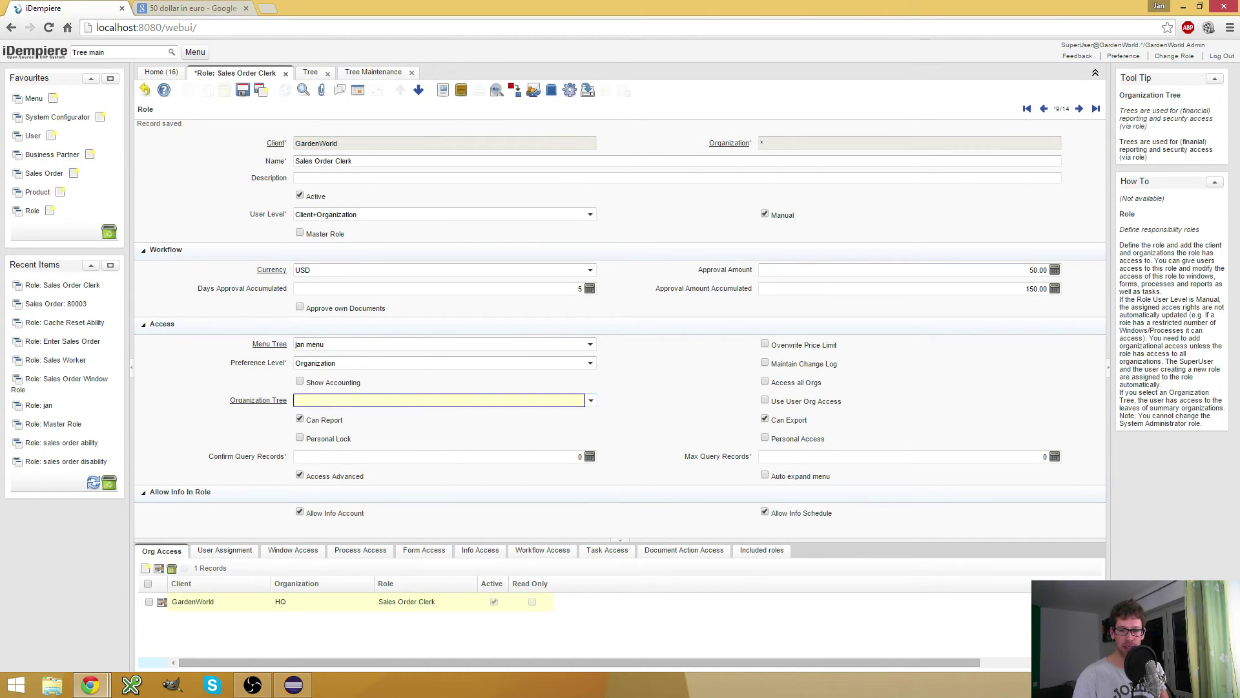
click(590, 400)
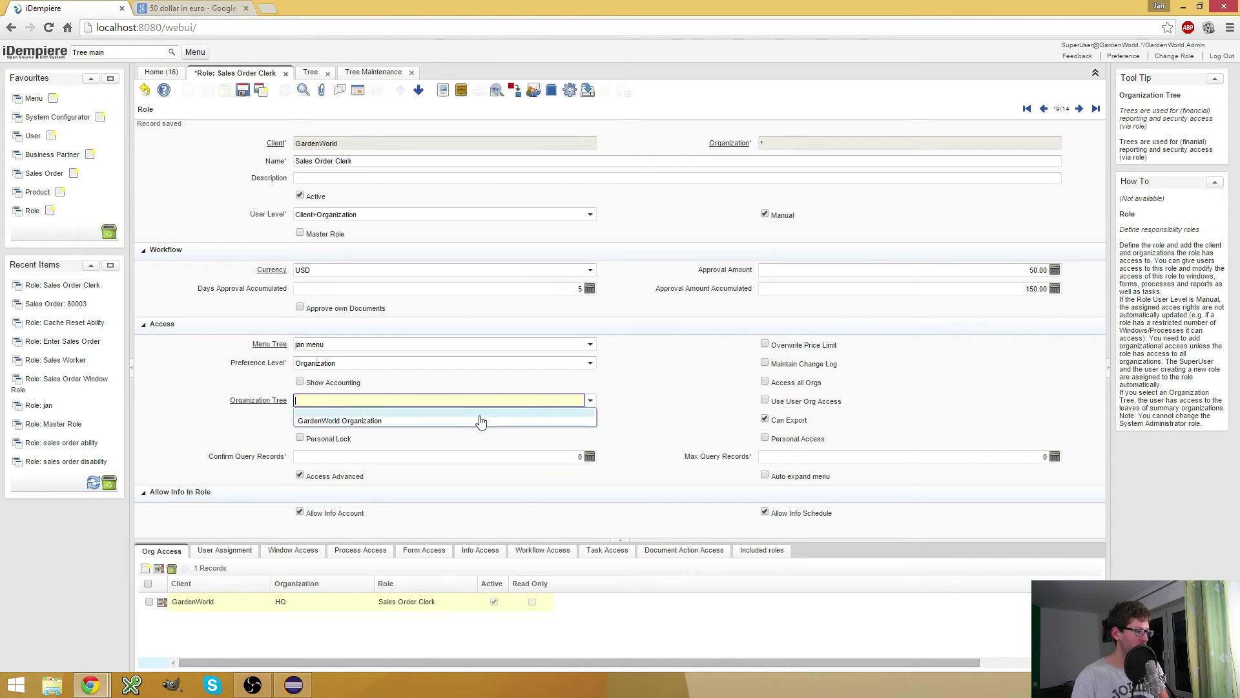
click(467, 421)
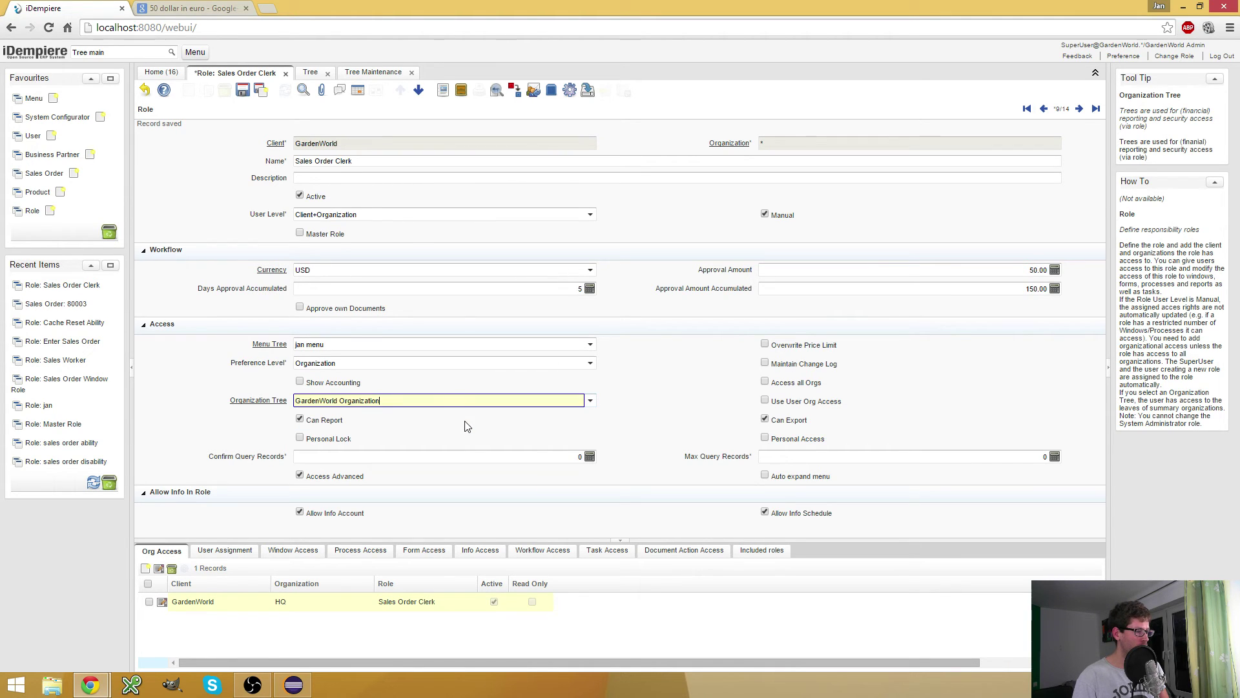
click(243, 92)
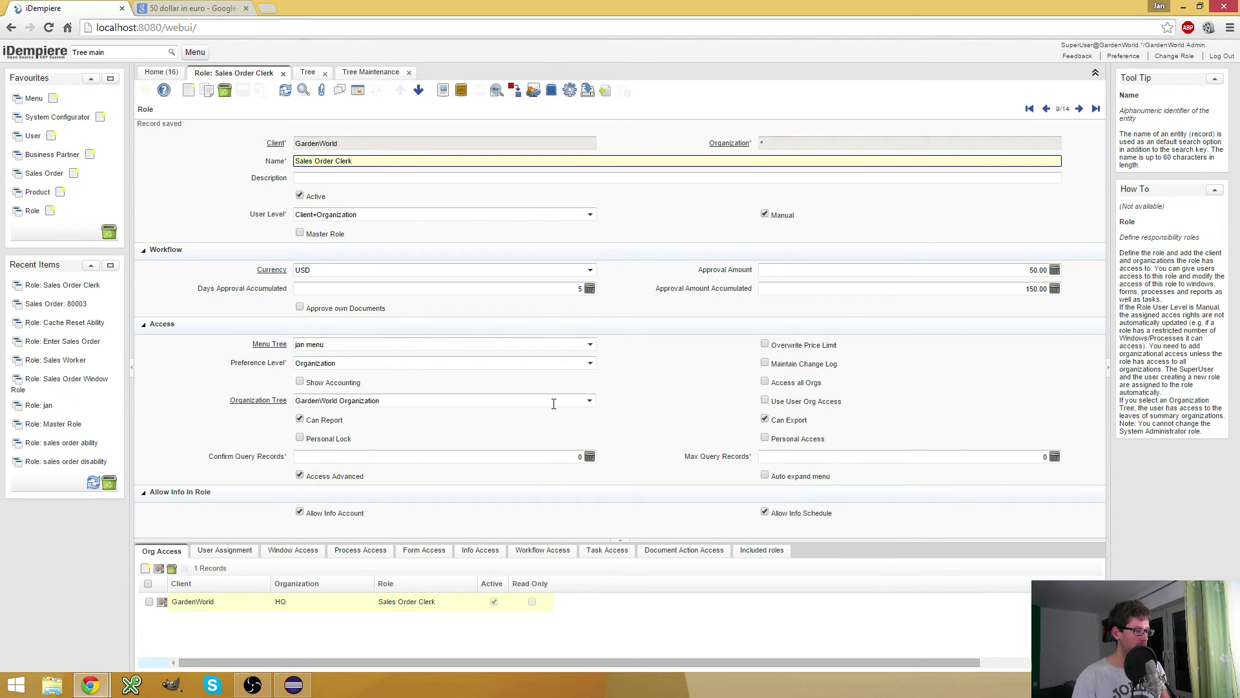
Open the role's organization tree record, examine the GardenWorld Organization nodes in Tree Maintenance, and close the tree tabs
right_click(477, 401)
click(380, 120)
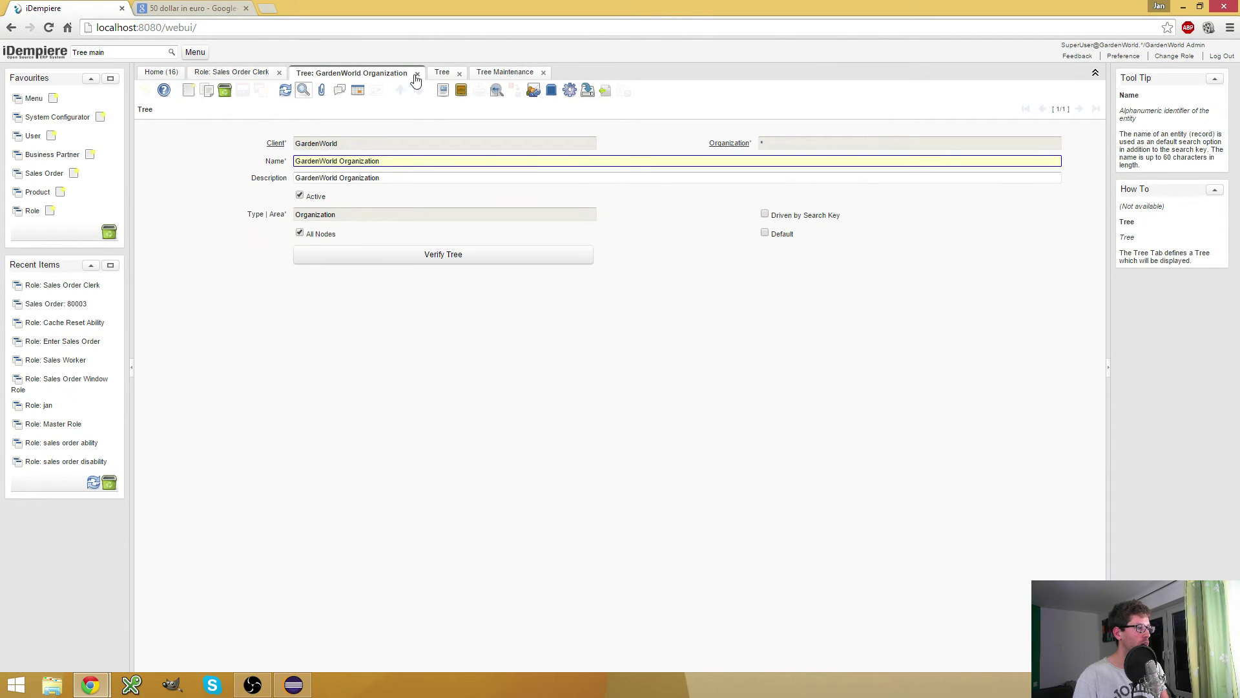
click(488, 73)
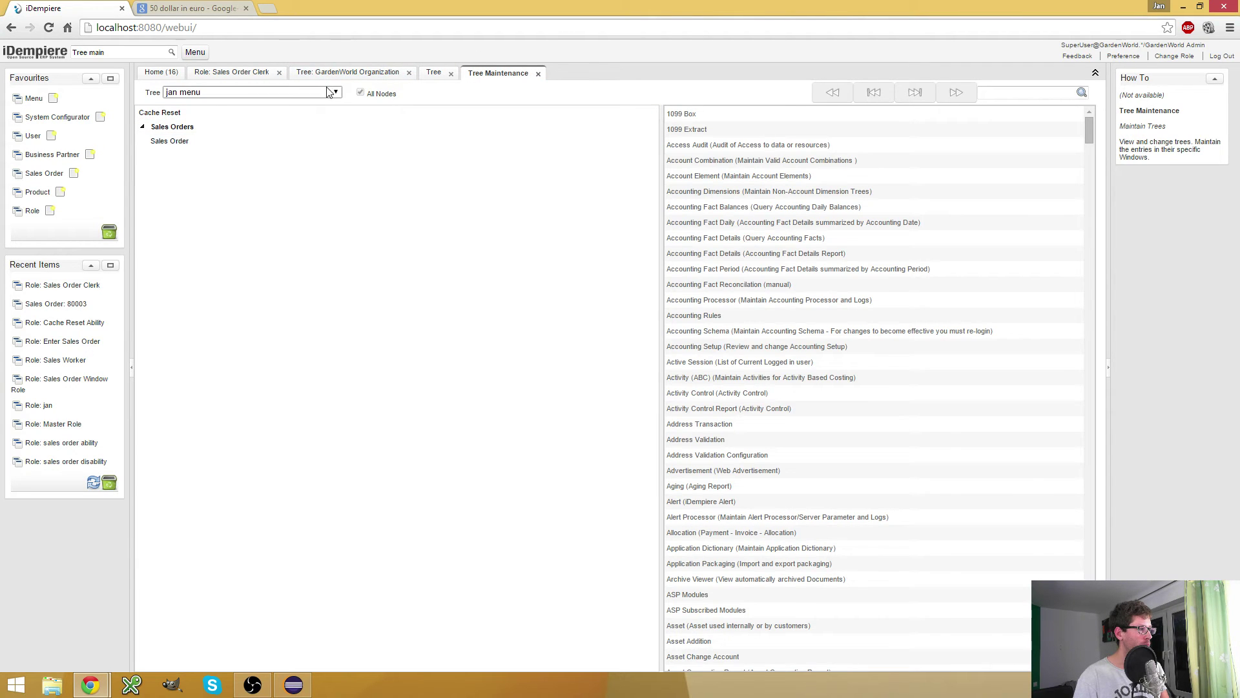
click(269, 92)
click(269, 142)
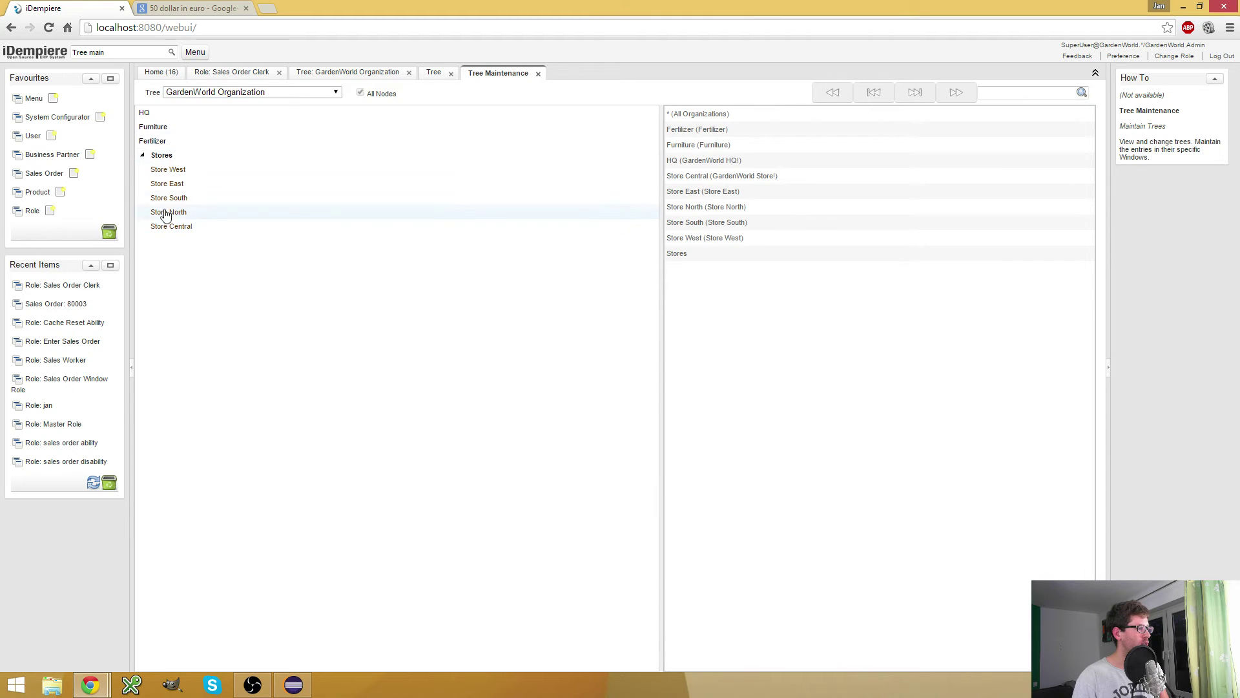
click(538, 73)
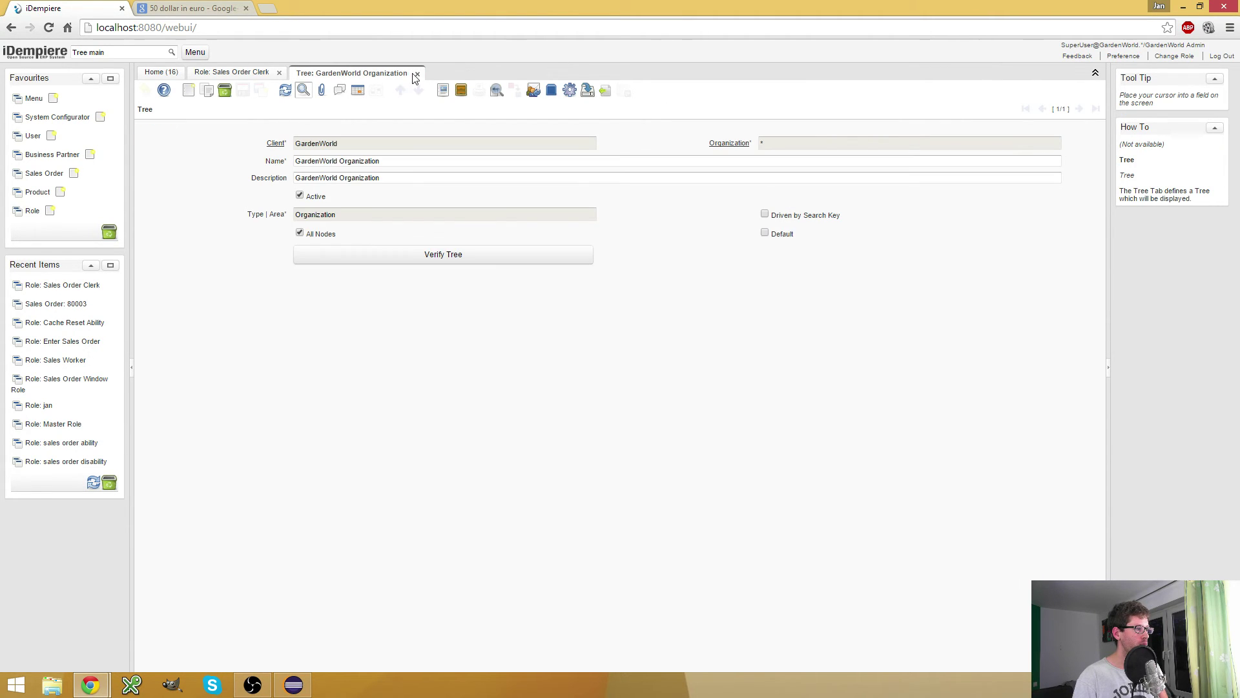
click(415, 74)
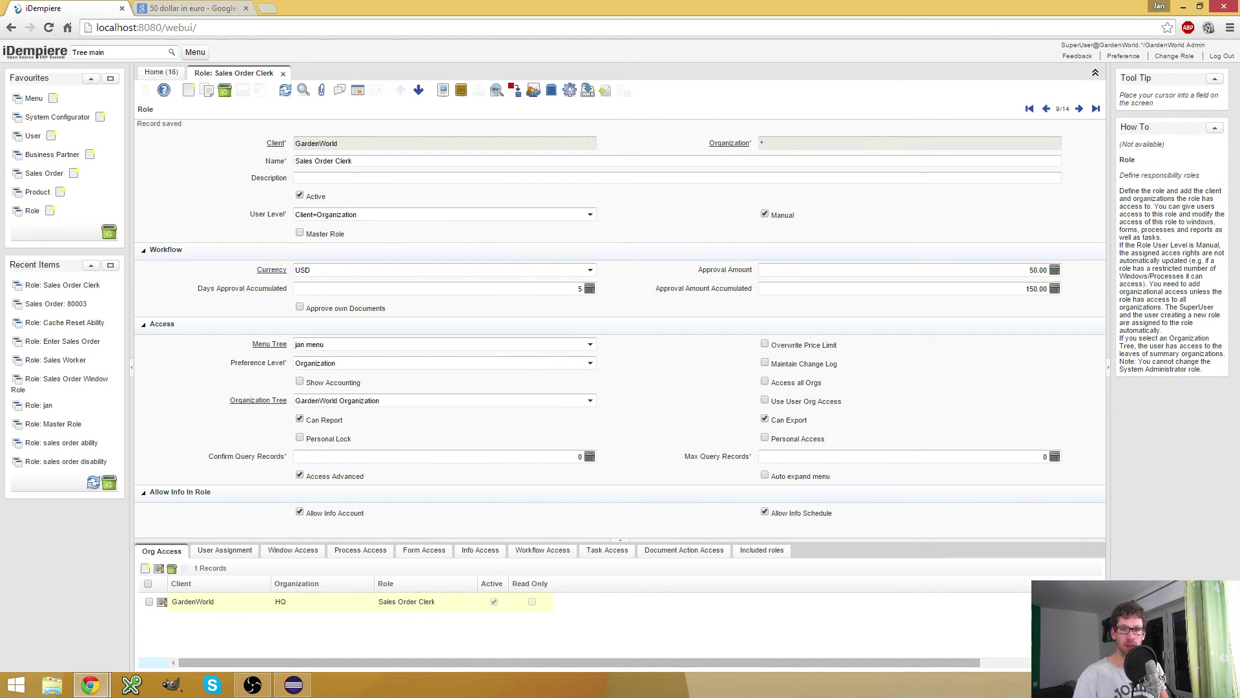
Resize the clerk session's window and log in again as Sales Order Clerk with HQ, checking the organizations offered
drag(1239, 28, 433, 42)
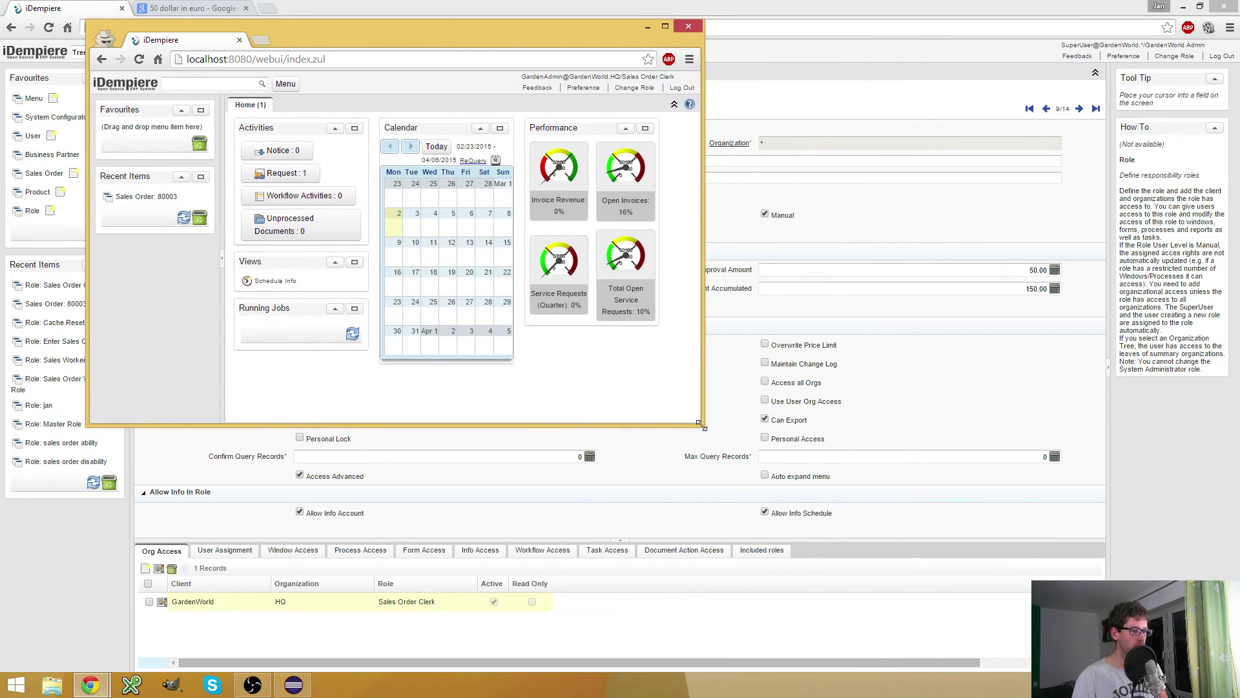
drag(699, 423, 1106, 500)
click(1036, 87)
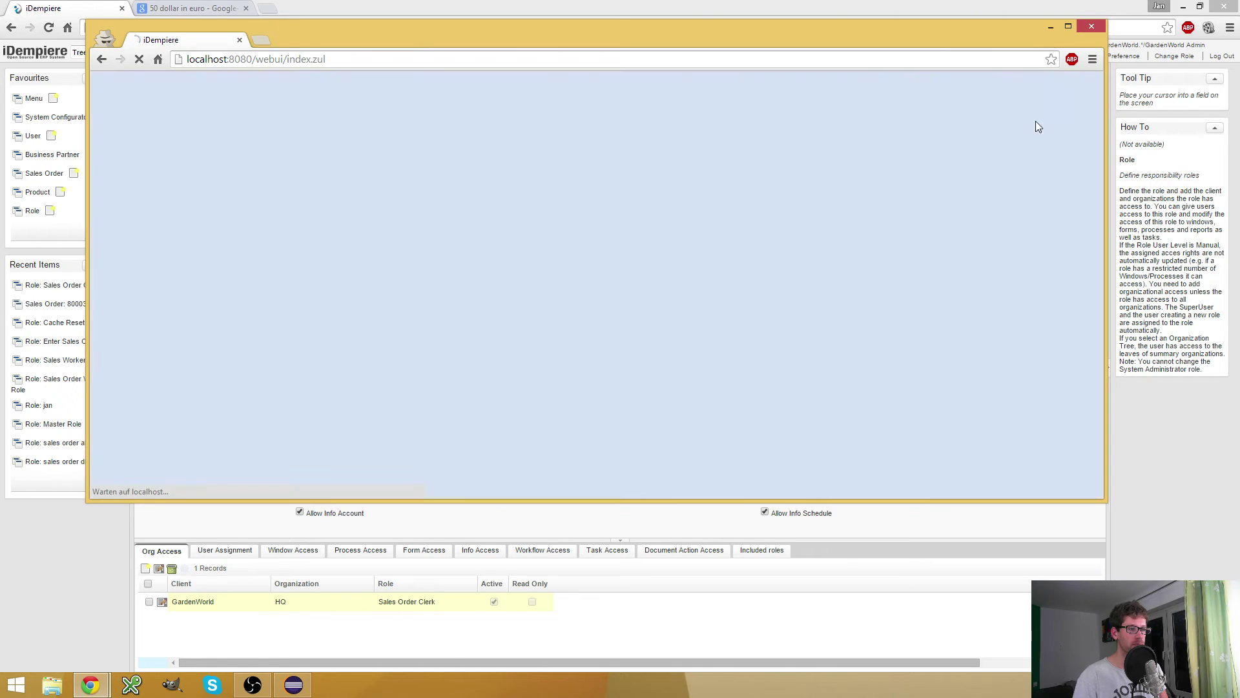
drag(1107, 496, 917, 522)
click(720, 297)
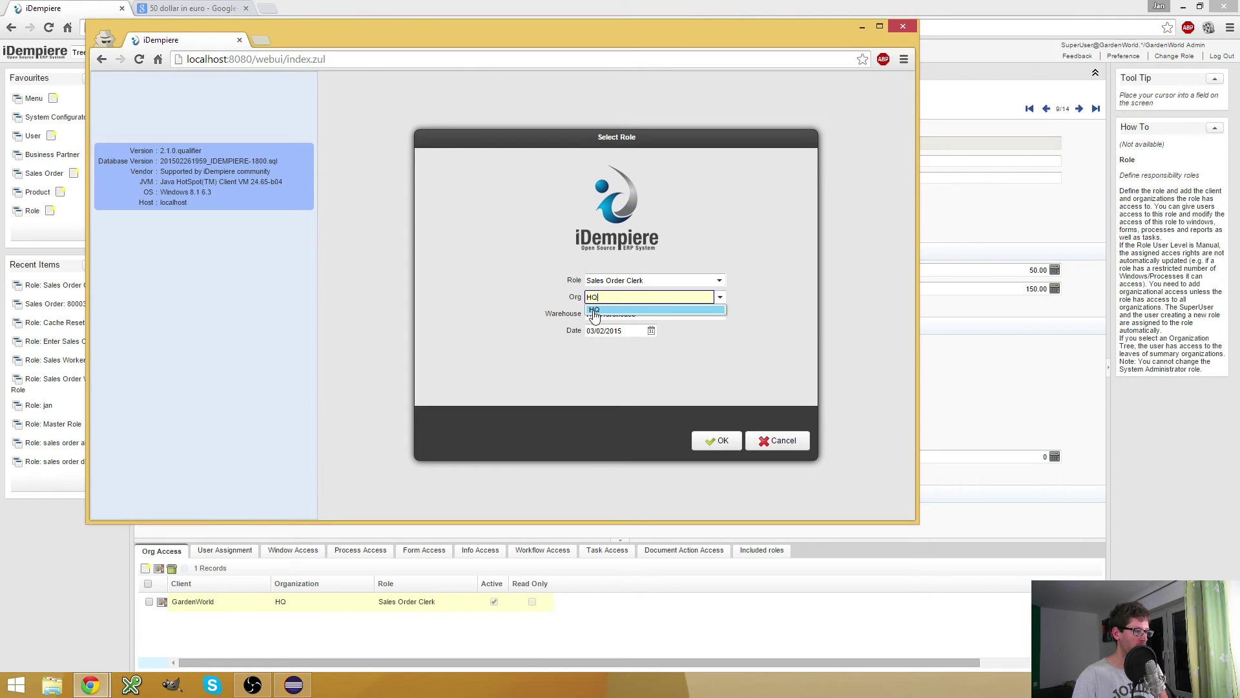
click(698, 442)
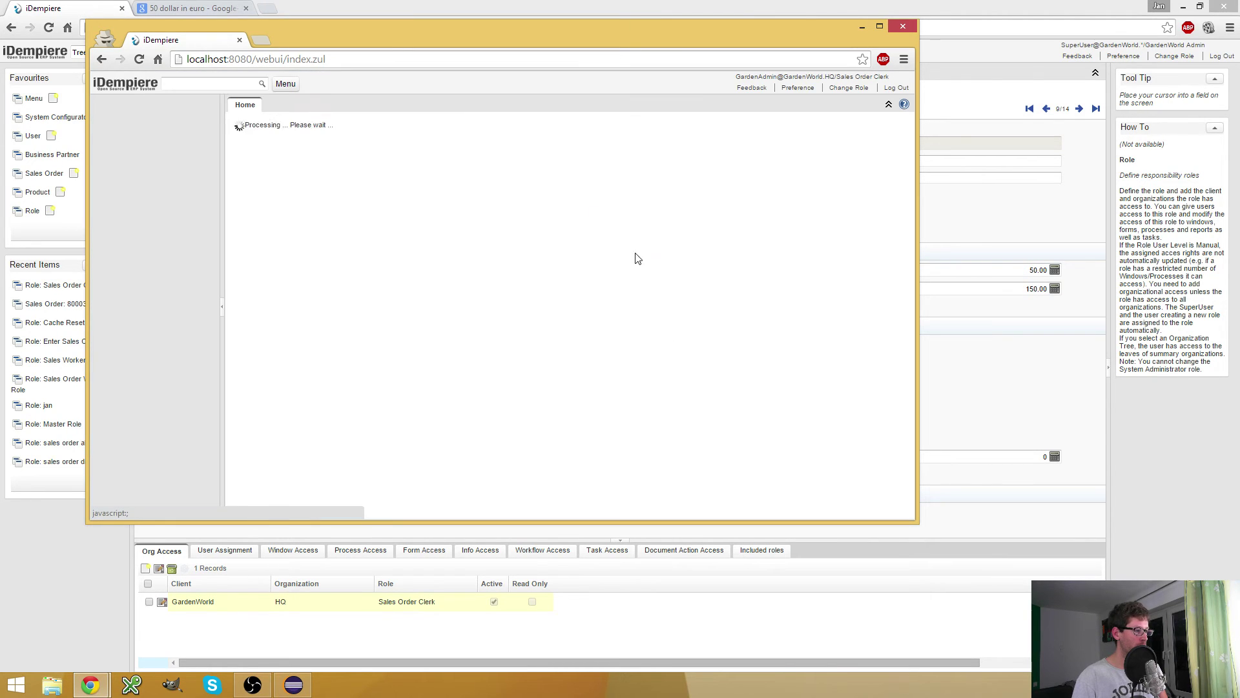
Open the recent sales order in the clerk session and compare its Organization choices with the role's Organization Tree setting
click(153, 197)
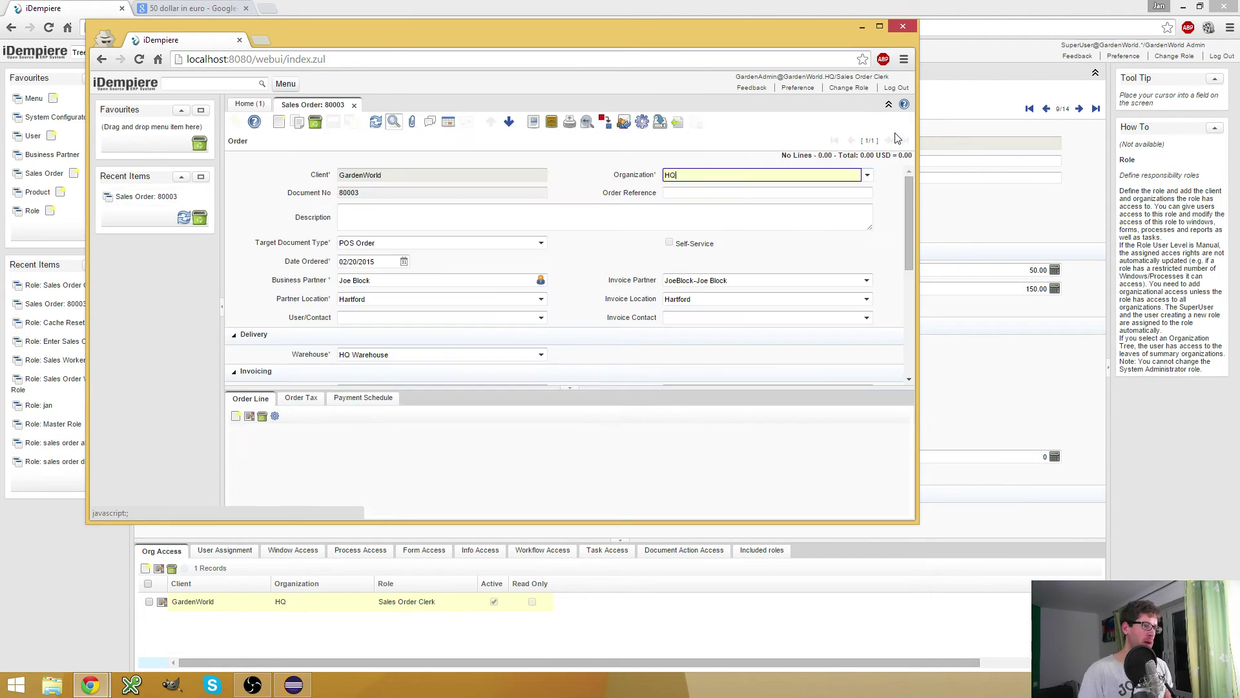
click(866, 177)
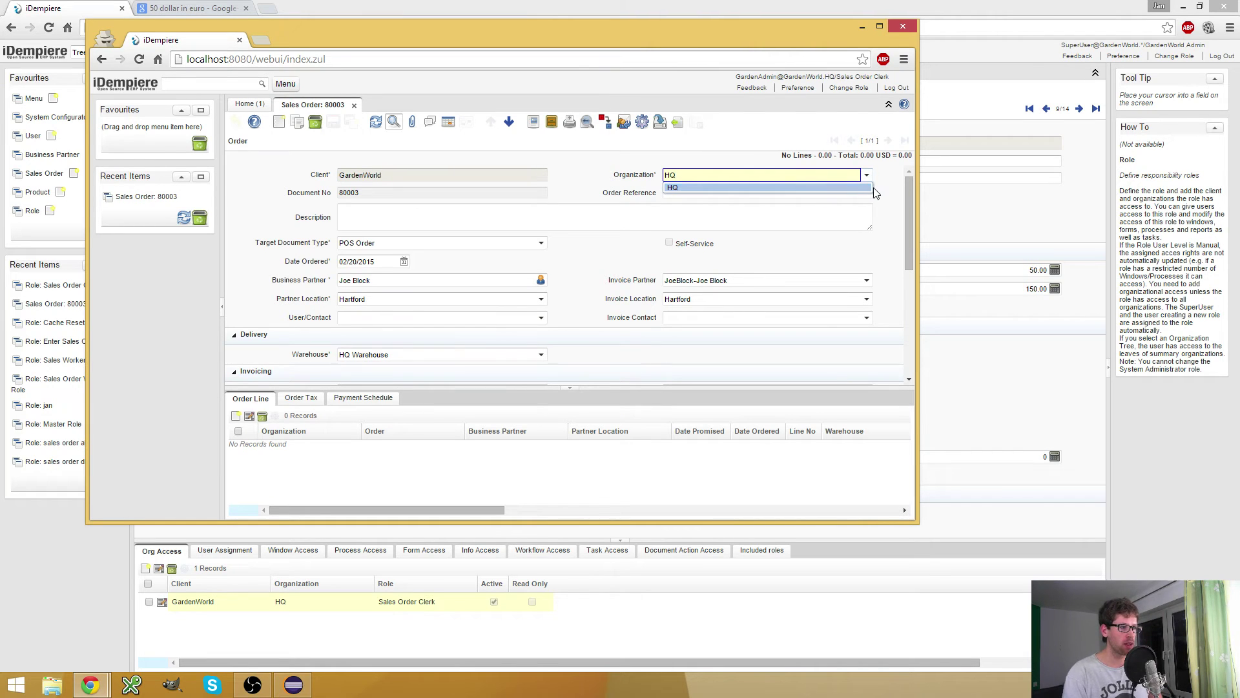
click(866, 175)
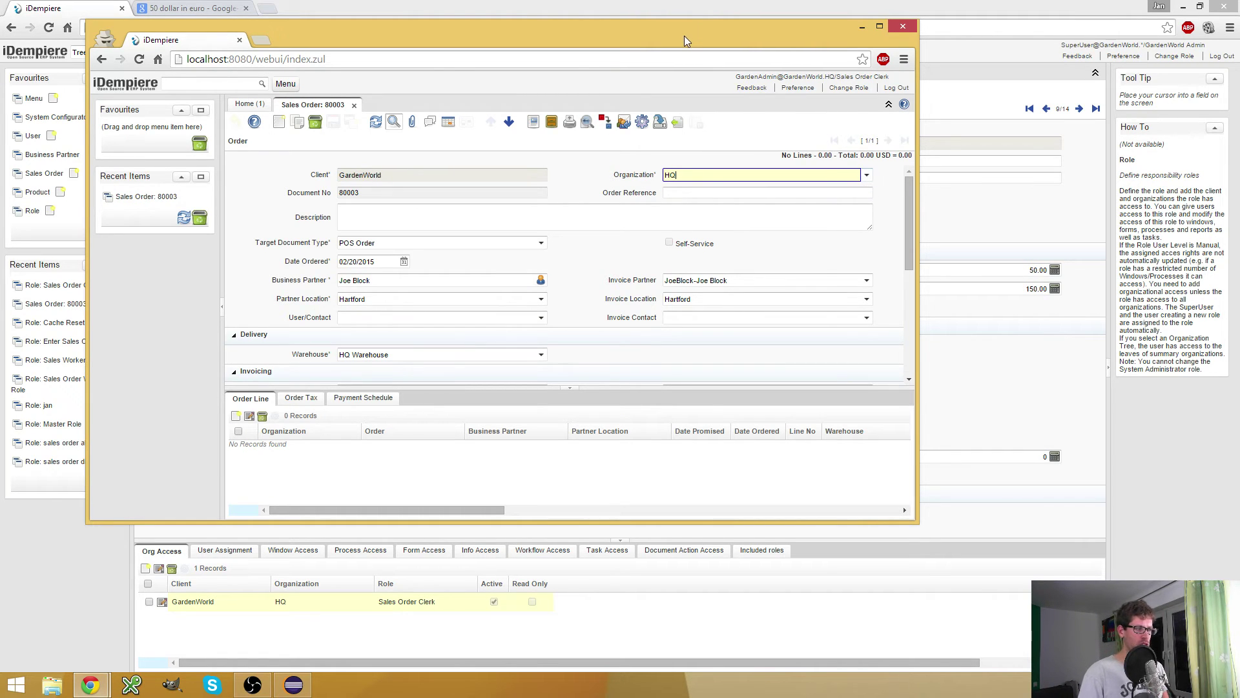
drag(684, 36, 978, 38)
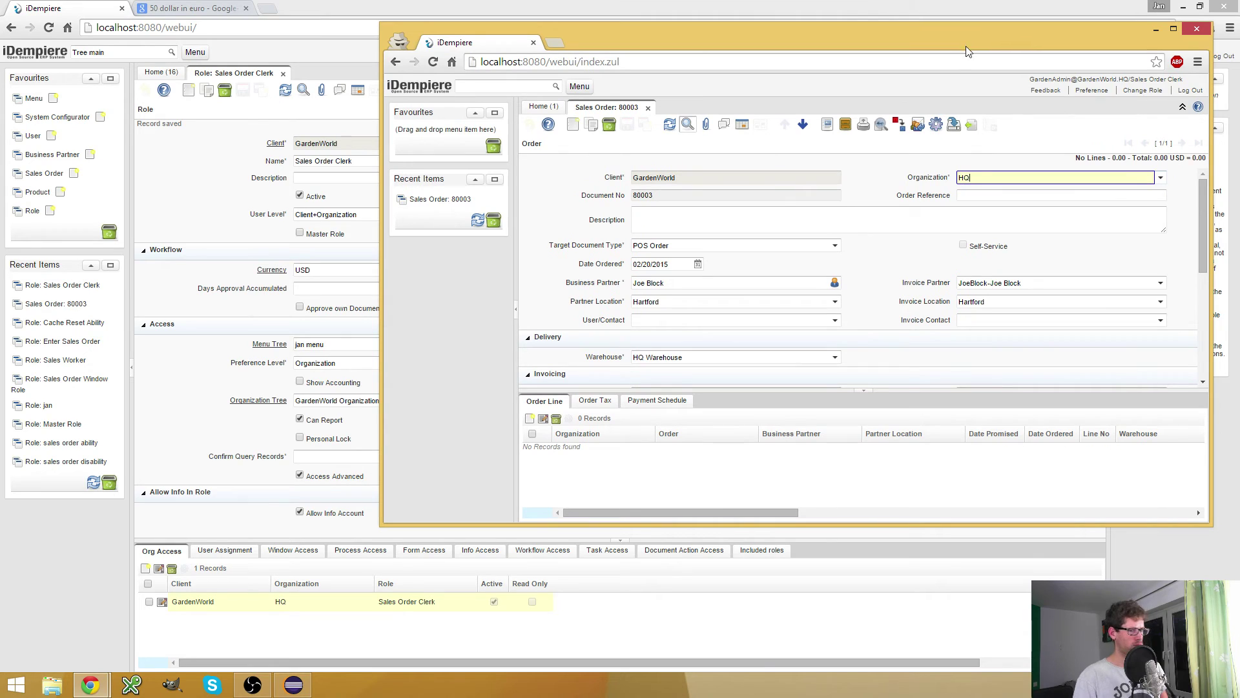
click(1160, 178)
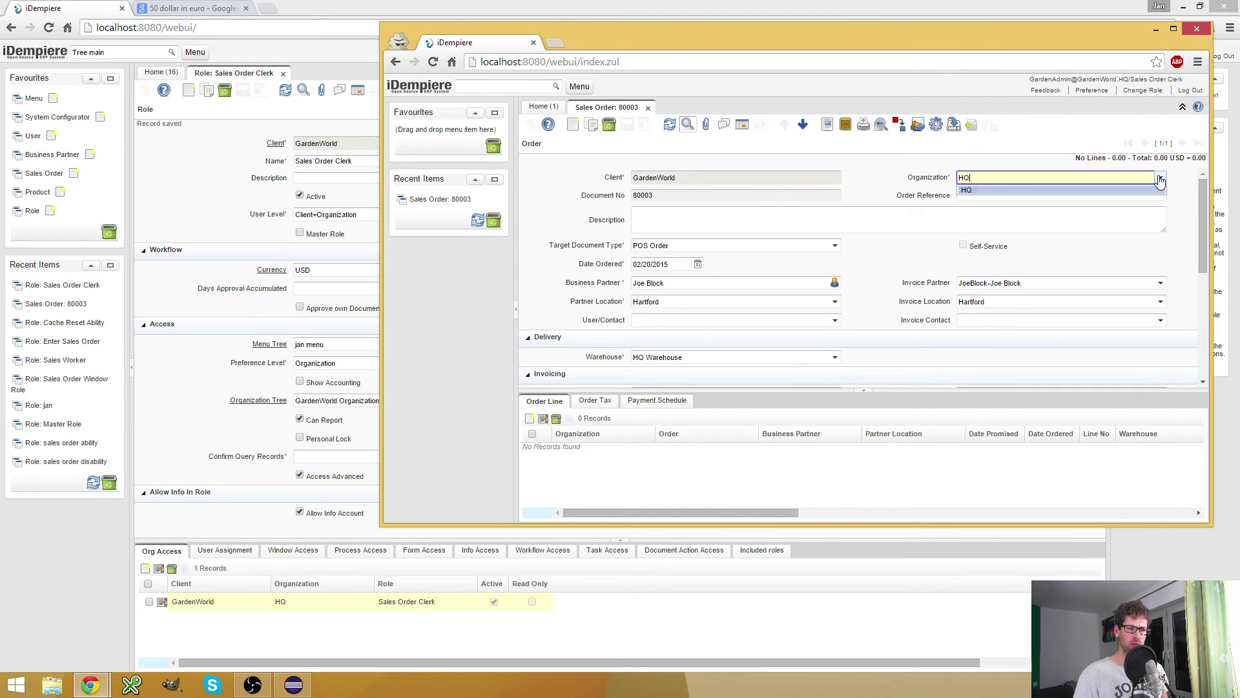
click(1159, 181)
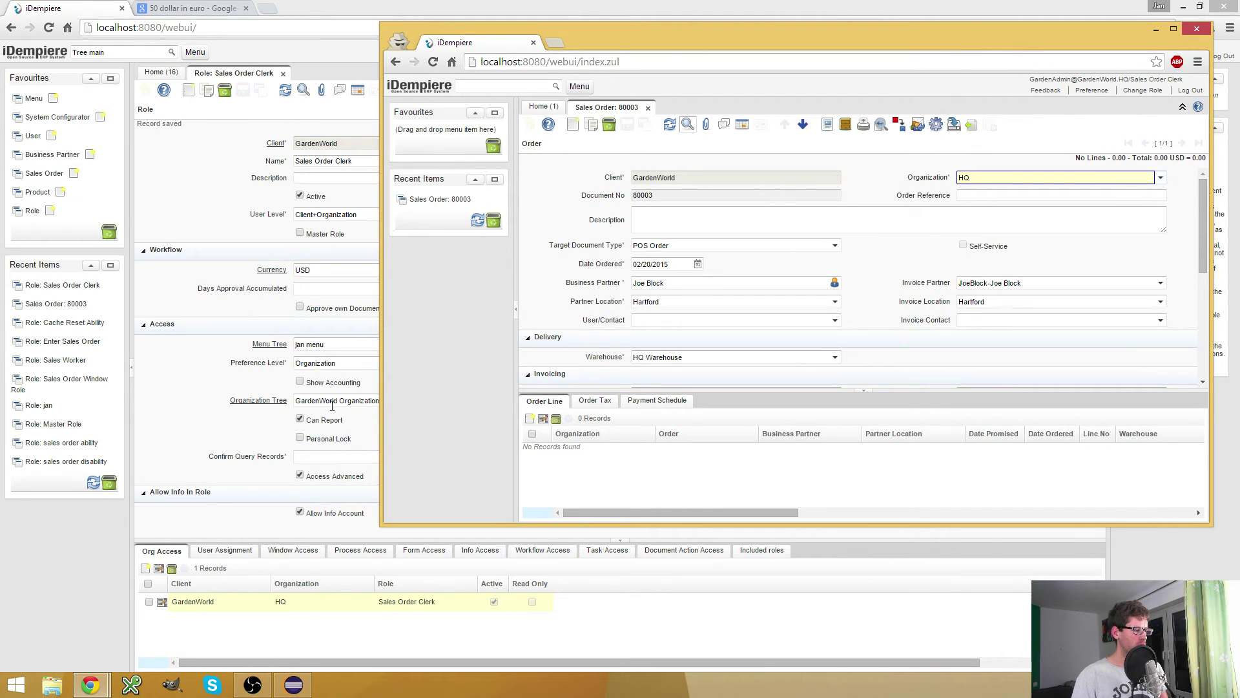
click(1161, 181)
click(1161, 181)
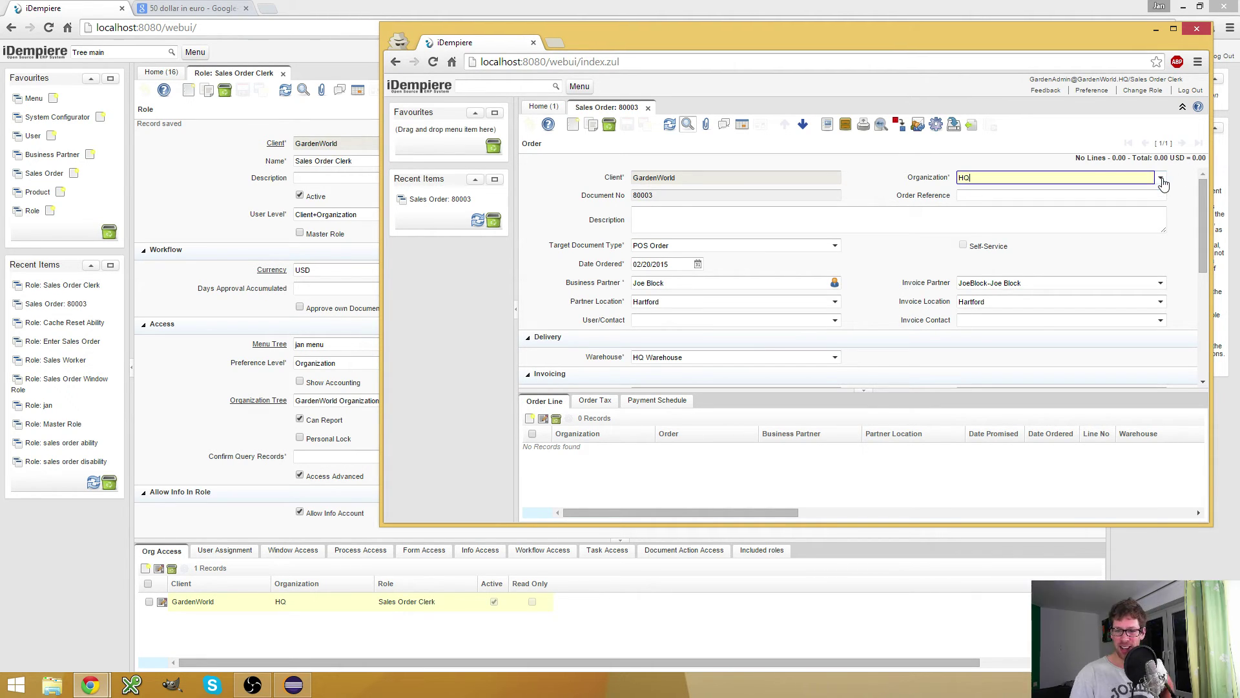
click(1161, 181)
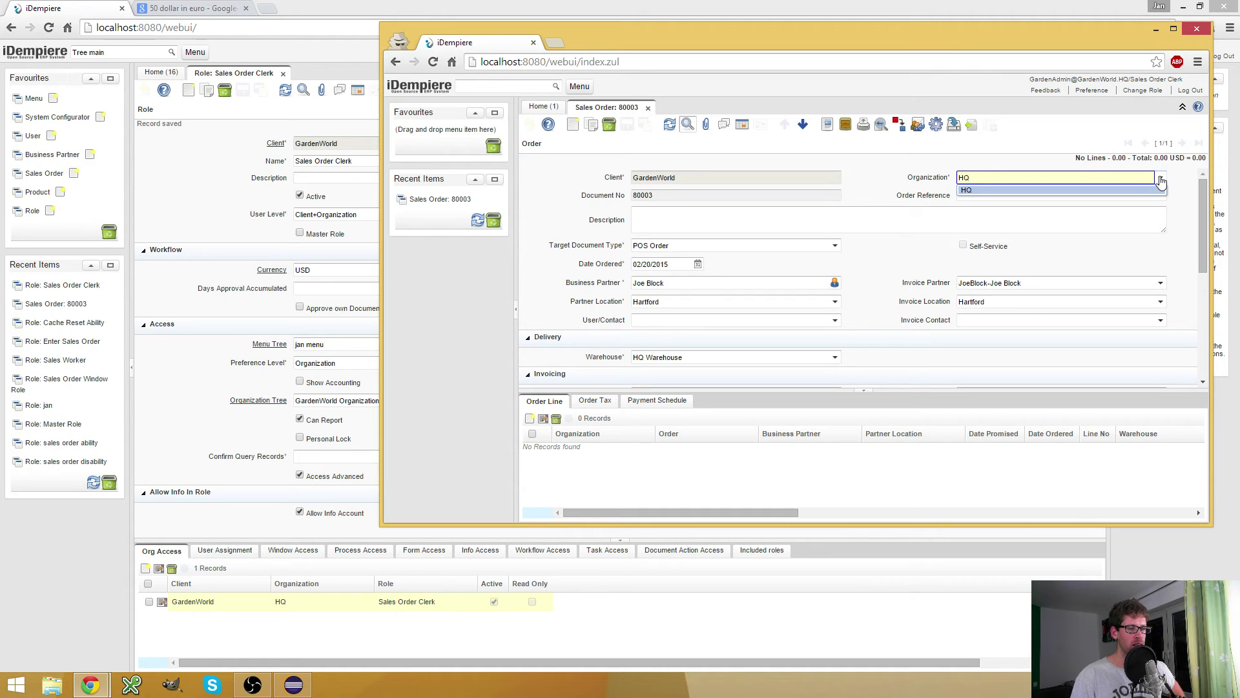
click(1161, 181)
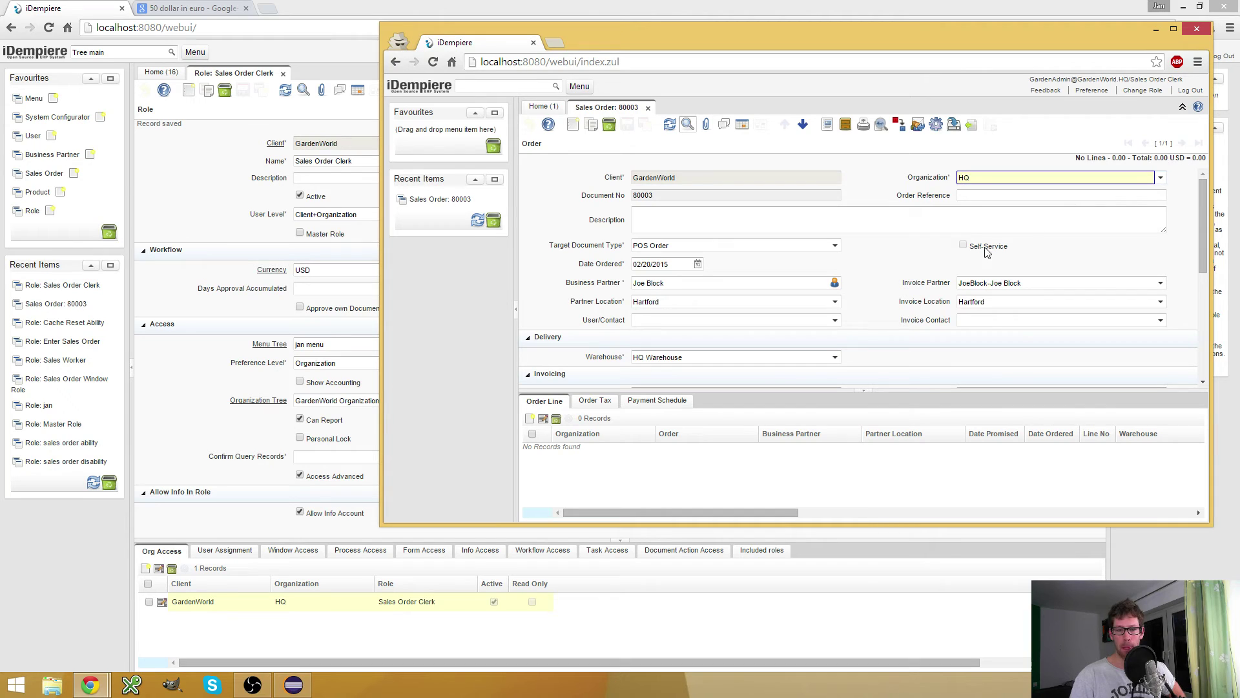
click(294, 400)
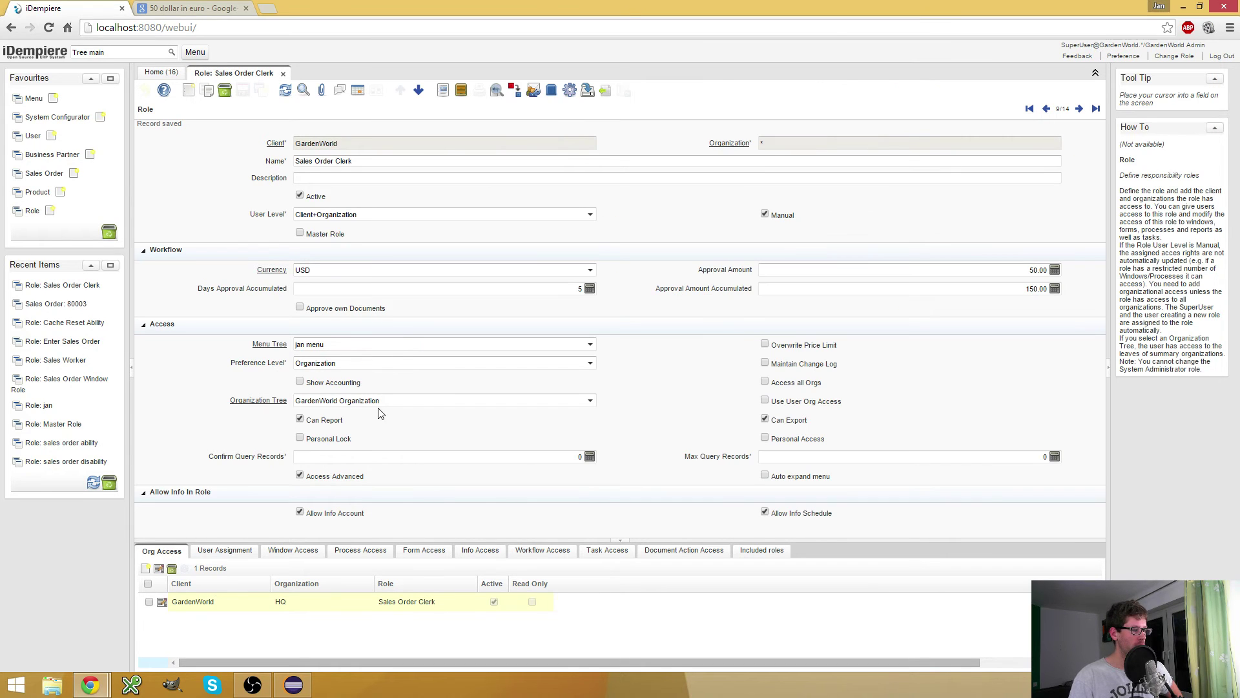
Compare the role's Organization Tree setting with the Organization field of the sales order in the clerk session
click(403, 399)
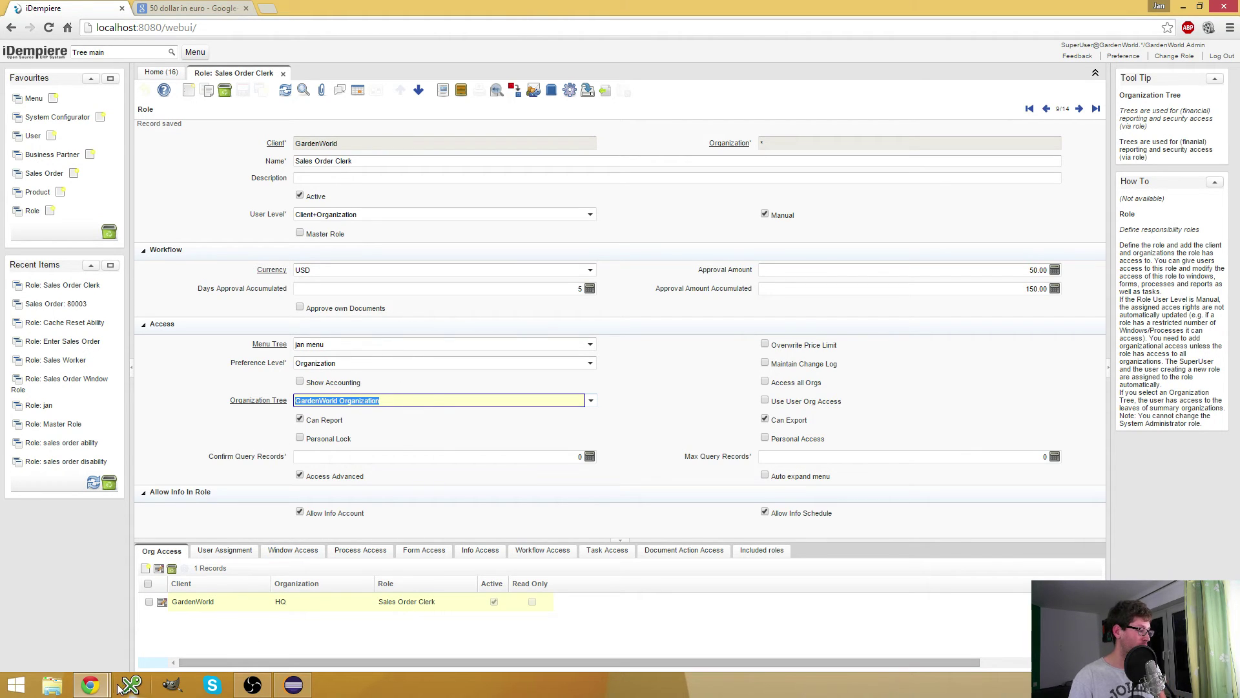
mouse_move(104, 686)
click(249, 626)
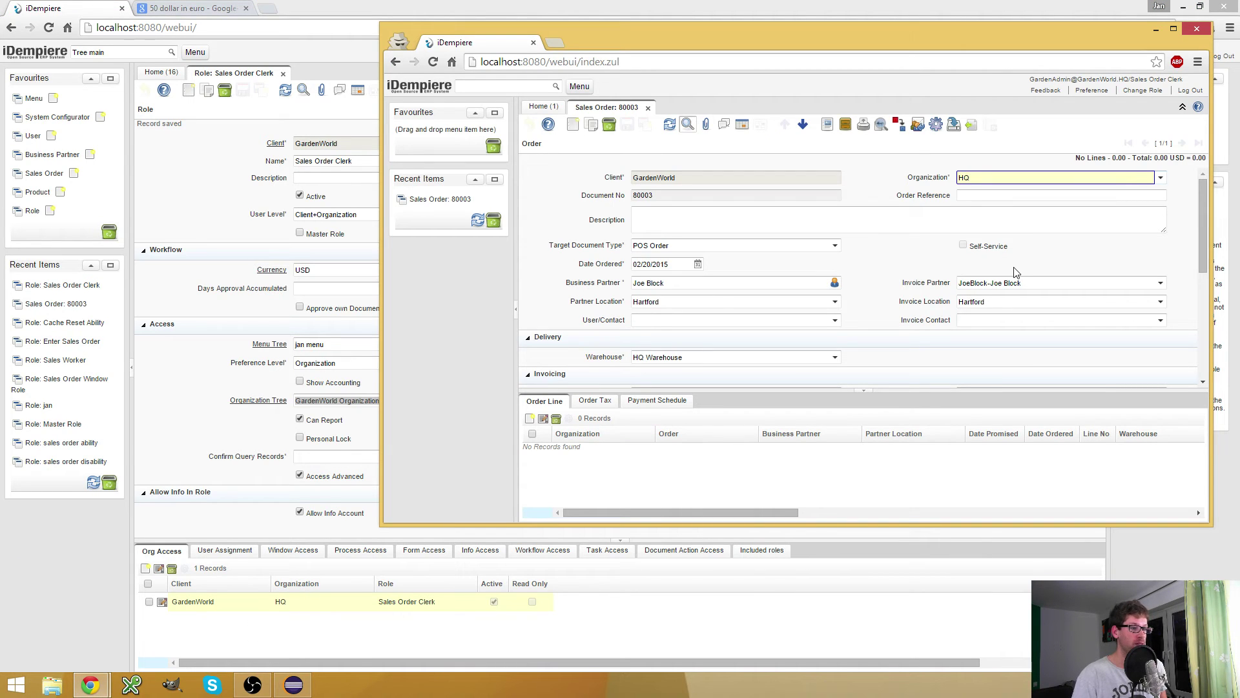
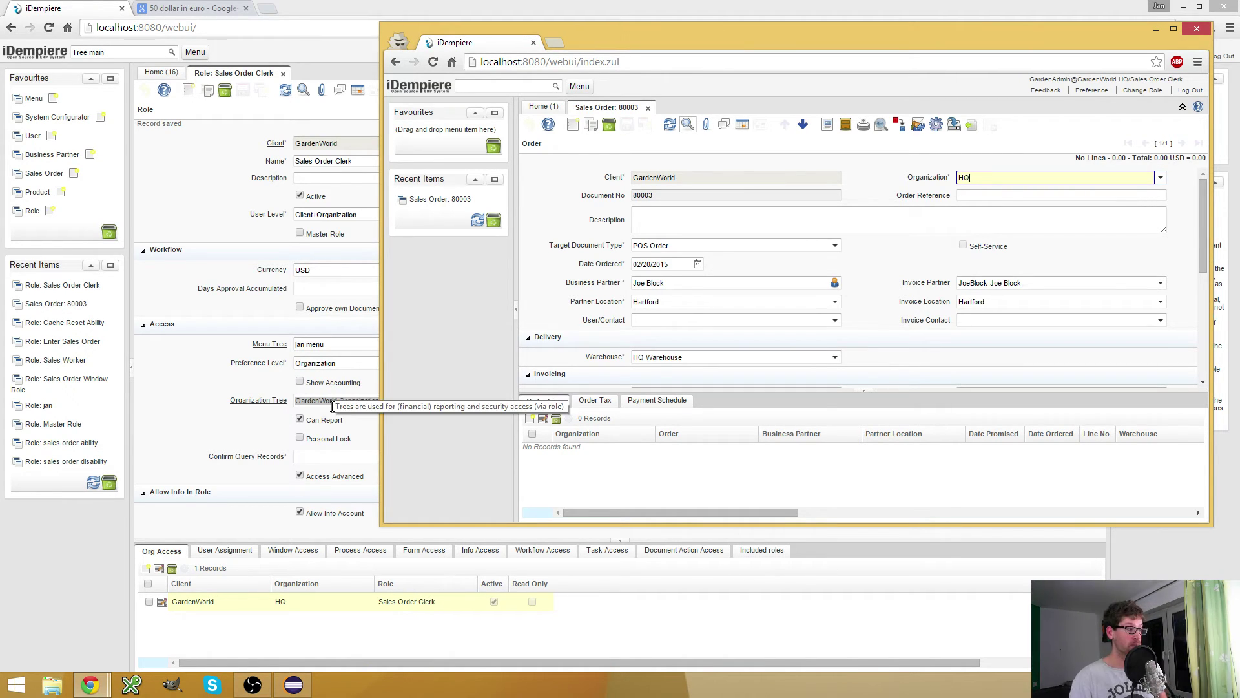
click(265, 428)
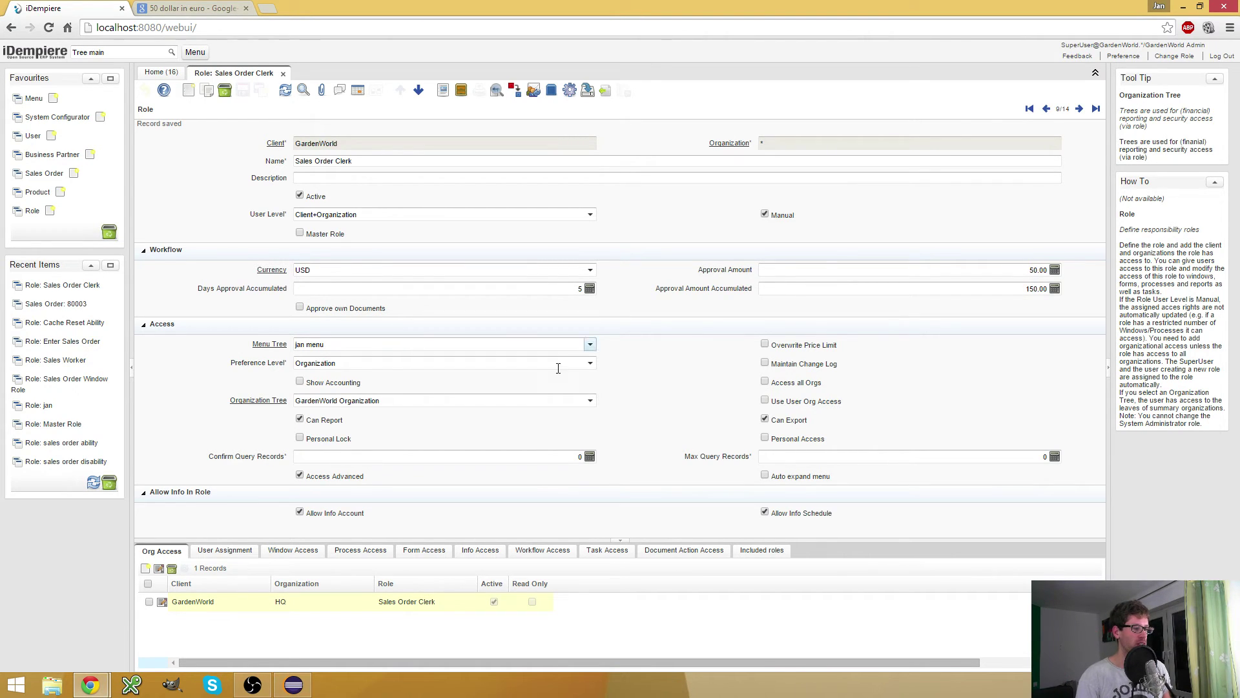
Clear the Organization Tree of the Sales Order Clerk role and save the record
click(549, 400)
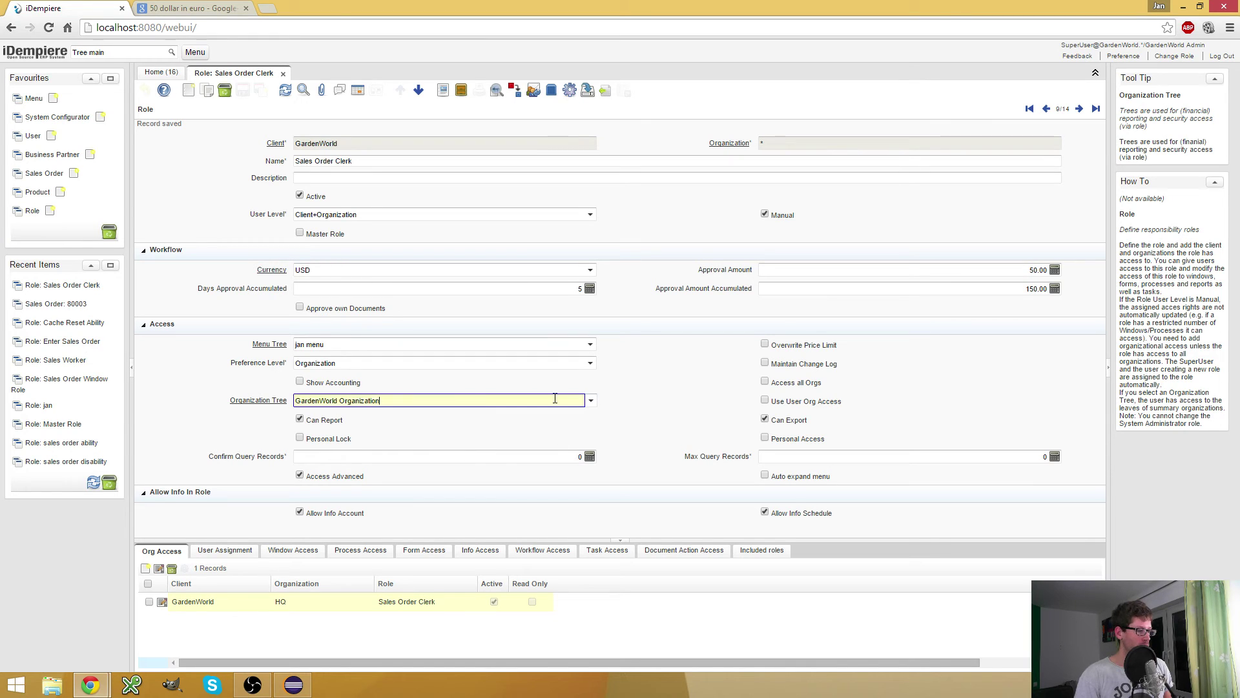
key(ctrl+a)
key(BackSpace)
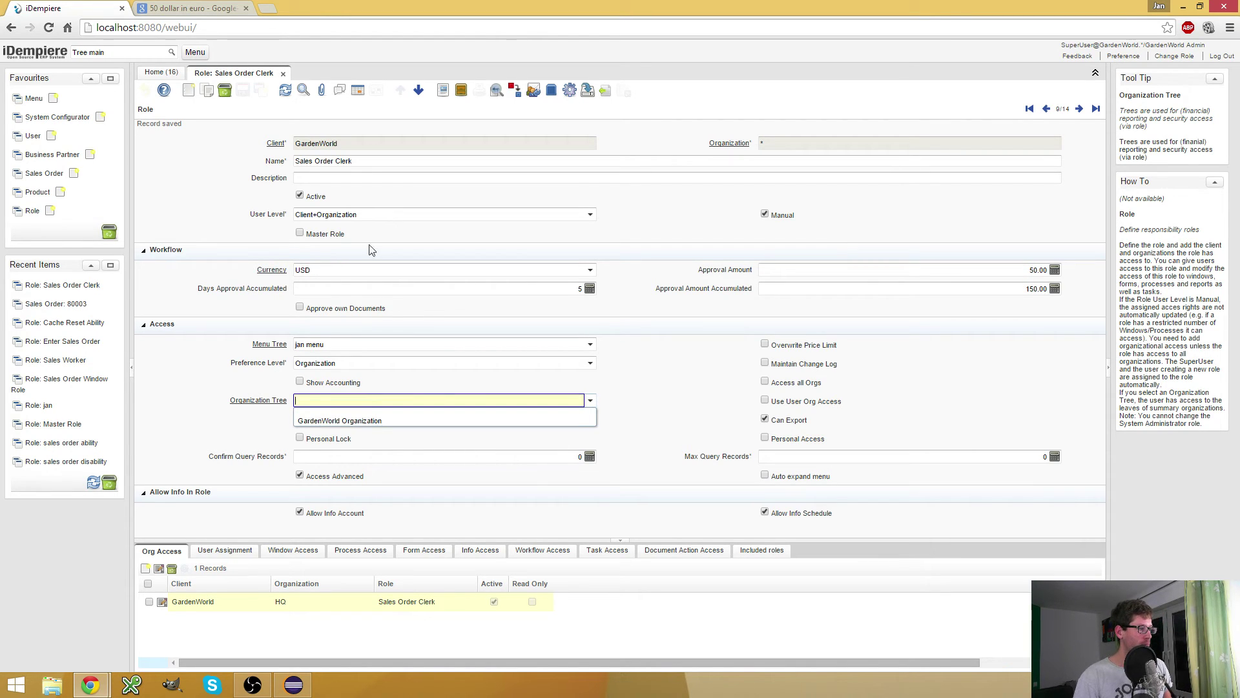
click(392, 288)
click(242, 90)
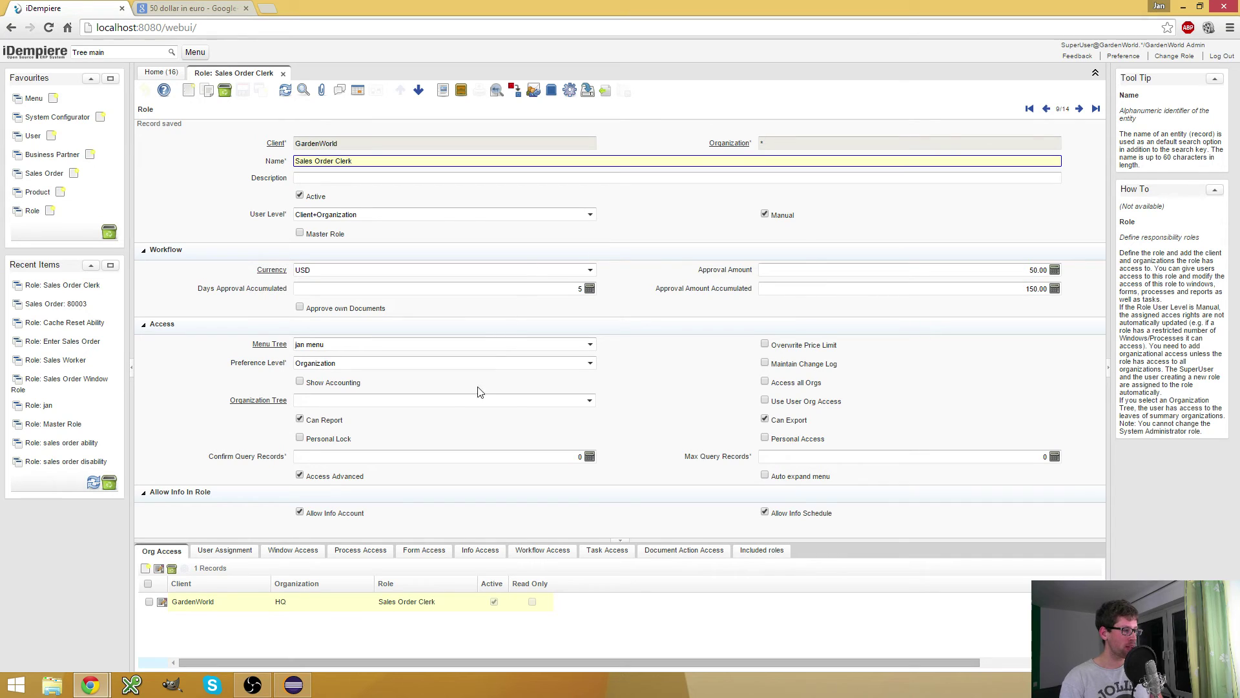
Review the role's Use User Org Access option, then bring up the GardenAdmin user record with its Org Access list
click(437, 399)
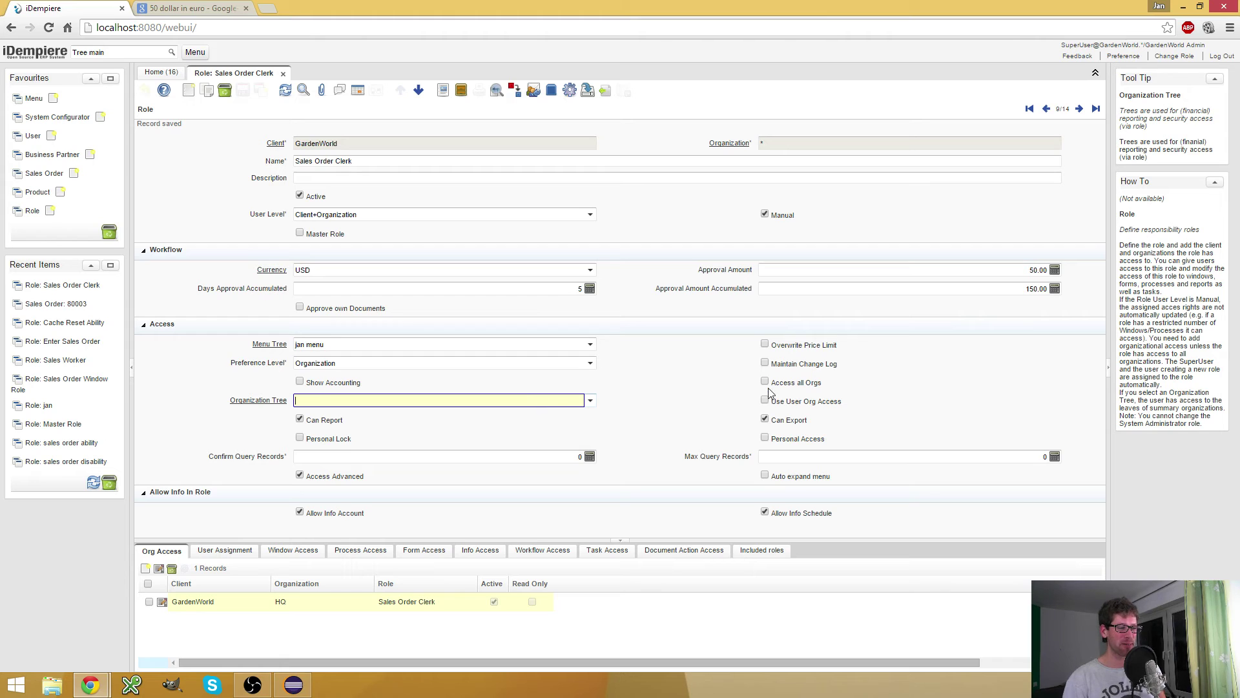
click(806, 402)
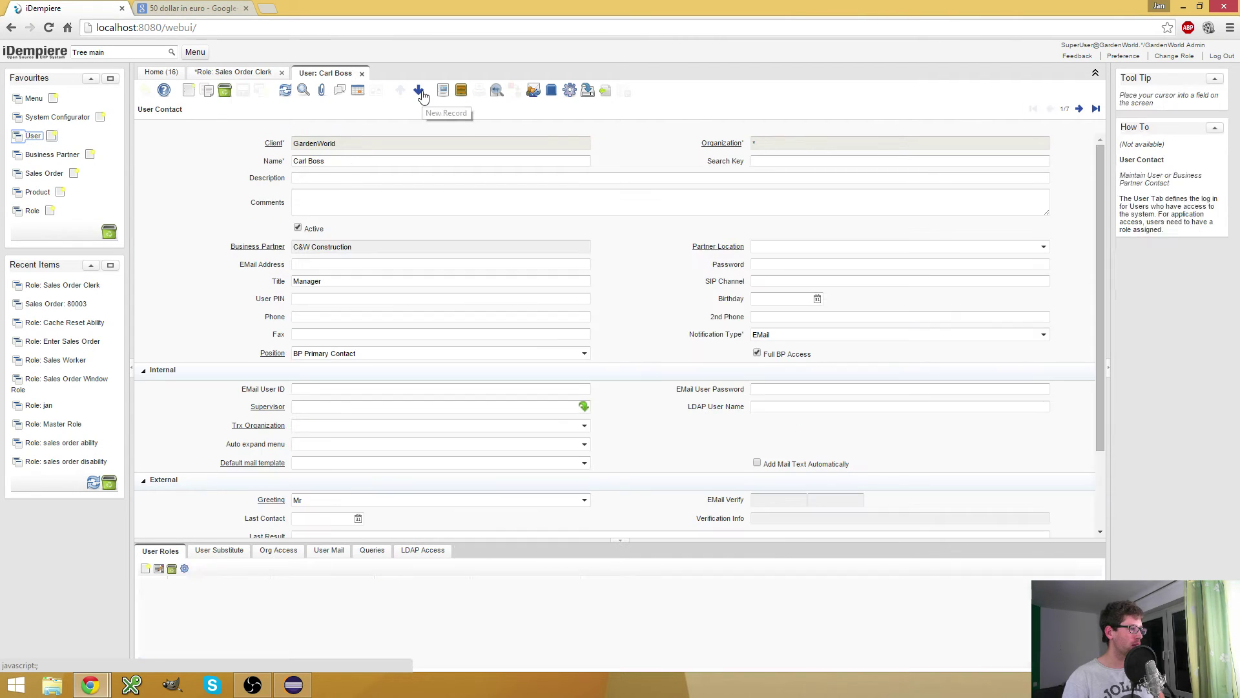
click(287, 553)
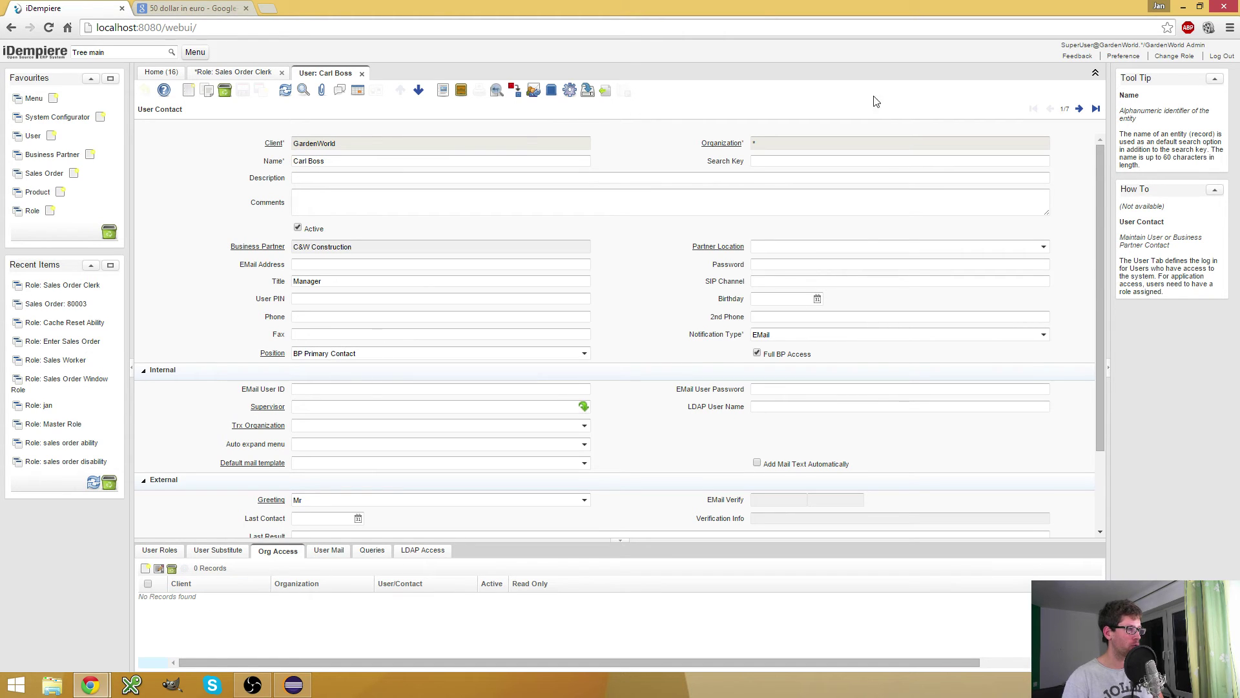
double_click(1079, 108)
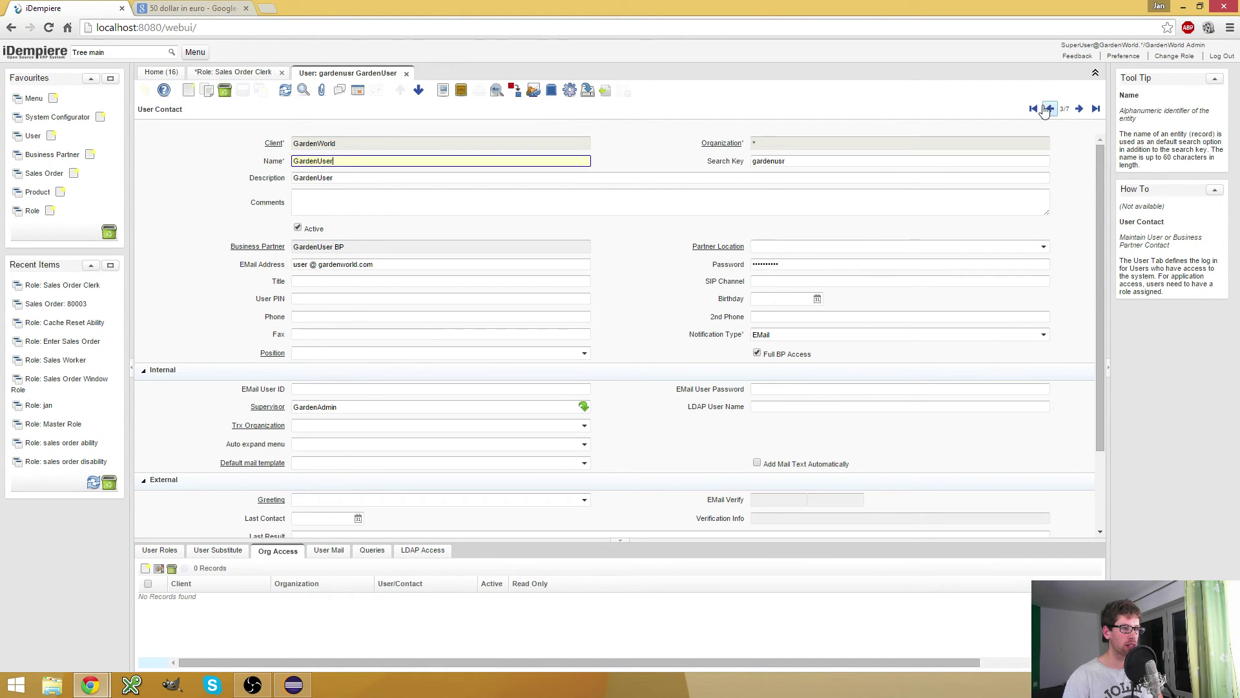
click(1047, 109)
Add an organization access record for Store South to the GardenAdmin user, save it, and close the user window
click(147, 569)
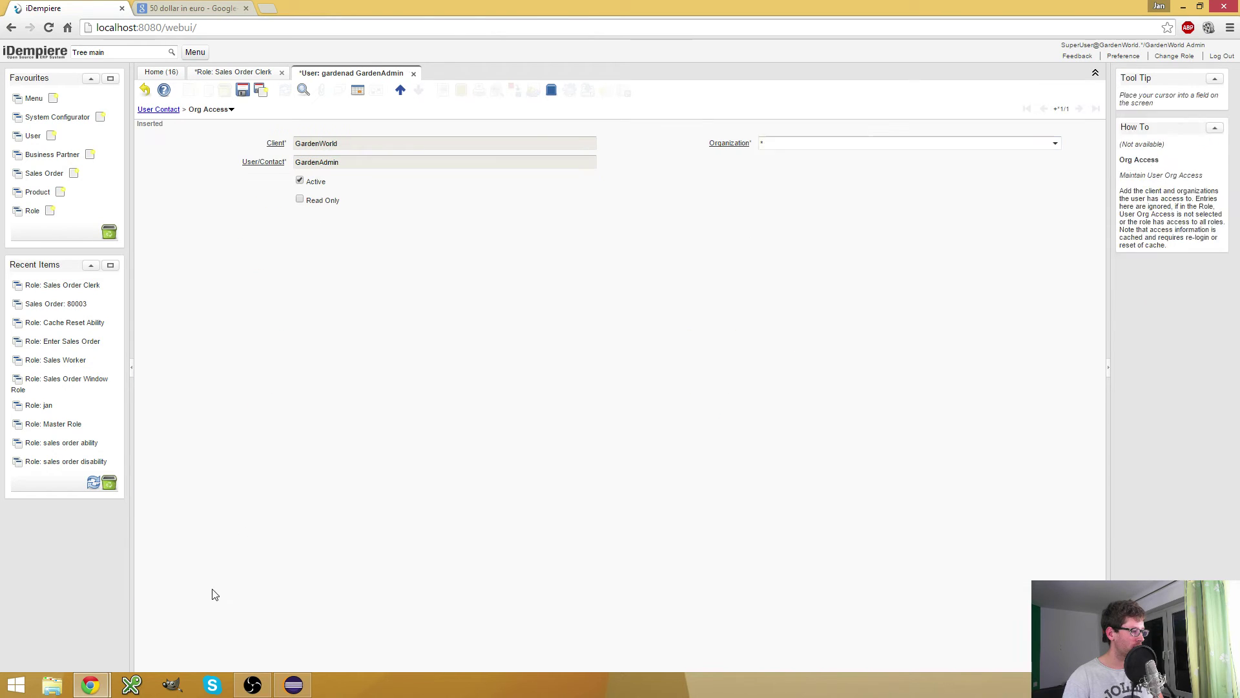
click(1055, 148)
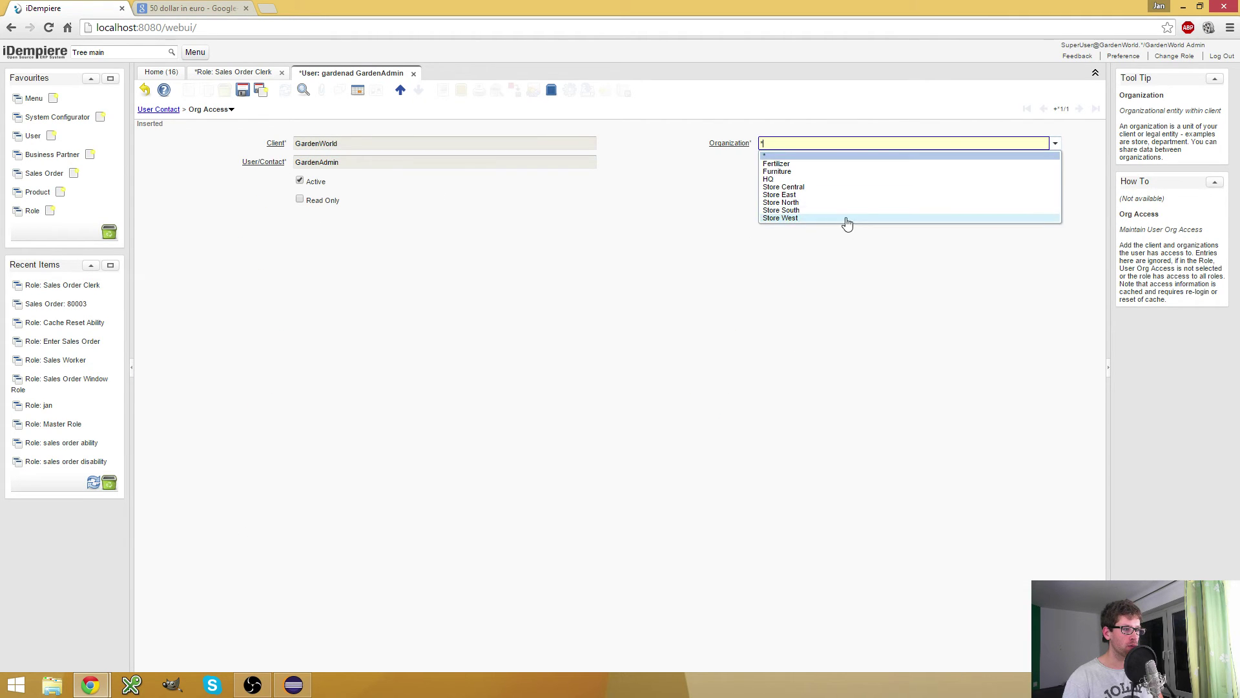
click(784, 208)
click(244, 93)
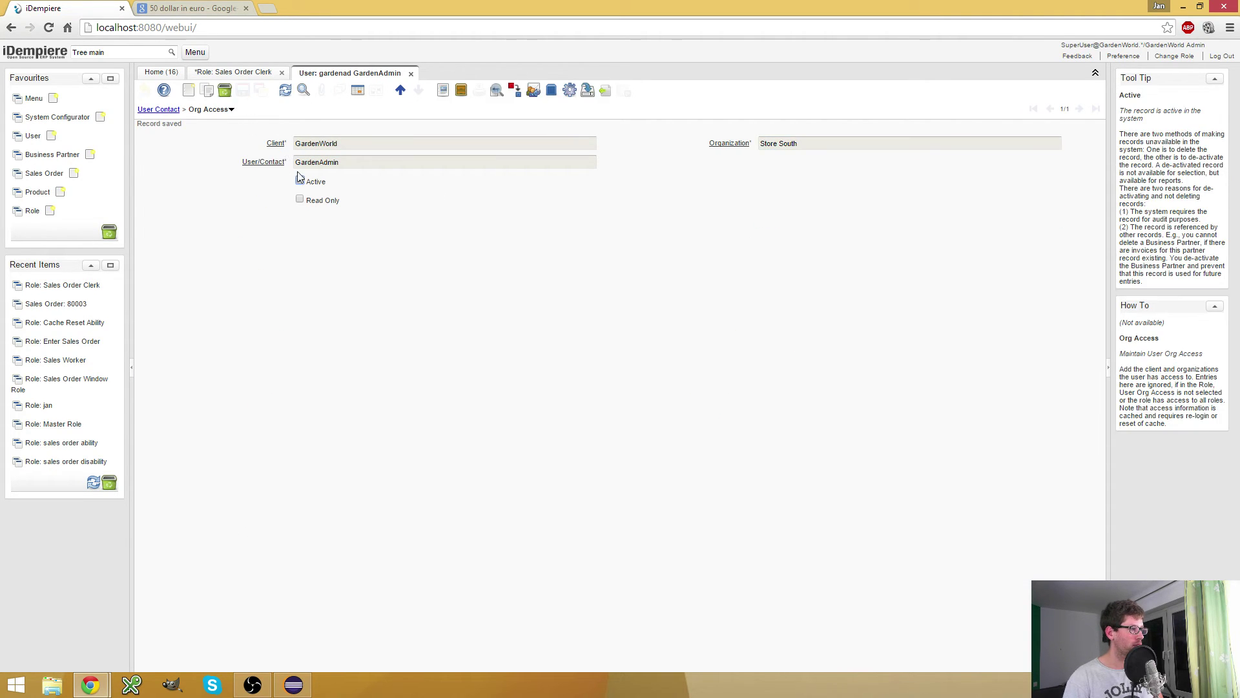
click(410, 76)
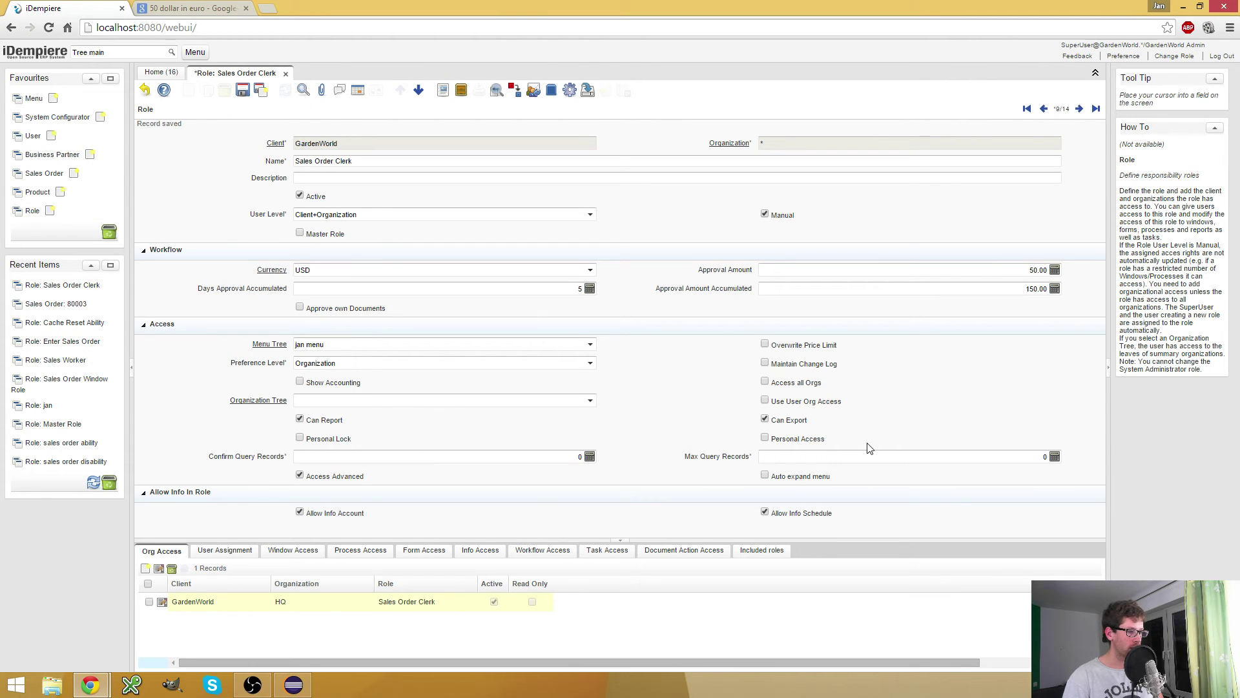
Delete the HQ organization access from the Sales Order Clerk role, enable Use User Org Access, and save
click(172, 568)
click(669, 391)
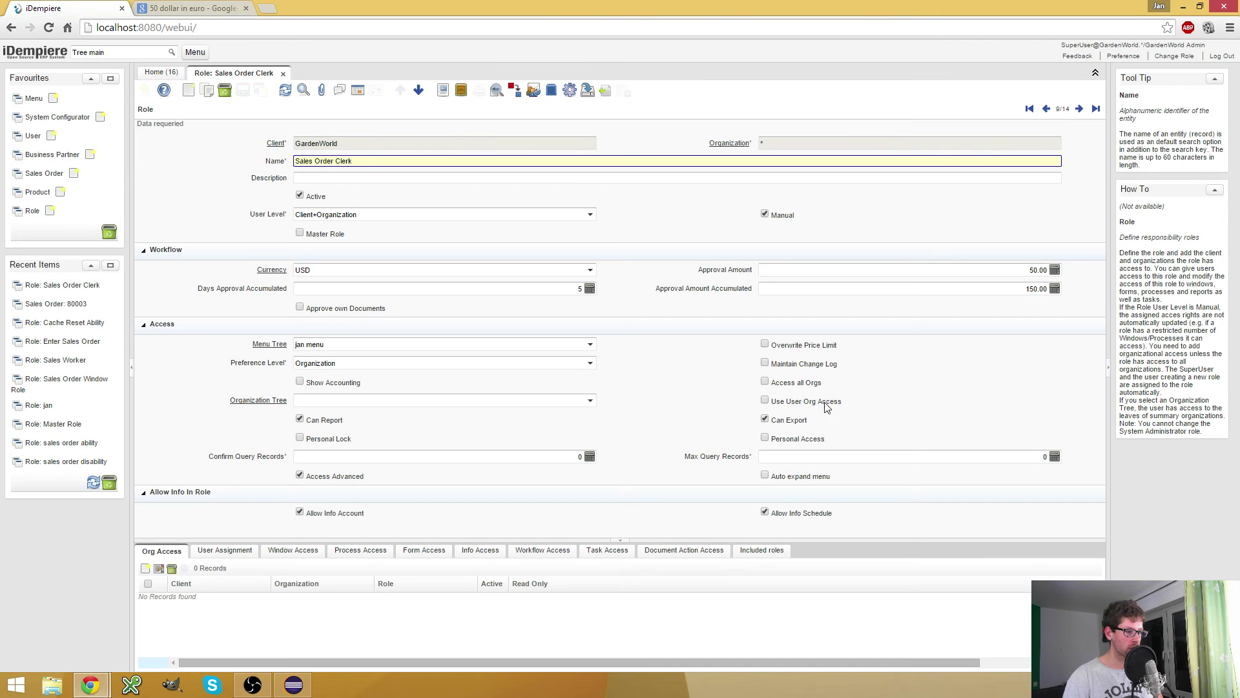
click(806, 402)
click(243, 90)
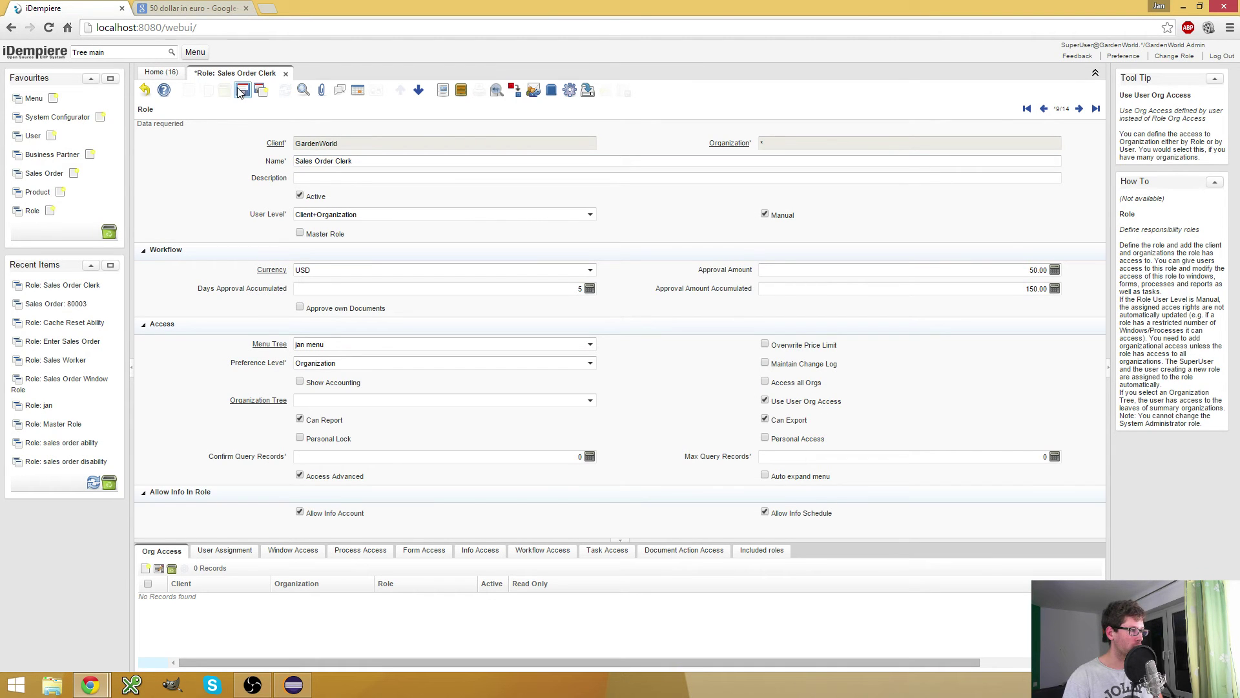
Start a role change in the clerk session and check which organizations are offered for Sales Order Clerk, then cancel
key(alt+Tab)
key(alt+Tab)
key(alt+Tab)
key(alt+Tab)
key(alt+Tab)
key(alt+Tab)
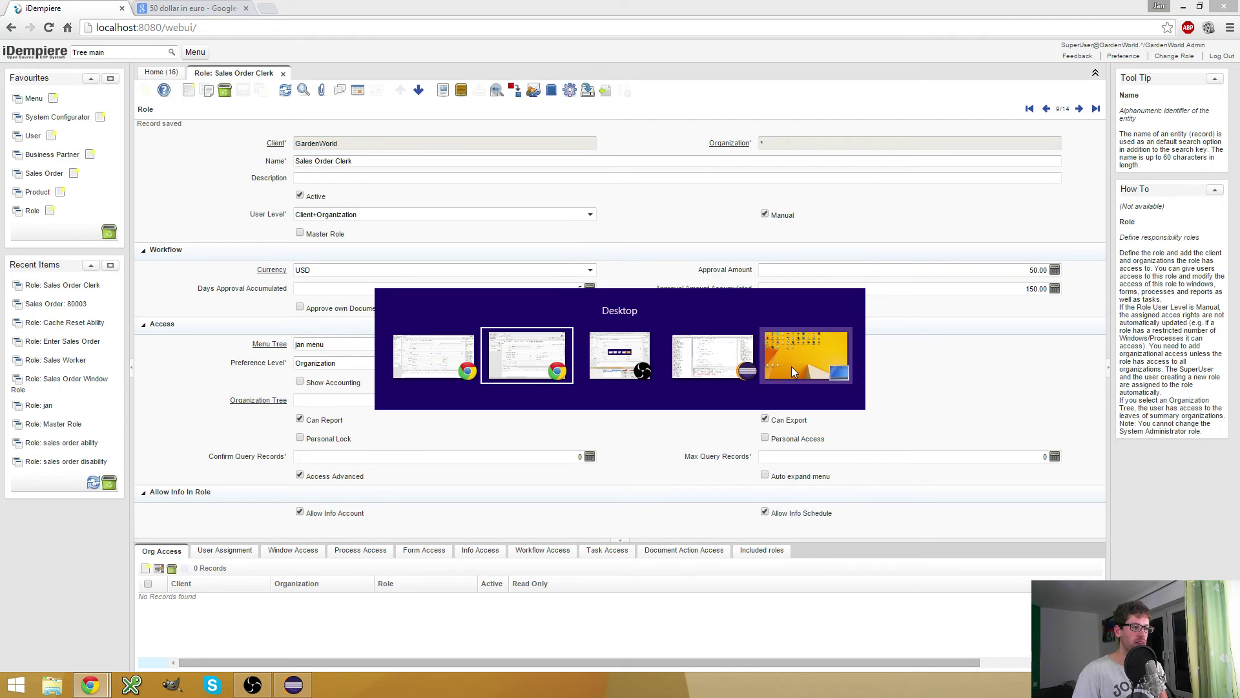
click(466, 354)
key(alt+Tab)
click(521, 369)
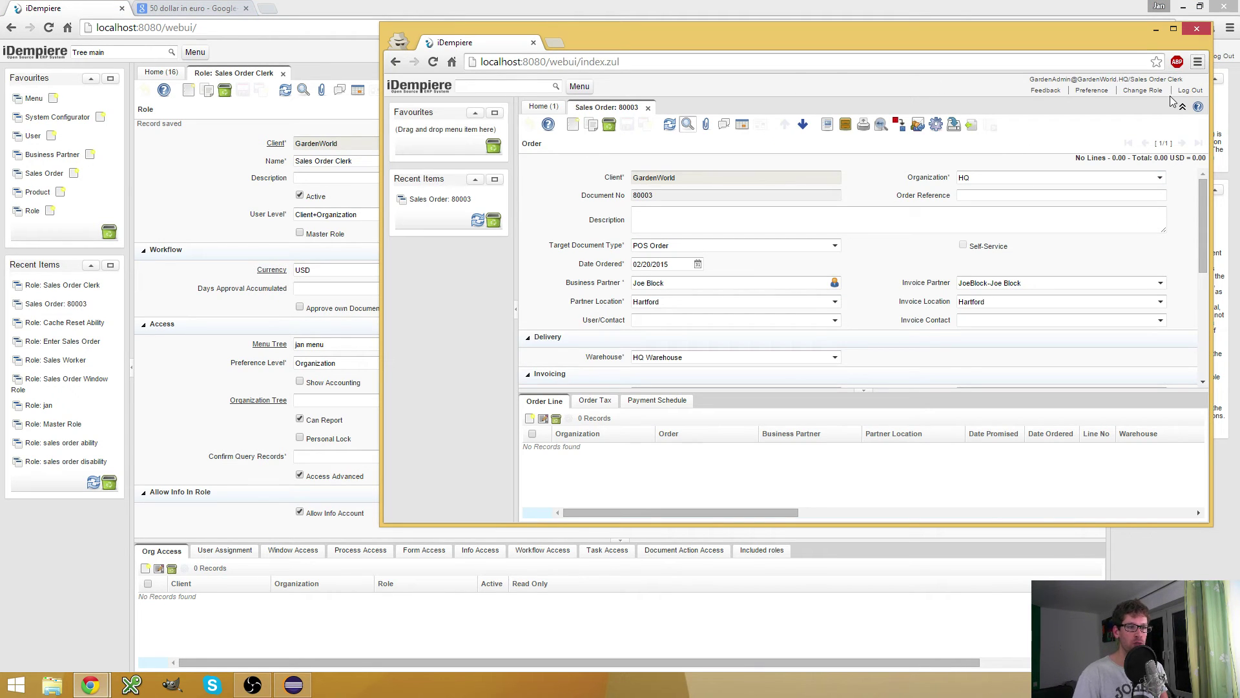
click(1142, 90)
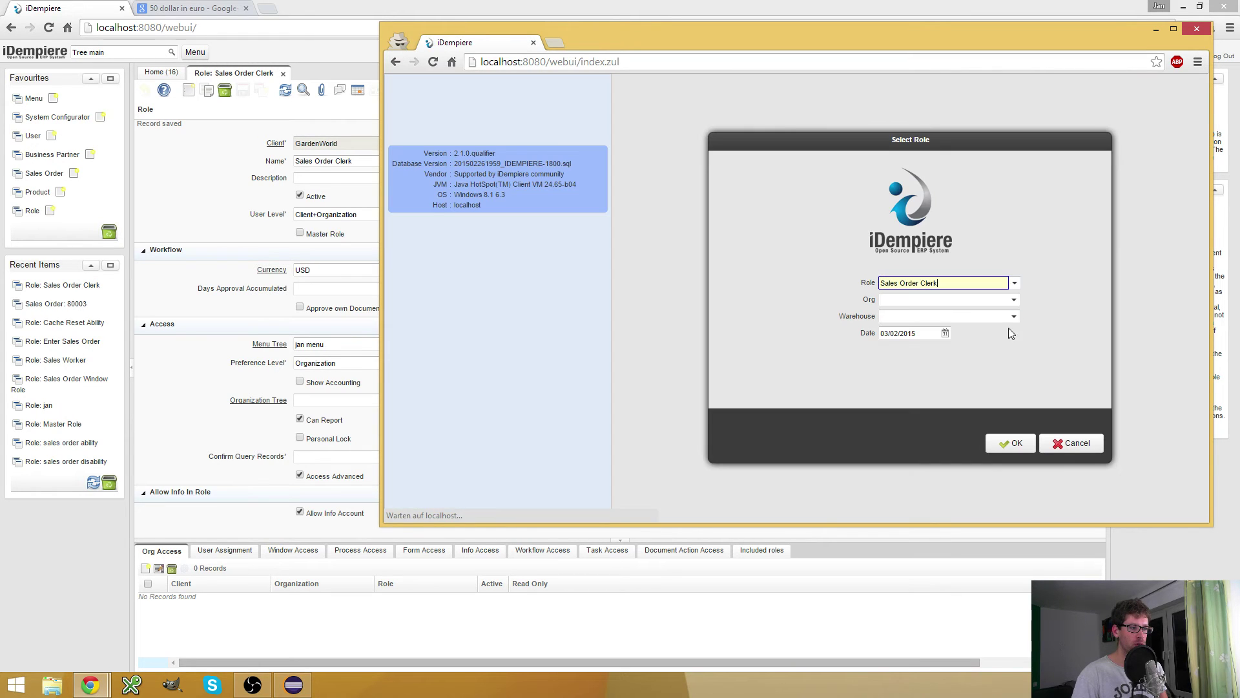
click(1013, 299)
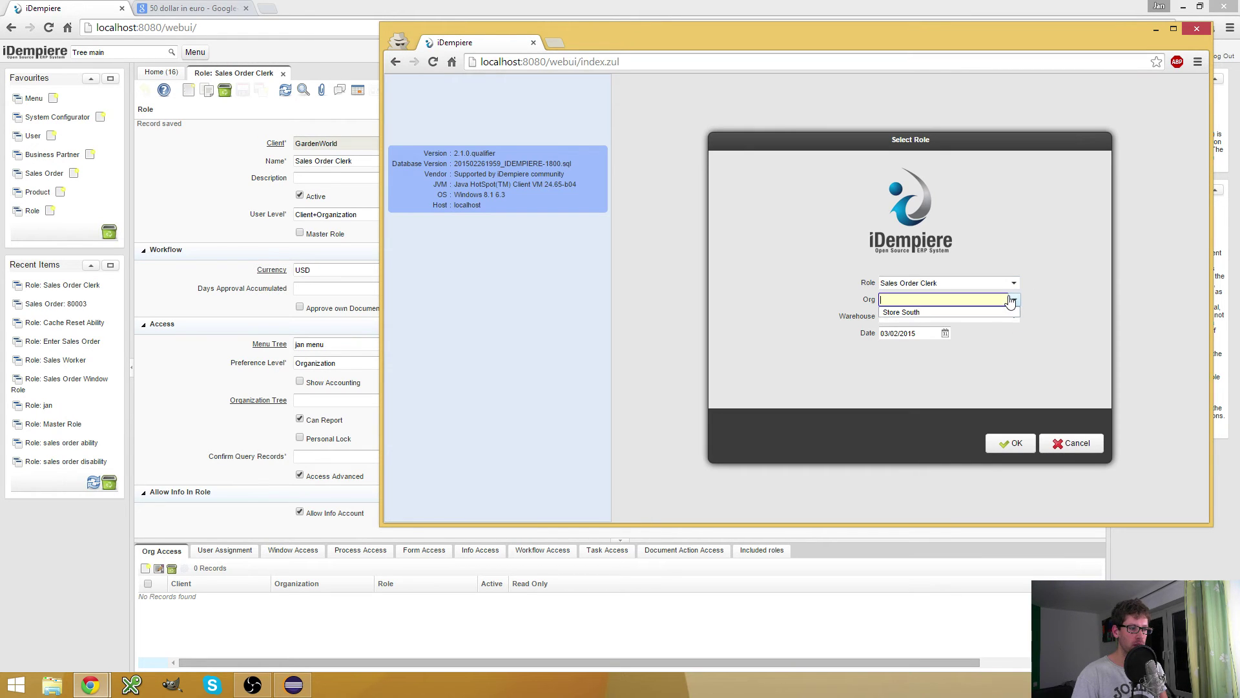
click(964, 314)
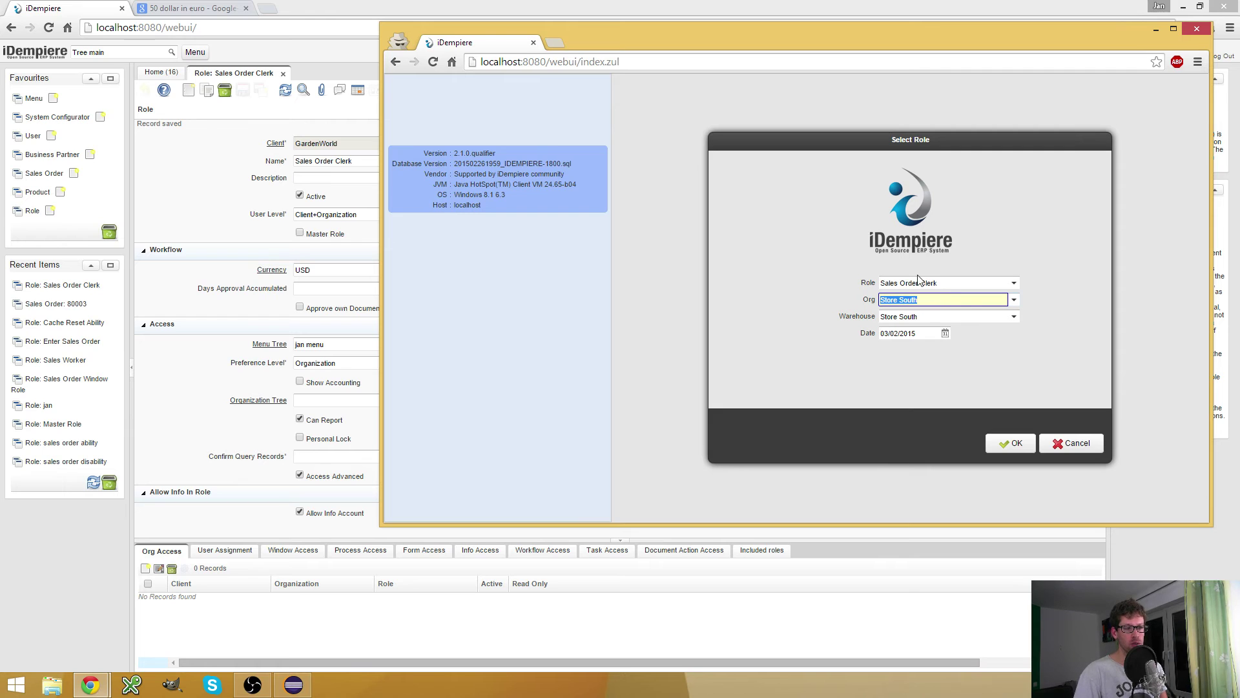
click(1074, 445)
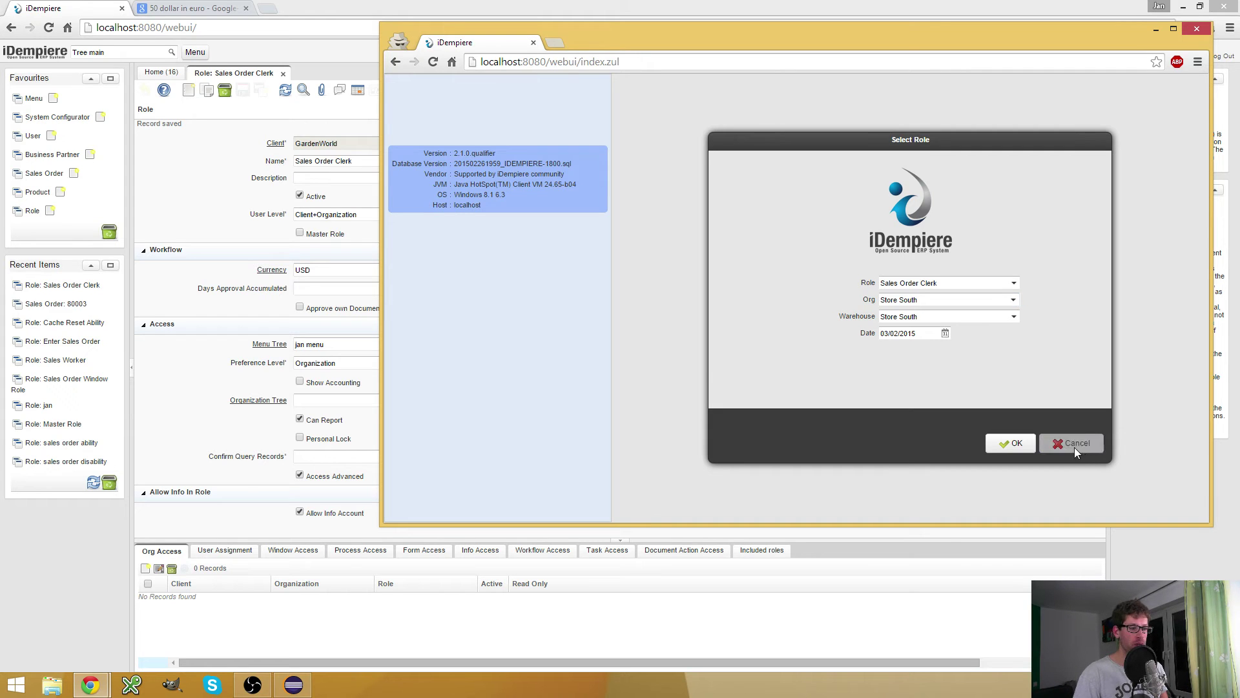
Add an organization access record for HQ to the Sales Order Clerk role and save it
click(146, 567)
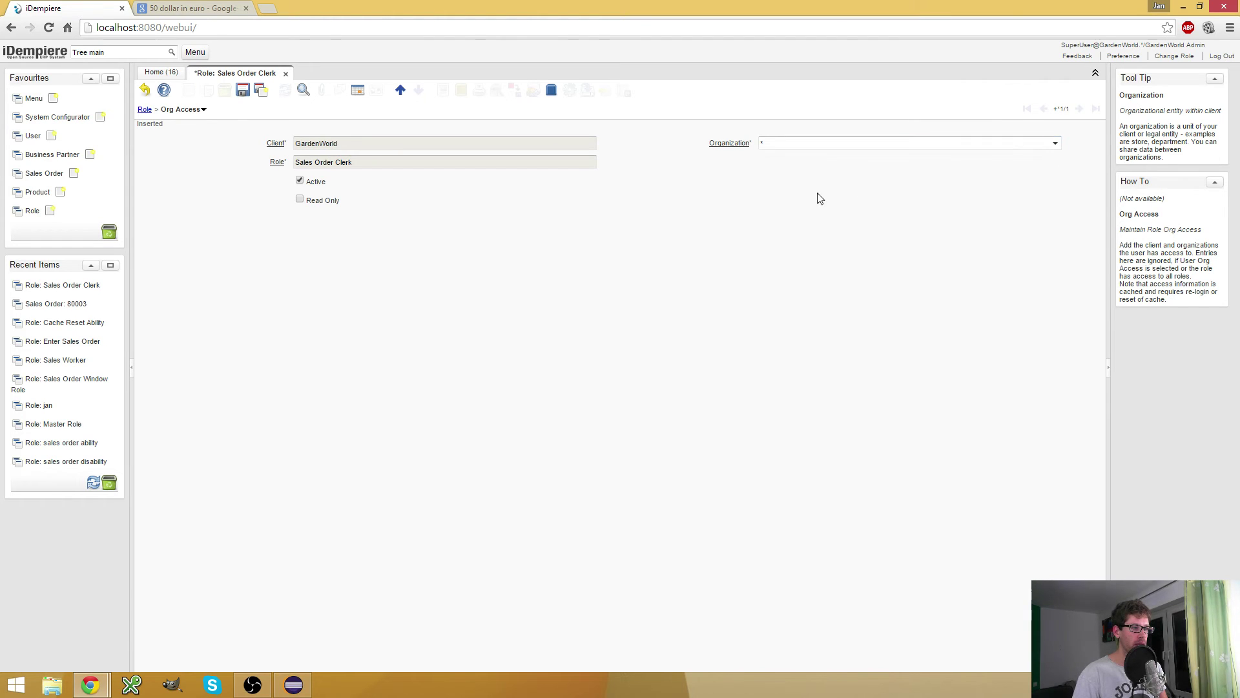
click(1056, 143)
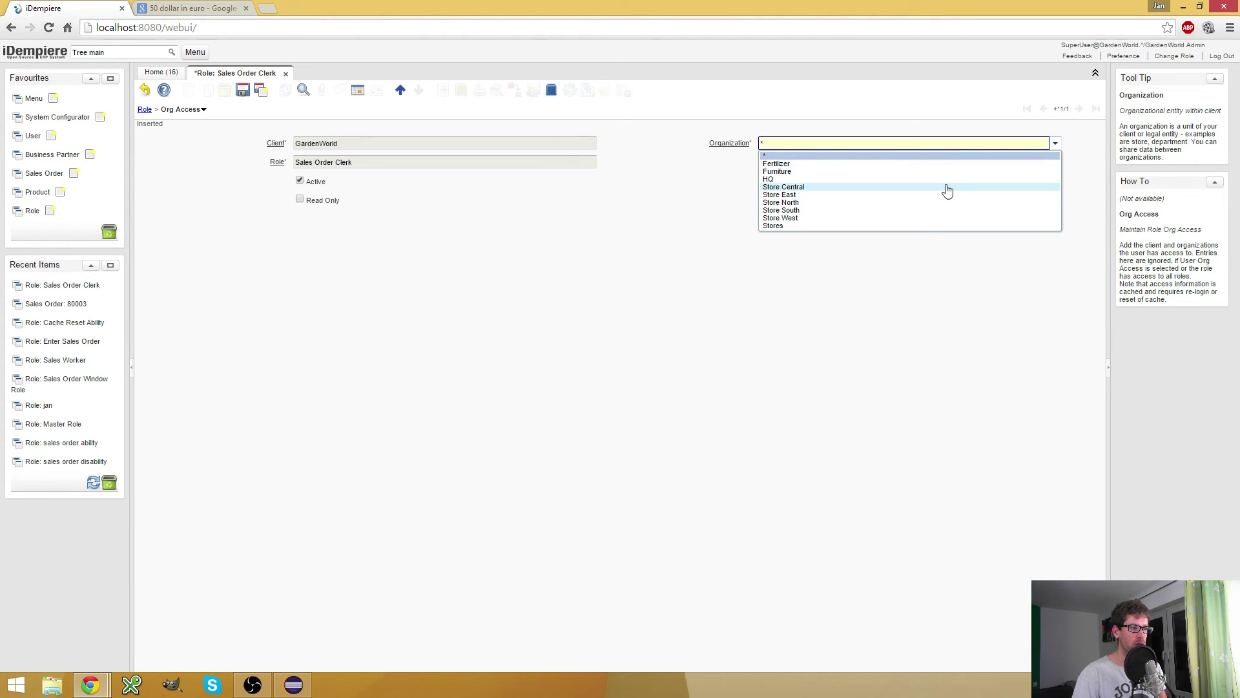
click(812, 183)
click(243, 89)
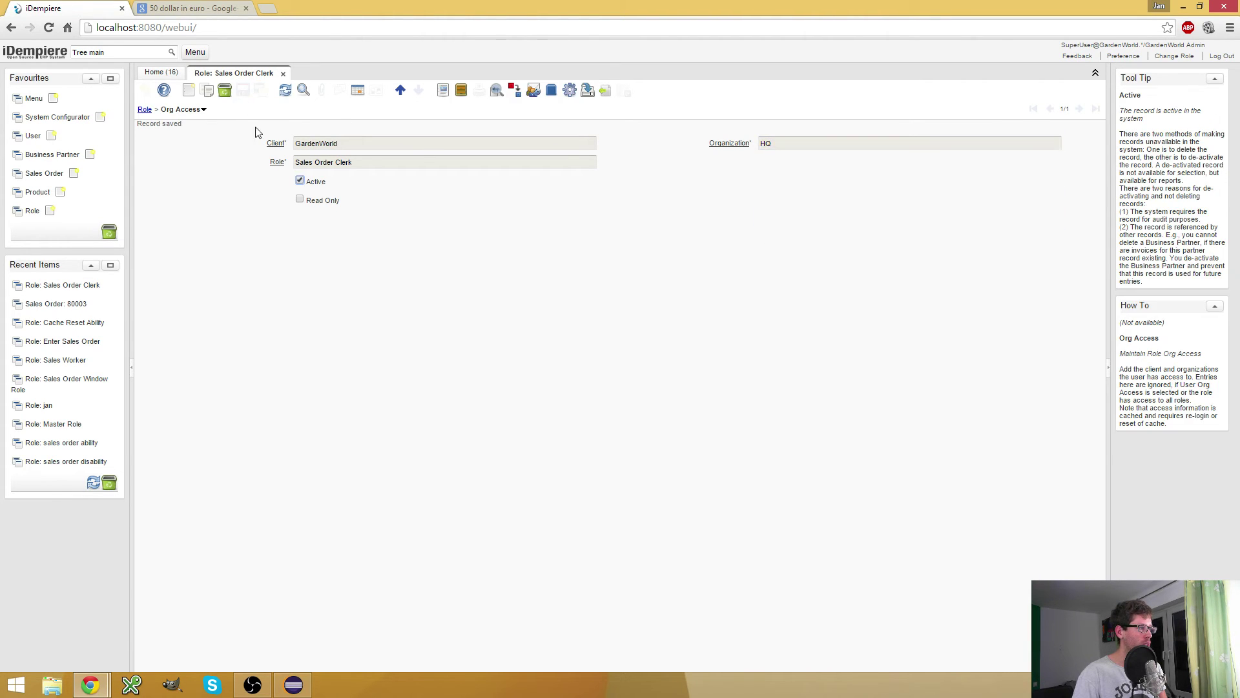
Log in to the clerk session with Store South, restart the role change, and check the organizations offered again
key(alt+Tab)
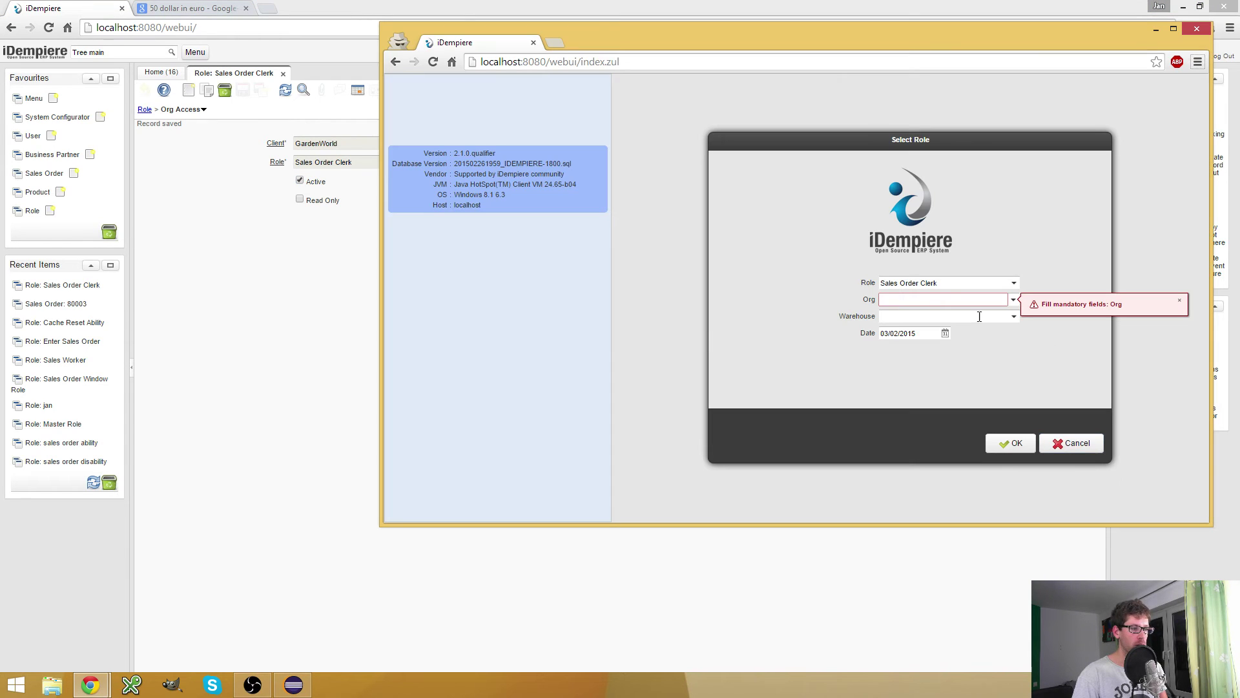
click(1017, 446)
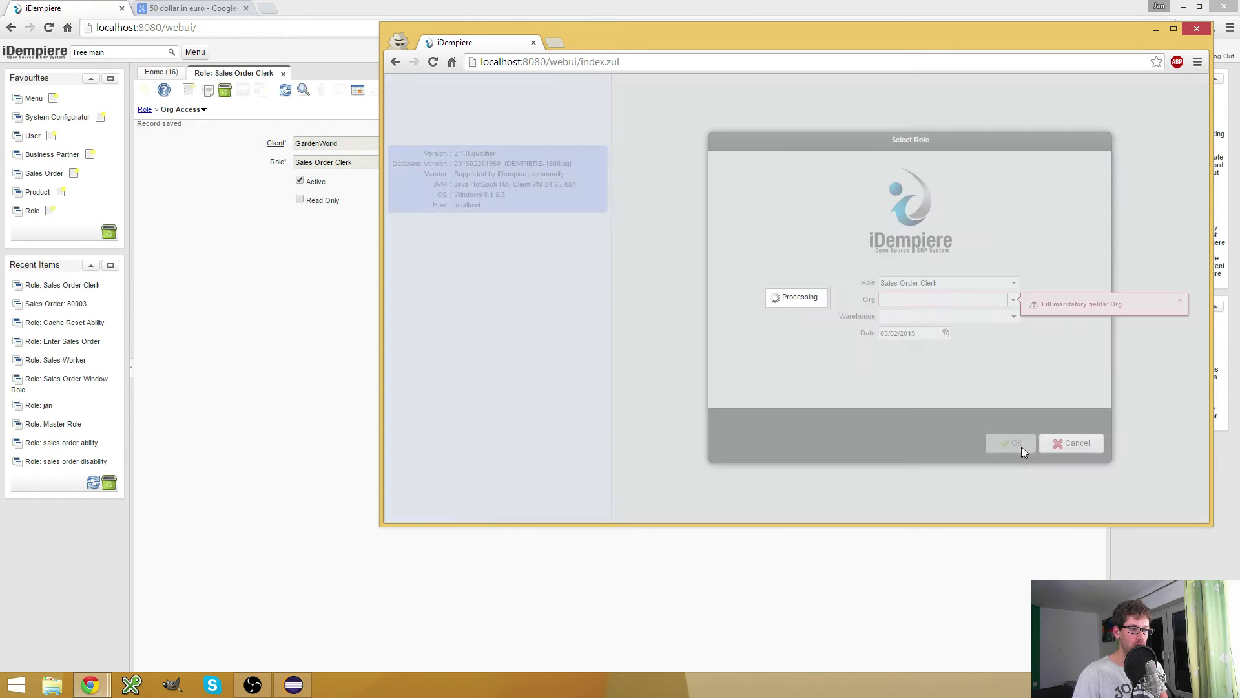
click(1013, 299)
click(972, 314)
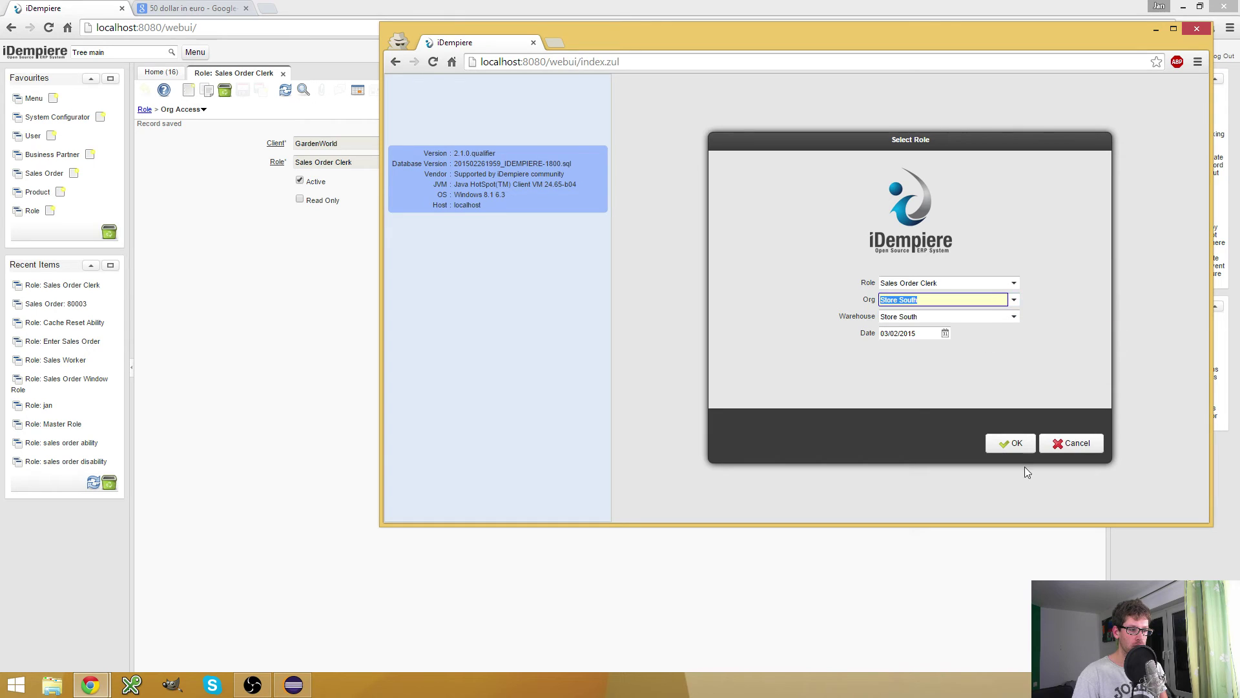
click(1027, 445)
click(1131, 96)
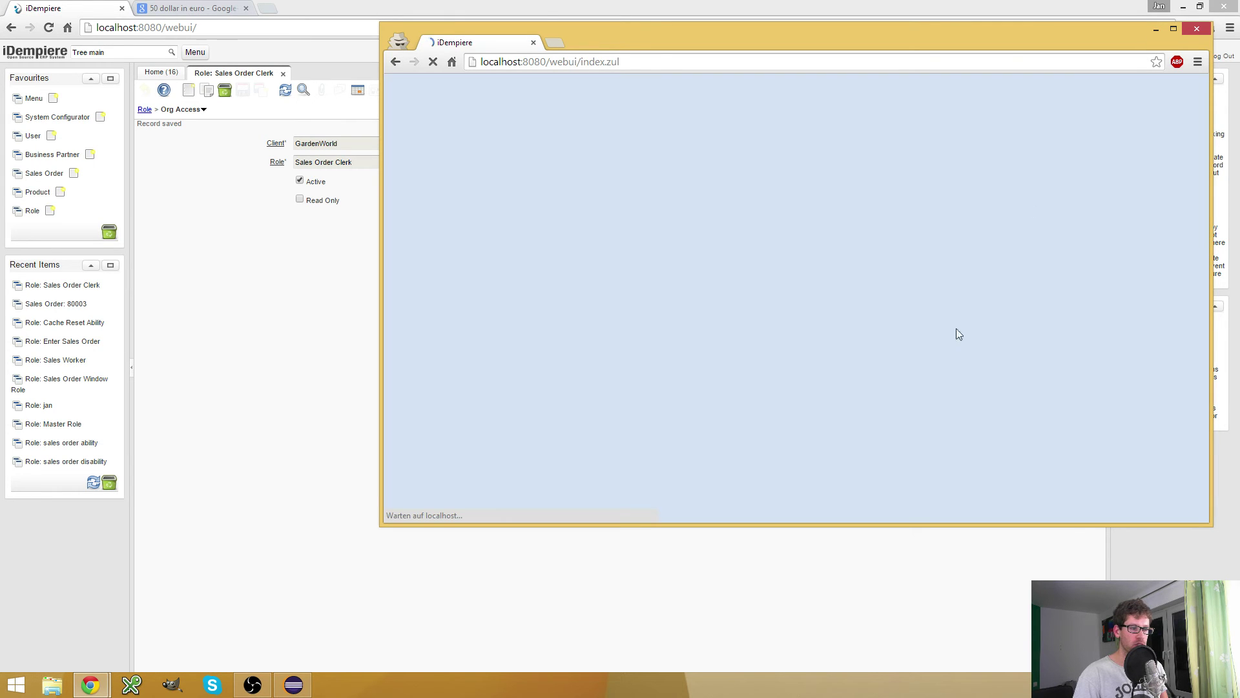
click(1015, 301)
click(1014, 300)
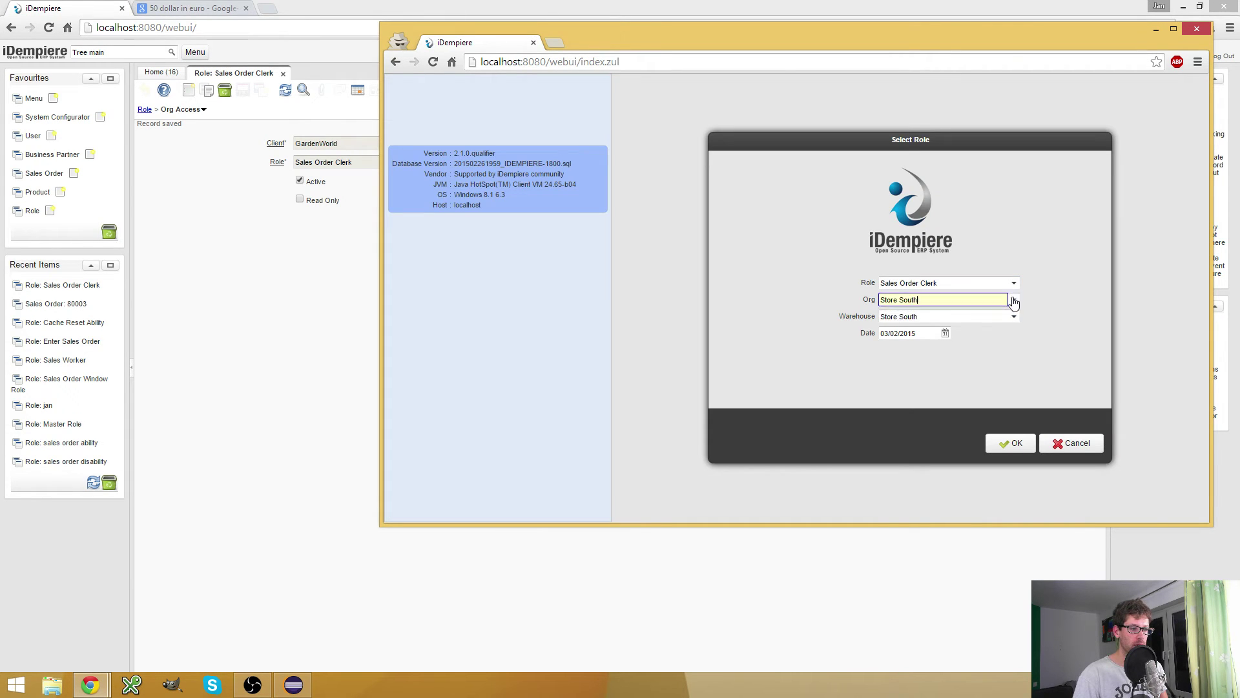
click(1015, 300)
click(1015, 301)
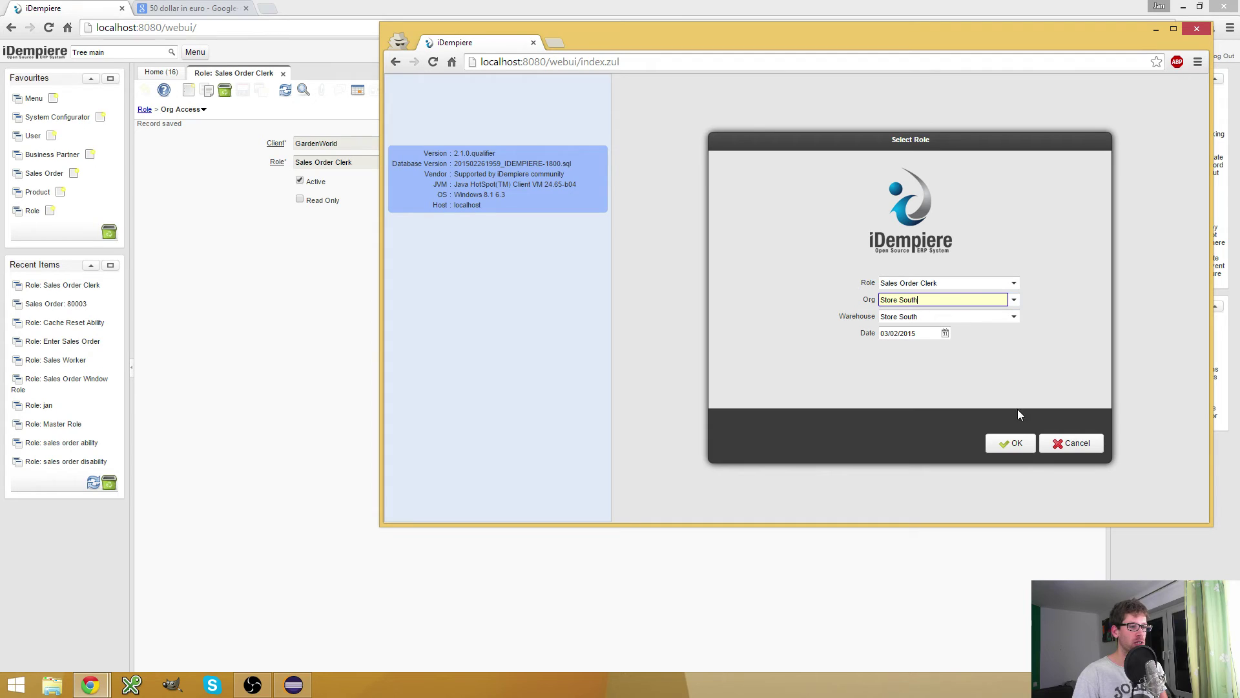
Confirm the clerk session's login with Store South and return to the Sales Order Clerk role record
click(323, 271)
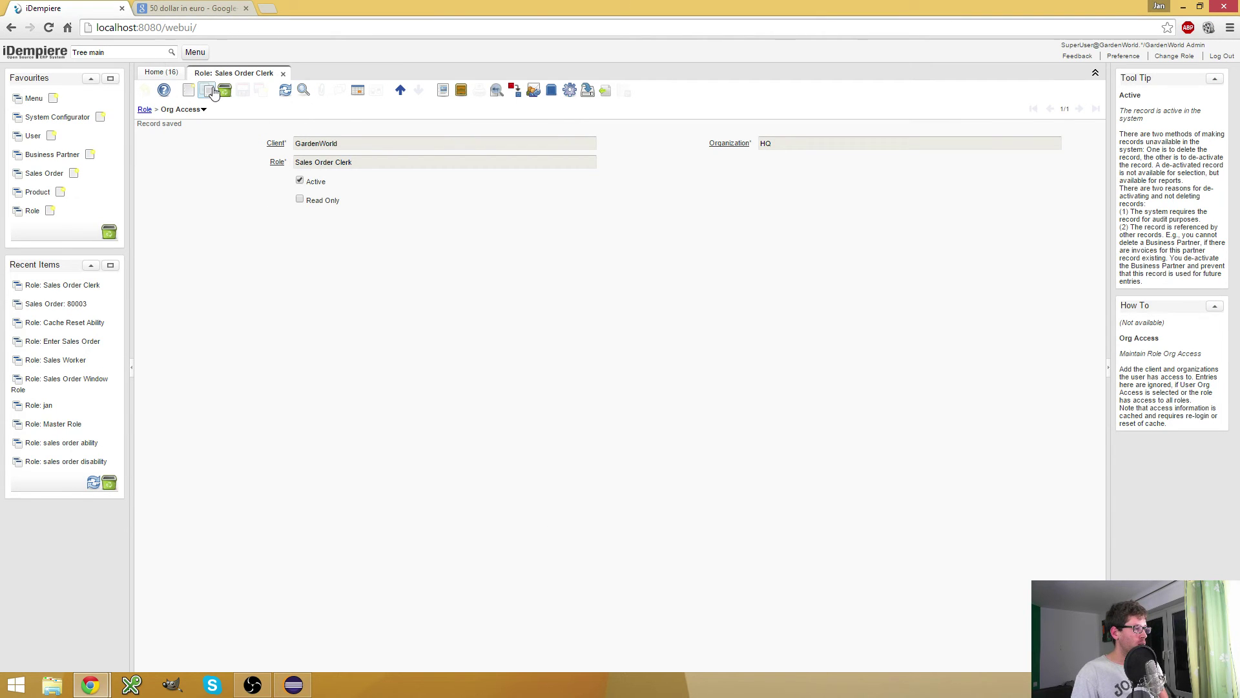
key(alt+Tab)
click(1014, 445)
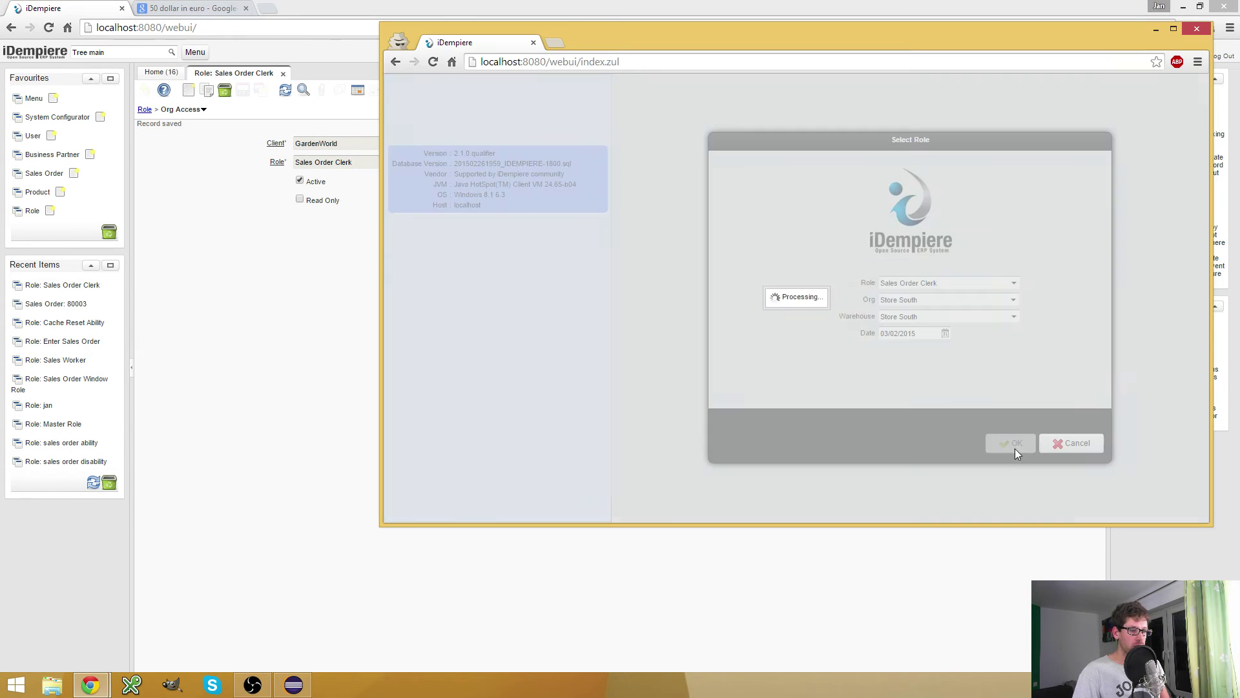
click(257, 270)
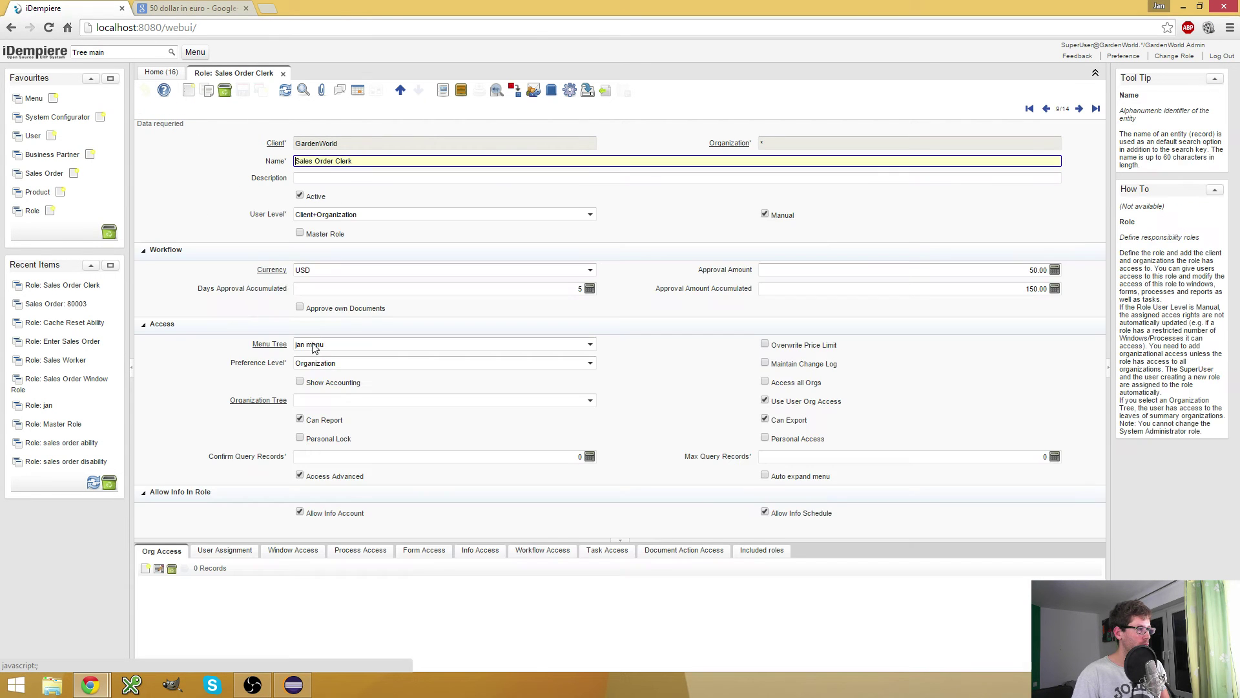
Turn off Use User Org Access for the Sales Order Clerk role, checking the available export file types before saving the record
click(796, 404)
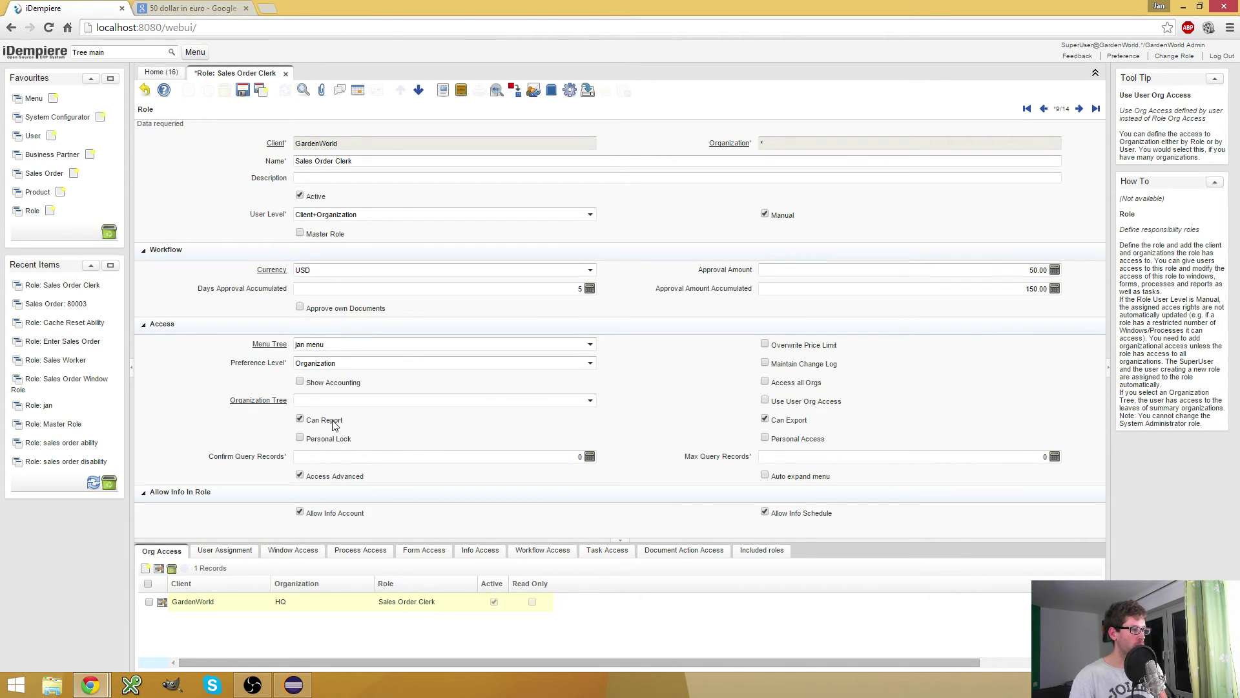
click(444, 91)
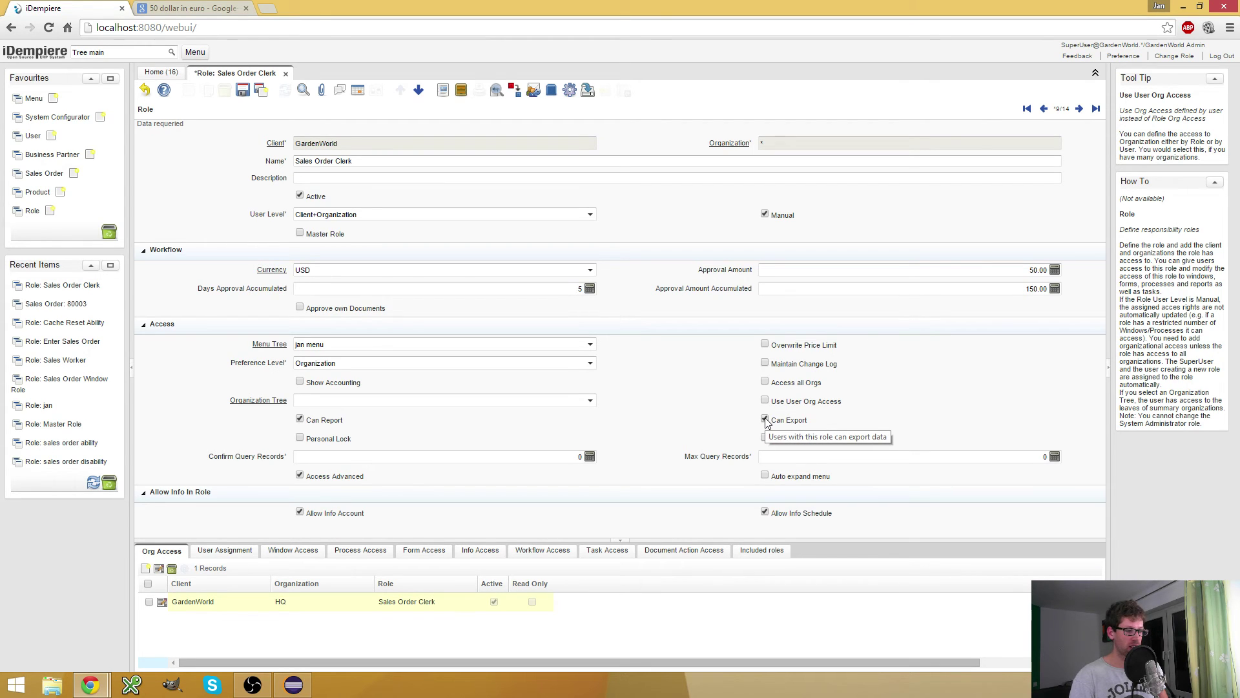
click(588, 90)
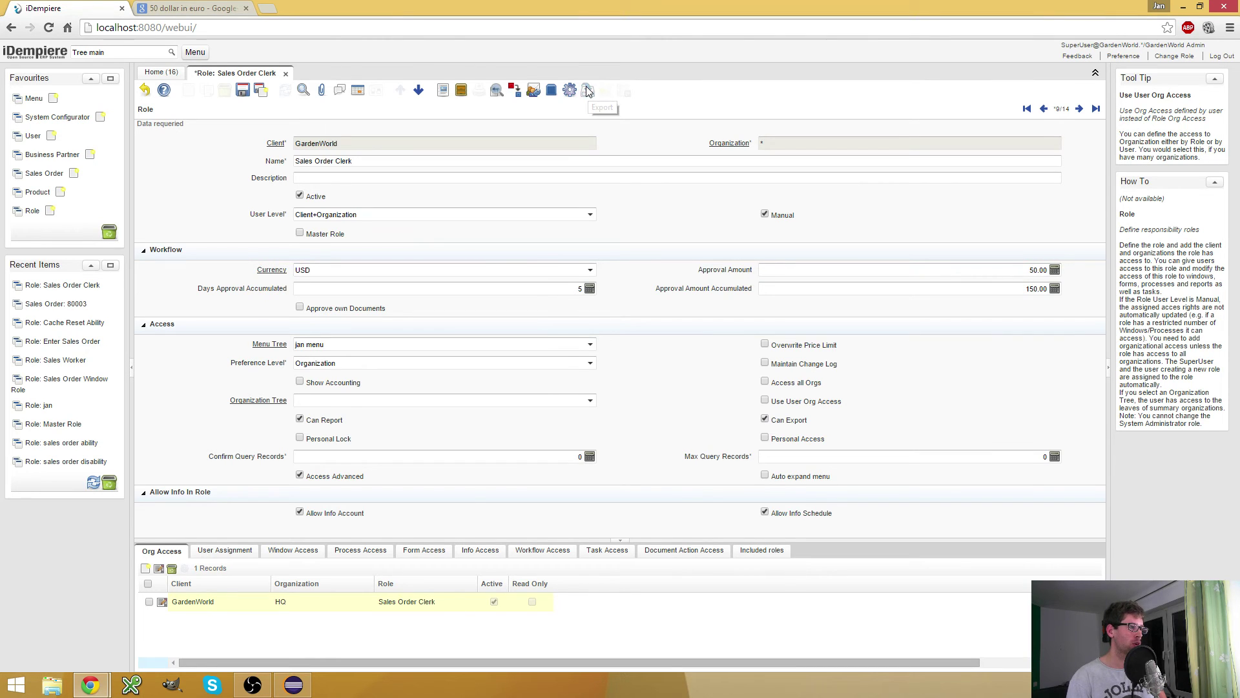
click(613, 258)
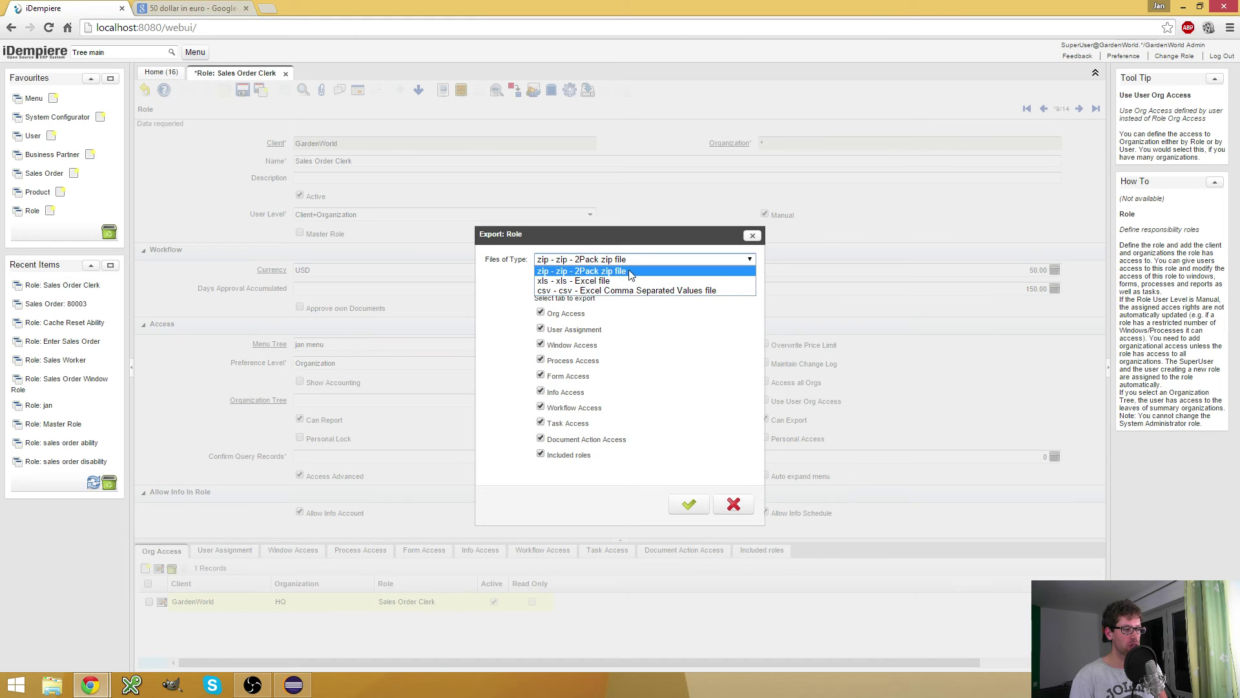
click(736, 503)
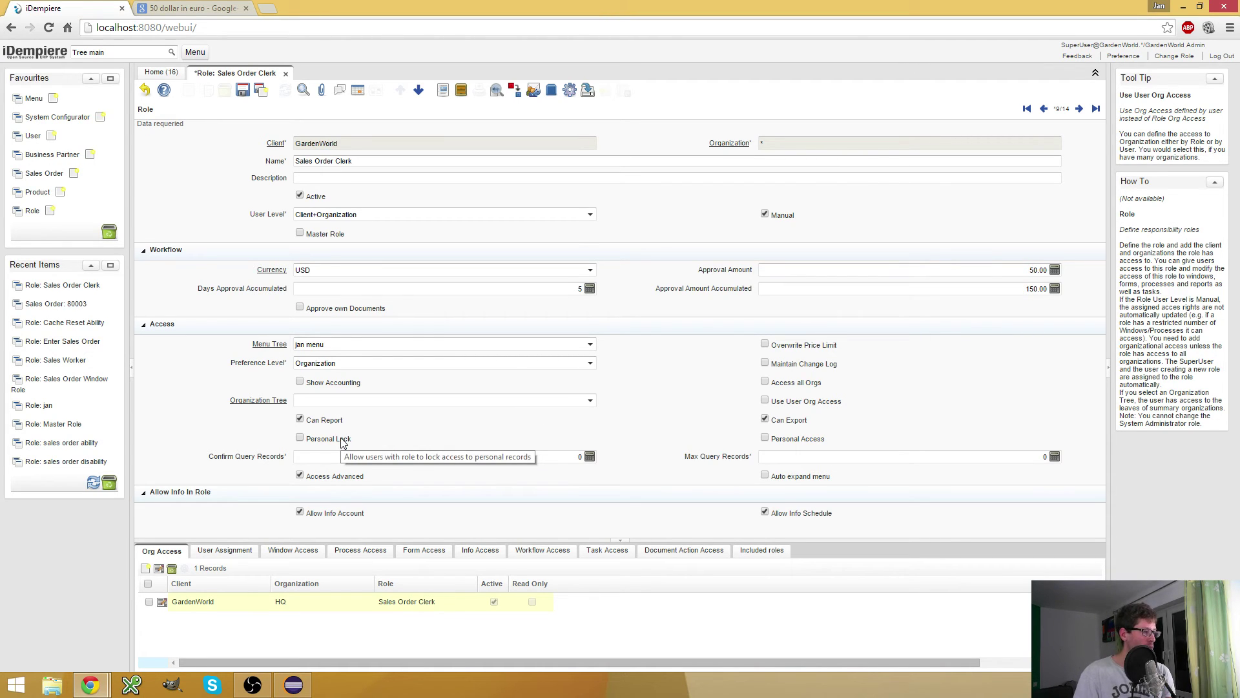
click(244, 90)
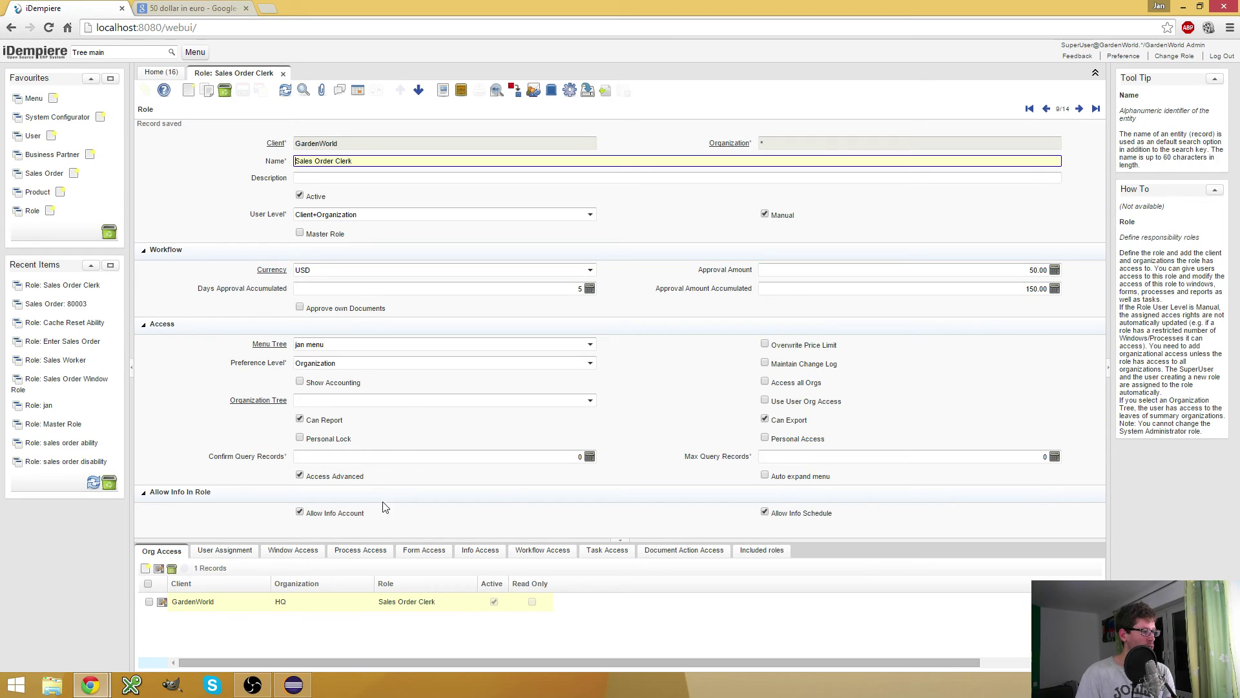
Enable Personal Lock on the Sales Order Clerk role, keep Personal Access off, and save the record
click(329, 442)
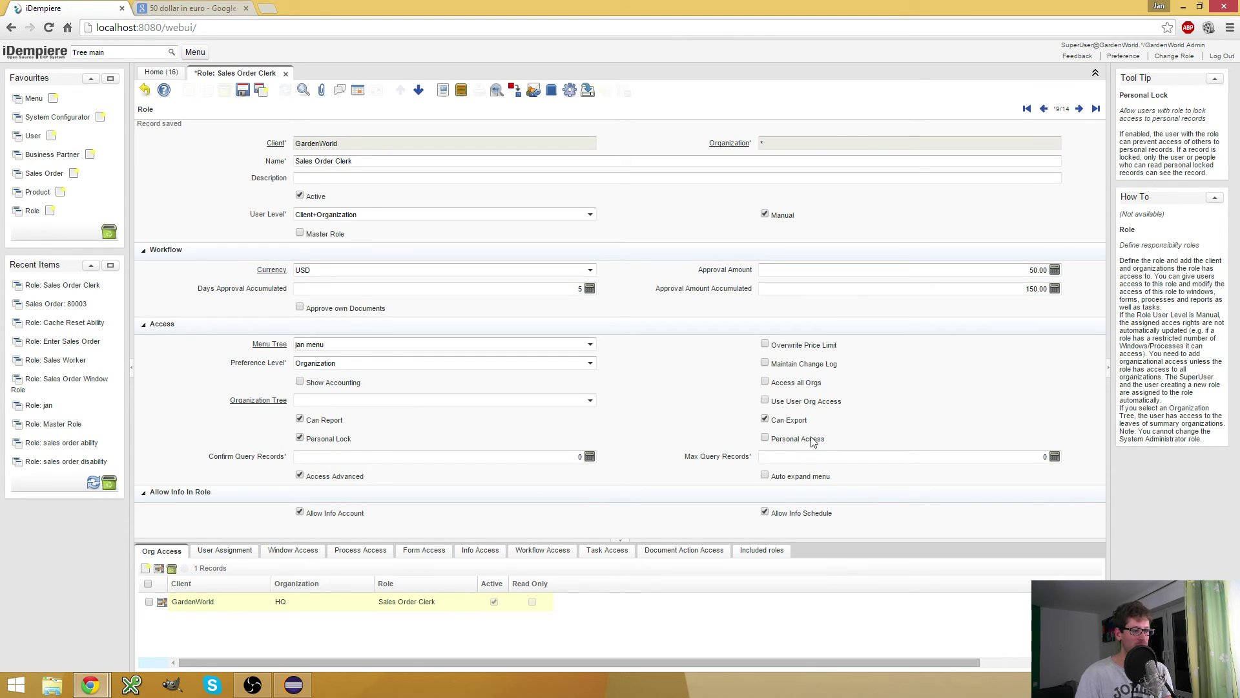
click(765, 439)
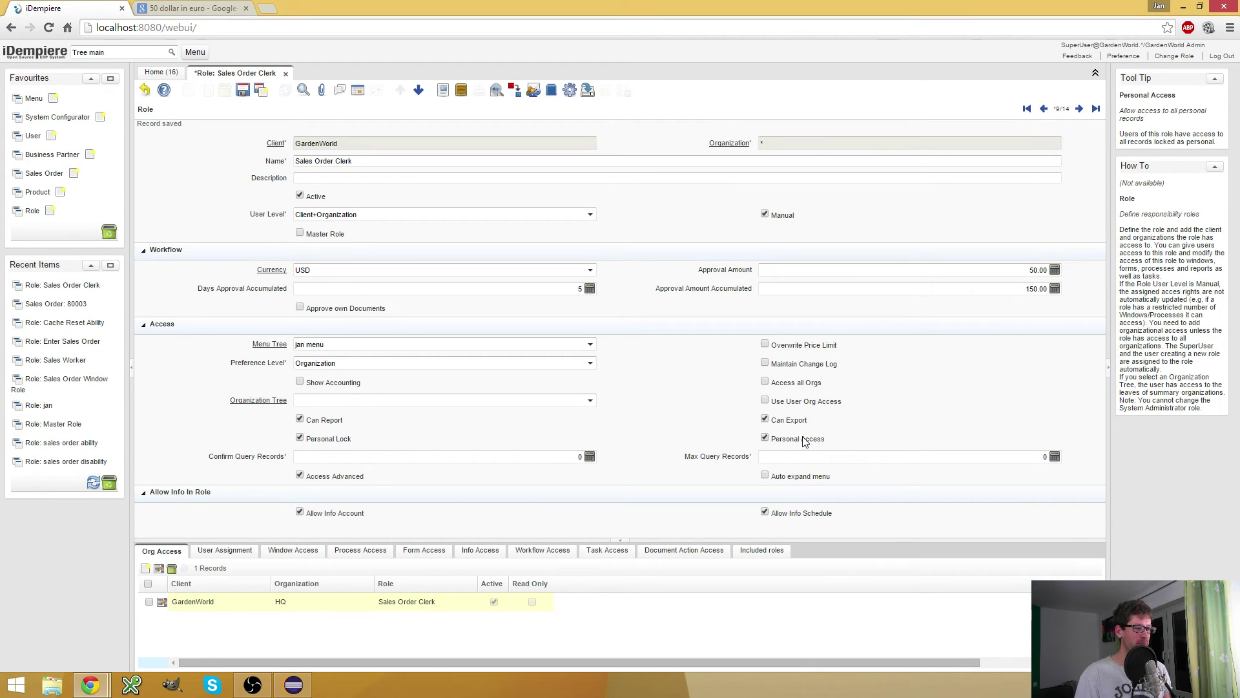
click(242, 90)
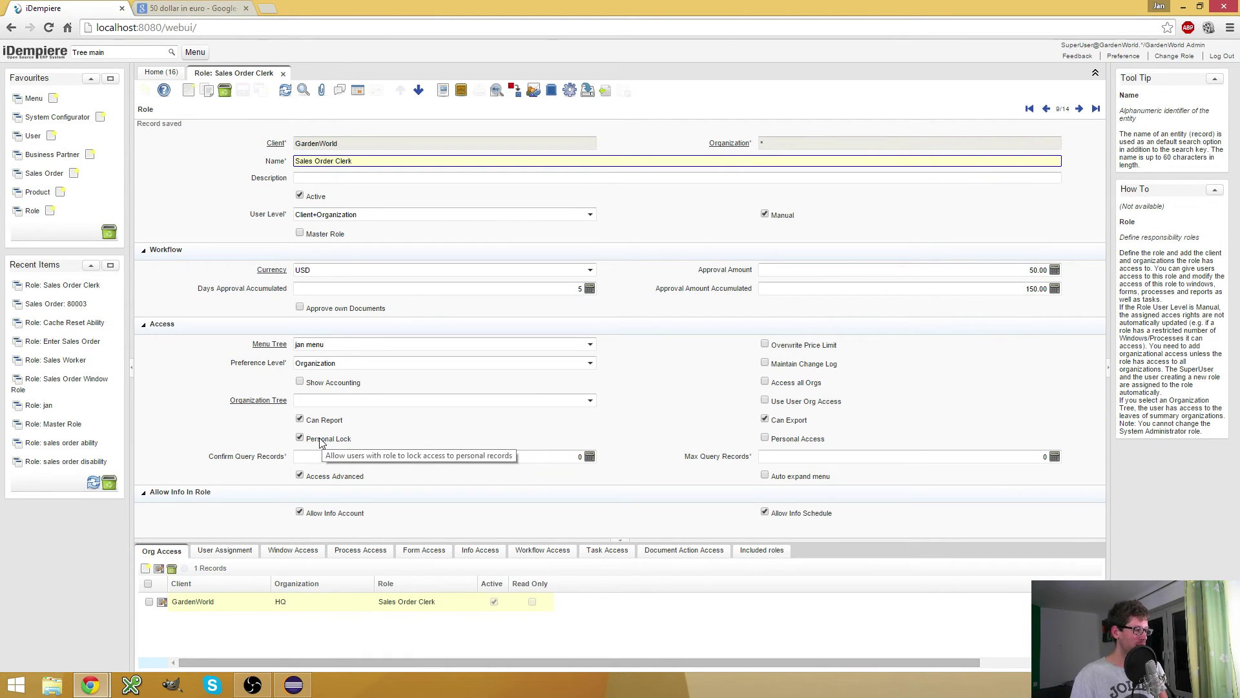
Switch to the clerk session and log in again with the Sales Order Clerk role through a role change
key(alt+Tab)
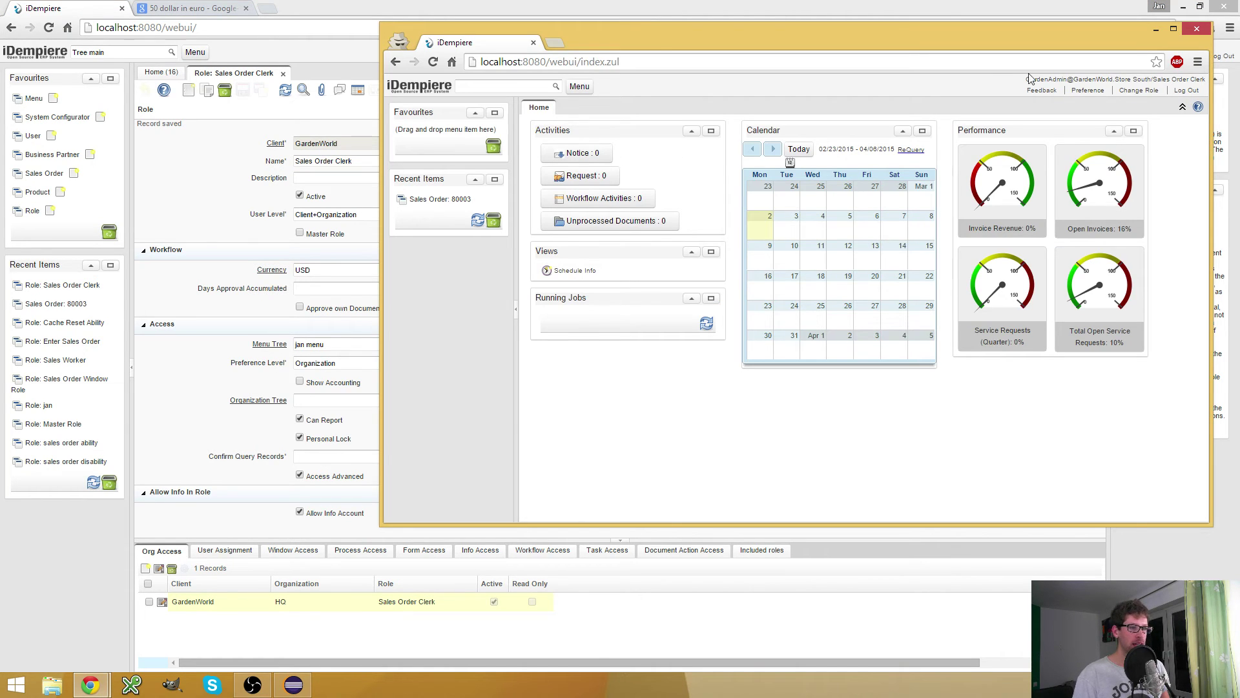
click(1138, 90)
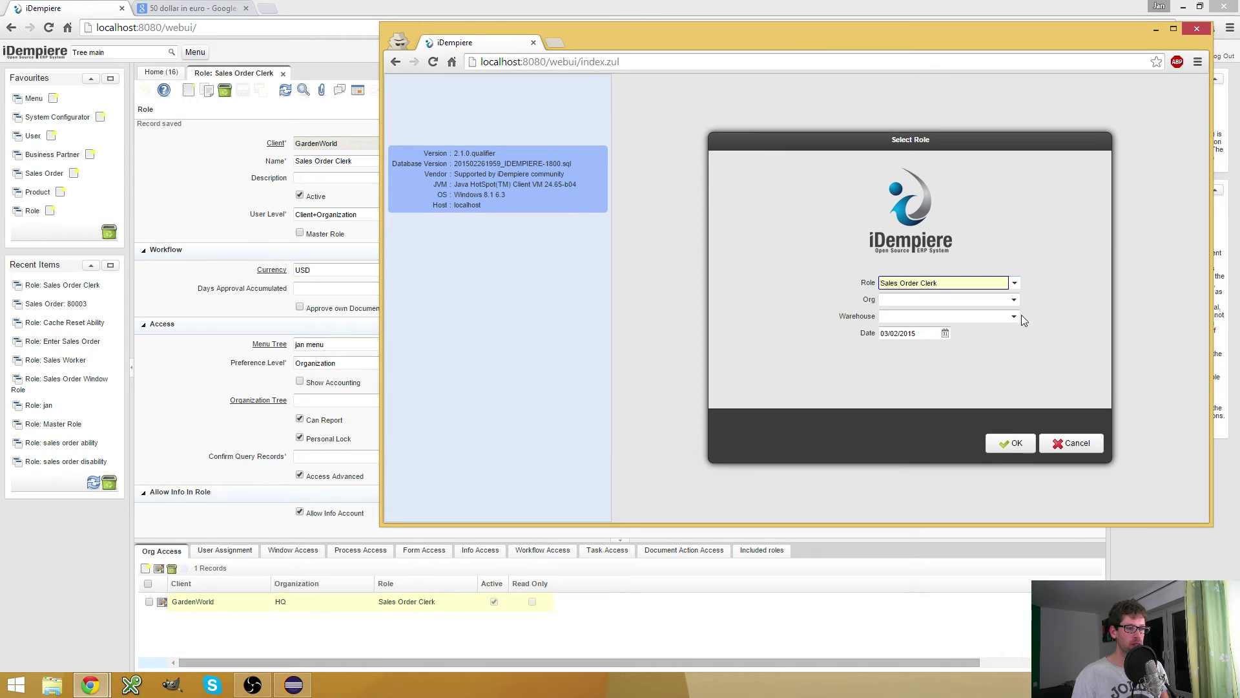
click(1009, 443)
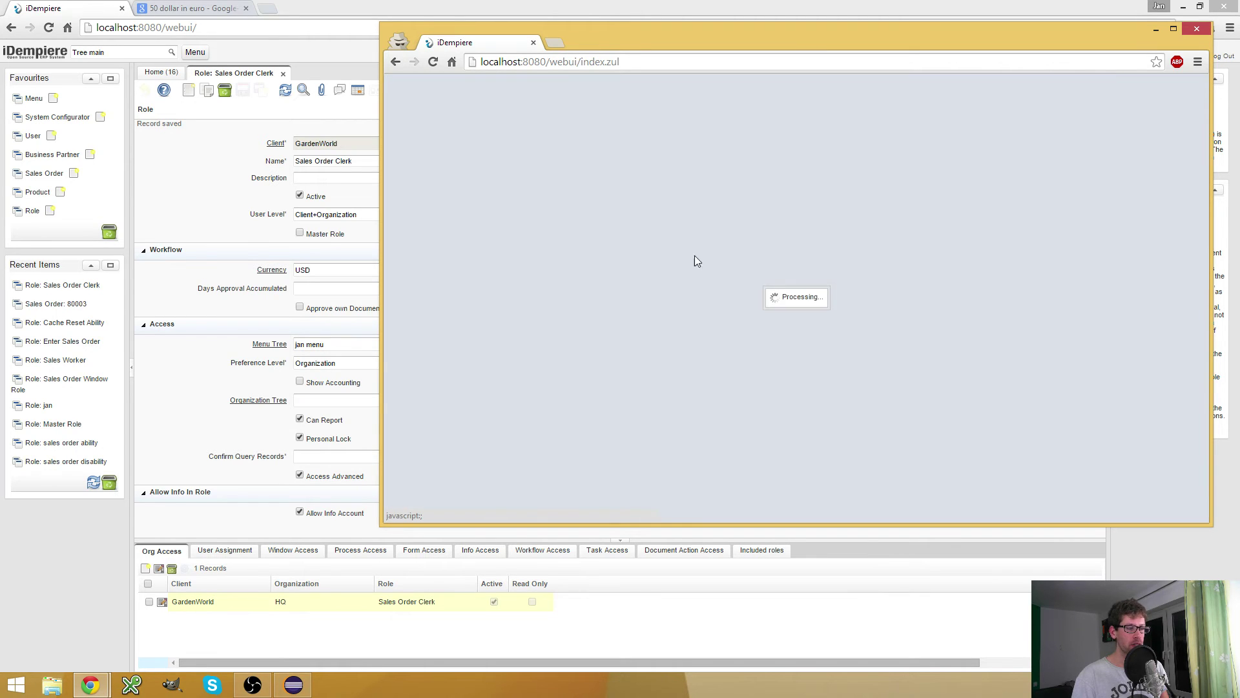
Open the recent sales order in the clerk session and lock it with Private Record Lock
click(450, 200)
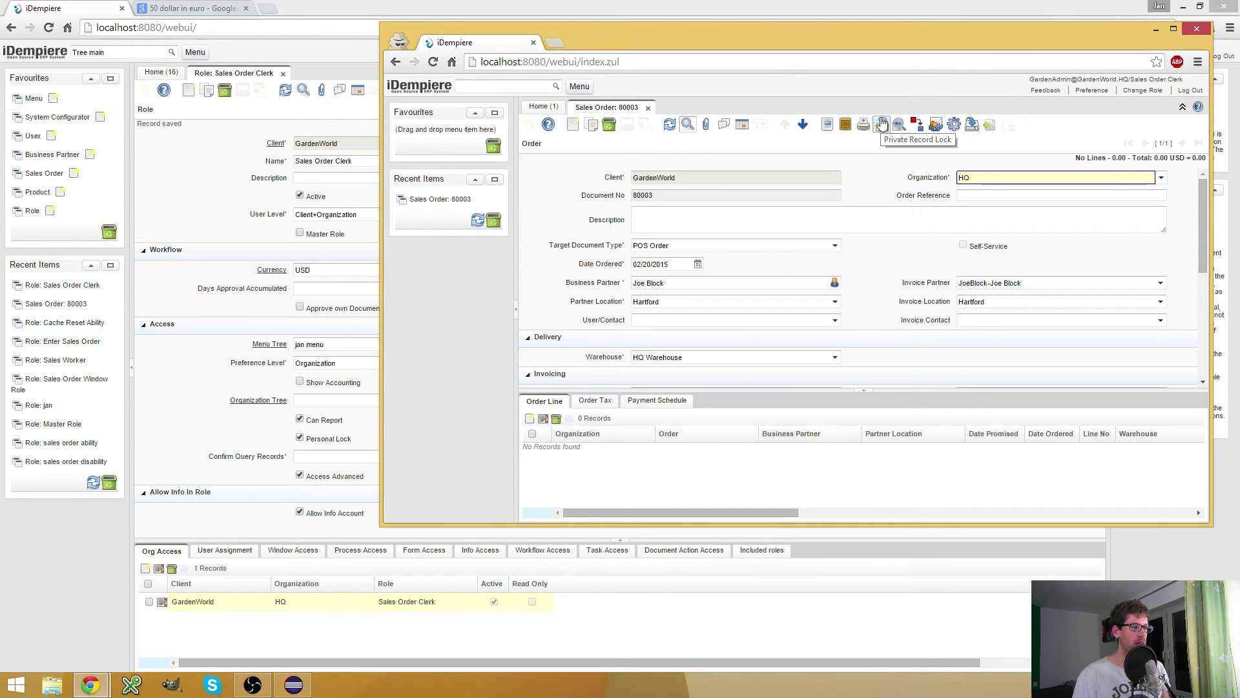
click(882, 124)
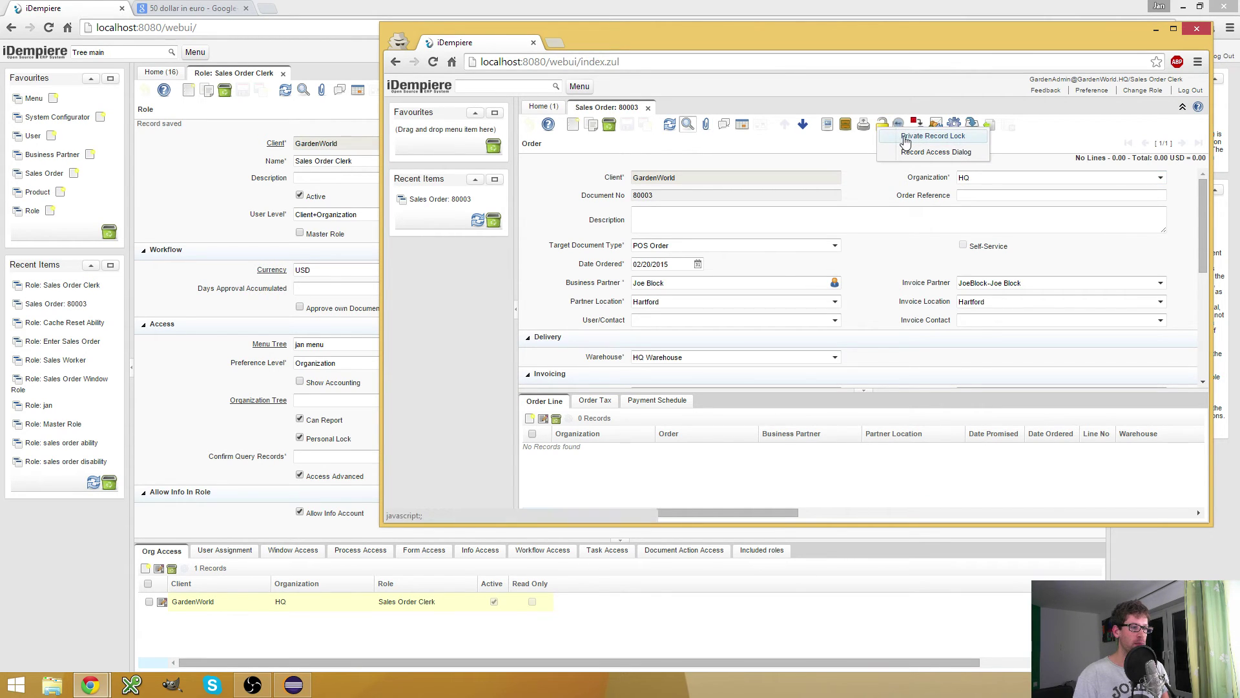
click(904, 137)
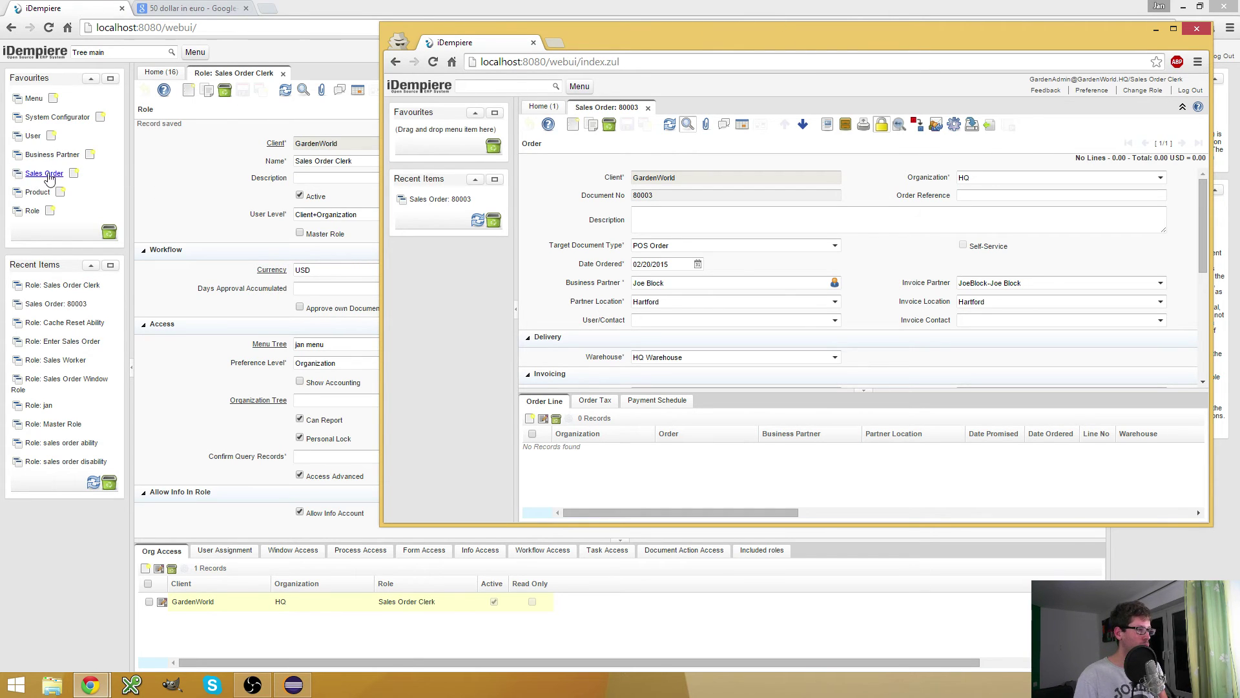
Look up the locked sales order by its document number in the administrator session's Sales Order window
double_click(669, 197)
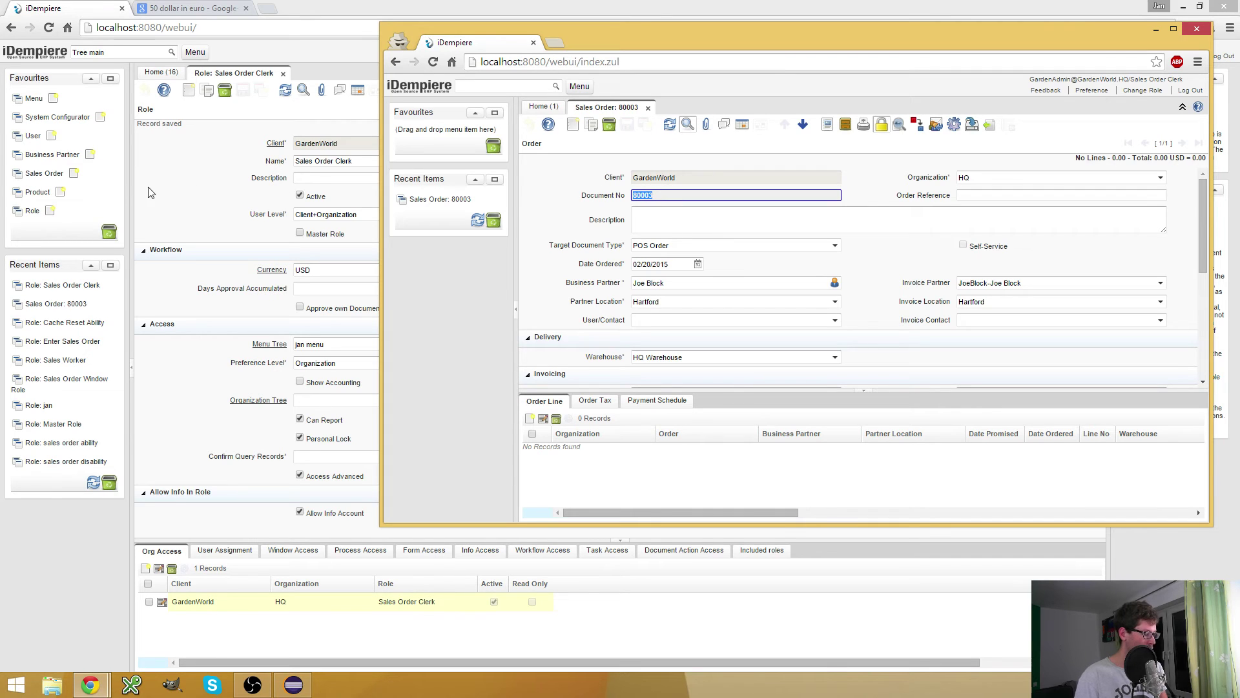
click(43, 174)
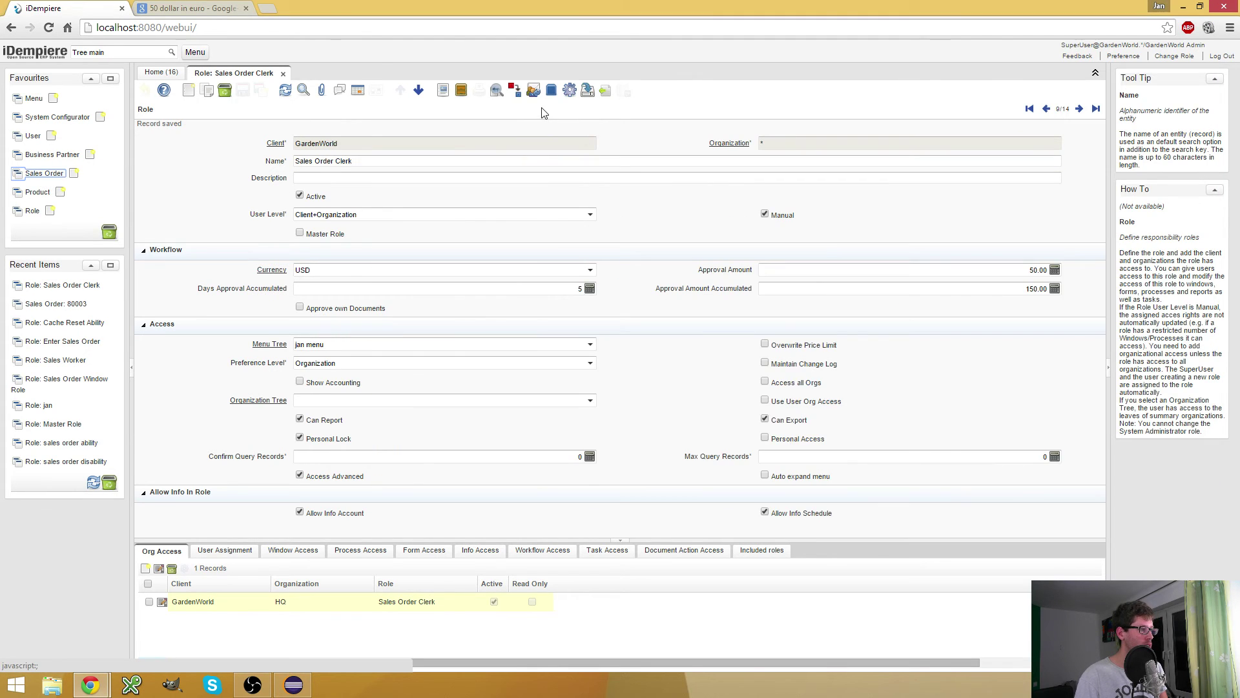
click(145, 90)
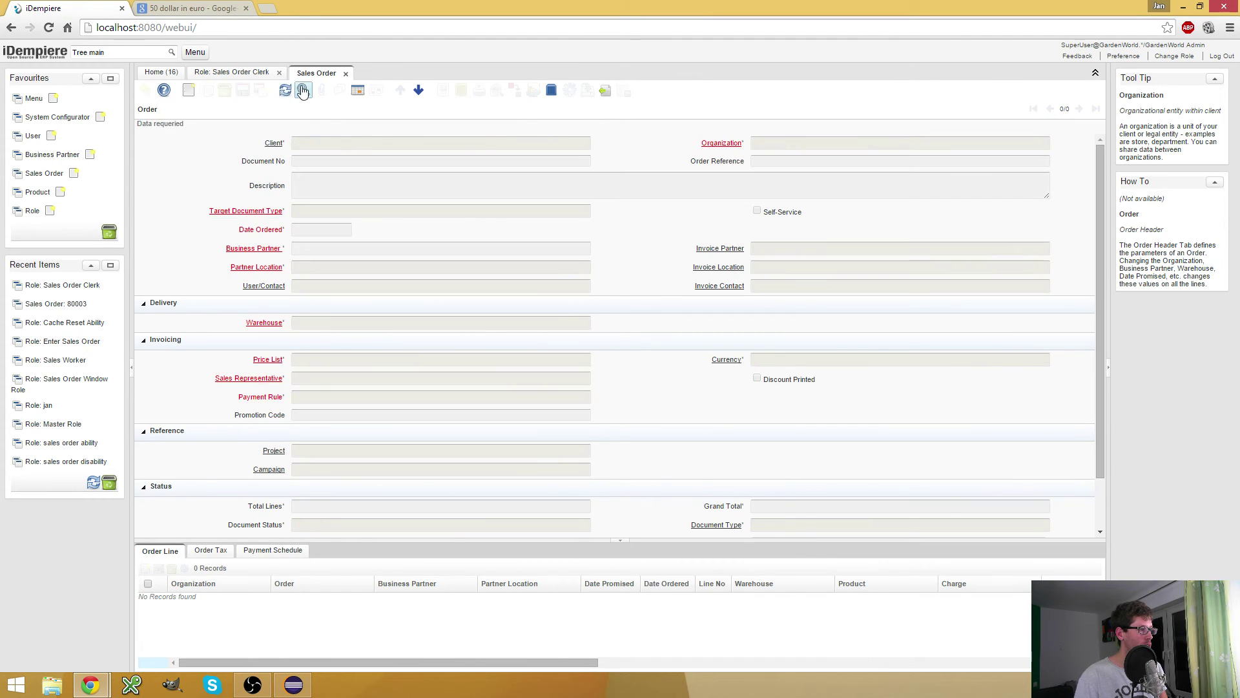
click(303, 90)
text(80003)
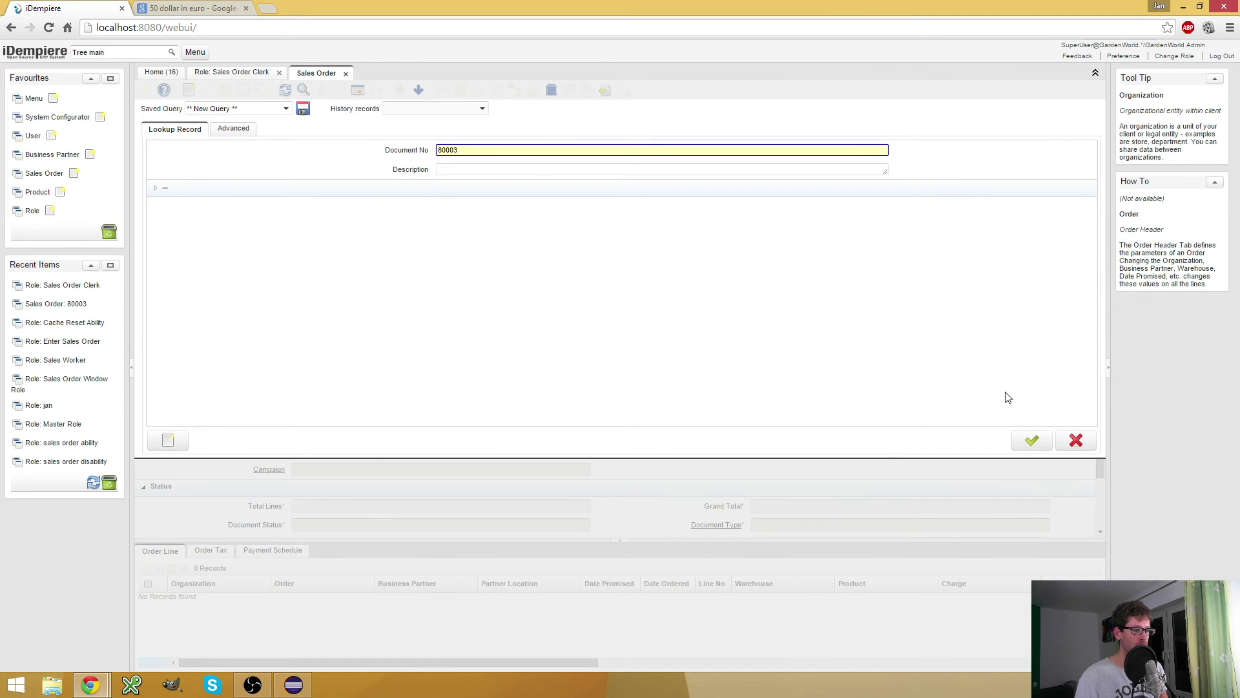
click(1031, 440)
Remove the order's private record lock in the clerk session and refresh the Sales Order window in the administrator session
key(alt+Tab)
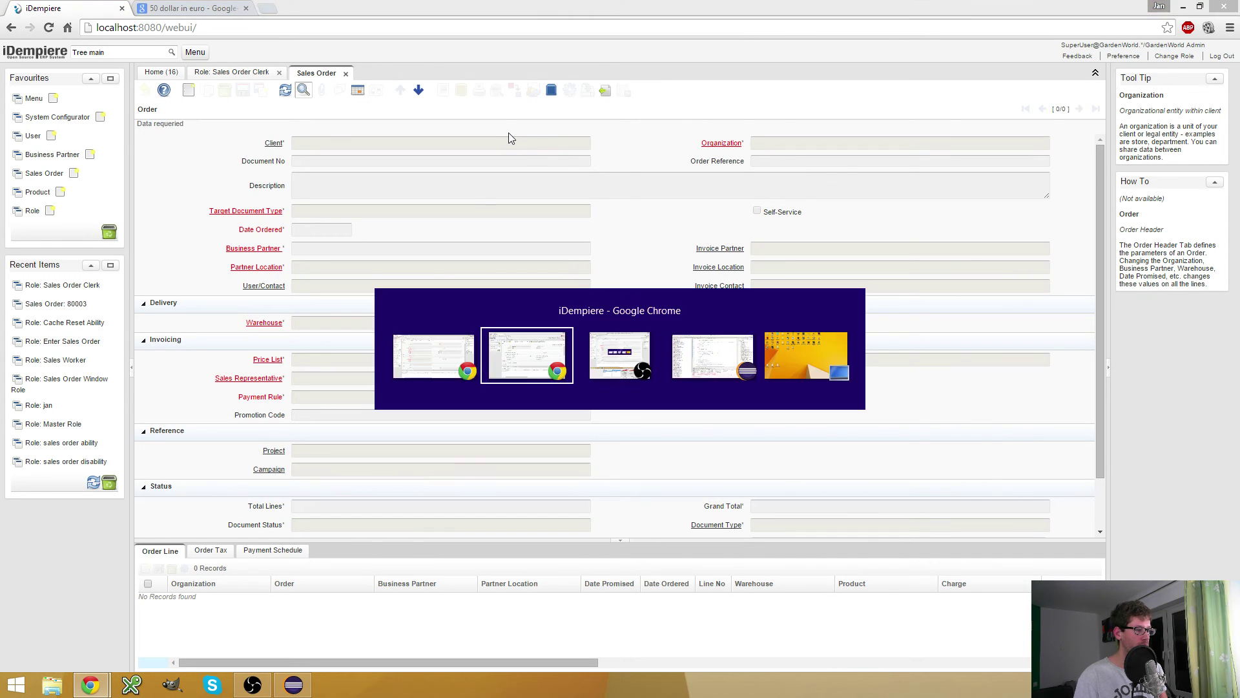
click(882, 126)
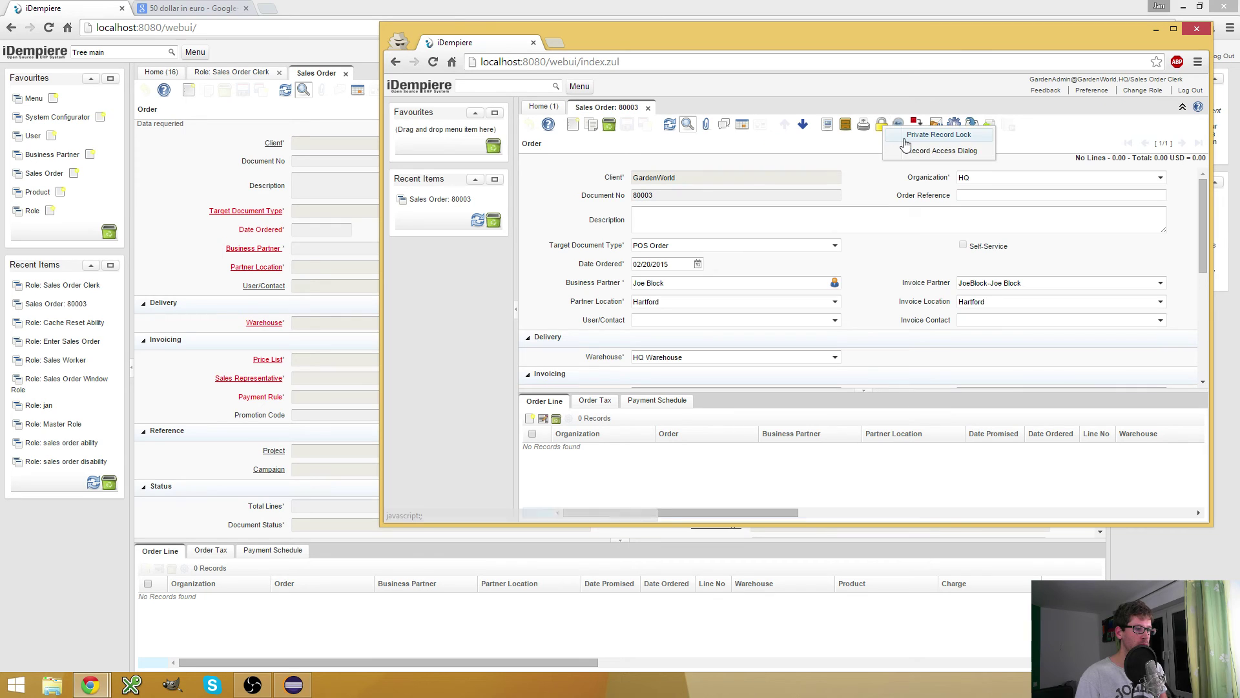
click(905, 135)
click(286, 90)
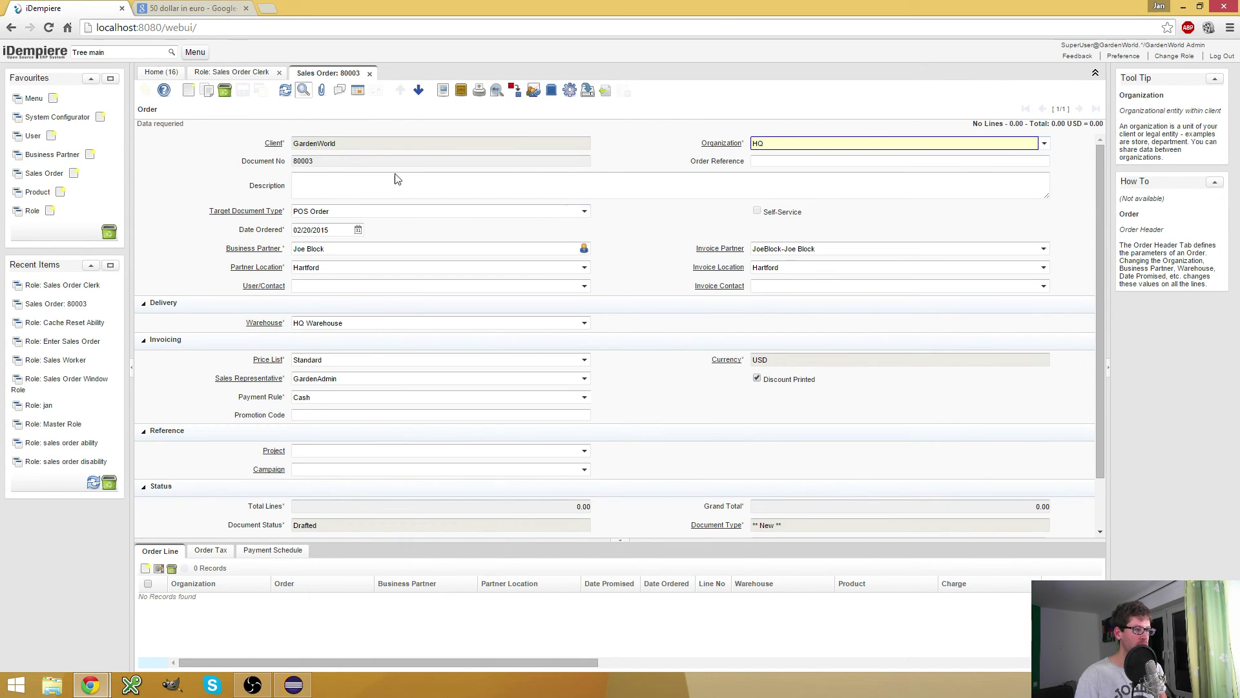
Select GardenWorld Admin as the role in the order's Record Access Dialog in the clerk session, then cancel
key(alt+Tab)
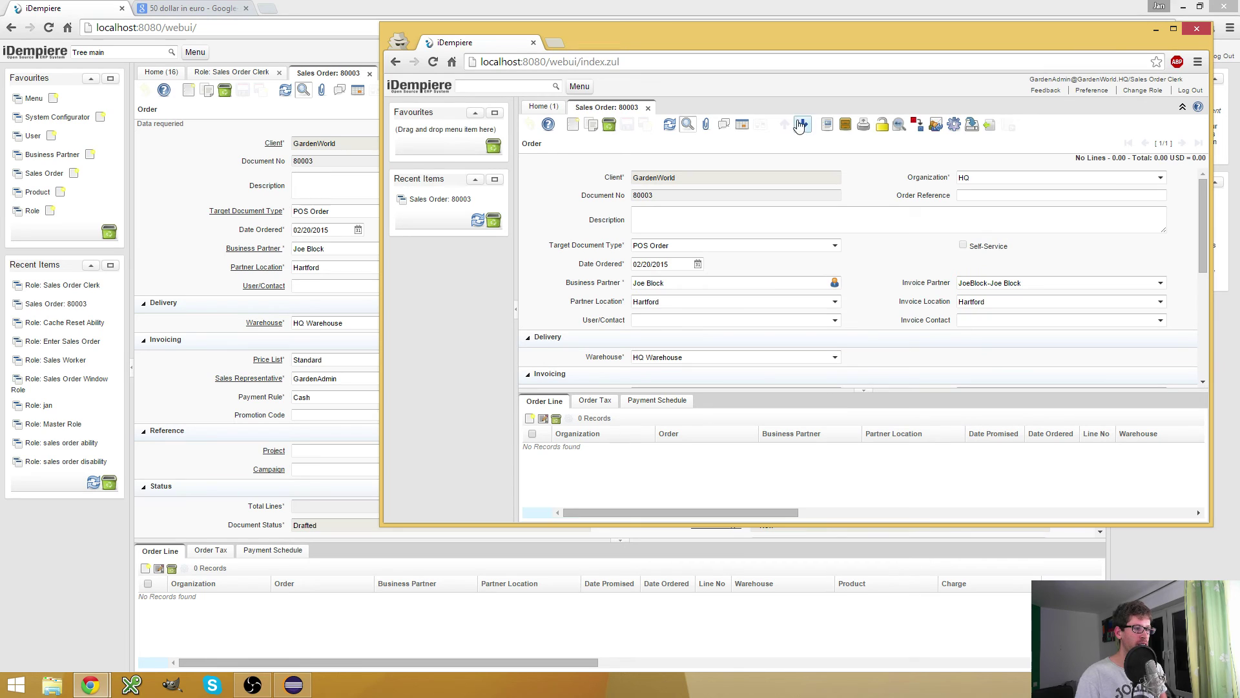
click(881, 124)
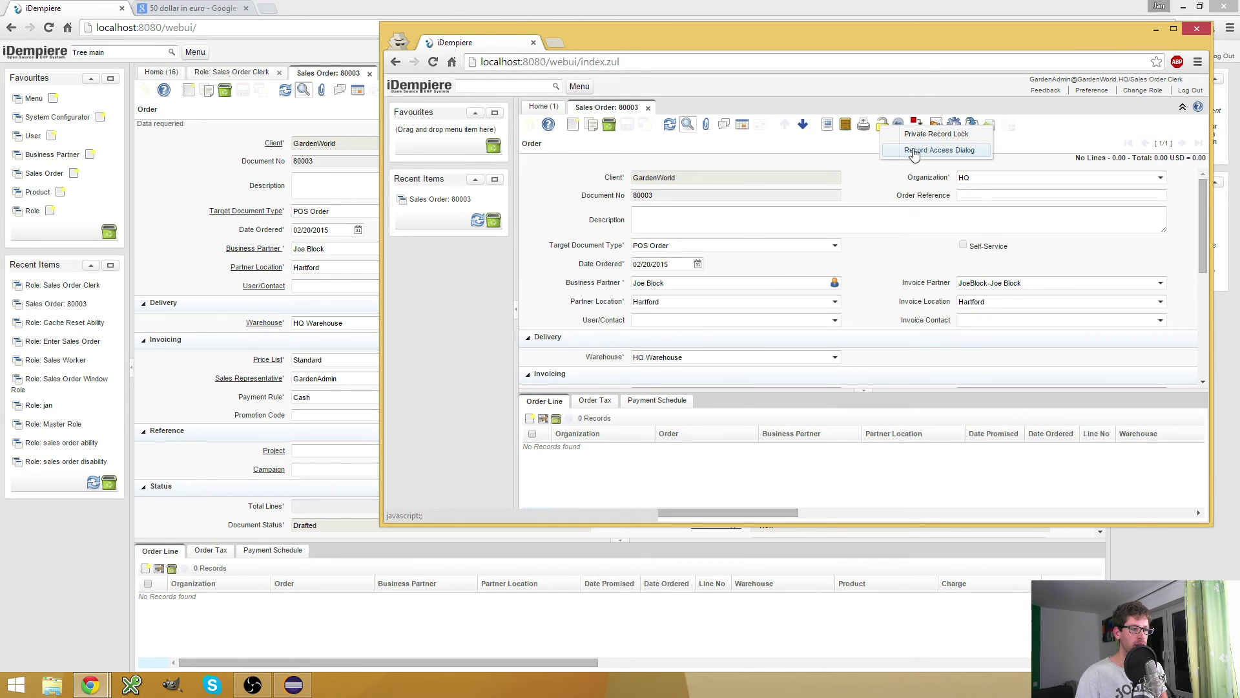
click(914, 151)
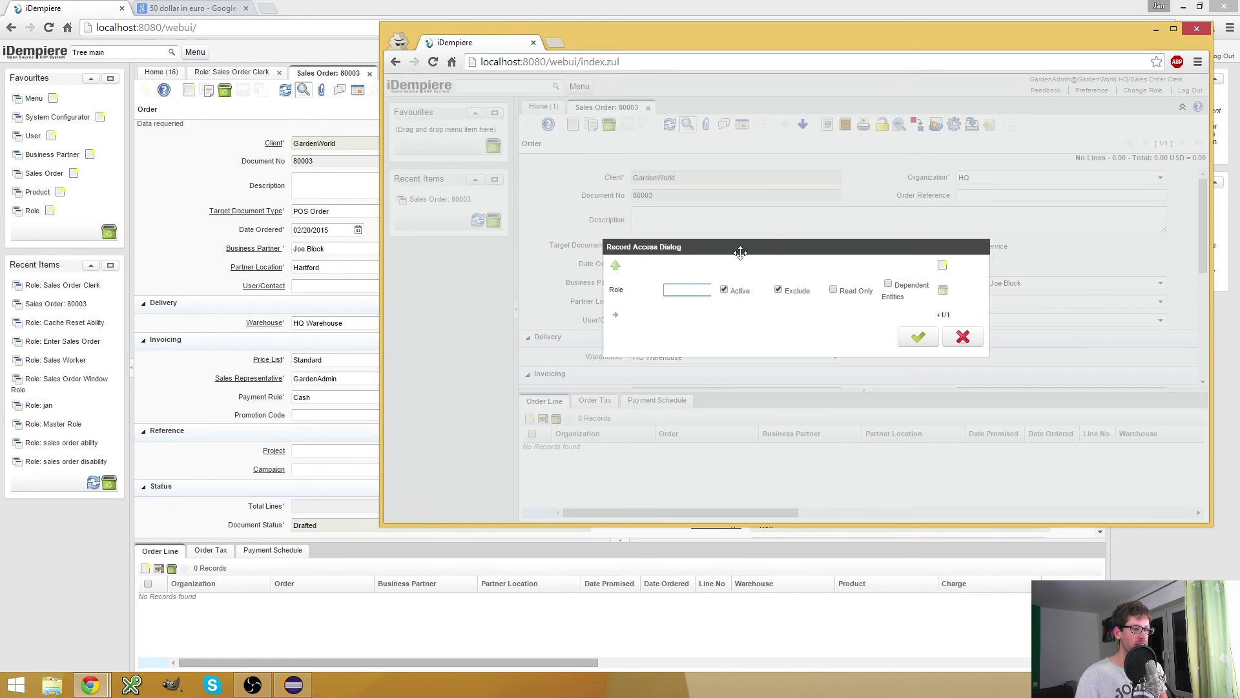
click(692, 291)
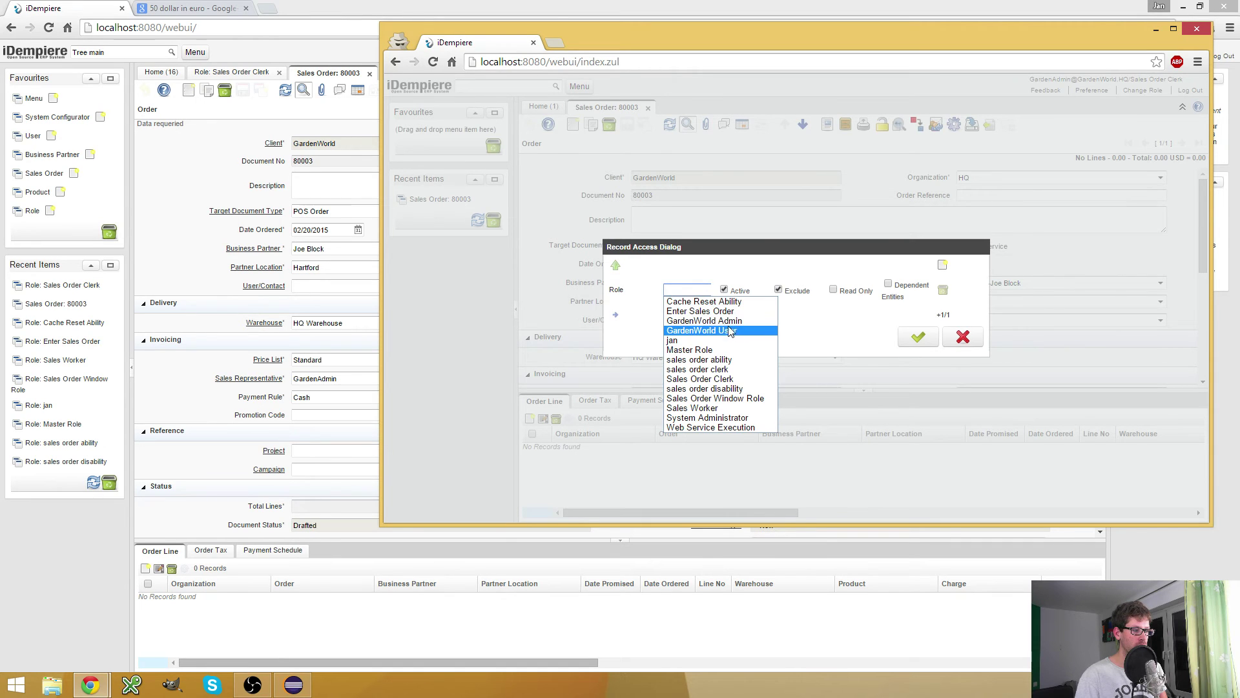
click(752, 322)
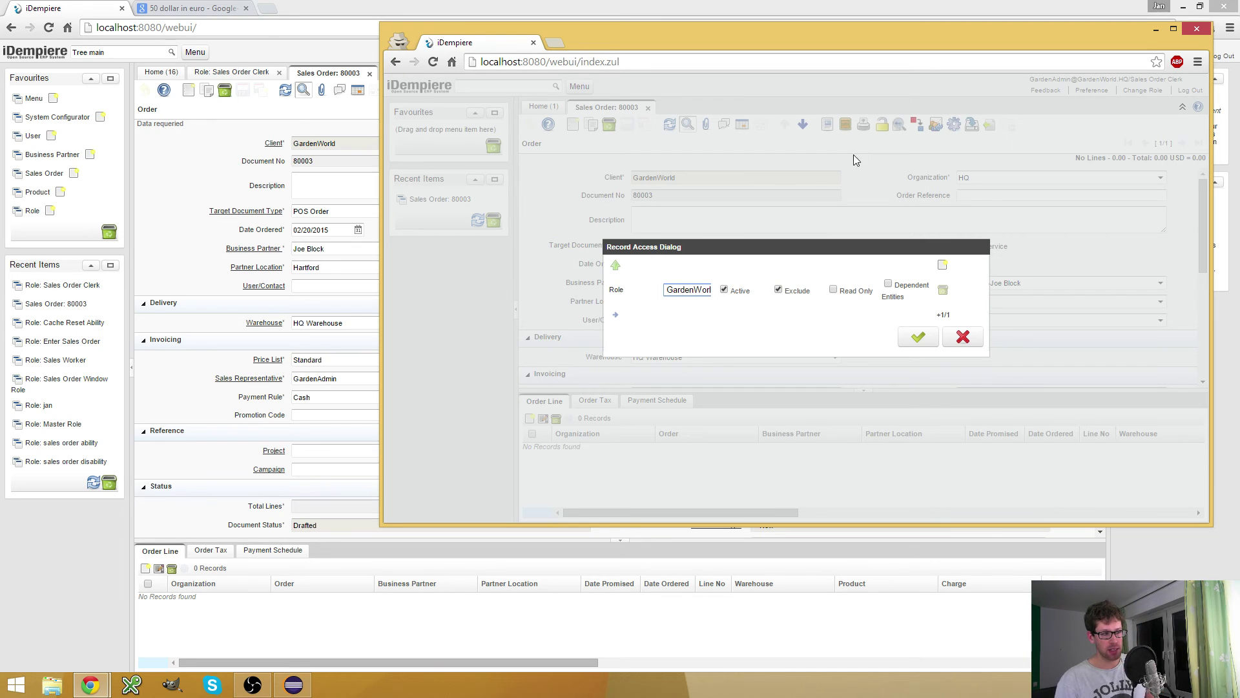
click(704, 294)
click(703, 291)
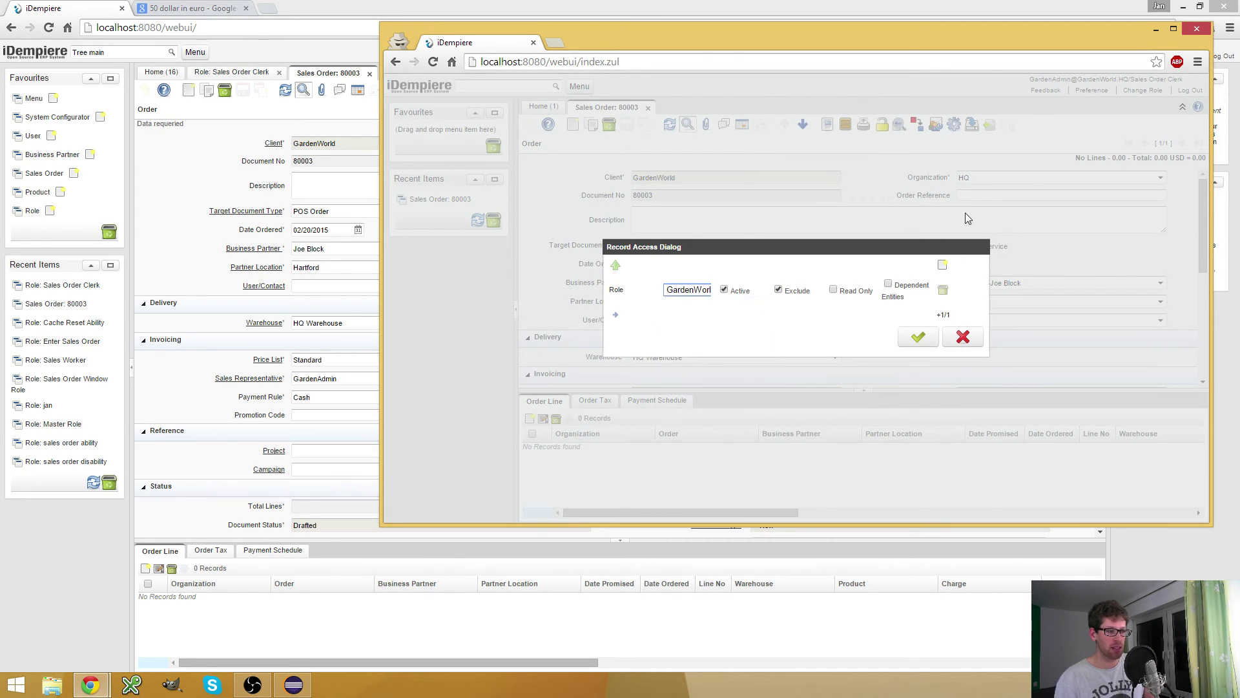
click(955, 339)
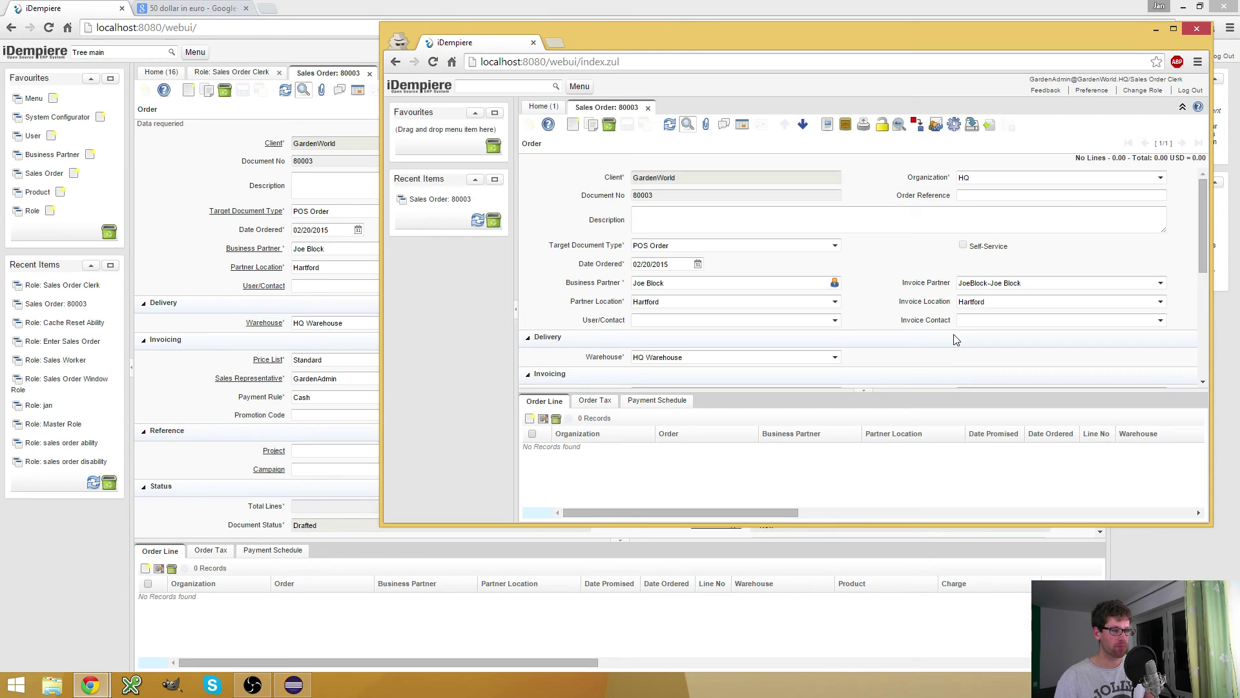
Reopen the order's Record Access Dialog, examine the Exclude option and the selectable roles, and cancel
click(887, 129)
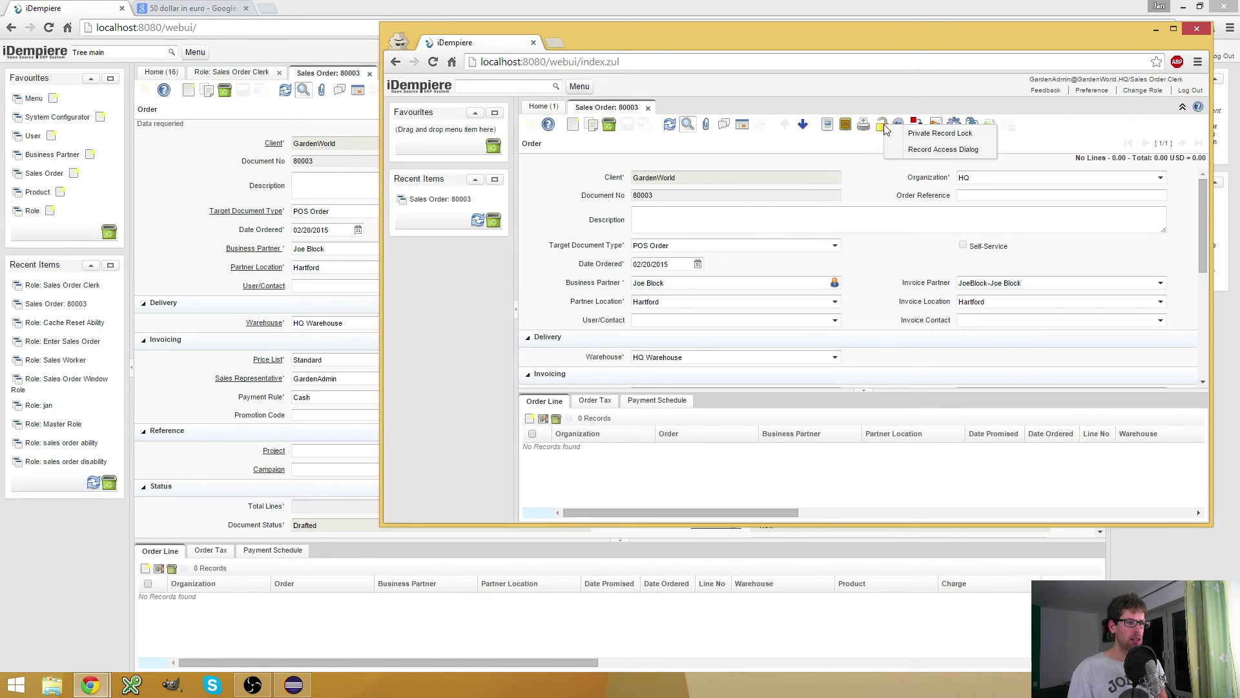
click(915, 152)
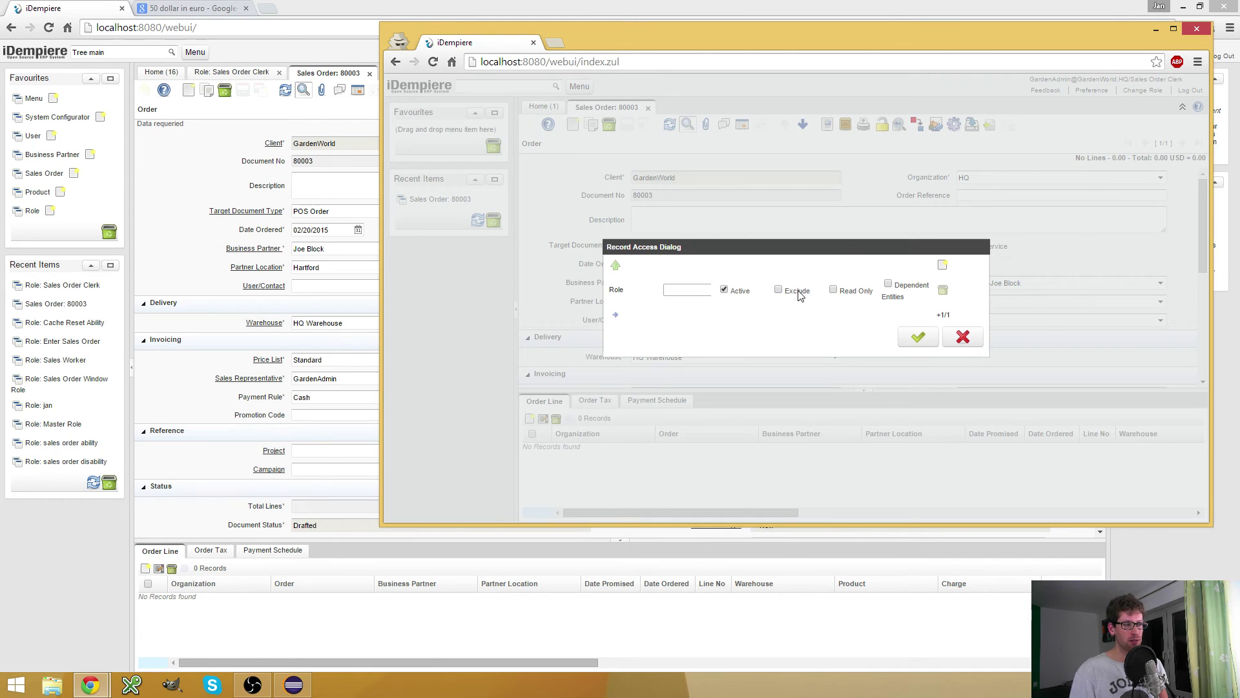
click(685, 290)
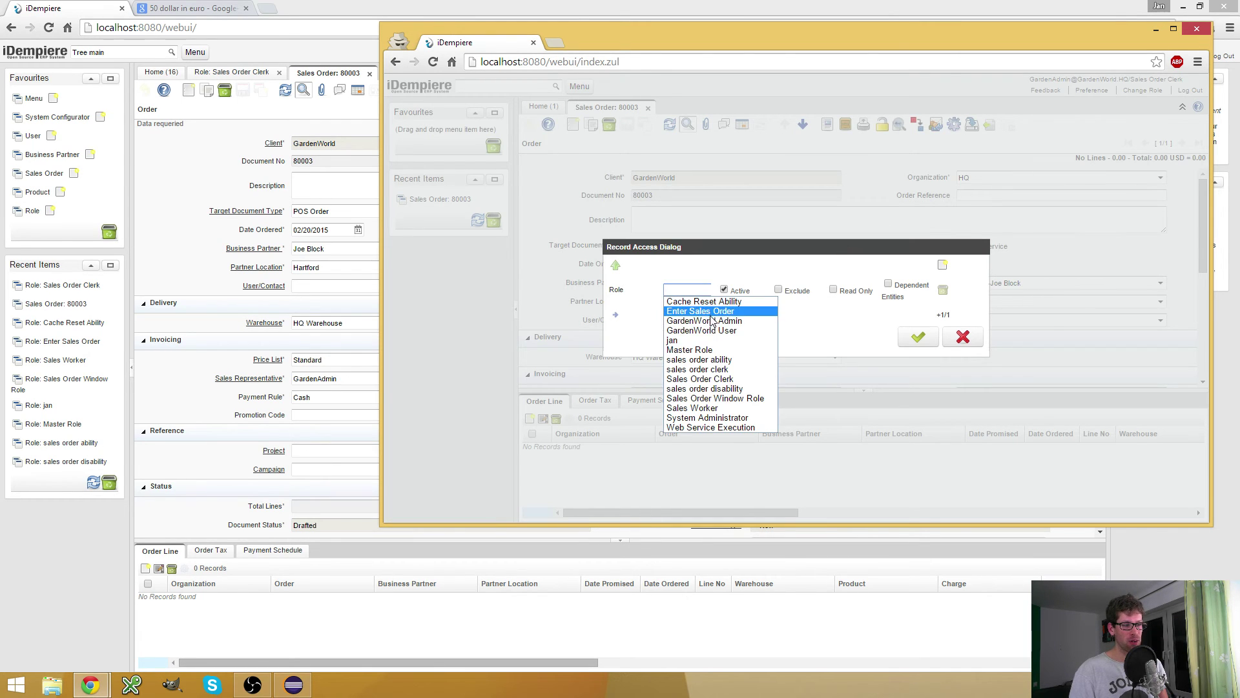
click(969, 334)
click(970, 334)
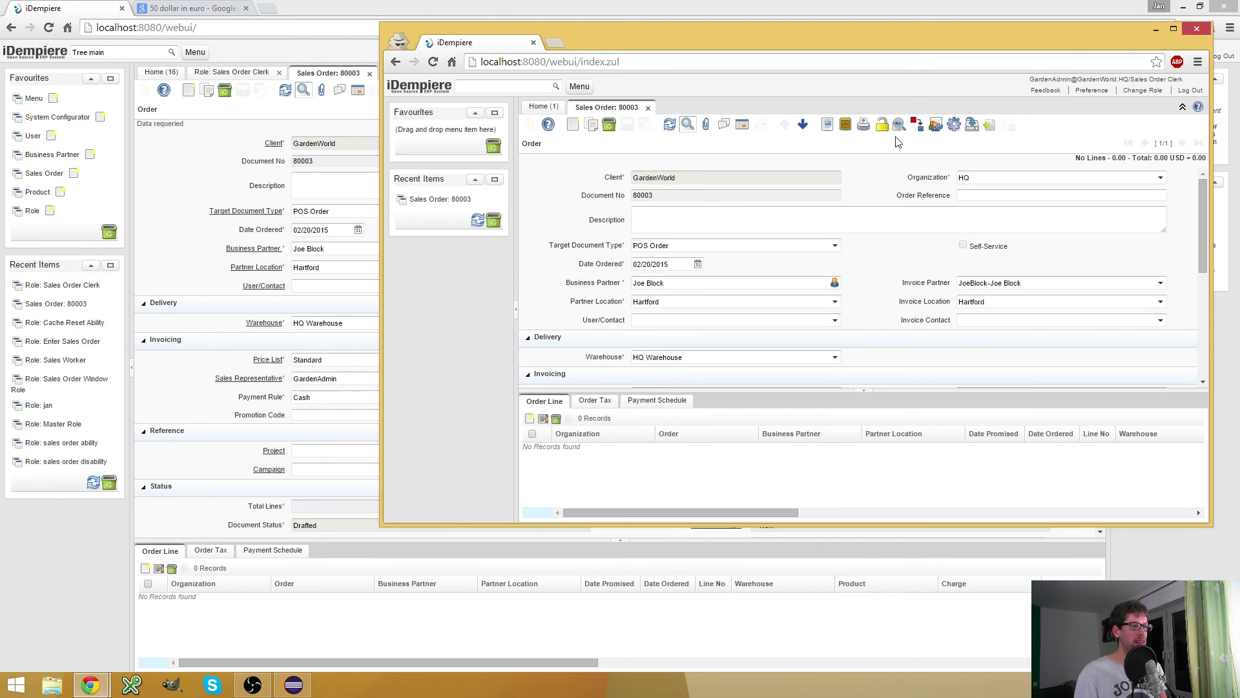
Set the order's private record lock, then choose GardenWorld Admin with Exclude cleared in its Record Access Dialog and cancel
click(900, 124)
click(914, 141)
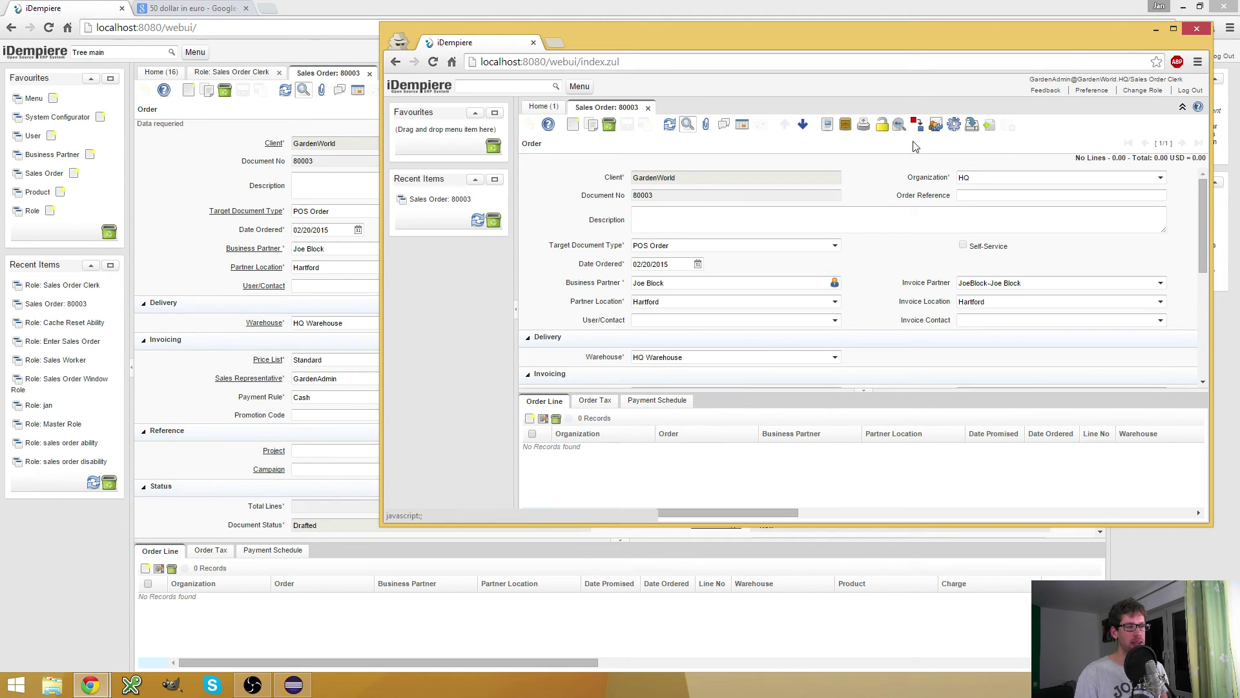
click(886, 131)
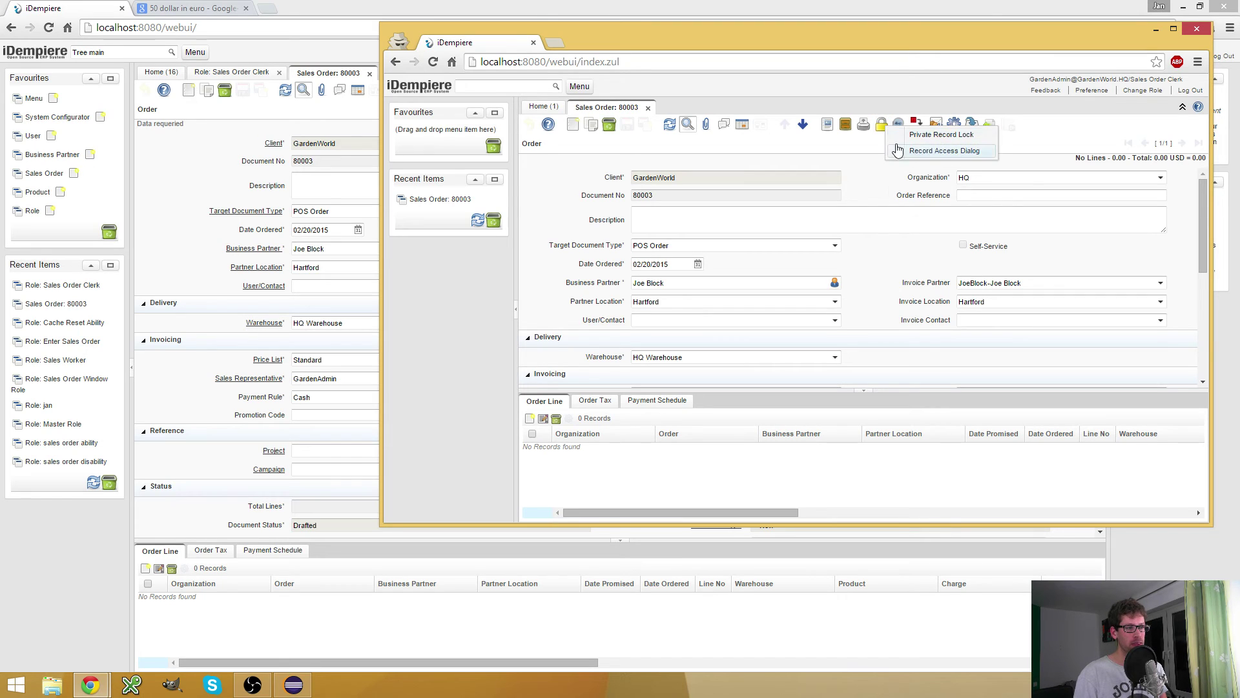
click(901, 153)
click(688, 290)
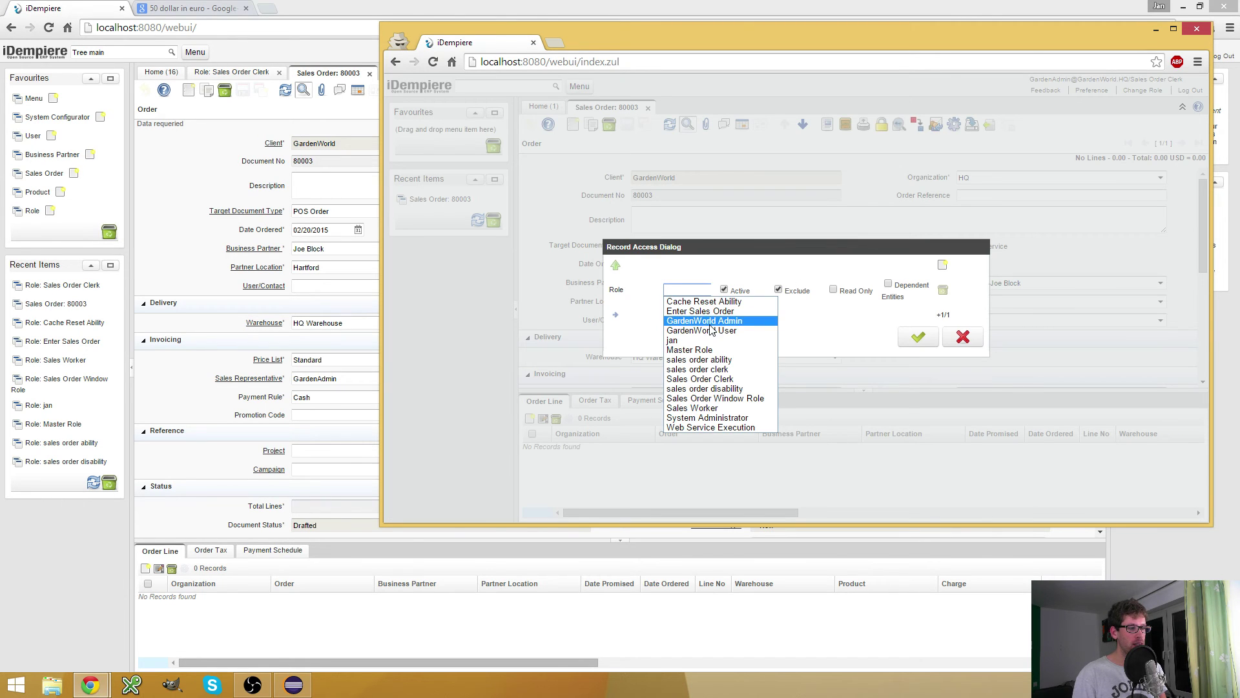
click(711, 323)
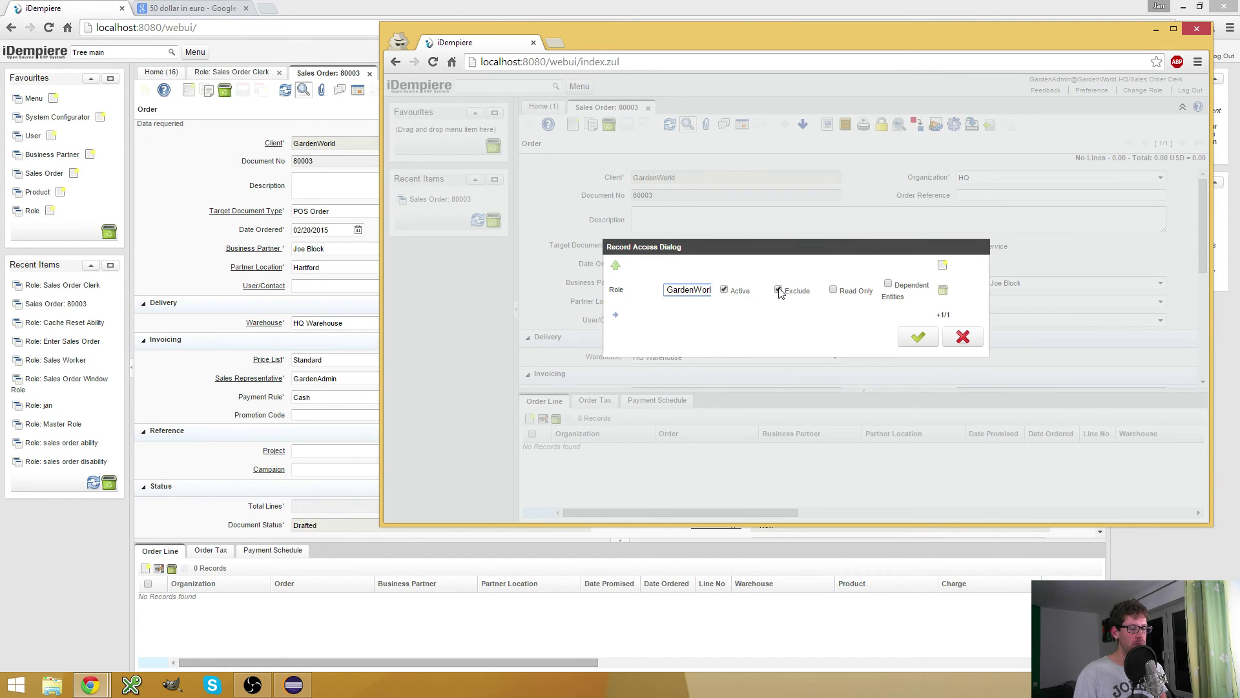
click(780, 292)
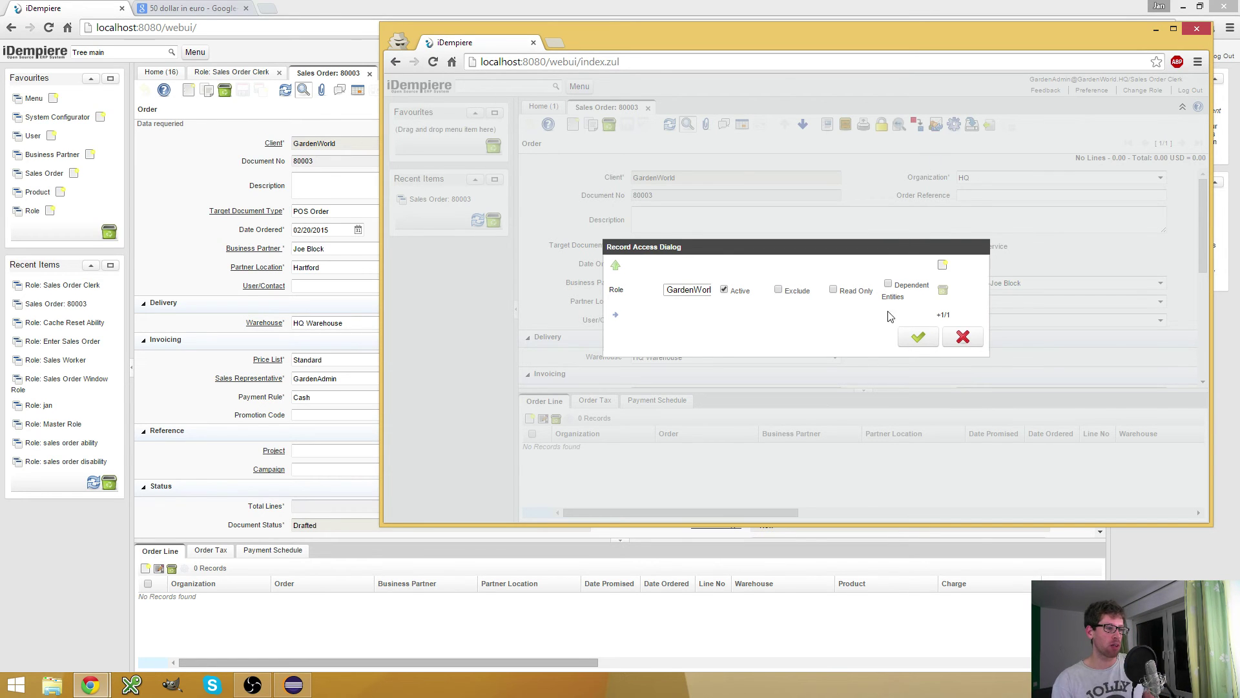
click(962, 336)
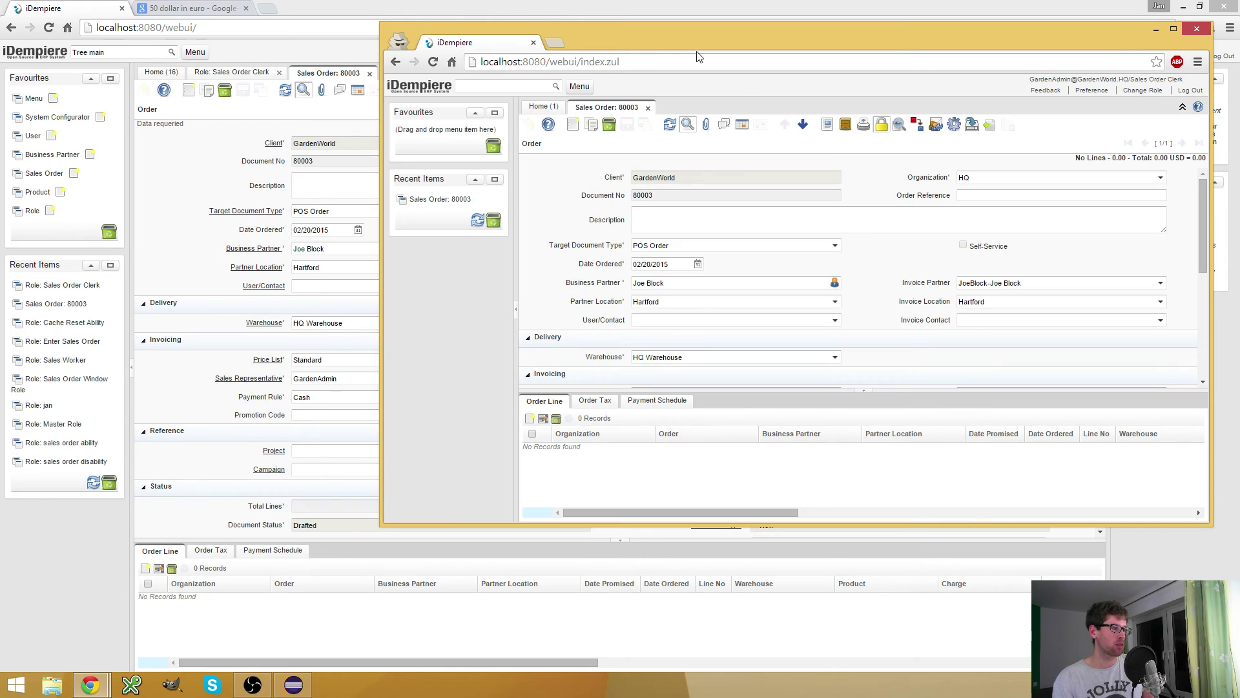
Remove the order's private record lock, then bring up its Record Access Dialog again and cancel it
click(881, 124)
click(913, 138)
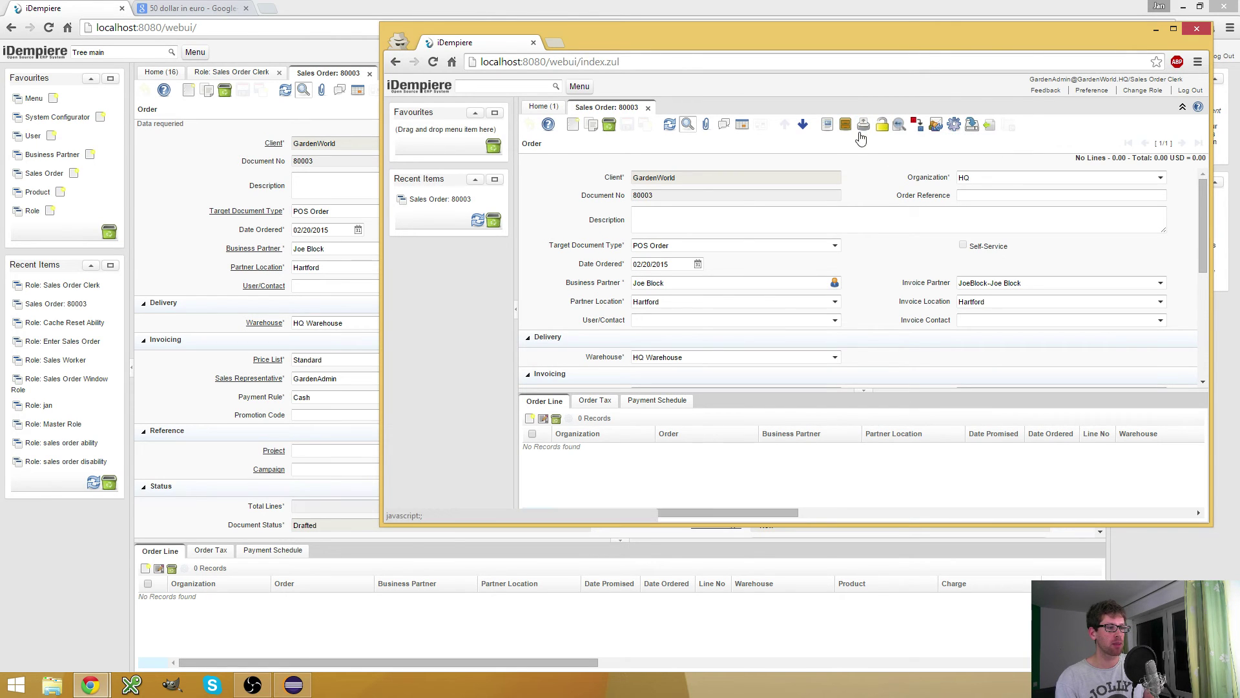
click(882, 126)
click(919, 163)
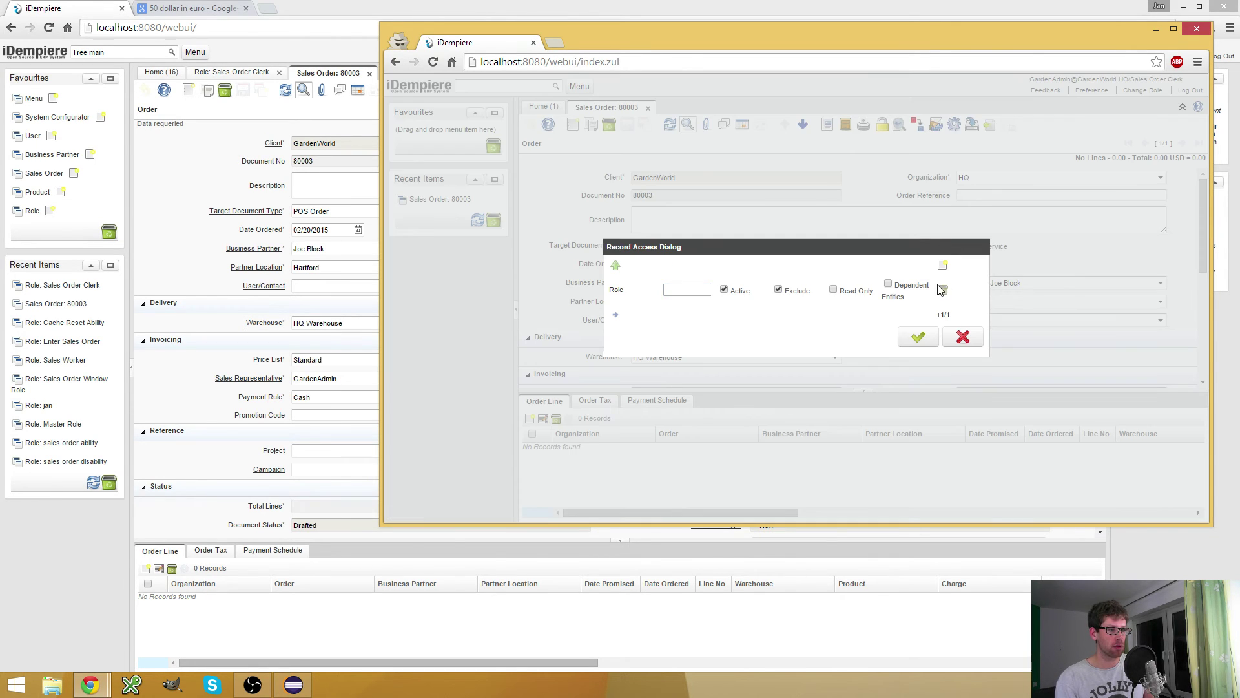
click(963, 337)
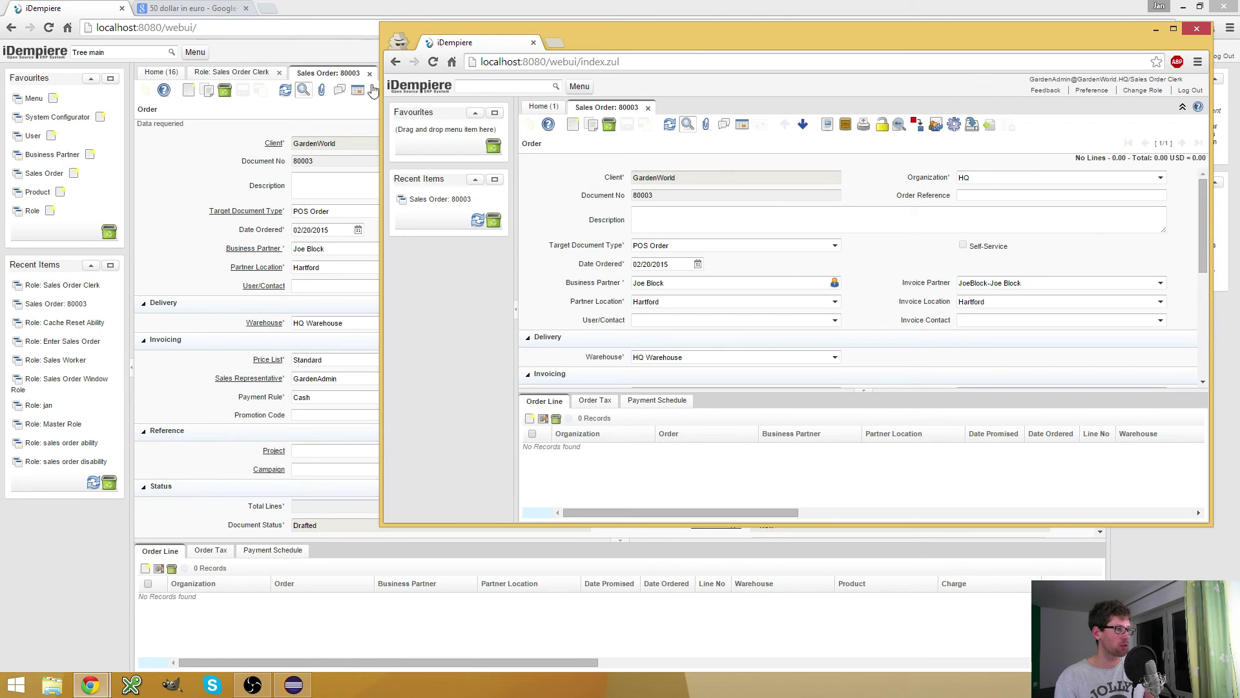
Switch to the administrator session, disable Personal Lock for the Sales Order Clerk role and save the record
click(582, 11)
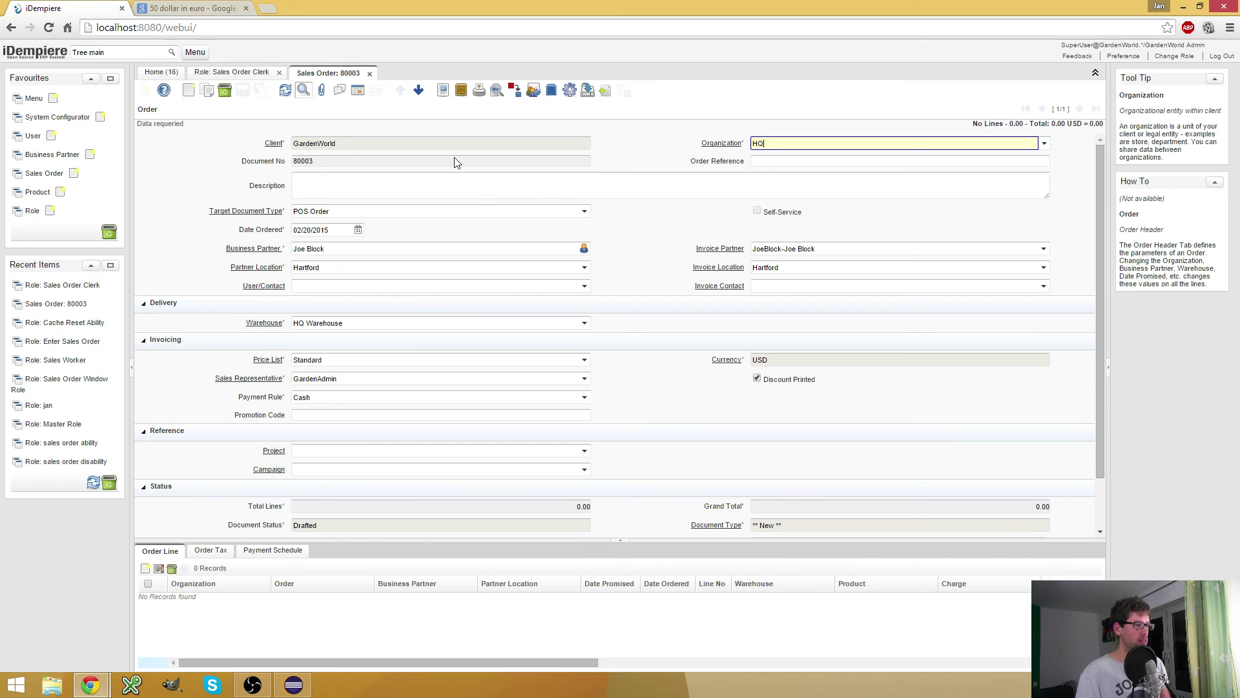
click(265, 73)
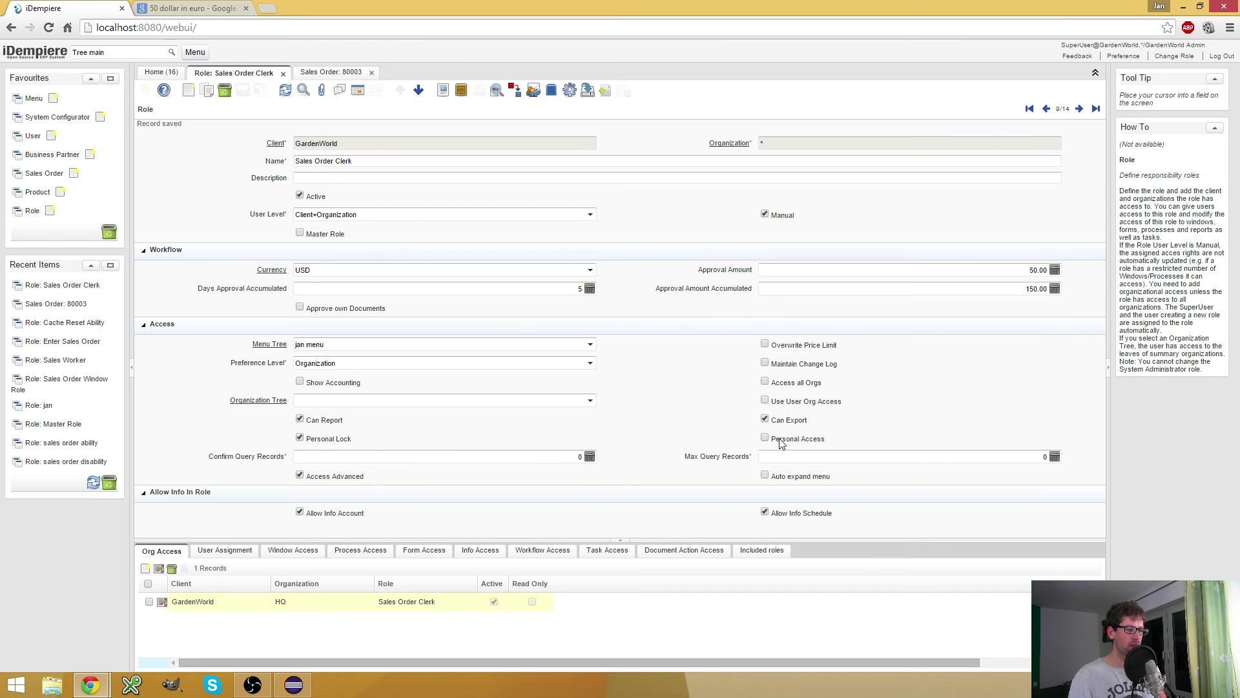
click(328, 439)
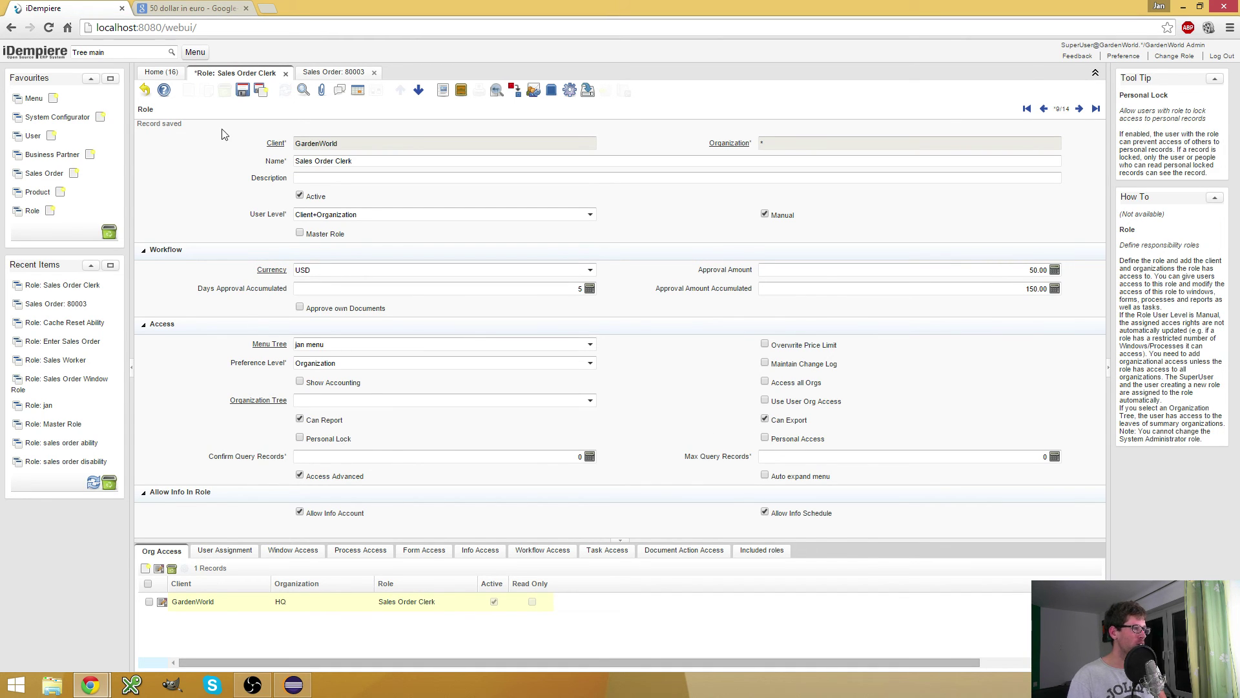
click(242, 90)
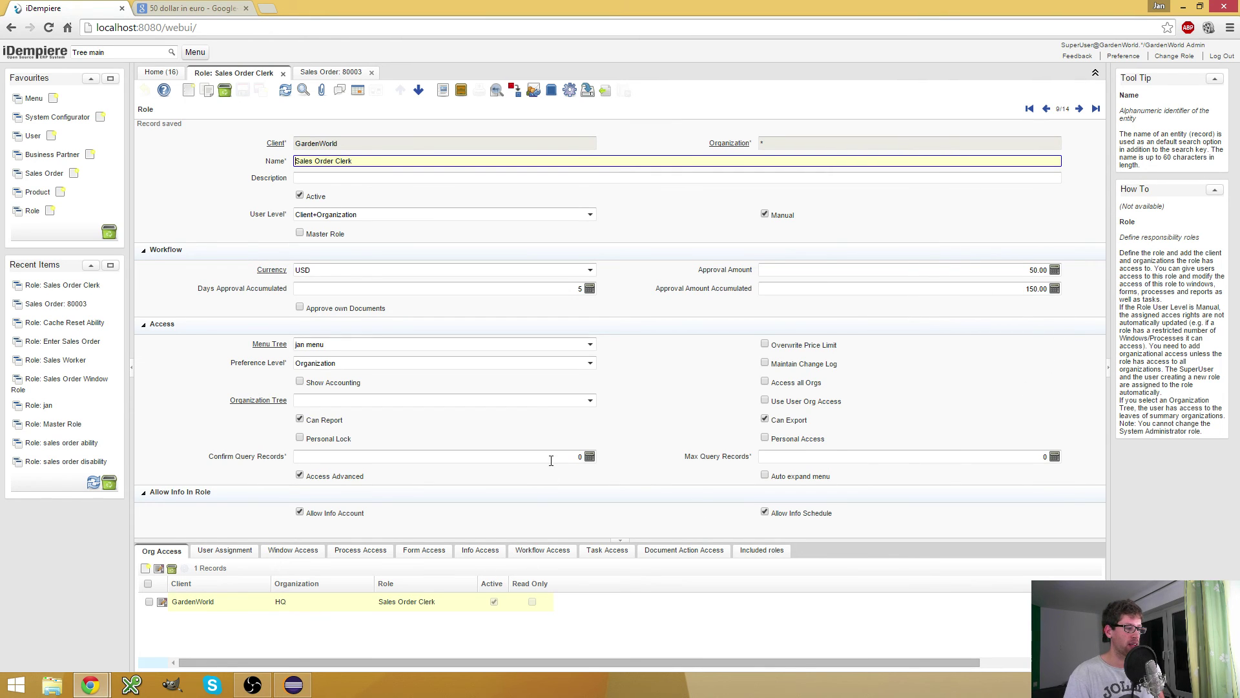
Set Confirm Query Records to 10 for the Sales Order Clerk role and save the record
click(416, 454)
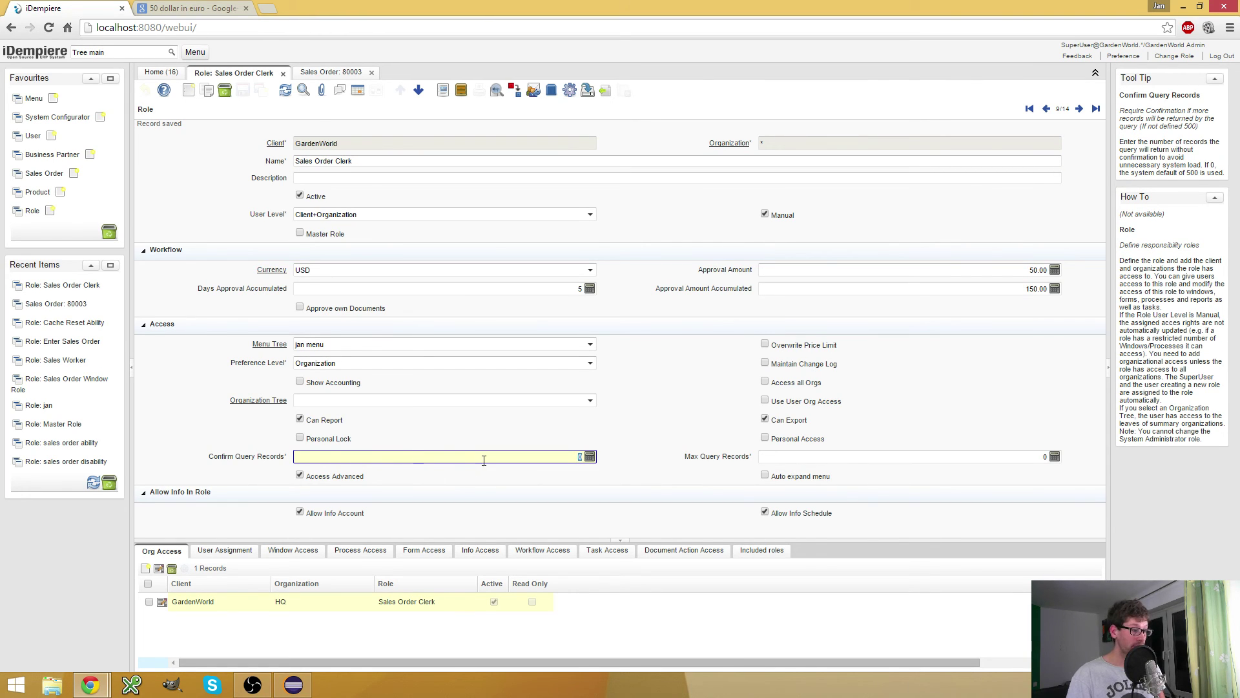
click(504, 454)
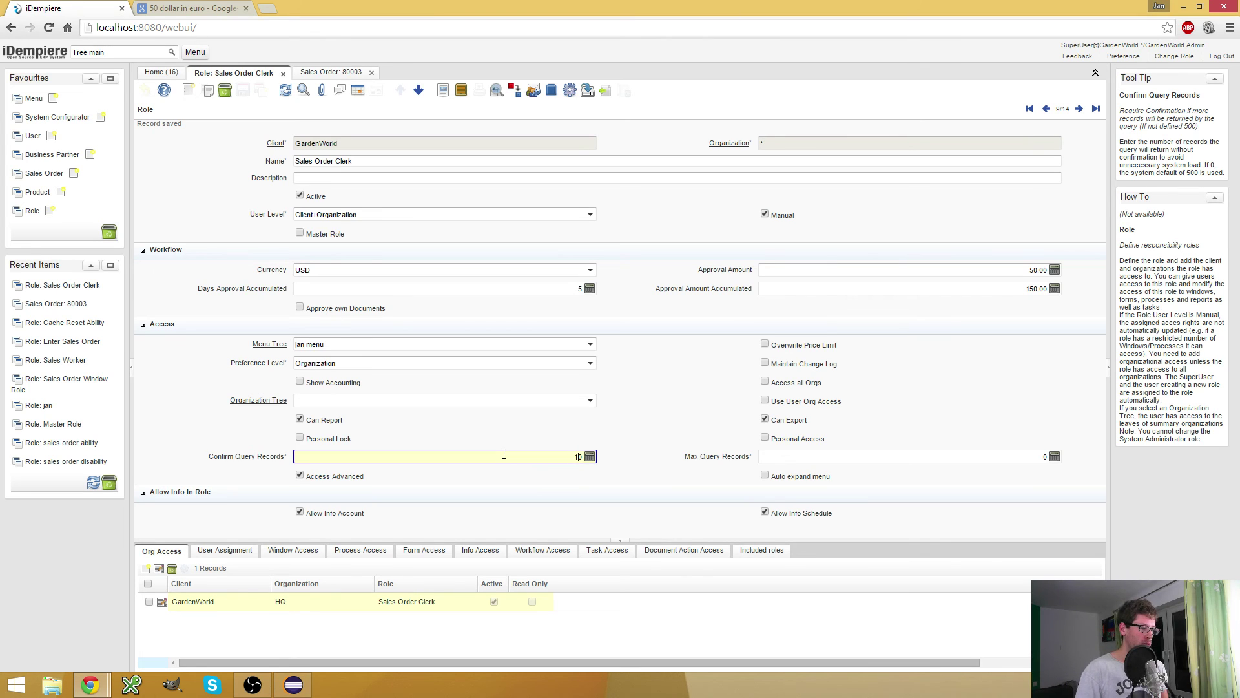
key(Tab)
click(244, 89)
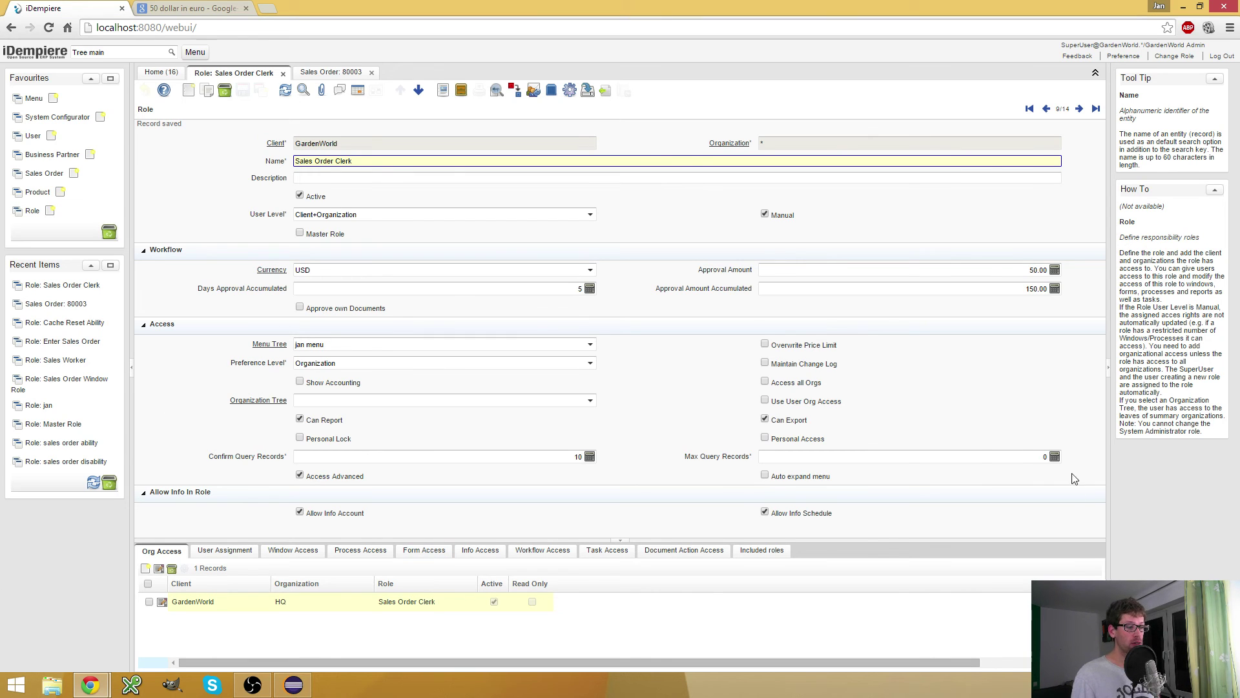
Set Max Query Records to 5 for the Sales Order Clerk role
click(980, 456)
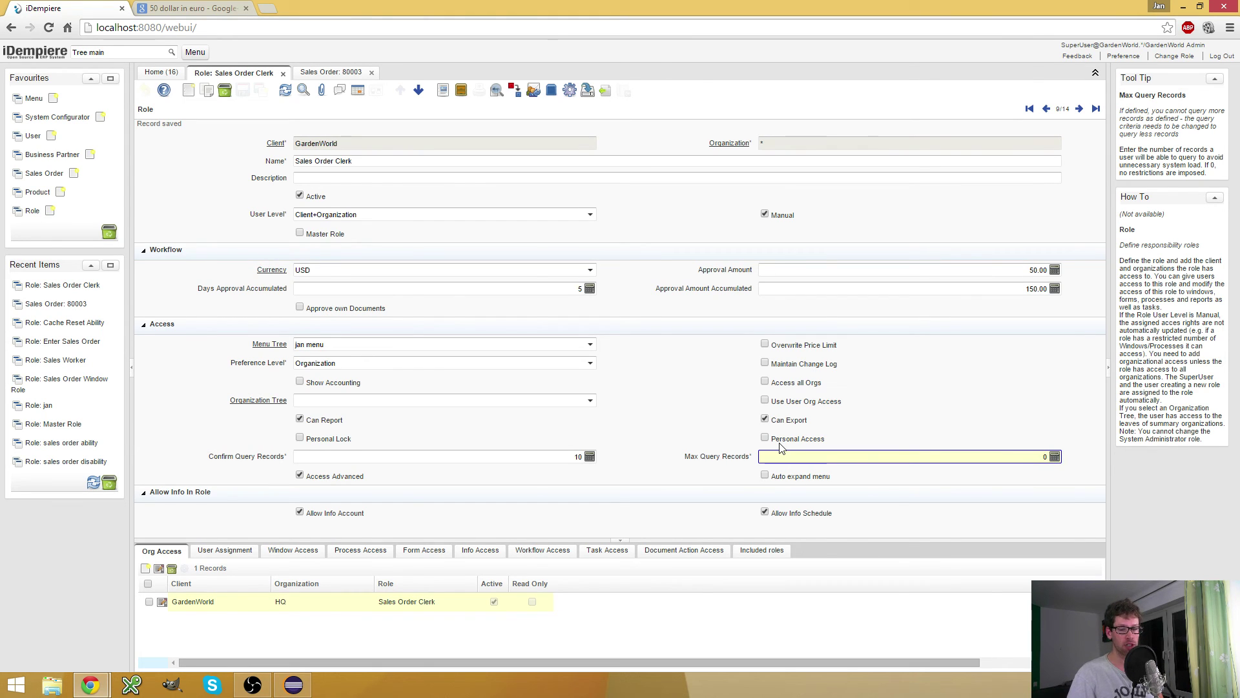
double_click(1019, 456)
text(5)
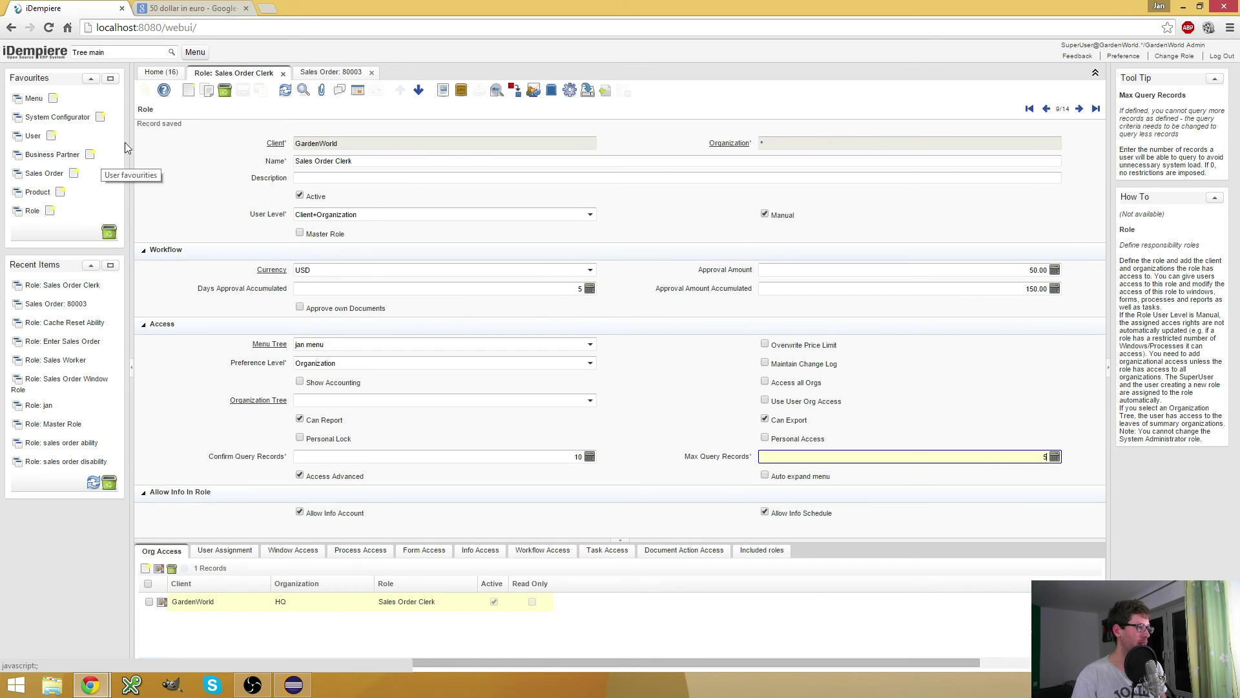
Start an advanced role lookup with an opening parenthesis and the condition Active = Yes
click(304, 90)
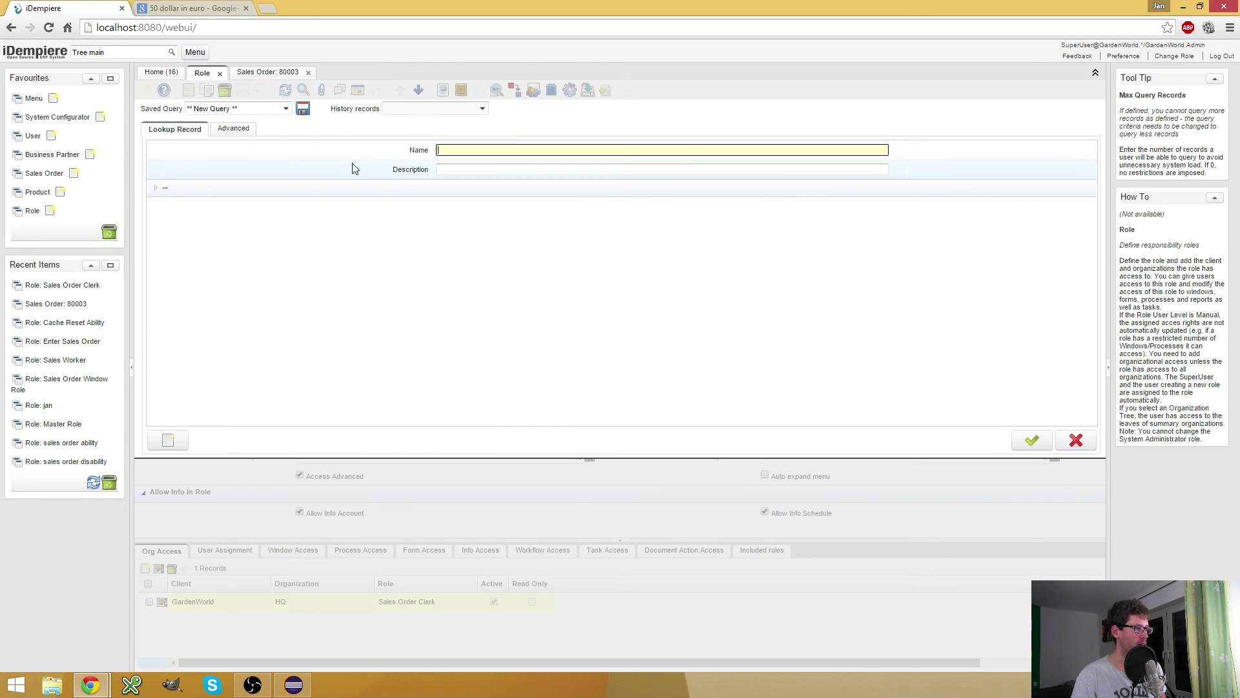
click(232, 128)
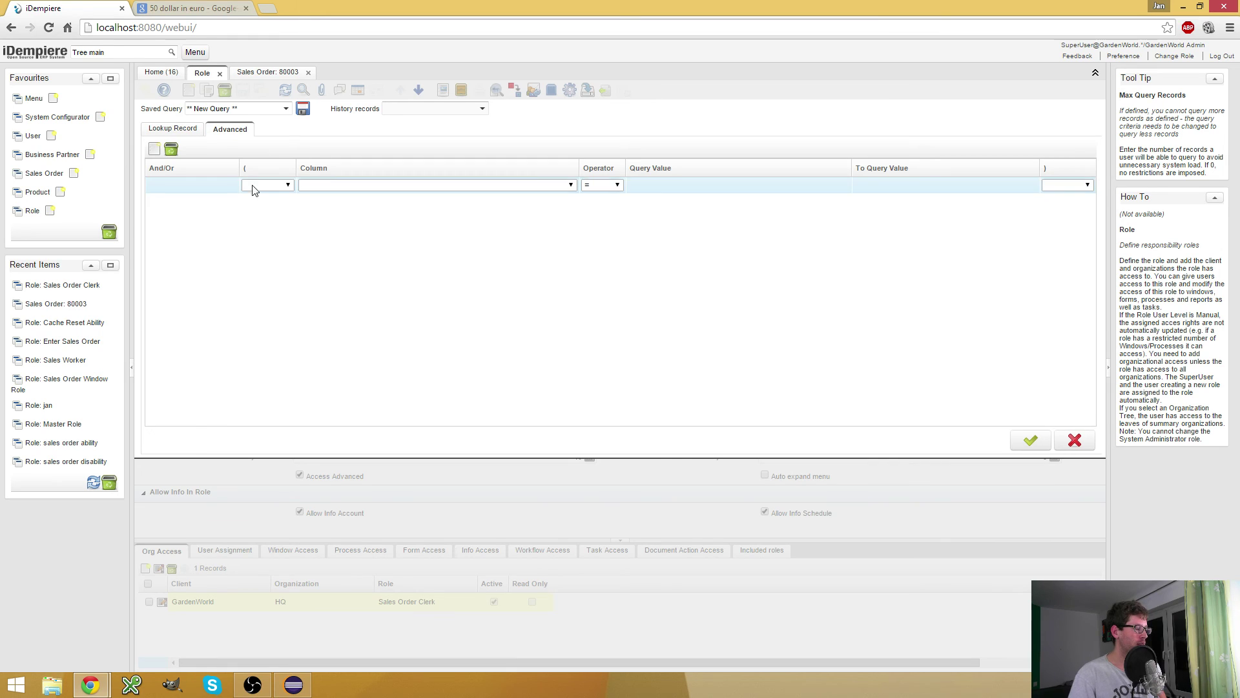
click(366, 187)
click(364, 226)
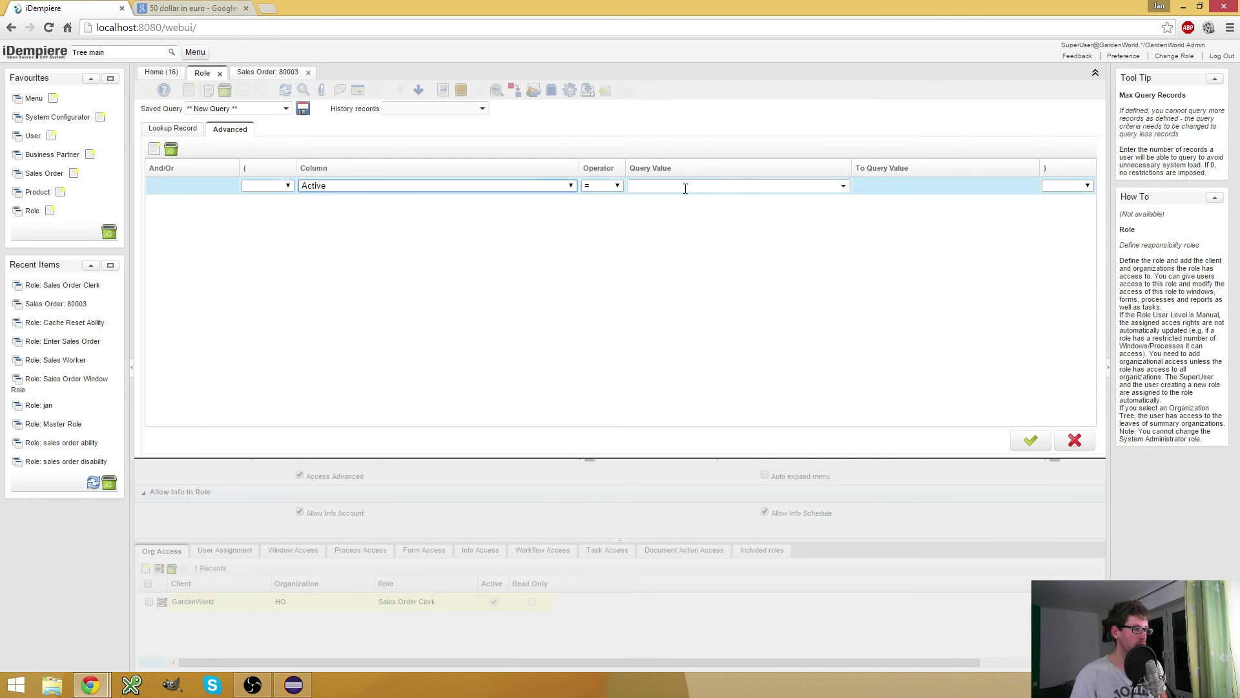
click(843, 186)
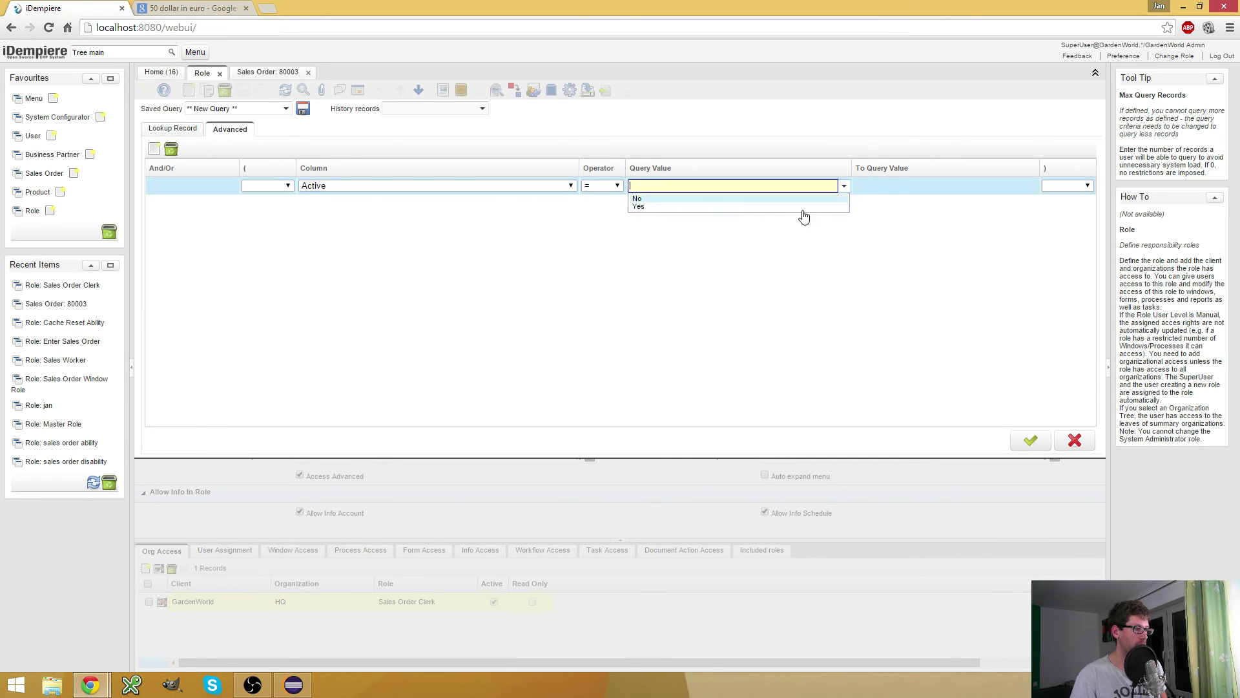
click(753, 207)
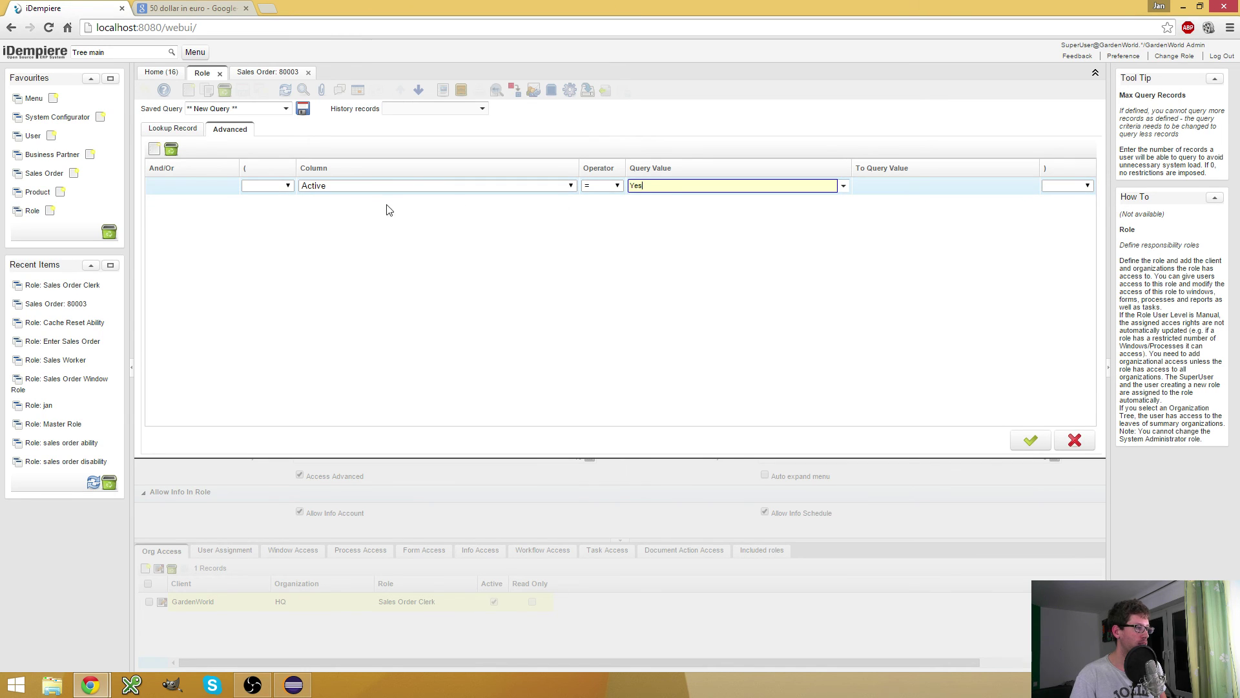
click(272, 186)
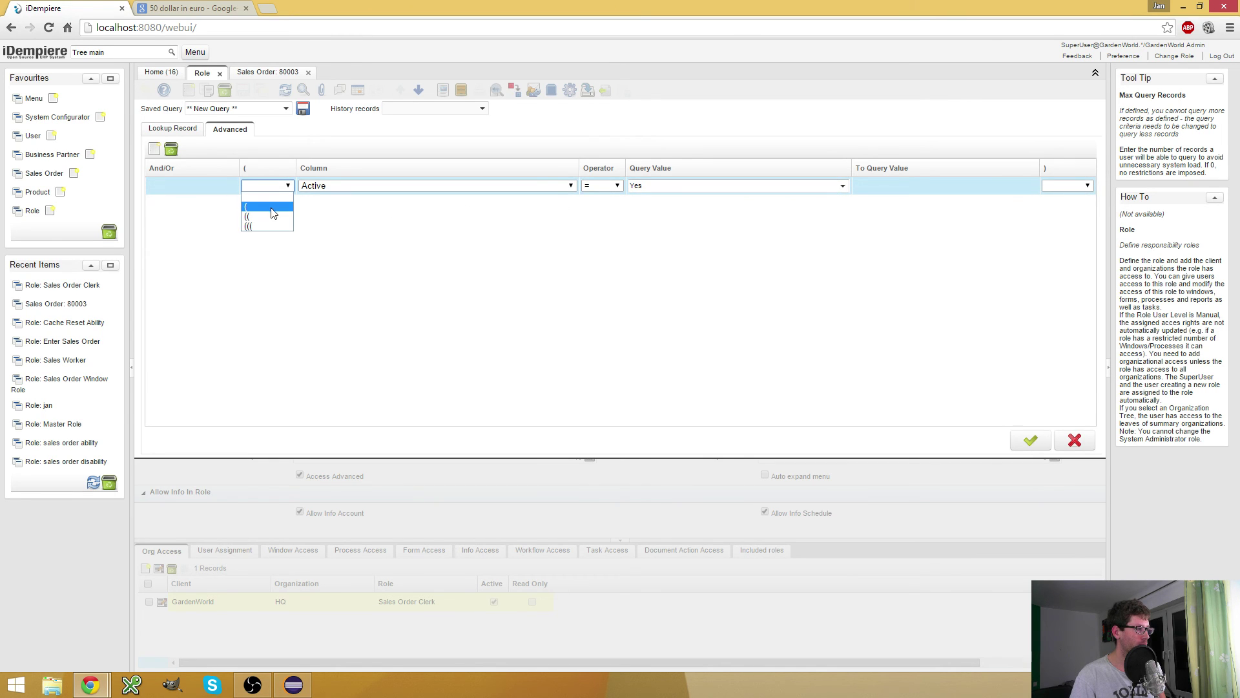
click(271, 207)
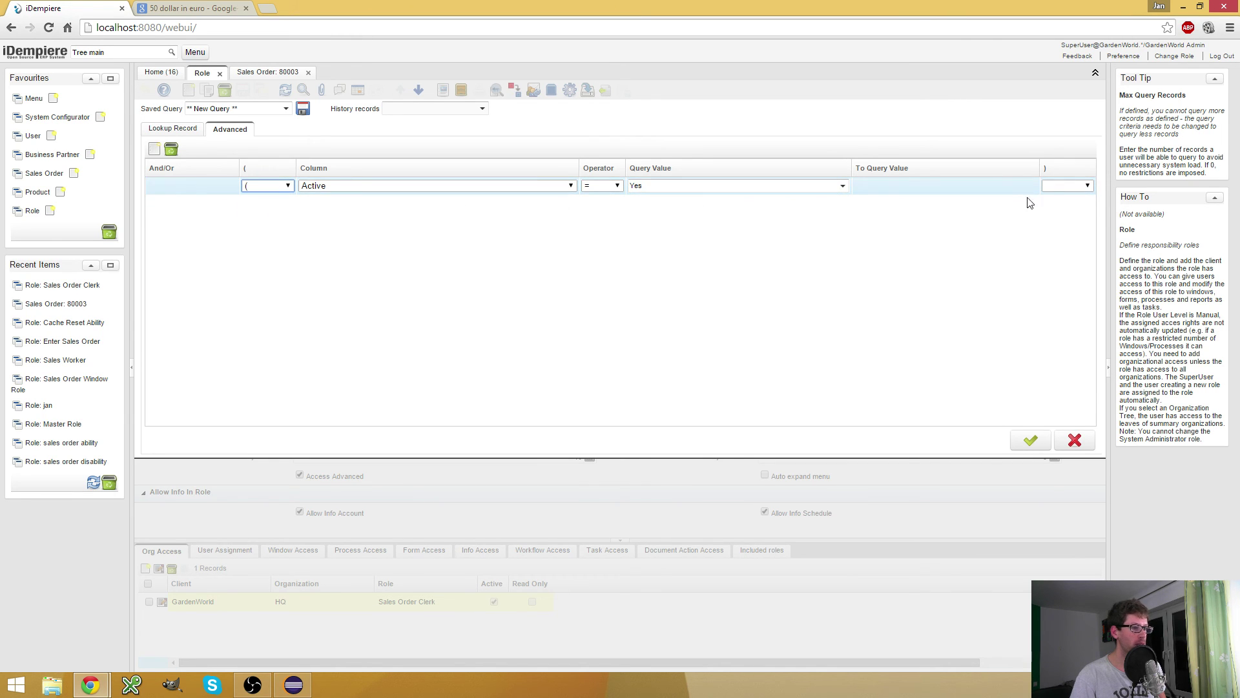
Add the condition AND Can Export = No to the advanced role lookup and end it with a closing parenthesis
click(154, 148)
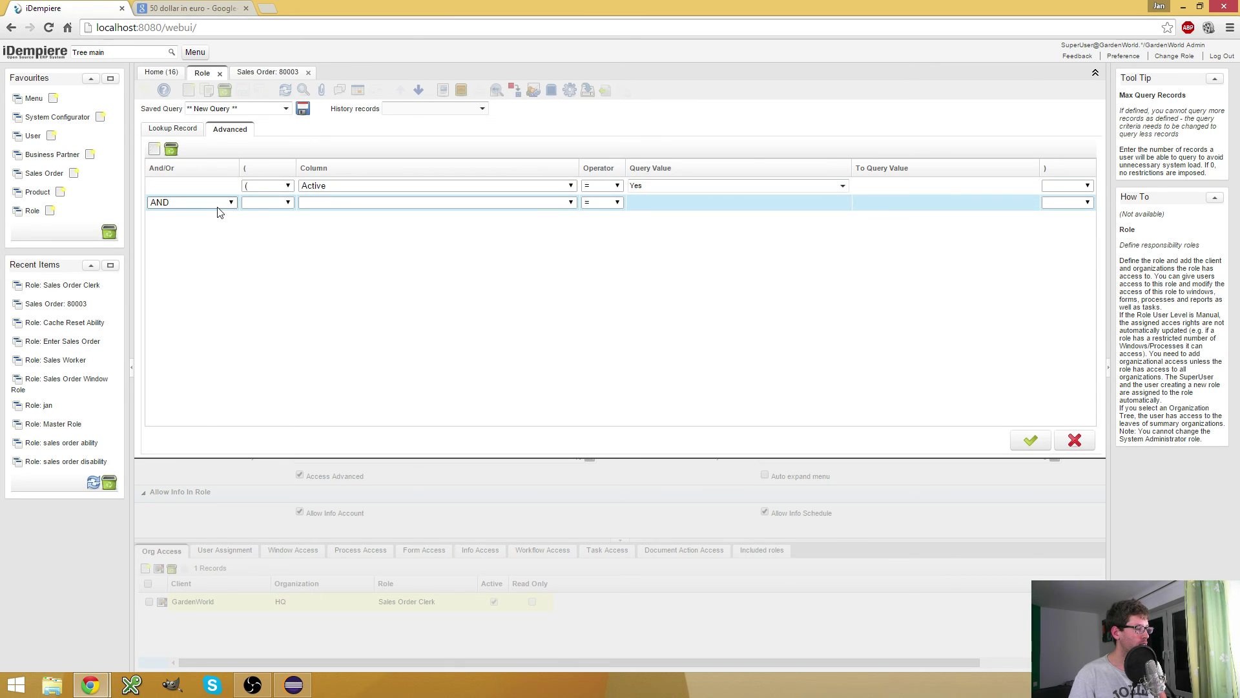
click(320, 203)
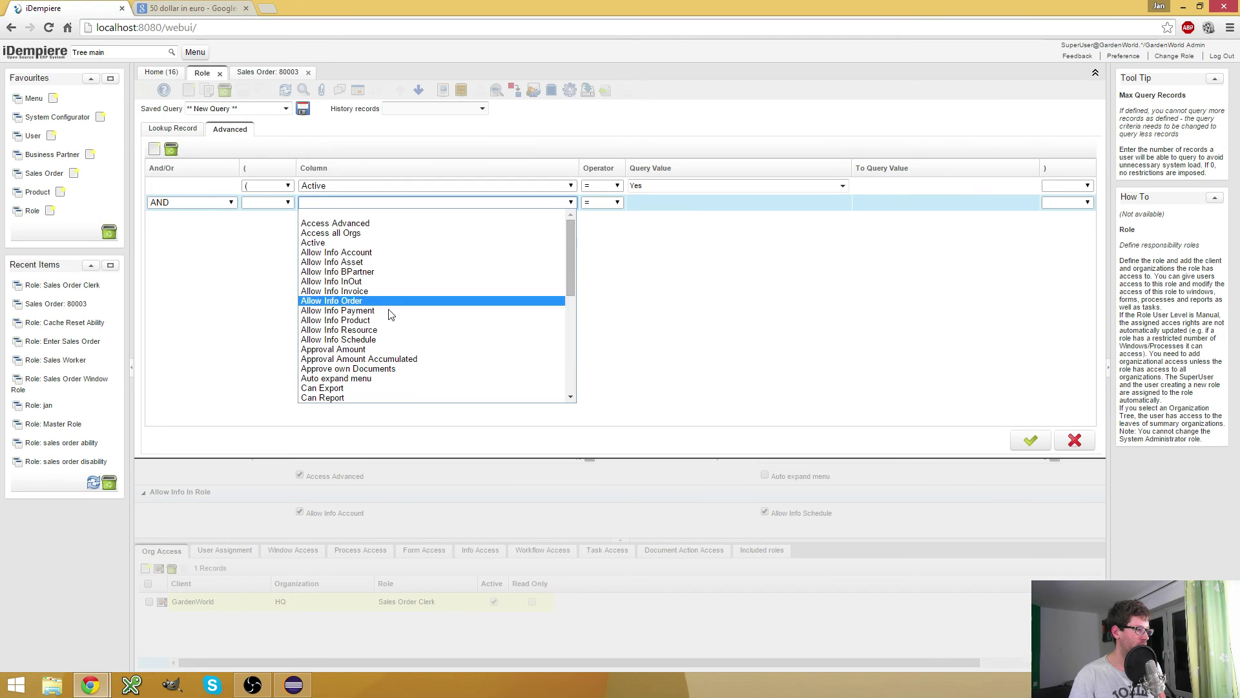
click(406, 387)
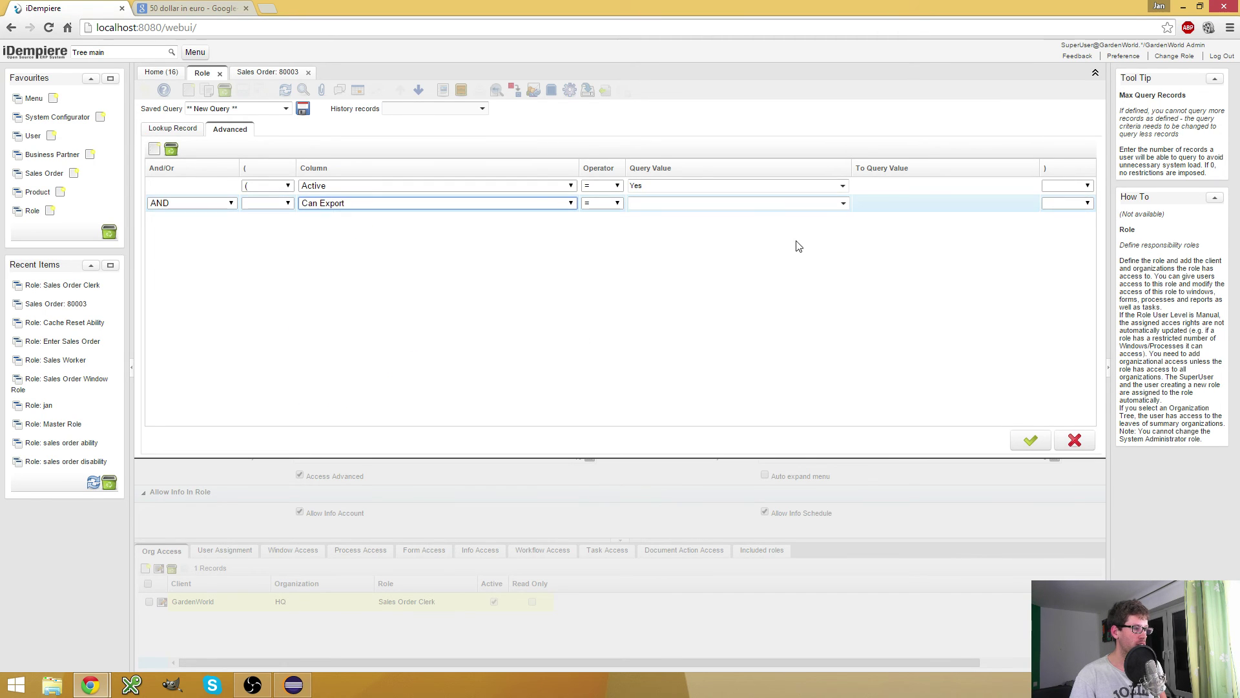
click(843, 203)
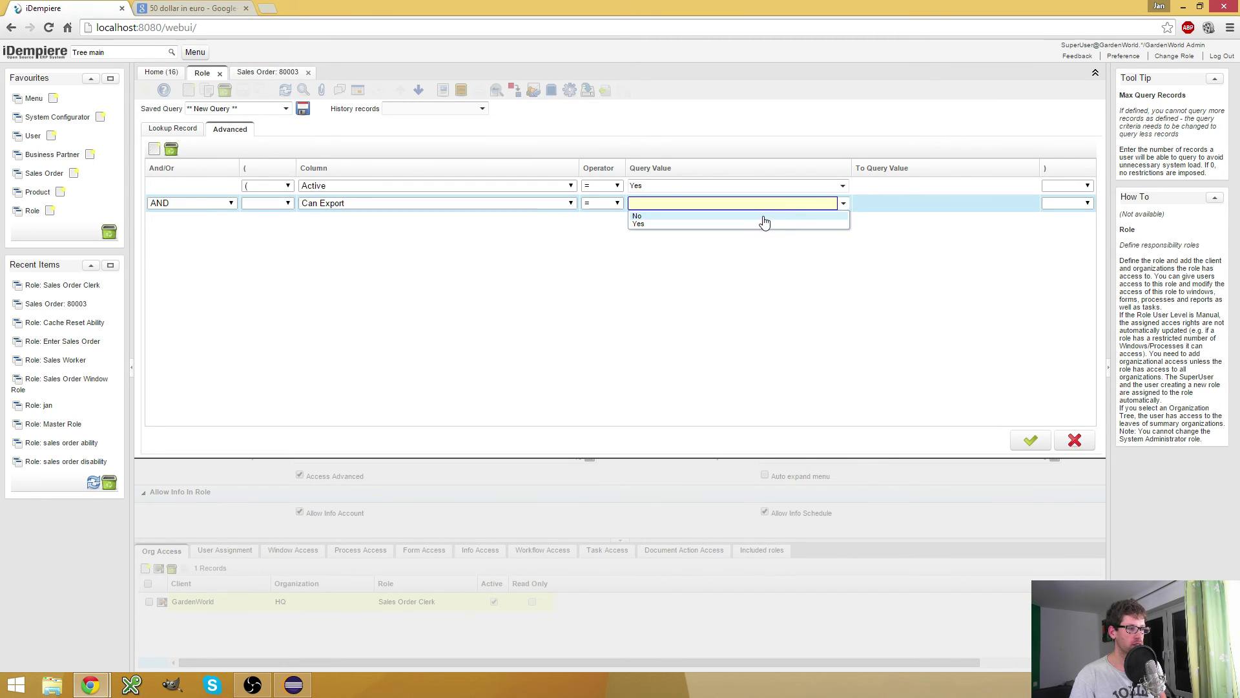
click(765, 218)
click(1059, 204)
click(1070, 226)
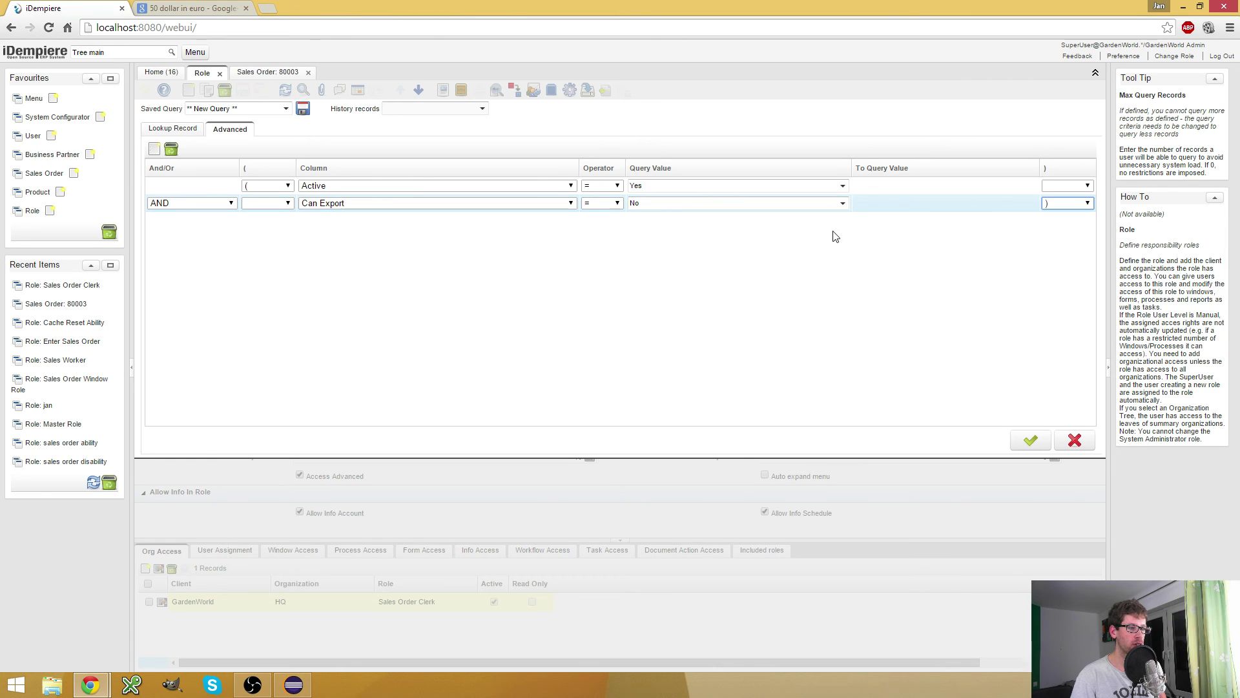
Add an OR condition on Allow Info Account without a query value, then close the advanced role lookup
click(154, 149)
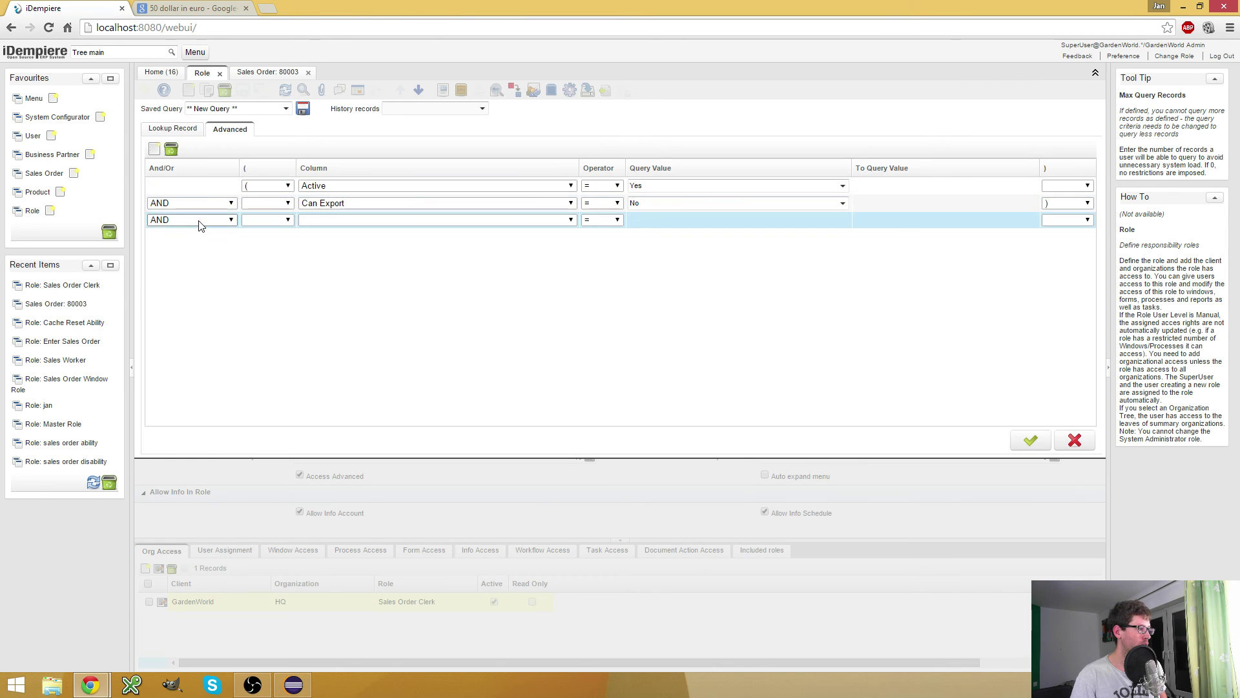
click(194, 220)
click(189, 257)
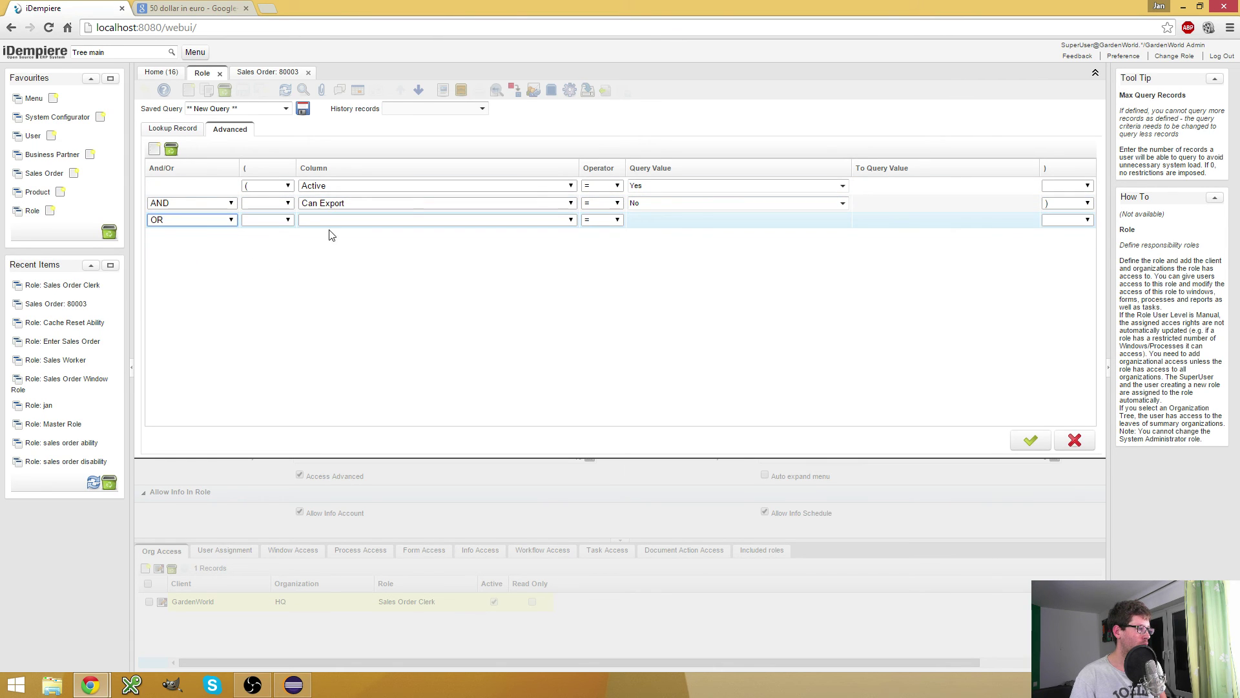
click(271, 222)
click(426, 220)
click(361, 272)
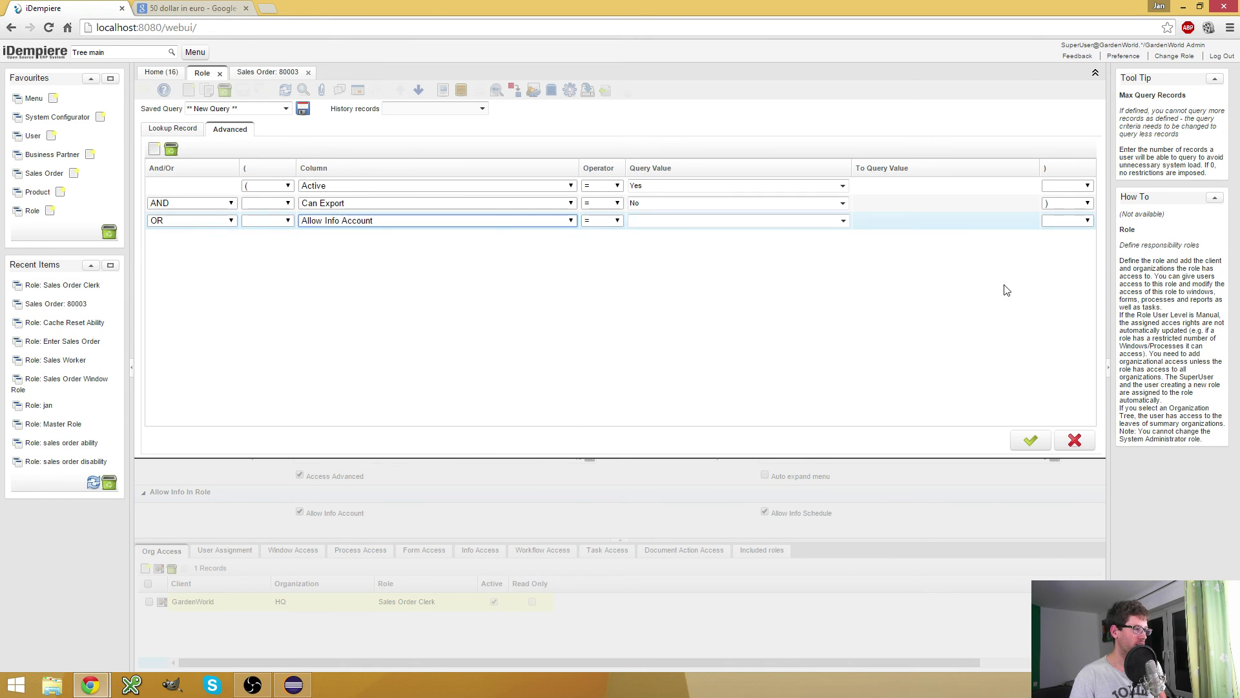
click(1031, 439)
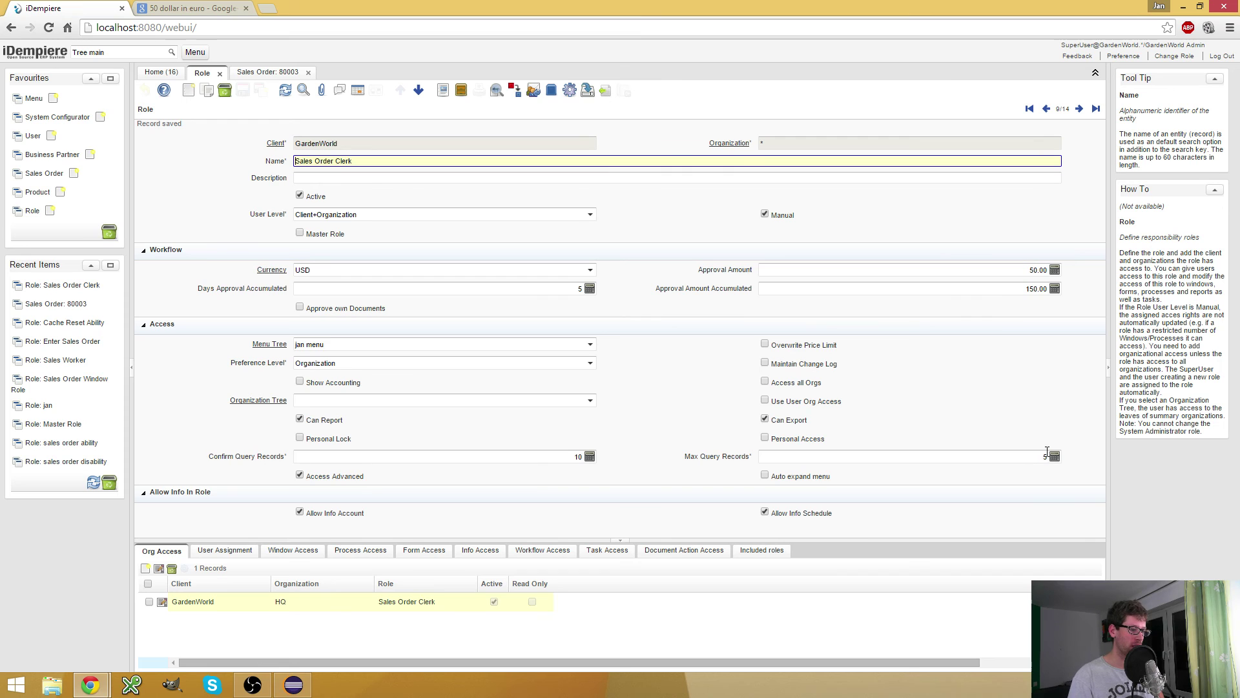
Set both Confirm Query Records and Max Query Records to 0 for the Sales Order Clerk role
click(555, 457)
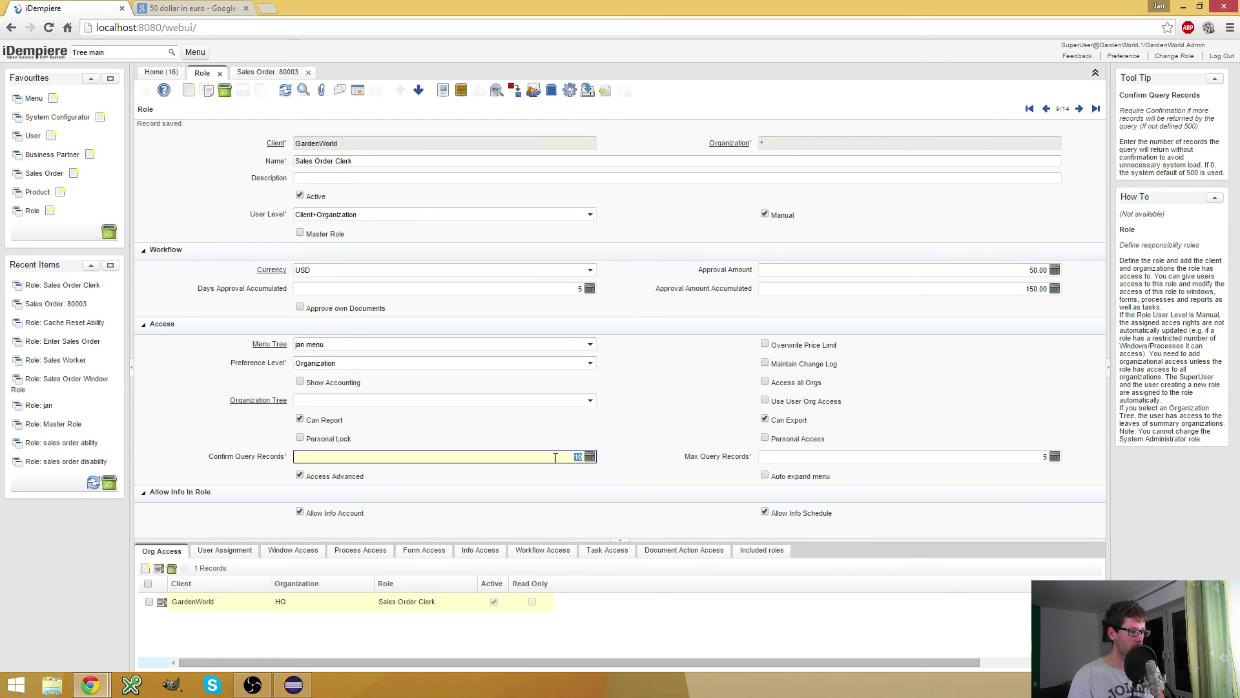
key(BackSpace)
click(912, 463)
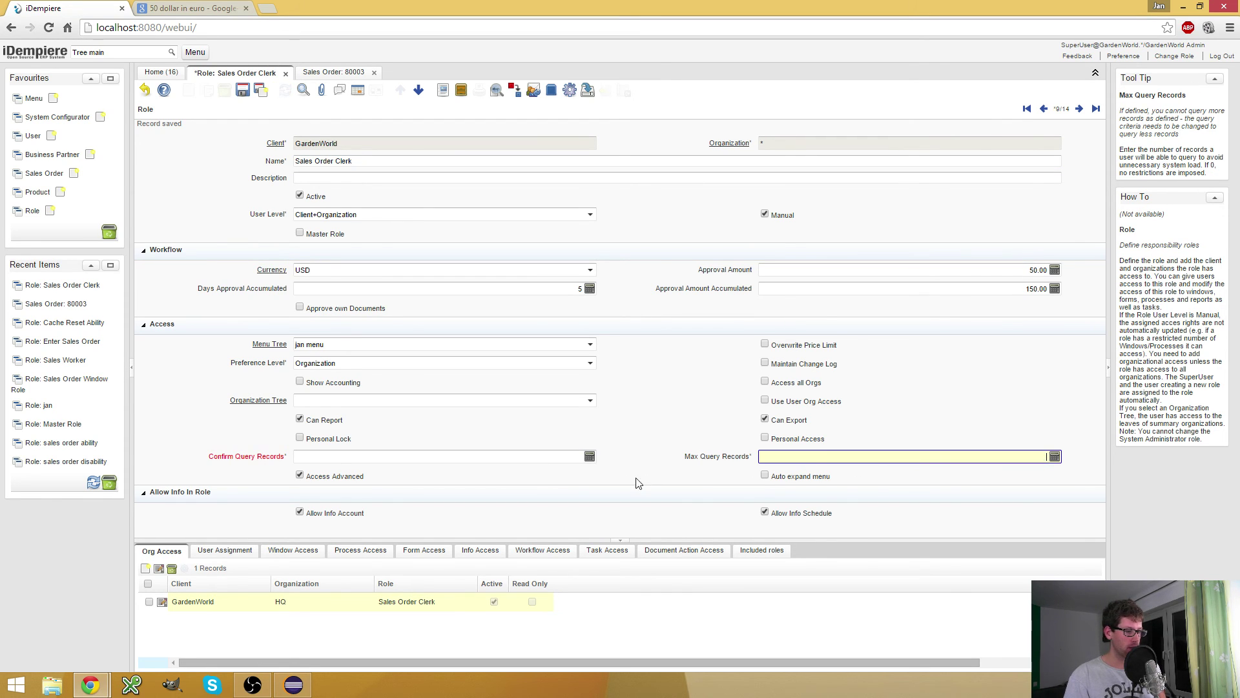
click(579, 482)
click(451, 456)
text(0)
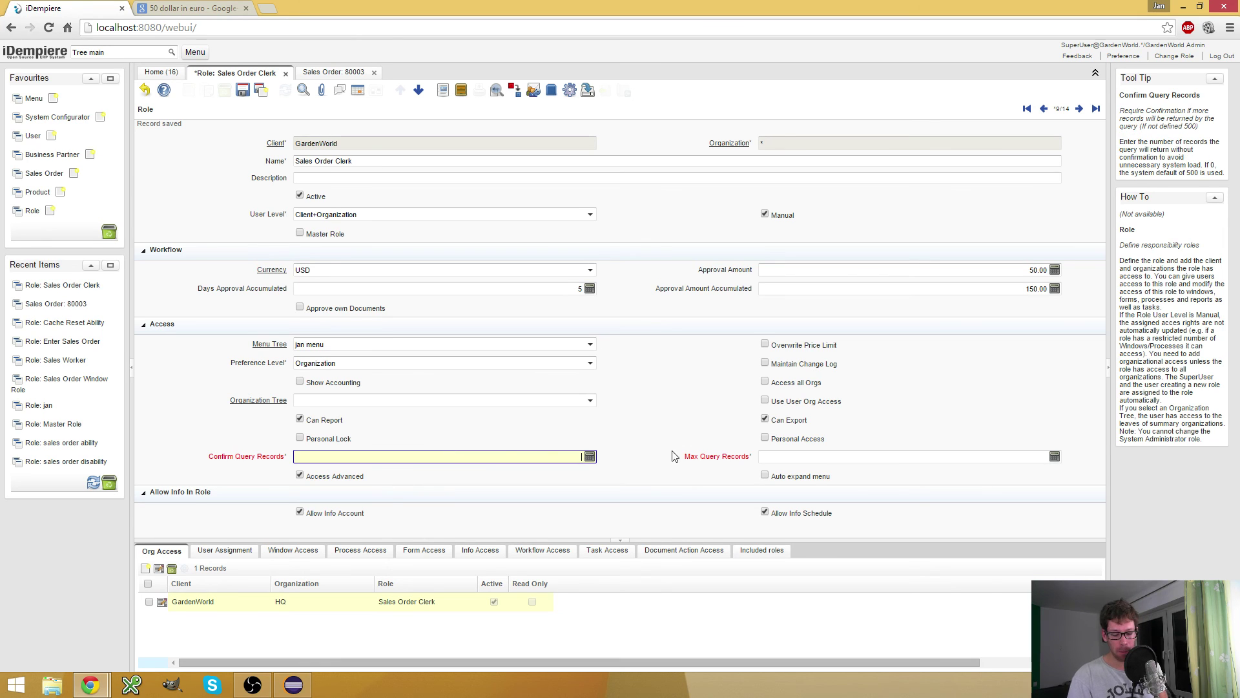
click(814, 456)
text(0)
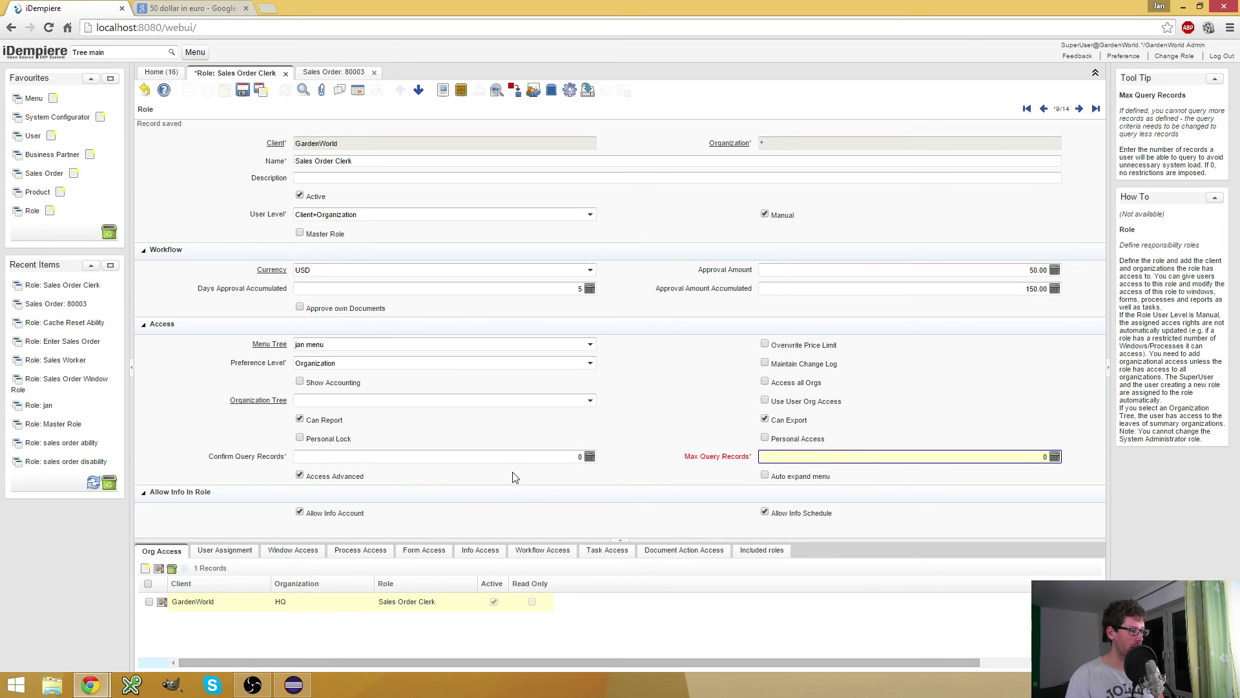
click(515, 477)
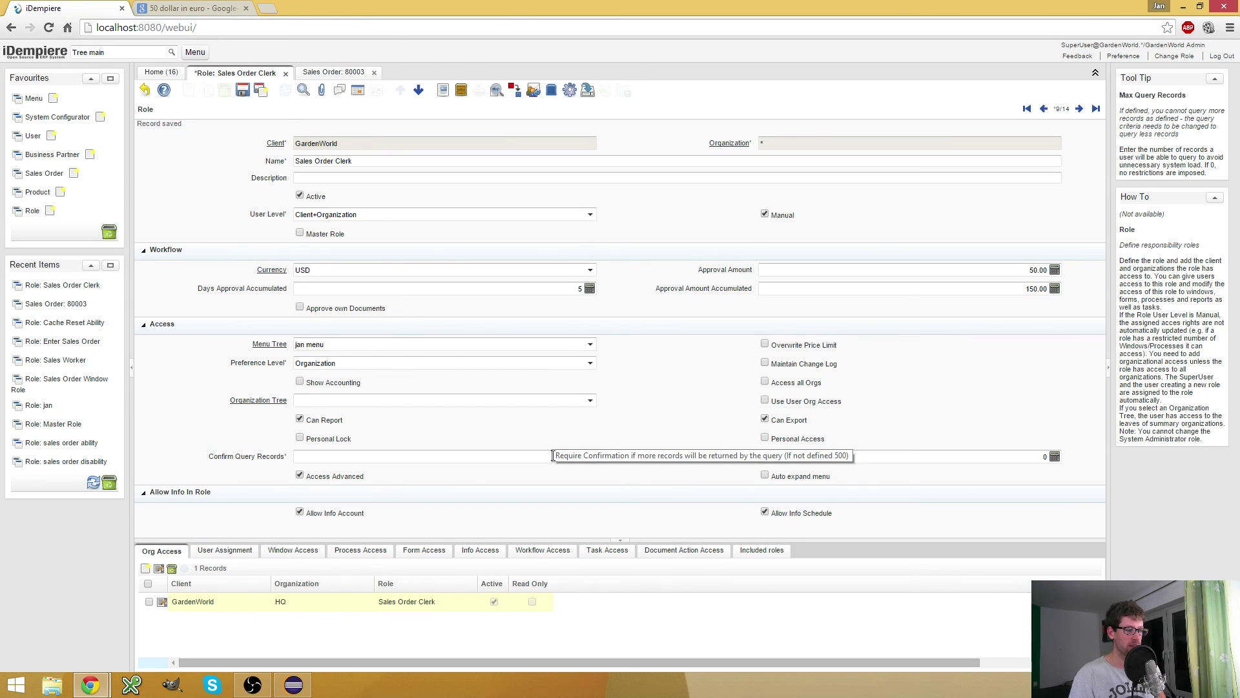
click(967, 455)
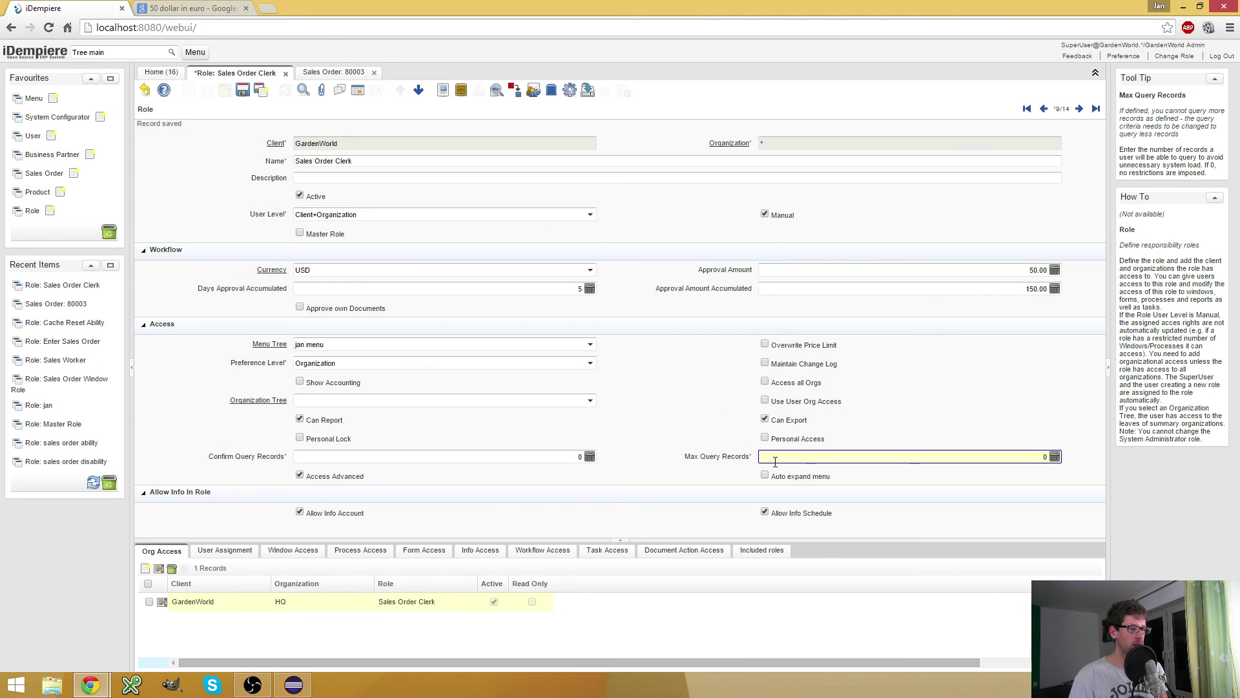
Expand the entire main menu tree, collapse it again and close the menu
click(201, 53)
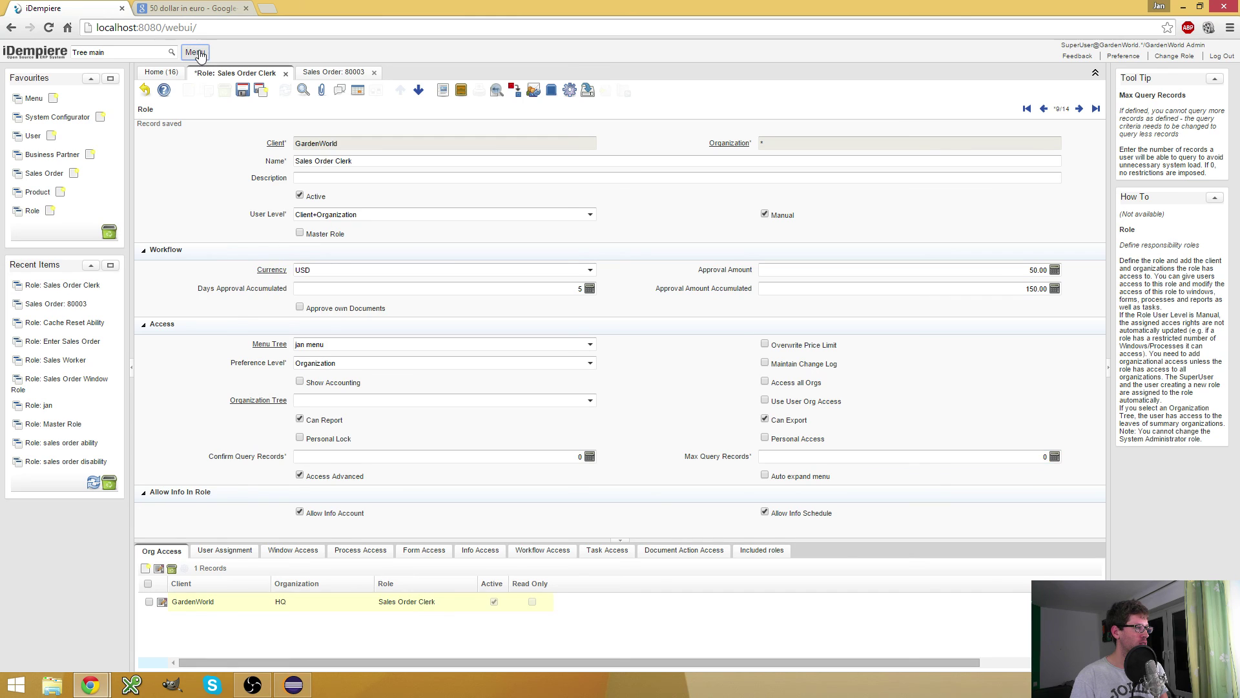
click(205, 85)
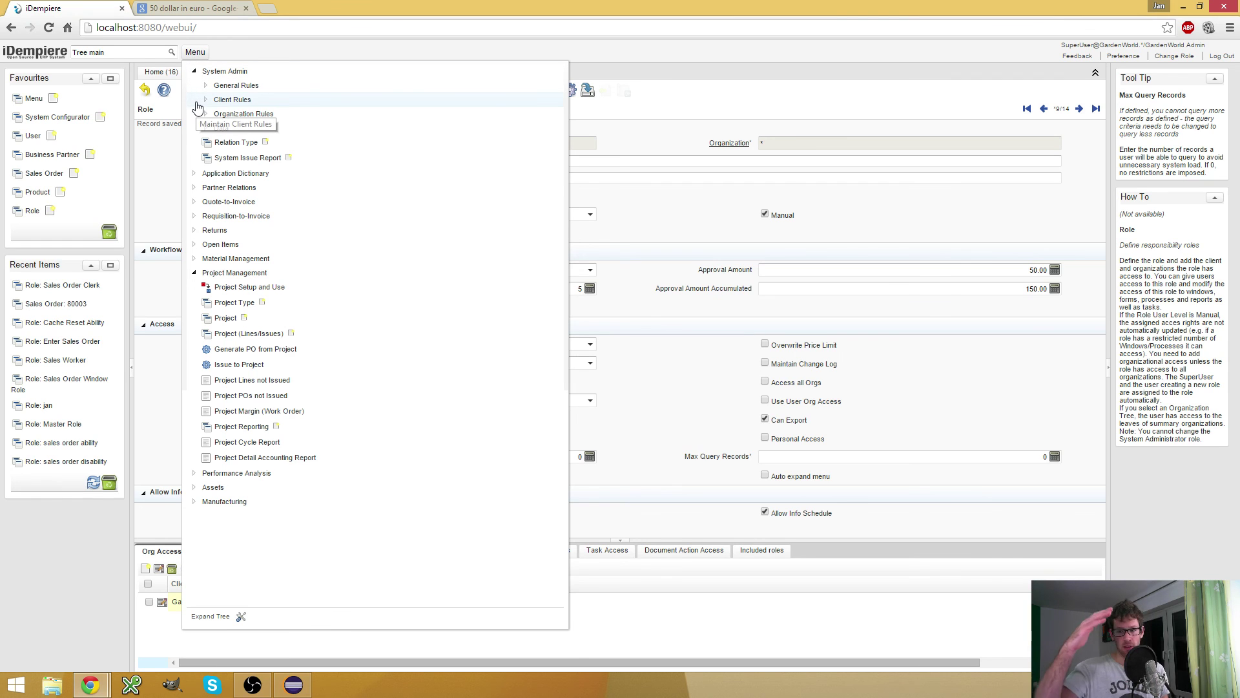
click(210, 617)
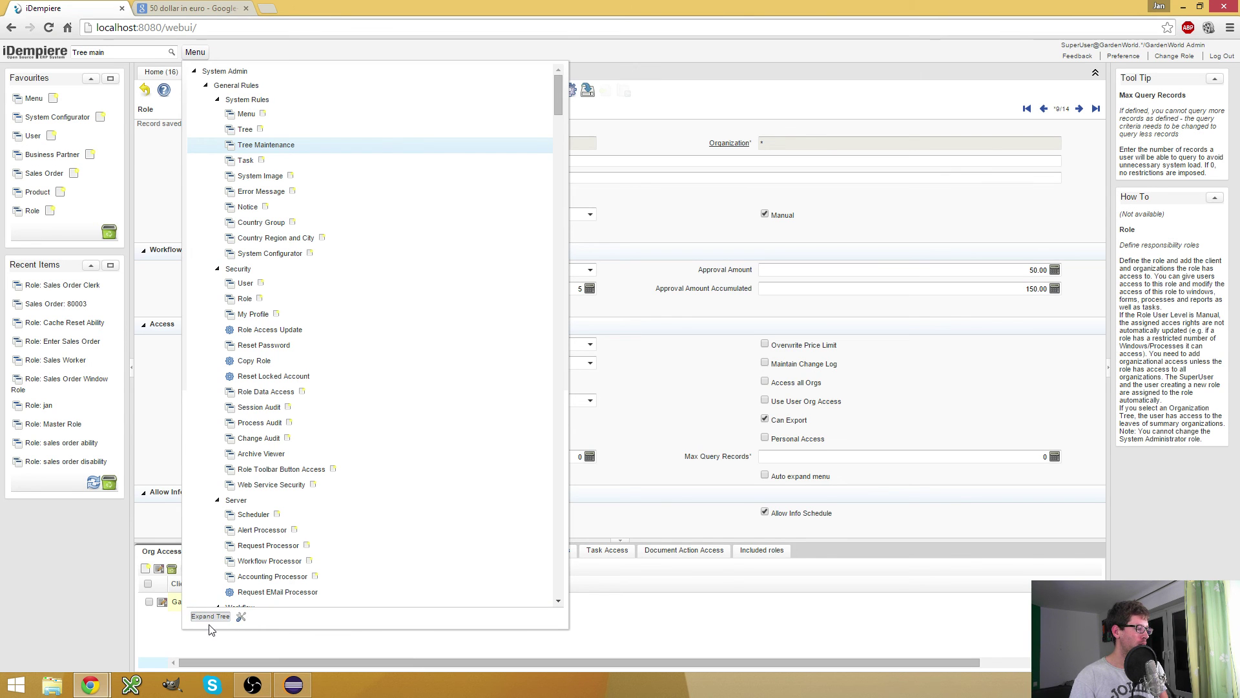
click(194, 71)
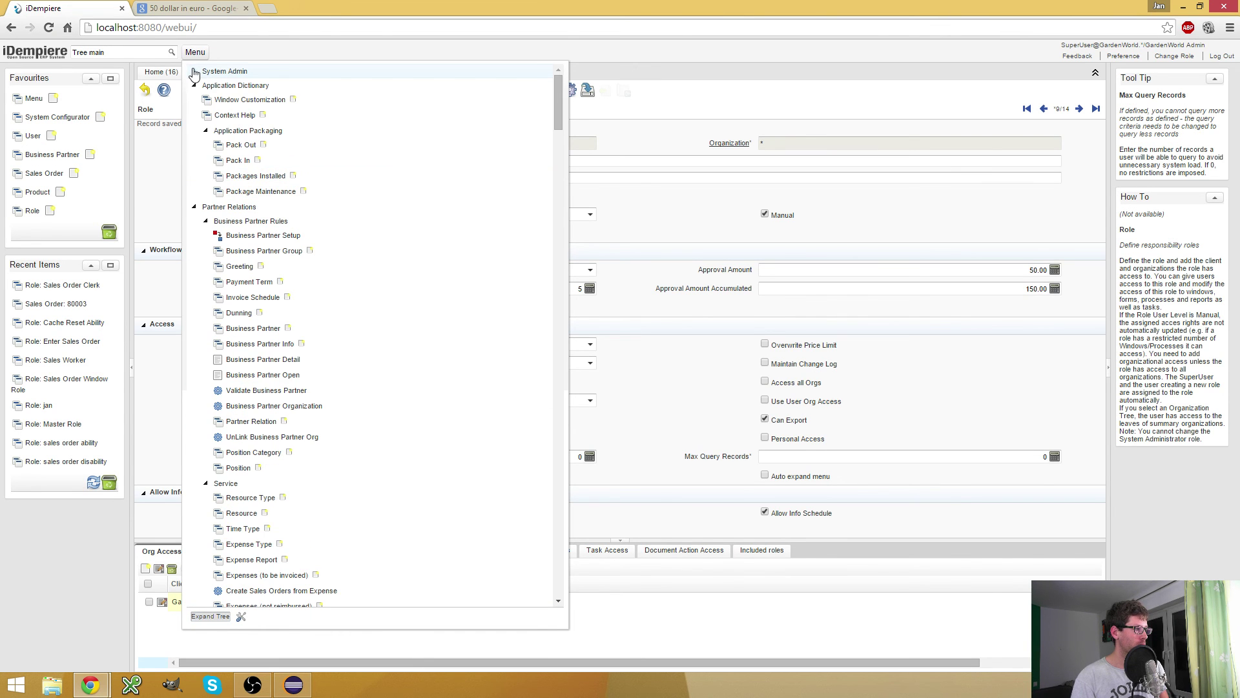
click(209, 617)
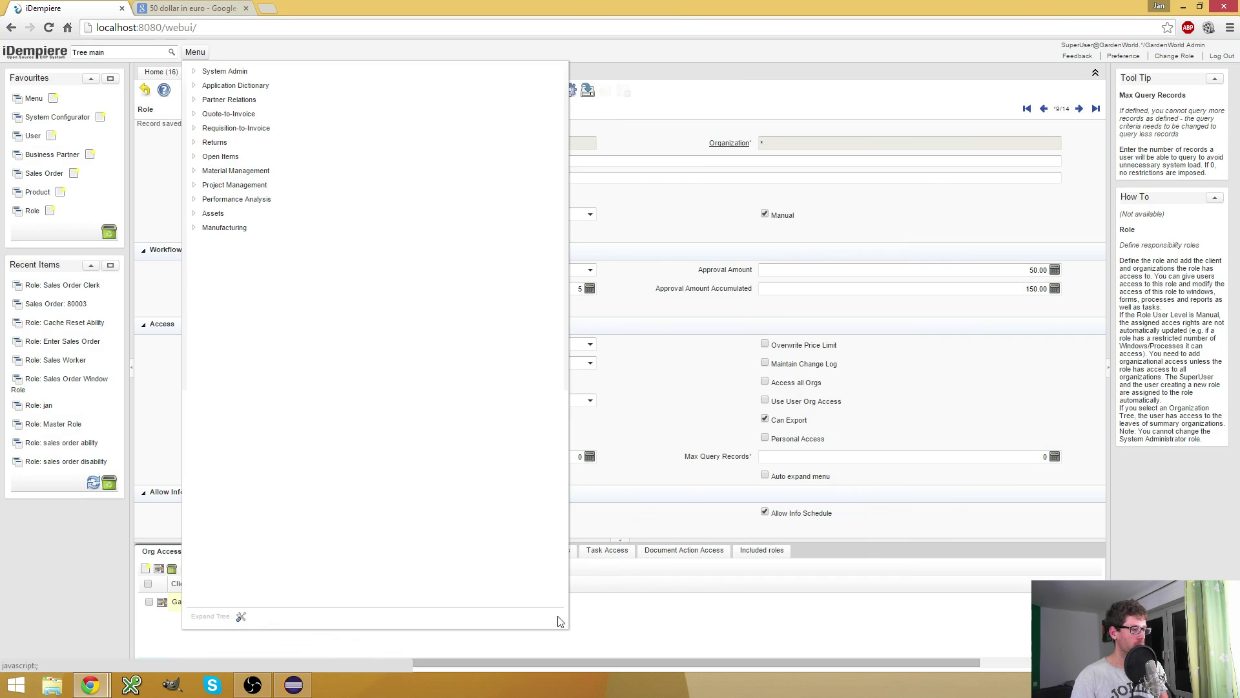
click(679, 508)
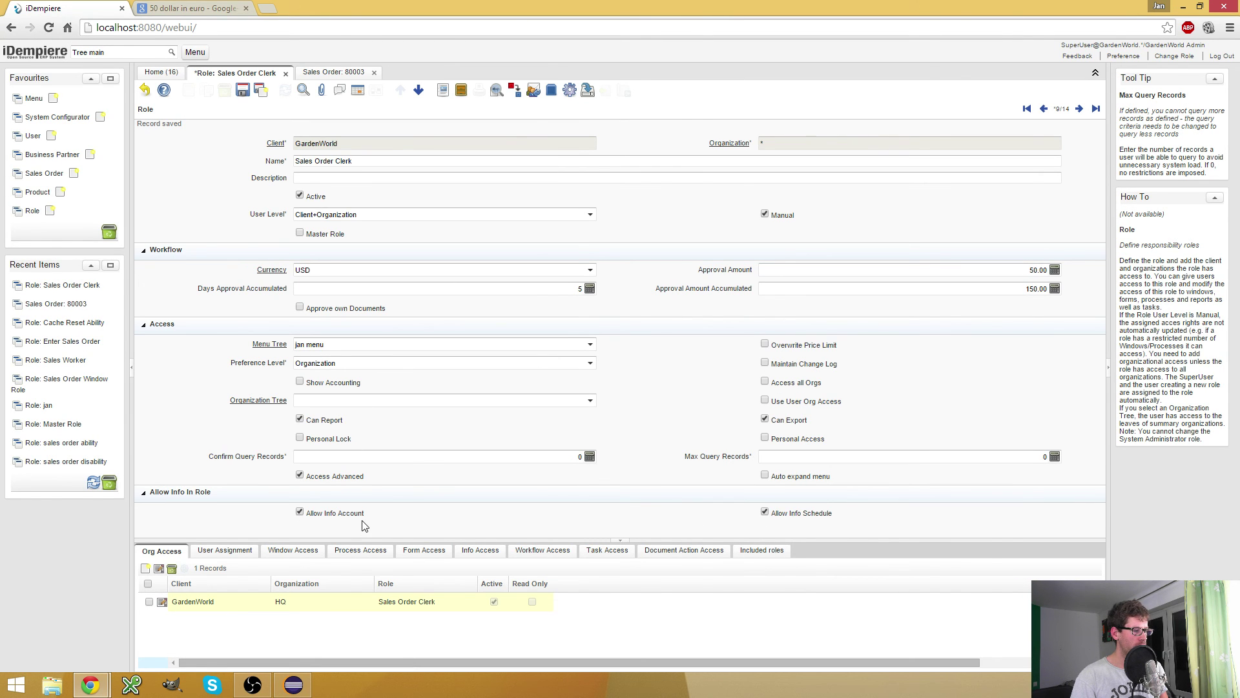
View Schedule Info from the home page, close it and return to the Sales Order Clerk role record
double_click(818, 513)
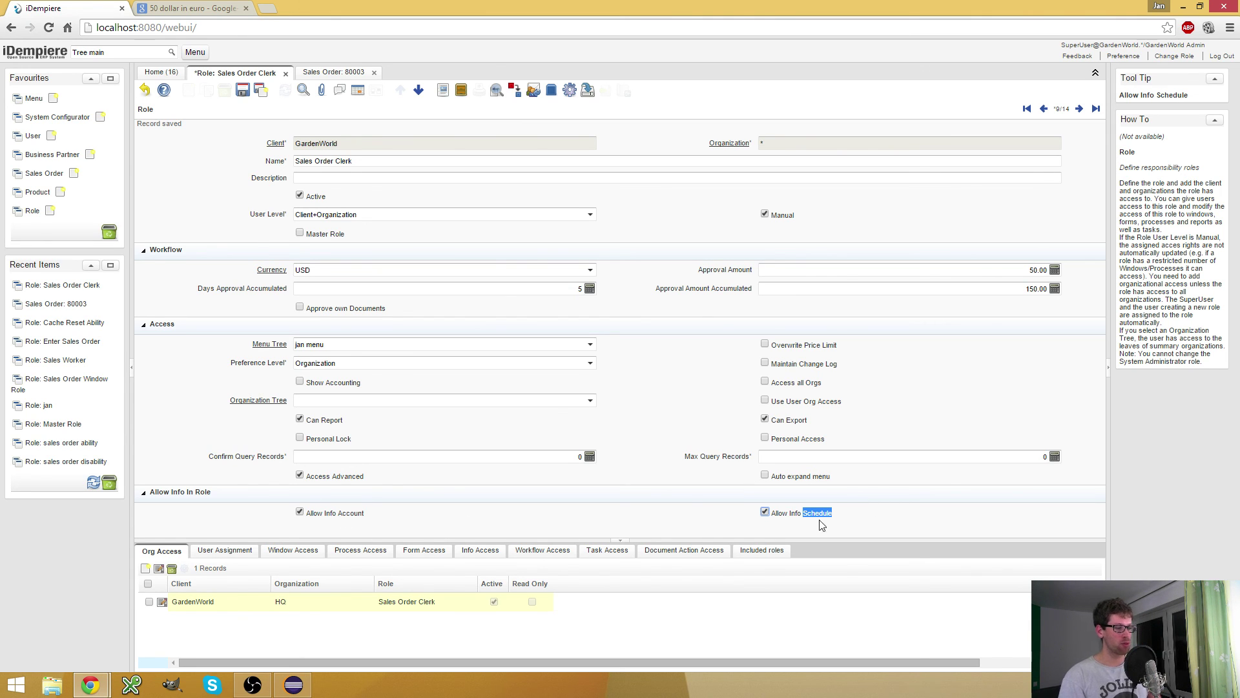
click(349, 522)
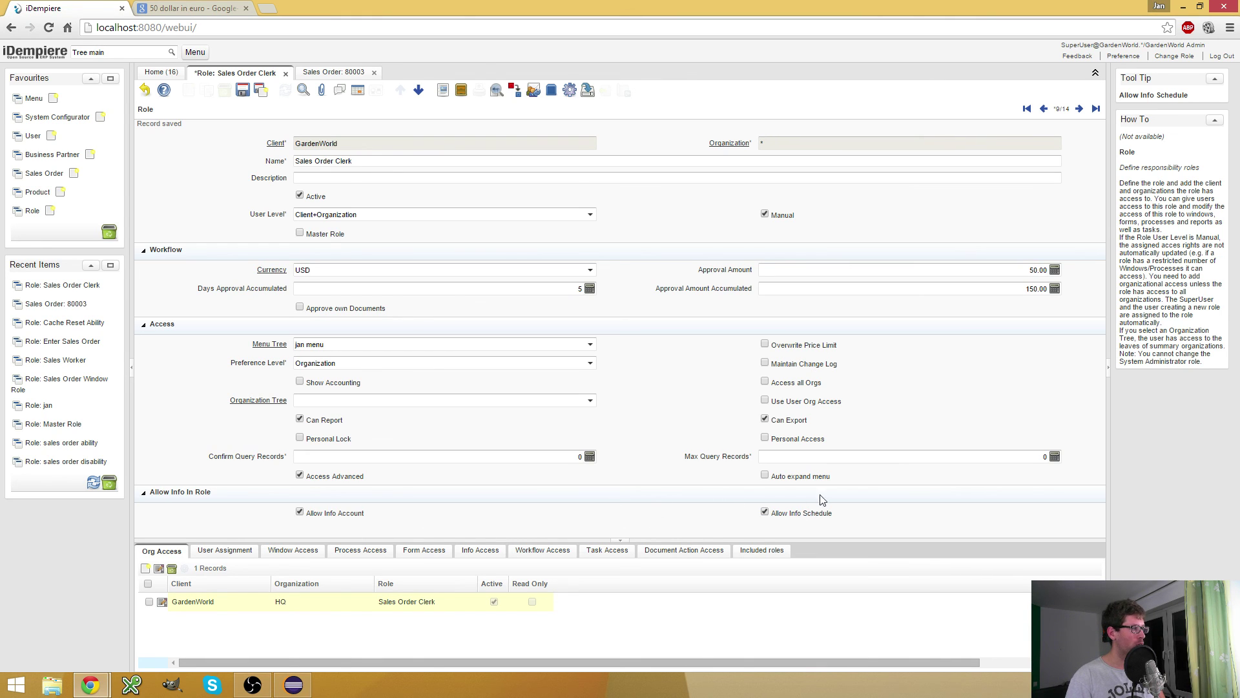
click(162, 72)
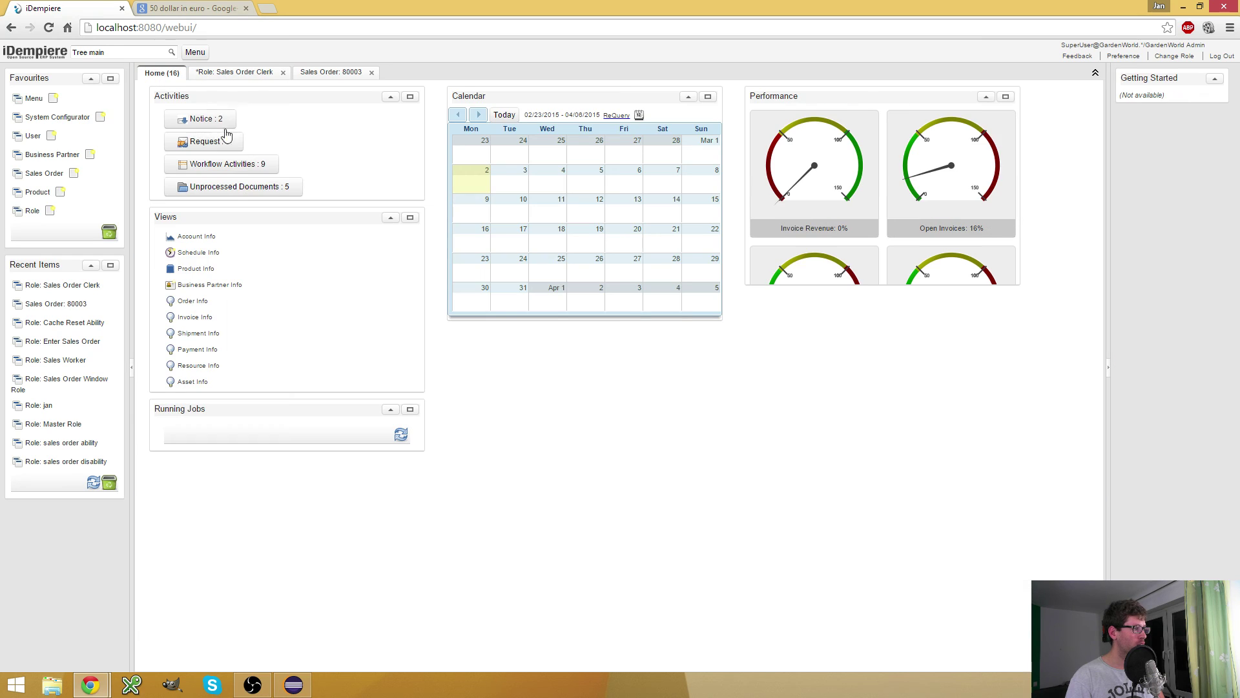
click(201, 253)
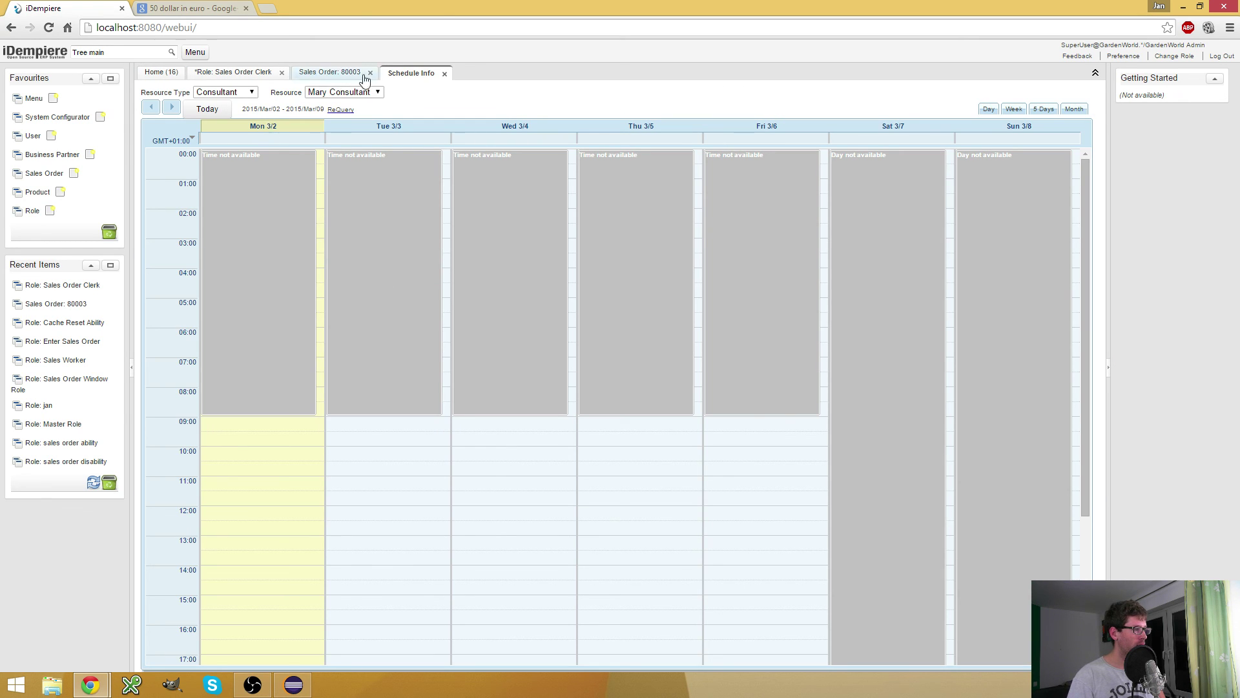
click(446, 74)
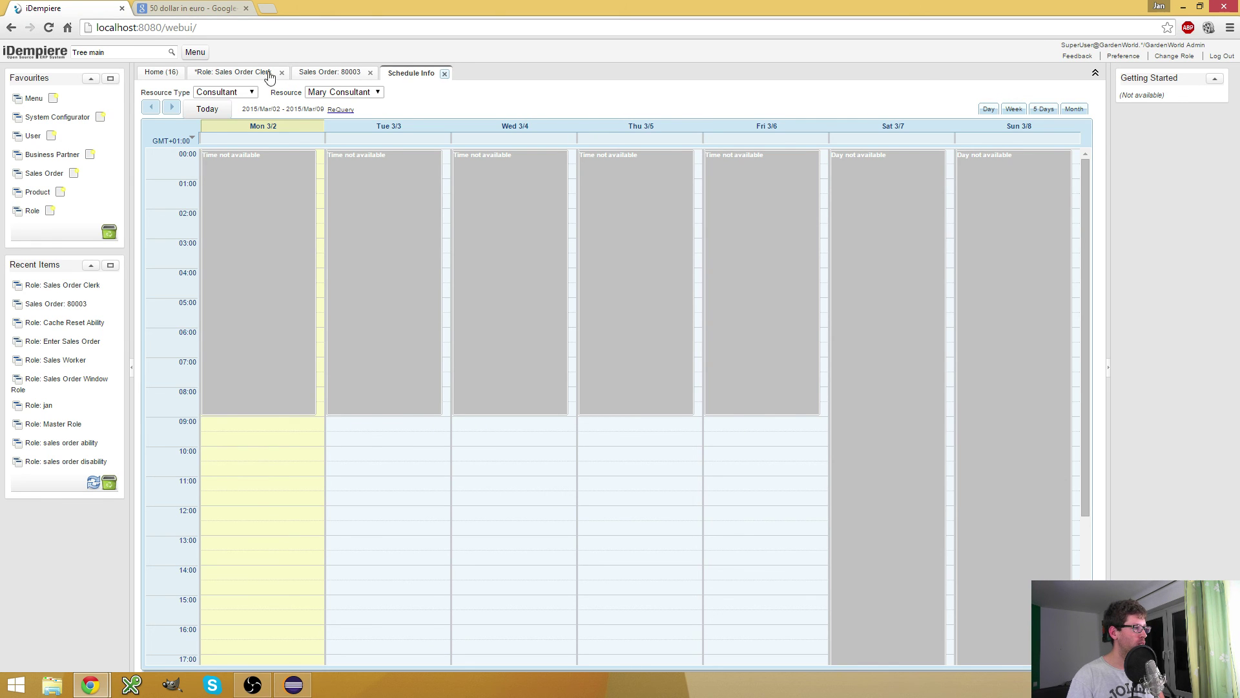
click(252, 77)
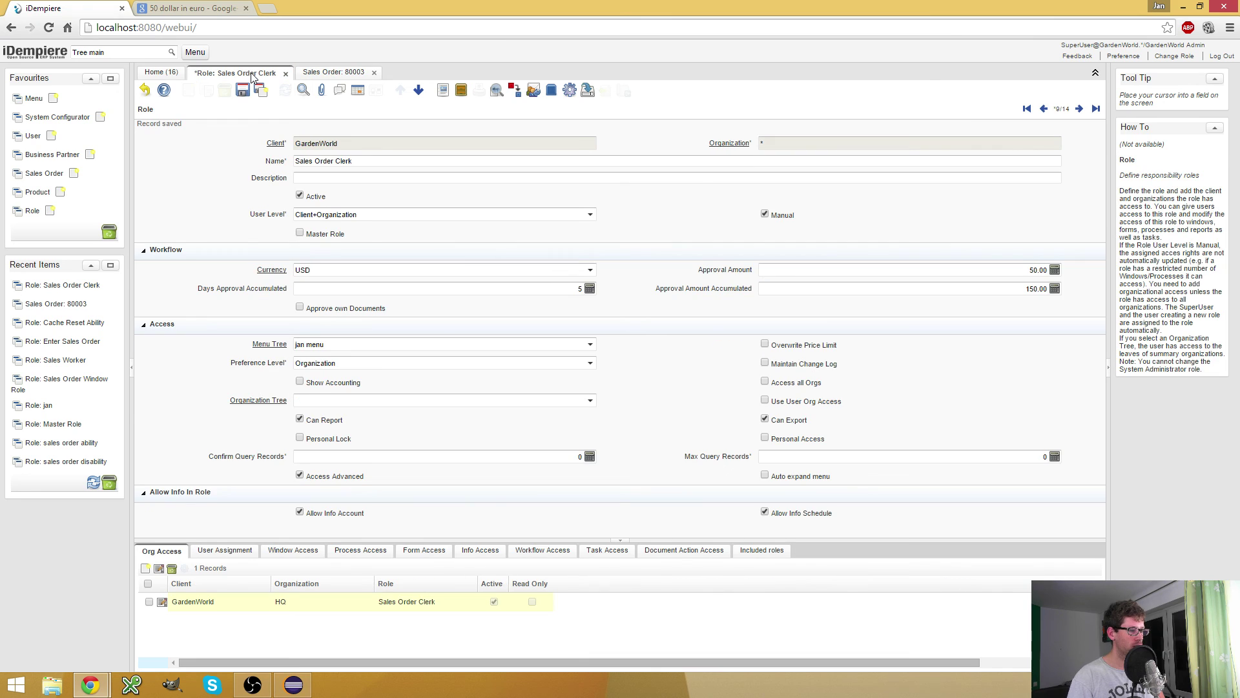
Open Account Info from the home page and check which info views the Sales Order Clerk session offers on its home page
click(162, 72)
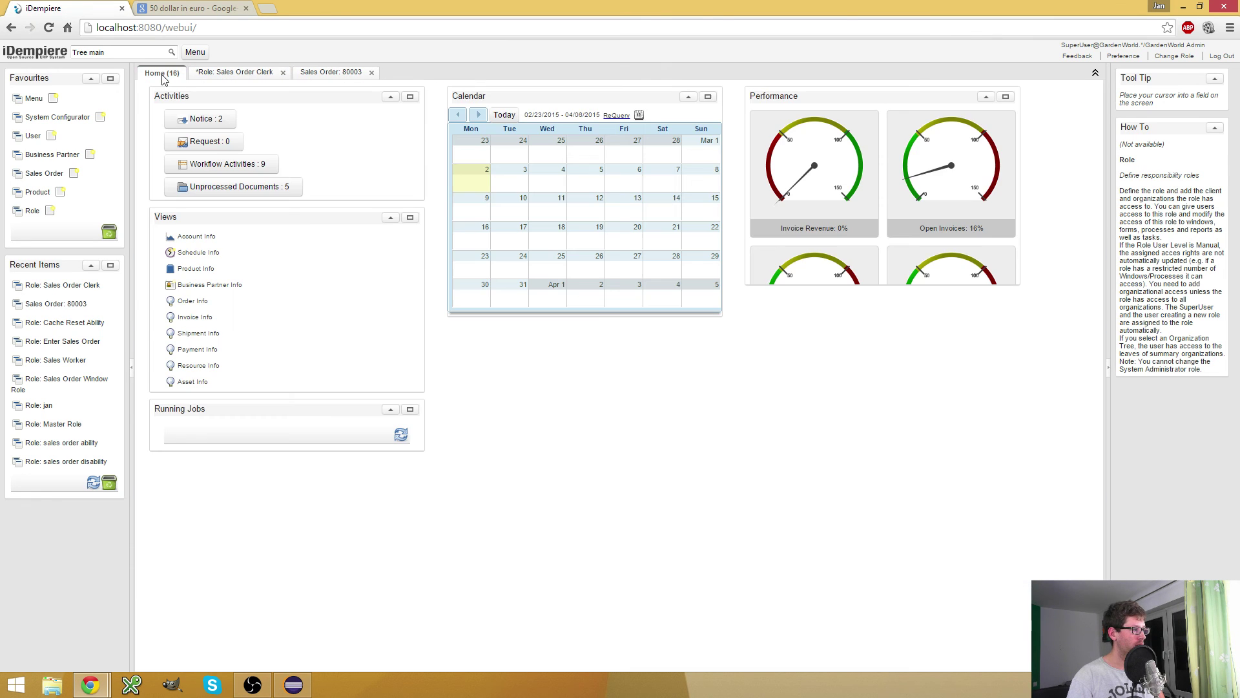
click(199, 237)
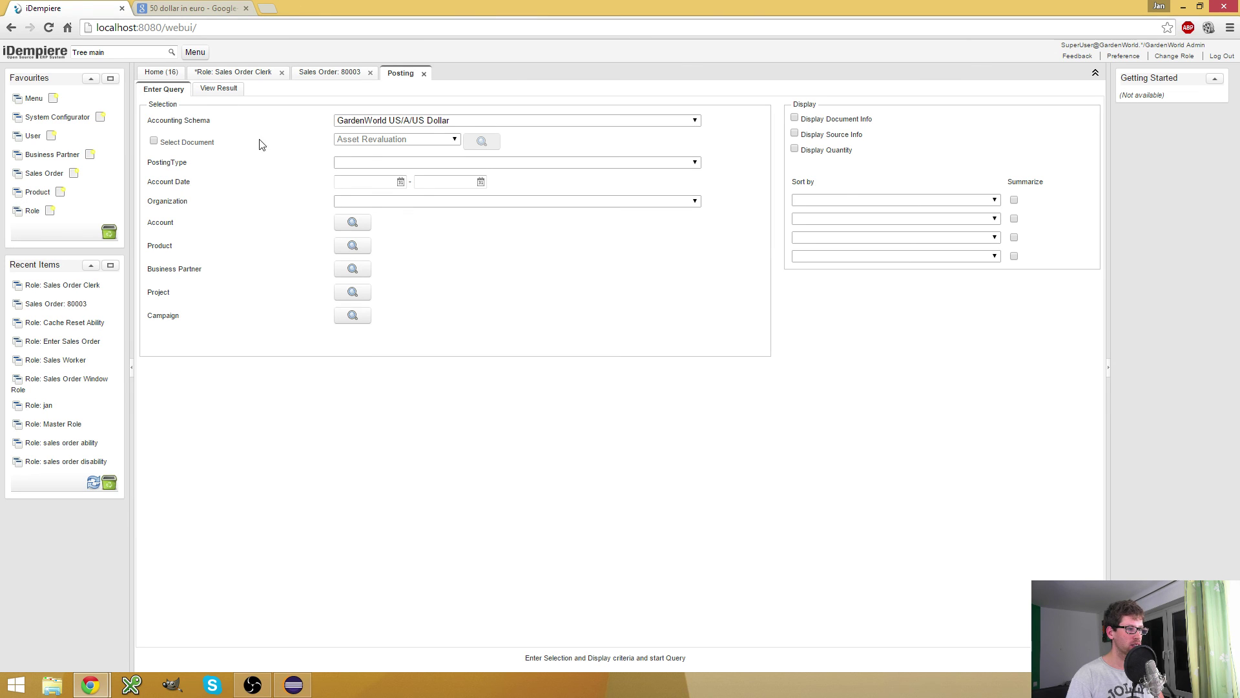
mouse_move(97, 684)
click(224, 619)
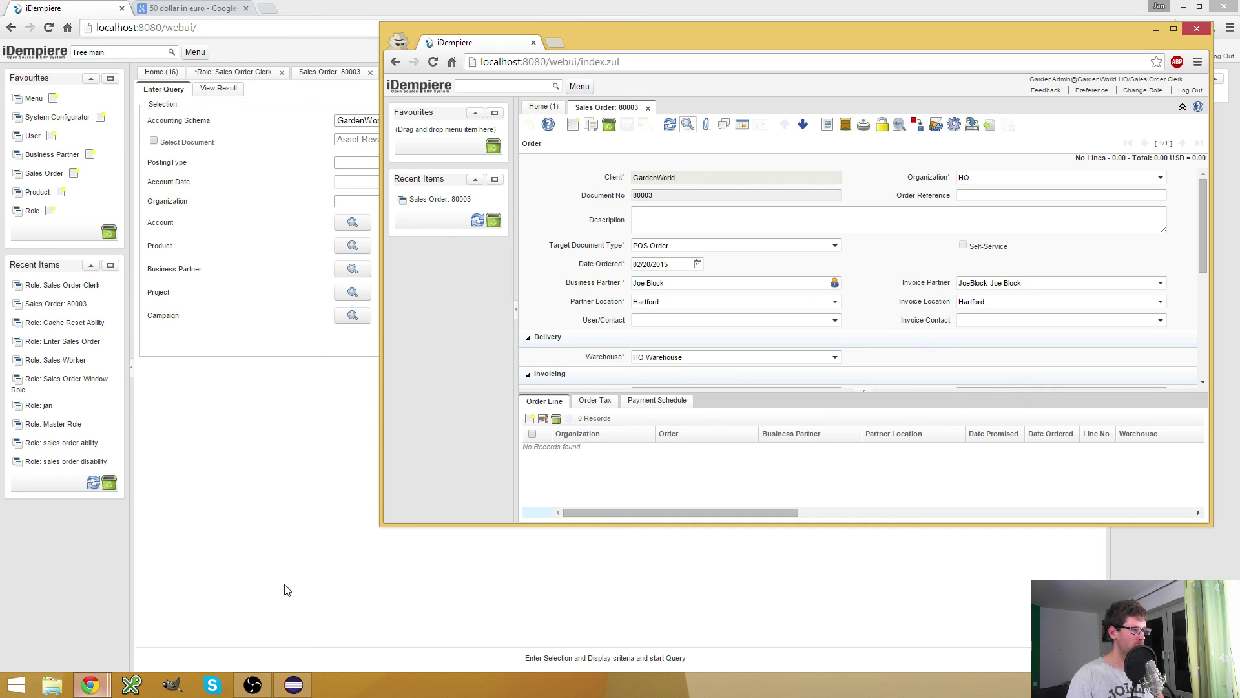
click(544, 107)
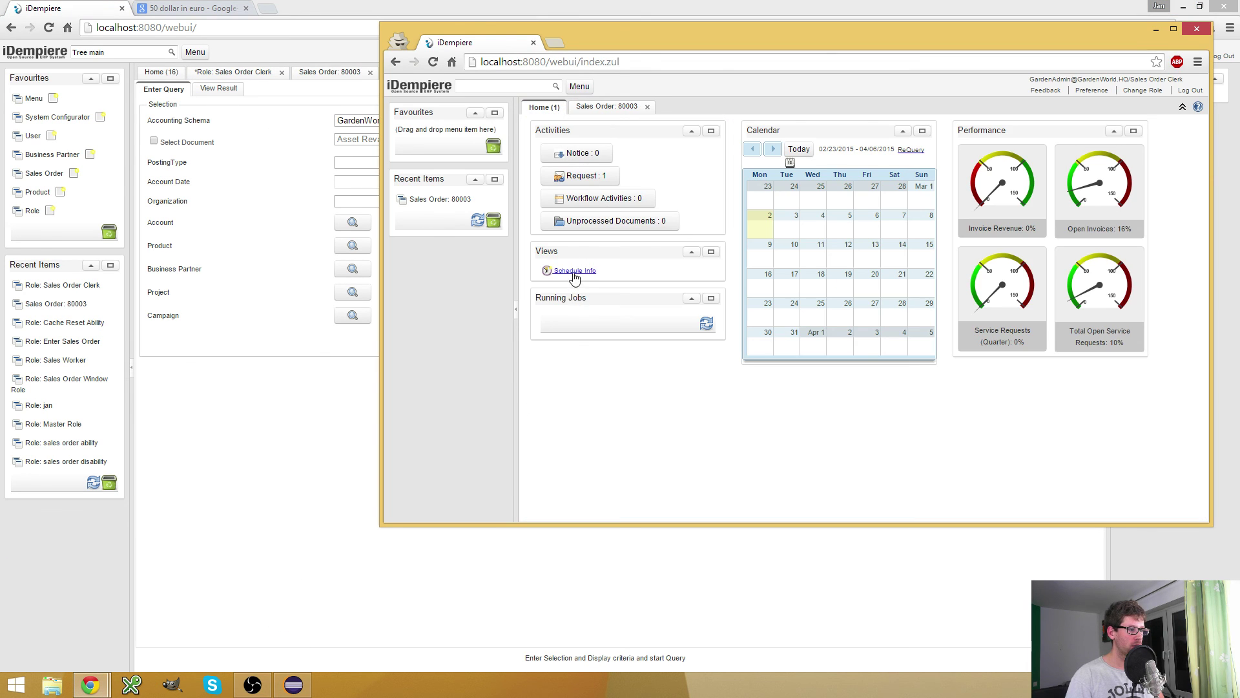
drag(624, 38, 1239, 193)
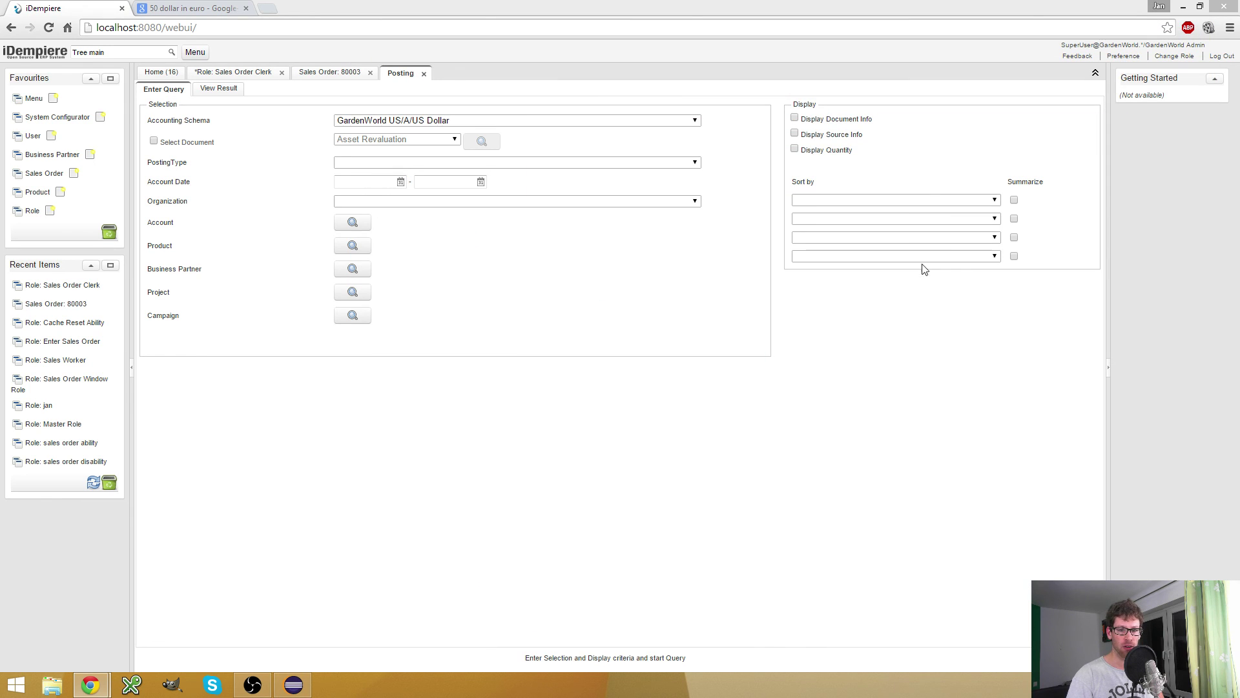
Close the Posting view and save the Sales Order Clerk role record
click(424, 74)
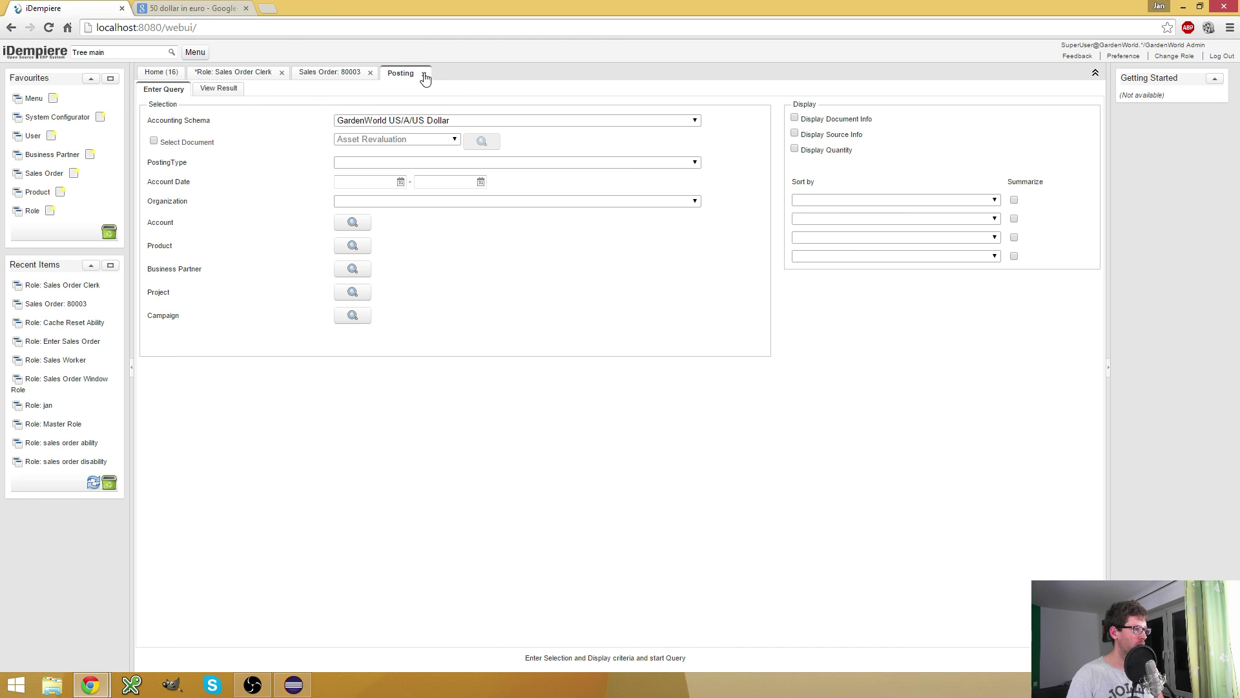
click(423, 74)
click(234, 72)
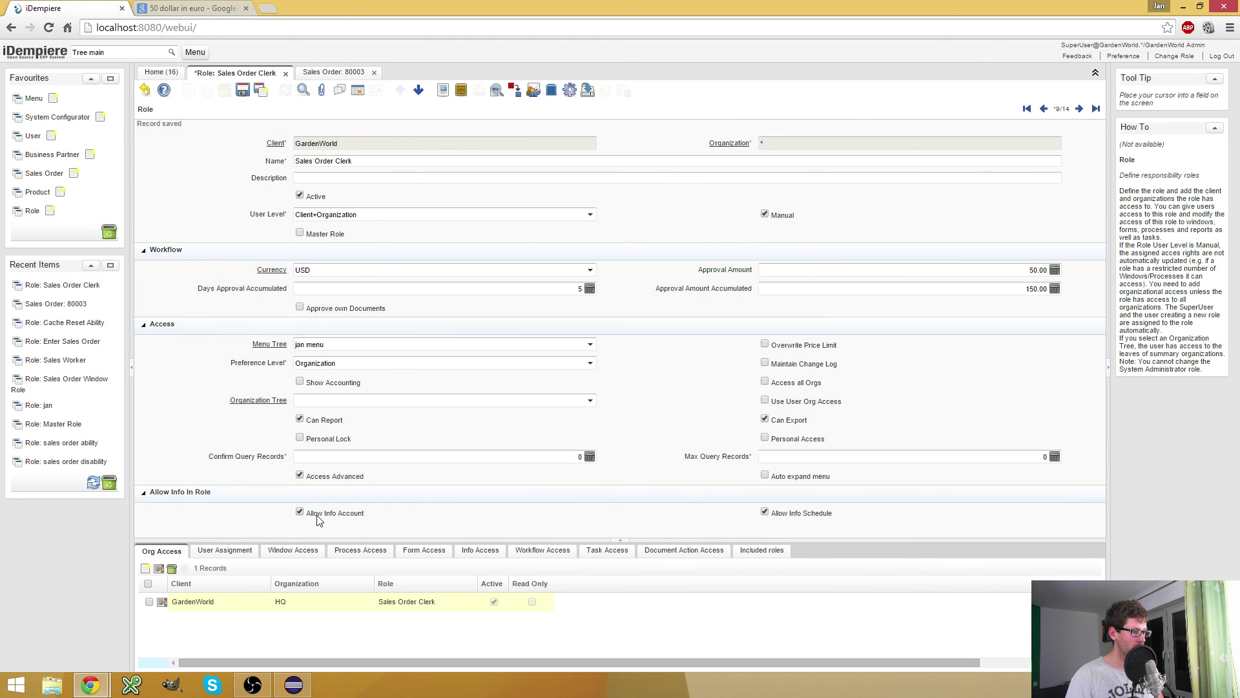
click(242, 90)
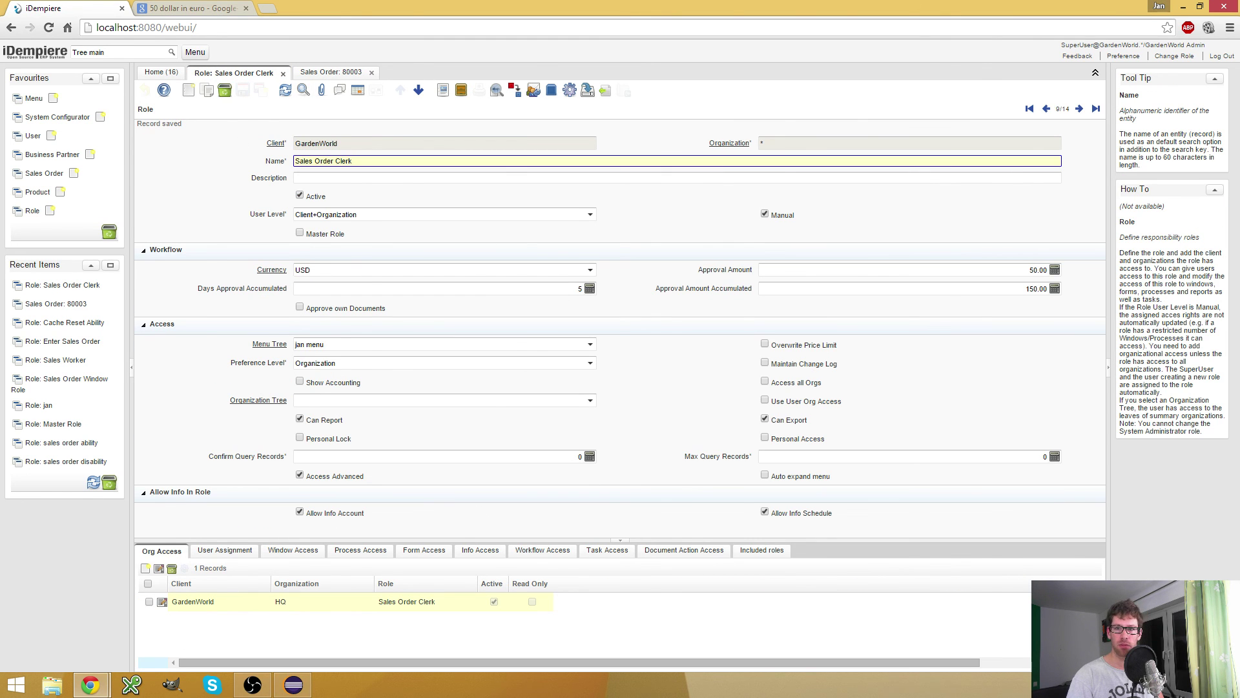
Re-enter the other browser session with the Sales Order Clerk role at HQ, view Schedule Info there and close it
drag(1239, 139, 772, 54)
click(1043, 115)
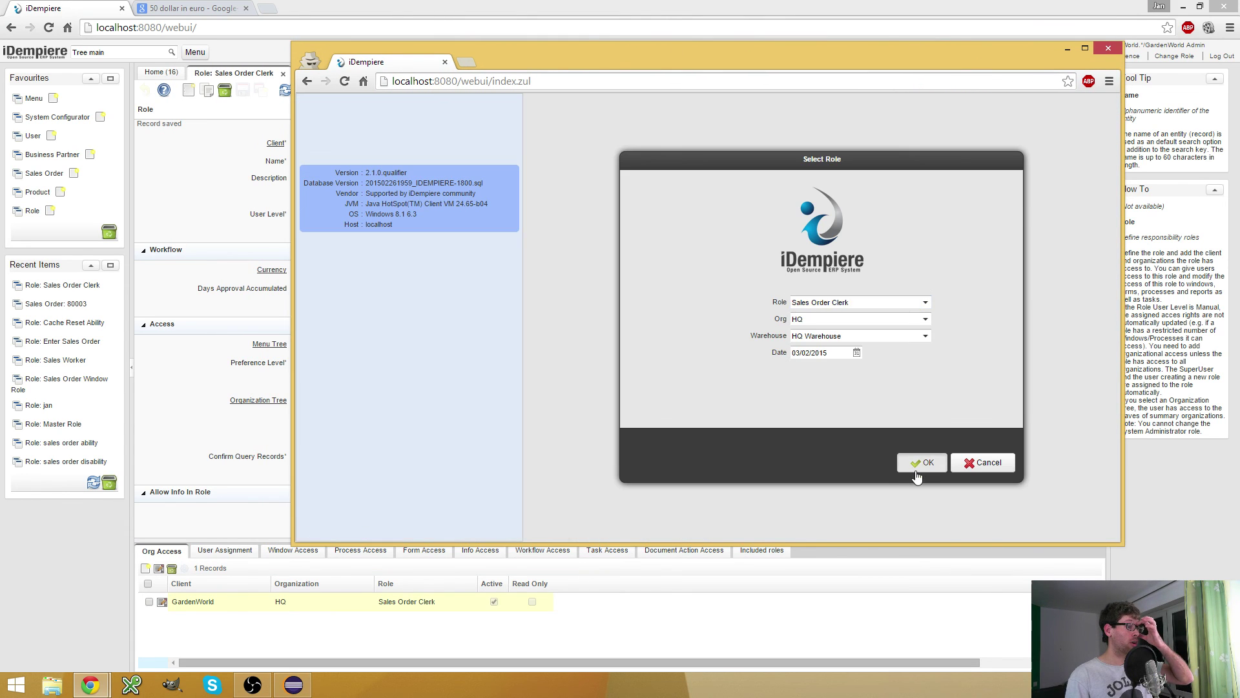
click(912, 464)
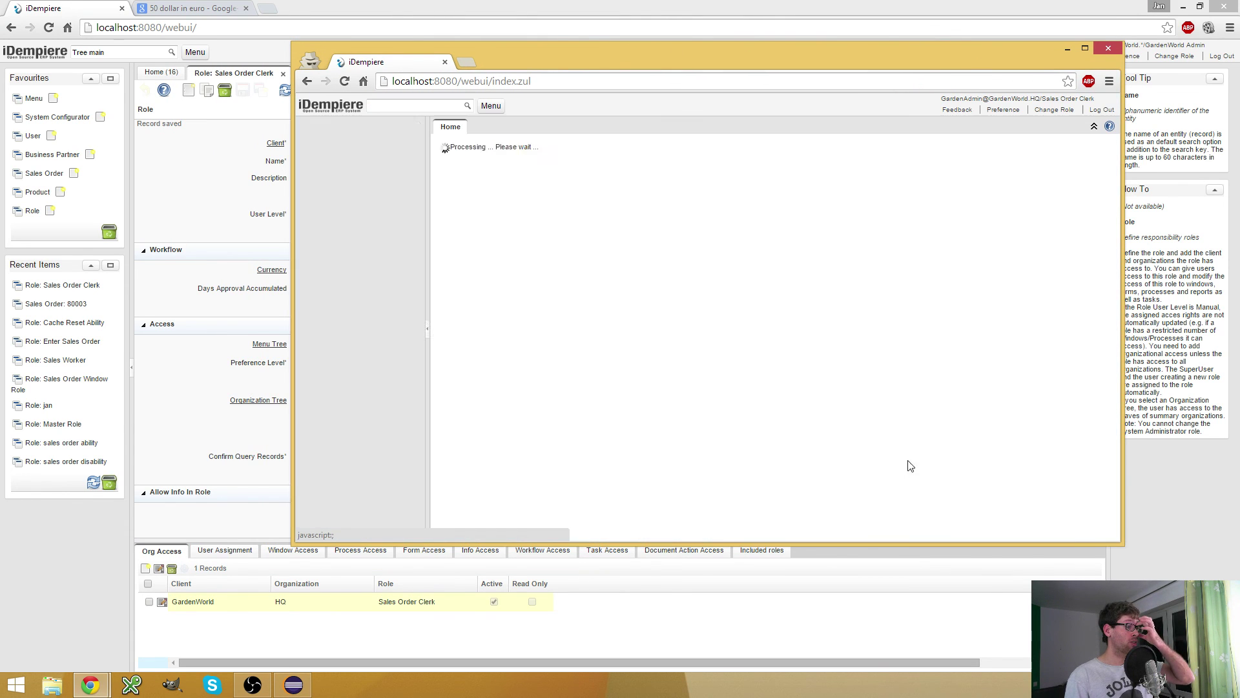
click(502, 292)
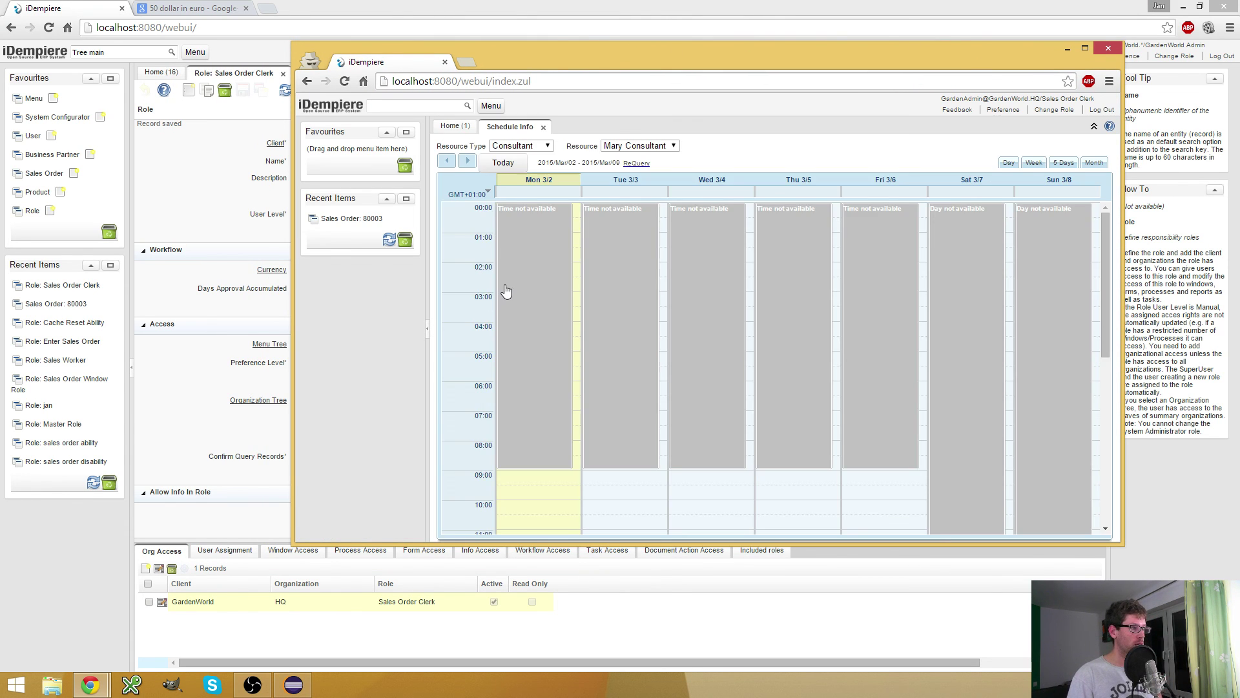
click(544, 127)
Disable Allow Info Schedule for the Sales Order Clerk role and save the record
click(224, 492)
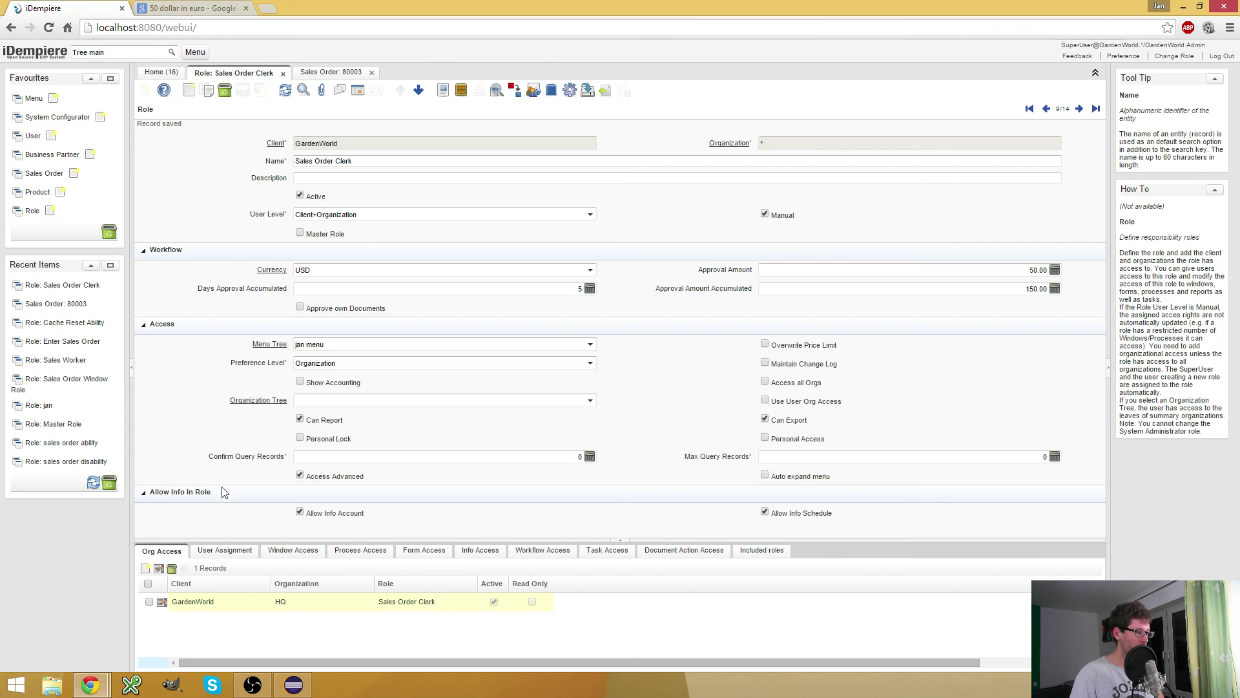
click(815, 514)
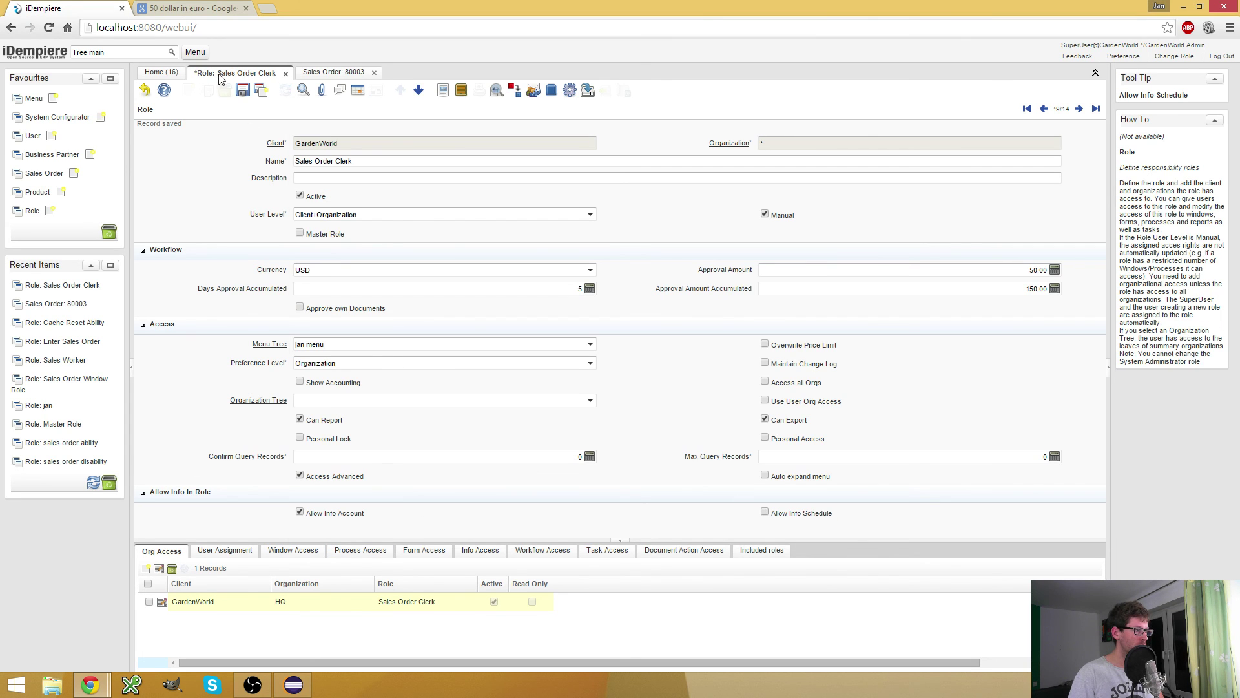
click(242, 90)
Re-select the Sales Order Clerk role in the other session, check its home page Views, and return to the role record
key(alt+Tab)
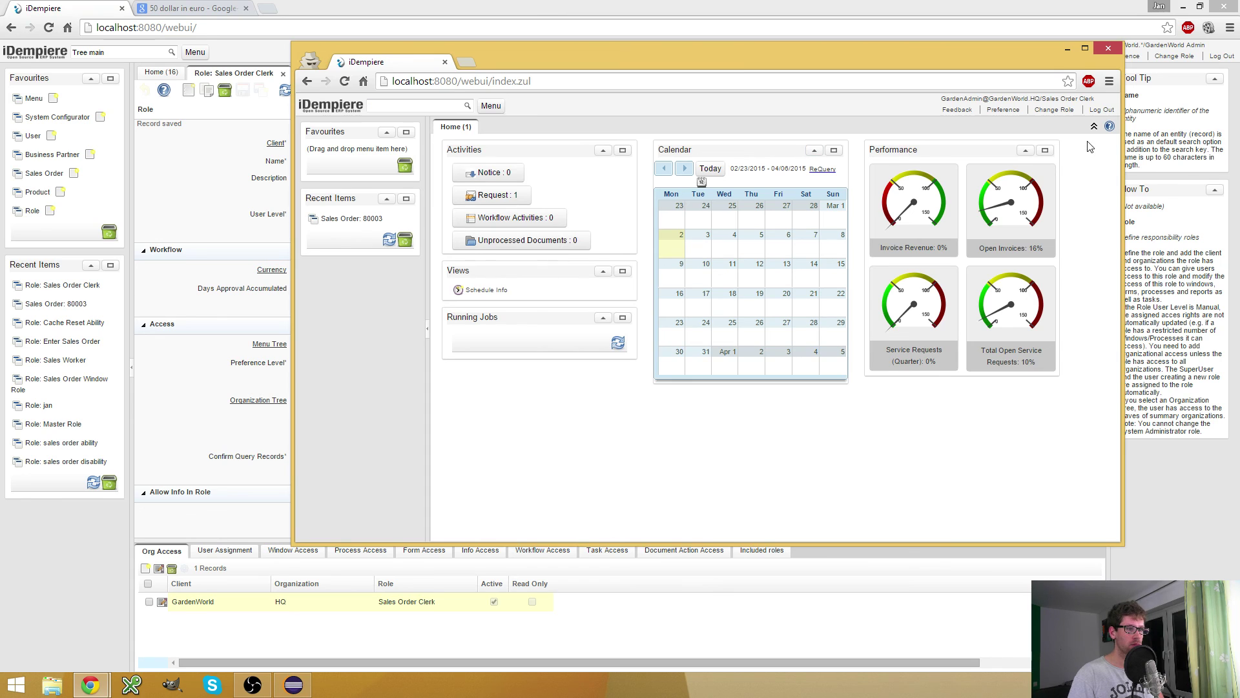
click(1049, 110)
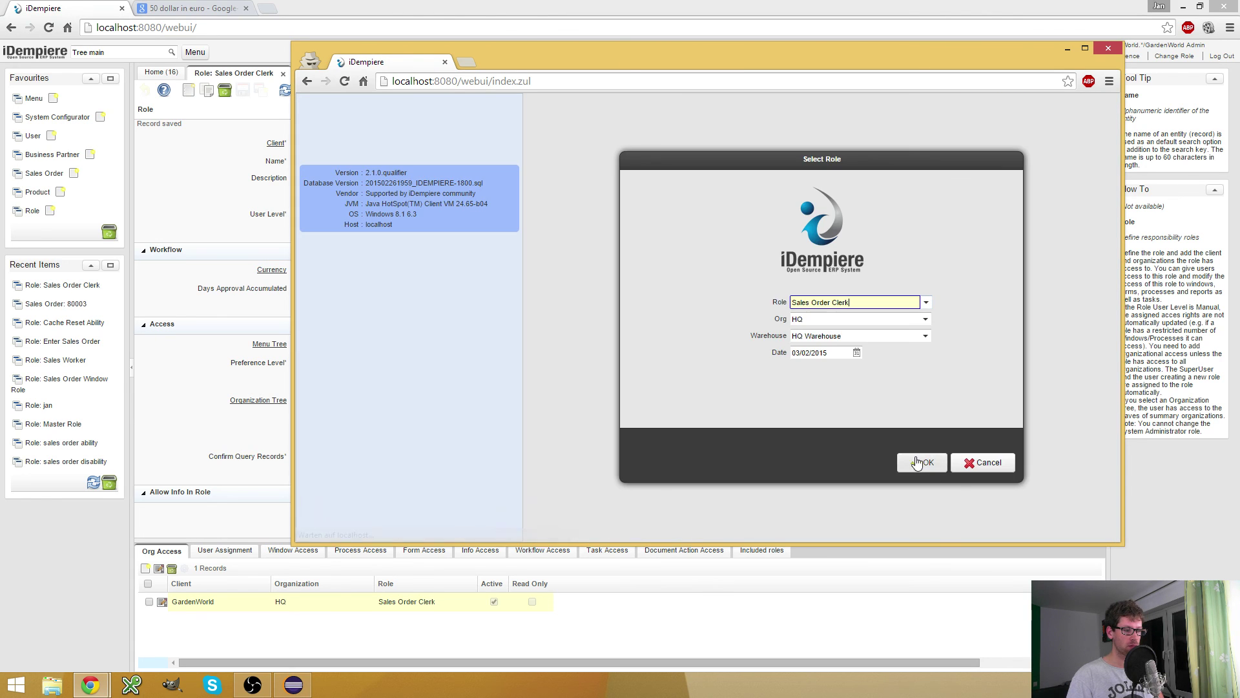
click(917, 463)
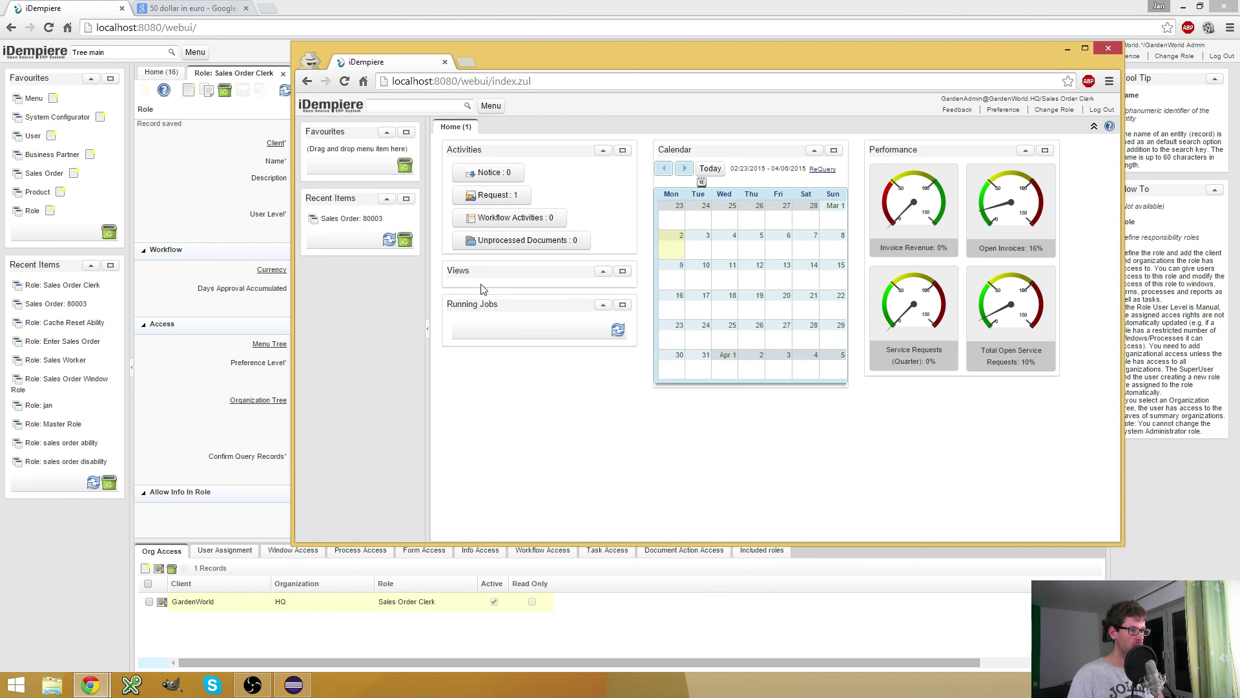
click(140, 455)
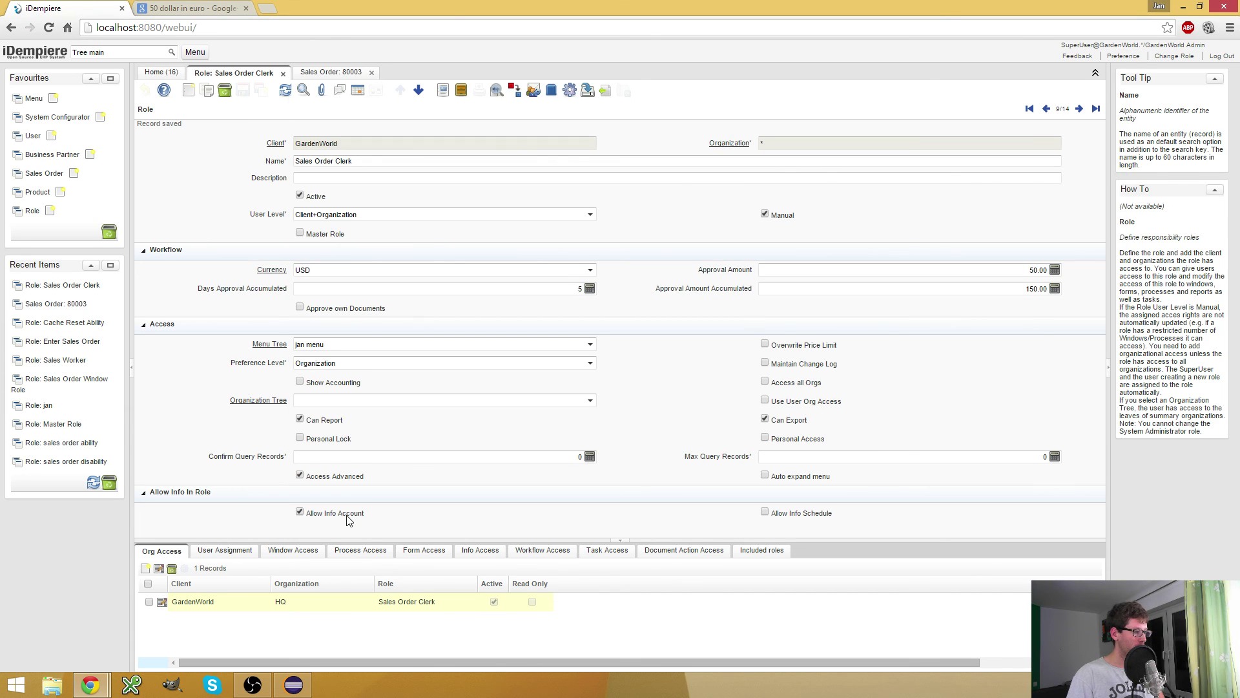
Disable Allow Info Account for the Sales Order Clerk role and save the record
click(347, 516)
click(242, 92)
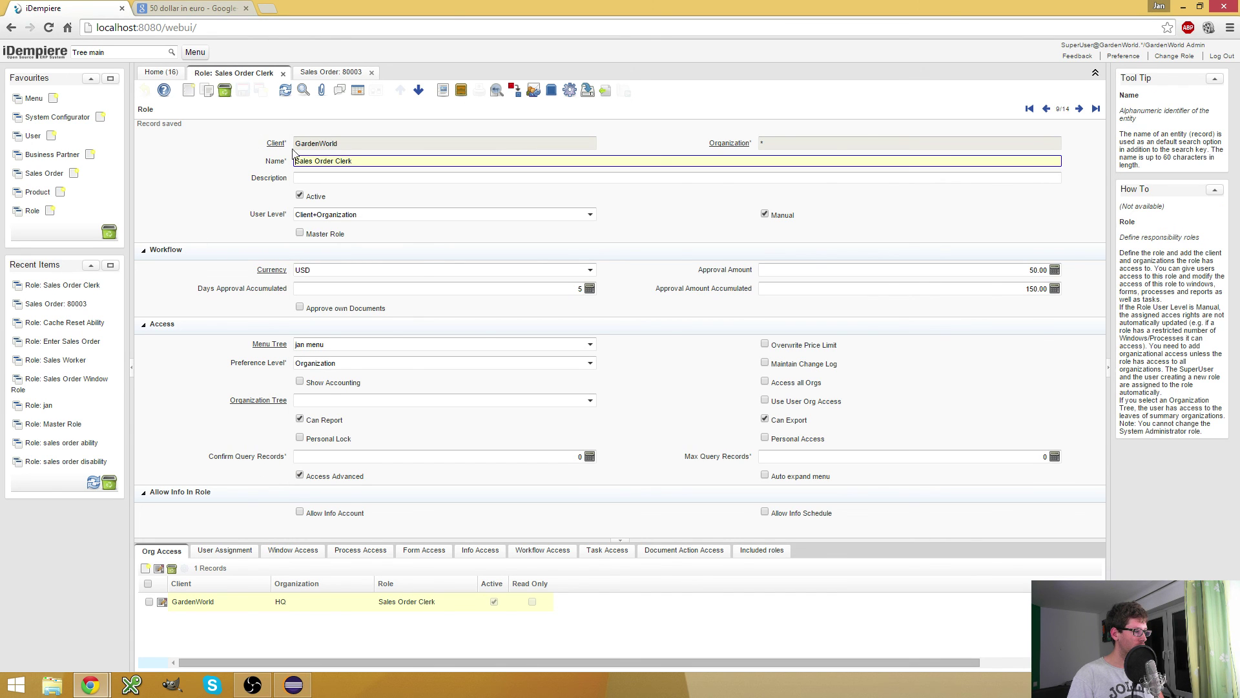
Re-select the Sales Order Clerk role in the other browser session, check the Views on its home page, and return to the role record
key(alt+Tab)
click(1055, 111)
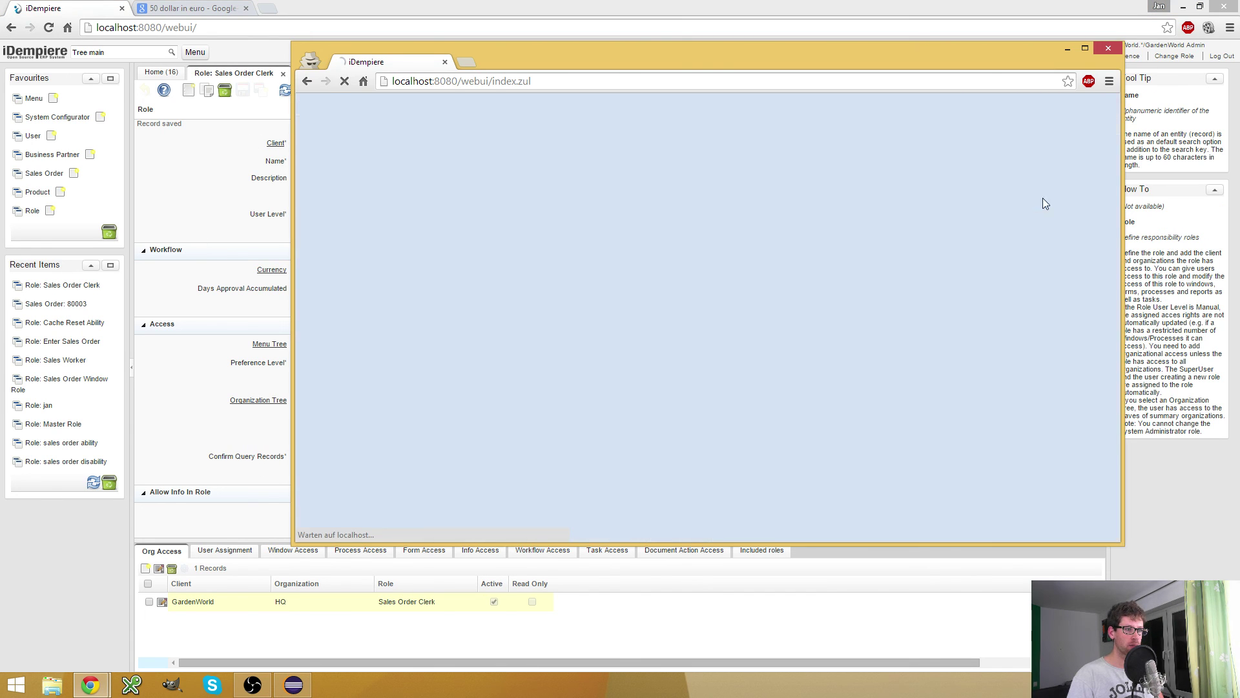
click(918, 462)
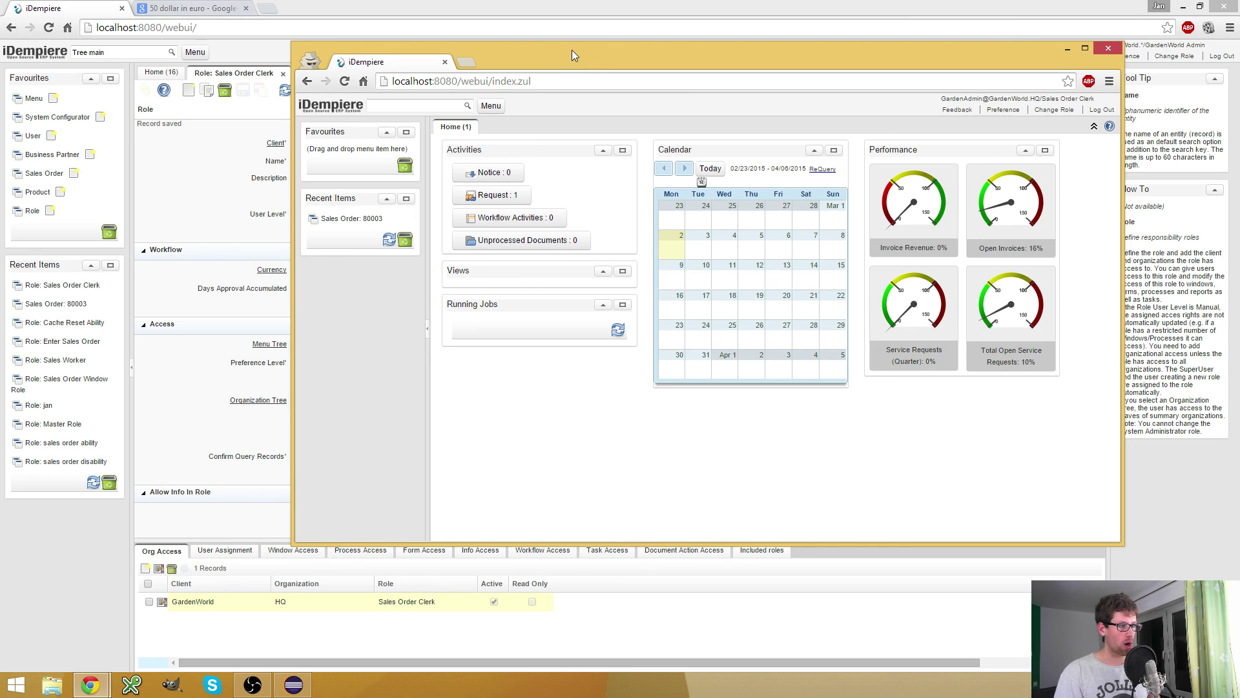
click(575, 10)
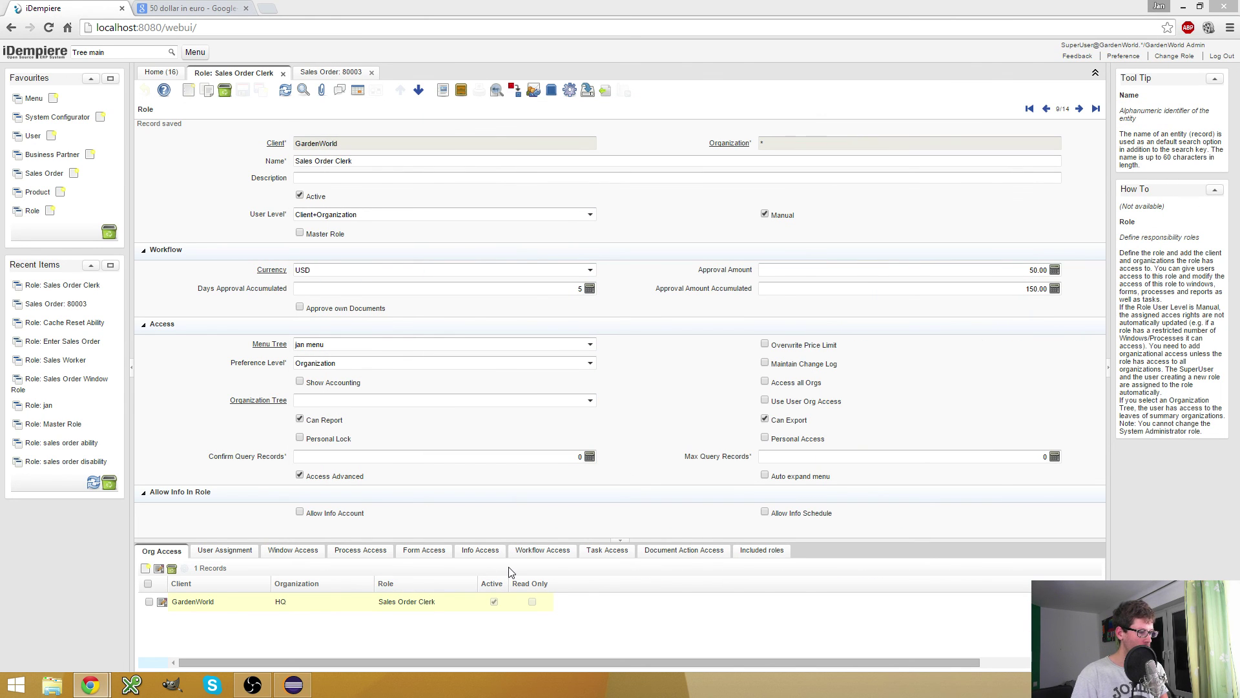
Start an Info Access record for the role, look through the Info Window options, and return to the role without choosing another one
click(478, 551)
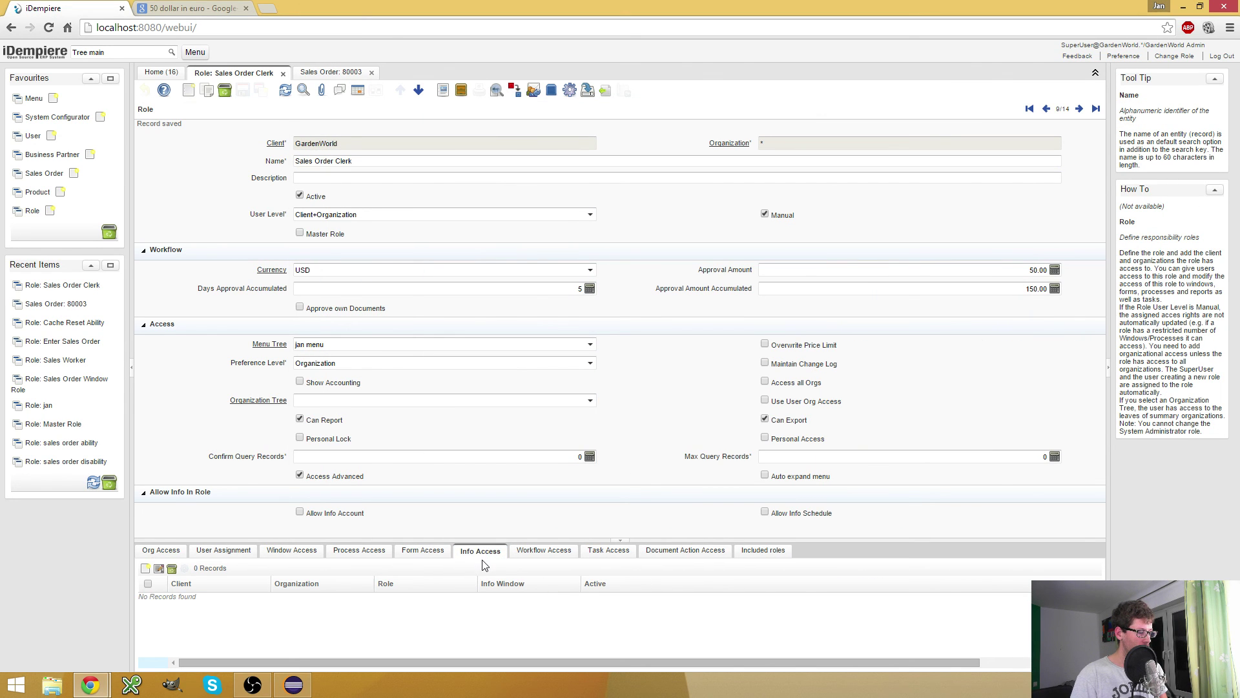
click(153, 571)
click(590, 181)
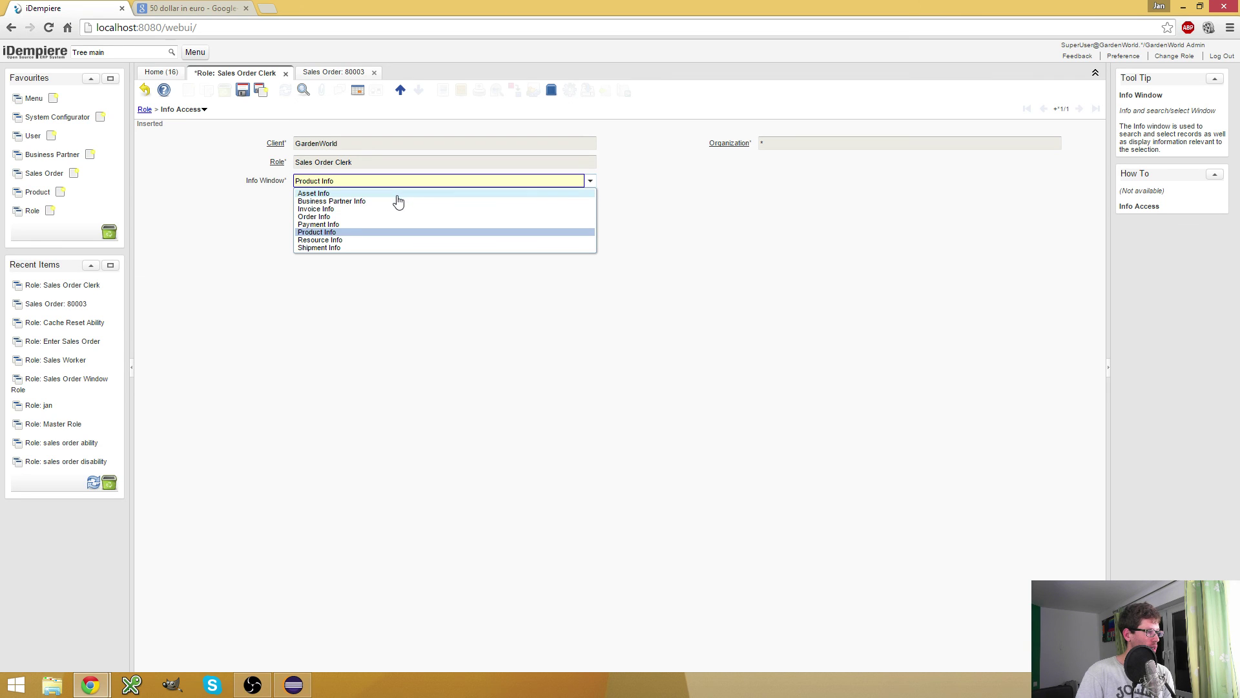
click(414, 369)
click(145, 109)
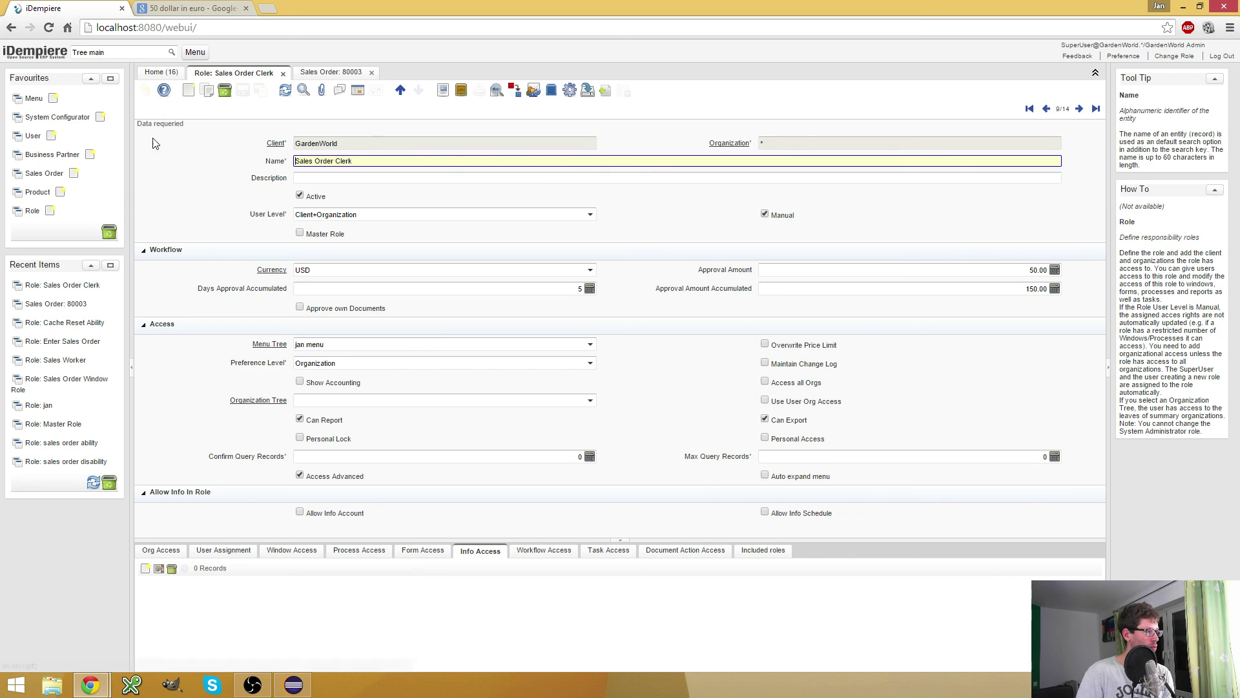
Enable Allow Info Account and Show Accounting for the Sales Order Clerk role and save the record
click(355, 514)
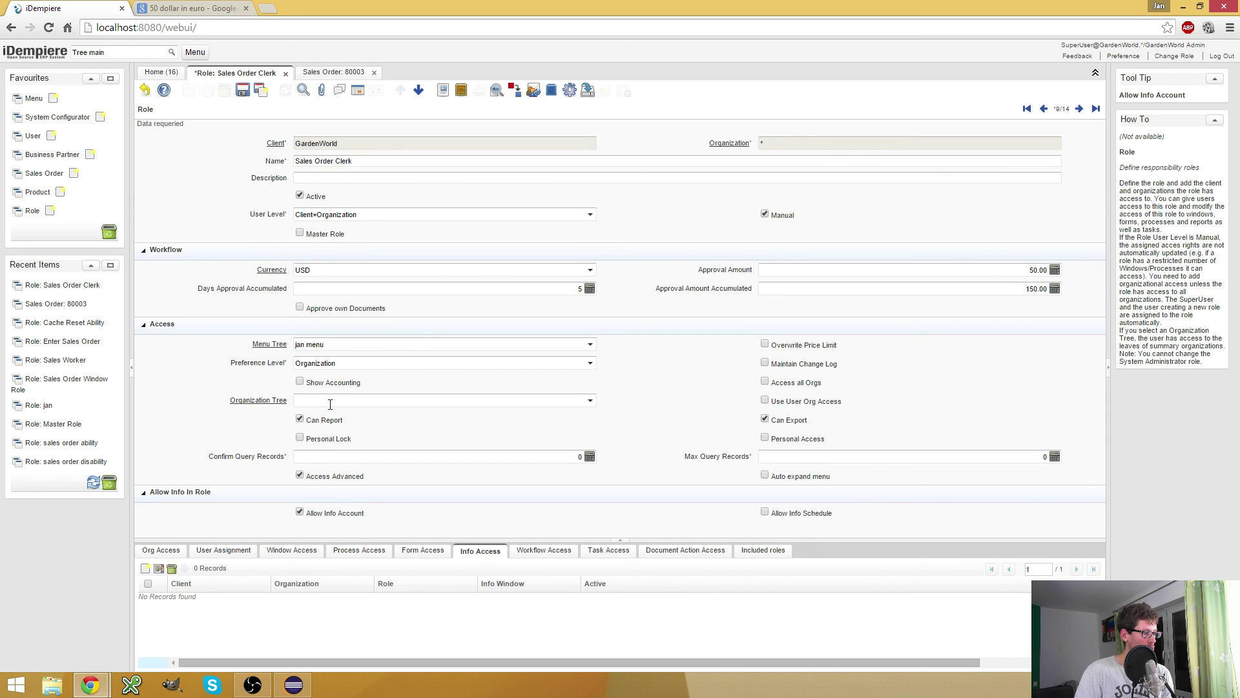
click(347, 387)
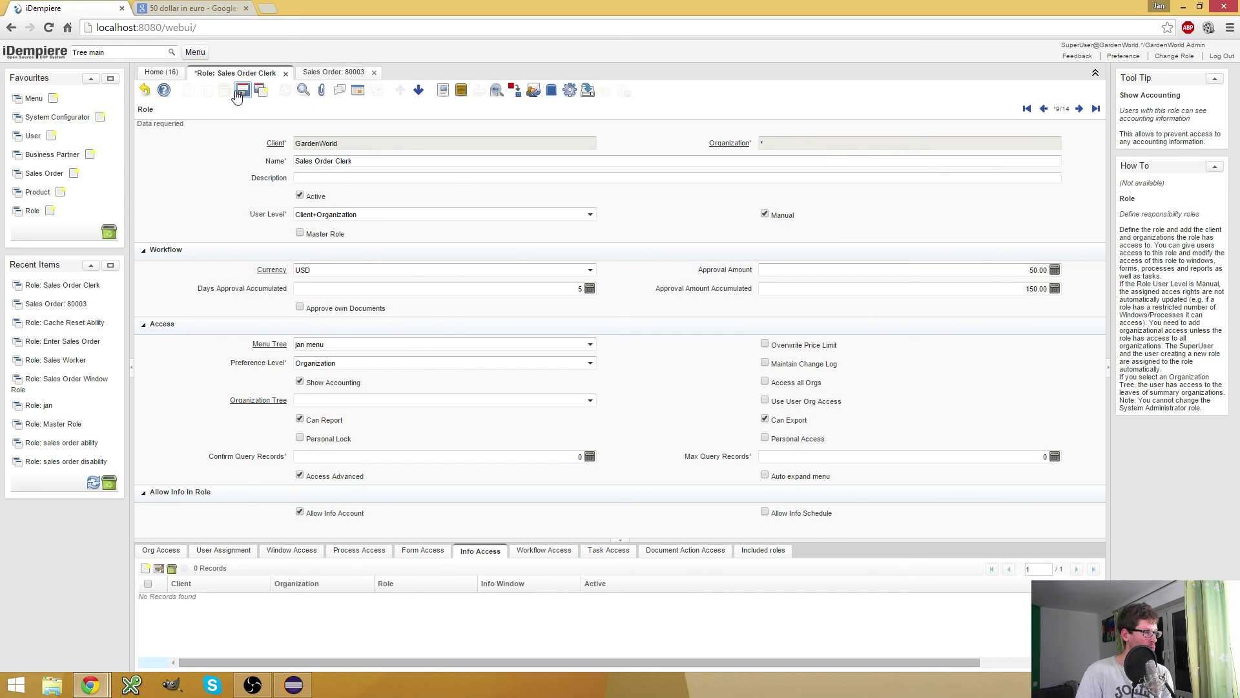
click(243, 90)
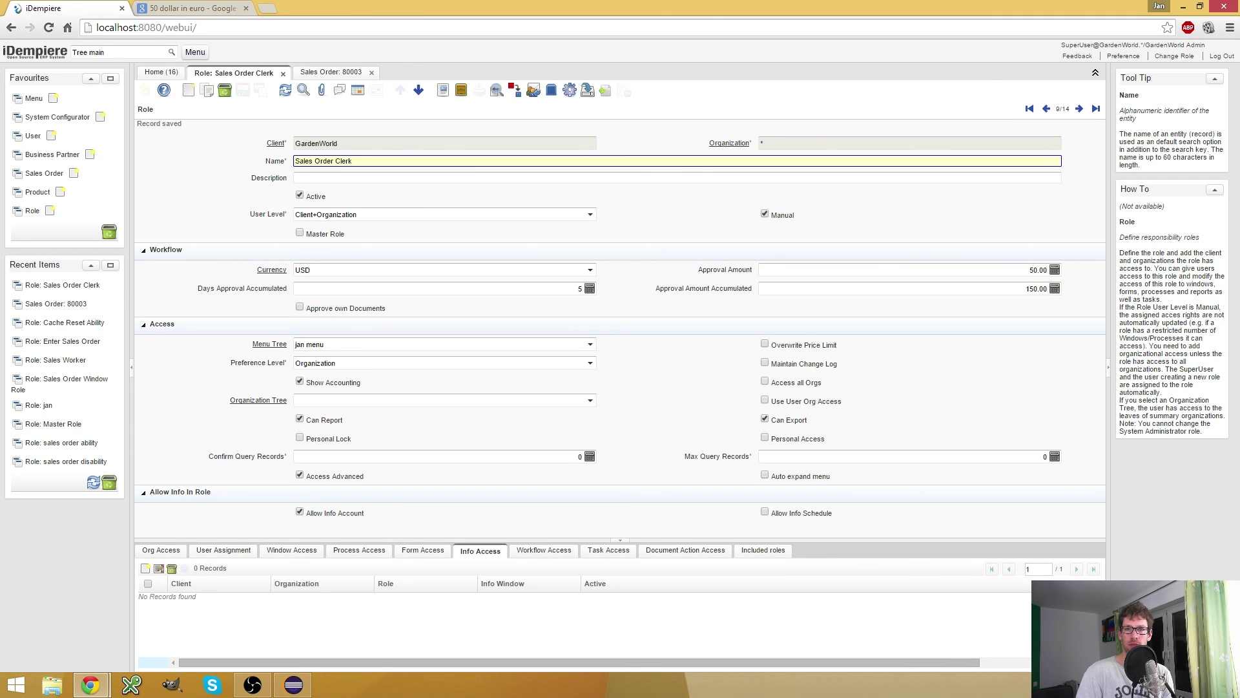
Re-enter the other session as Sales Order Clerk to check its home page Views, and compare them with the Views in the administrator session
drag(749, 697, 666, 56)
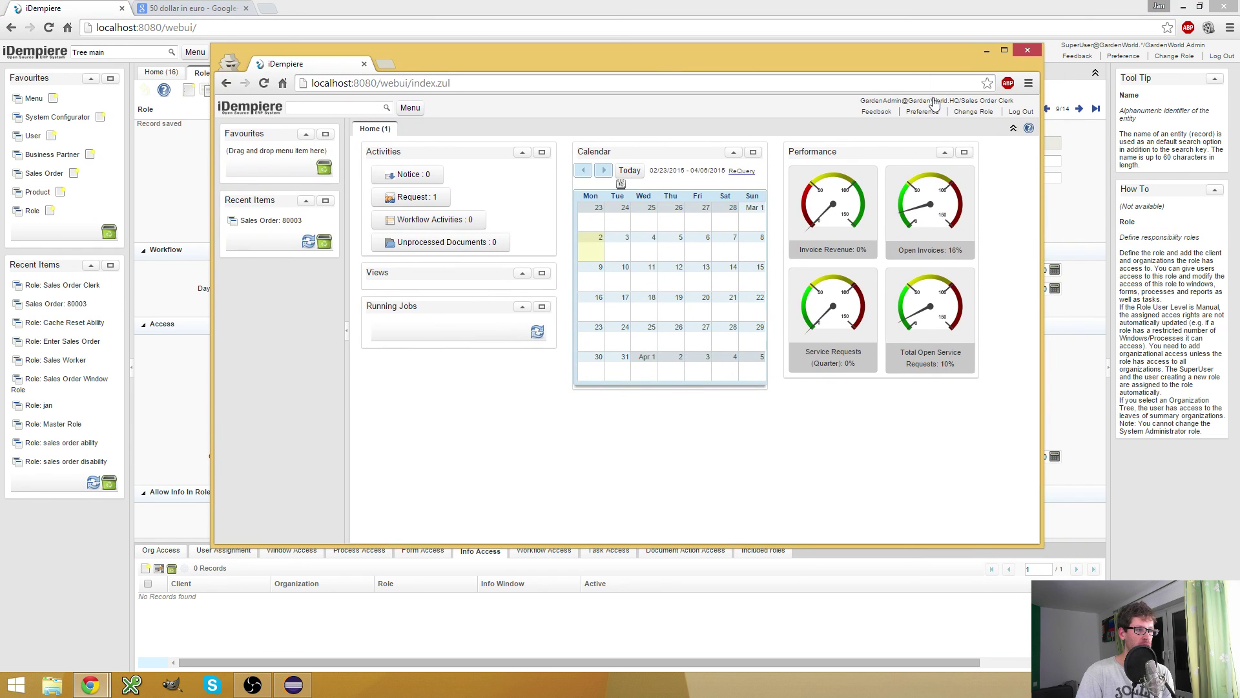
click(980, 114)
click(833, 462)
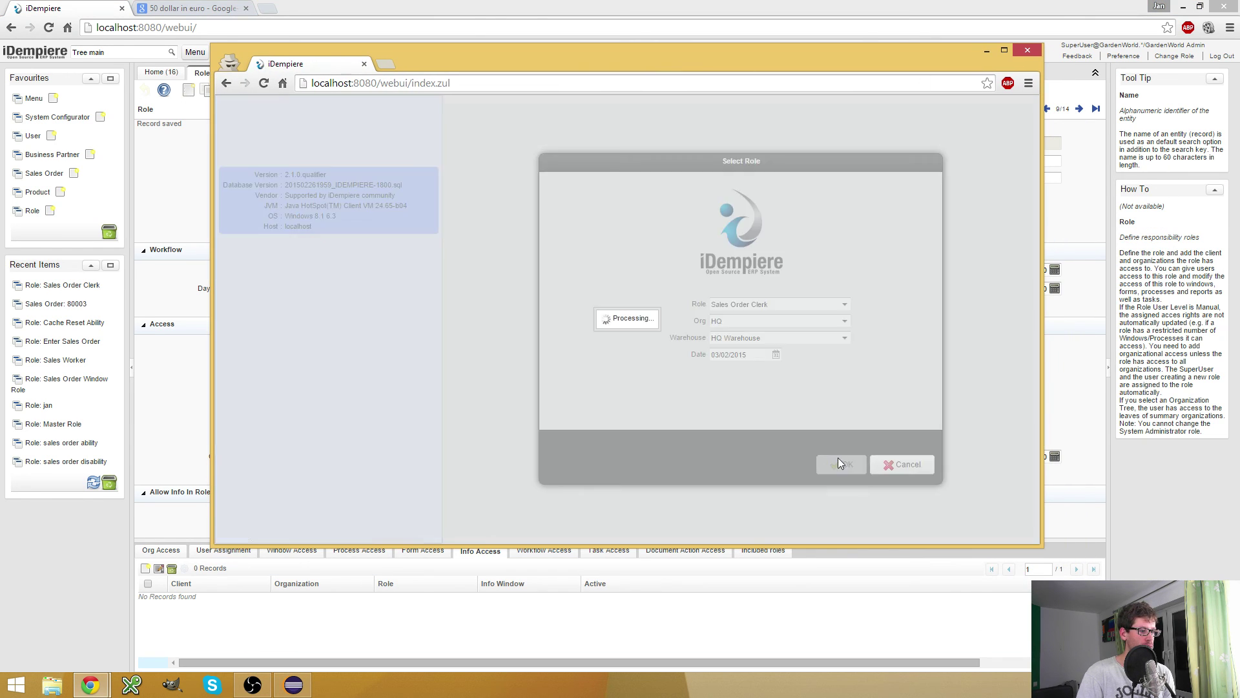
click(404, 295)
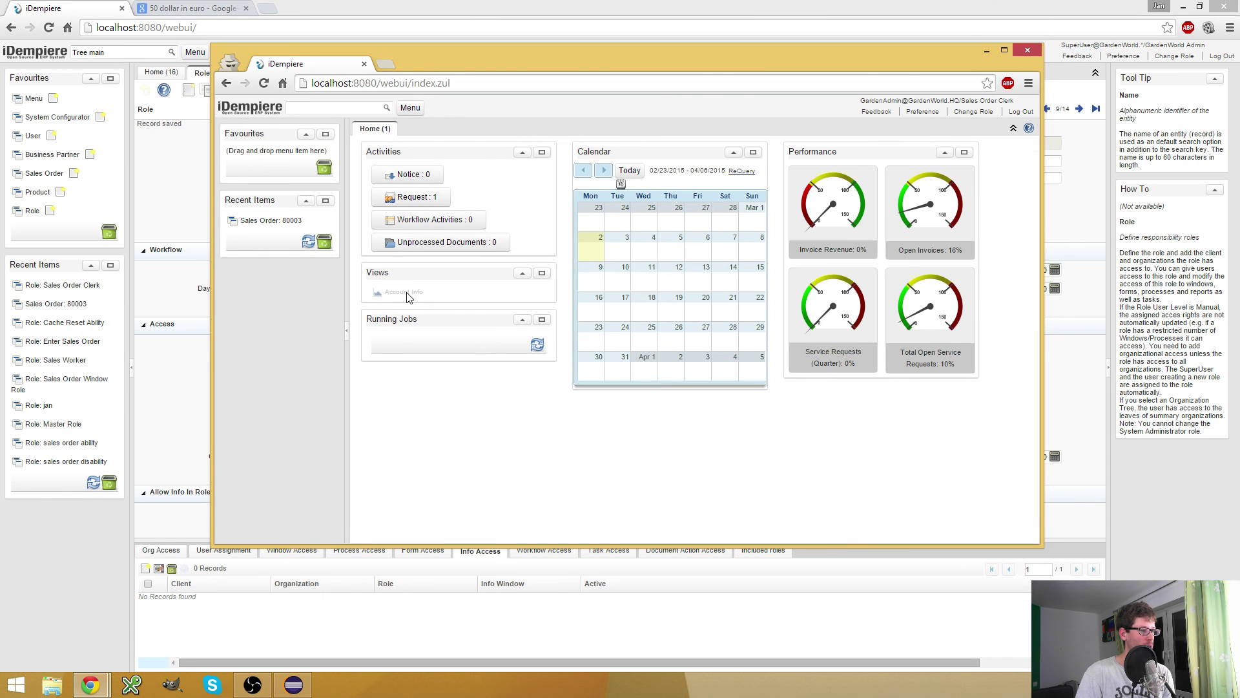
click(157, 409)
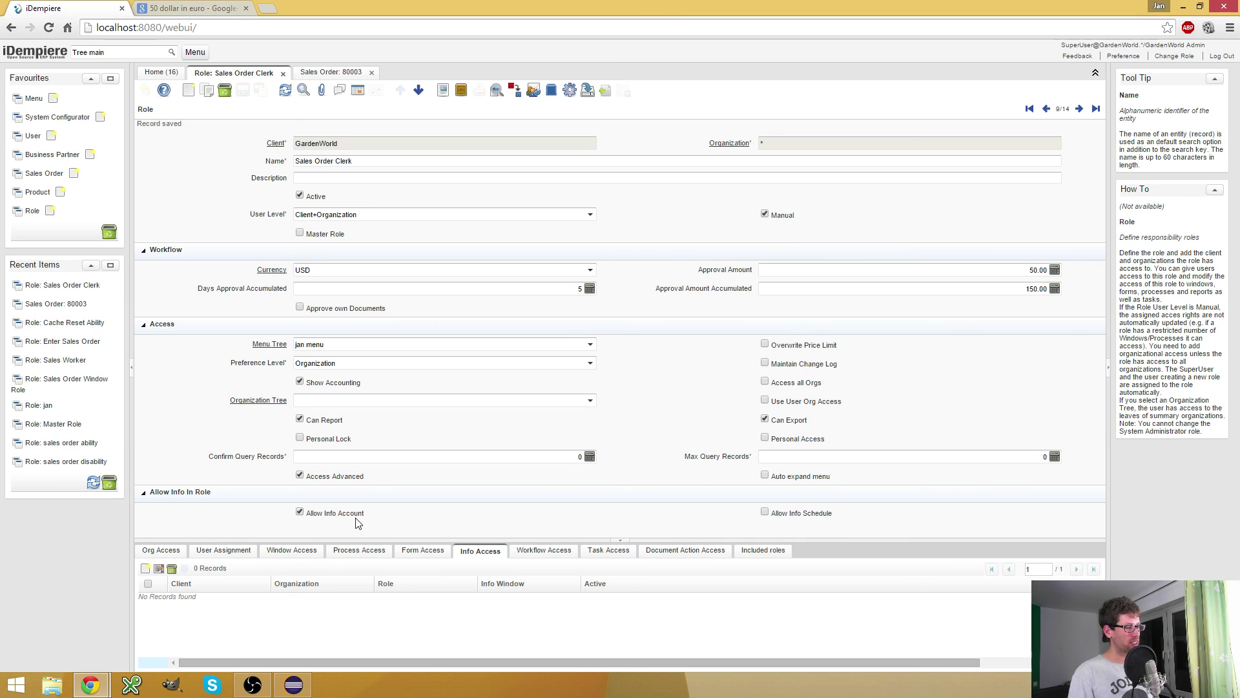
click(158, 74)
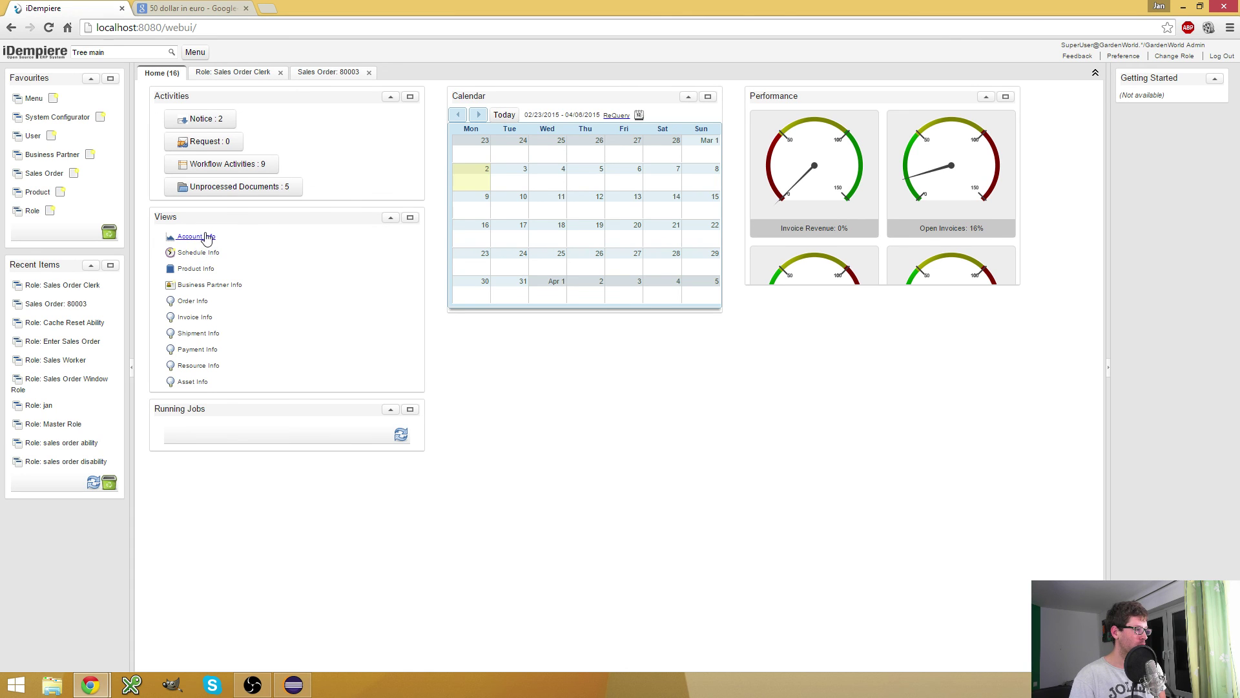
click(261, 74)
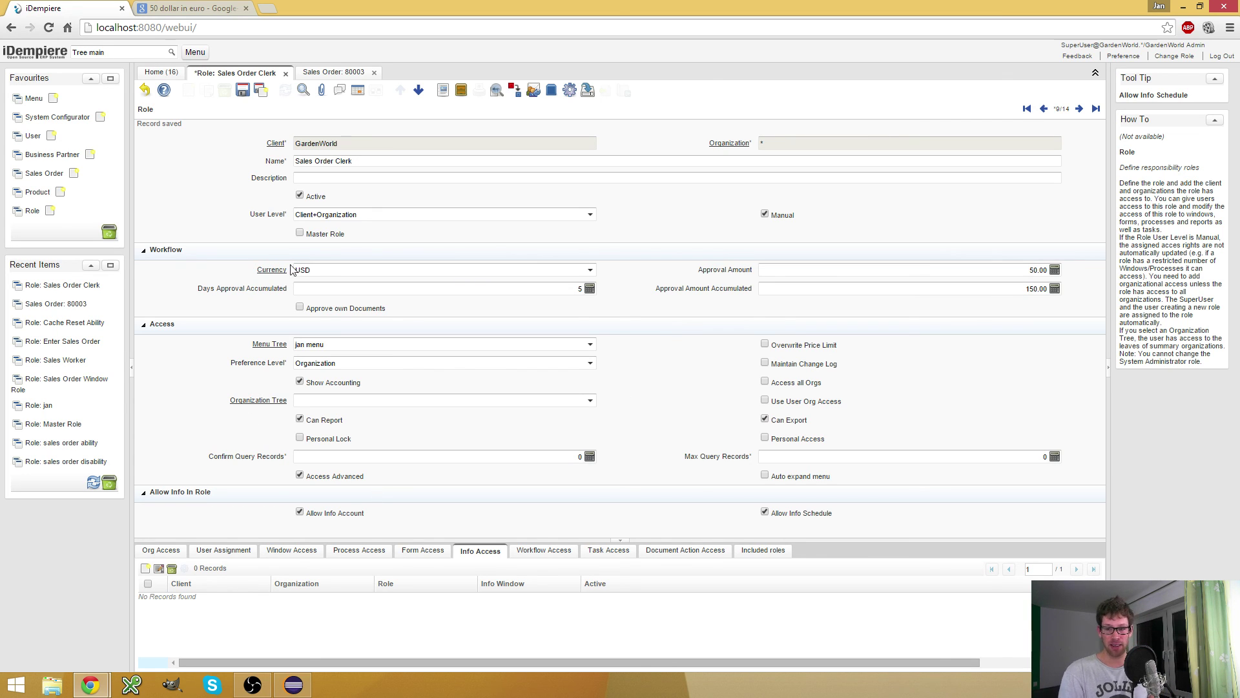
Close the Google currency conversion page and discard the unsaved Allow Info Schedule change on the Sales Order Clerk role
middle_click(159, 14)
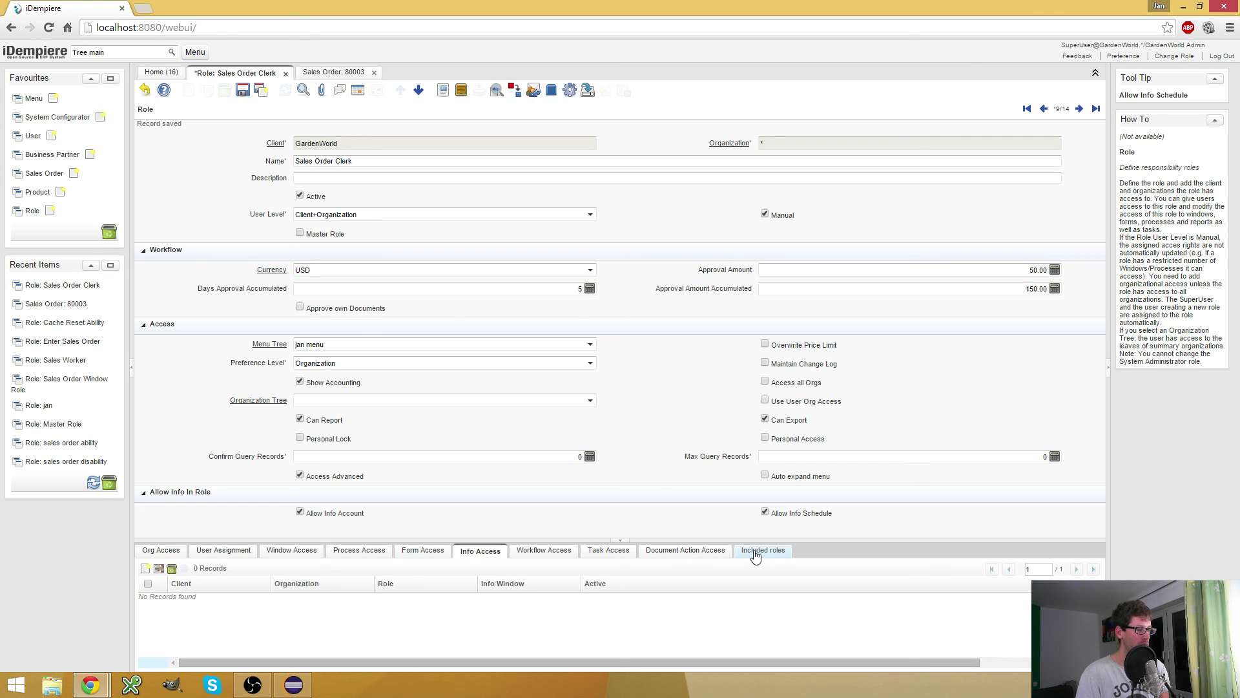
click(386, 161)
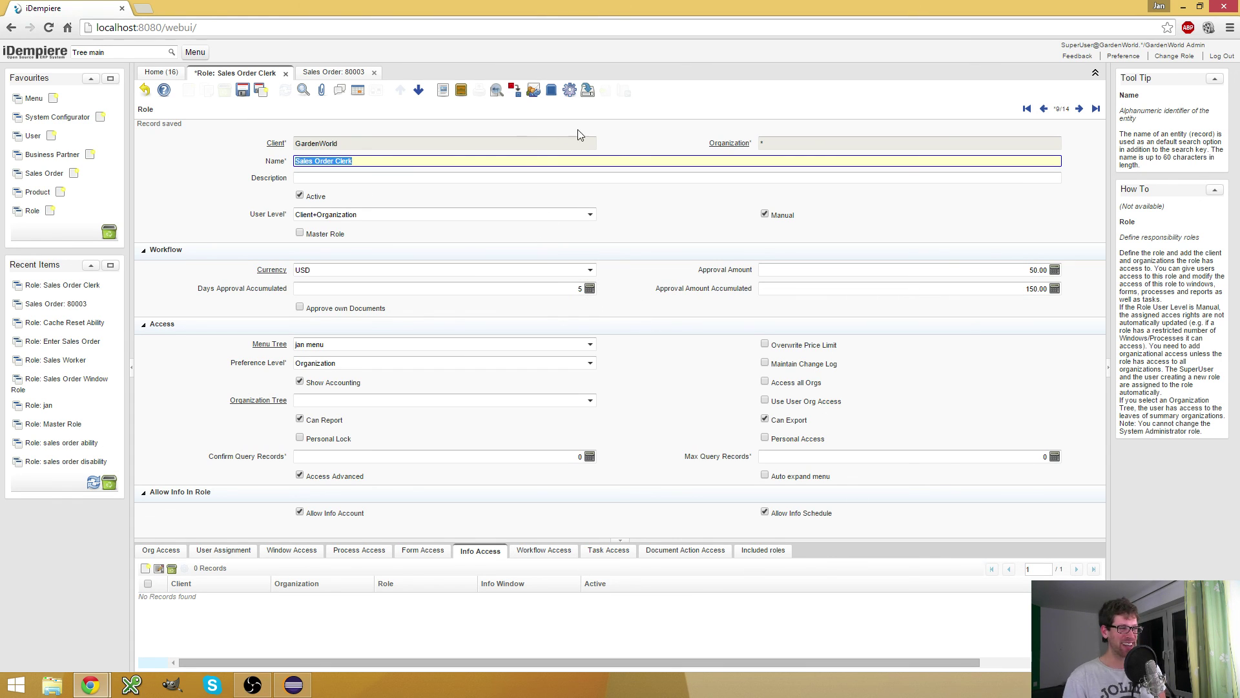
click(144, 92)
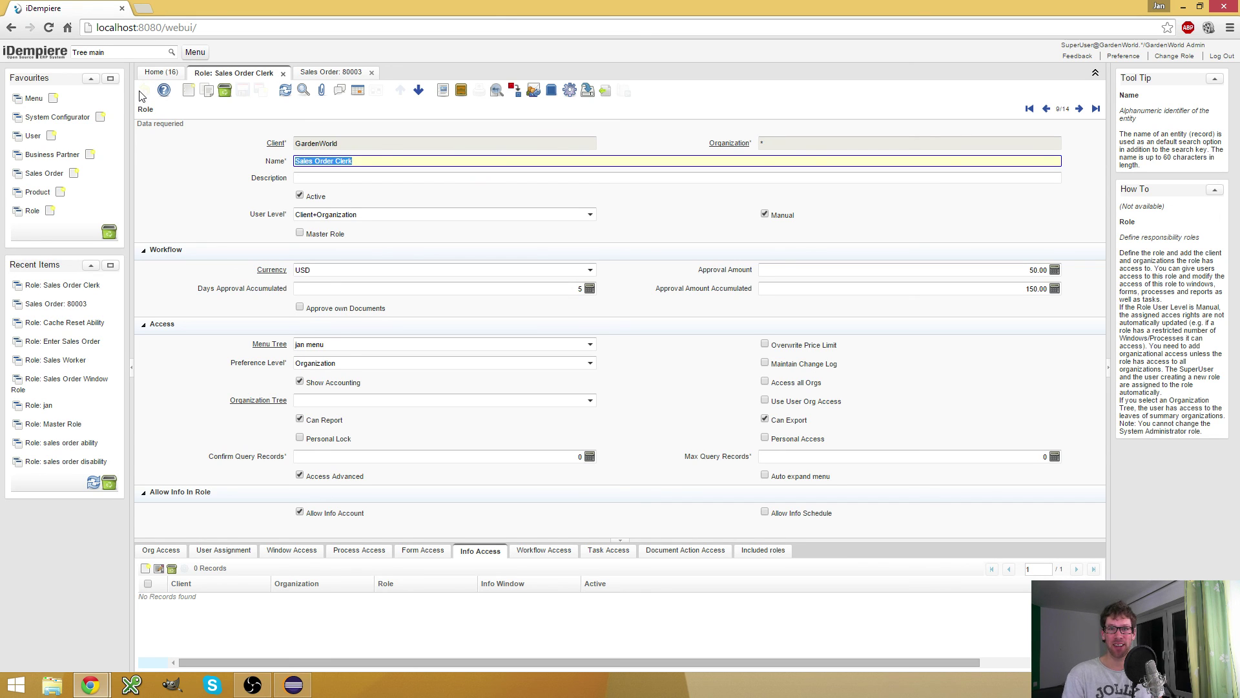